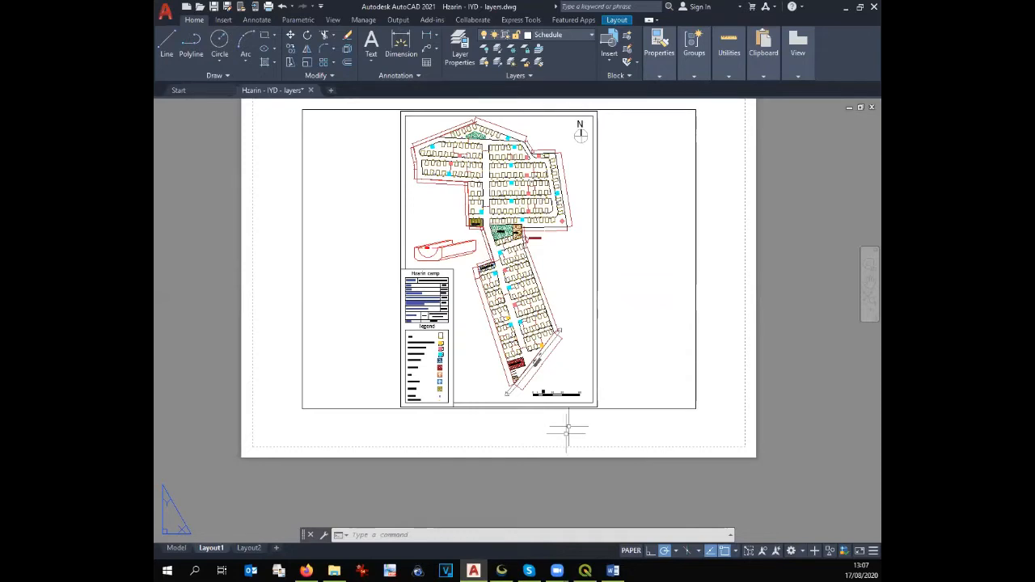
# Step: Examine the Hzarin camp layout drawing, including the tent blocks beside the multi function area
pyautogui.scroll(2, 579, 262)
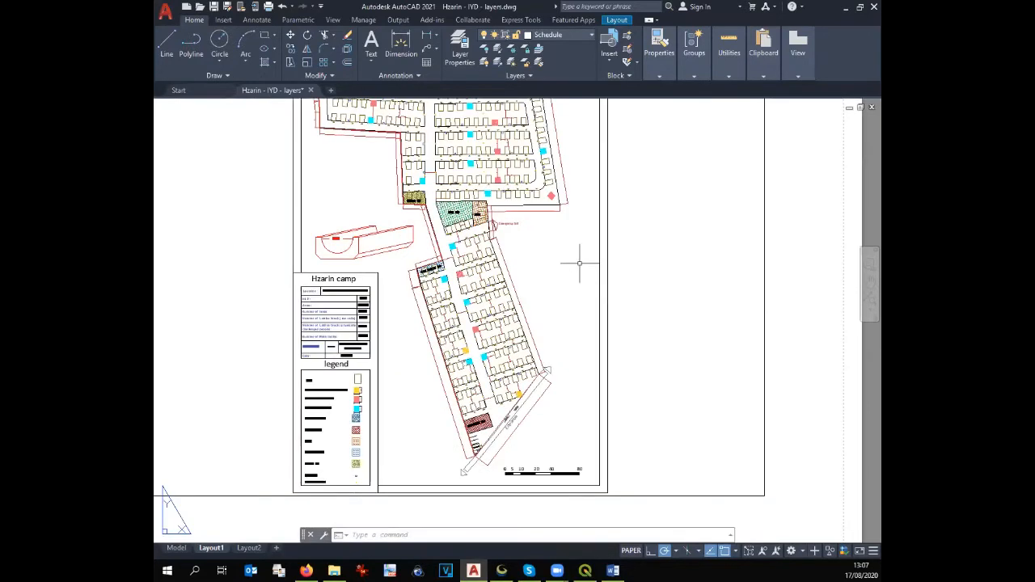
pyautogui.scroll(5, 416, 296)
pyautogui.scroll(4, 482, 298)
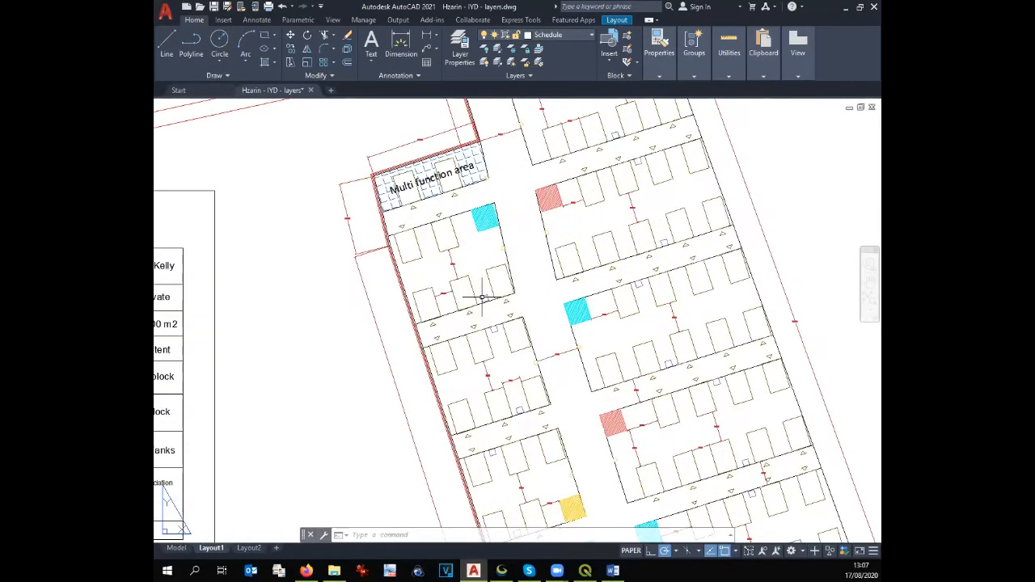
pyautogui.scroll(2, 446, 253)
pyautogui.scroll(-10, 451, 267)
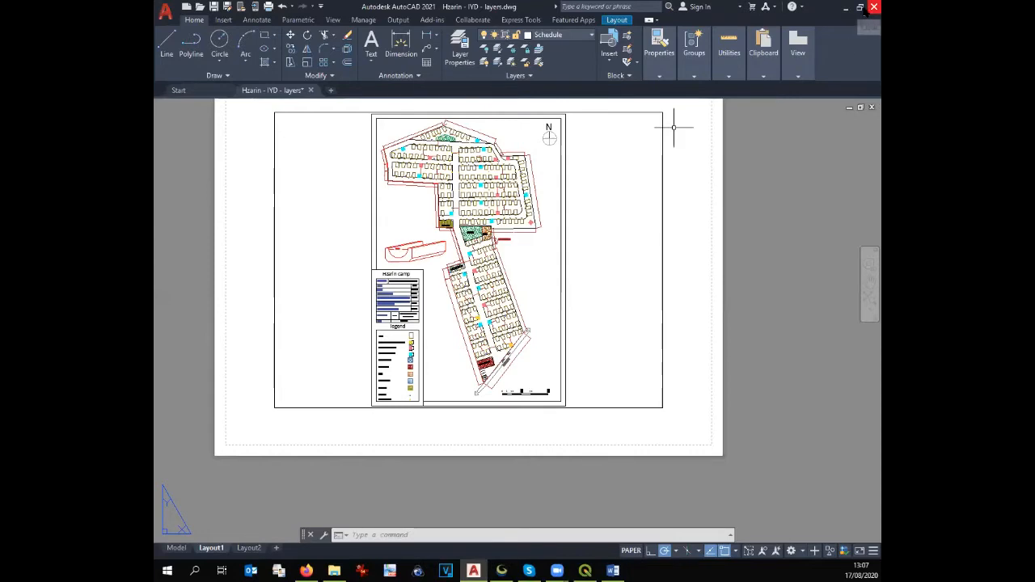
# Step: Close the camp drawing along with AutoCAD and switch to Global Mapper
pyautogui.click(873, 7)
pyautogui.click(566, 314)
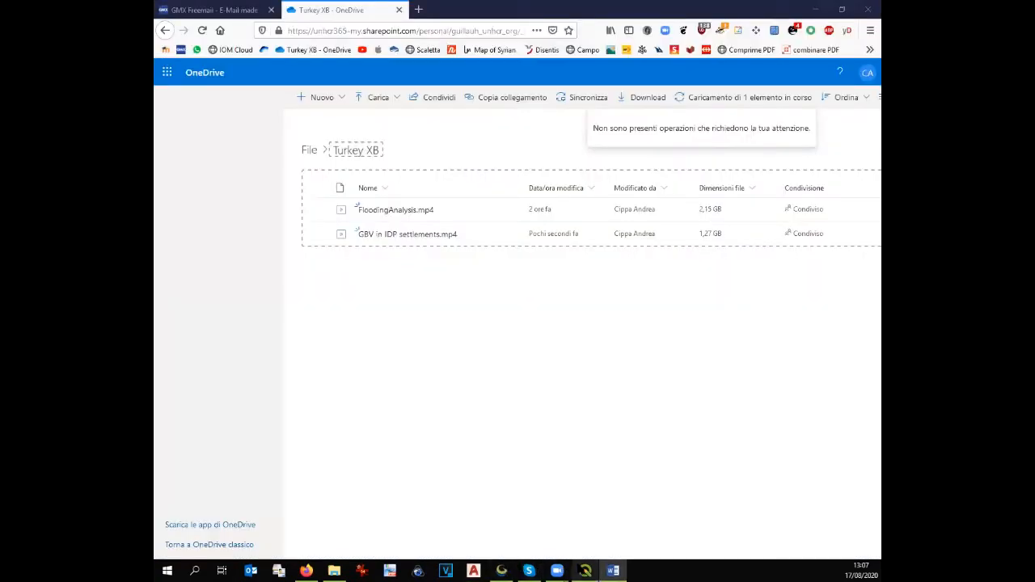
pyautogui.click(503, 570)
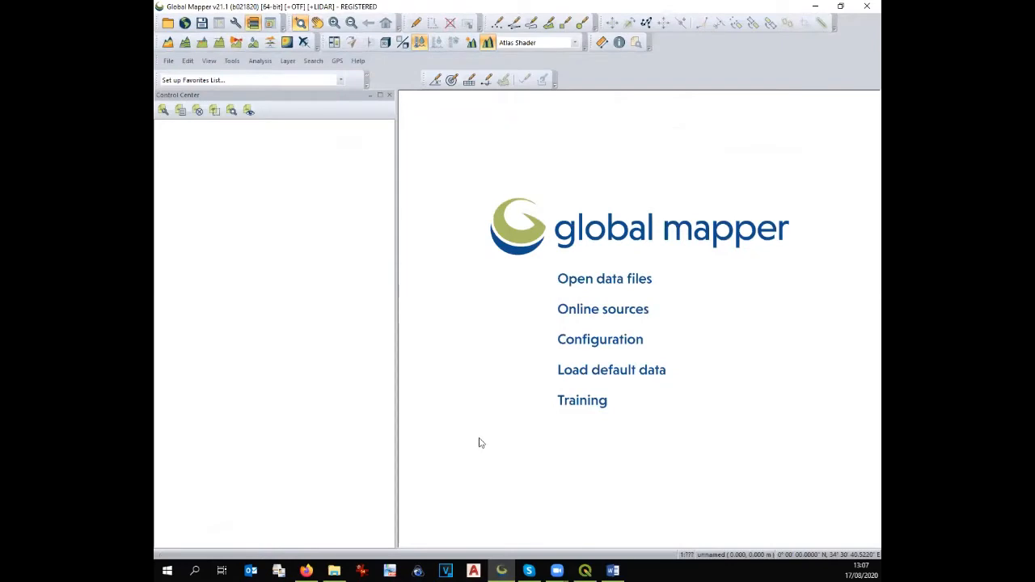
pyautogui.click(596, 280)
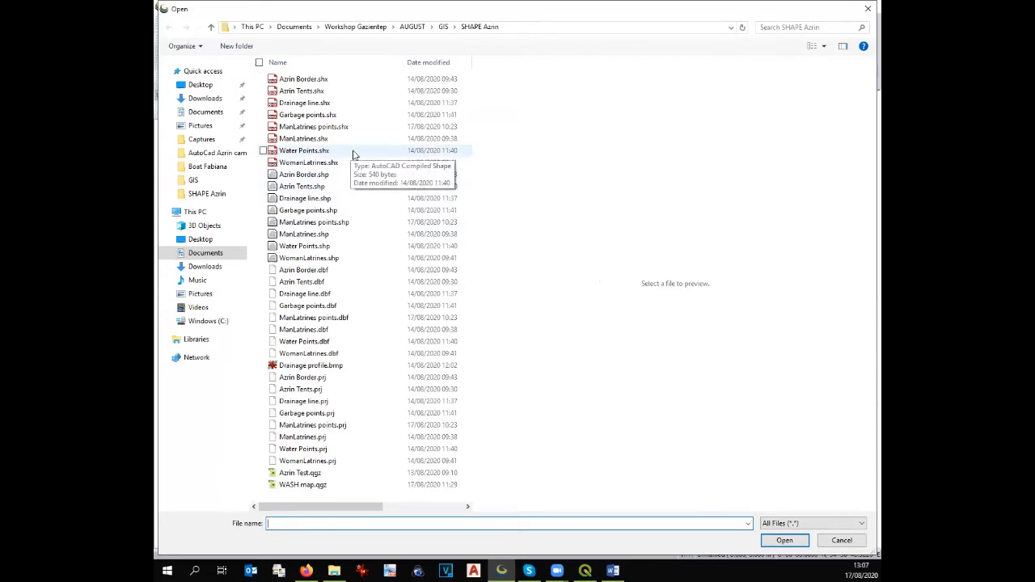
pyautogui.click(439, 28)
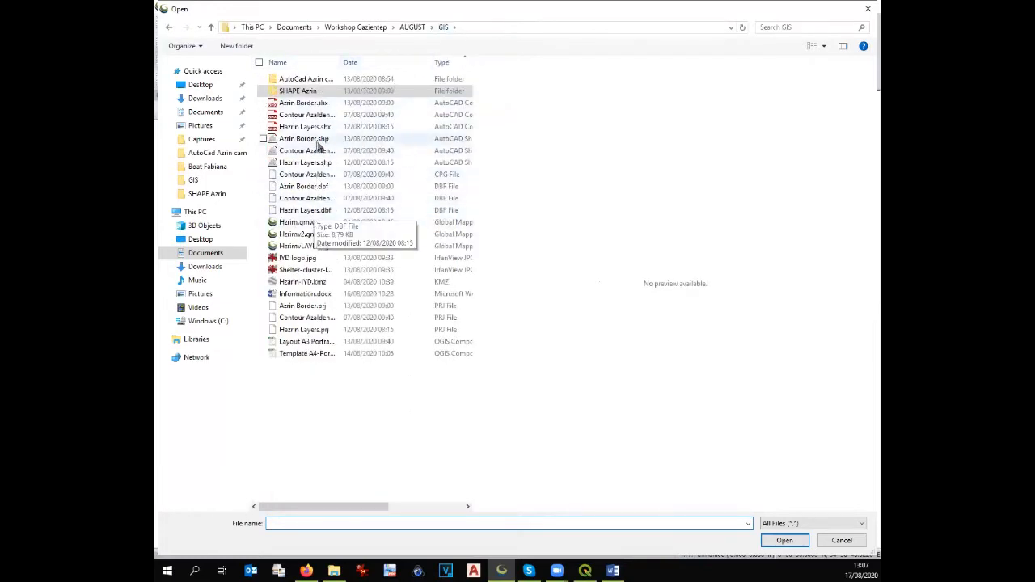
pyautogui.click(316, 127)
pyautogui.click(777, 540)
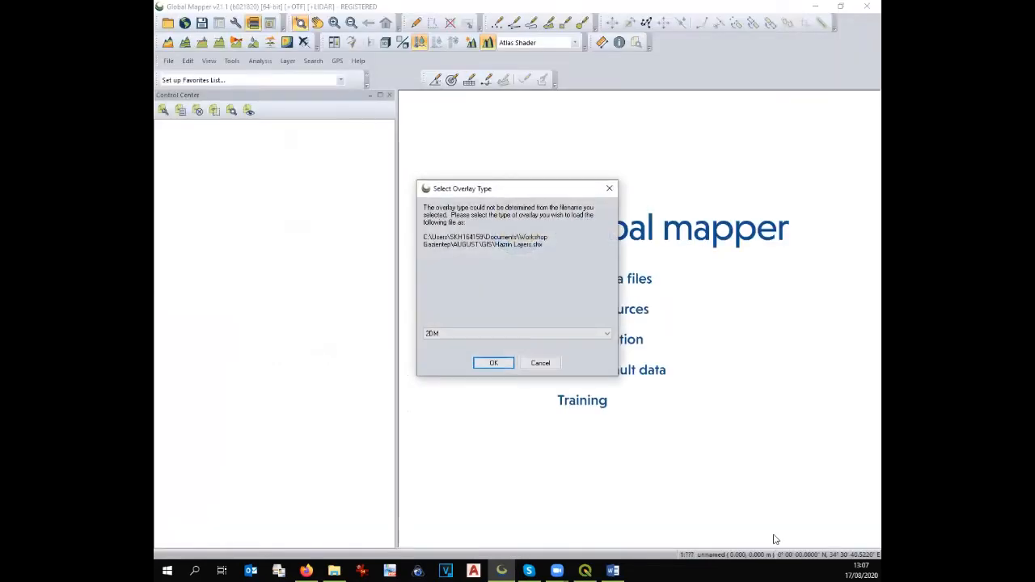
pyautogui.click(541, 363)
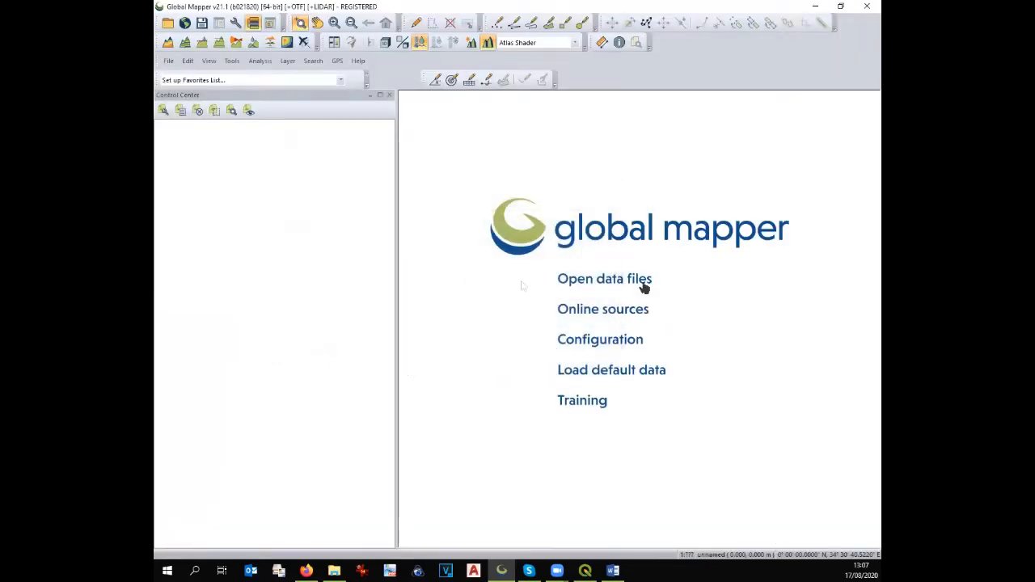
# Step: Load Hzarin - IYD - layers.dwg from the AutoCad Azrin camp folder with UTM projection, zone 37 Northern Hemisphere, WGS84 datum and metres
pyautogui.click(609, 279)
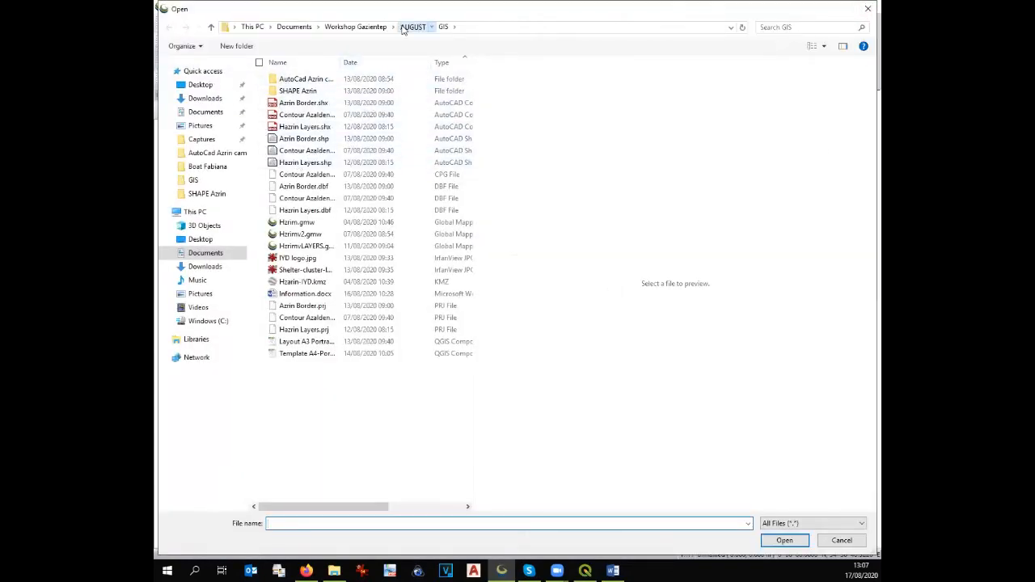
pyautogui.click(411, 26)
pyautogui.doubleClick(289, 92)
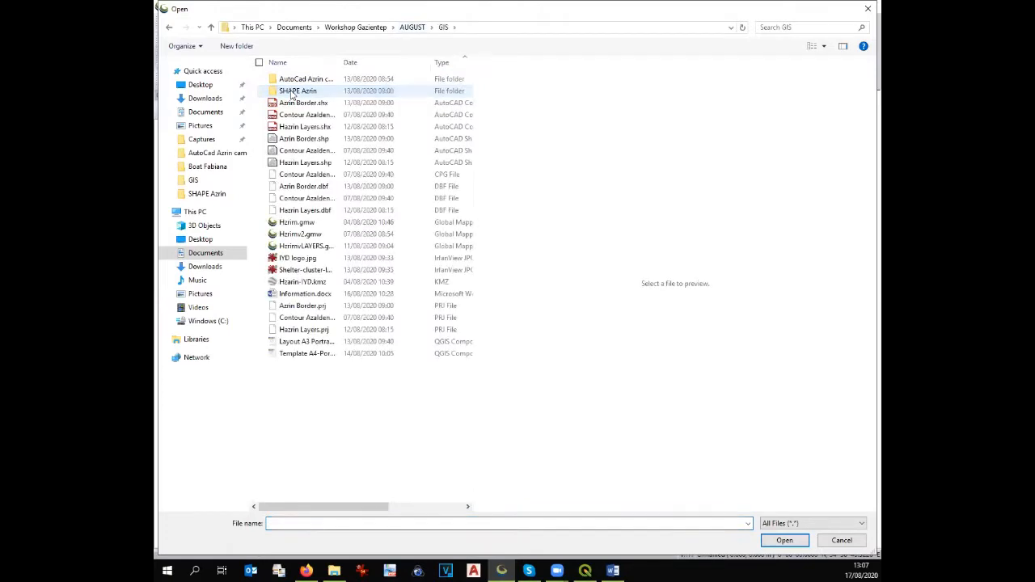
pyautogui.doubleClick(296, 78)
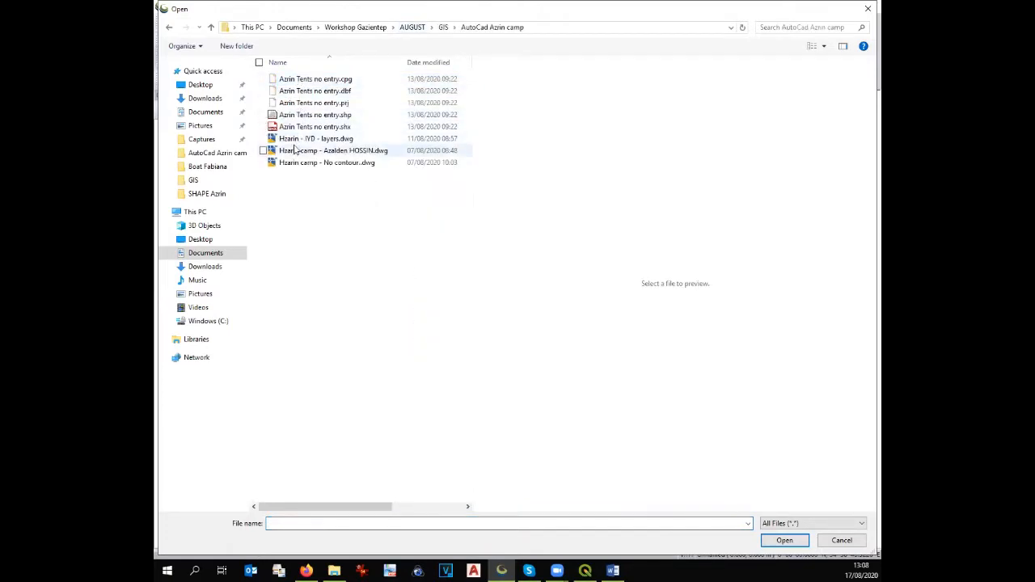
pyautogui.click(297, 139)
pyautogui.click(781, 540)
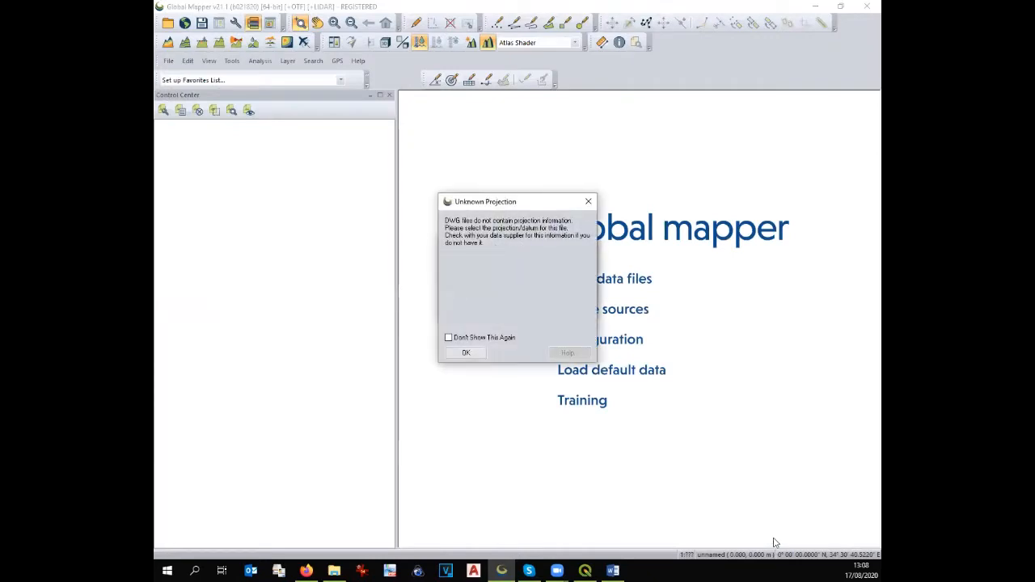
pyautogui.click(469, 354)
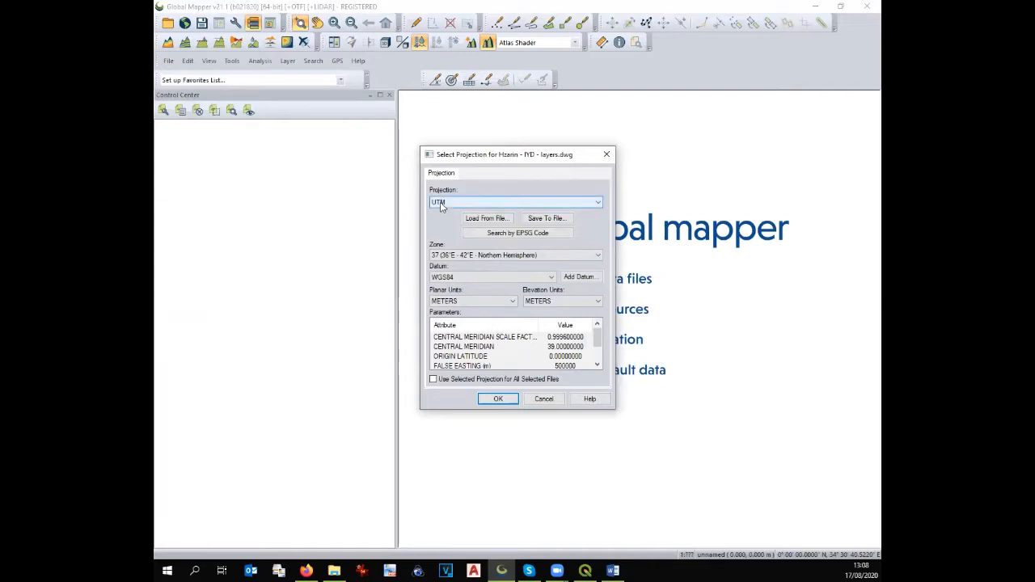
pyautogui.click(497, 400)
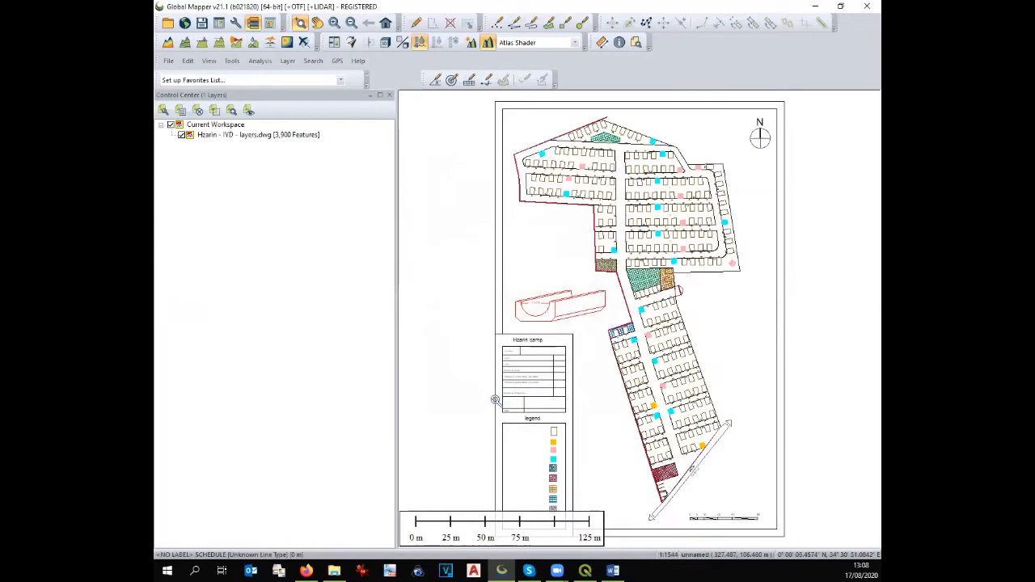
# Step: Load the Hzarin-IYD.kmz file from the GIS folder into the workspace
pyautogui.scroll(-1, 514, 320)
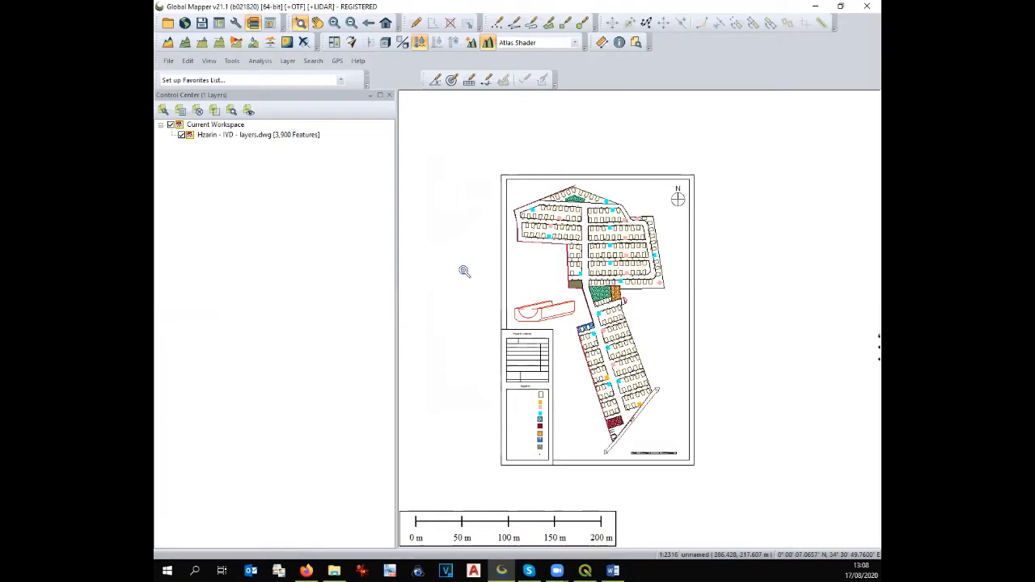
pyautogui.click(172, 29)
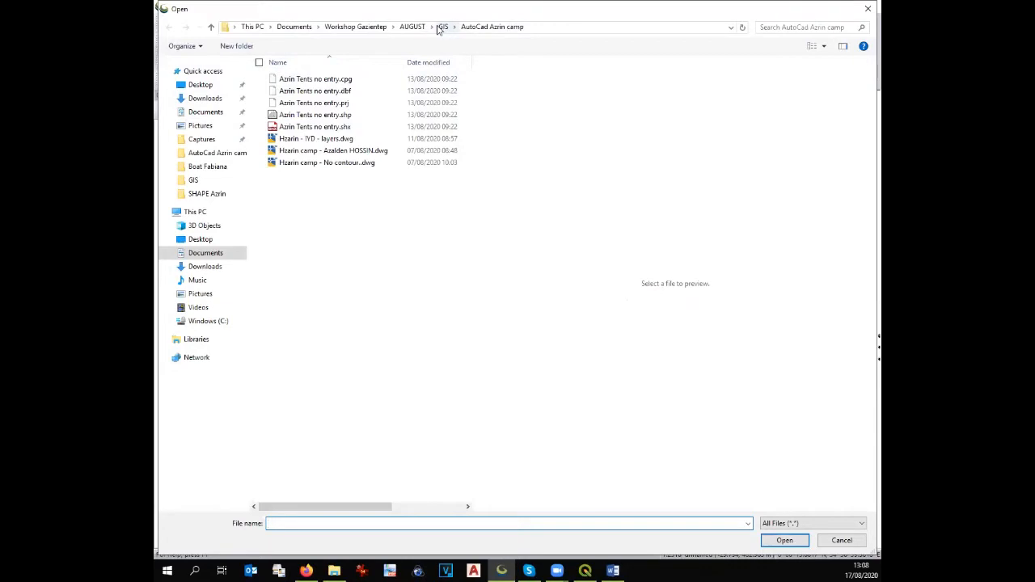
pyautogui.click(444, 26)
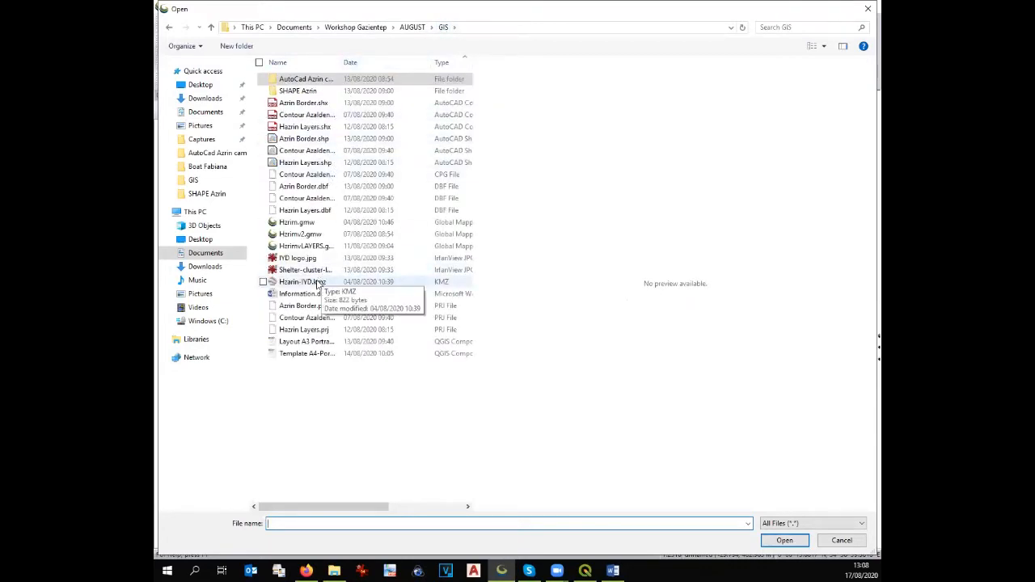
pyautogui.click(318, 283)
pyautogui.click(784, 541)
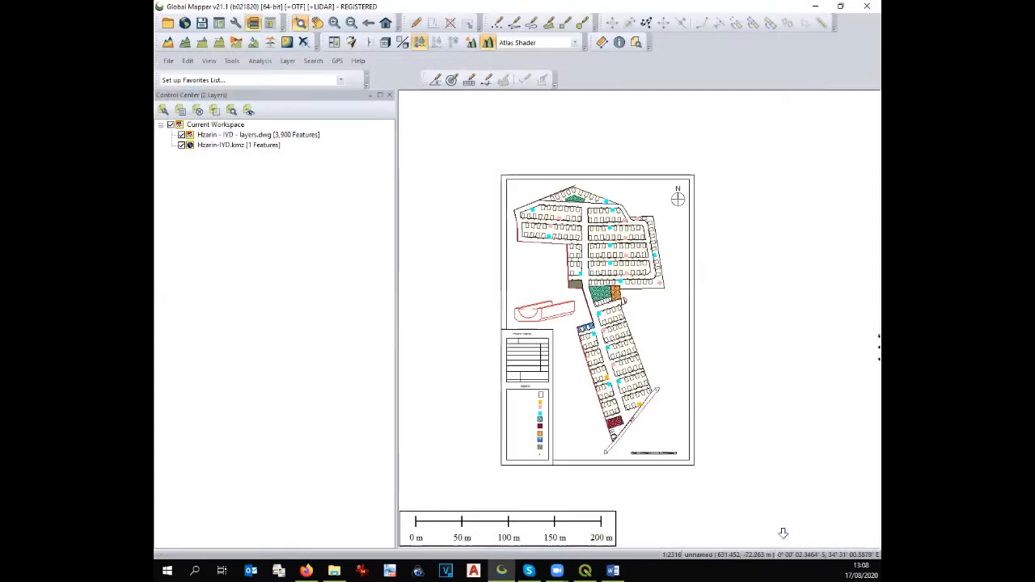
# Step: Zoom the map to the Hzarin-IYD.kmz layer to locate the camp boundary
pyautogui.click(244, 135)
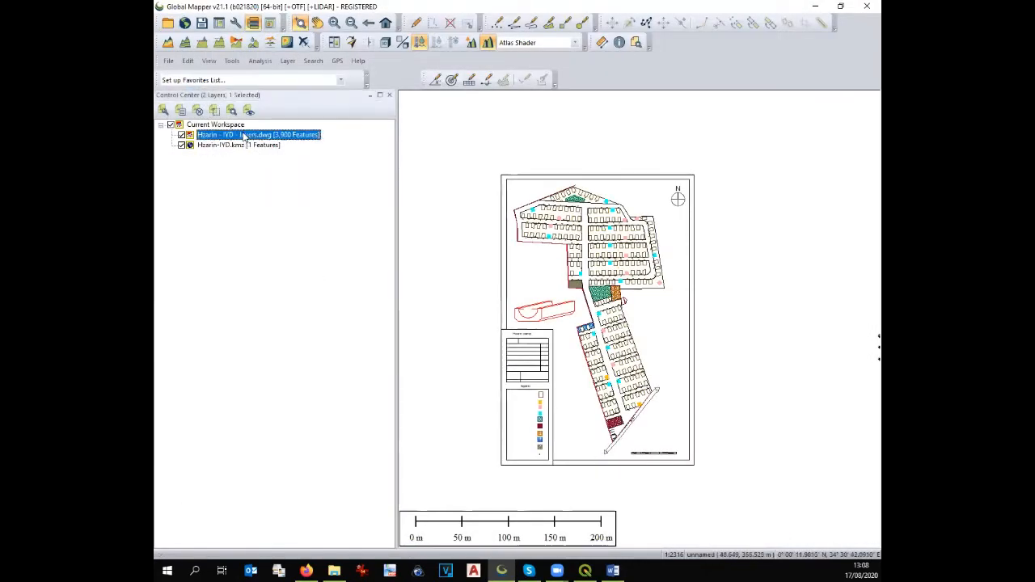
pyautogui.click(240, 146)
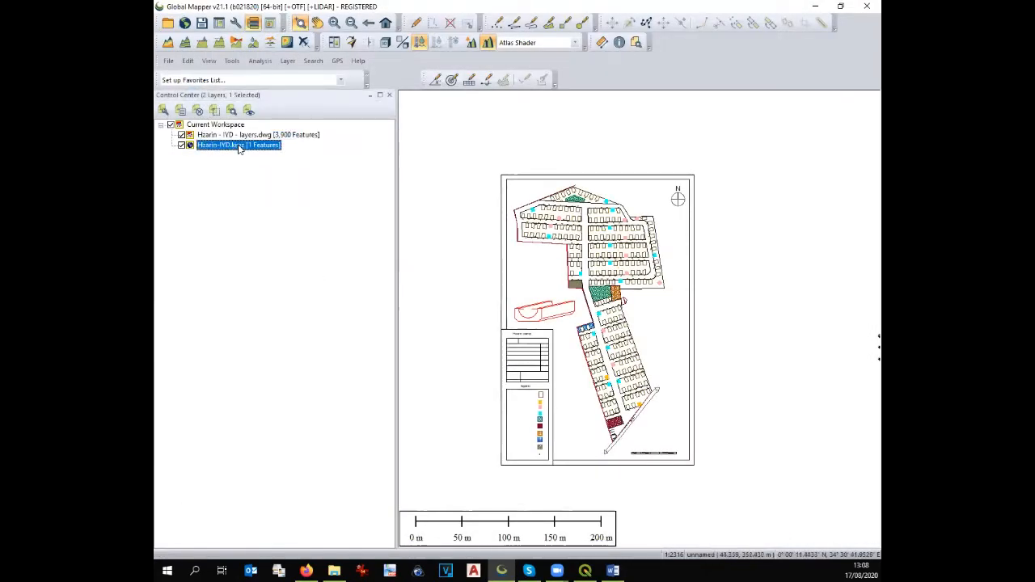
pyautogui.rightClick(240, 136)
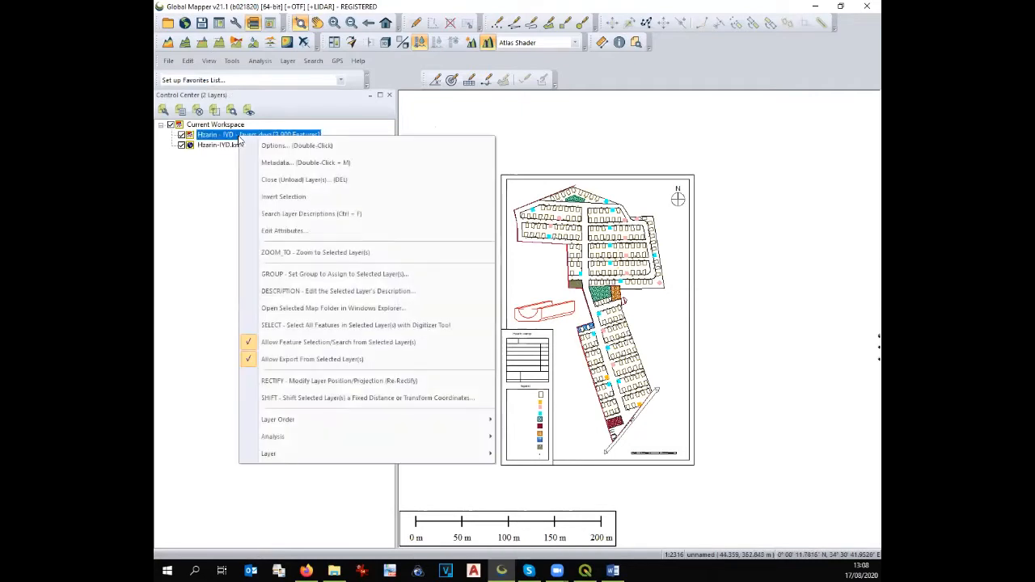
pyautogui.click(231, 146)
pyautogui.rightClick(231, 146)
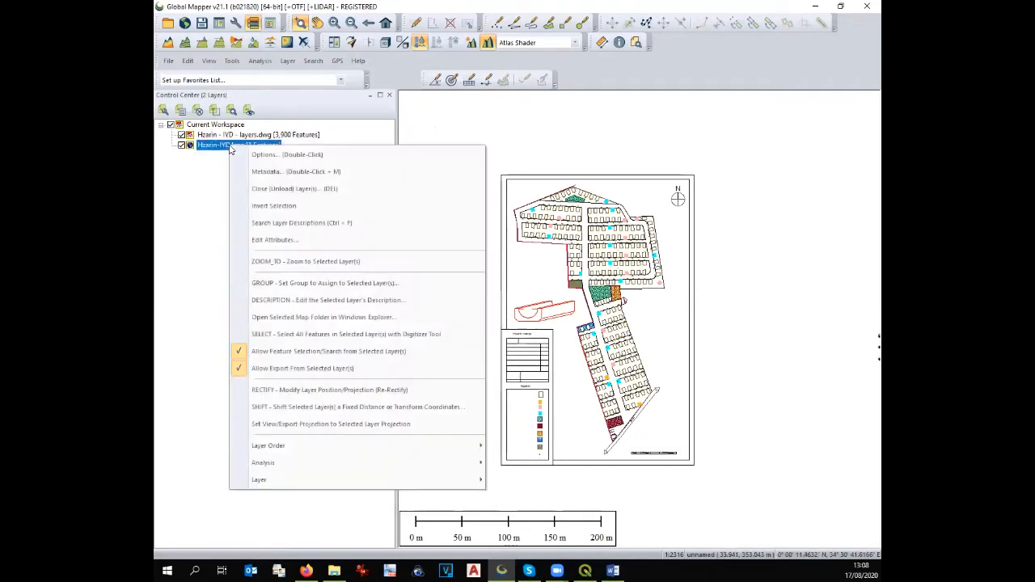
pyautogui.click(299, 261)
# Step: Load the World Street Map online source for the region around the camp and place the Hzarin-IYD.kmz layer above it
pyautogui.scroll(-2, 638, 281)
pyautogui.scroll(-6, 638, 281)
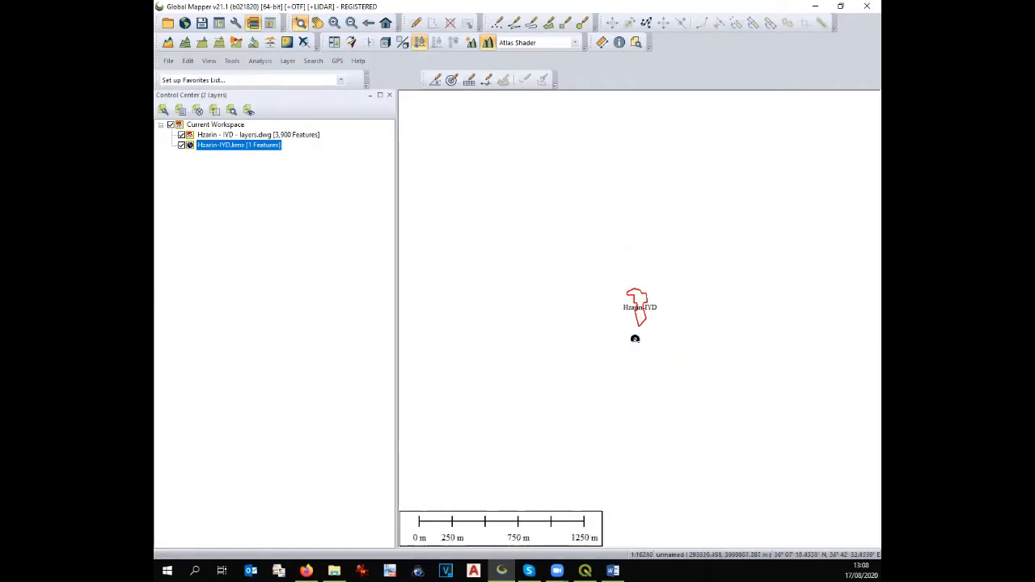
pyautogui.scroll(-4, 635, 332)
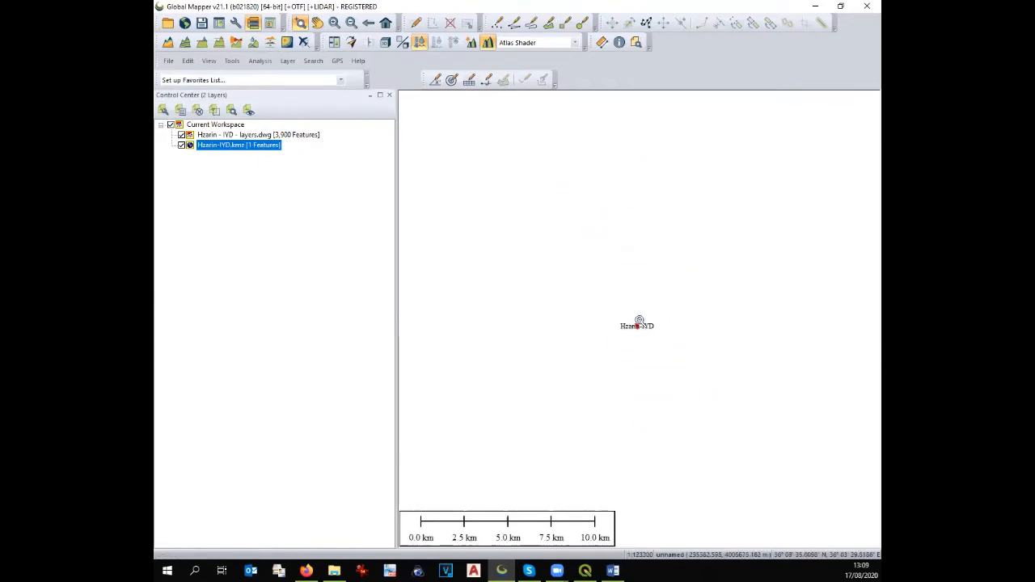
pyautogui.scroll(-3, 639, 327)
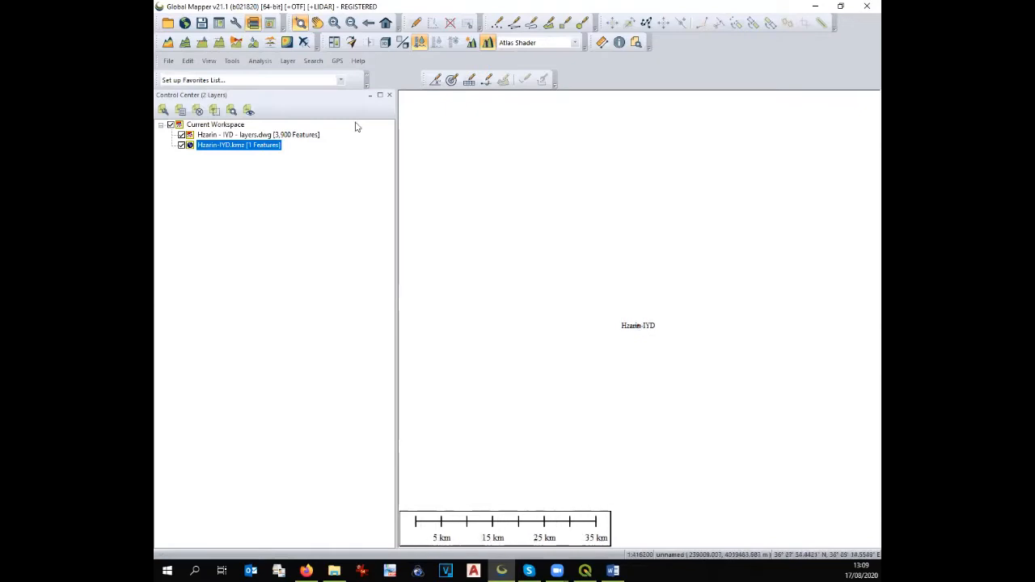
pyautogui.click(184, 23)
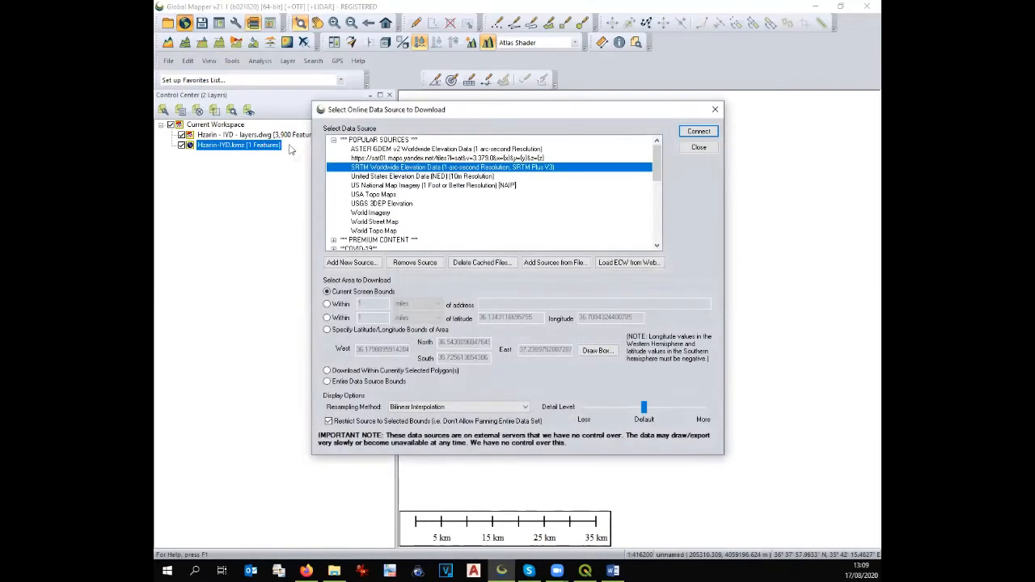
pyautogui.click(361, 223)
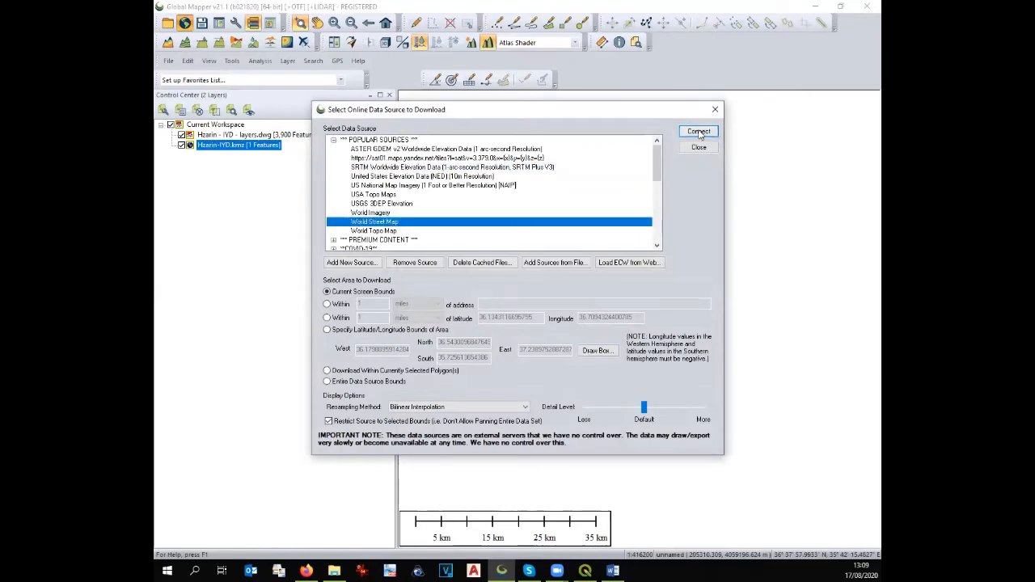
pyautogui.click(699, 131)
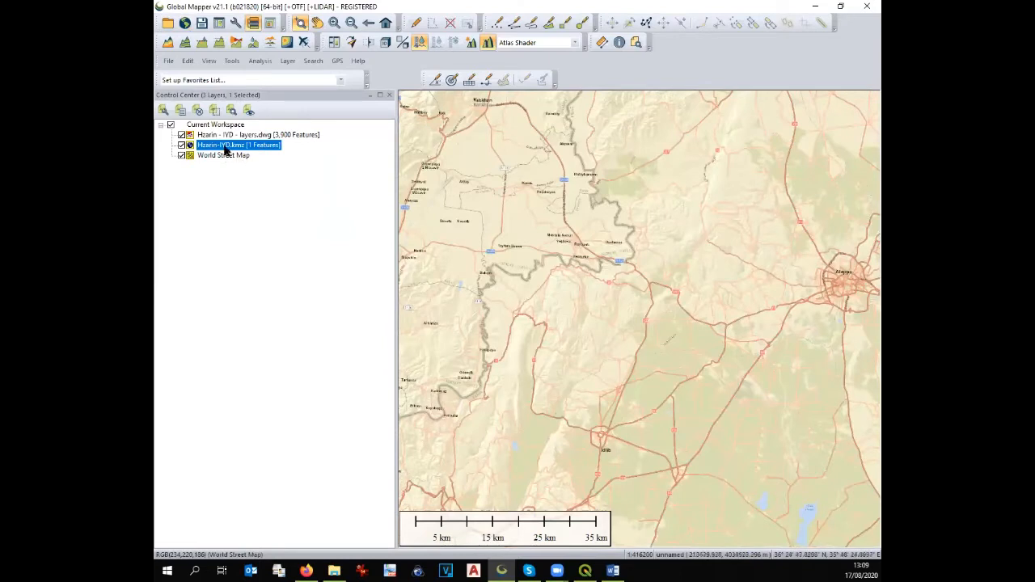
pyautogui.moveTo(225, 148); pyautogui.dragTo(229, 169)
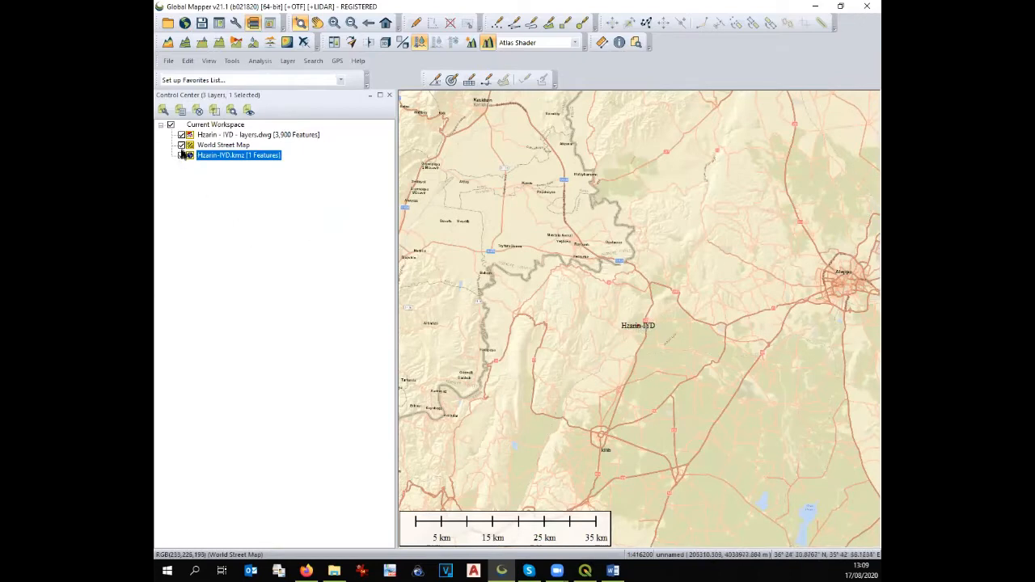
# Step: Hide the World Street Map layer and zoom to the Hzarin - IYD - layers.dwg layer
pyautogui.click(181, 146)
pyautogui.click(194, 135)
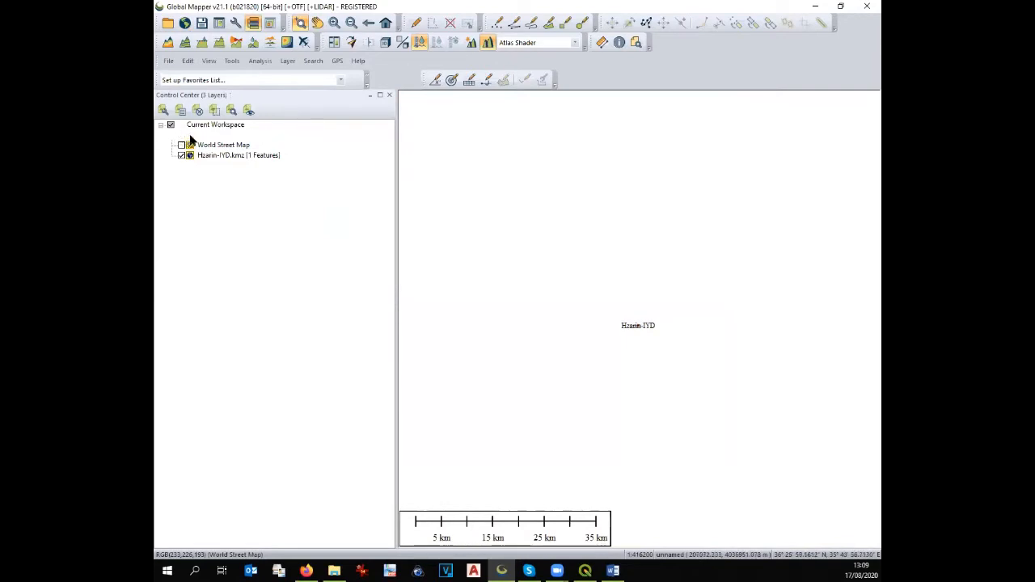
pyautogui.rightClick(192, 137)
pyautogui.click(267, 253)
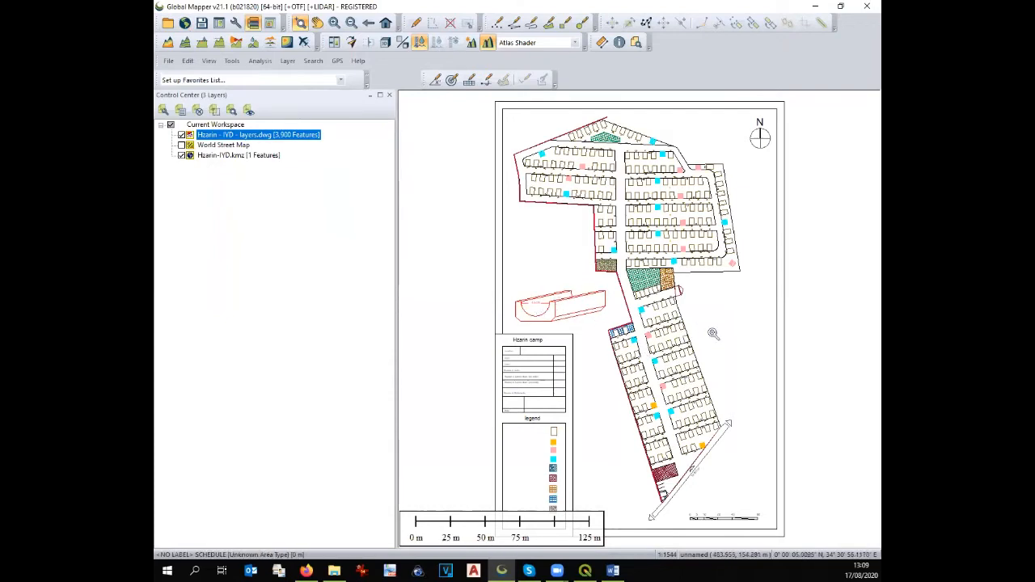
# Step: Delete the two rectangular border frames enclosing the camp drawing using the Digitizer tool
pyautogui.click(469, 80)
pyautogui.click(433, 22)
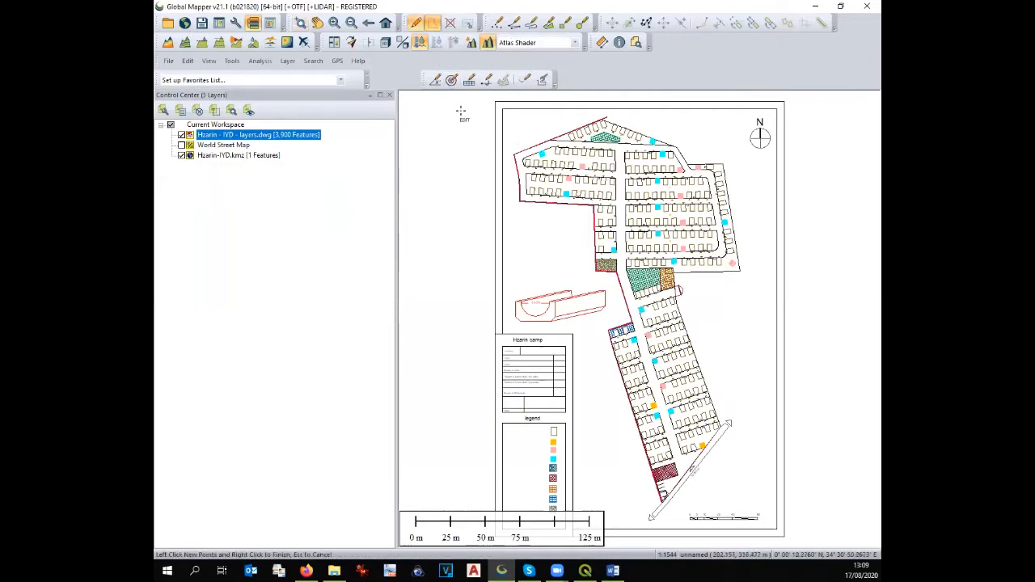
pyautogui.click(482, 235)
pyautogui.click(512, 229)
pyautogui.rightClick(489, 260)
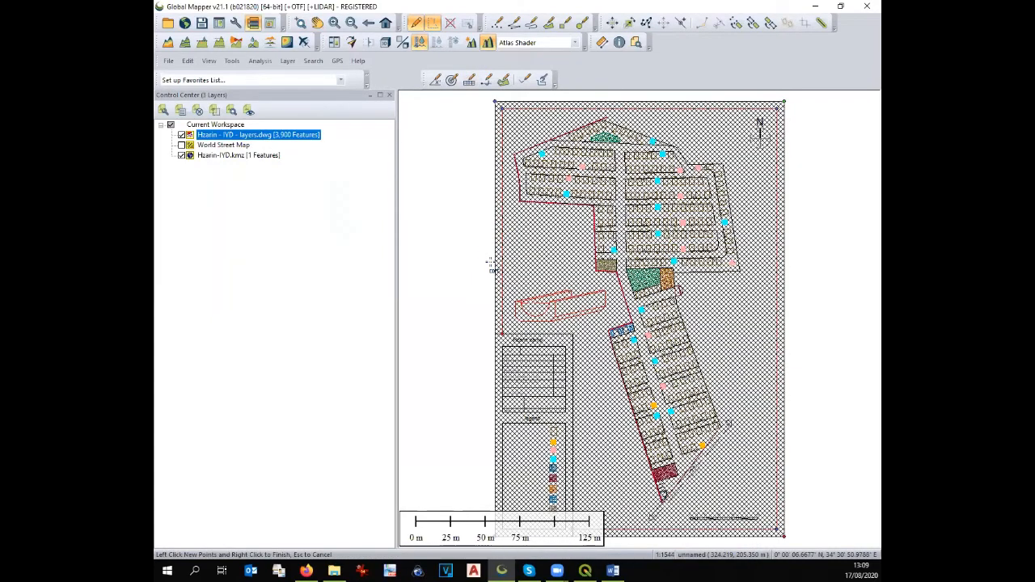
pyautogui.press('Delete')
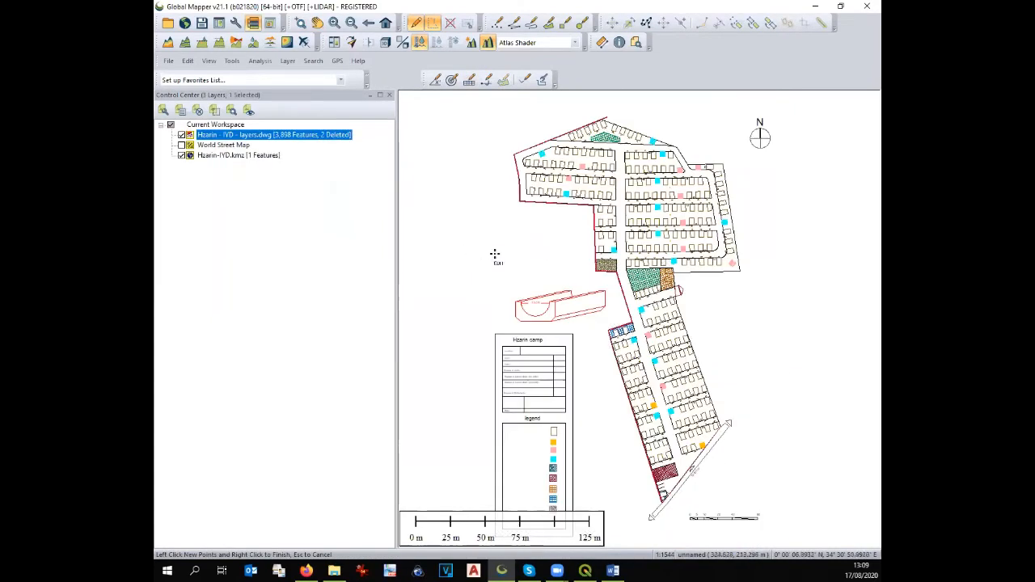
# Step: Delete the title block, legend frame and most of the red sketch beside the camp using a freehand polygon selection
pyautogui.scroll(-1, 495, 255)
pyautogui.click(475, 353)
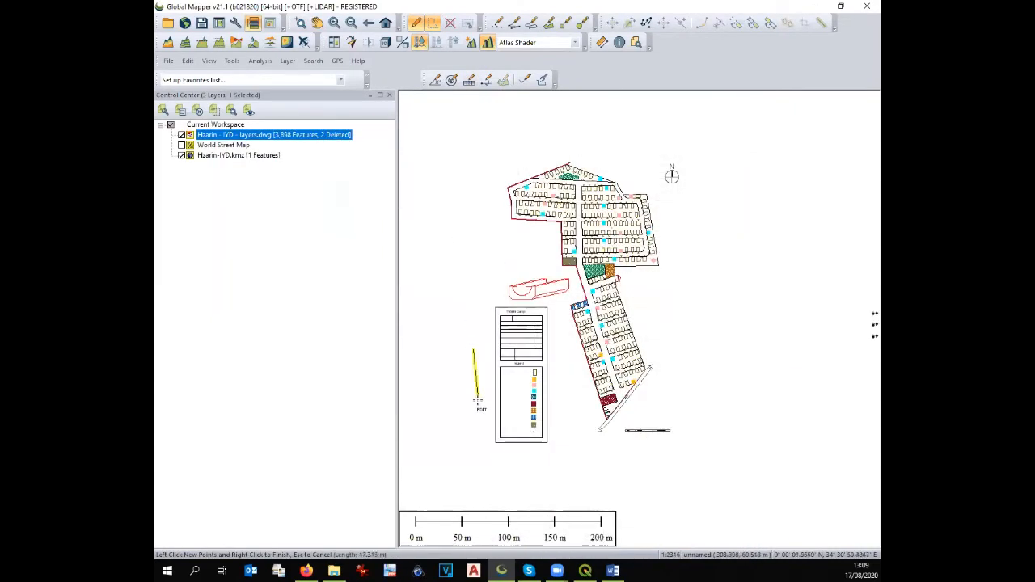
pyautogui.click(569, 472)
pyautogui.click(474, 467)
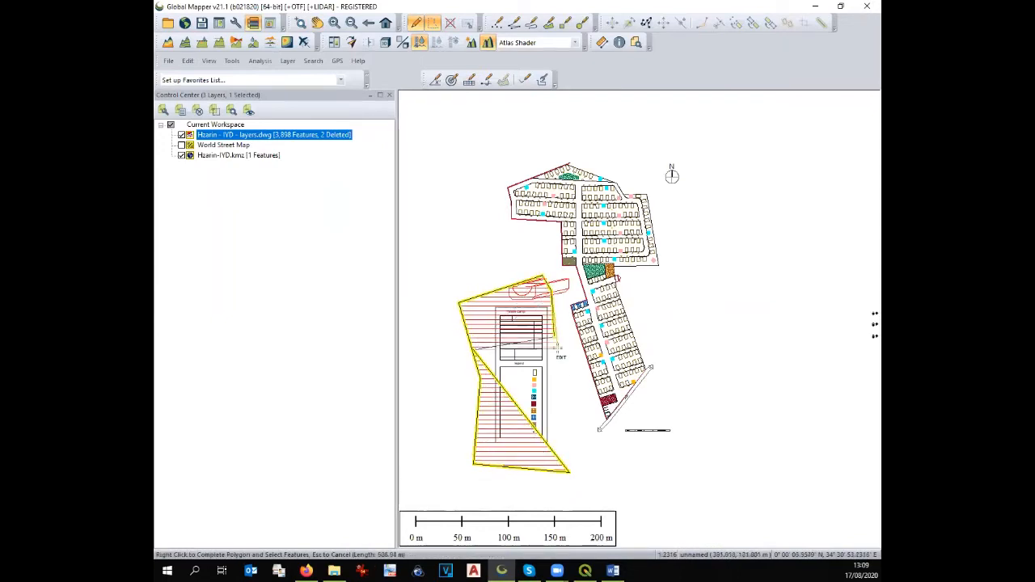
pyautogui.rightClick(555, 373)
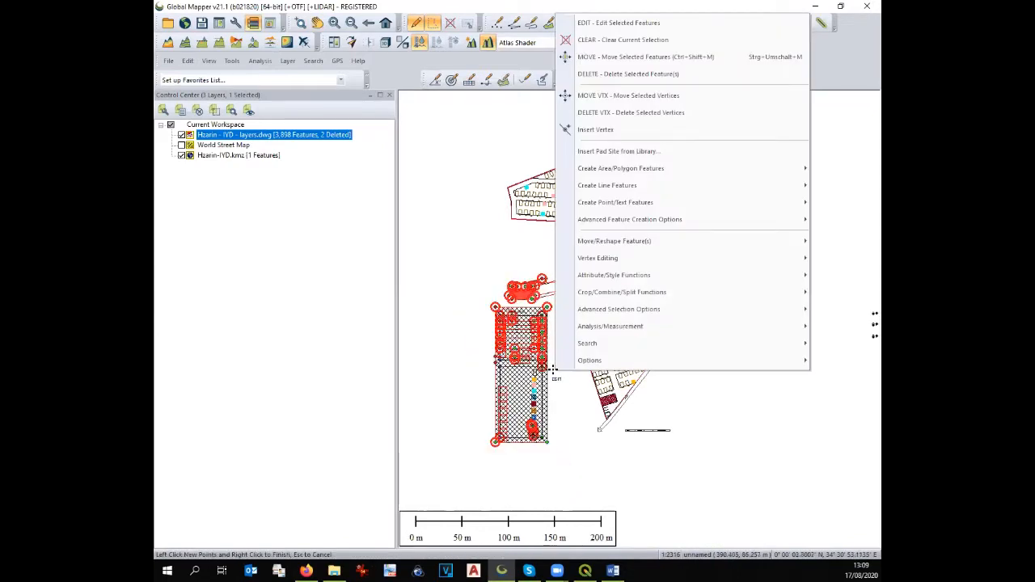
pyautogui.click(628, 74)
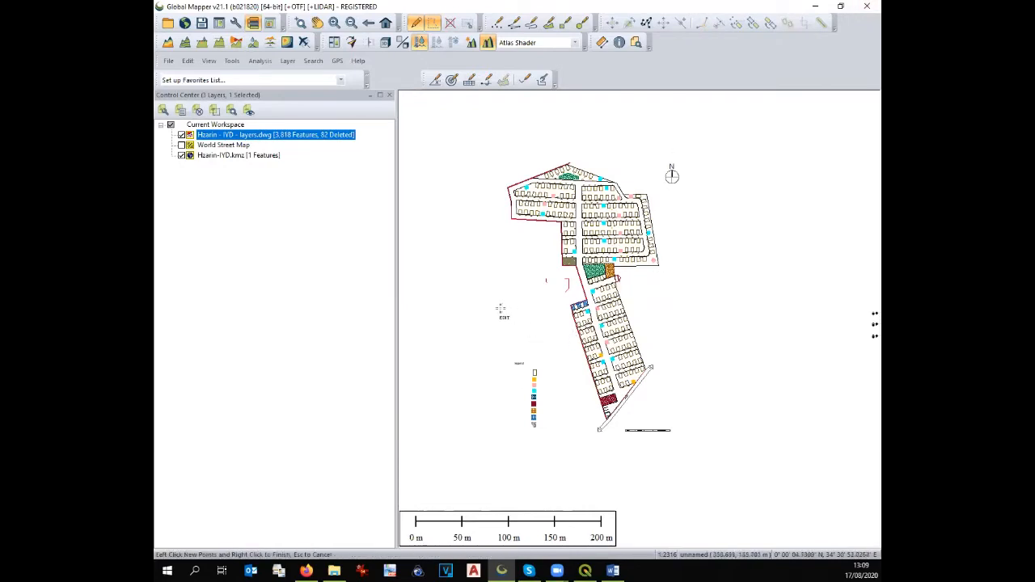
pyautogui.click(501, 309)
pyautogui.click(489, 429)
pyautogui.click(576, 463)
pyautogui.click(573, 358)
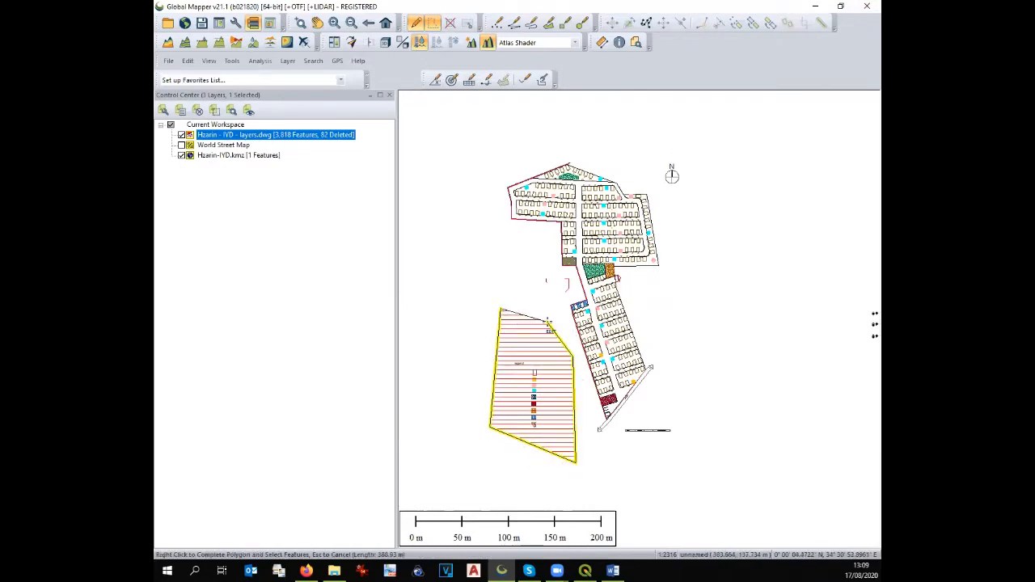
pyautogui.rightClick(548, 322)
pyautogui.press('Delete')
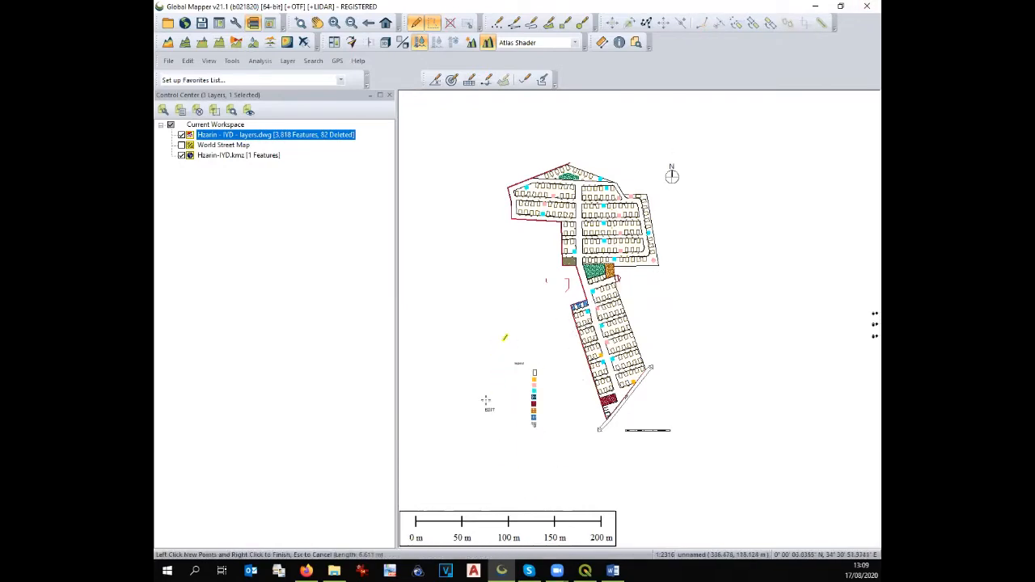
# Step: Delete the leftover legend heading and column of coloured legend symbols southwest of the camp plan
pyautogui.click(488, 457)
pyautogui.click(554, 458)
pyautogui.click(557, 347)
pyautogui.rightClick(555, 343)
pyautogui.rightClick(554, 344)
pyautogui.click(552, 344)
pyautogui.press('Delete')
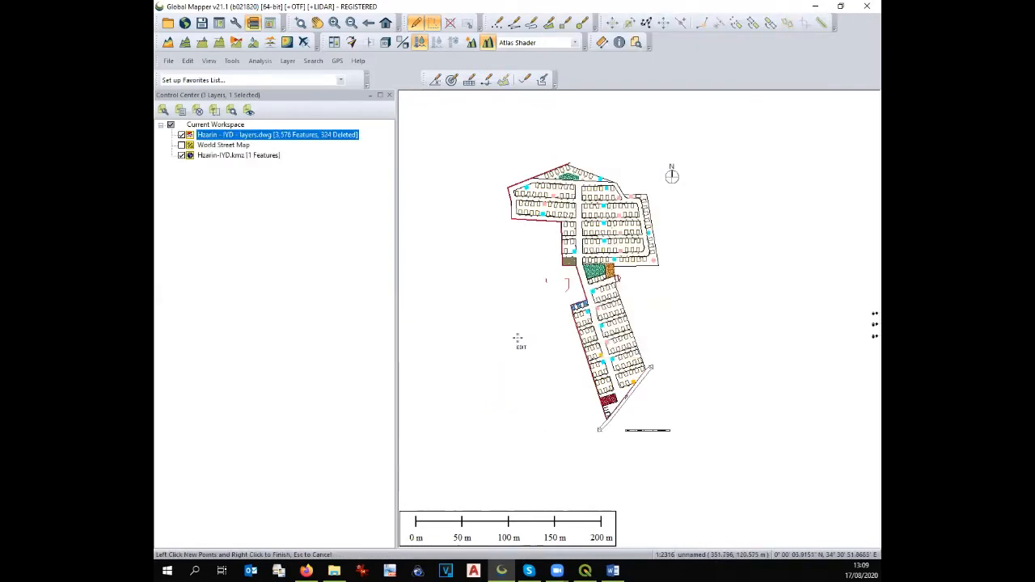
# Step: Delete the remaining red sketch fragments just west of the camp's narrow middle section
pyautogui.scroll(2, 558, 282)
pyautogui.click(511, 262)
pyautogui.click(537, 319)
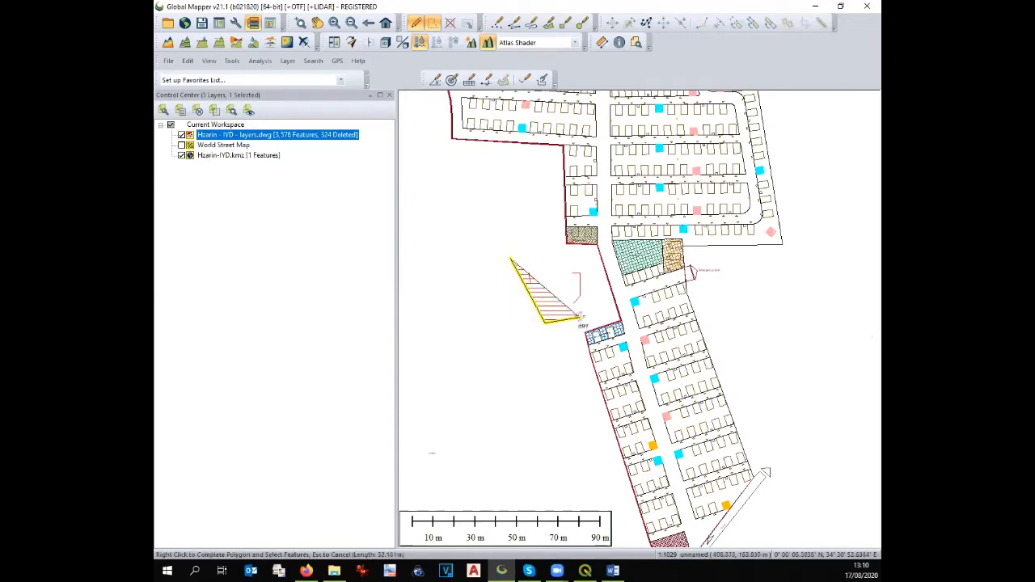
pyautogui.click(577, 320)
pyautogui.click(595, 304)
pyautogui.click(597, 283)
pyautogui.click(576, 265)
pyautogui.rightClick(574, 264)
pyautogui.press('Delete')
# Step: Delete the small stray text label in the empty area southwest of the camp plan
pyautogui.click(422, 410)
pyautogui.click(440, 488)
pyautogui.click(462, 464)
pyautogui.rightClick(464, 442)
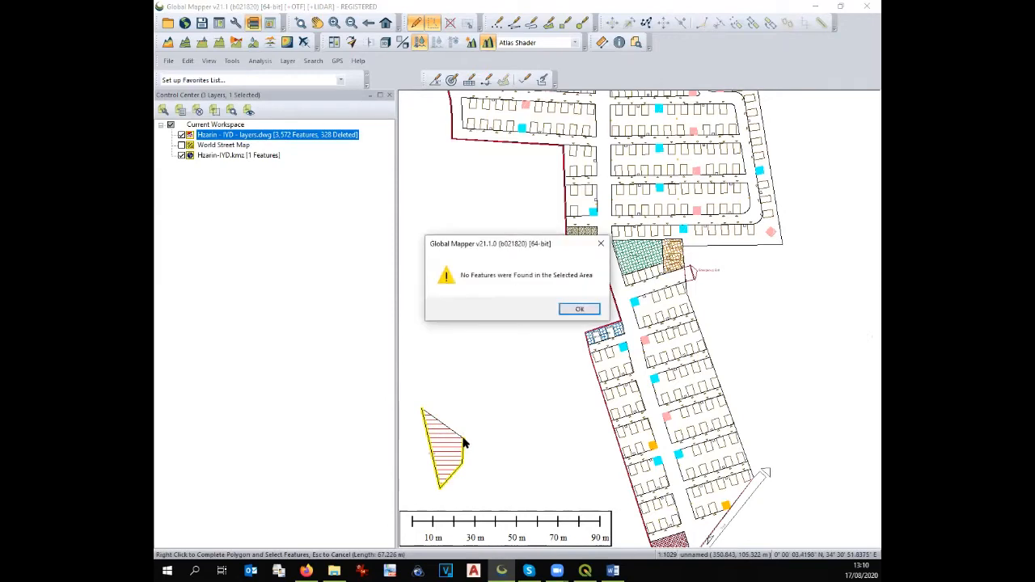
pyautogui.click(566, 312)
pyautogui.click(501, 411)
pyautogui.click(465, 473)
pyautogui.rightClick(527, 461)
pyautogui.press('Delete')
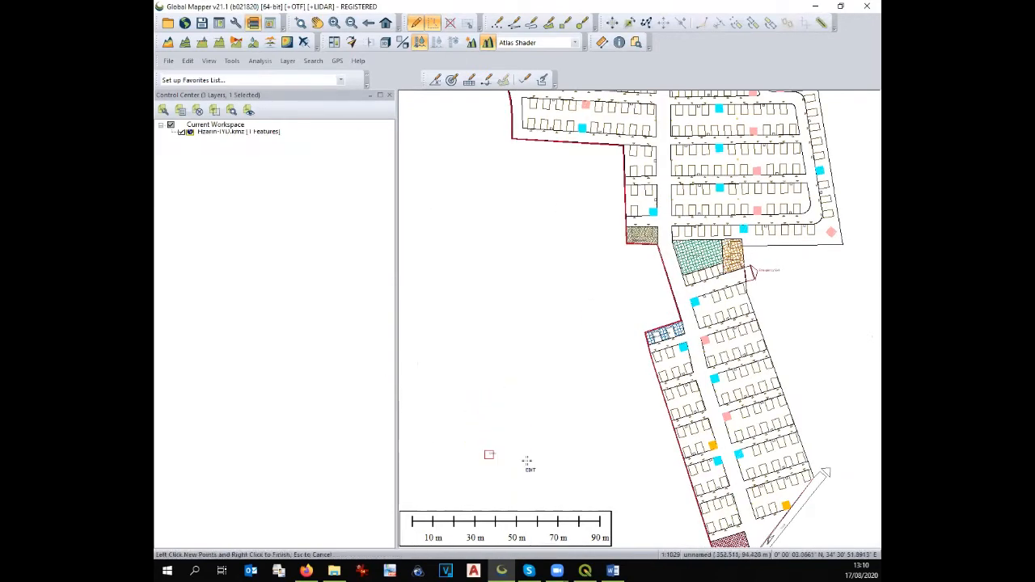
# Step: Delete the north arrow symbol northeast of the camp plan
pyautogui.scroll(-1, 481, 467)
pyautogui.click(731, 144)
pyautogui.click(737, 219)
pyautogui.rightClick(783, 188)
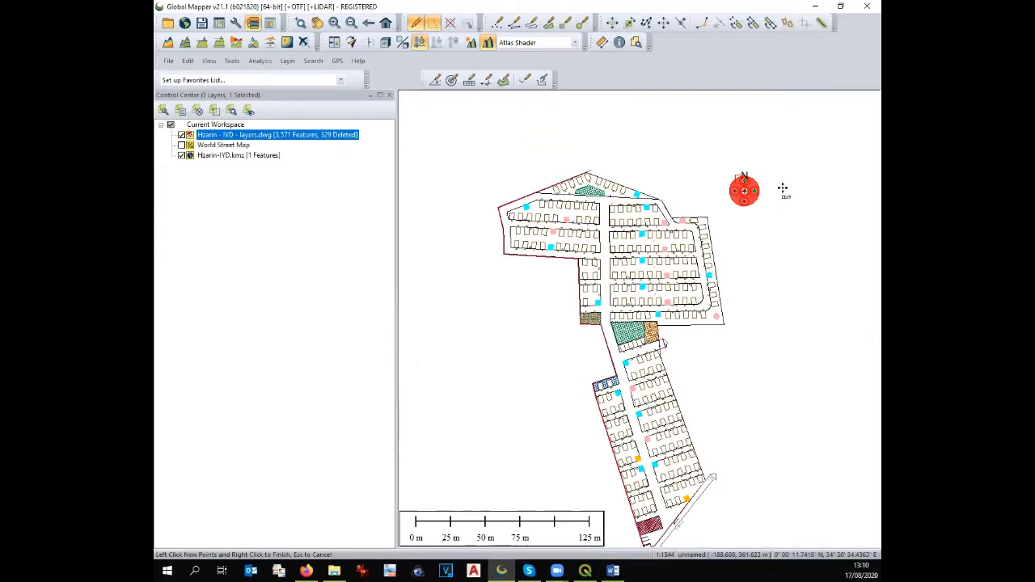
pyautogui.press('Delete')
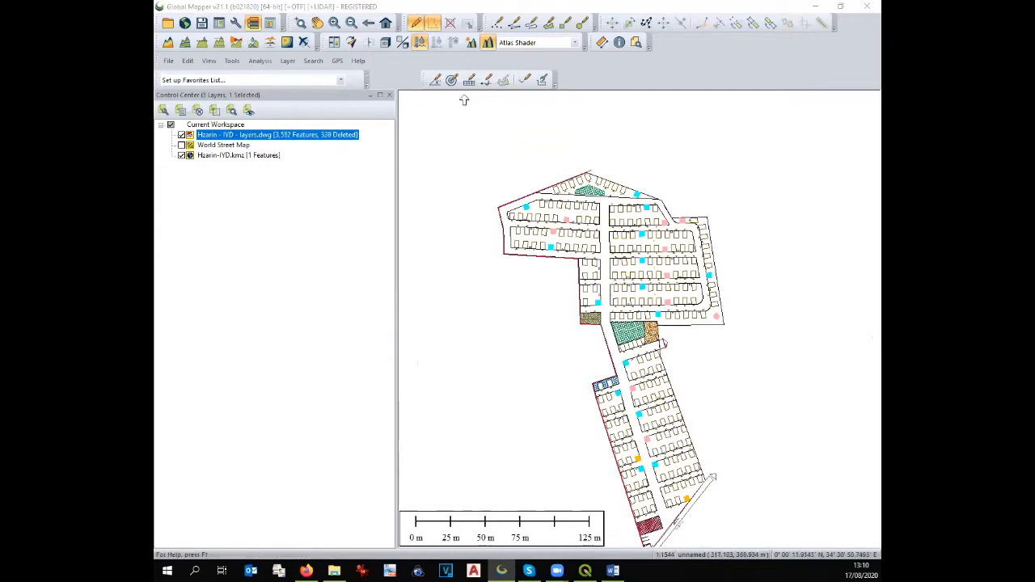
# Step: Measure the drawing's scale bar from its 0 mark to its 20 mark to check the drawing scale
pyautogui.scroll(5, 572, 449)
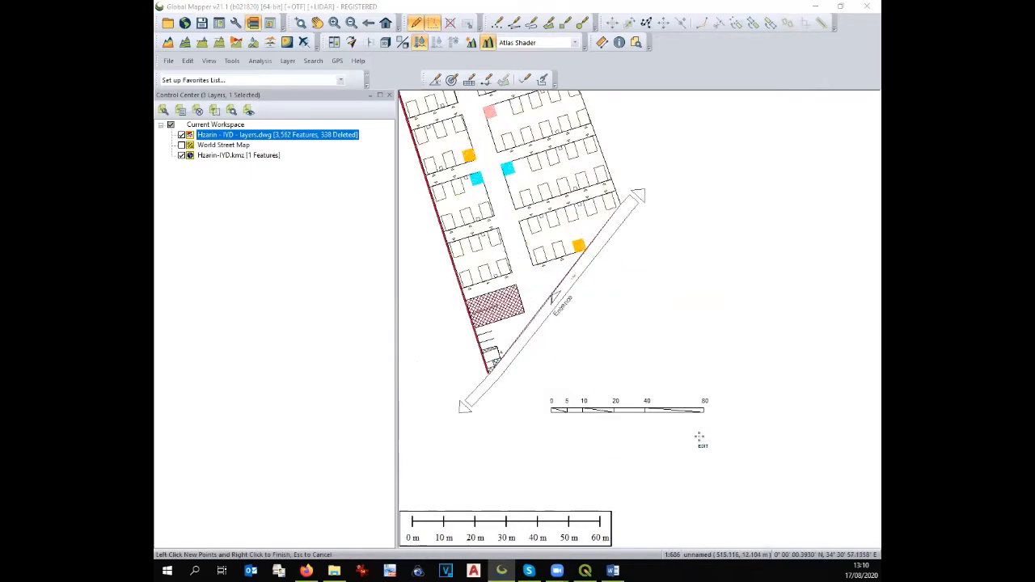
pyautogui.scroll(1, 572, 447)
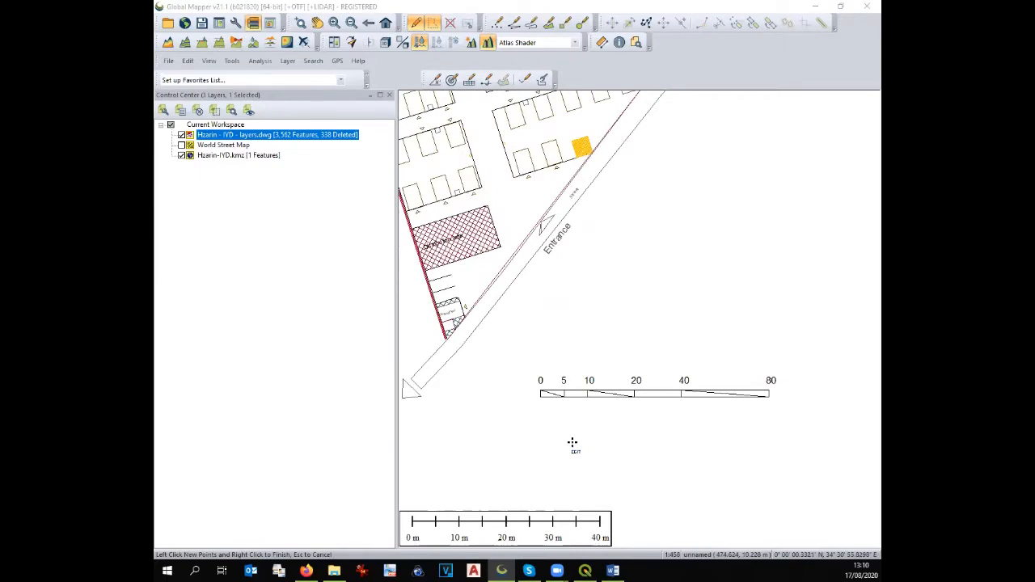
pyautogui.scroll(1, 572, 443)
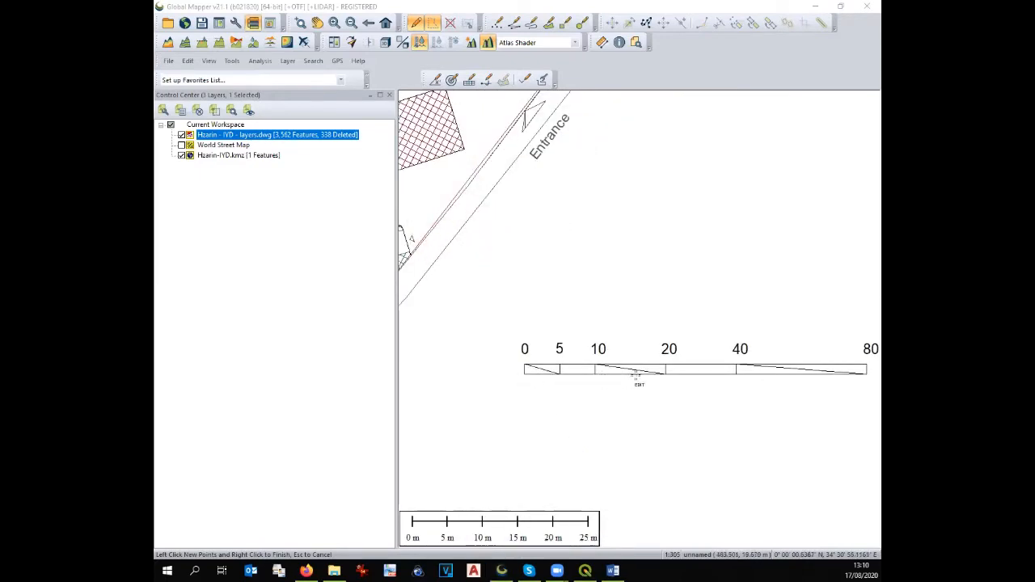
pyautogui.click(601, 43)
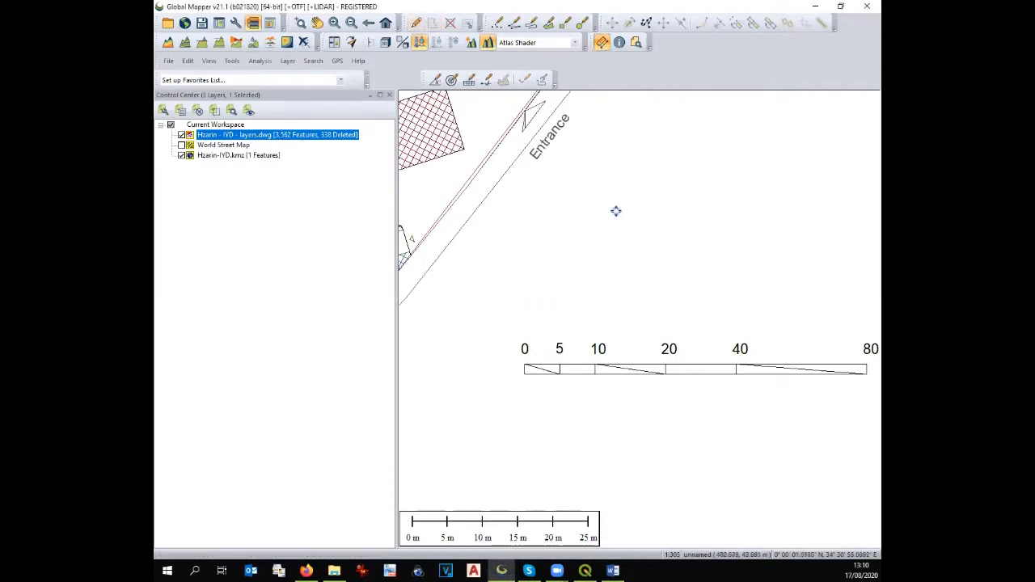
pyautogui.click(524, 373)
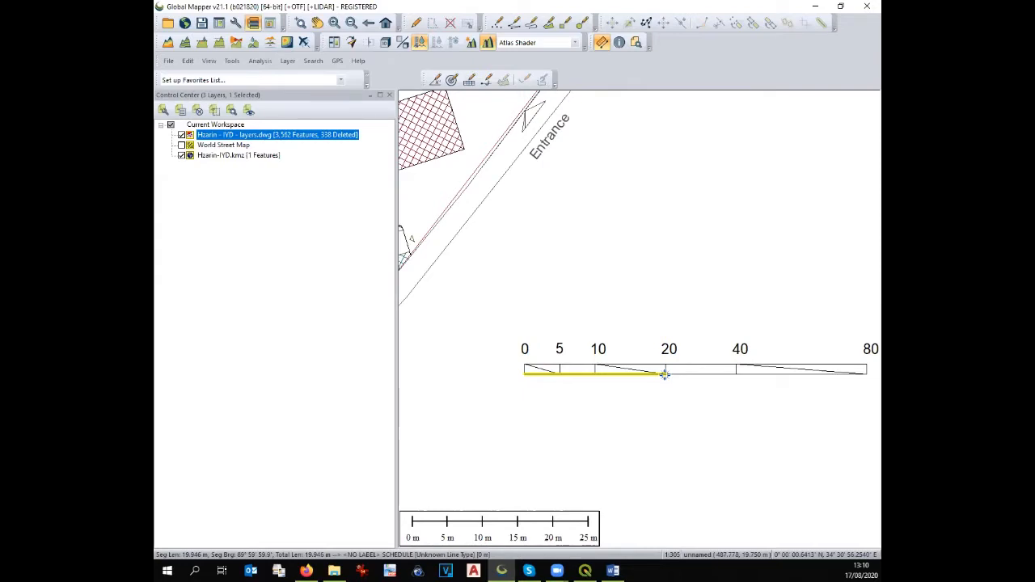
pyautogui.scroll(-2, 664, 375)
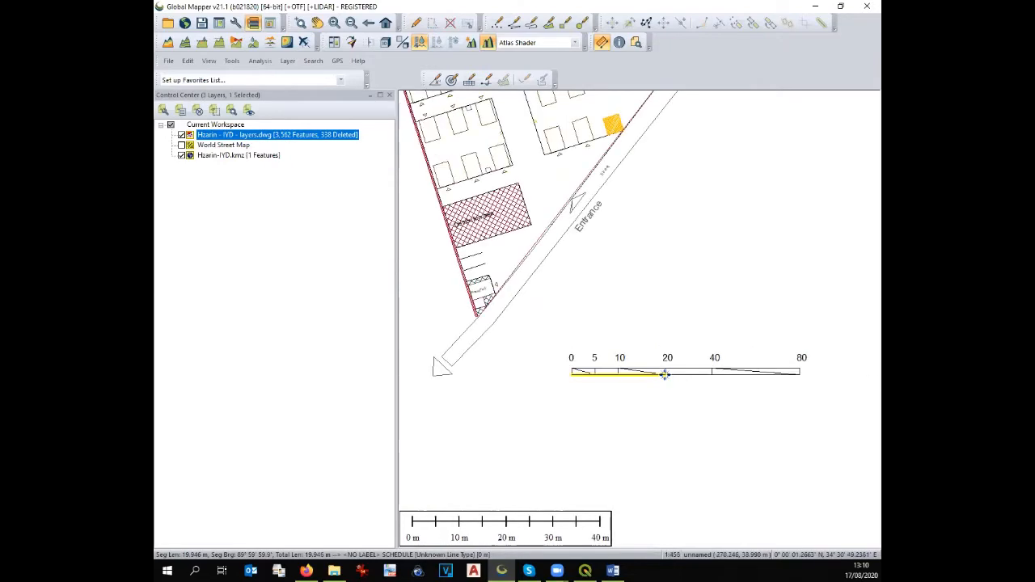
pyautogui.scroll(-1, 666, 393)
pyautogui.scroll(-1, 666, 393)
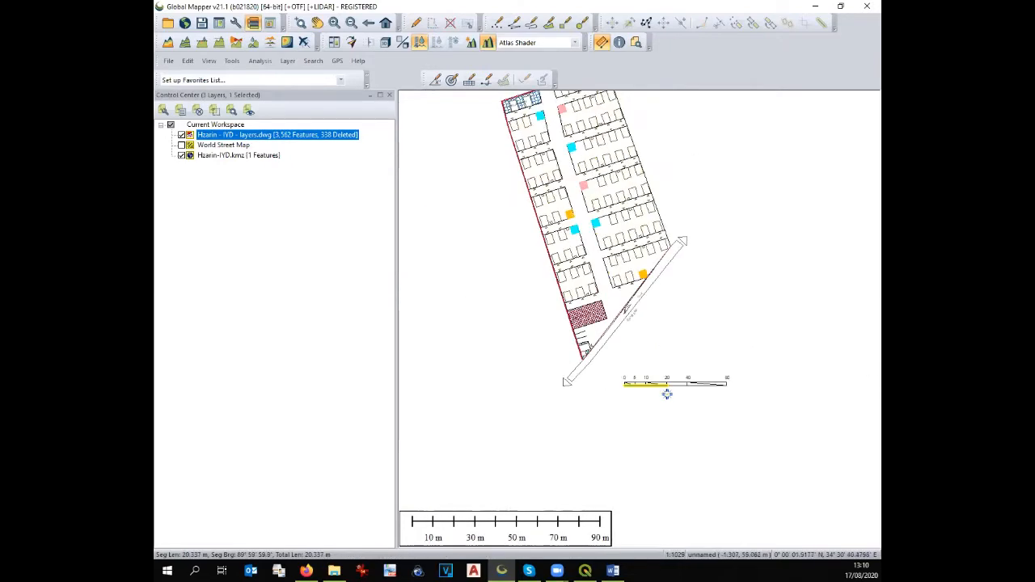
pyautogui.scroll(-1, 667, 394)
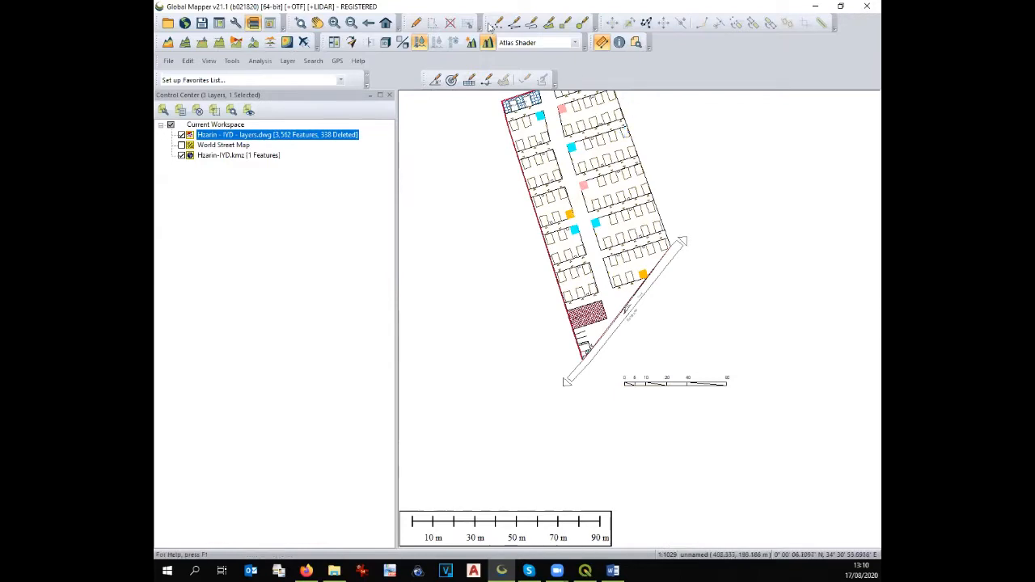
# Step: Delete the drawn scale bar and its numbers southeast of the camp entrance
pyautogui.click(440, 24)
pyautogui.click(643, 340)
pyautogui.click(606, 372)
pyautogui.click(692, 421)
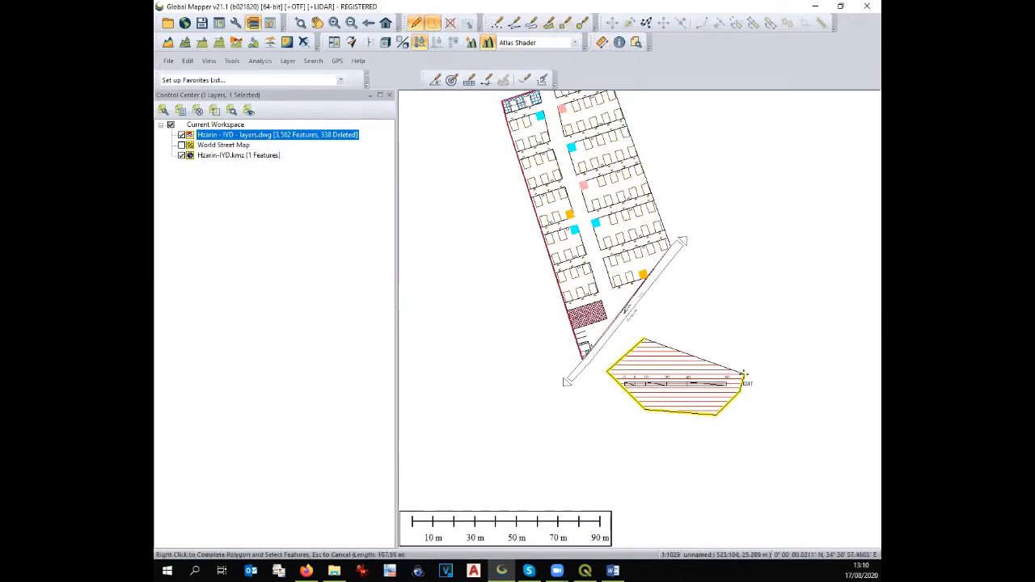
pyautogui.rightClick(744, 370)
pyautogui.press('Delete')
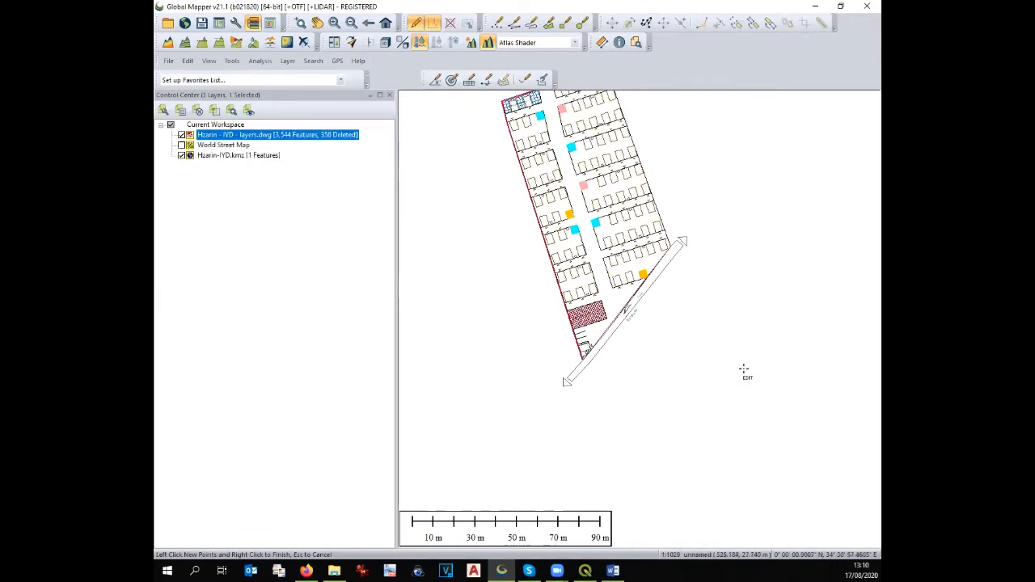
# Step: Delete the scattered points and line fragments east of the camp plan by enclosing them in a polygon selection
pyautogui.scroll(-4, 427, 357)
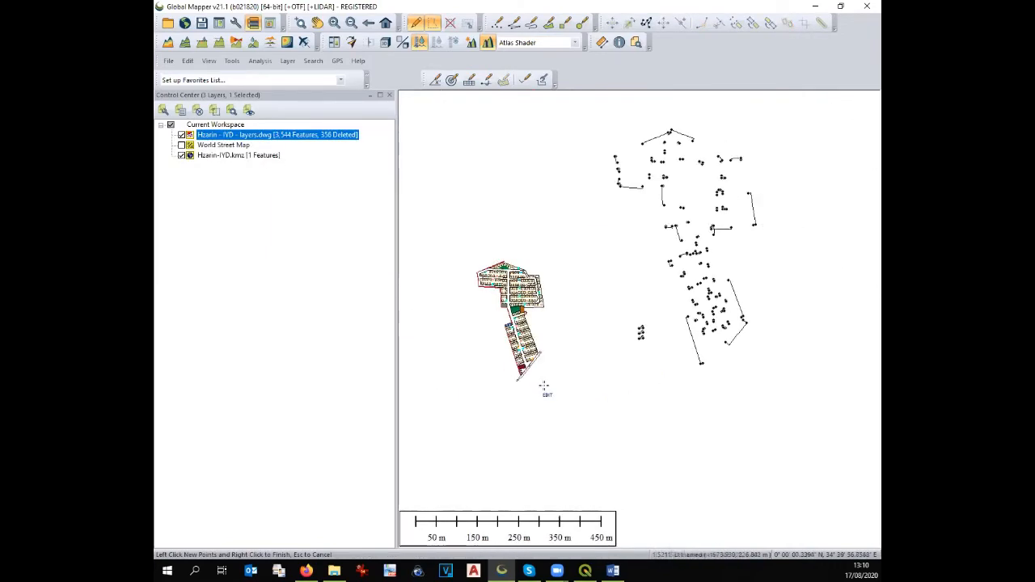
pyautogui.click(564, 132)
pyautogui.click(600, 333)
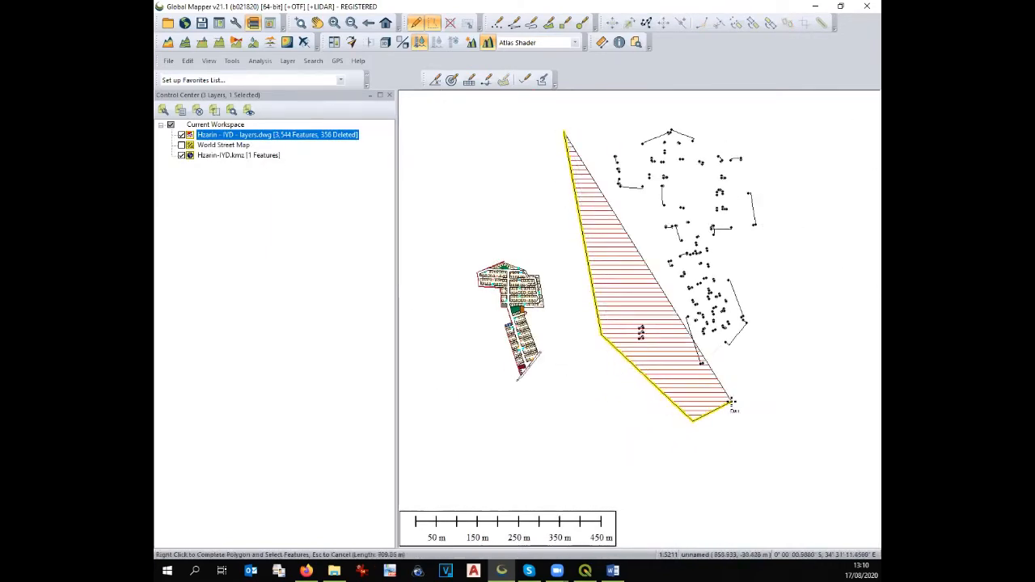
pyautogui.click(693, 420)
pyautogui.click(803, 276)
pyautogui.click(784, 176)
pyautogui.click(755, 142)
pyautogui.click(690, 109)
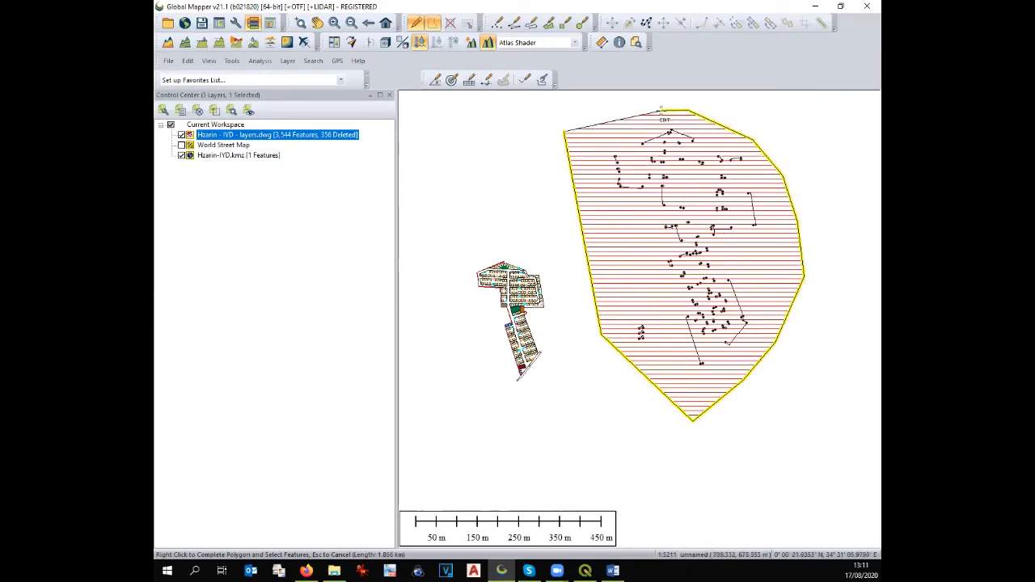
pyautogui.click(662, 110)
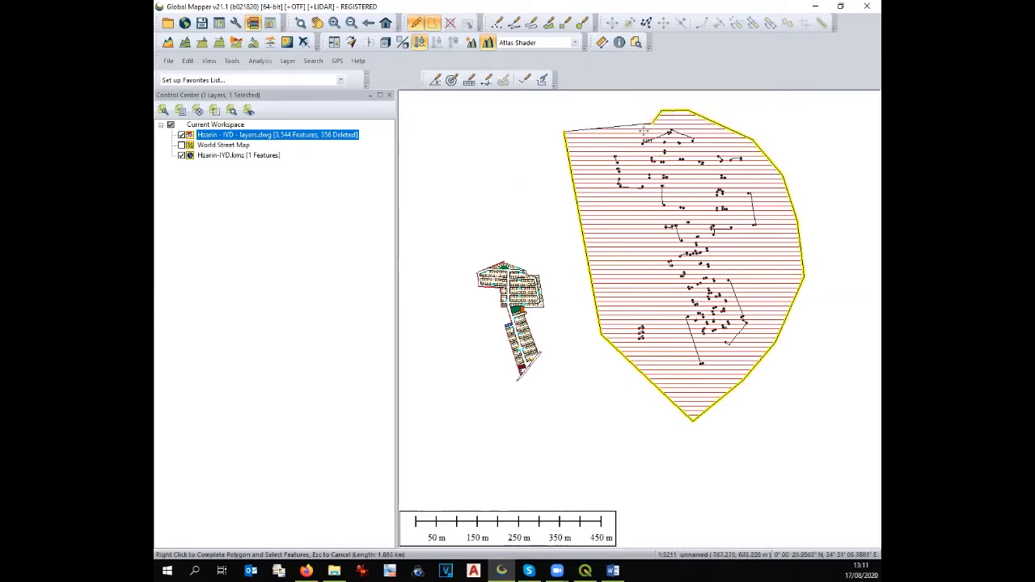
pyautogui.rightClick(645, 120)
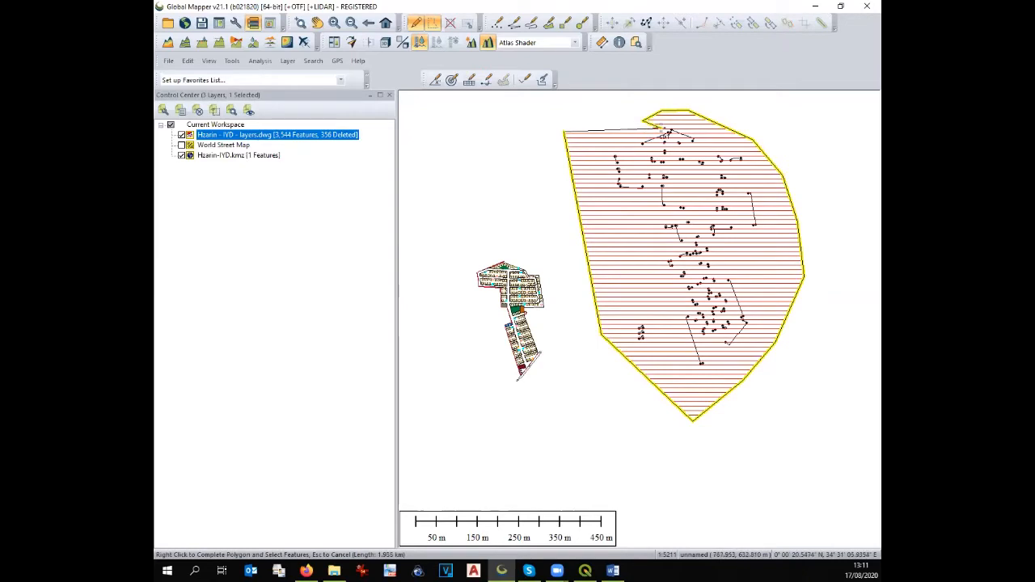
pyautogui.press('Delete')
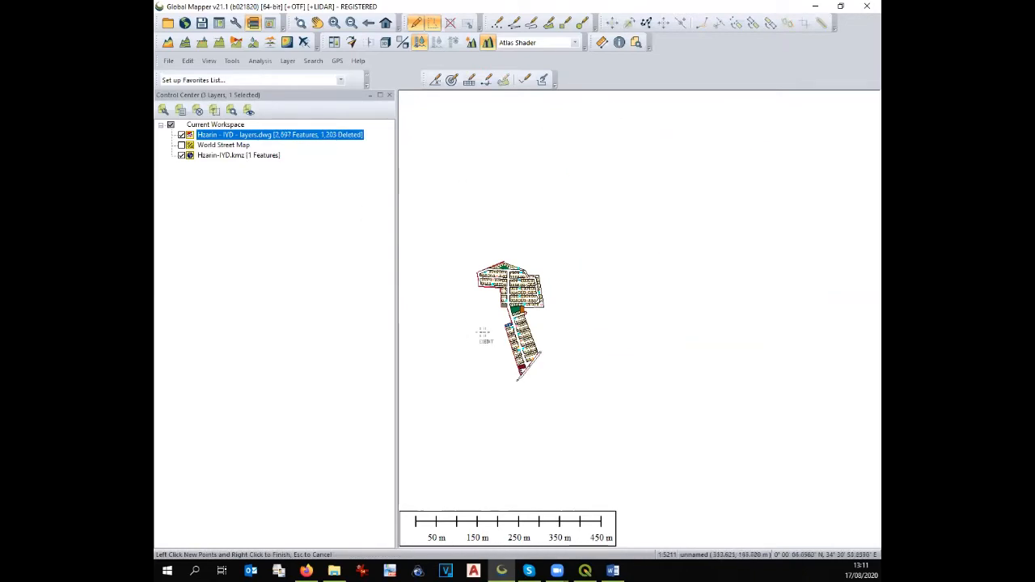
# Step: Select all features of the Hzarin - IYD - layers.dwg layer with the Digitizer tool
pyautogui.scroll(1, 484, 334)
pyautogui.scroll(-2, 607, 362)
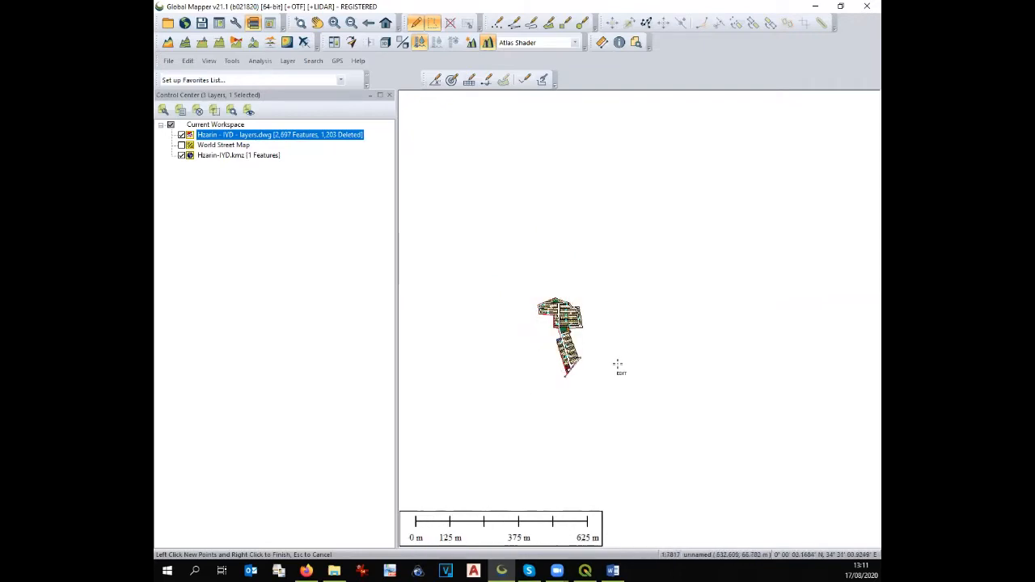
pyautogui.scroll(1, 518, 331)
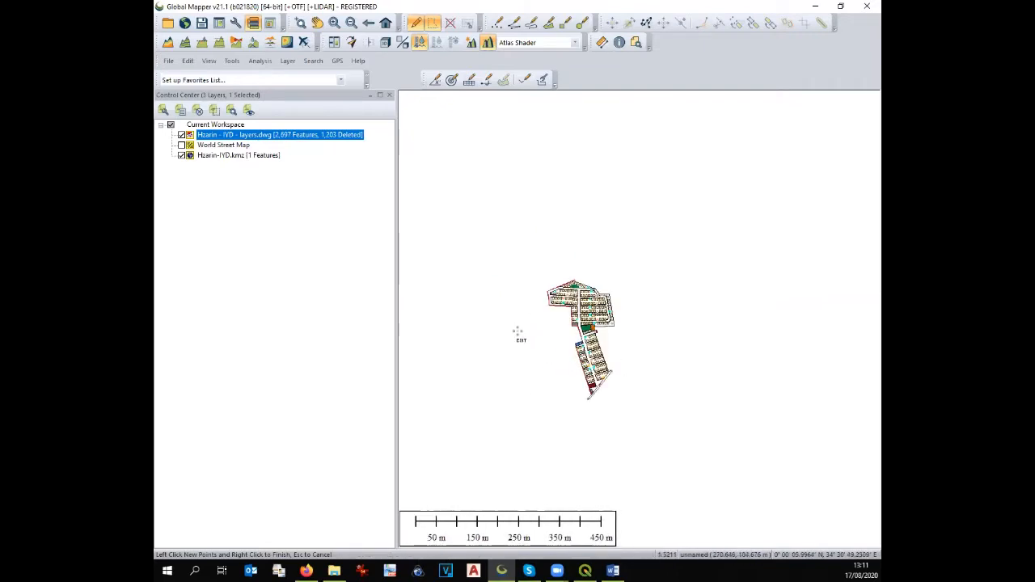
pyautogui.rightClick(215, 137)
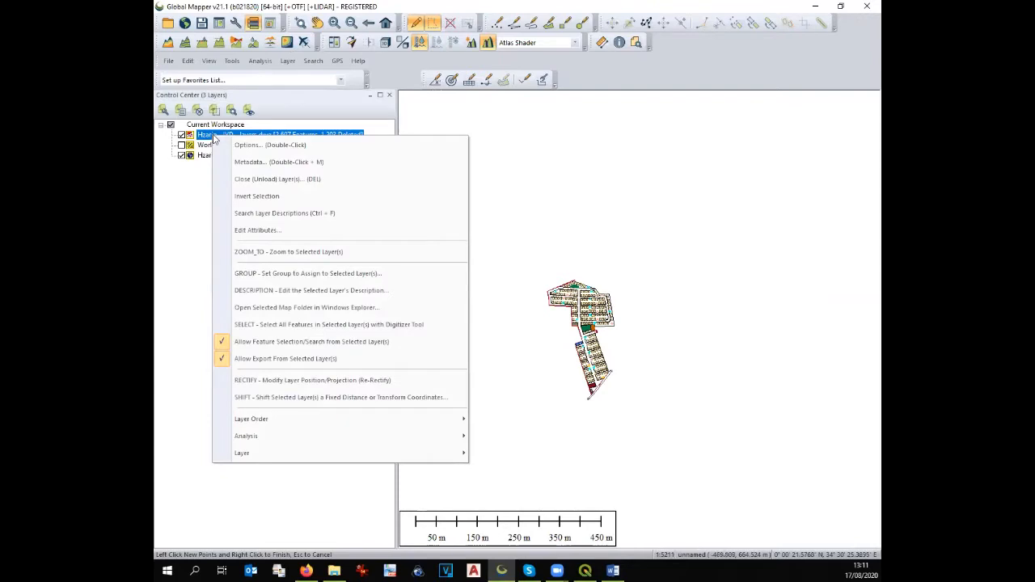
pyautogui.click(261, 324)
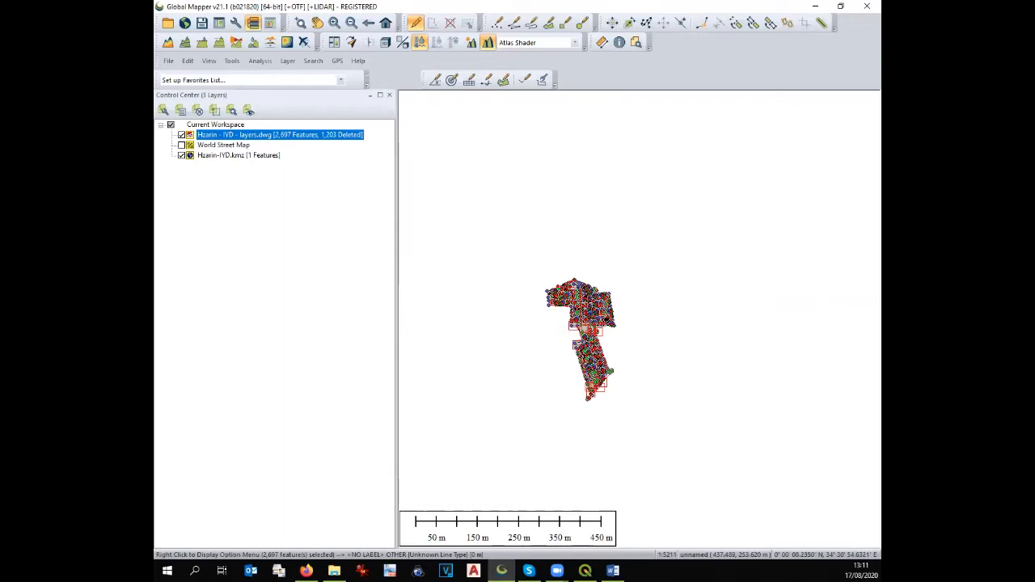
# Step: Move the selected camp features north to the Hzarin-IYD label at world scale
pyautogui.rightClick(588, 307)
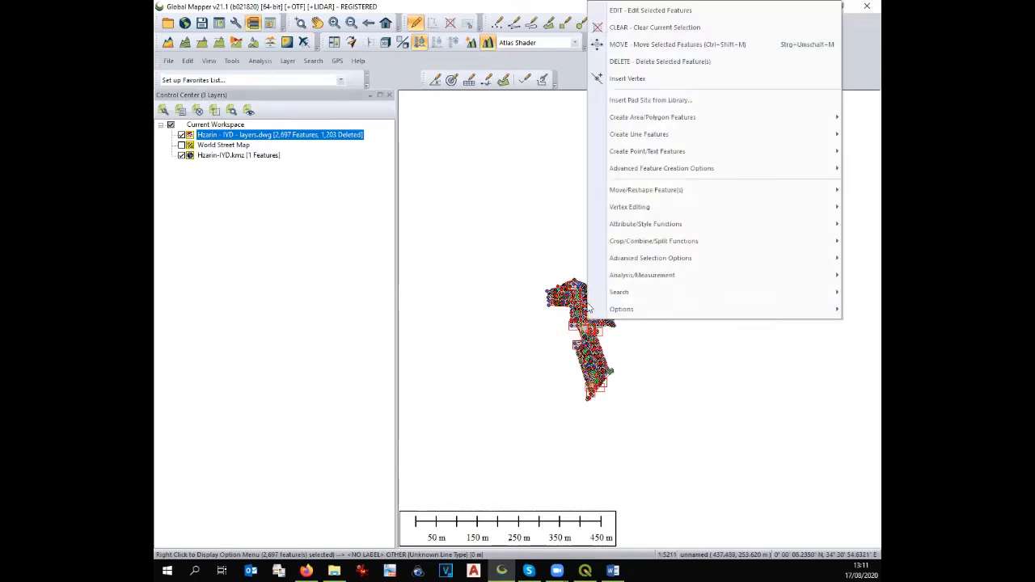
pyautogui.moveTo(634, 195)
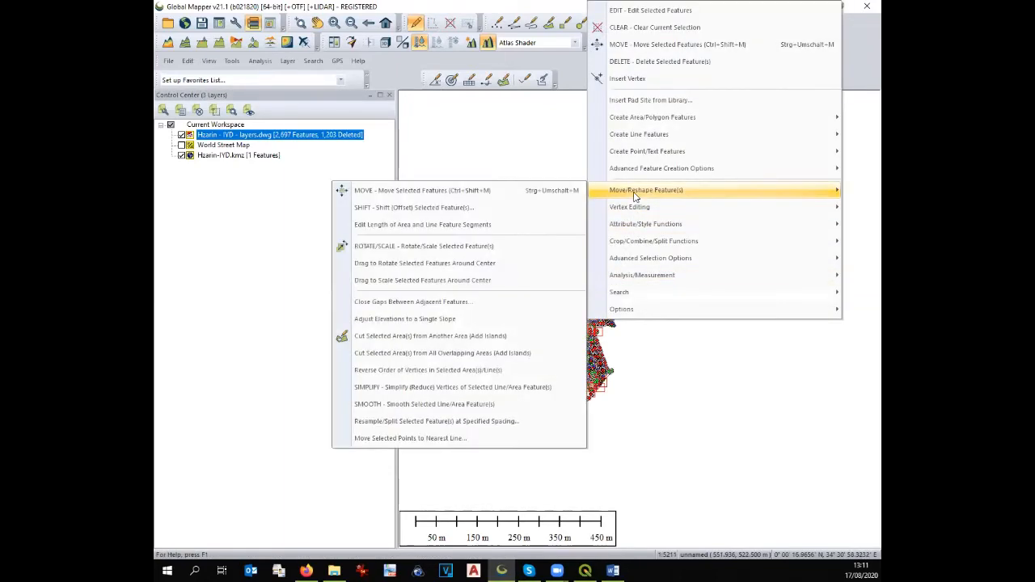
pyautogui.click(534, 191)
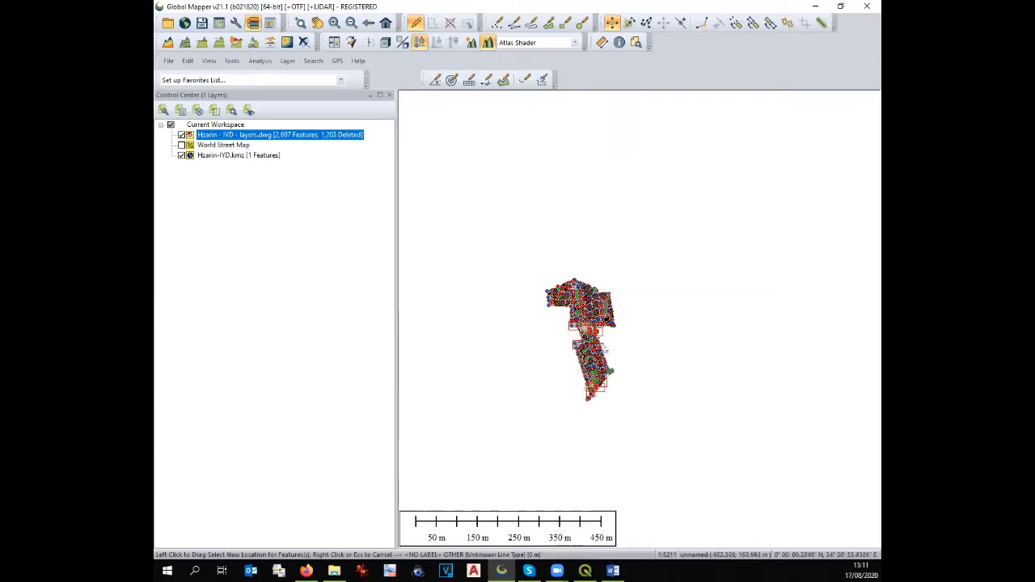
pyautogui.scroll(-5, 594, 332)
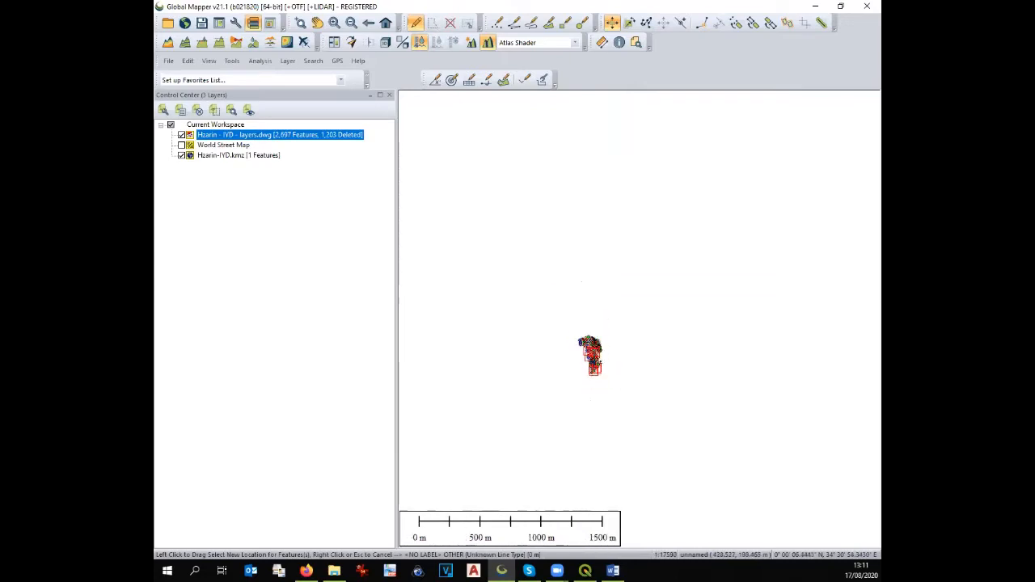
pyautogui.scroll(-6, 586, 353)
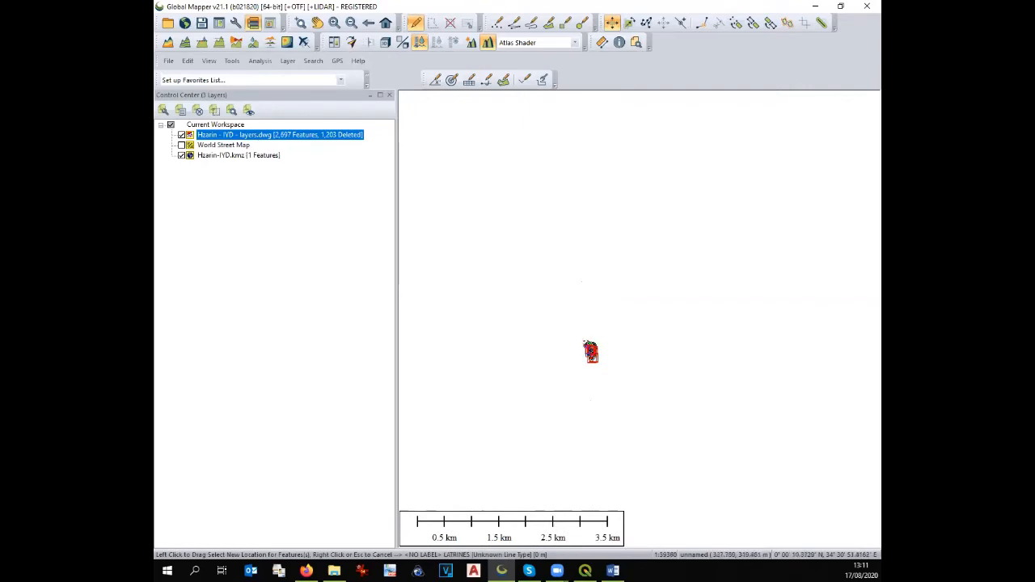
pyautogui.scroll(-7, 583, 352)
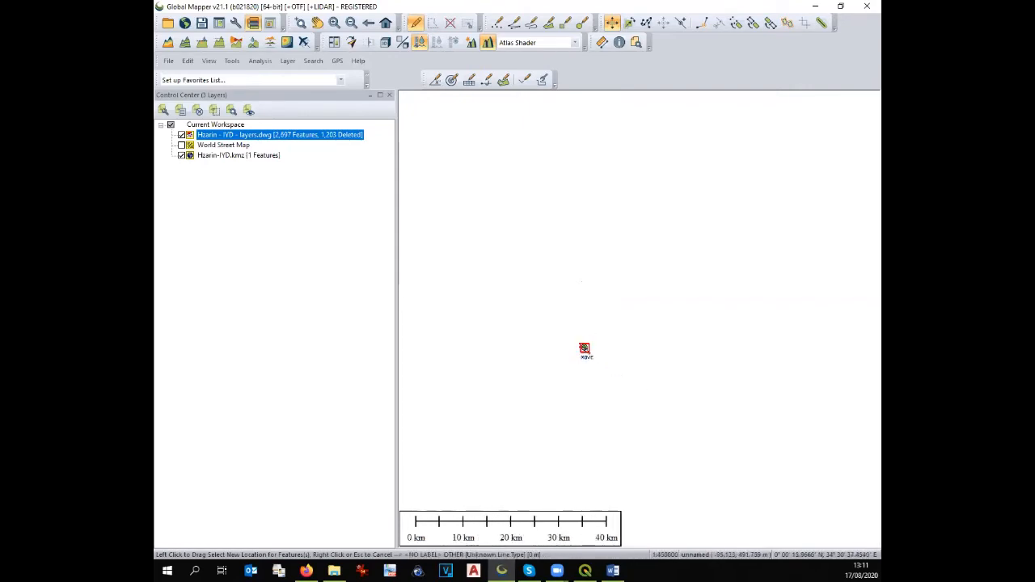
pyautogui.scroll(-5, 586, 353)
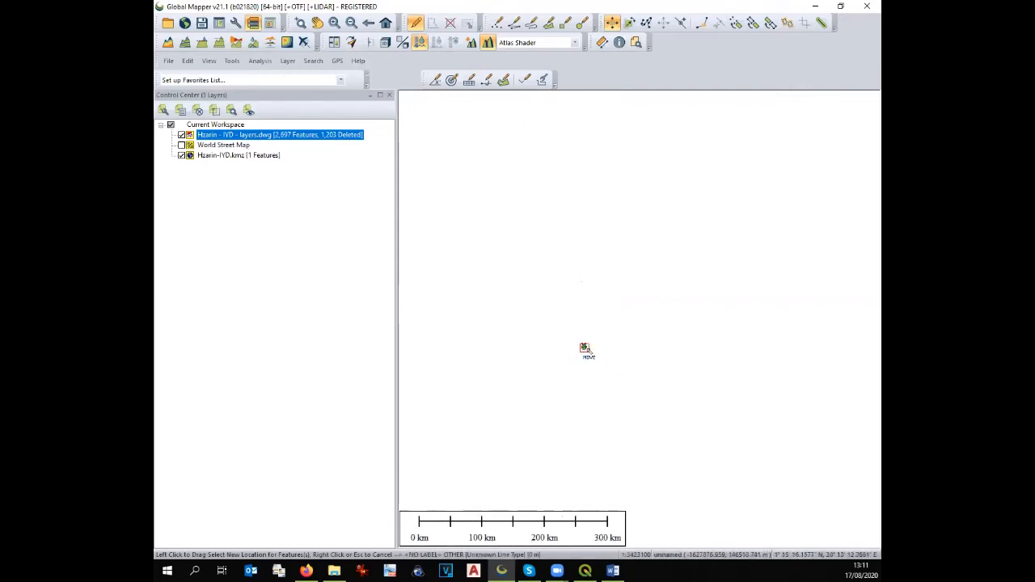
pyautogui.scroll(-4, 586, 350)
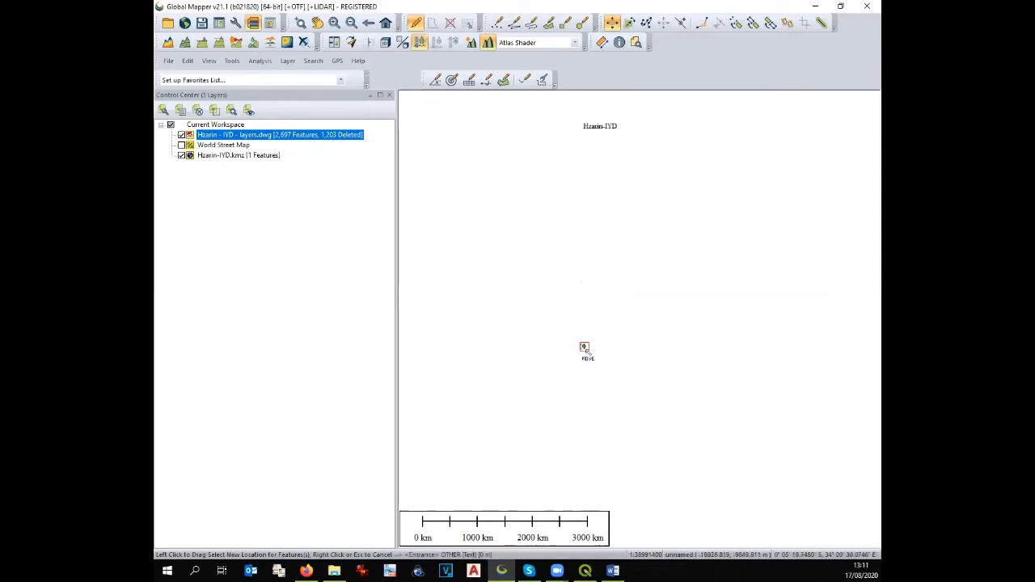
pyautogui.moveTo(585, 346); pyautogui.dragTo(599, 130)
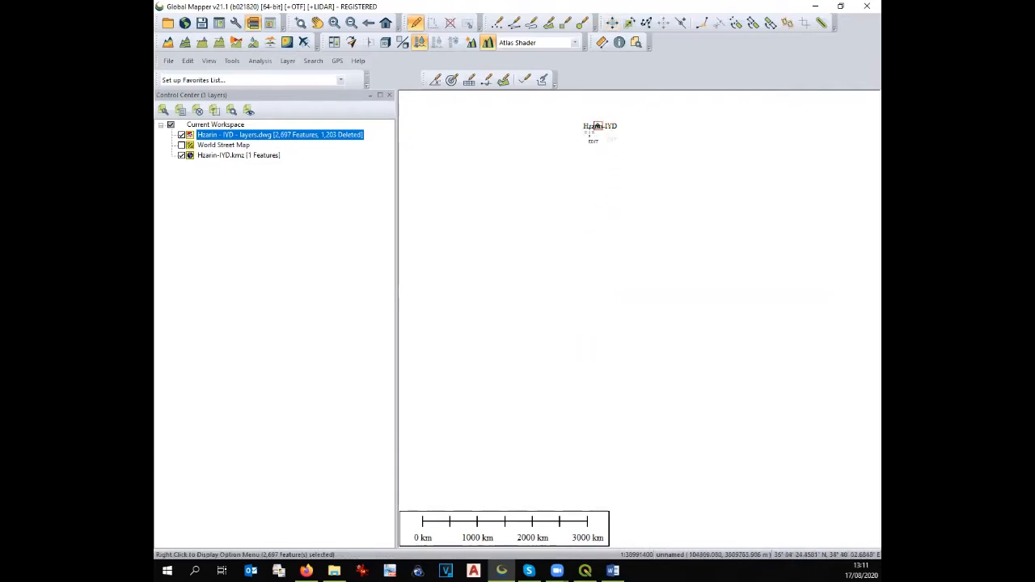
# Step: Move the selected camp features again, southeast to the Hzarin-IYD label at the 25 km scale
pyautogui.scroll(8, 597, 138)
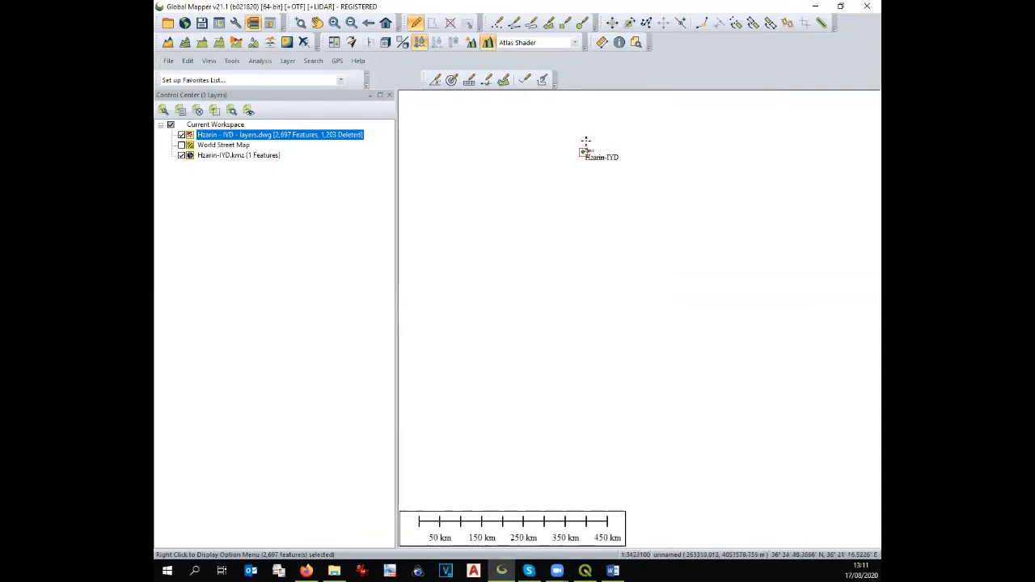
pyautogui.scroll(2, 589, 157)
pyautogui.scroll(2, 598, 188)
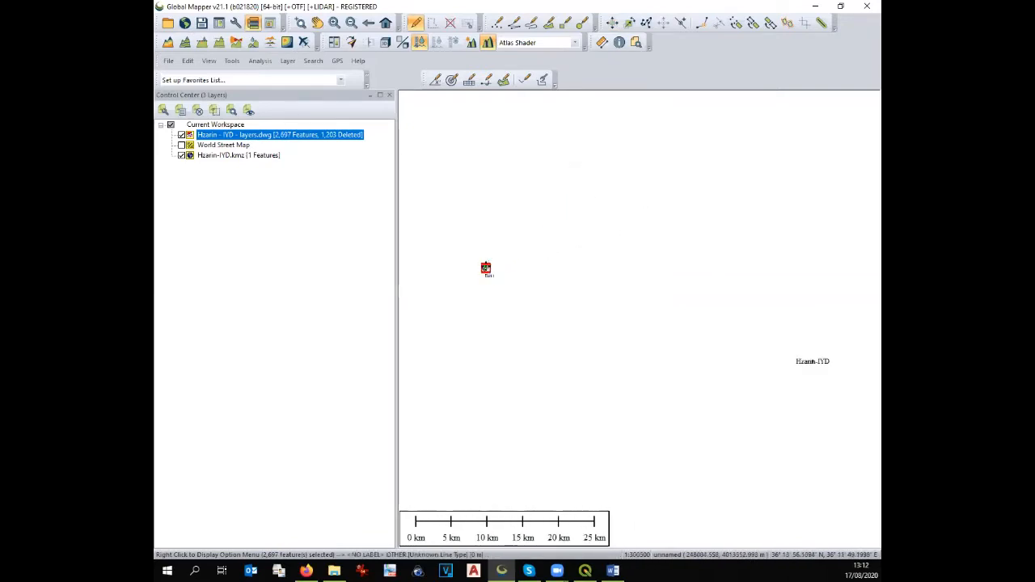
pyautogui.rightClick(485, 268)
pyautogui.moveTo(524, 196)
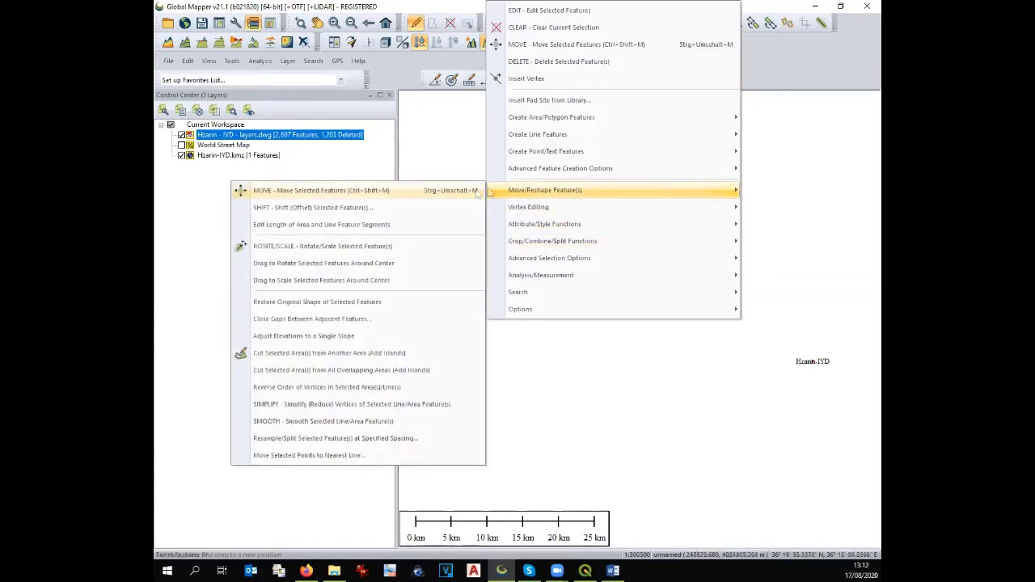
pyautogui.click(471, 191)
pyautogui.moveTo(488, 270); pyautogui.dragTo(813, 364)
# Step: Move the selected camp features east onto the red KMZ boundary, matching the northern tip of the outline
pyautogui.scroll(2, 811, 361)
pyautogui.scroll(8, 804, 354)
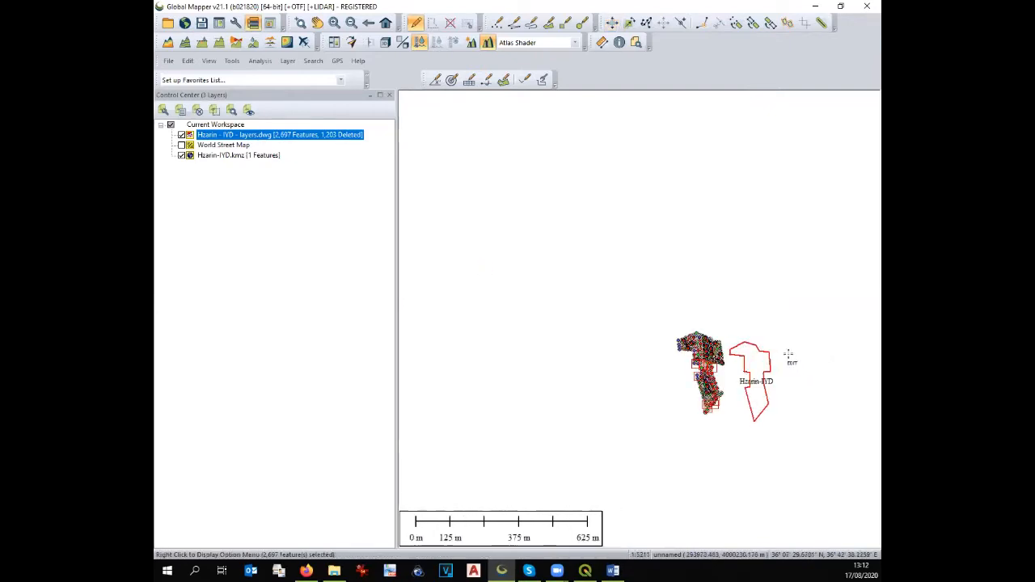
pyautogui.scroll(1, 789, 356)
pyautogui.rightClick(624, 345)
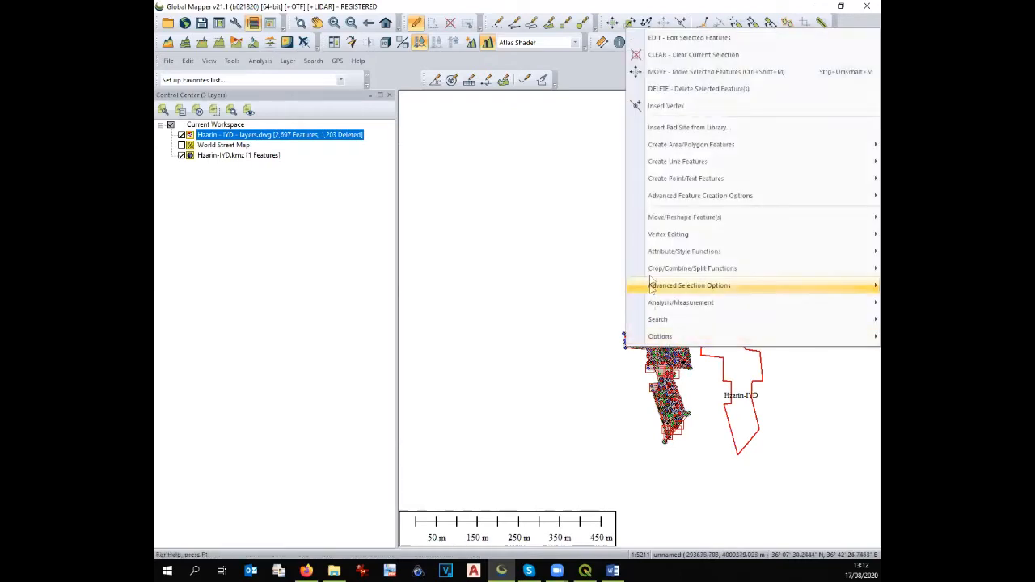
pyautogui.moveTo(670, 217)
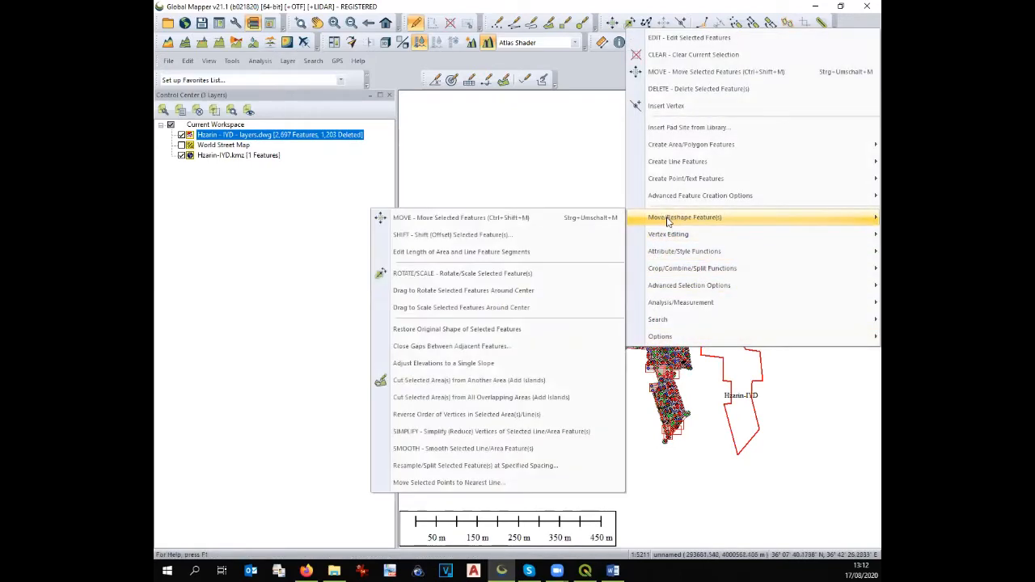
pyautogui.click(577, 220)
pyautogui.moveTo(655, 327); pyautogui.dragTo(723, 334)
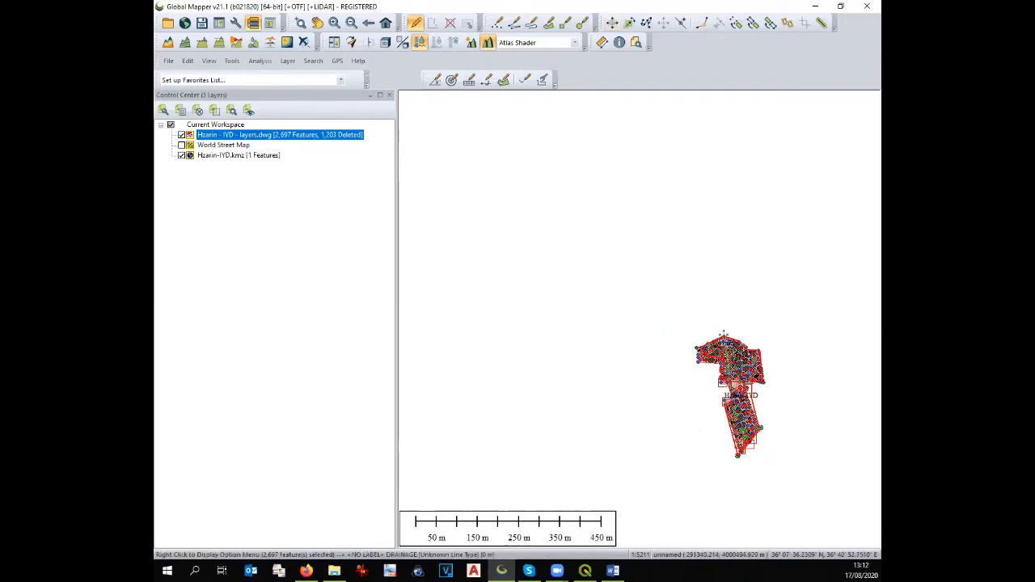
# Step: Check the camp plan's fit against the KMZ boundary up close, and hide the Hzarin-IYD.kmz layer
pyautogui.scroll(4, 631, 333)
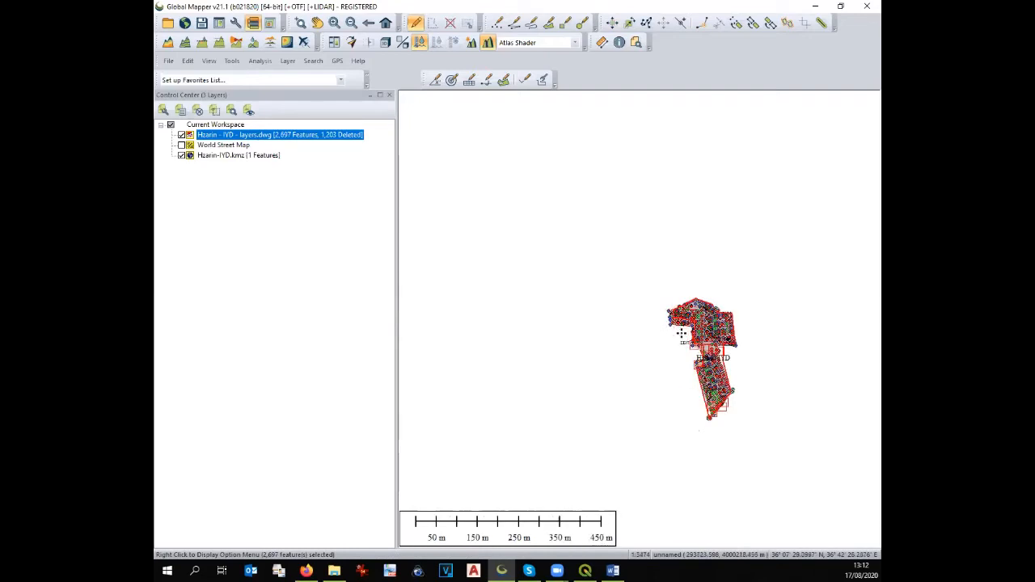
pyautogui.scroll(2, 788, 362)
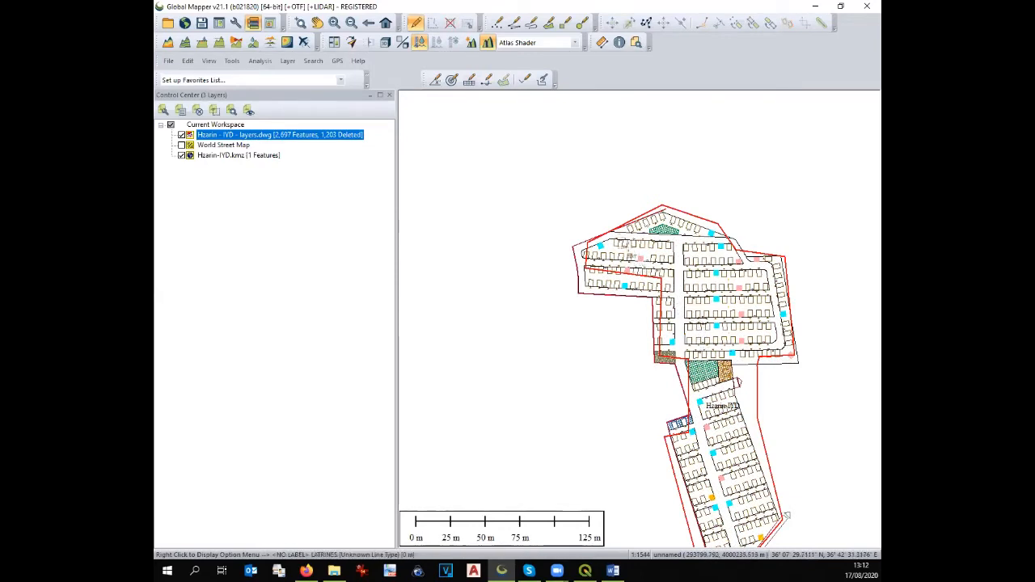
pyautogui.scroll(-2, 638, 267)
pyautogui.scroll(2, 688, 314)
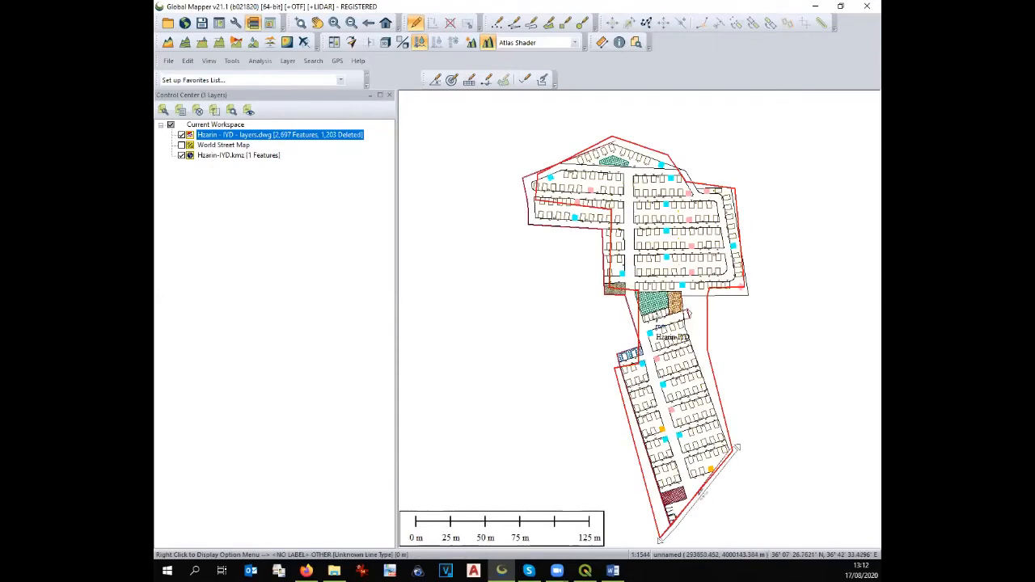
pyautogui.click(182, 155)
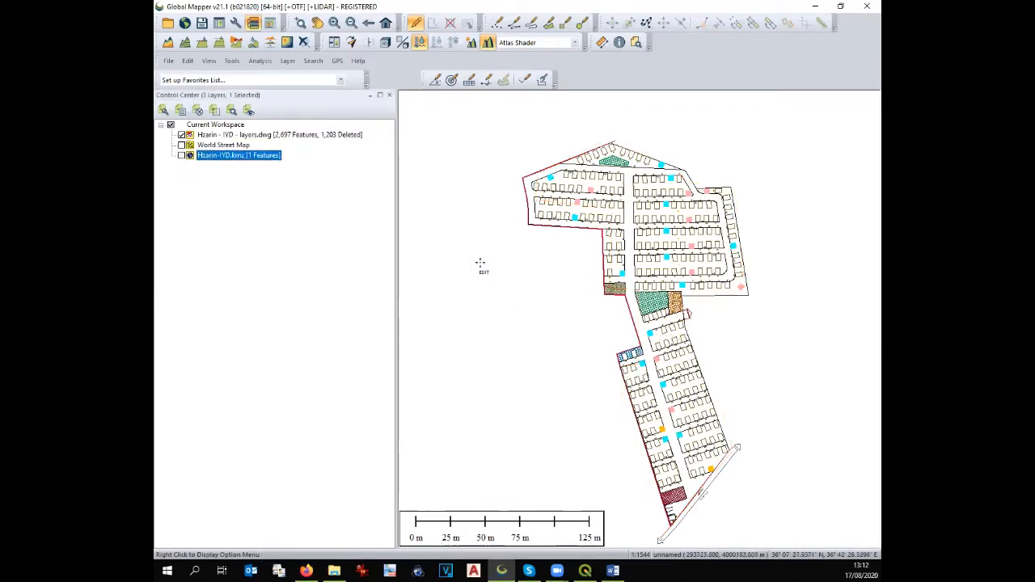
# Step: Show the World Street Map briefly to view the surroundings of the camp plan, and hide it again
pyautogui.scroll(-5, 479, 263)
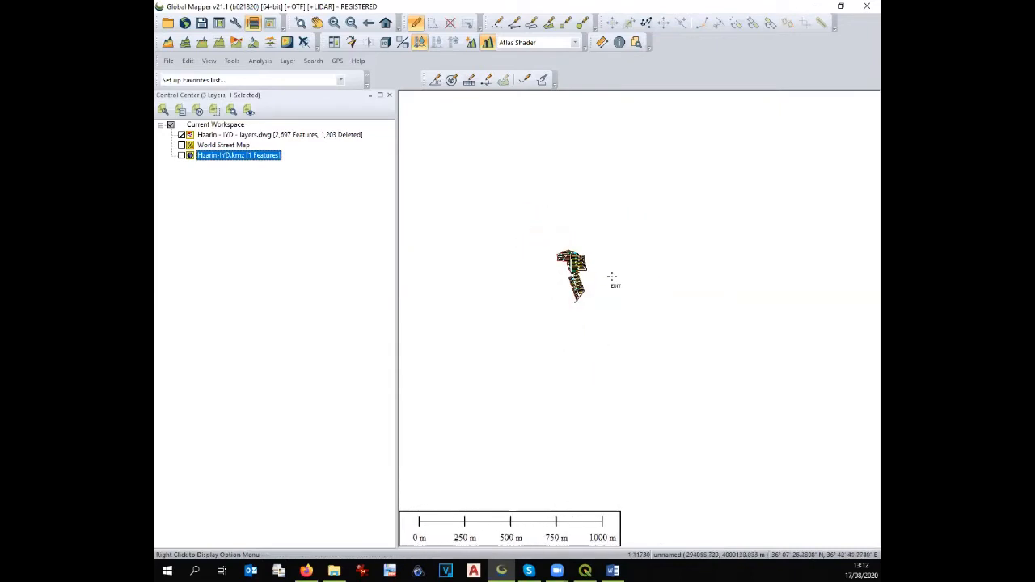
pyautogui.click(182, 145)
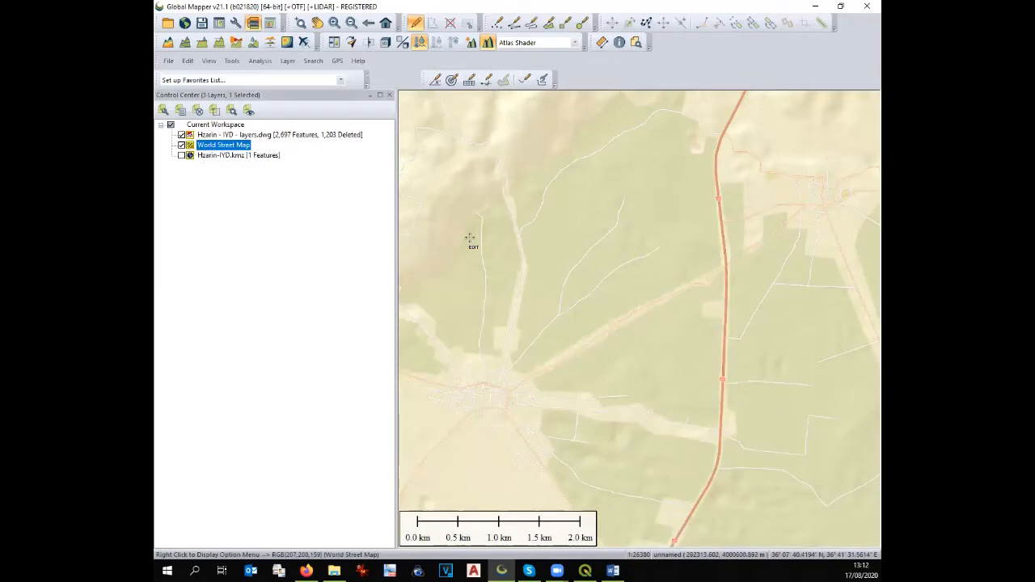
pyautogui.click(182, 146)
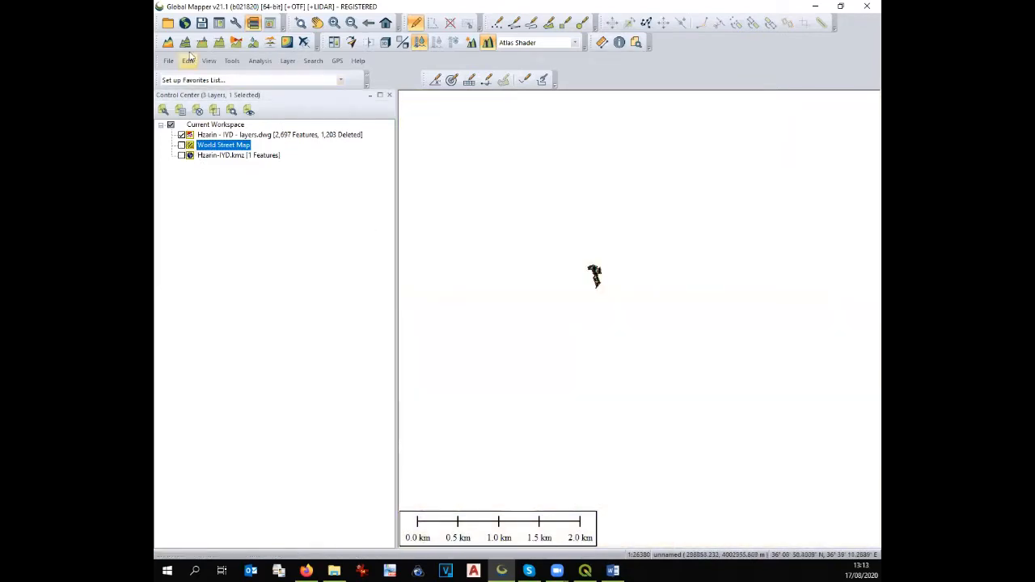
# Step: Load the World Imagery online source for the current screen bounds
pyautogui.click(184, 23)
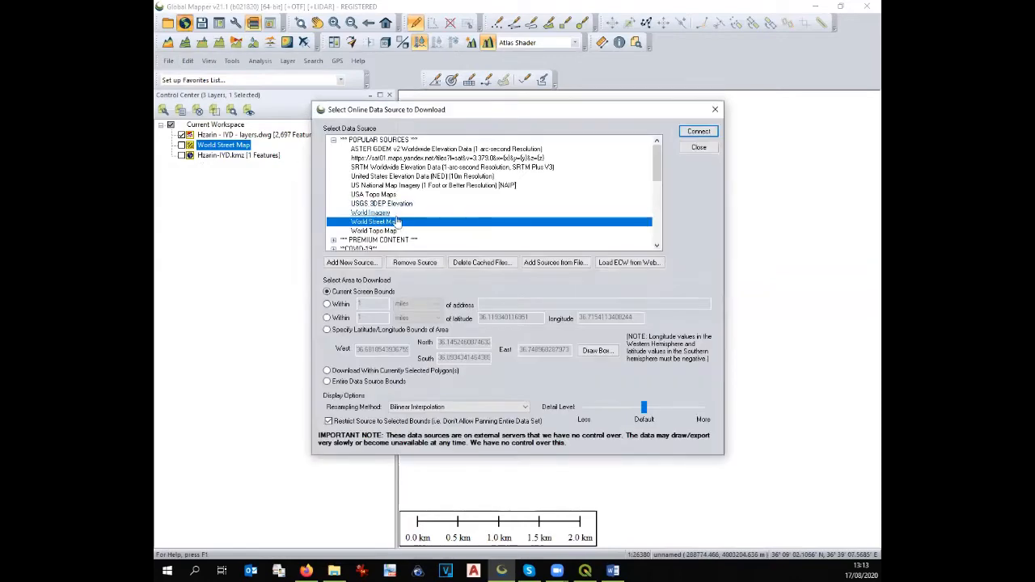
pyautogui.click(370, 213)
pyautogui.click(697, 131)
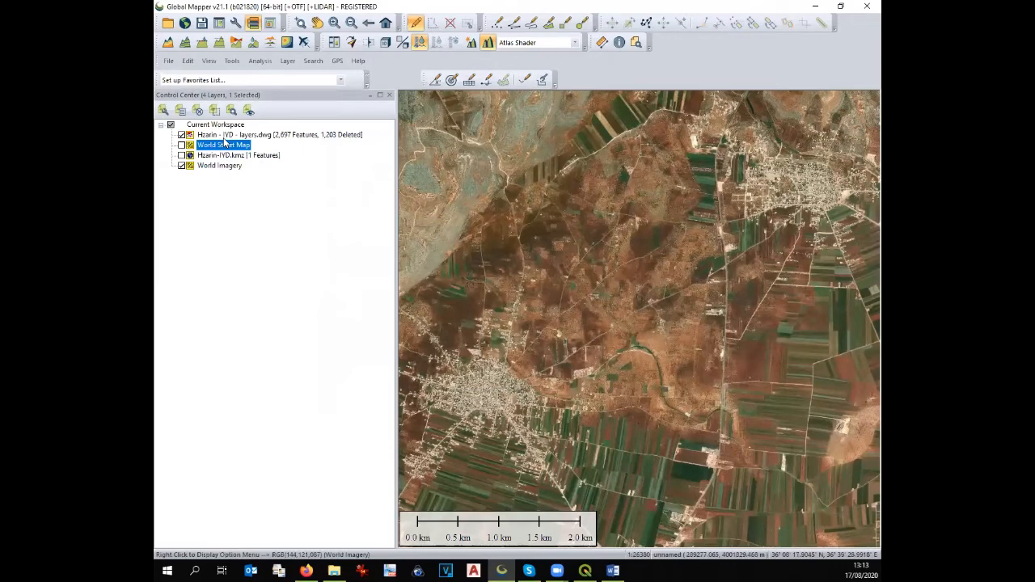
# Step: Reorder the layers so Hzarin - IYD - layers.dwg draws over World Imagery, and inspect the camp plan on the satellite image
pyautogui.click(223, 136)
pyautogui.moveTo(223, 140); pyautogui.dragTo(226, 172)
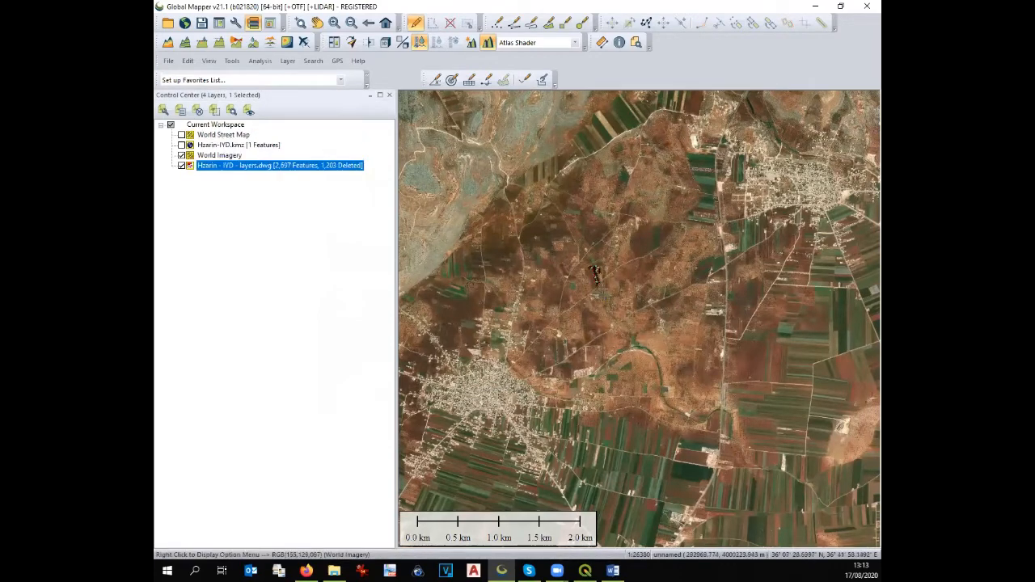
pyautogui.scroll(3, 593, 271)
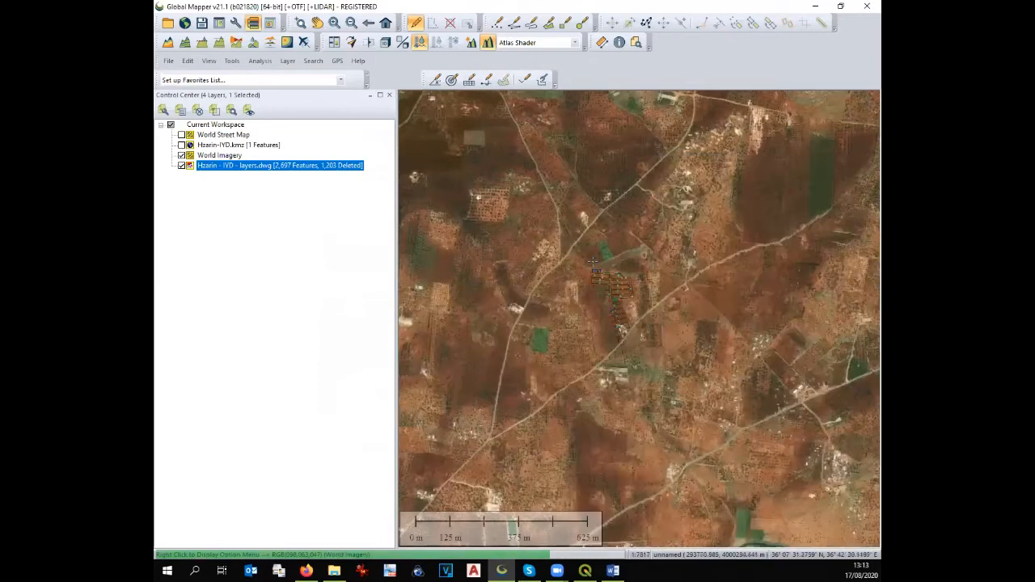
pyautogui.scroll(1, 607, 271)
pyautogui.scroll(1, 607, 274)
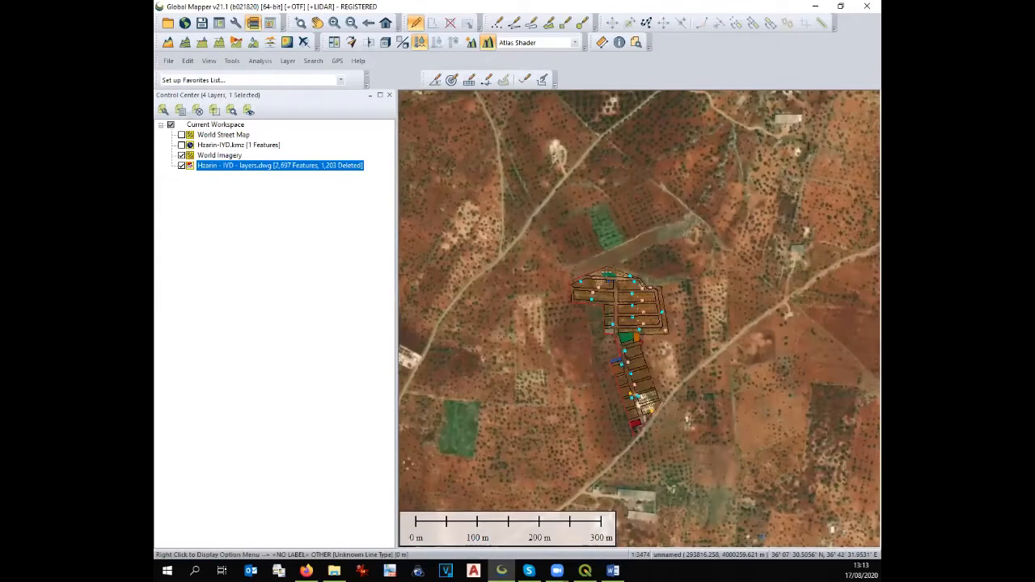
pyautogui.scroll(1, 608, 274)
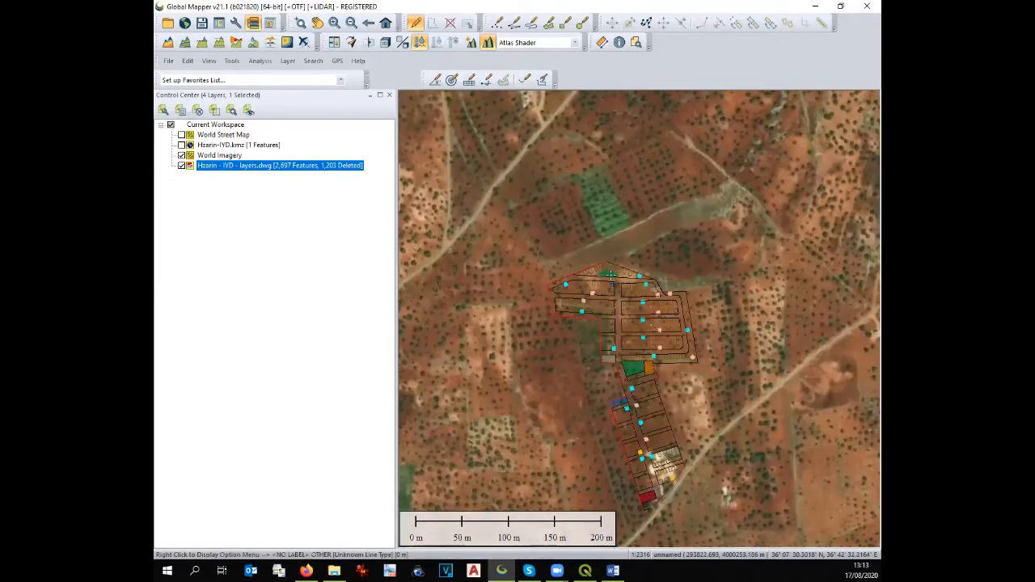
# Step: Hide the World Imagery layer so only the camp drawing is displayed
pyautogui.click(182, 155)
pyautogui.scroll(-1, 583, 227)
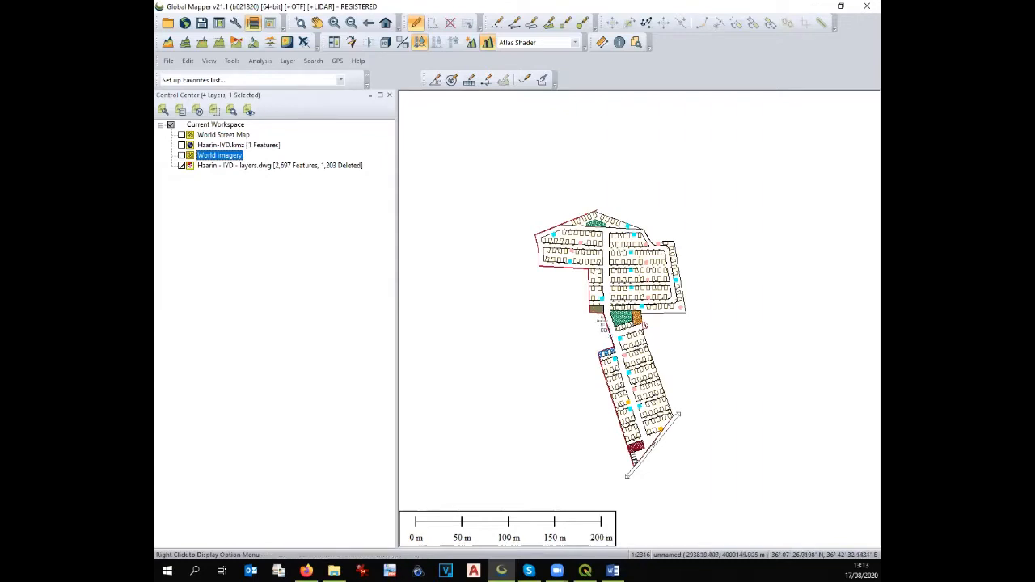
pyautogui.scroll(1, 623, 338)
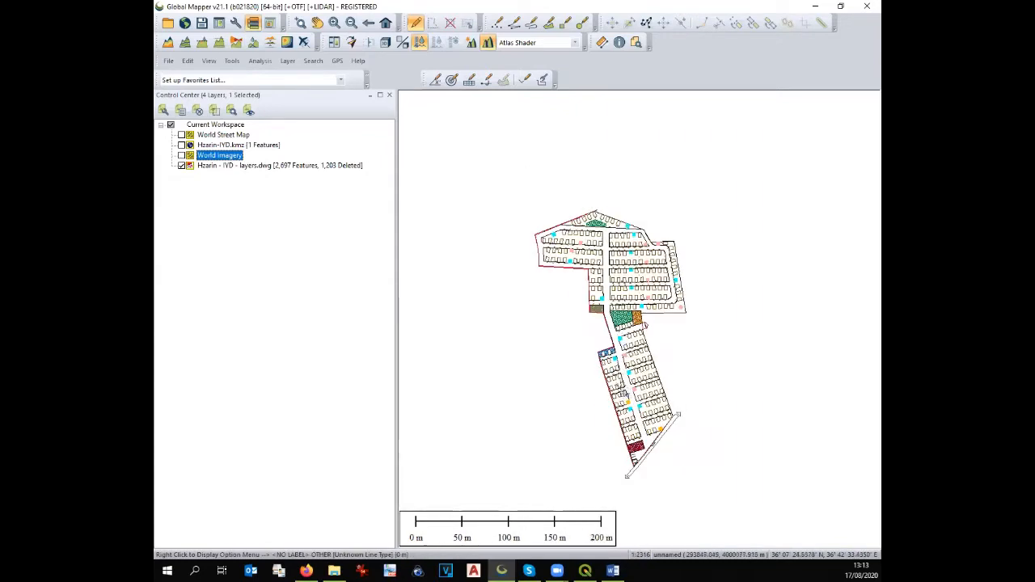
# Step: Split Hzarin - IYD - layers.dwg into sub-layers by Feature Description, and expand the group with enough width to read the full layer names
pyautogui.click(202, 166)
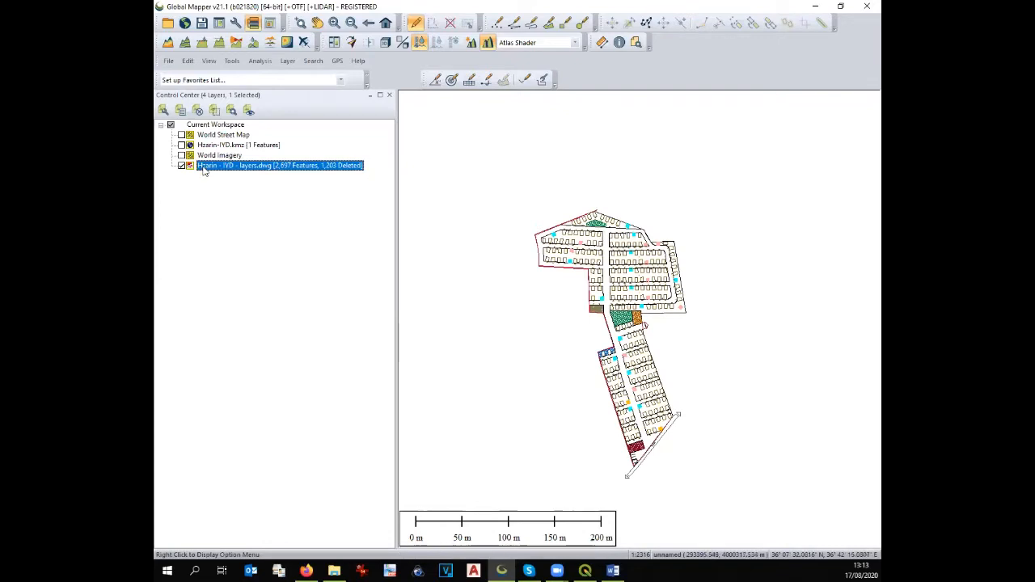
pyautogui.rightClick(204, 171)
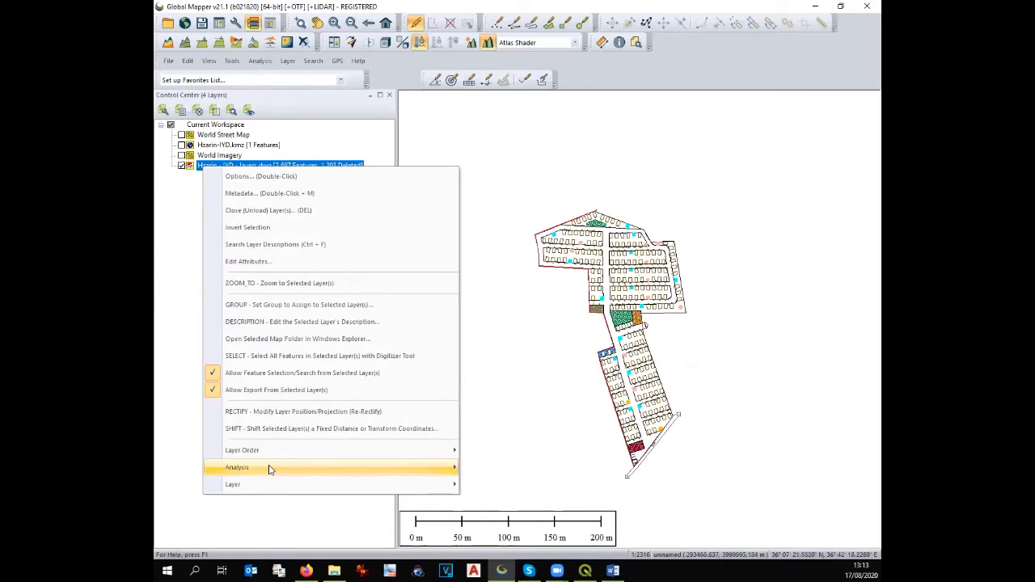
pyautogui.moveTo(282, 486)
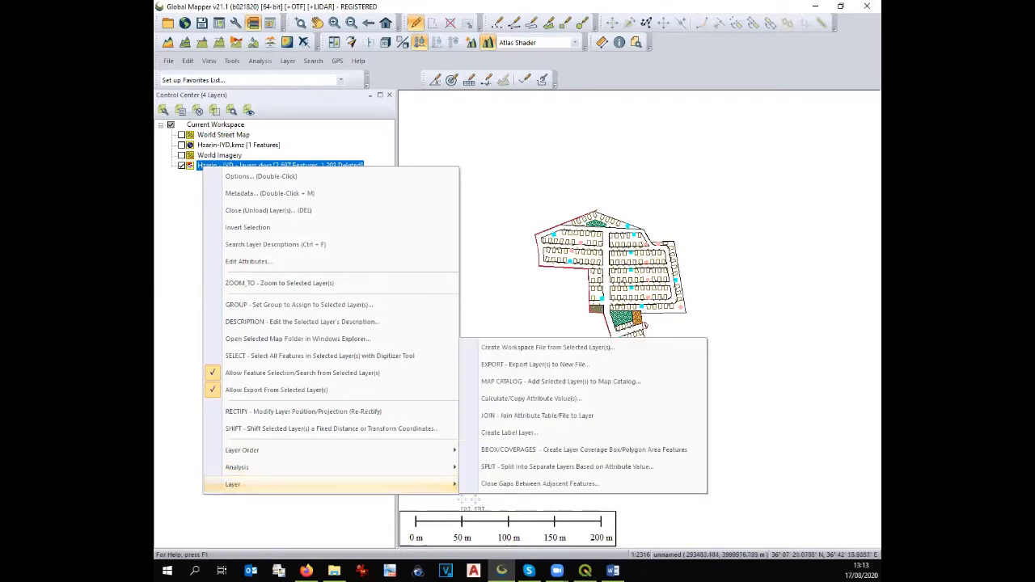
pyautogui.click(495, 469)
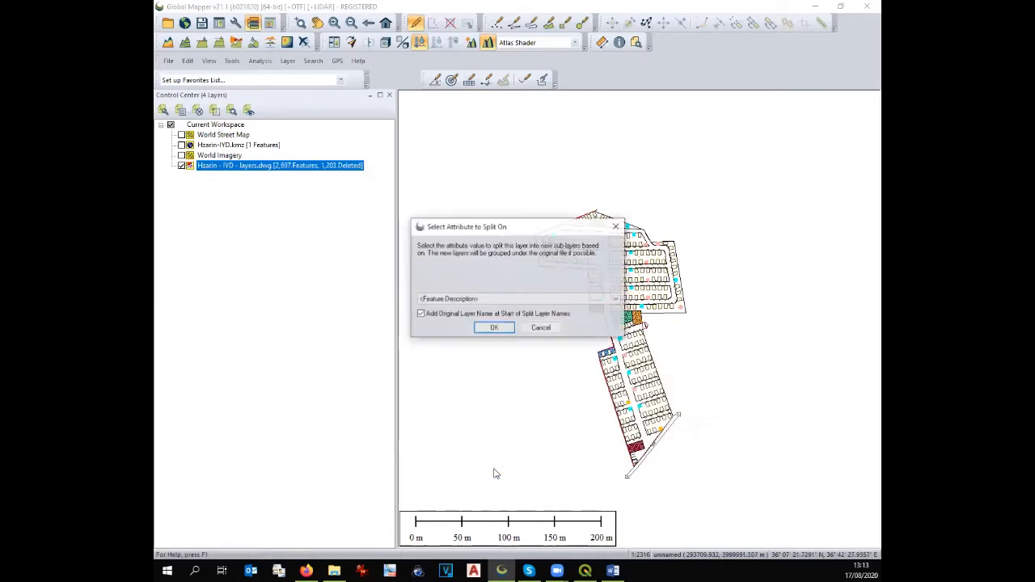
pyautogui.click(494, 328)
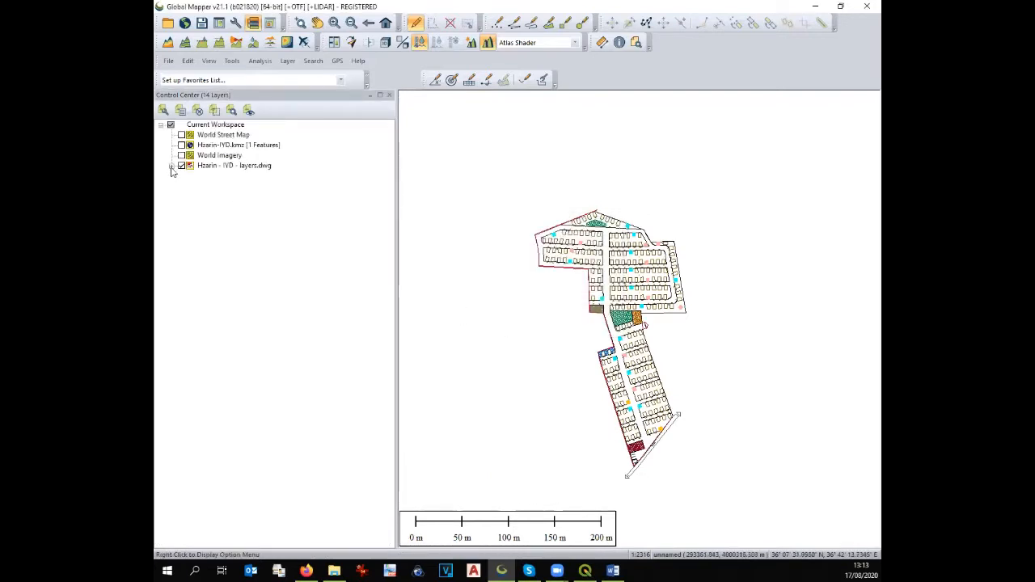
pyautogui.click(171, 167)
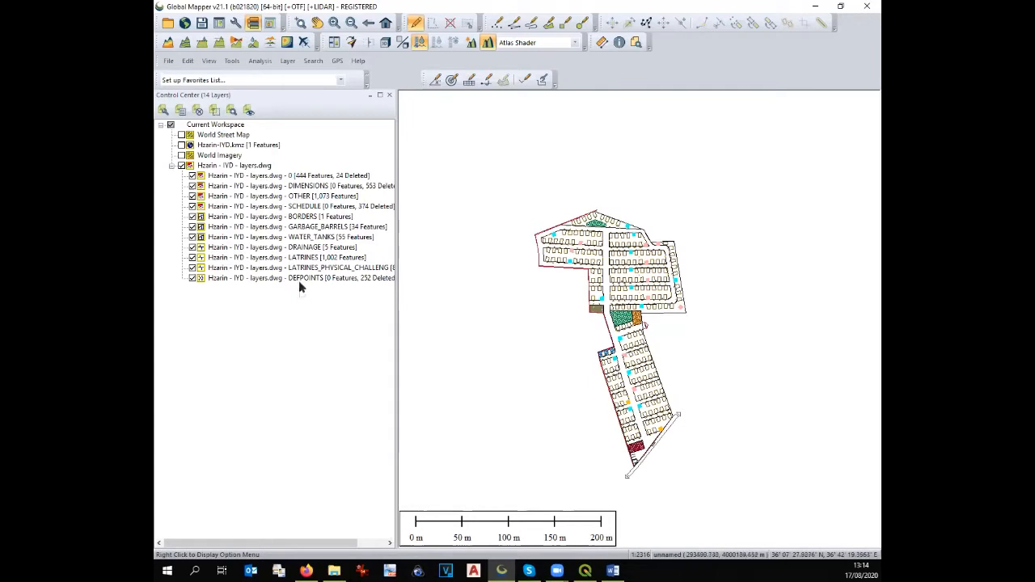
pyautogui.moveTo(397, 255); pyautogui.dragTo(436, 259)
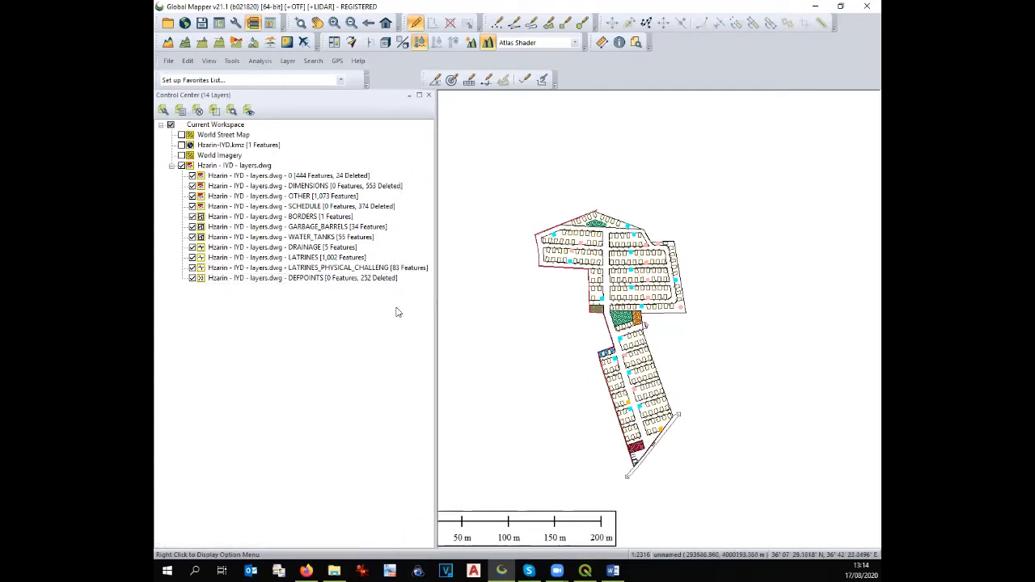
# Step: Hide the whole Hzarin - IYD - layers.dwg group and close its DEFPOINTS sub-layer
pyautogui.click(275, 279)
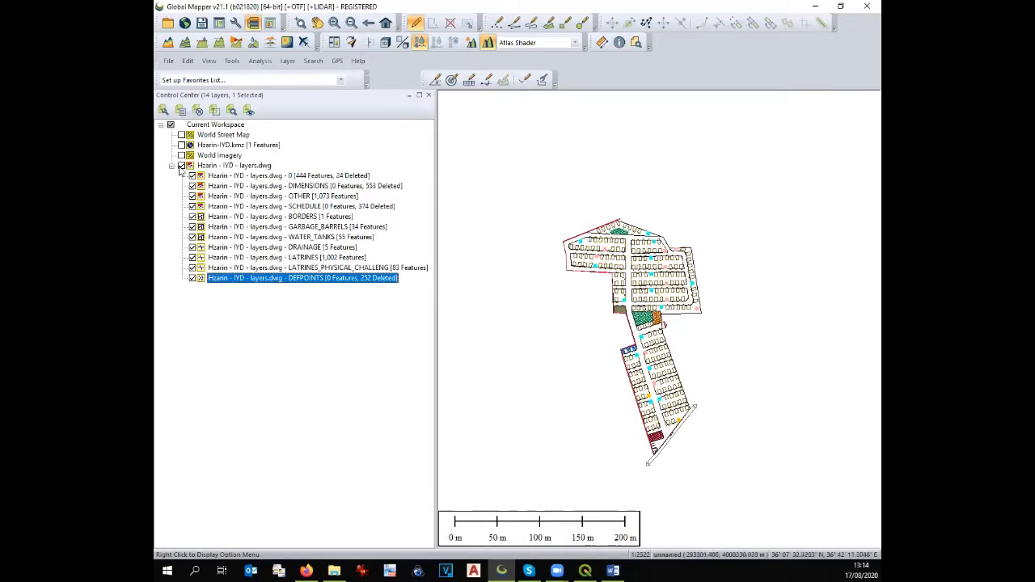
pyautogui.click(181, 166)
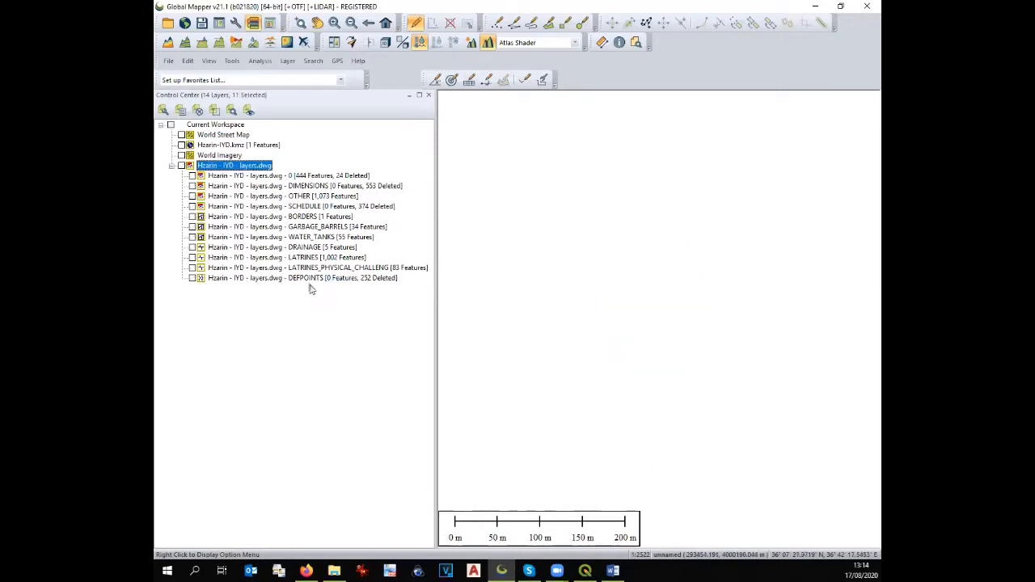
pyautogui.click(191, 278)
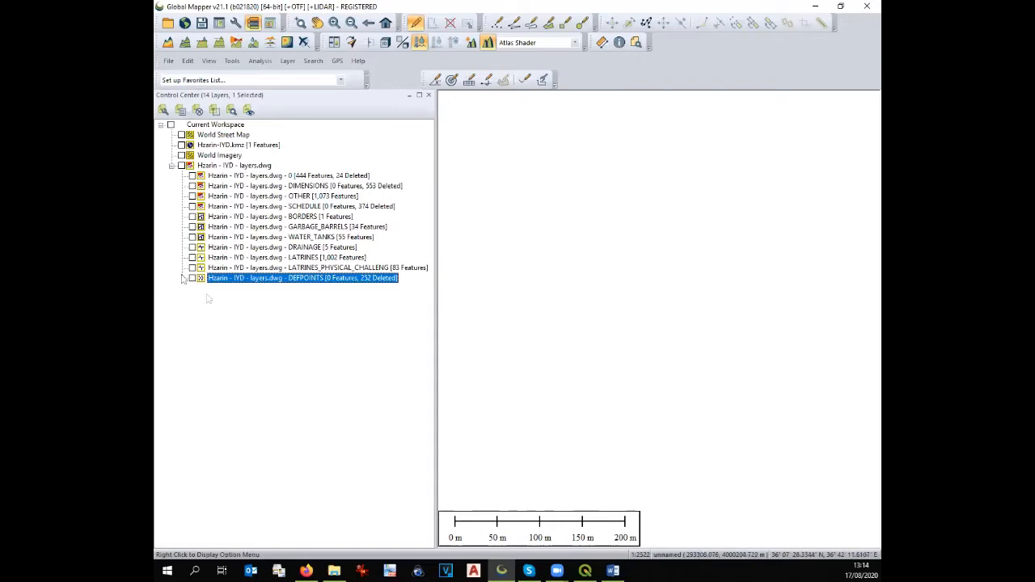
pyautogui.press('Delete')
pyautogui.click(506, 325)
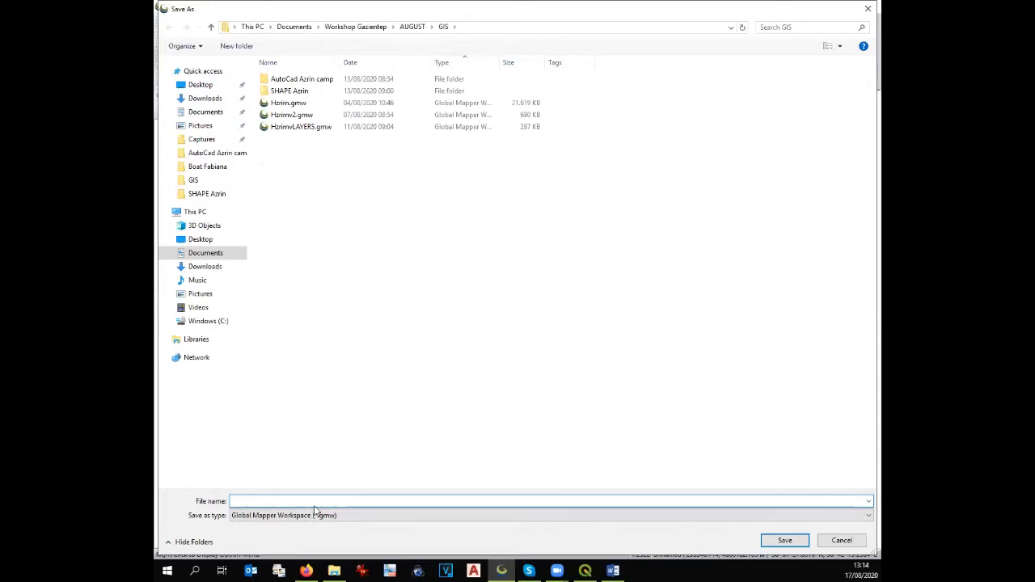
# Step: Save the workspace in the GIS folder as Hazrin camp WS
pyautogui.write('Ha')
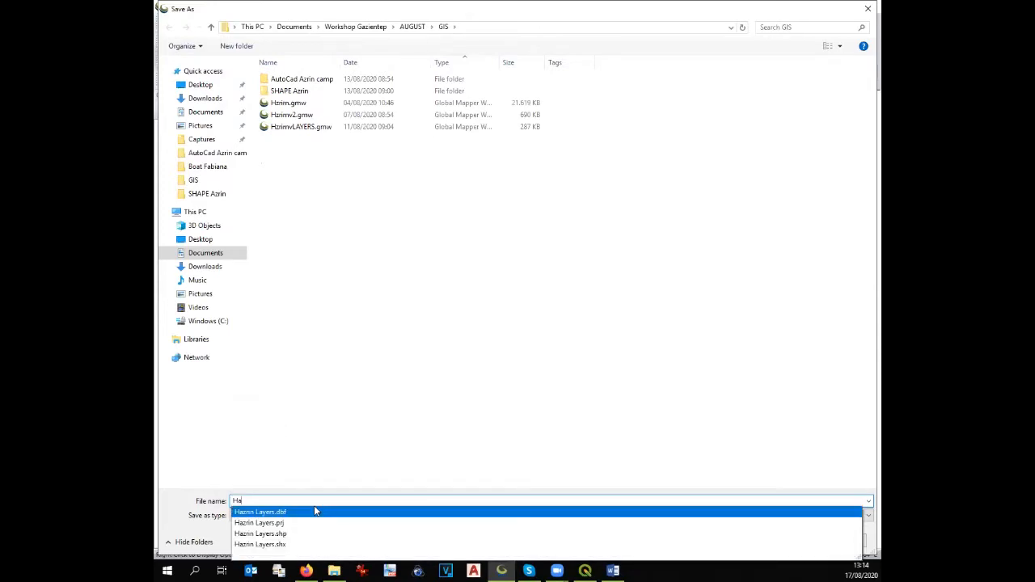
pyautogui.write('zrin')
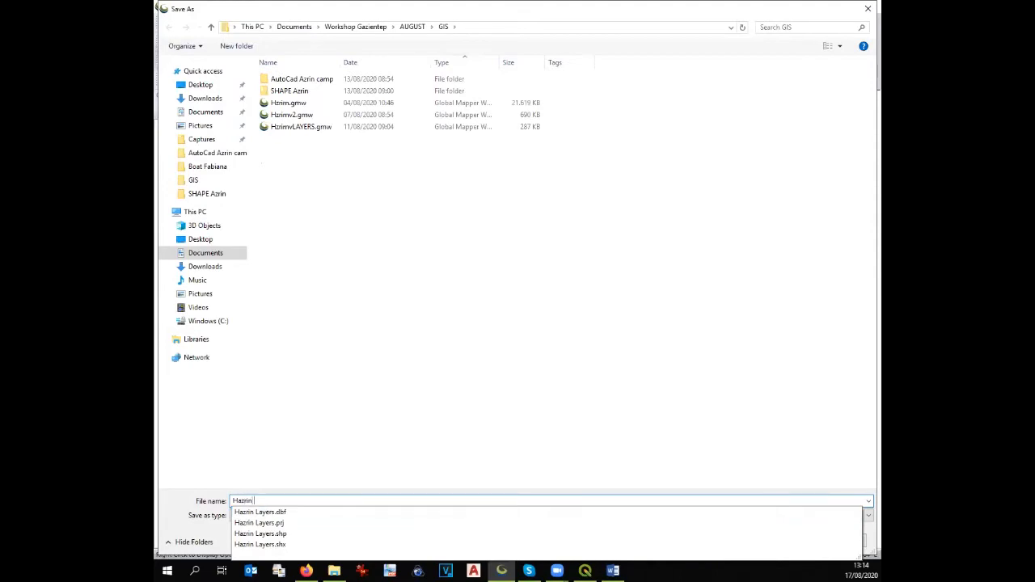
pyautogui.write(' camp WS')
pyautogui.press('Return')
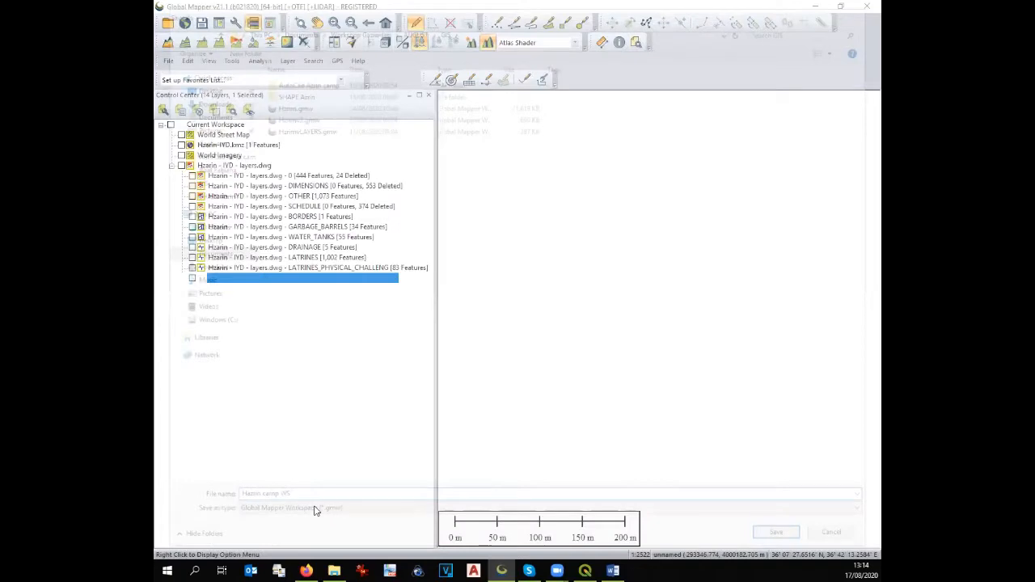
# Step: Turn on the LATRINES_PHYSICAL_CHALLENG, LATRINES, DRAINAGE, WATER_TANKS, GARBAGE_BARRELS and BORDERS sub-layers one after another to check their contents
pyautogui.click(172, 165)
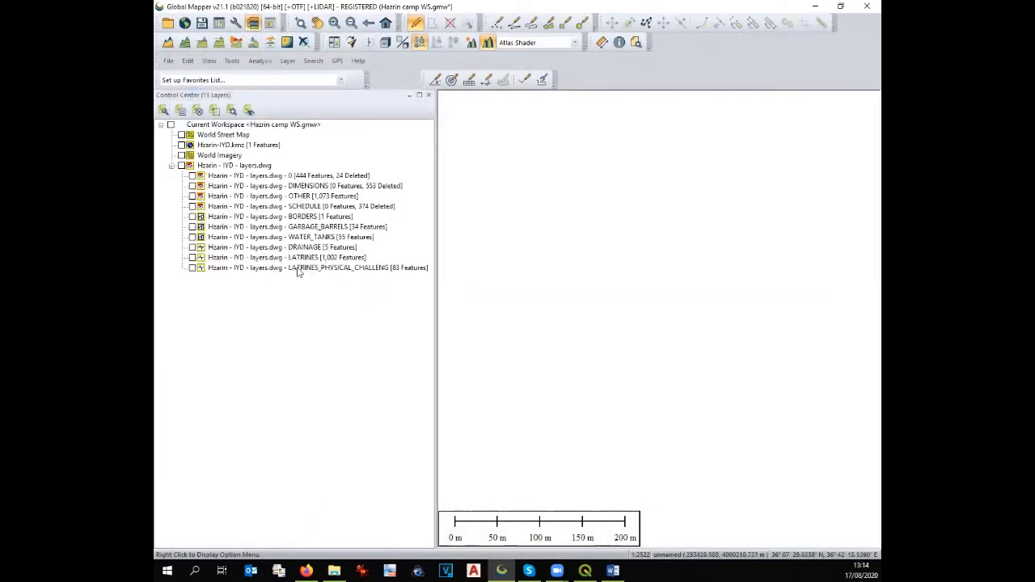
pyautogui.click(193, 267)
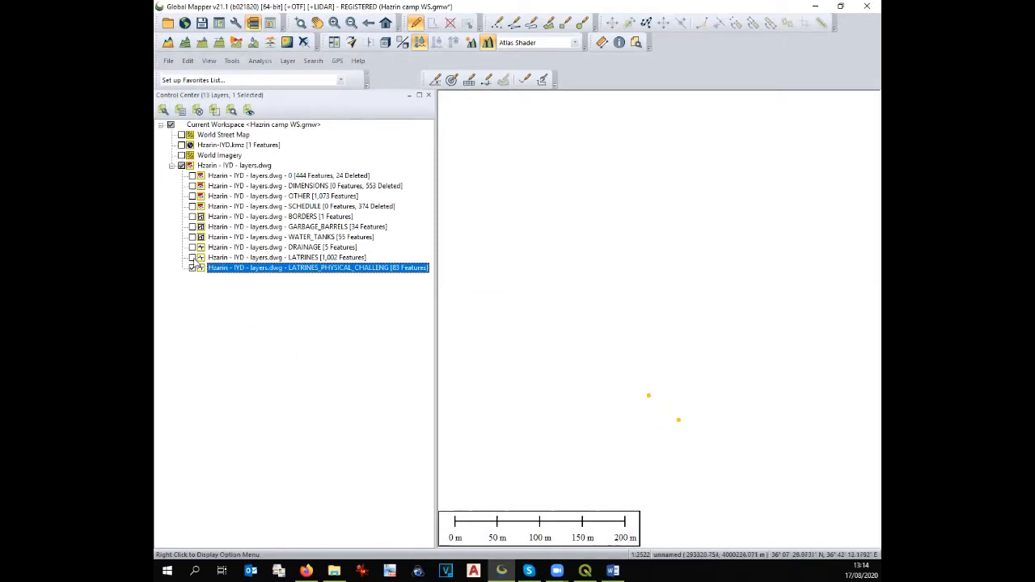
pyautogui.click(192, 258)
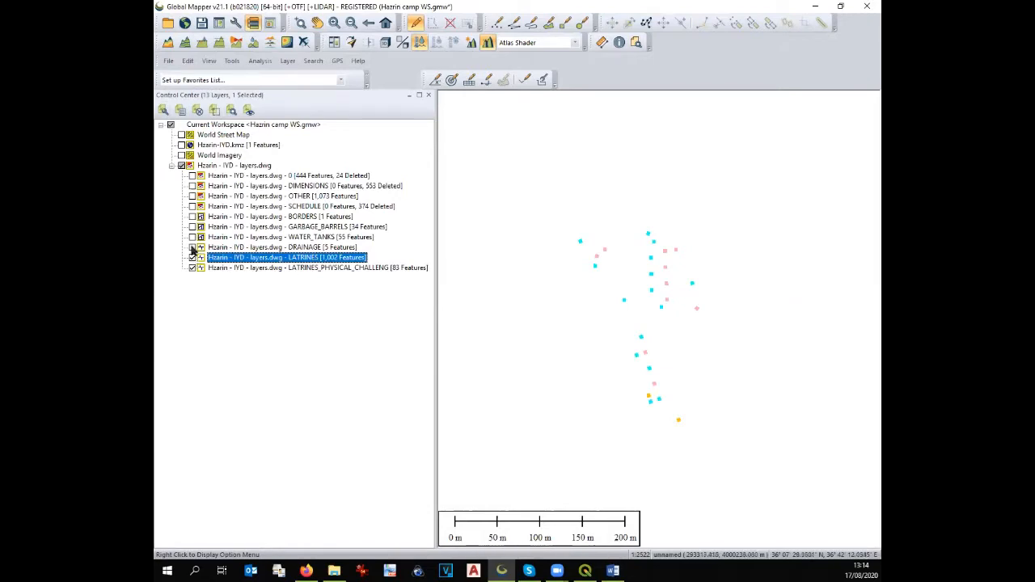
pyautogui.click(193, 248)
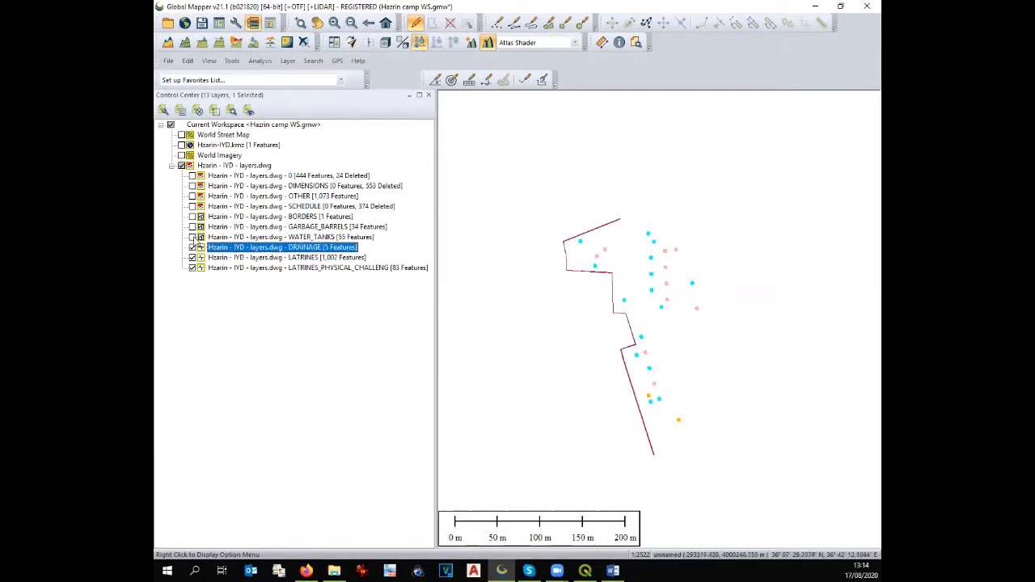
pyautogui.click(192, 237)
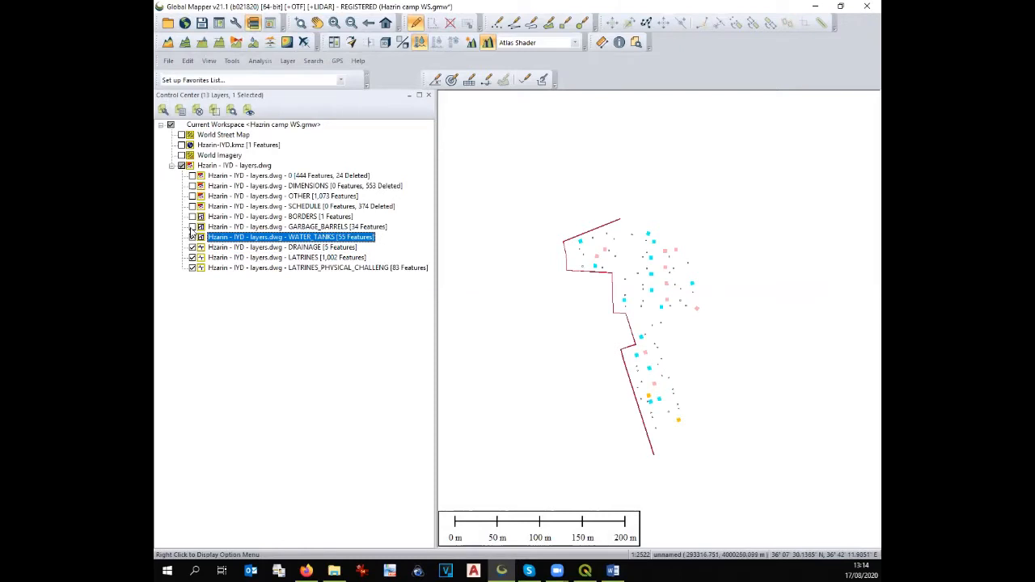
pyautogui.click(192, 228)
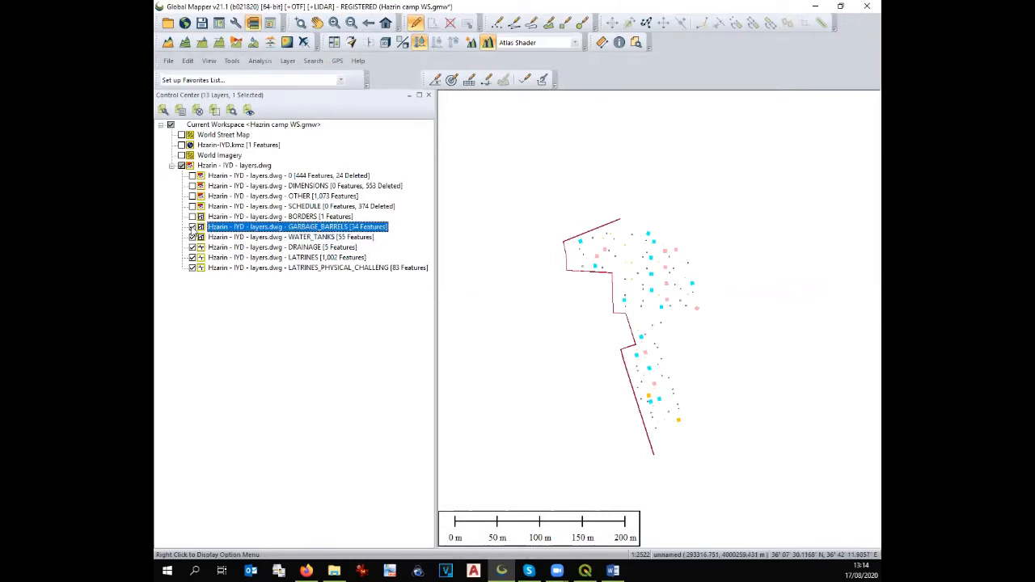
pyautogui.click(192, 216)
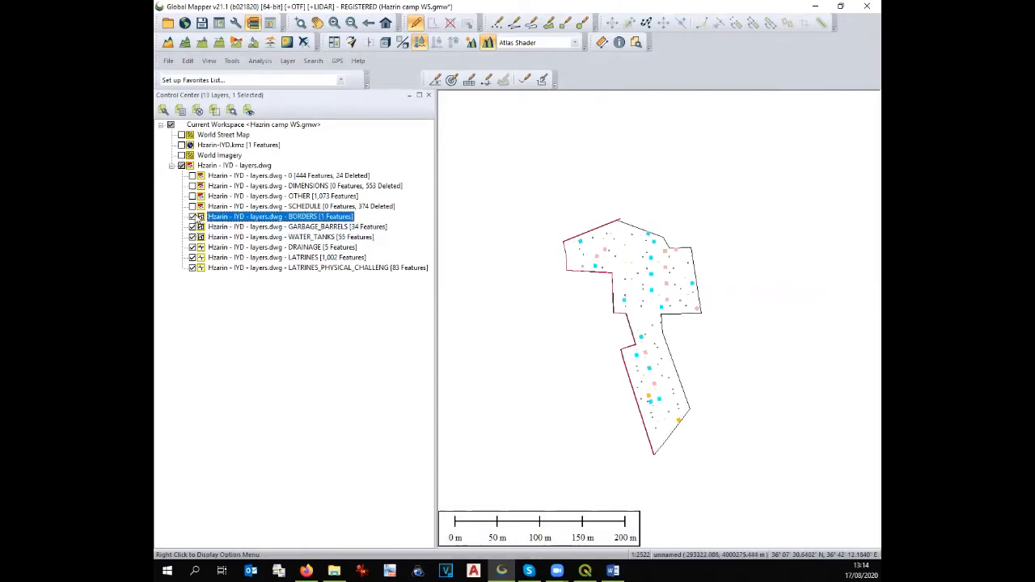
# Step: Turn on the SCHEDULE sub-layer to check it, and close it
pyautogui.click(194, 207)
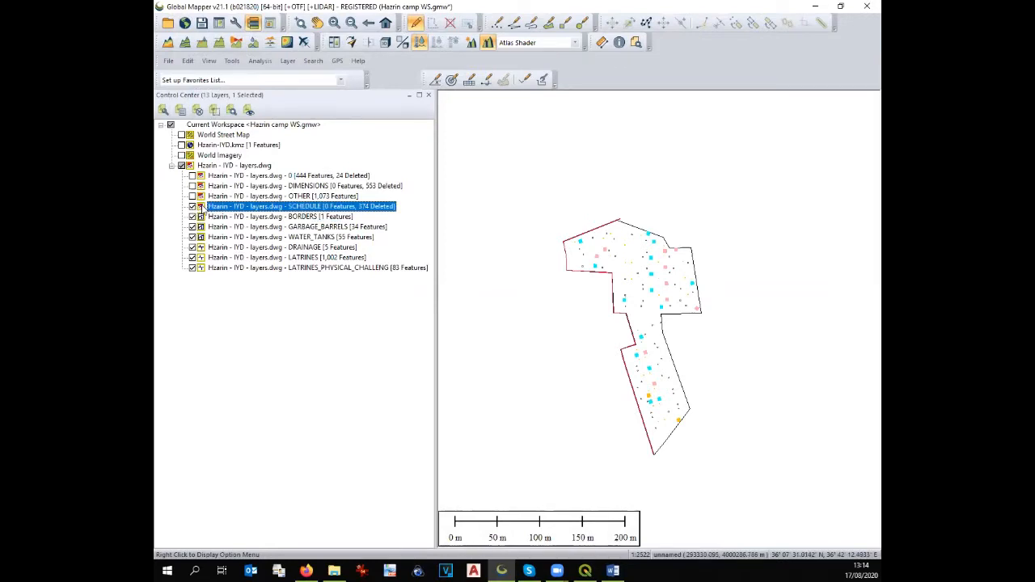
pyautogui.press('Delete')
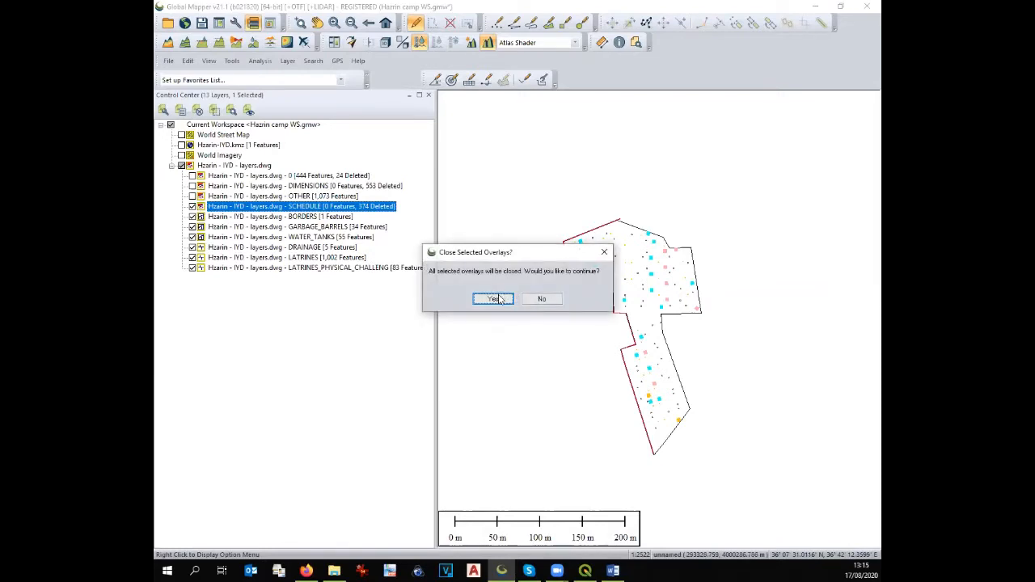
pyautogui.click(500, 299)
# Step: Show the OTHER sub-layer briefly to examine its features up close, and hide it again
pyautogui.click(192, 198)
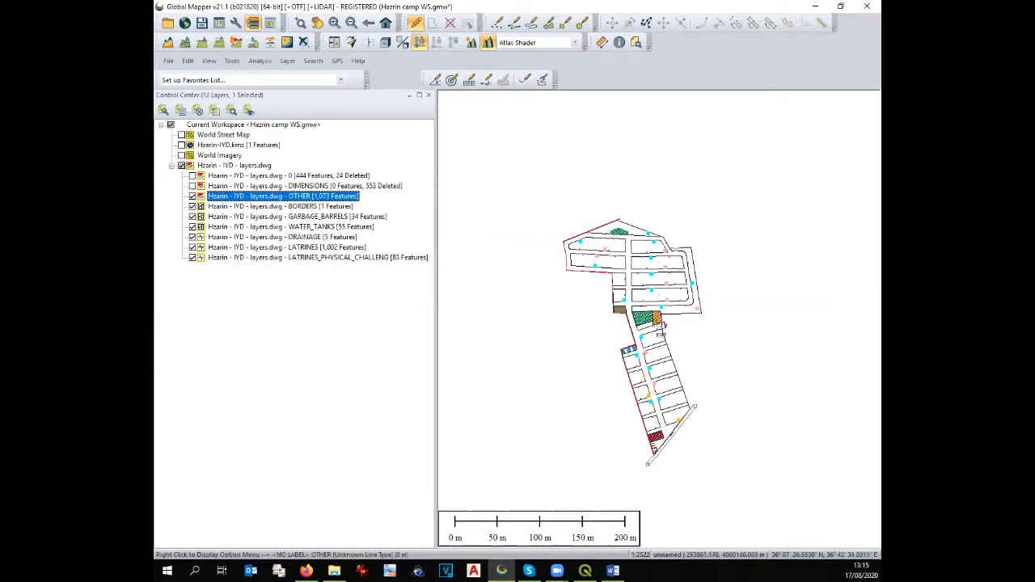
pyautogui.scroll(3, 667, 326)
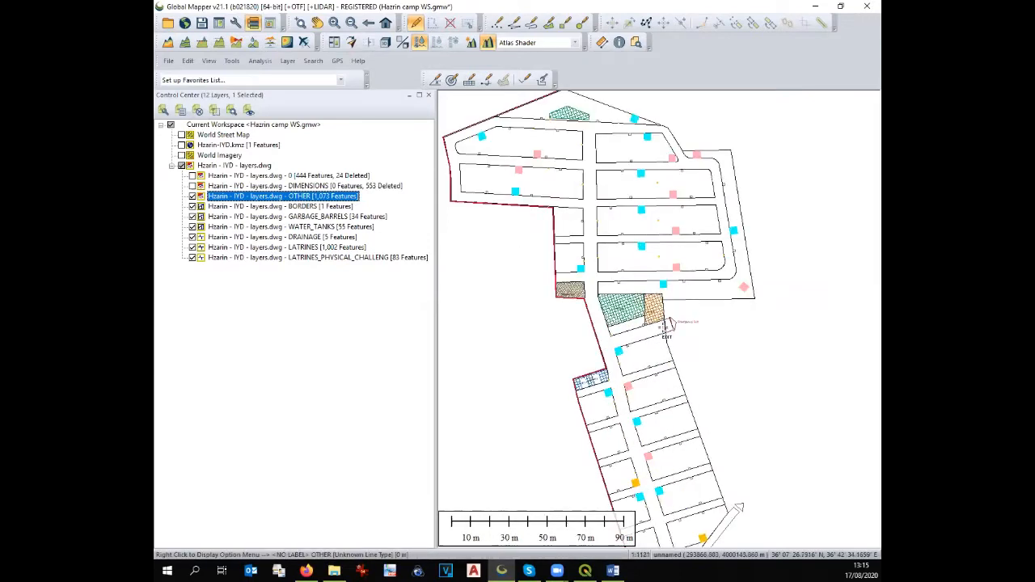
pyautogui.click(192, 196)
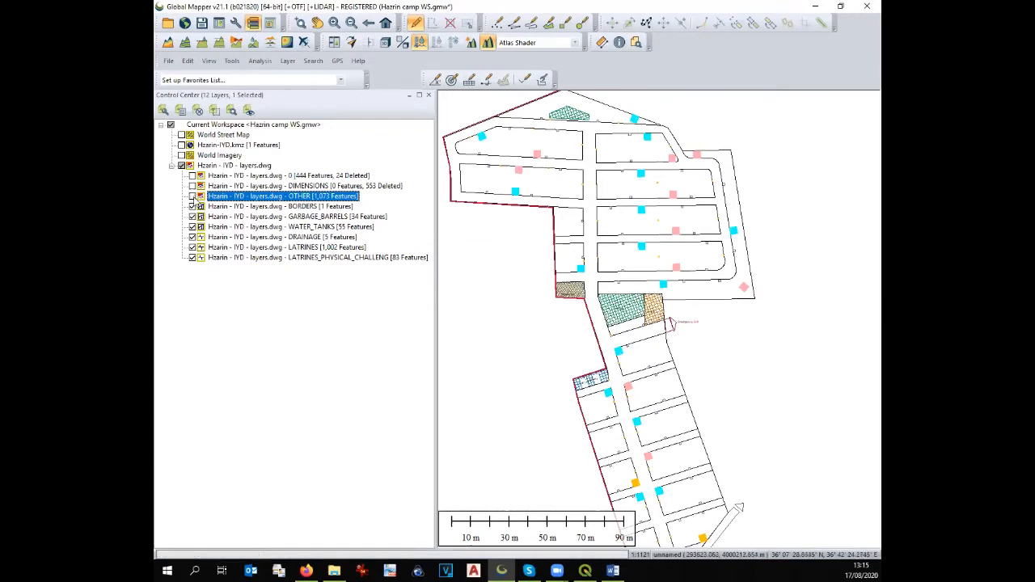
# Step: Turn on the DIMENSIONS sub-layer to check it, and close it
pyautogui.click(192, 186)
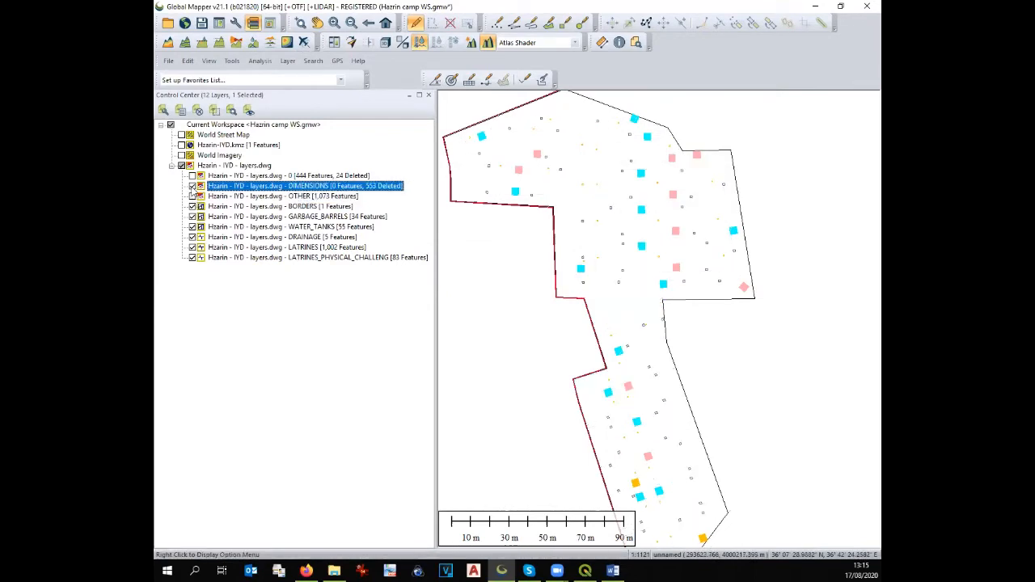
pyautogui.press('Delete')
pyautogui.click(501, 295)
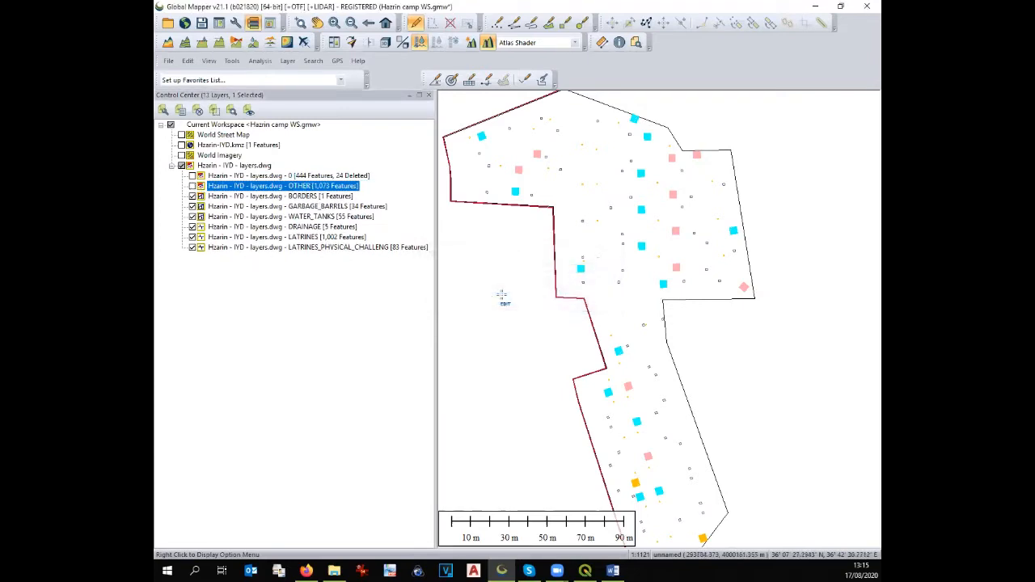
# Step: Turn on sub-layer 0 and examine its shapes across the camp
pyautogui.click(192, 175)
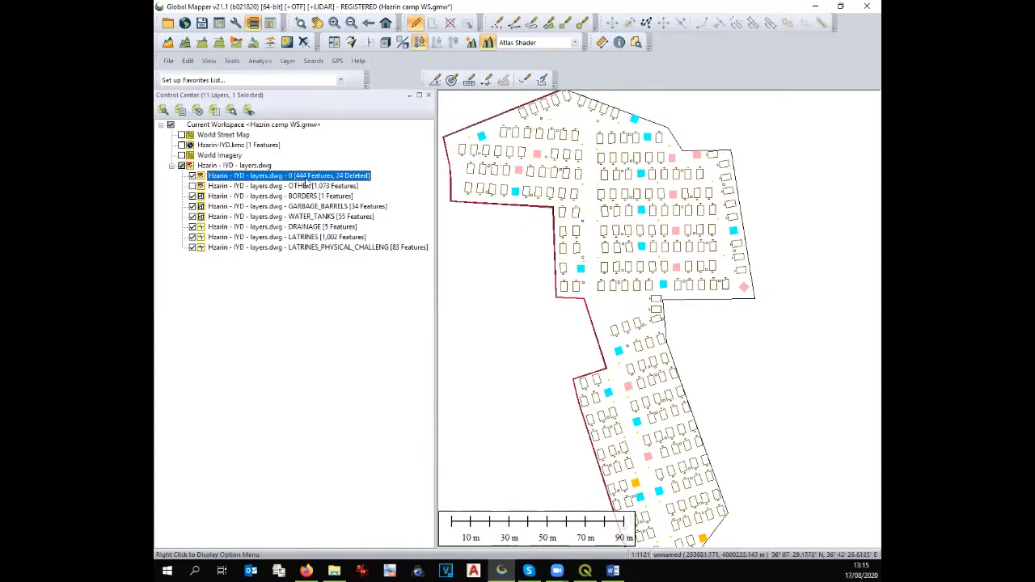
pyautogui.scroll(-1, 591, 303)
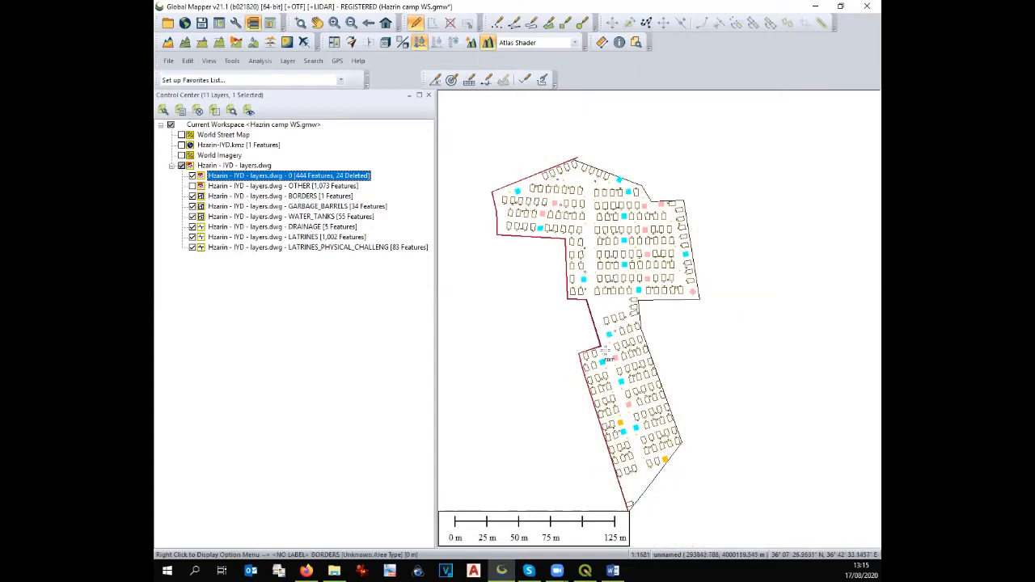
pyautogui.scroll(1, 601, 356)
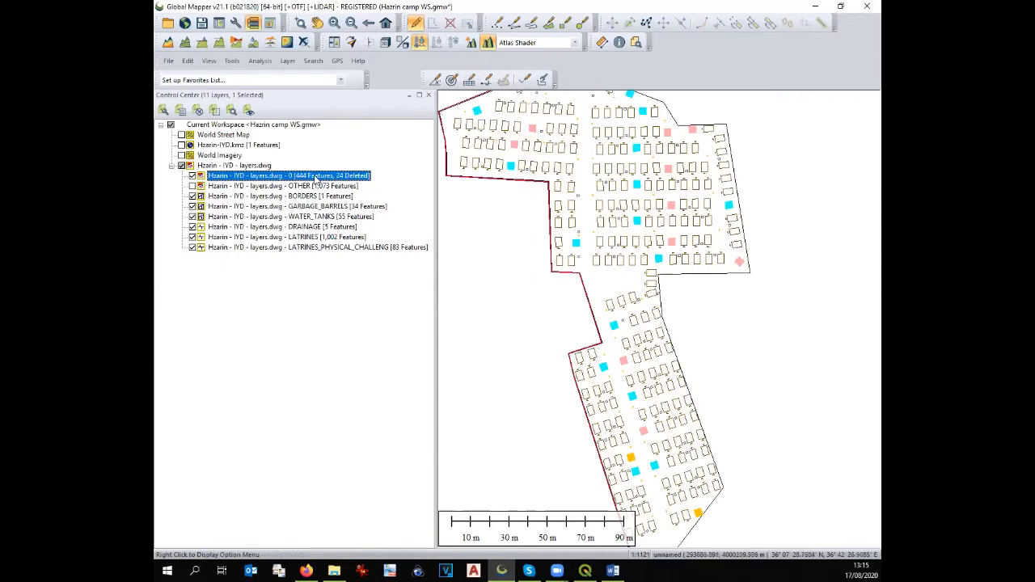
pyautogui.scroll(1, 634, 209)
pyautogui.scroll(-2, 634, 208)
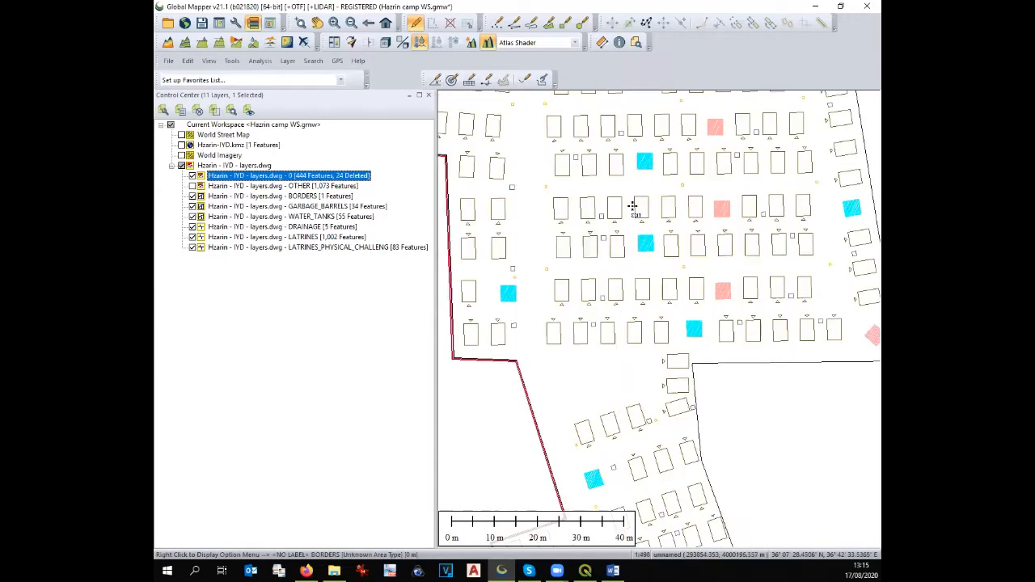
# Step: Hide the BORDERS, GARBAGE_BARRELS, WATER_TANKS, DRAINAGE and both LATRINES sub-layers to inspect the rectangles and triangles of sub-layer 0 alone
pyautogui.click(192, 195)
pyautogui.click(191, 207)
pyautogui.click(192, 217)
pyautogui.click(192, 226)
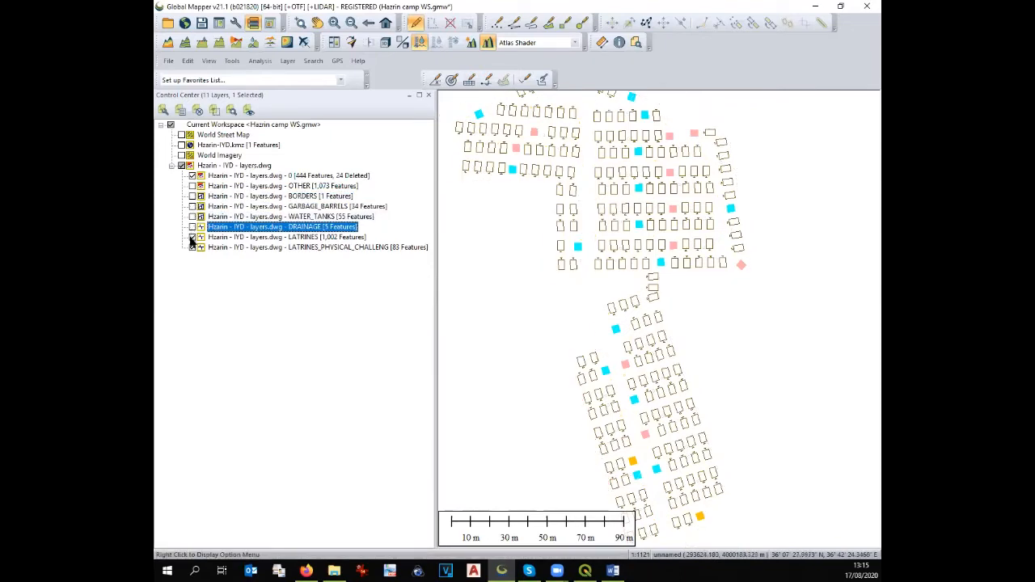
pyautogui.click(192, 237)
pyautogui.click(191, 247)
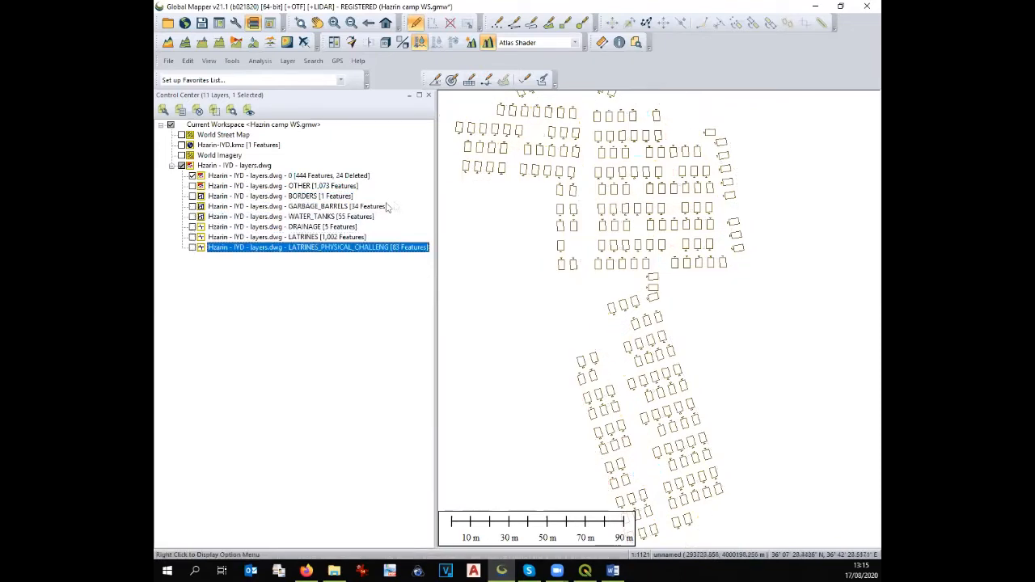
pyautogui.scroll(4, 621, 208)
pyautogui.scroll(3, 621, 208)
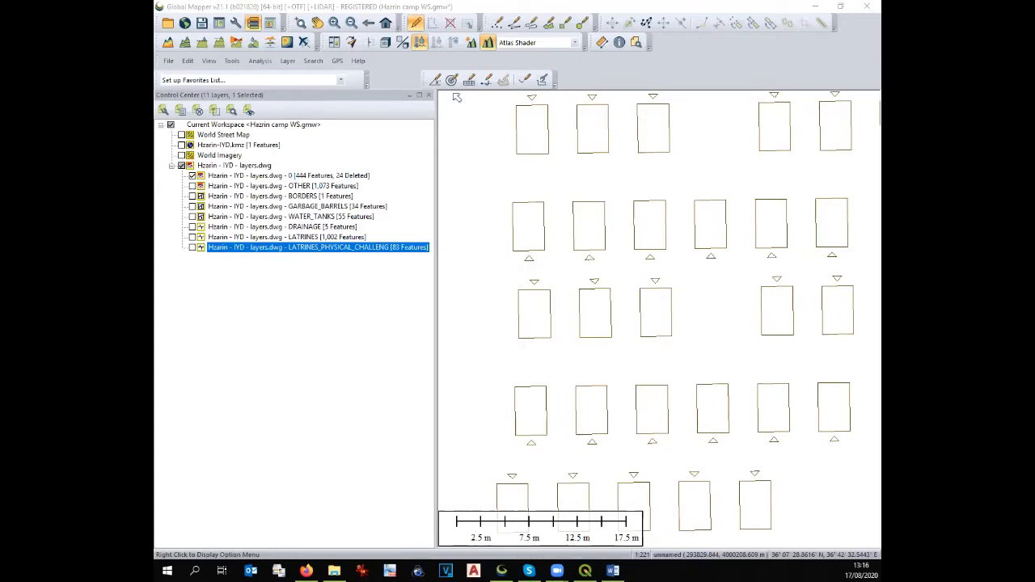
# Step: Activate polygon-area feature selection at the slanted tent row on the camp's northwestern edge
pyautogui.scroll(-5, 607, 283)
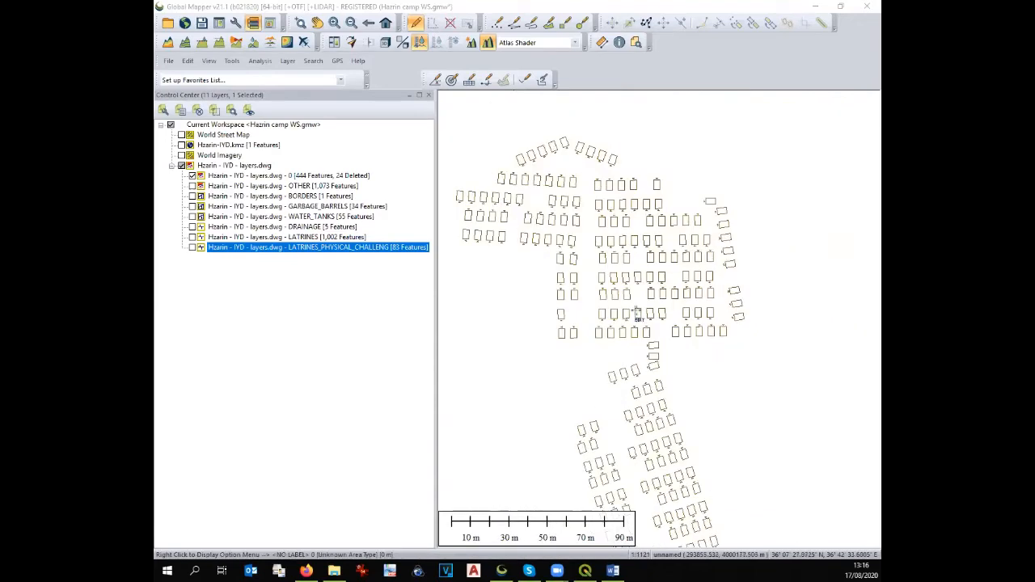
pyautogui.scroll(3, 539, 154)
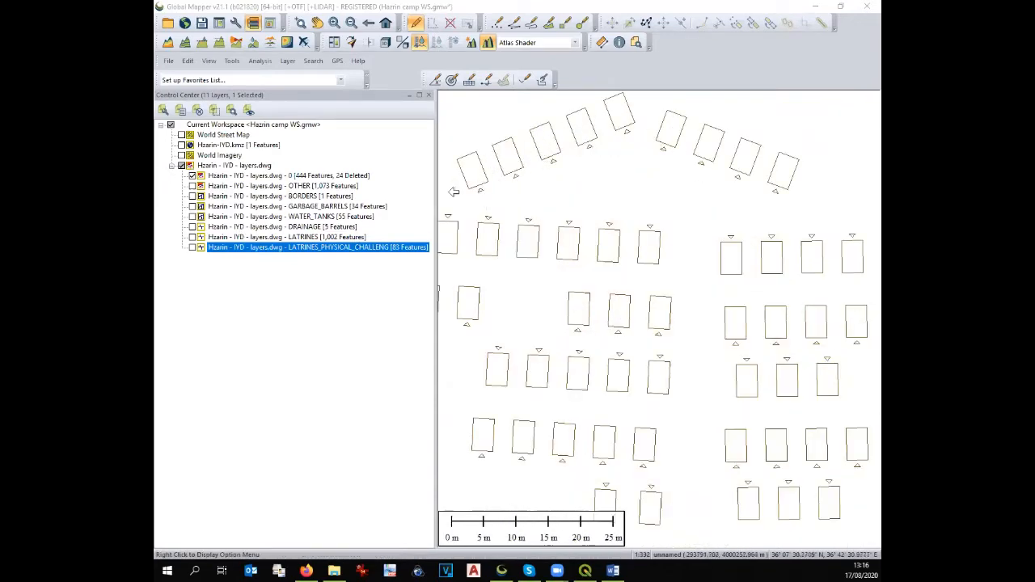
pyautogui.scroll(-1, 566, 212)
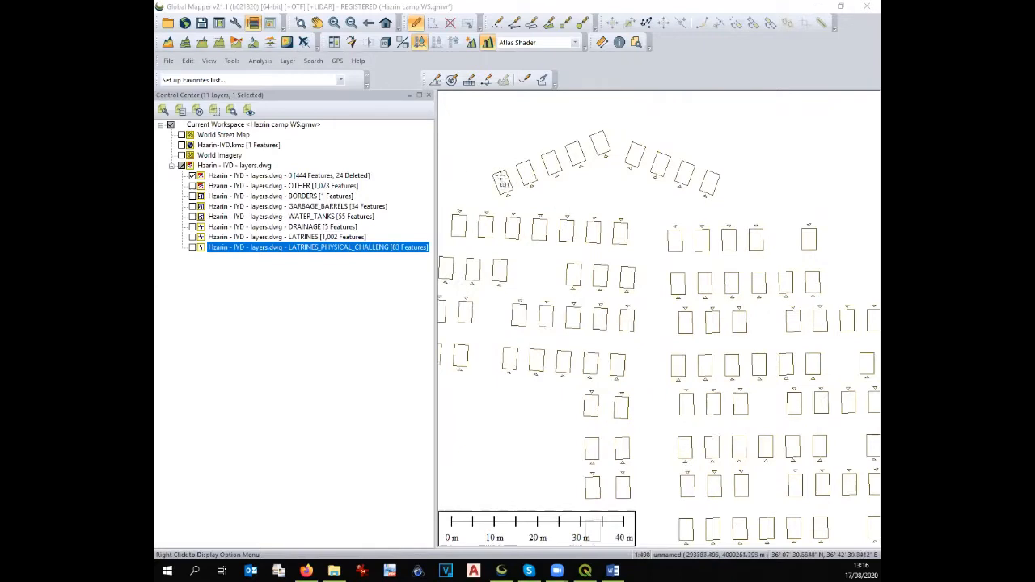
pyautogui.scroll(2, 496, 175)
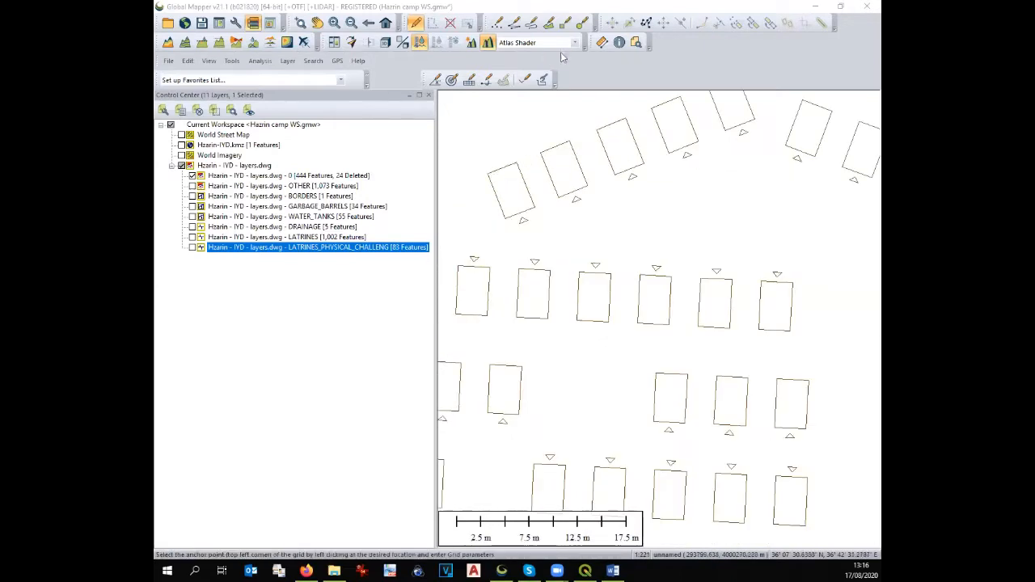
pyautogui.click(435, 24)
pyautogui.click(505, 217)
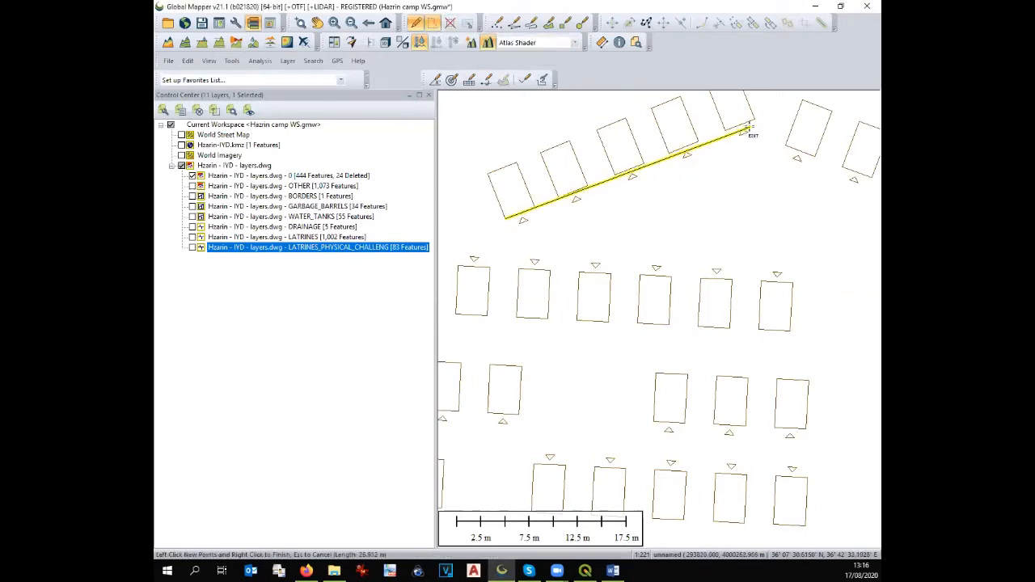
pyautogui.click(753, 128)
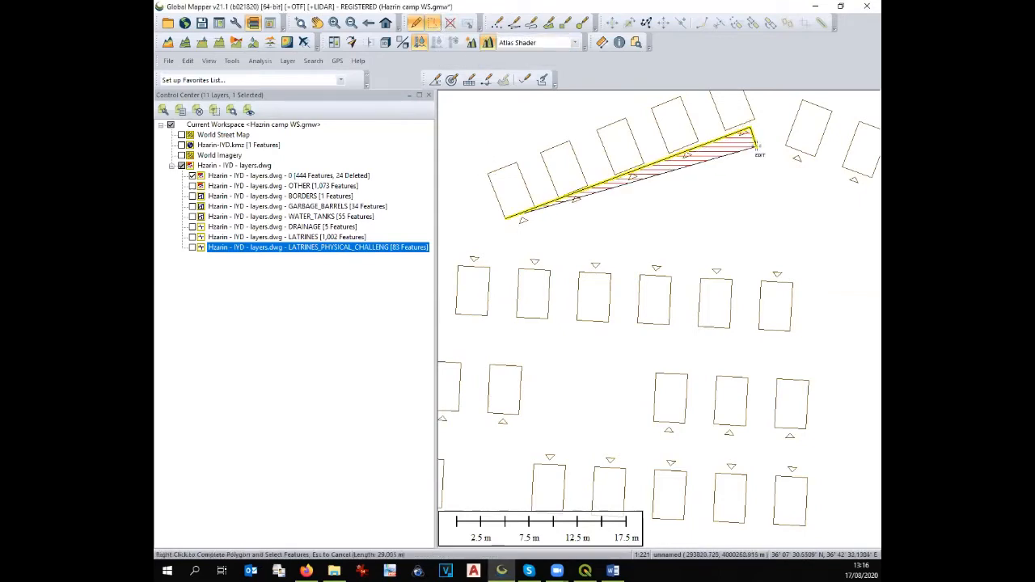
pyautogui.rightClick(524, 235)
pyautogui.press('Escape')
pyautogui.scroll(1, 513, 218)
pyautogui.click(514, 216)
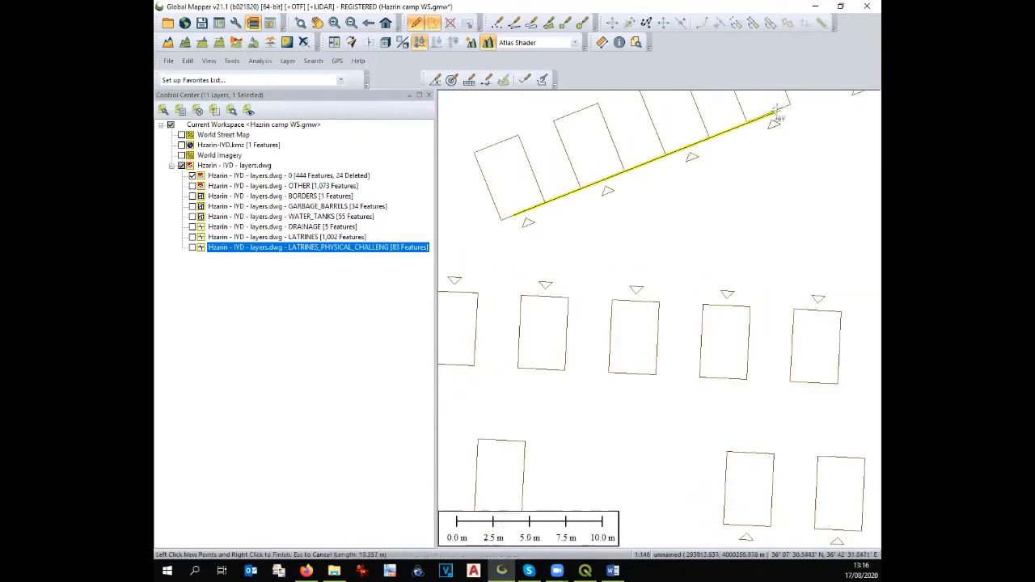
pyautogui.click(776, 120)
pyautogui.click(797, 148)
pyautogui.press('Escape')
pyautogui.click(506, 219)
pyautogui.press('Escape')
# Step: Select the first four triangles below the northwestern slanted row of rectangles with a polygon and delete them
pyautogui.click(532, 235)
pyautogui.click(801, 118)
pyautogui.click(775, 122)
pyautogui.rightClick(520, 224)
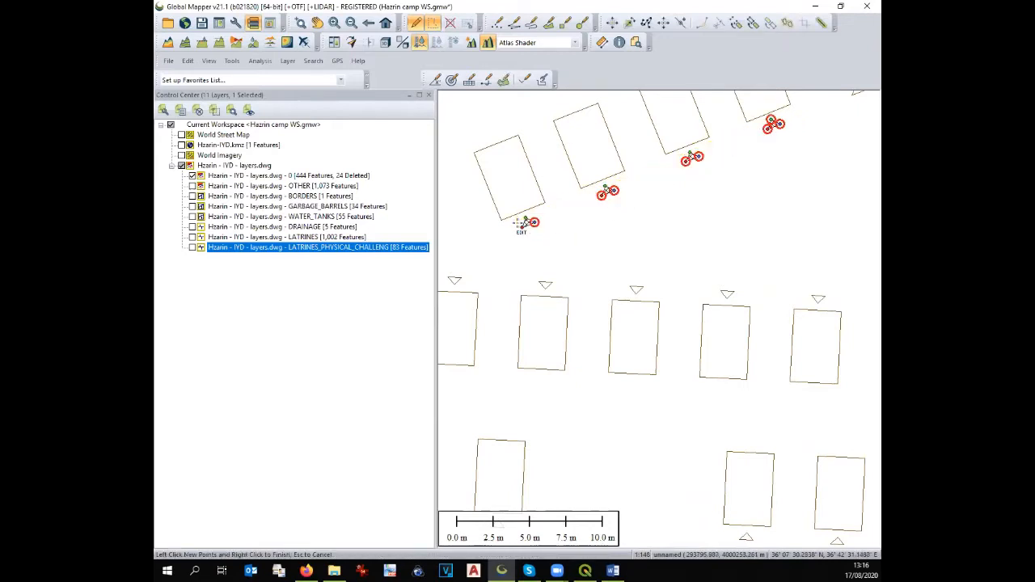
pyautogui.press('Delete')
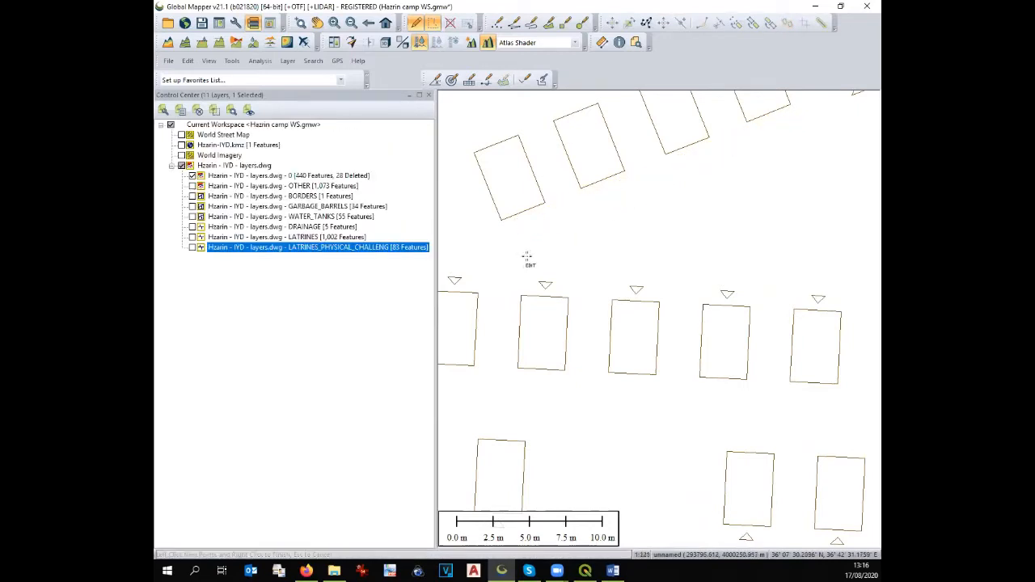
# Step: Select the seven triangles above the straight row just south of the northwestern slanted row with a polygon and delete them
pyautogui.scroll(-3, 526, 257)
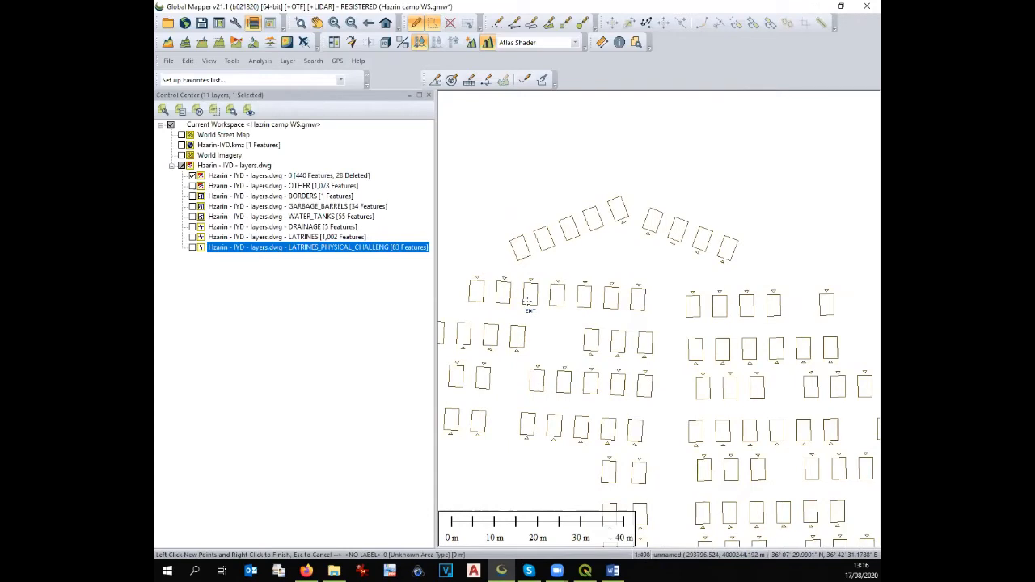
pyautogui.click(469, 265)
pyautogui.click(474, 280)
pyautogui.click(655, 288)
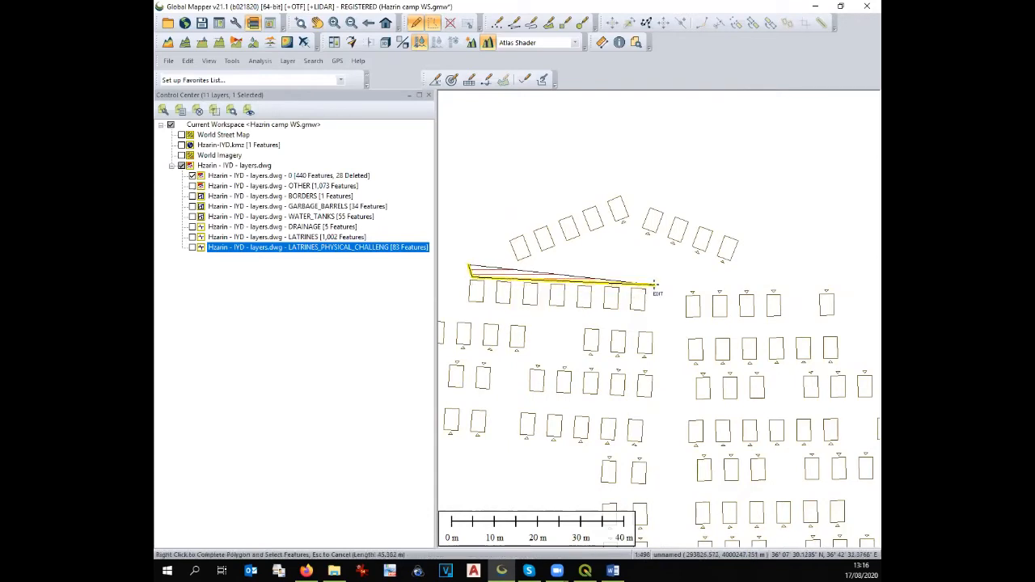
pyautogui.rightClick(654, 282)
pyautogui.rightClick(655, 282)
pyautogui.press('Escape')
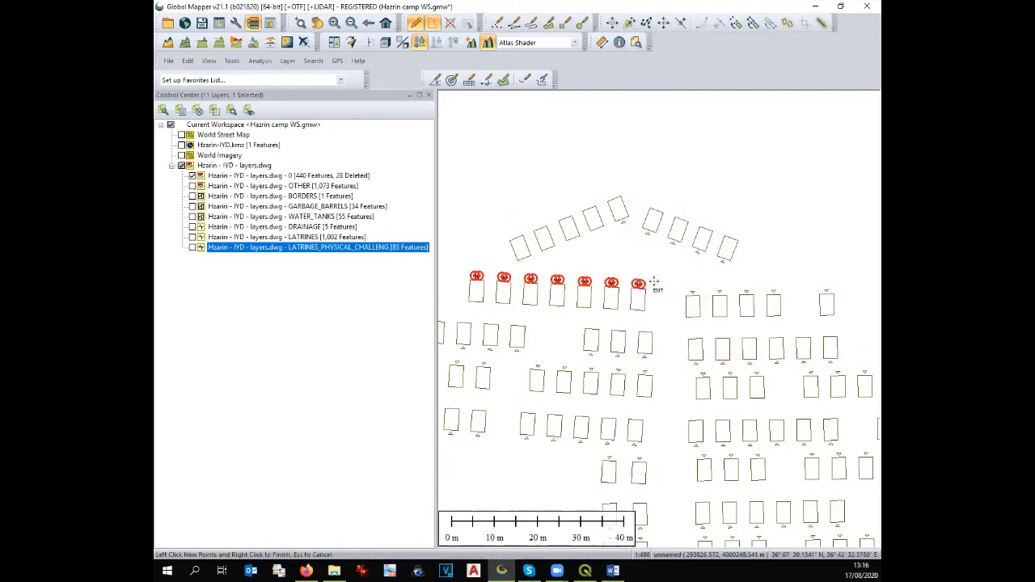
pyautogui.press('Delete')
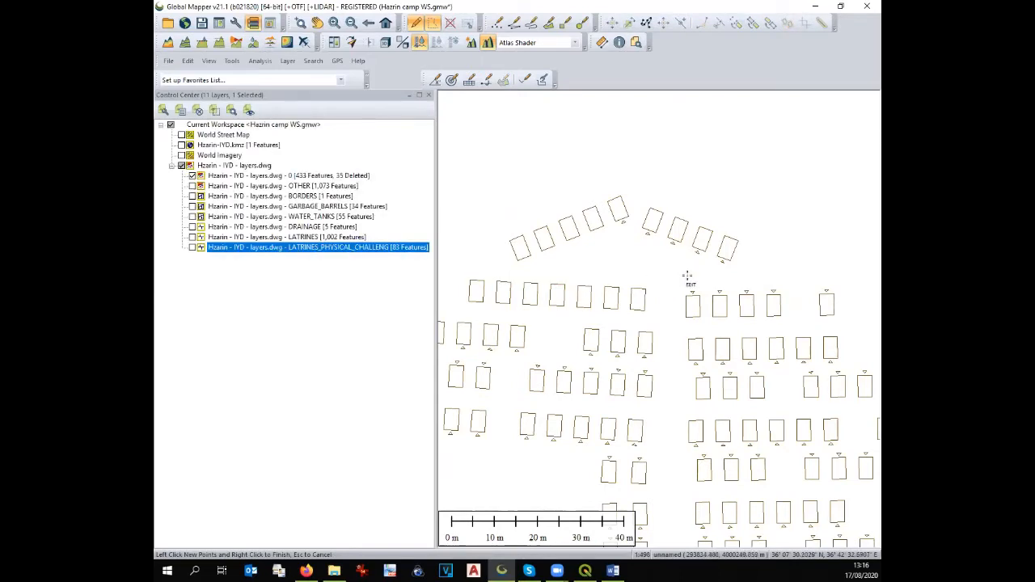
# Step: Outline the five triangles above the first straight row on the camp's eastern side and delete them
pyautogui.click(688, 291)
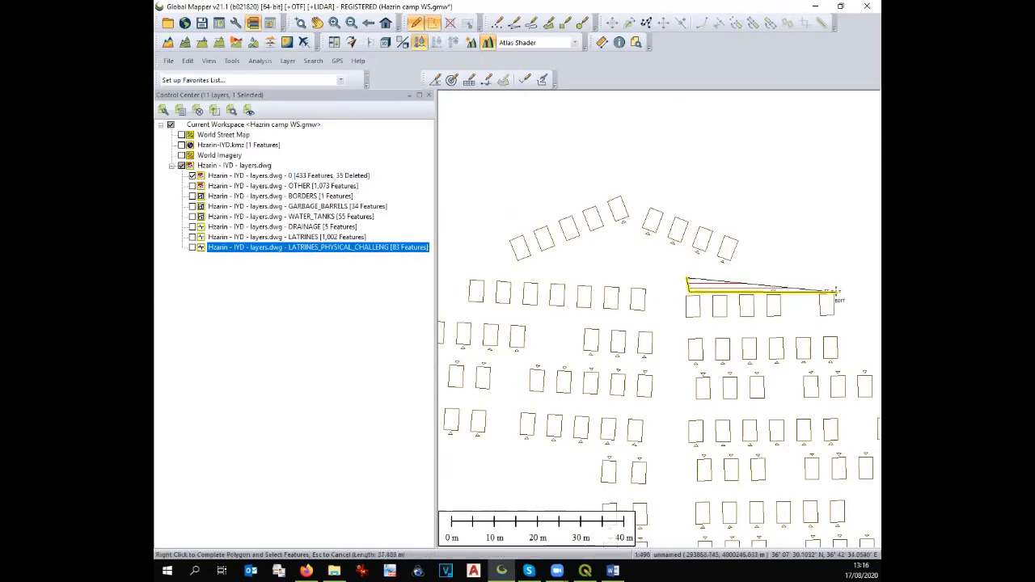
pyautogui.rightClick(837, 288)
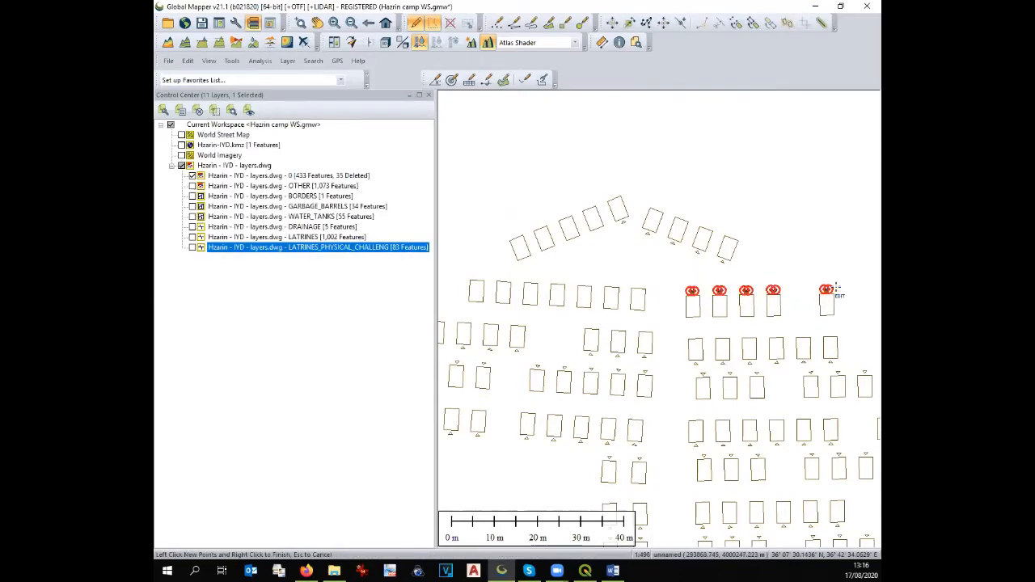
pyautogui.press('Delete')
# Step: Select the four triangles below the northeastern slanted row of rectangles with a polygon and delete them
pyautogui.click(643, 229)
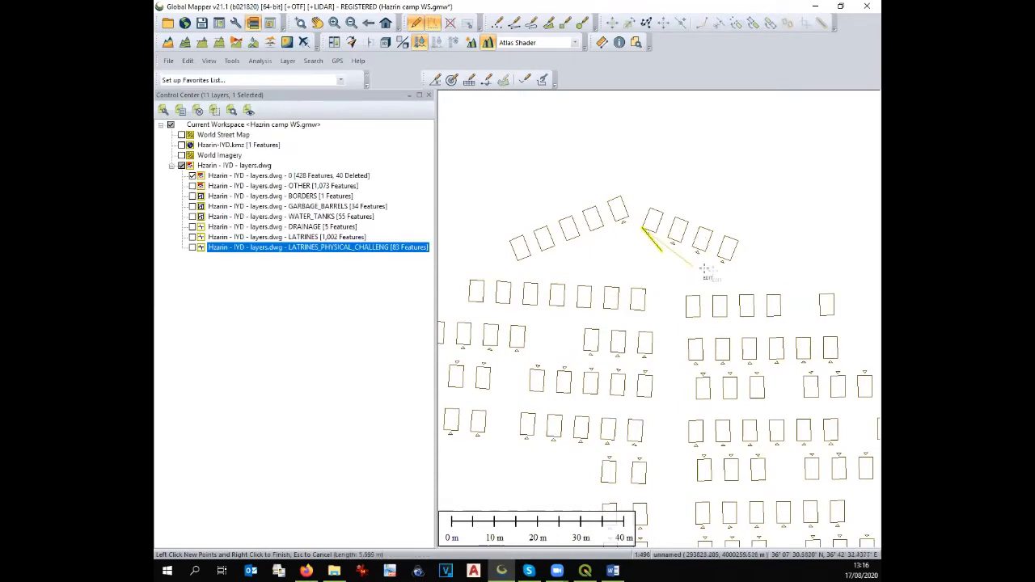
pyautogui.scroll(1, 737, 272)
pyautogui.scroll(1, 737, 272)
pyautogui.click(735, 264)
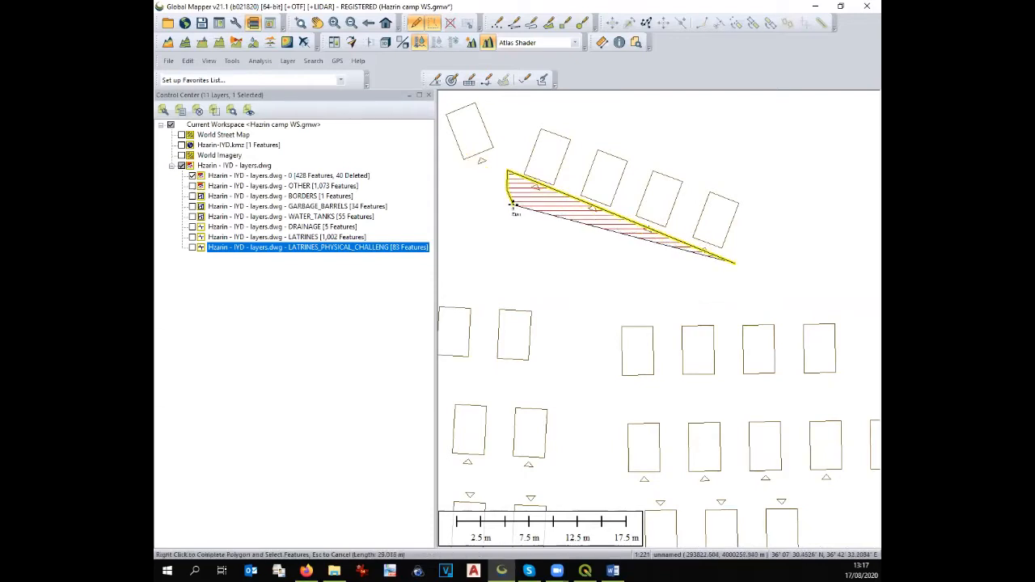
pyautogui.rightClick(512, 204)
pyautogui.press('Delete')
# Step: Select the last triangle left under the upper end of the northwestern slanted row and delete it
pyautogui.click(497, 161)
pyautogui.rightClick(478, 175)
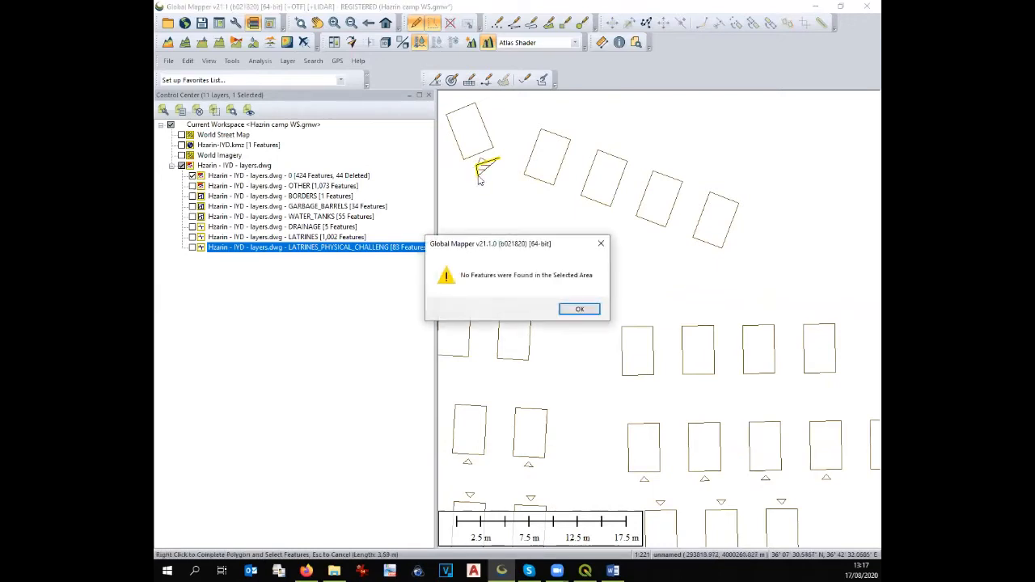
pyautogui.click(580, 309)
pyautogui.rightClick(480, 163)
pyautogui.press('Delete')
# Step: Narrow the layer list to enlarge the map area and show more of the camp's tent rows
pyautogui.moveTo(436, 194); pyautogui.dragTo(275, 196)
pyautogui.scroll(-3, 513, 290)
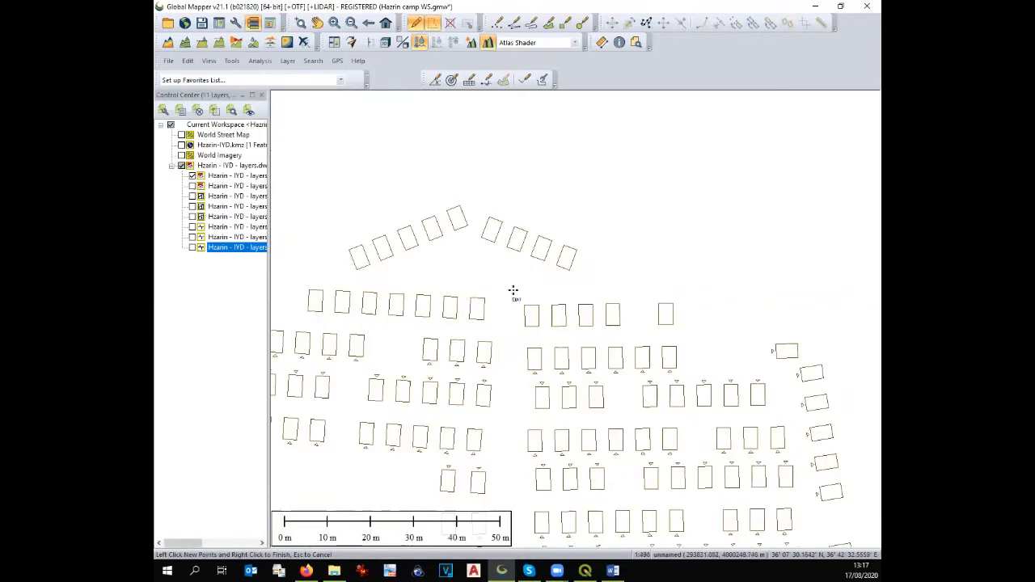
pyautogui.scroll(-1, 549, 292)
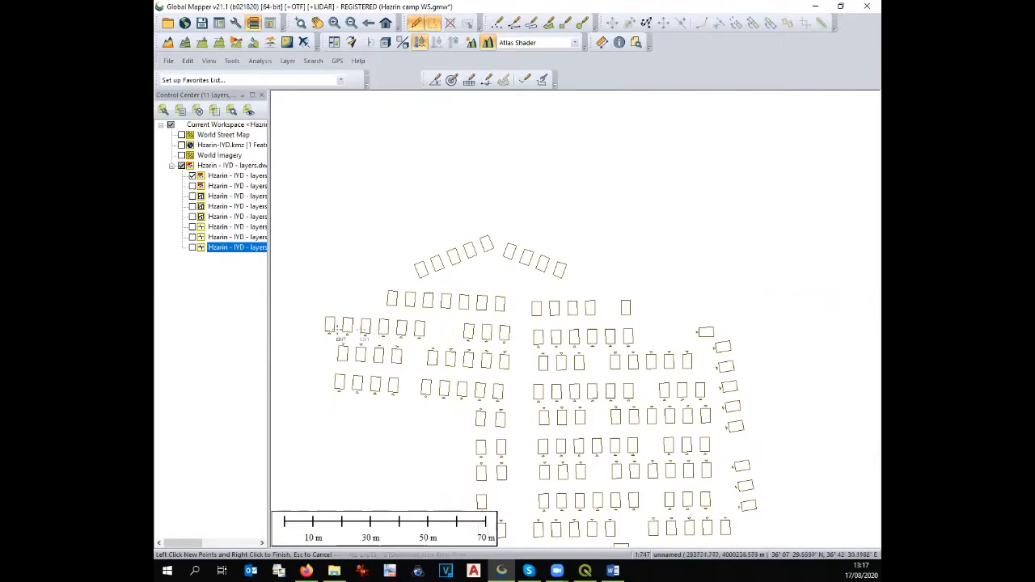
pyautogui.scroll(2, 325, 333)
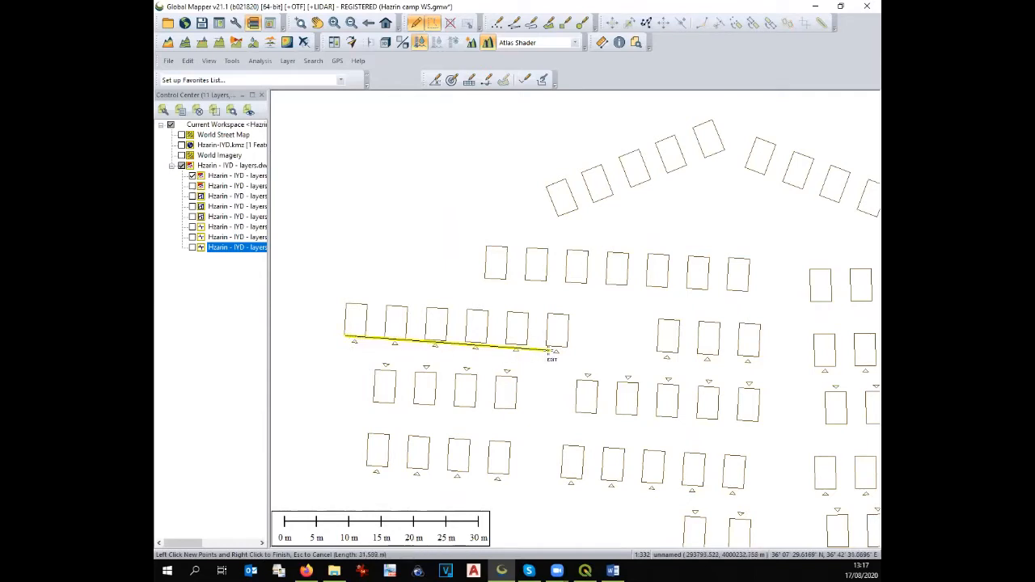
pyautogui.scroll(2, 394, 354)
pyautogui.click(298, 327)
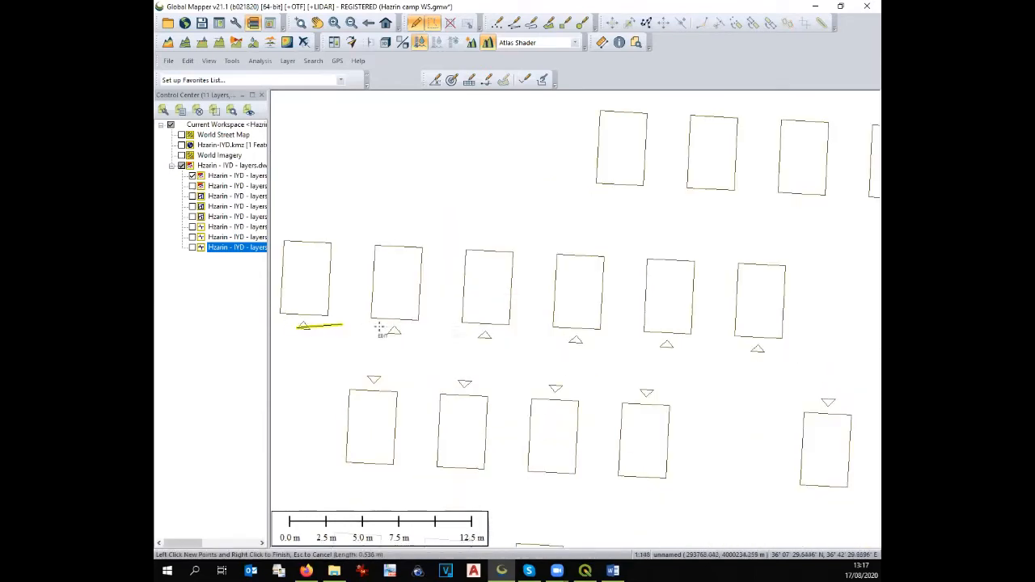
pyautogui.click(797, 351)
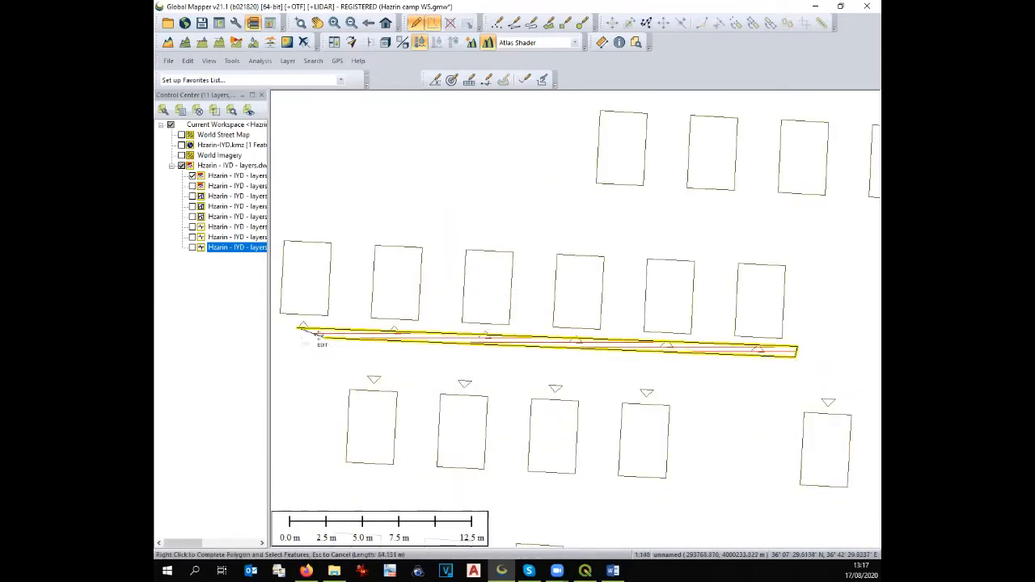
pyautogui.press('Escape')
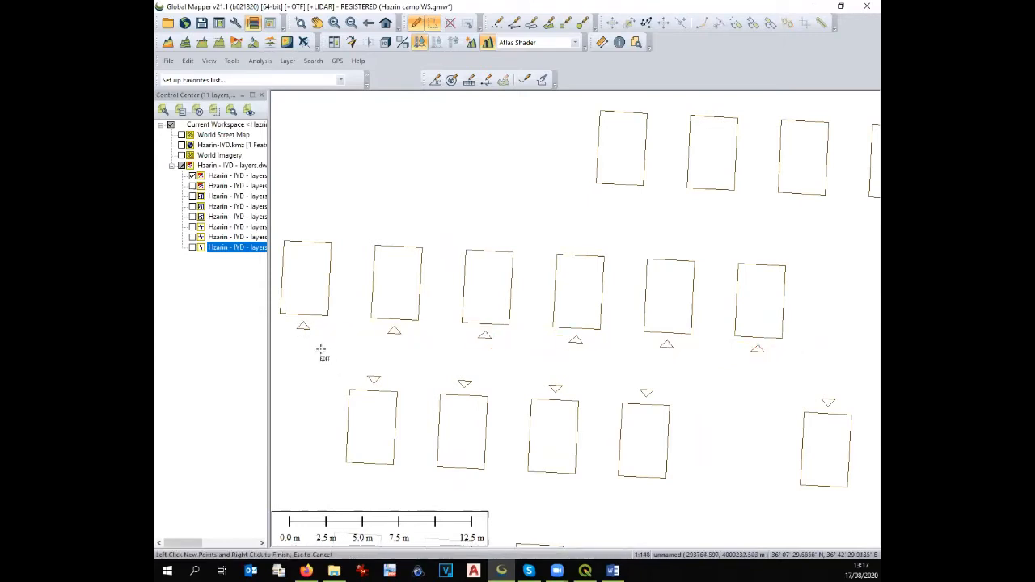
pyautogui.click(296, 319)
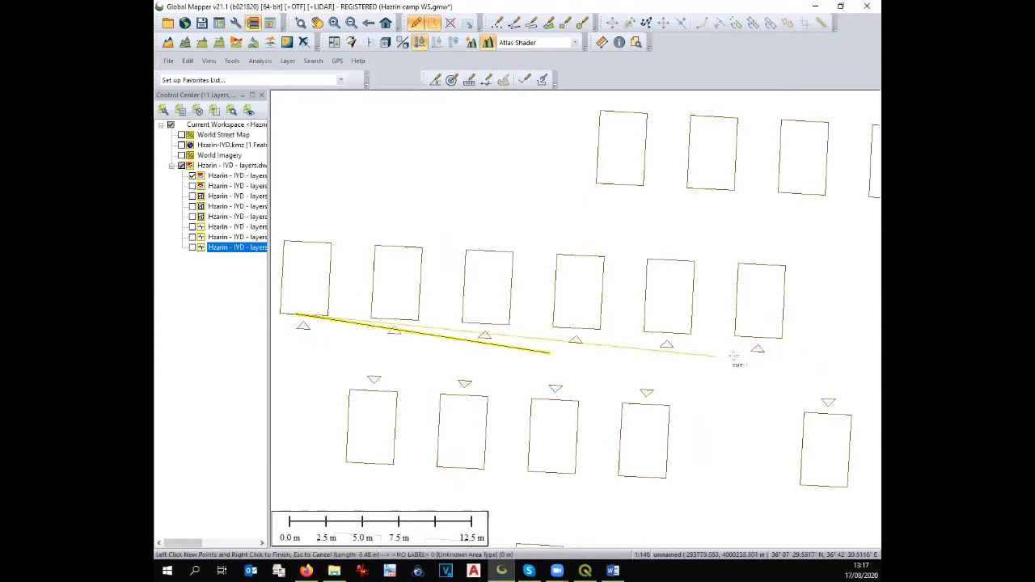
pyautogui.scroll(-1, 703, 364)
pyautogui.click(532, 288)
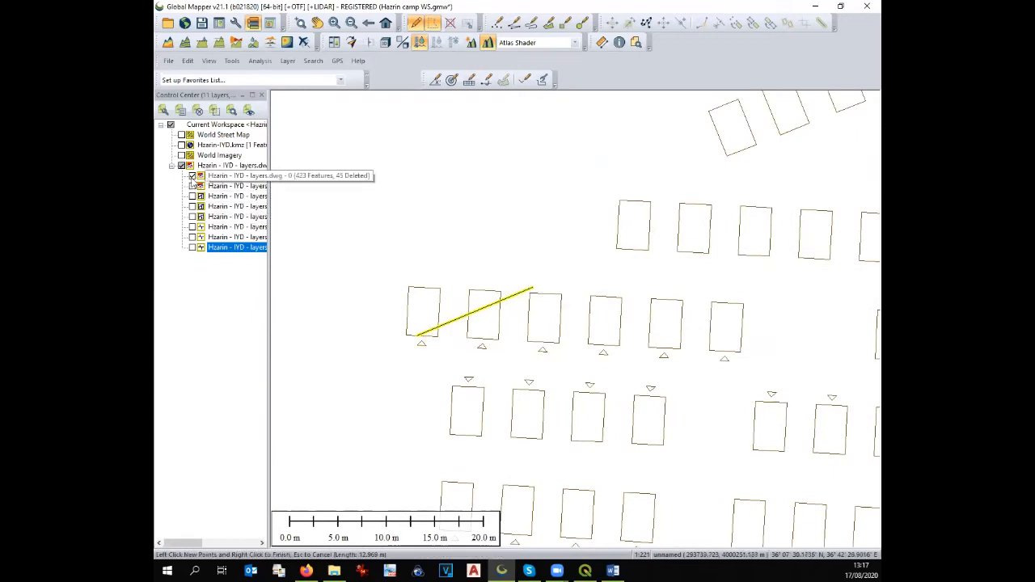
# Step: Hide sub-layer 0 and browse the GIS and SHAPE Azrin folders in the file dialog by file type, opening nothing
pyautogui.click(192, 177)
pyautogui.click(169, 23)
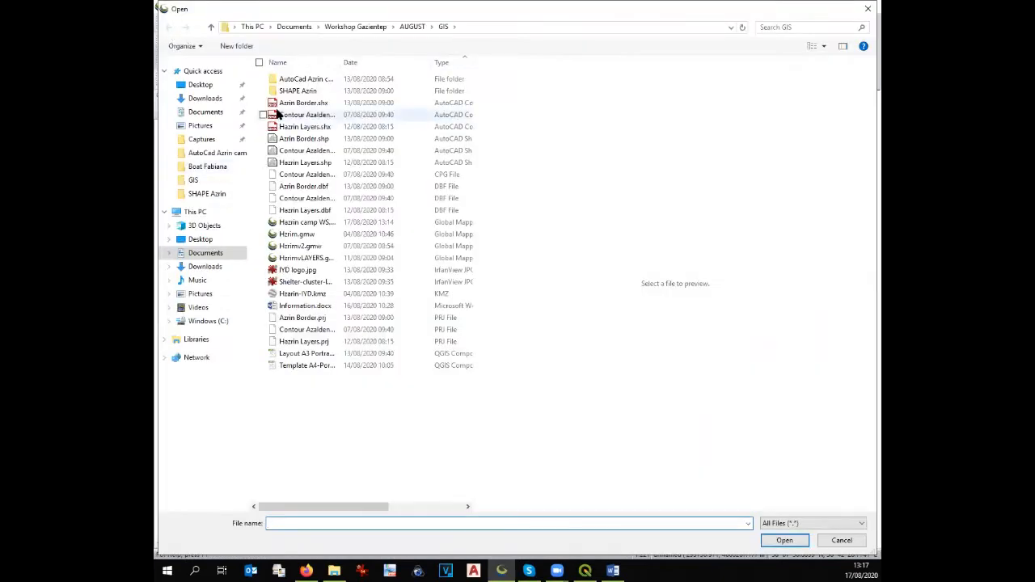
pyautogui.doubleClick(298, 92)
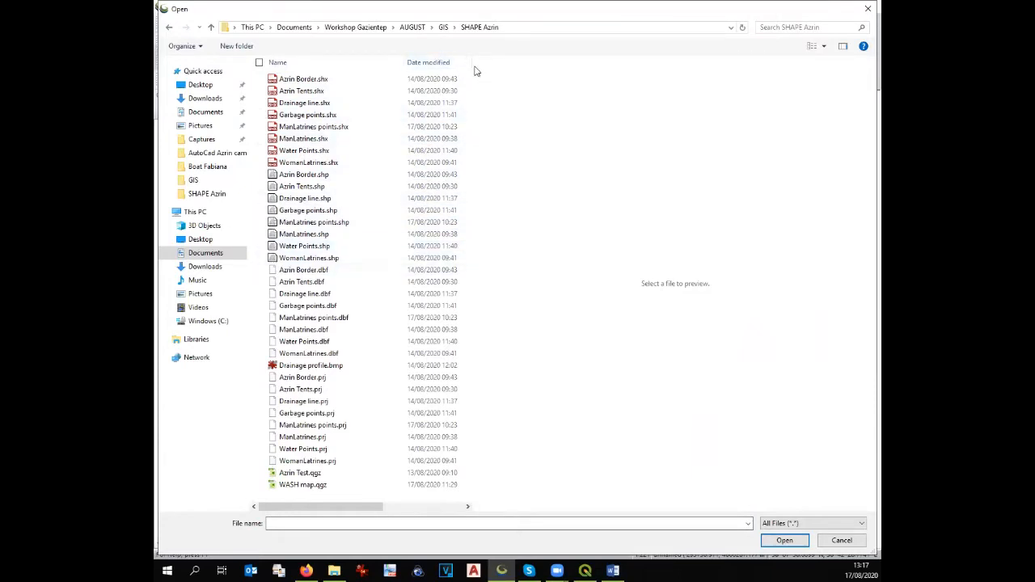
pyautogui.moveTo(473, 66); pyautogui.dragTo(615, 68)
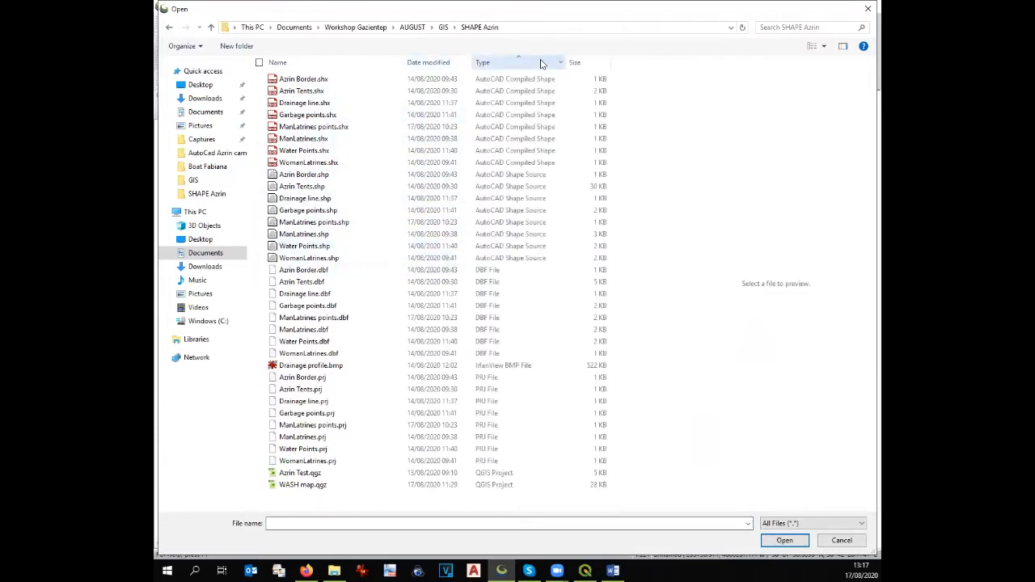
pyautogui.click(540, 64)
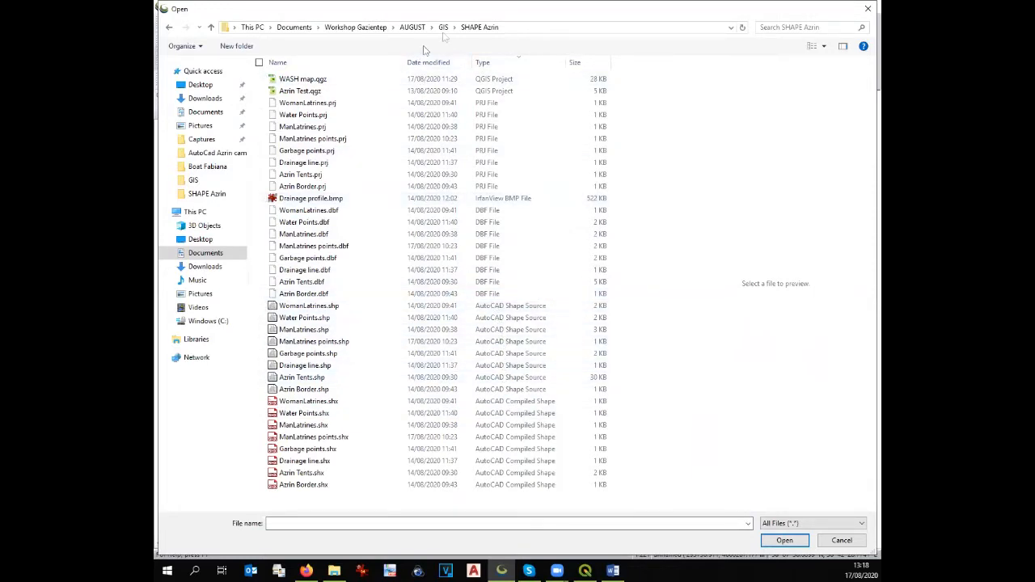
pyautogui.click(443, 28)
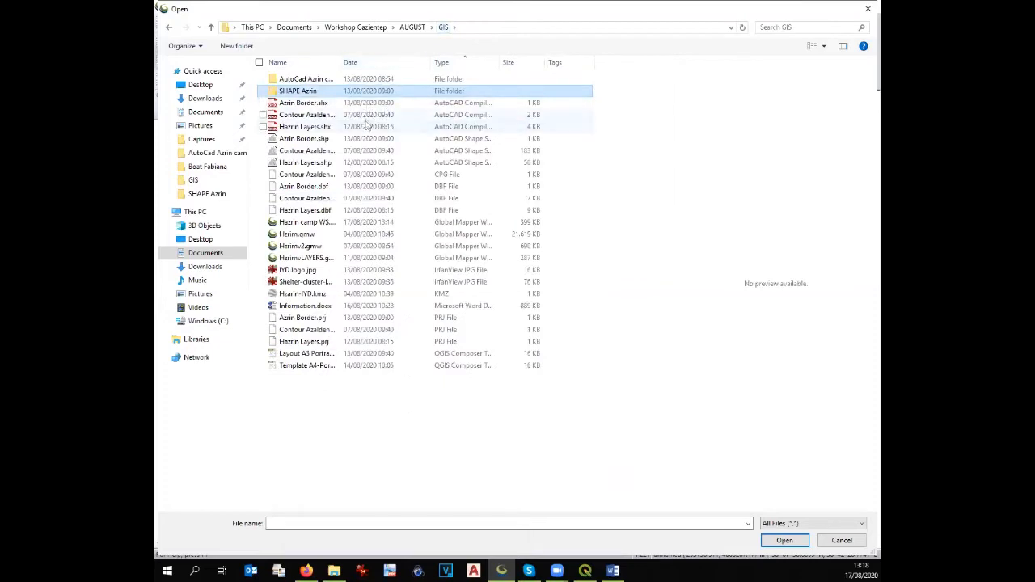
pyautogui.click(457, 82)
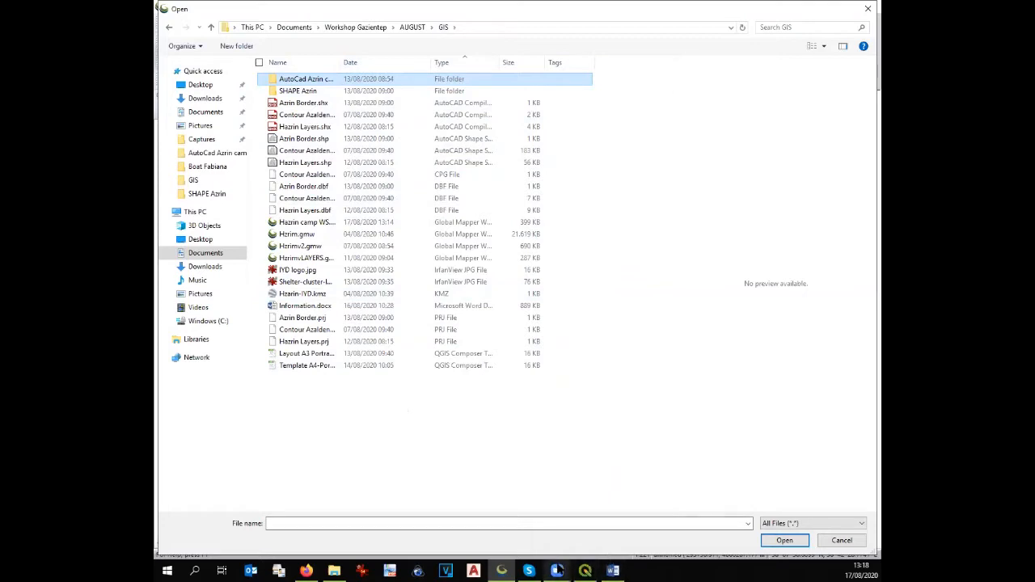
pyautogui.click(495, 570)
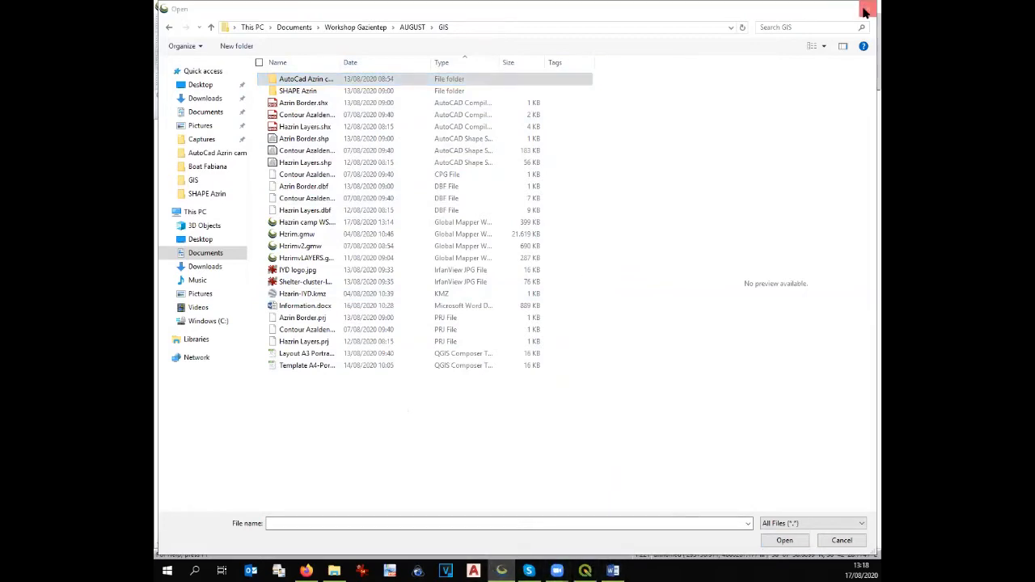
pyautogui.click(865, 11)
# Step: Show sub-layer 0 again and delete the four westernmost triangles below the western block's second straight tent row using a polygon selection
pyautogui.click(193, 177)
pyautogui.scroll(-1, 486, 291)
pyautogui.scroll(1, 425, 324)
pyautogui.scroll(1, 426, 324)
pyautogui.click(443, 312)
pyautogui.click(854, 331)
pyautogui.rightClick(853, 343)
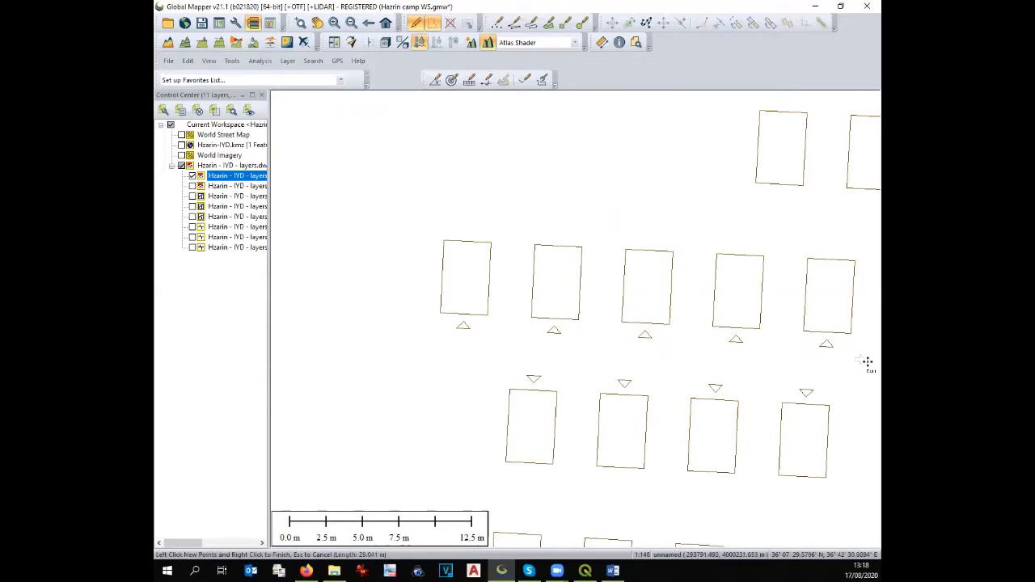
pyautogui.click(862, 350)
pyautogui.click(371, 315)
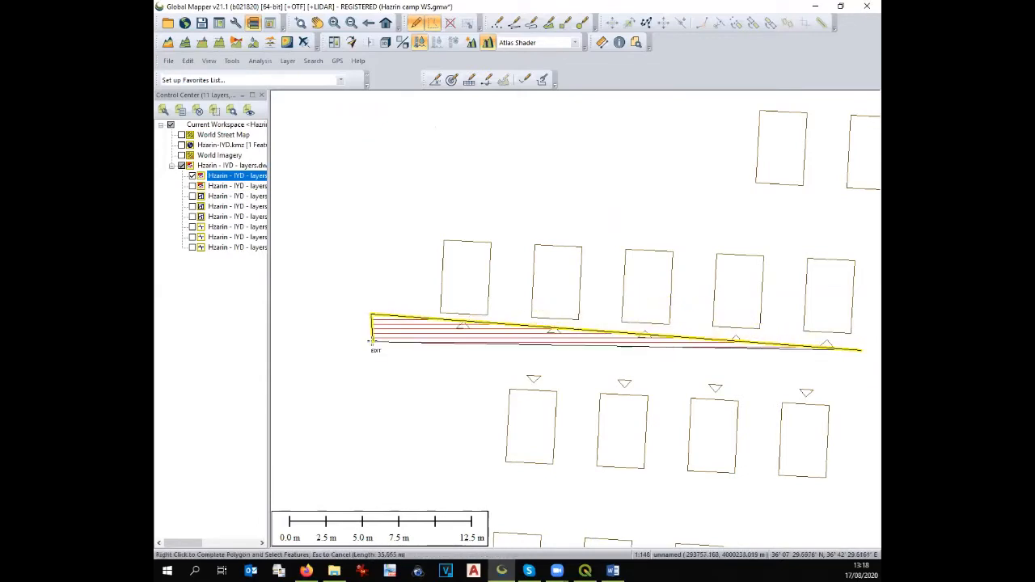
pyautogui.rightClick(372, 341)
pyautogui.press('Delete')
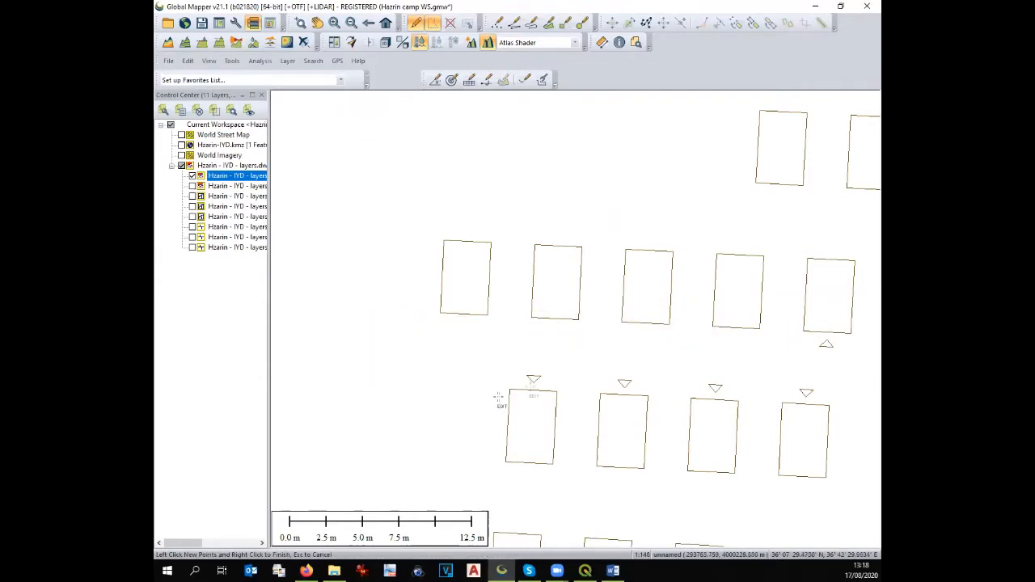
# Step: Select the four triangles above the western group of the western block's third straight row with a polygon and delete them
pyautogui.click(506, 364)
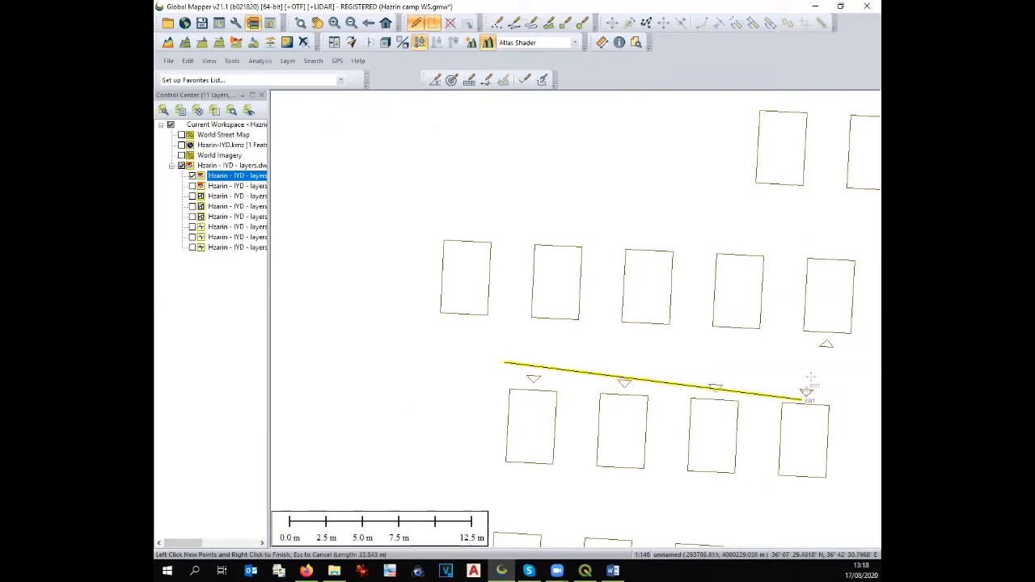
pyautogui.click(815, 377)
pyautogui.click(833, 394)
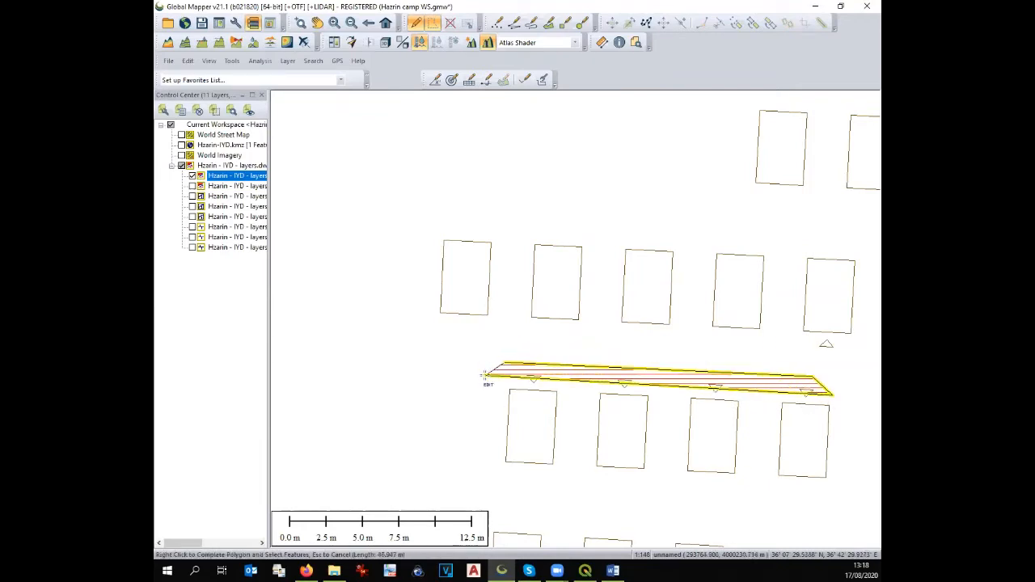
pyautogui.rightClick(486, 375)
pyautogui.scroll(-3, 433, 323)
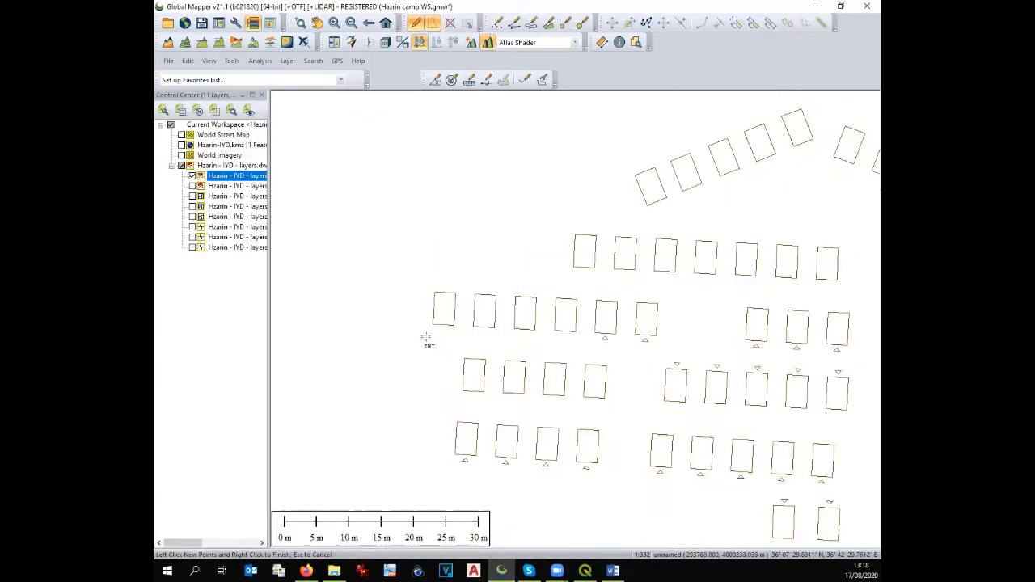
# Step: Delete the triangle below the sixth tent and the three below the eastern group of the western block's second straight row
pyautogui.click(598, 334)
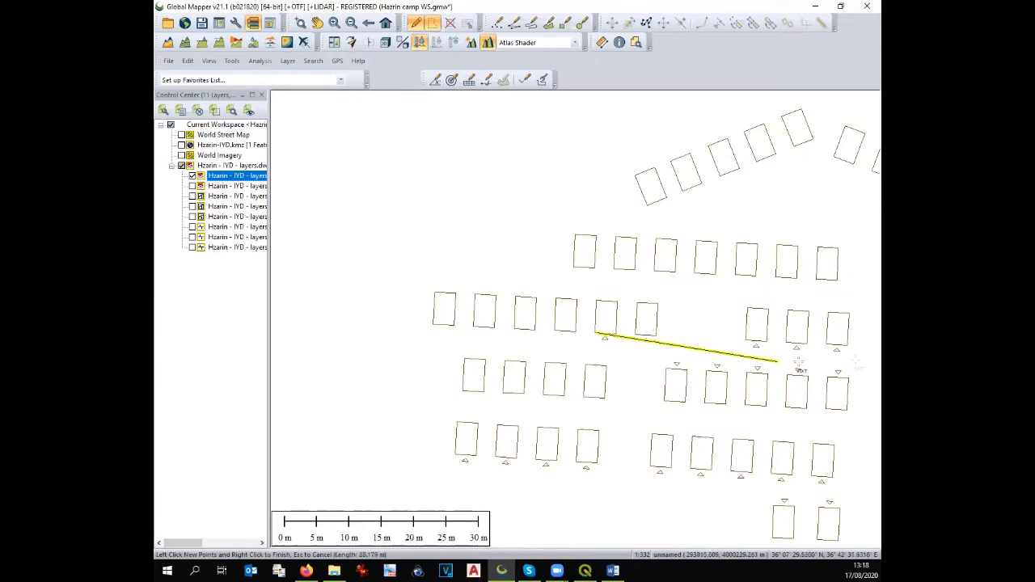
pyautogui.click(859, 347)
pyautogui.rightClick(856, 376)
pyautogui.press('Delete')
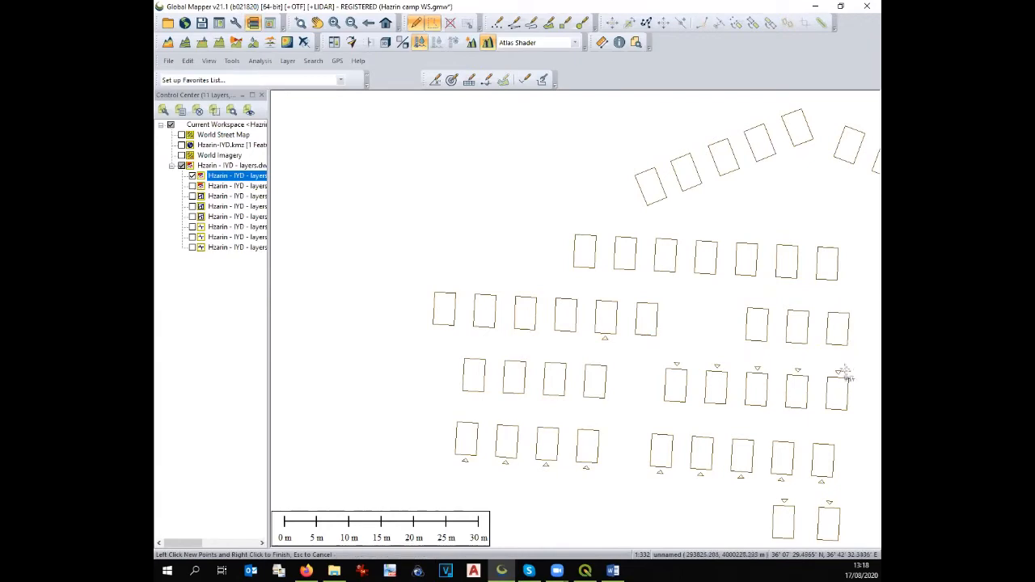
# Step: Select the triangles above the eastern group of the western block's third straight row with a polygon and delete them
pyautogui.click(846, 376)
pyautogui.click(615, 346)
pyautogui.rightClick(614, 346)
pyautogui.press('Delete')
# Step: Delete the leftover triangle below the western block's second straight row and the one above the third row's easternmost tent
pyautogui.scroll(2, 606, 341)
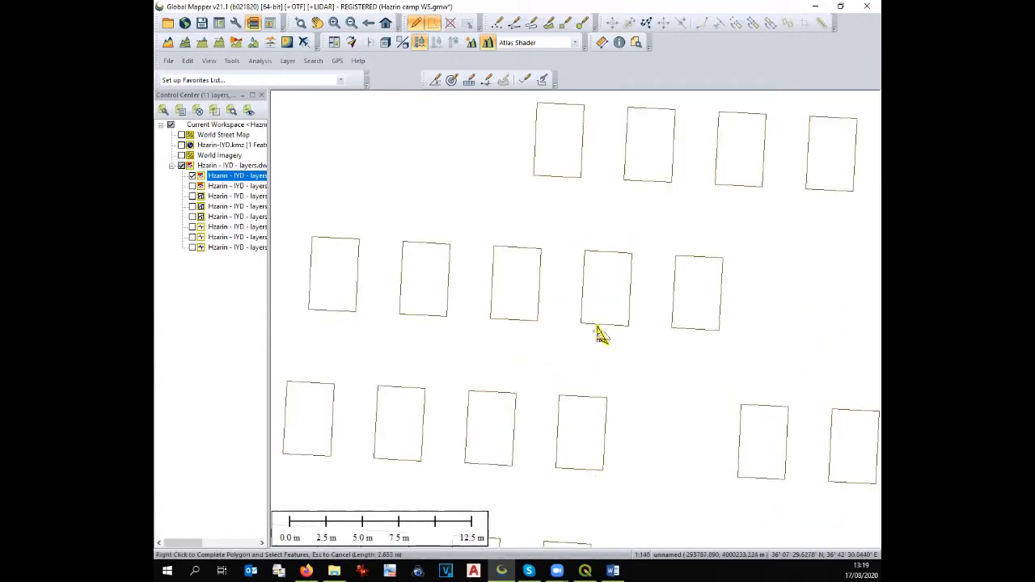
pyautogui.scroll(-2, 603, 338)
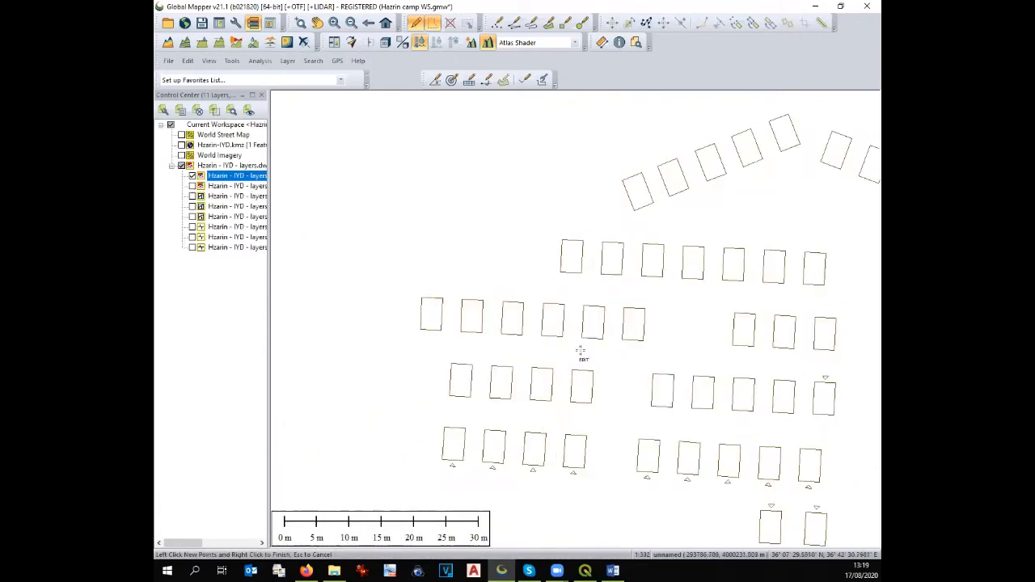
pyautogui.click(825, 378)
pyautogui.scroll(-3, 827, 379)
pyautogui.scroll(2, 821, 373)
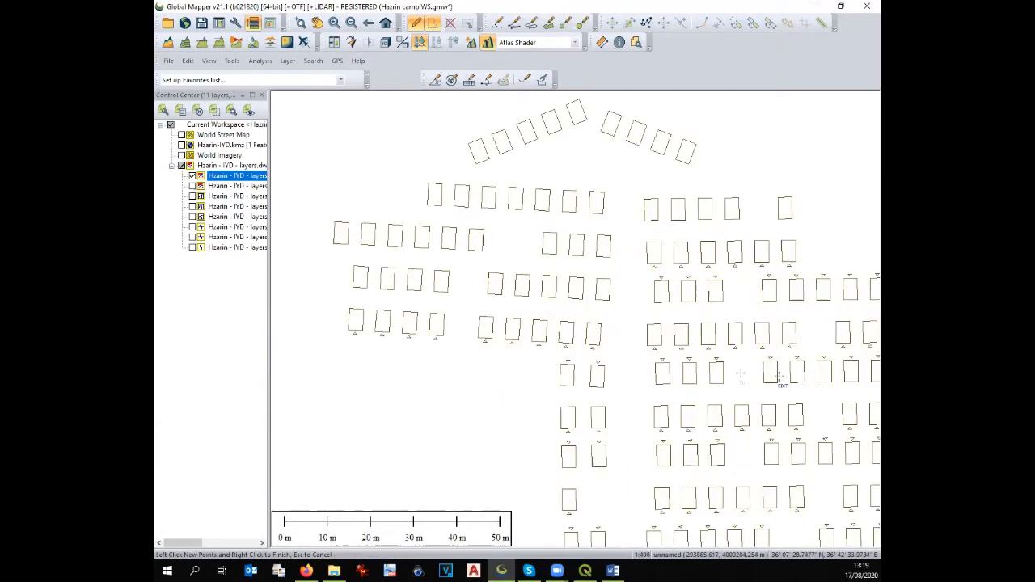
# Step: Enclose the triangles below the western block's fourth straight row in a polygon and delete them
pyautogui.click(363, 333)
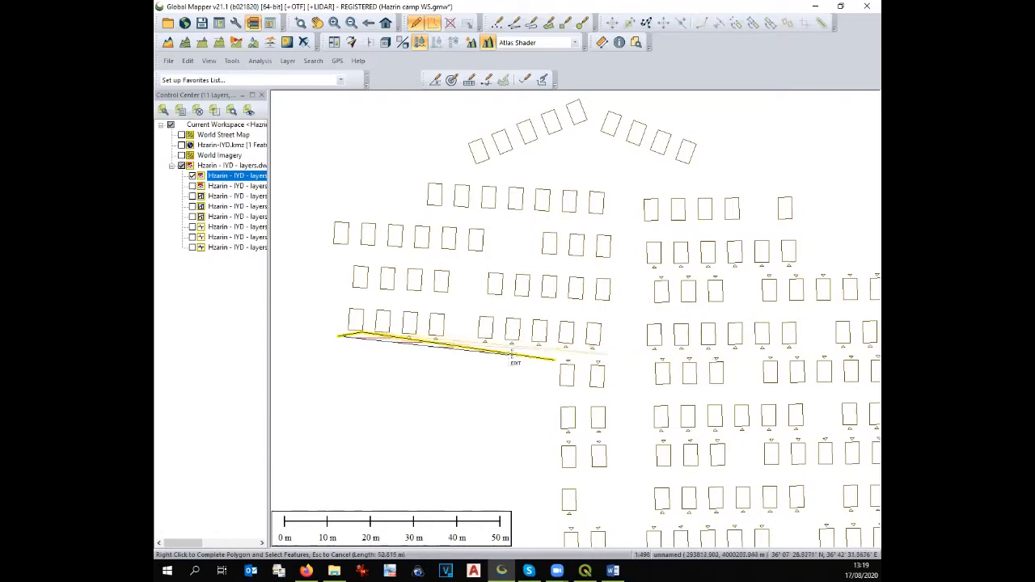
pyautogui.click(621, 351)
pyautogui.rightClick(492, 348)
pyautogui.scroll(-2, 420, 325)
pyautogui.scroll(3, 661, 356)
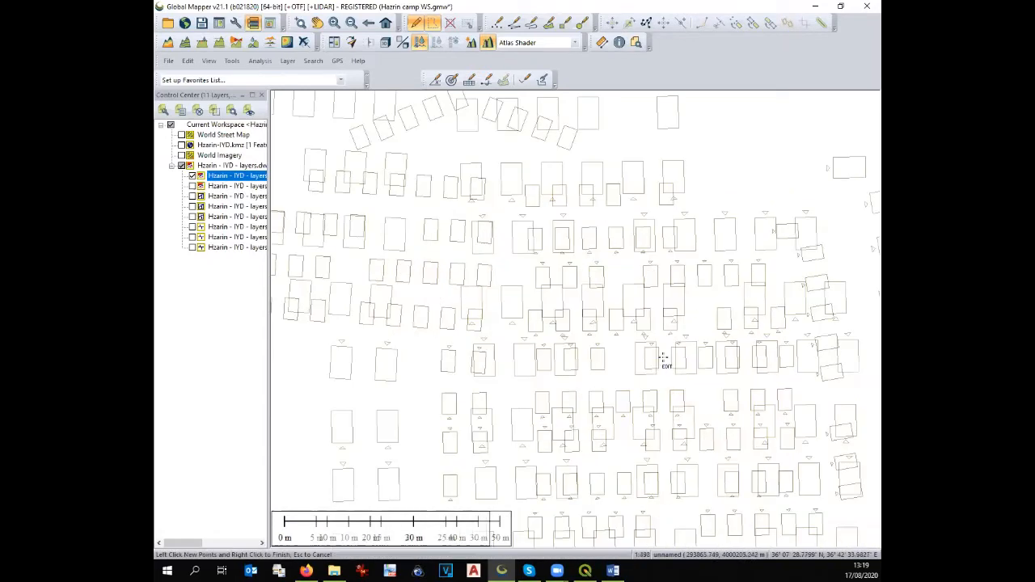
# Step: Delete all triangles between the fourth and fifth tent rows of the central block using polygon selections
pyautogui.click(468, 323)
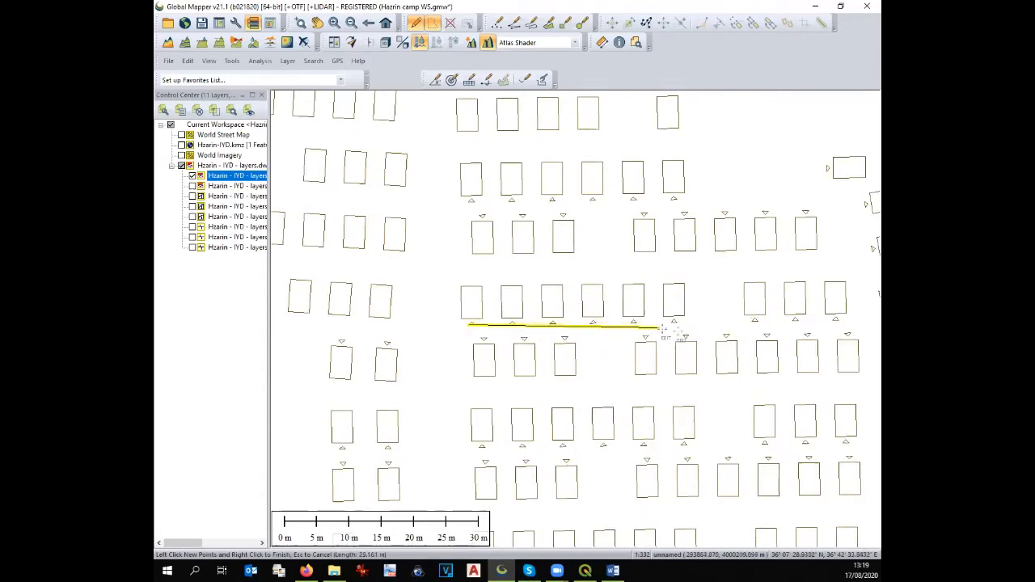
pyautogui.rightClick(859, 322)
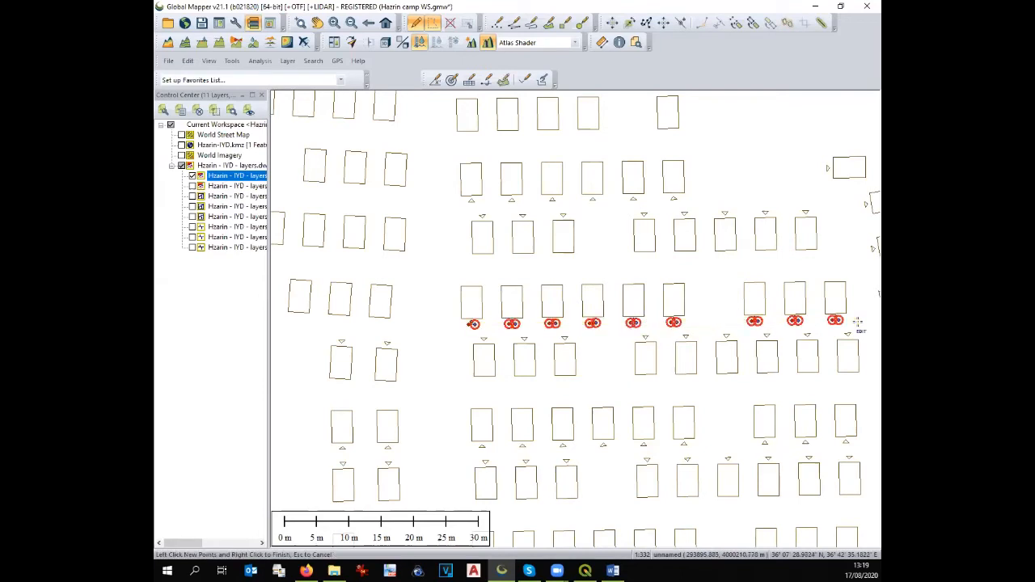
pyautogui.click(463, 340)
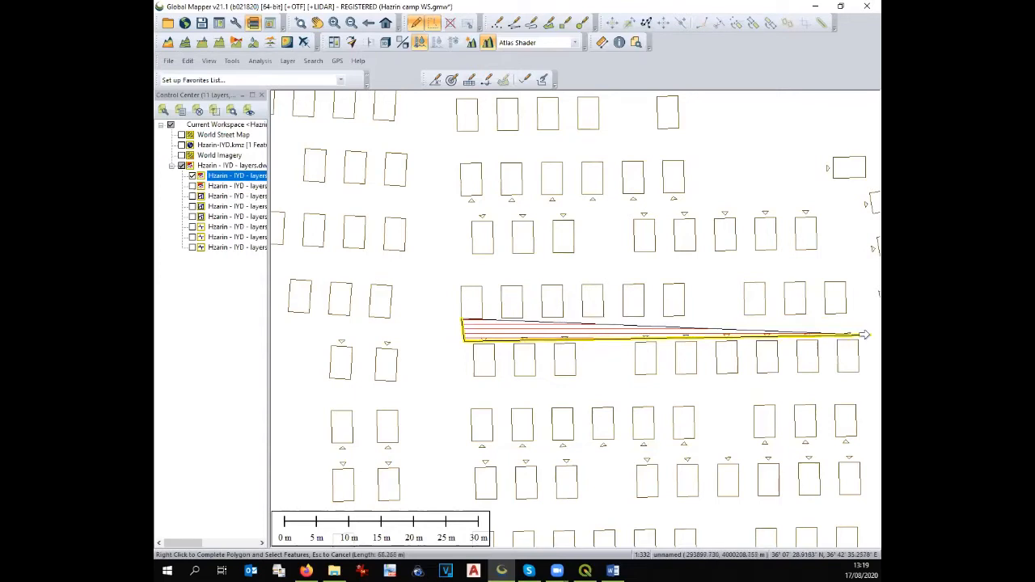
pyautogui.press('Right')
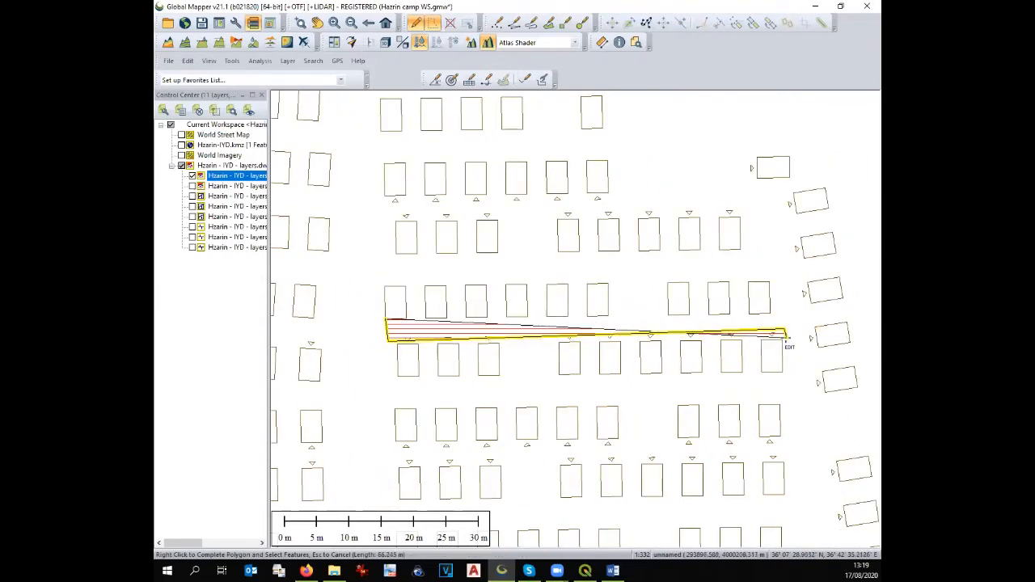
pyautogui.rightClick(784, 338)
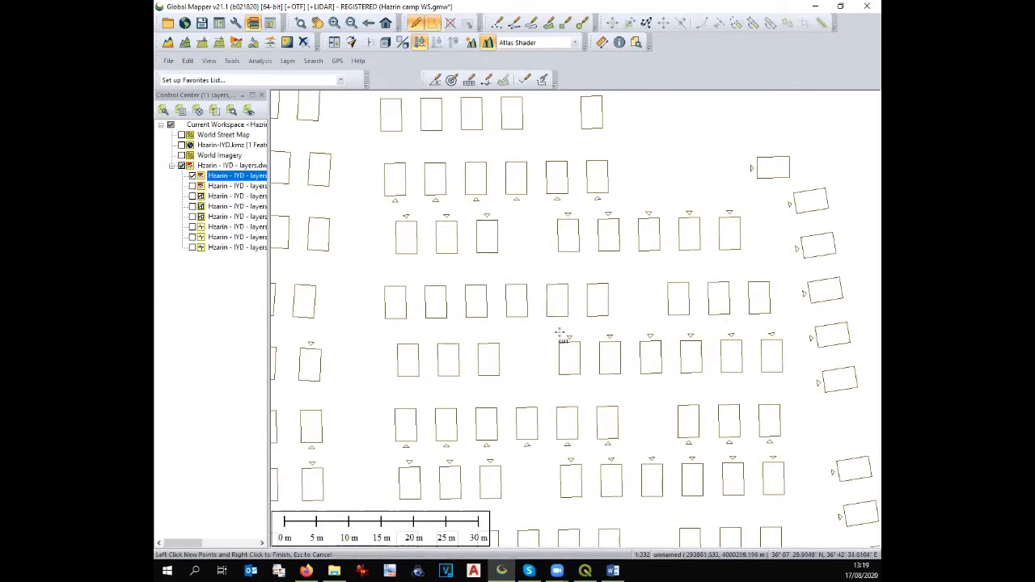
pyautogui.click(567, 338)
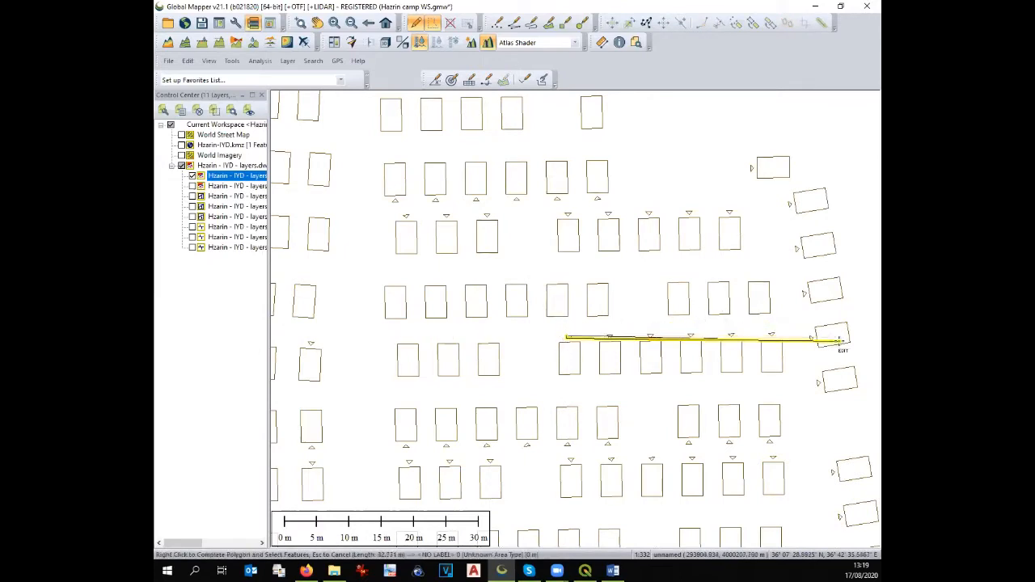
pyautogui.rightClick(789, 334)
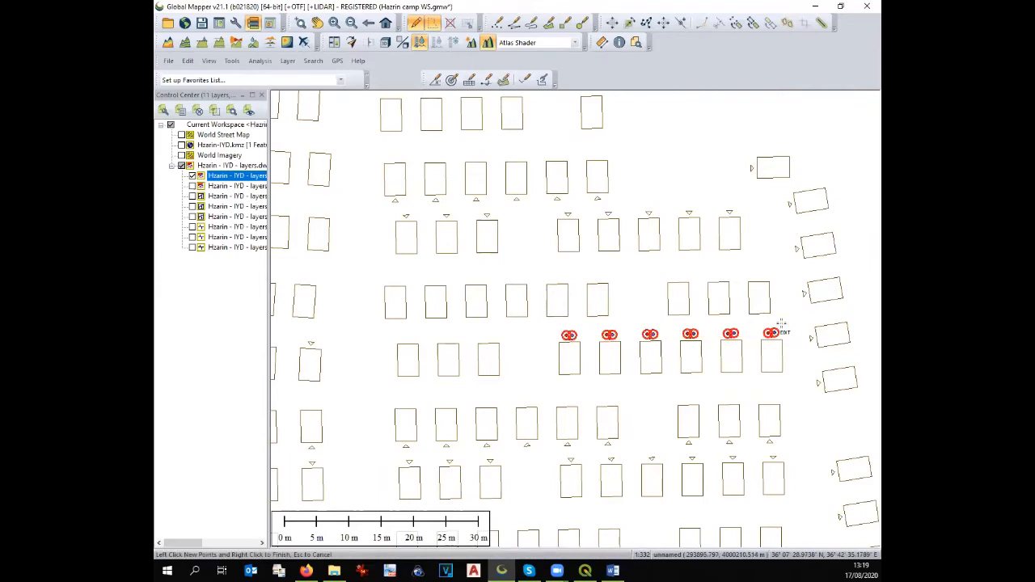
pyautogui.scroll(1, 406, 440)
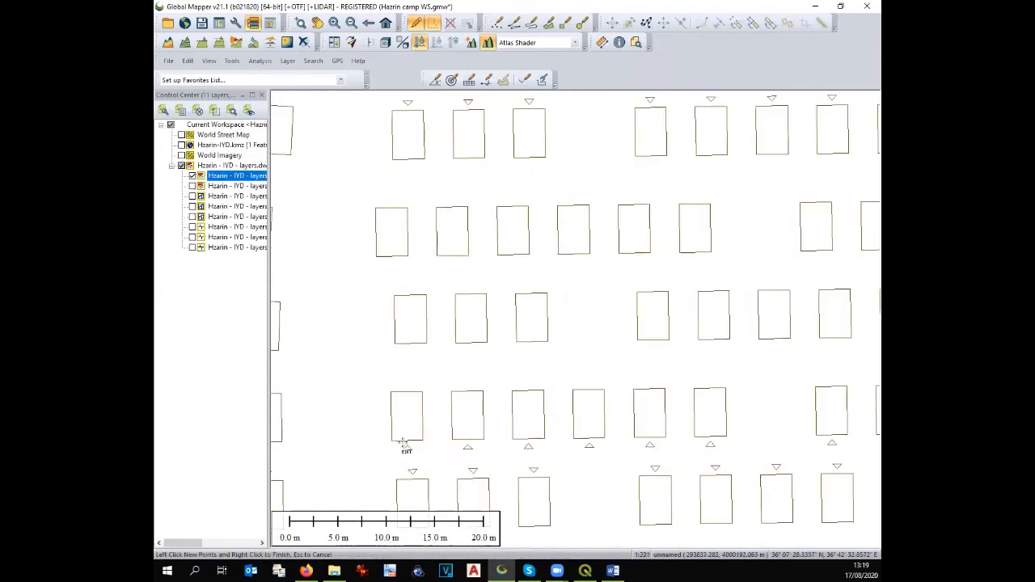
# Step: Delete the six eastern triangles below the central block's sixth tent row
pyautogui.scroll(-2, 422, 407)
pyautogui.scroll(1, 423, 407)
pyautogui.click(364, 398)
pyautogui.click(752, 400)
pyautogui.rightClick(752, 400)
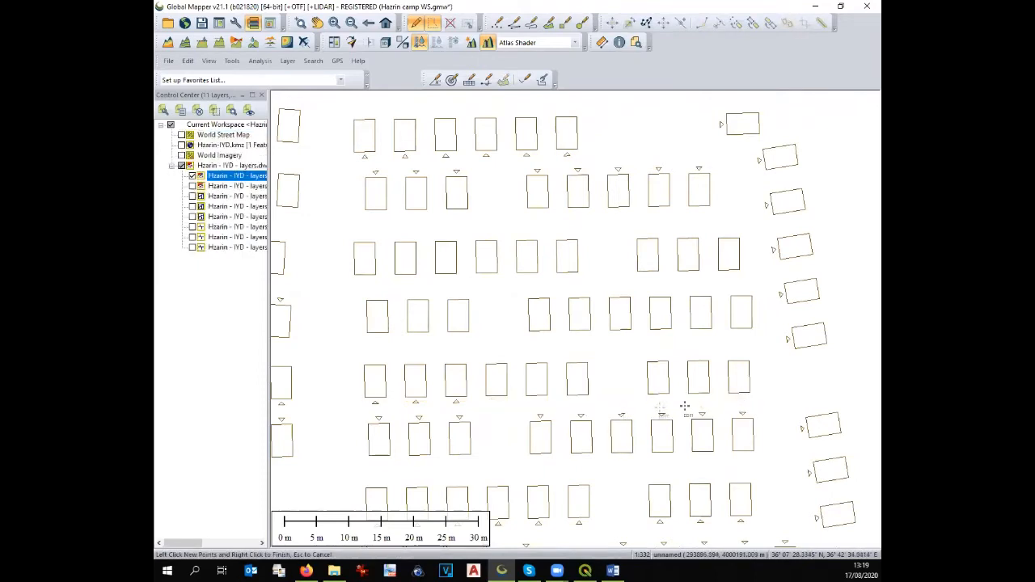
pyautogui.rightClick(458, 402)
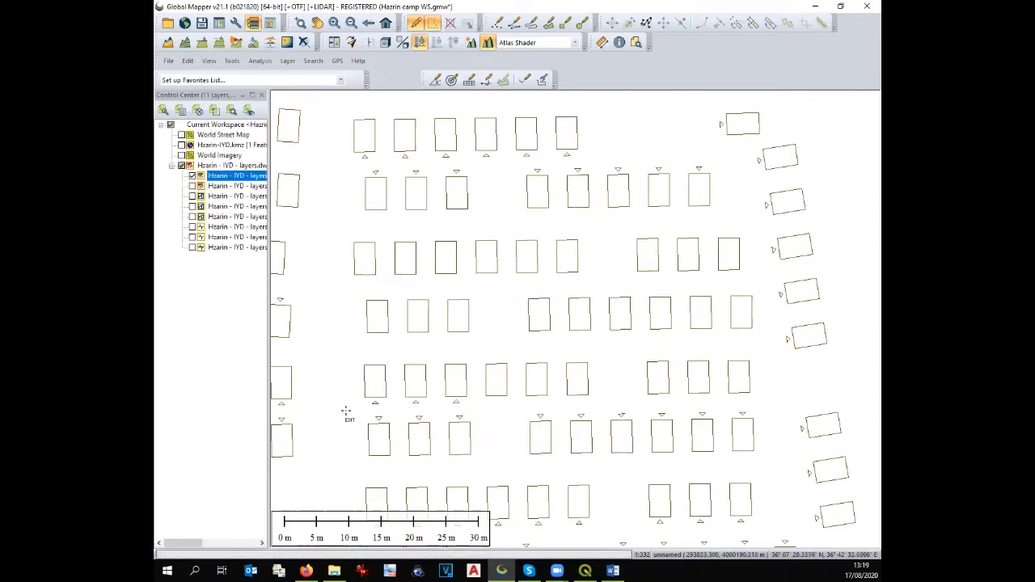
# Step: Enclose the six triangles between the western ends of the central block's sixth and seventh rows in one polygon and delete them
pyautogui.scroll(2, 346, 415)
pyautogui.click(400, 429)
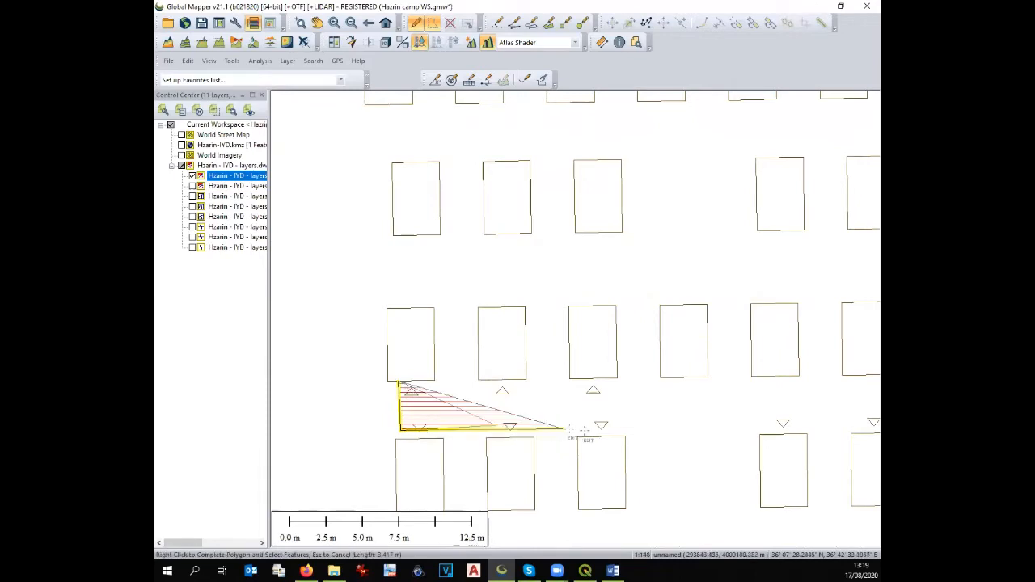
pyautogui.click(632, 429)
pyautogui.rightClick(629, 409)
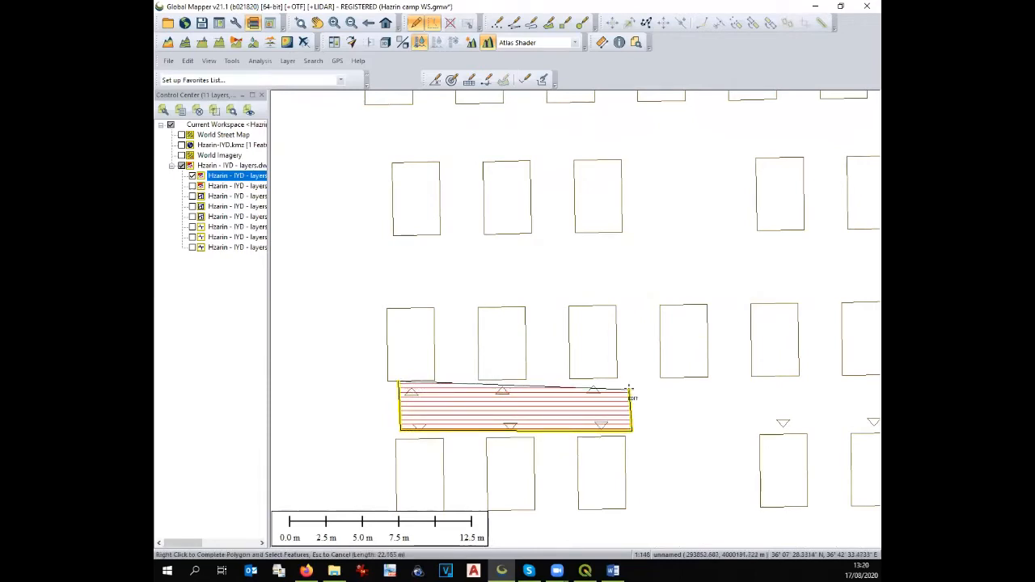
pyautogui.scroll(-2, 624, 389)
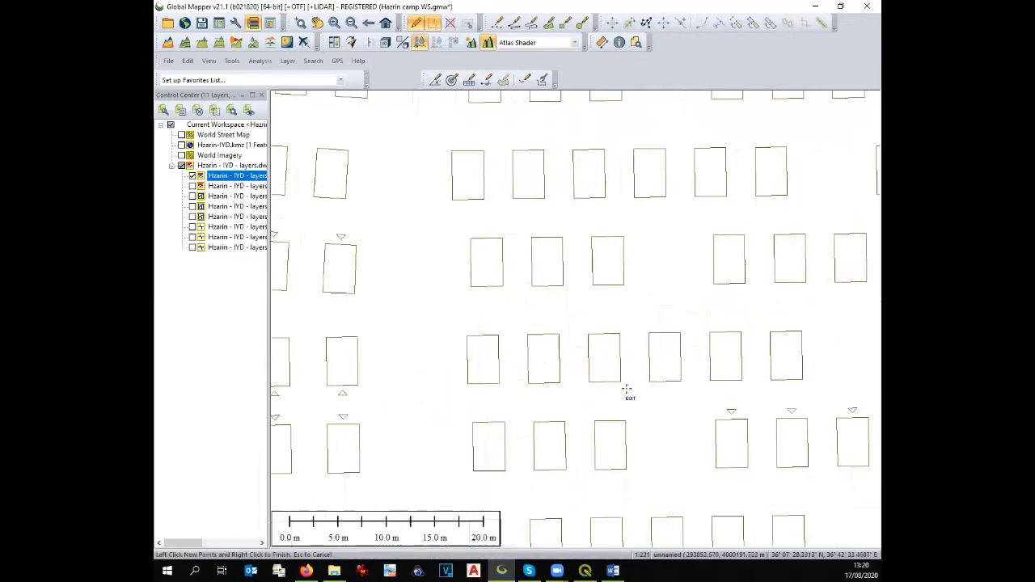
pyautogui.click(647, 378)
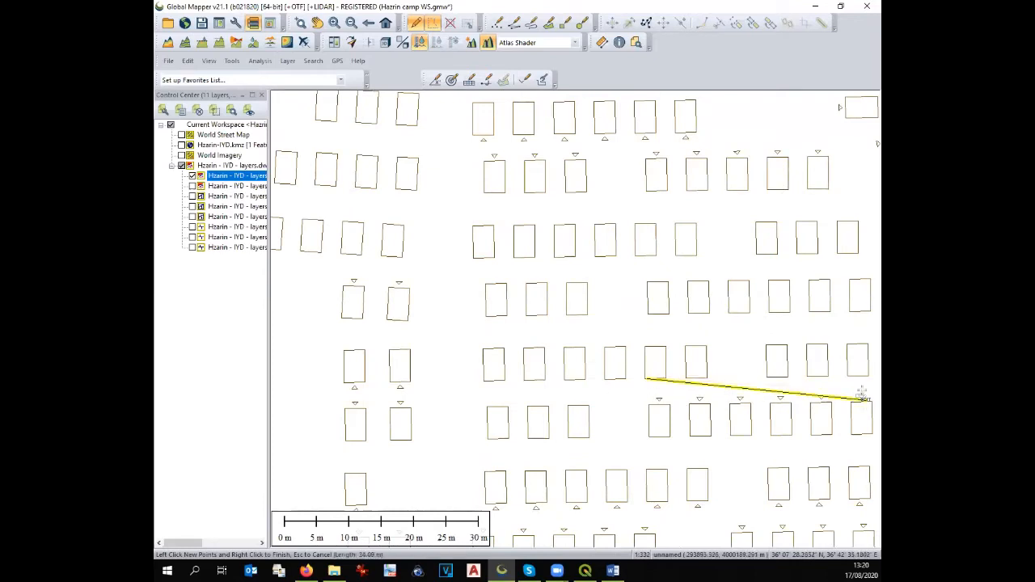
pyautogui.scroll(-1, 670, 388)
pyautogui.scroll(3, 769, 380)
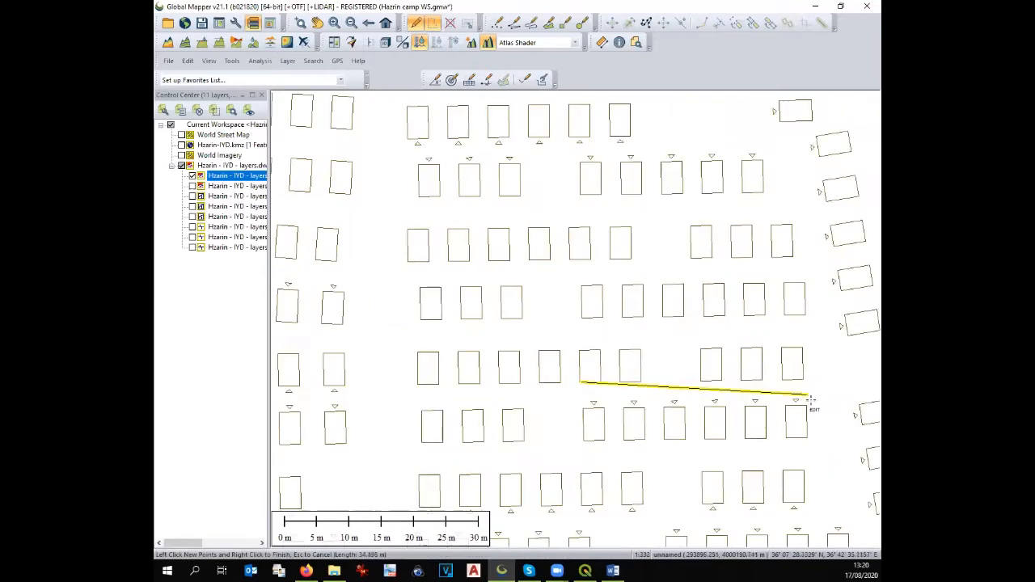
pyautogui.press('Escape')
# Step: Select the six triangles above the eastern group of the central block's seventh row with a polygon and delete them
pyautogui.click(804, 395)
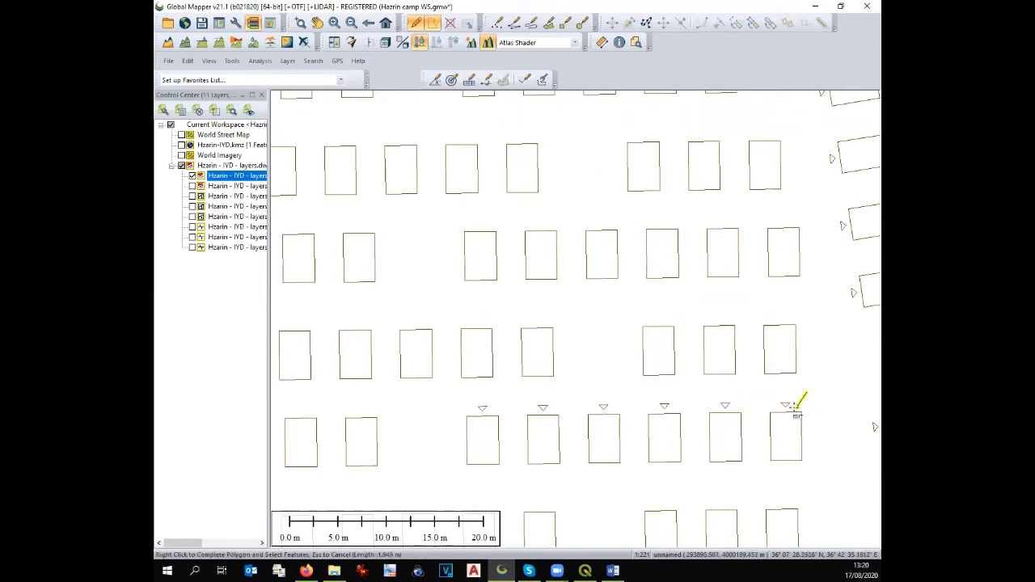
pyautogui.rightClick(418, 401)
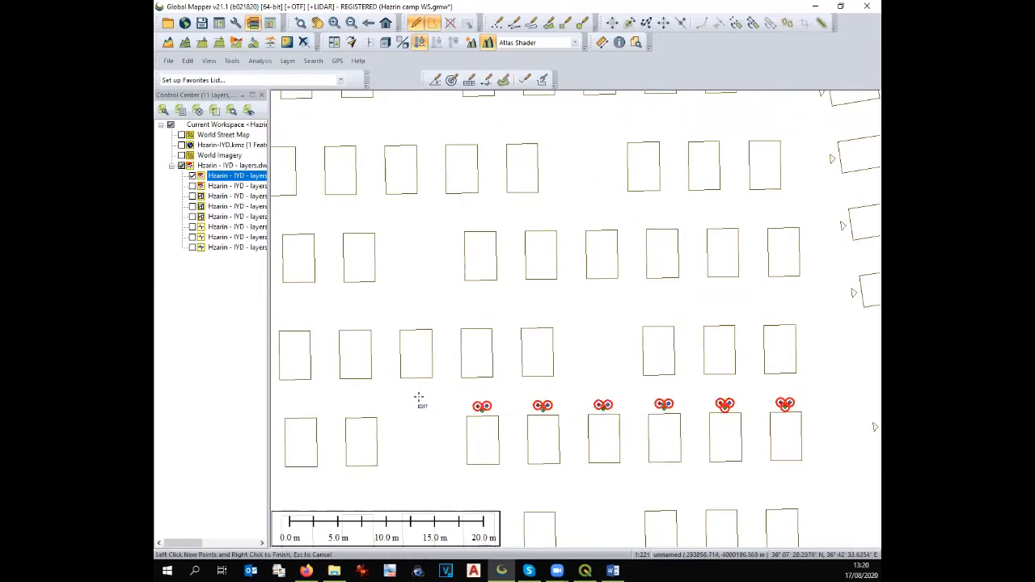
# Step: Select the seven triangles below the central block's eighth tent row with a polygon and delete them
pyautogui.scroll(-3, 485, 368)
pyautogui.scroll(3, 308, 492)
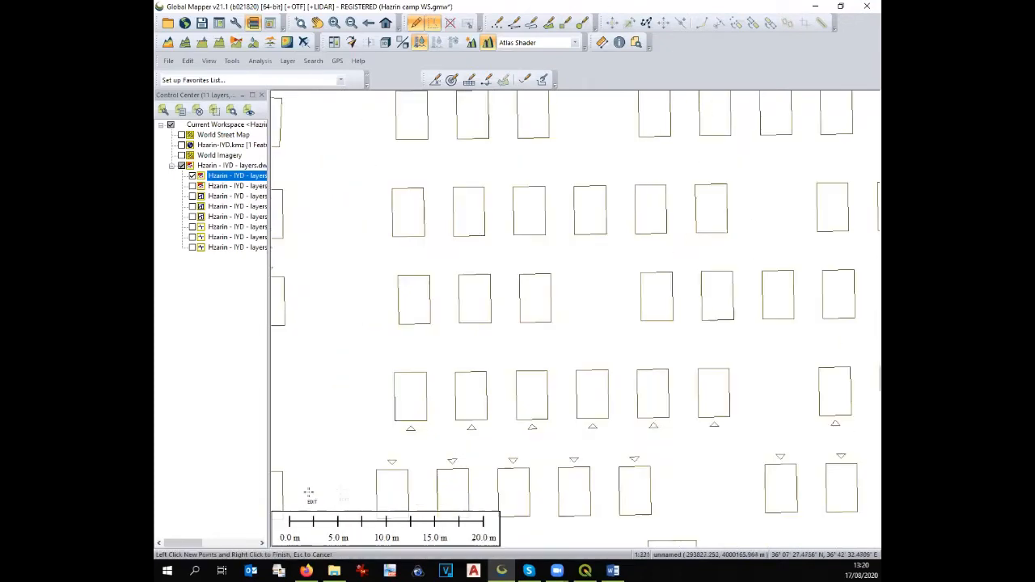
pyautogui.click(405, 426)
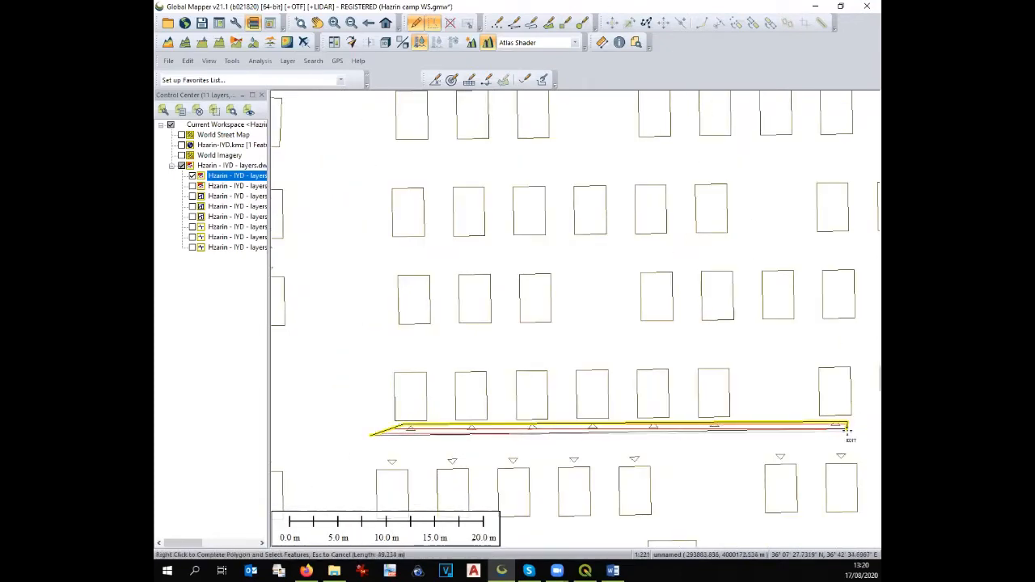
pyautogui.rightClick(846, 434)
pyautogui.press('Delete')
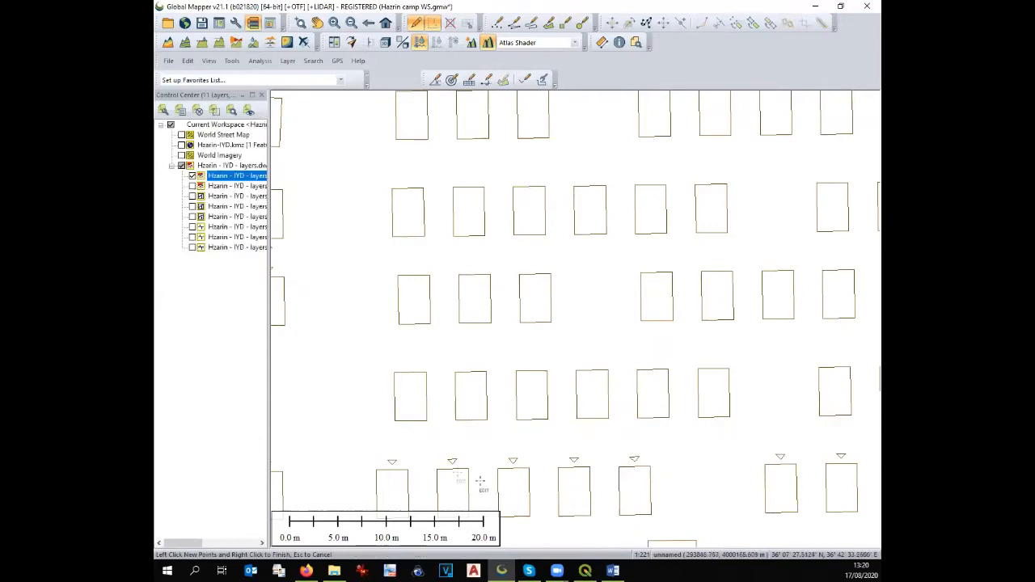
# Step: Select the seven triangles above the central block's ninth tent row with a polygon and delete them
pyautogui.click(380, 466)
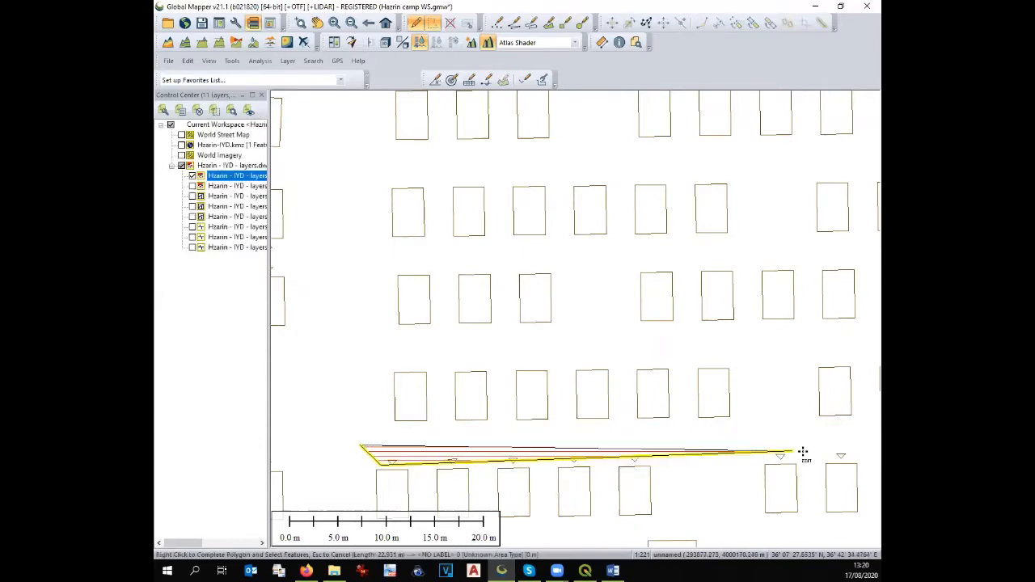
pyautogui.rightClick(858, 455)
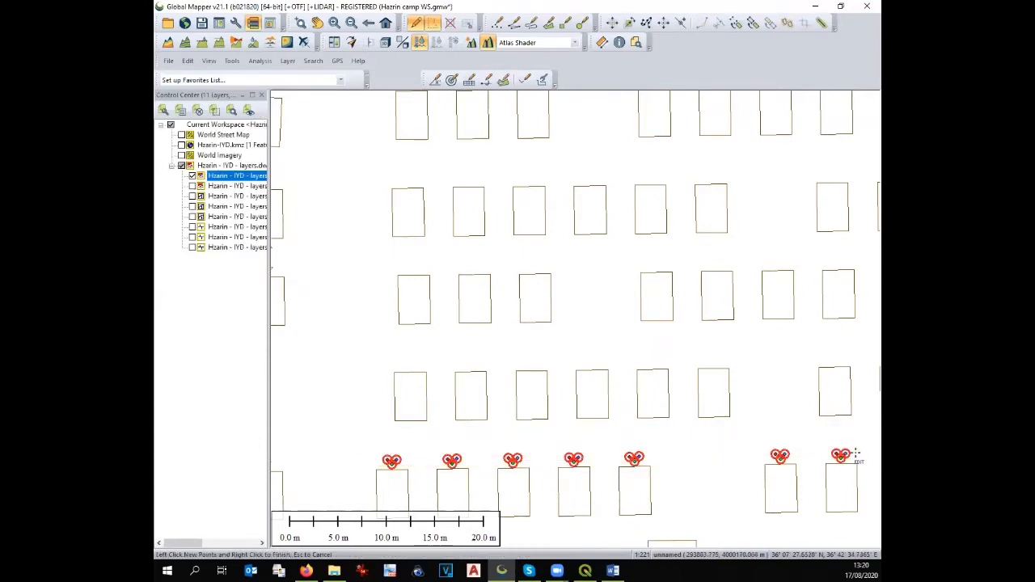
pyautogui.scroll(-3, 622, 400)
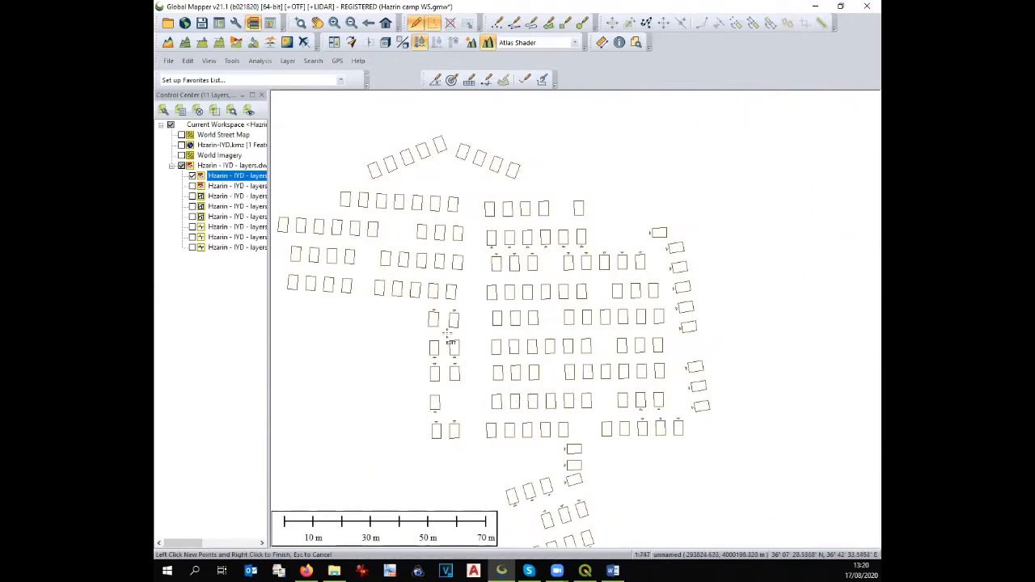
pyautogui.scroll(1, 432, 326)
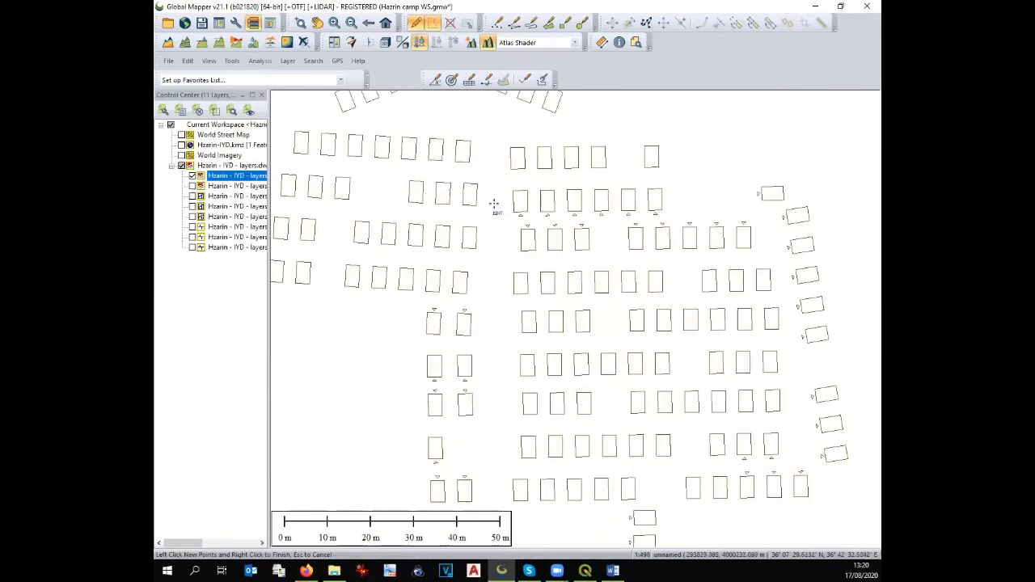
pyautogui.scroll(1, 495, 207)
pyautogui.click(523, 216)
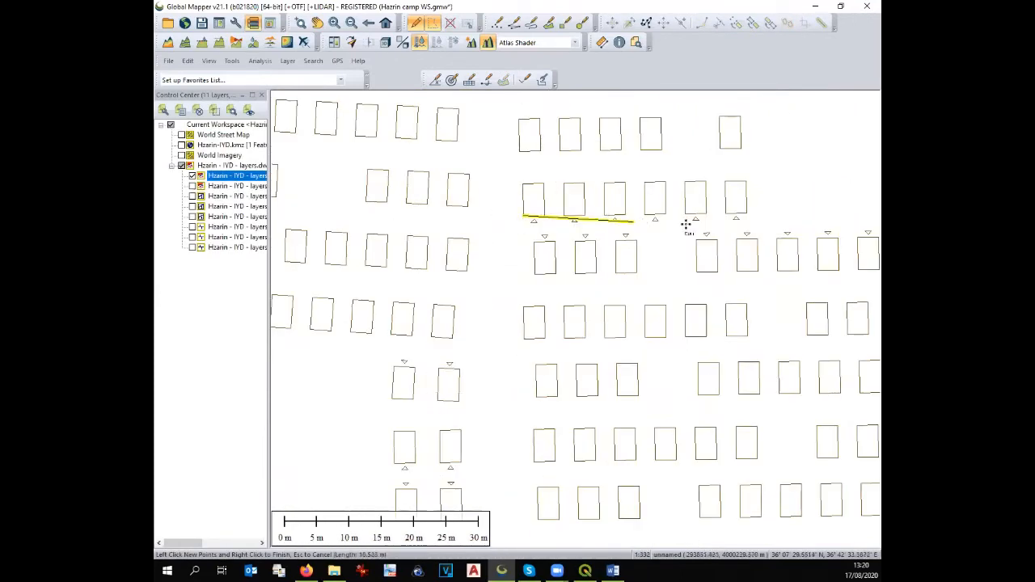
pyautogui.click(772, 217)
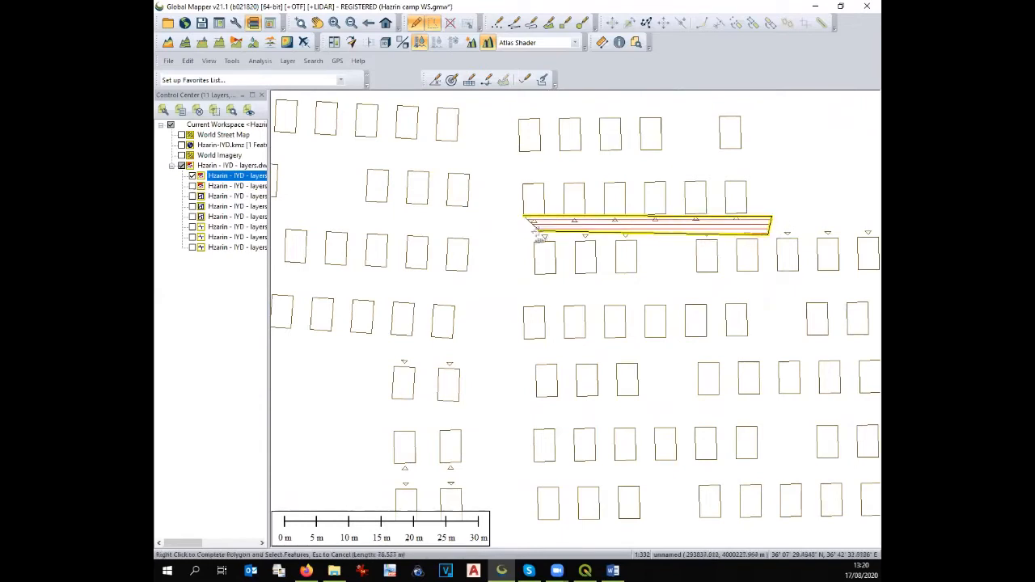
pyautogui.rightClick(531, 235)
pyautogui.click(531, 234)
pyautogui.click(524, 217)
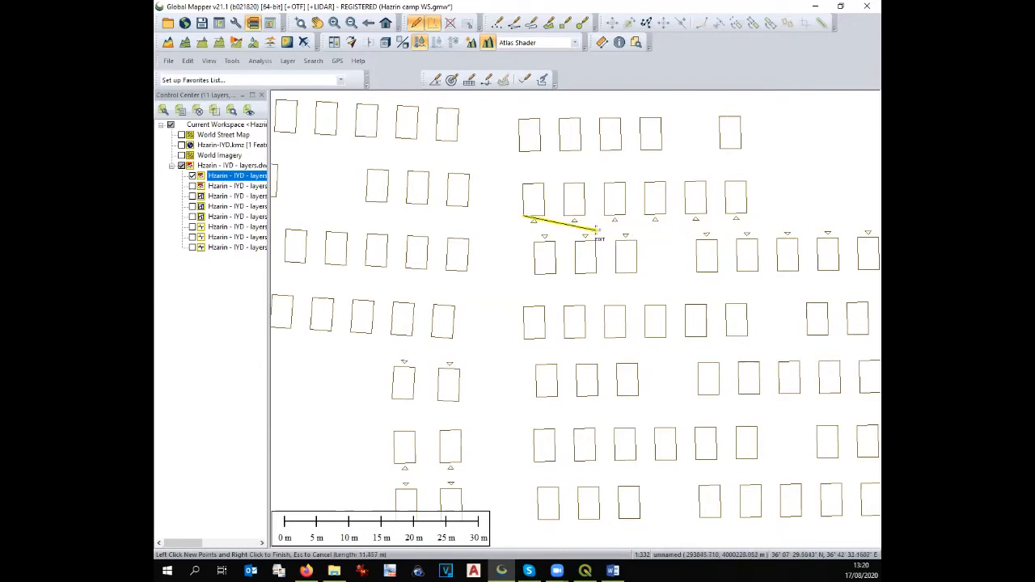
pyautogui.press('Escape')
# Step: Delete the five western triangles below the central block's second row together with the westernmost triangle above its third row
pyautogui.scroll(2, 580, 235)
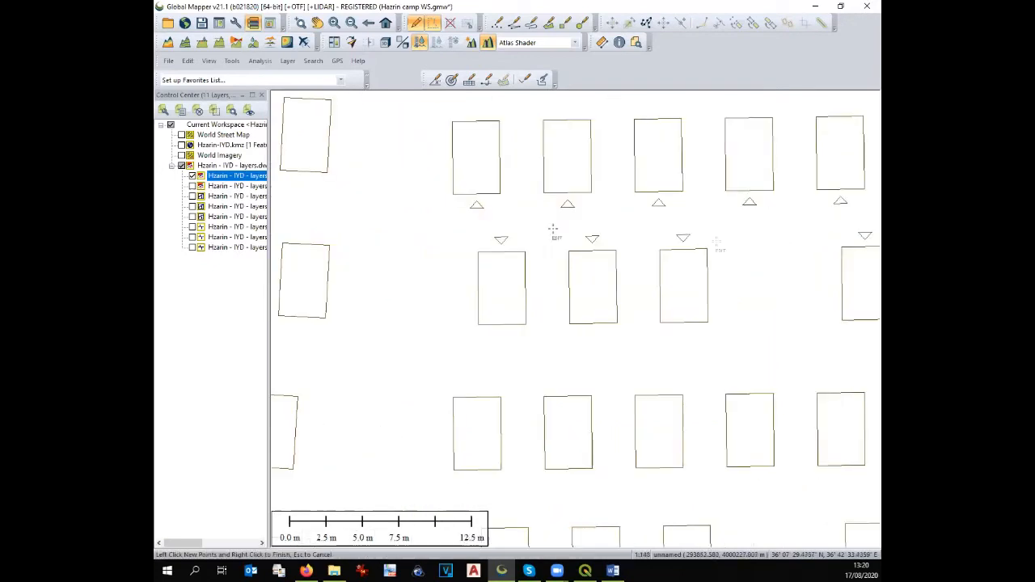
pyautogui.click(474, 205)
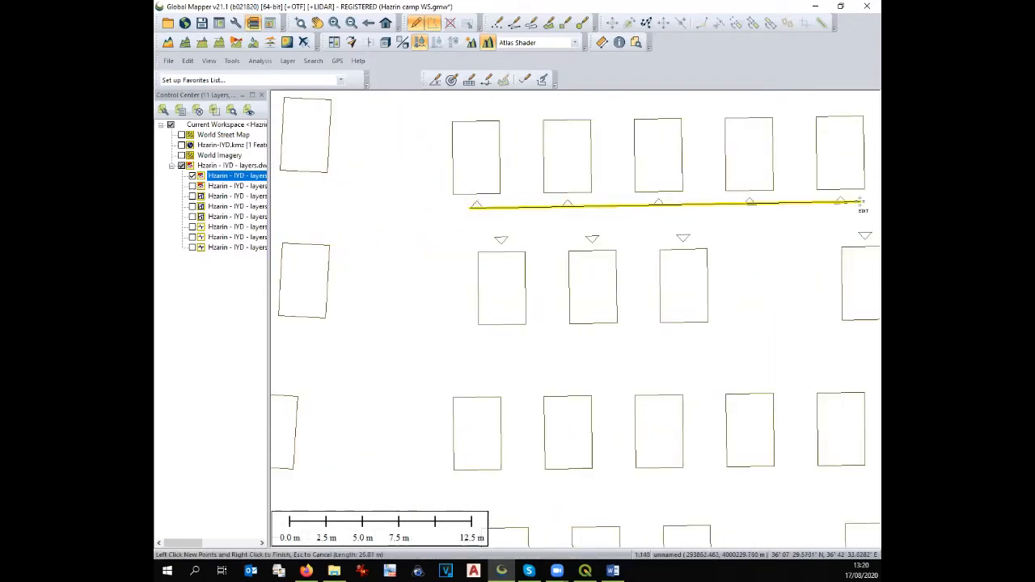
pyautogui.click(862, 202)
pyautogui.click(402, 237)
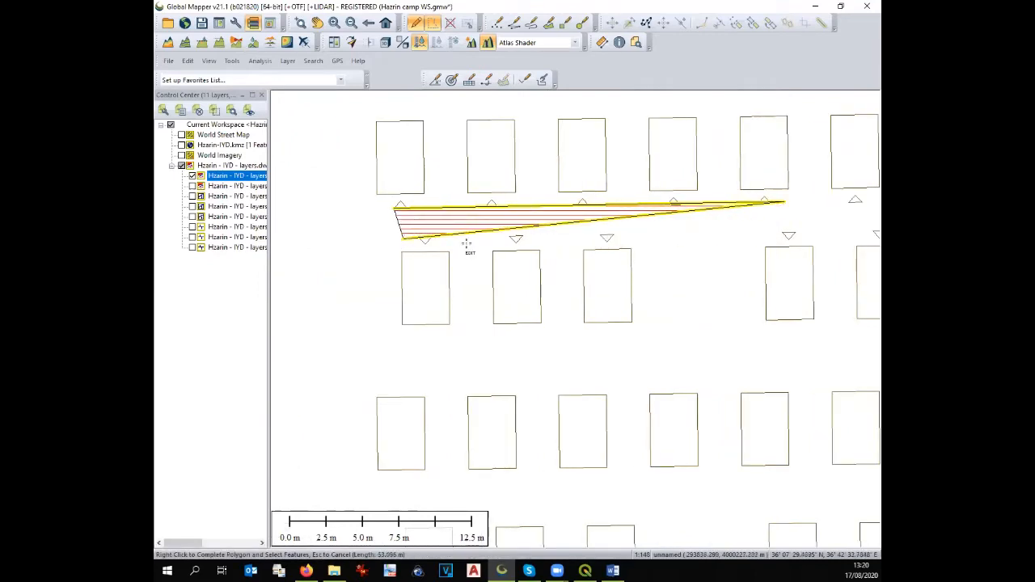
pyautogui.rightClick(401, 230)
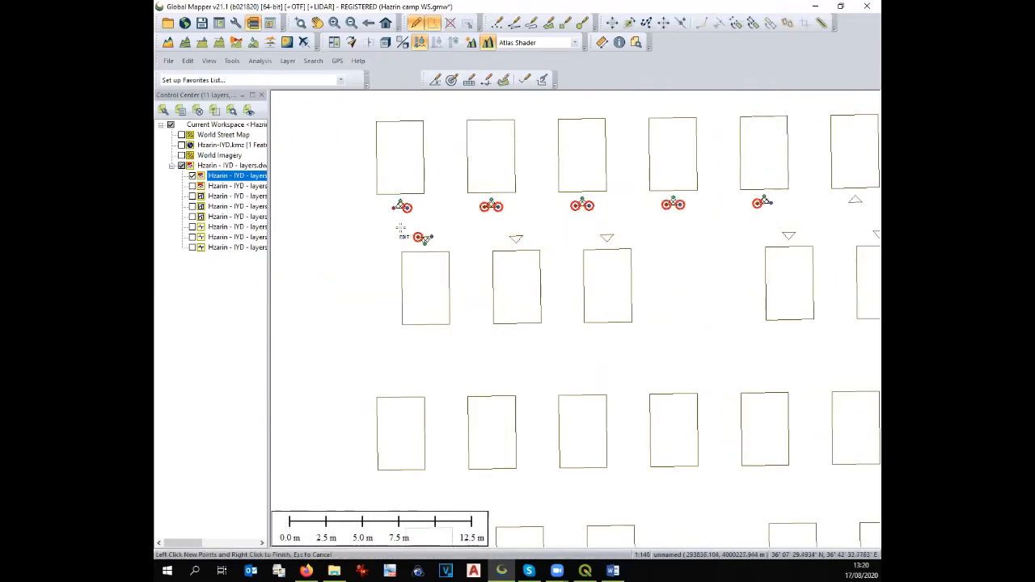
pyautogui.press('Delete')
# Step: Delete the triangles above the second, third and fourth tents of the central block's third row
pyautogui.click(474, 235)
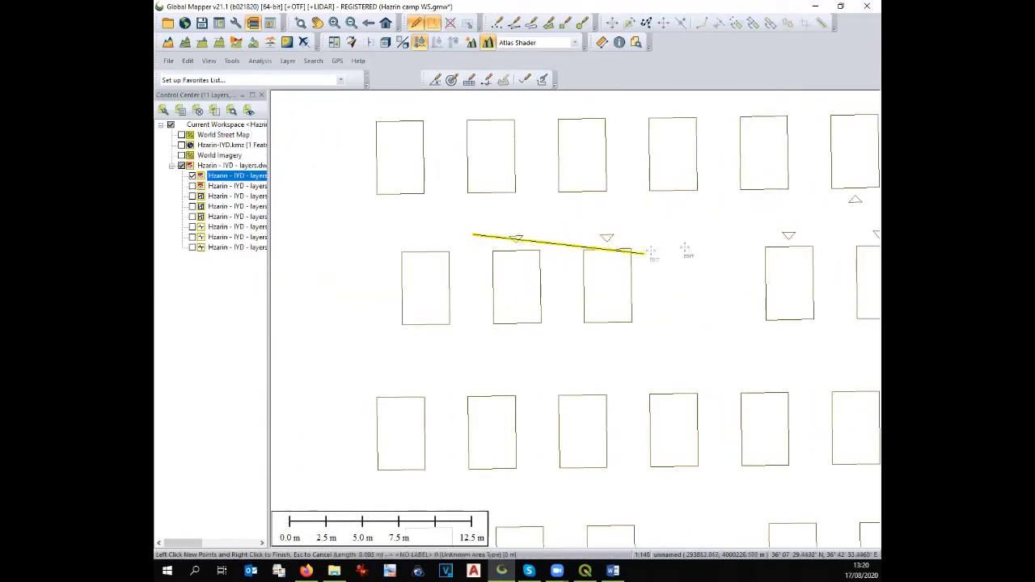
pyautogui.rightClick(811, 238)
pyautogui.press('Delete')
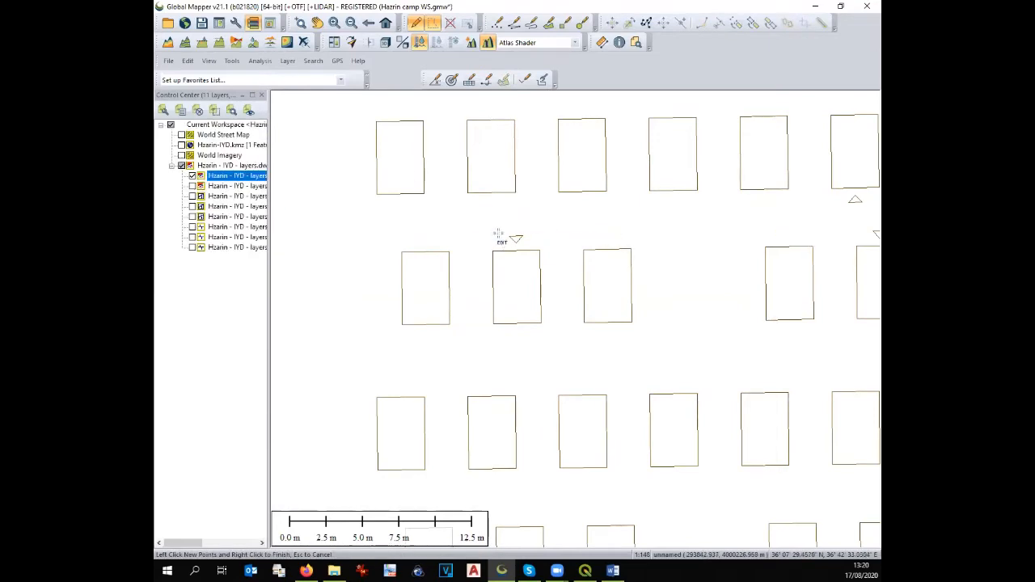
pyautogui.rightClick(516, 236)
# Step: Delete the next three triangles above the third row's eastern group and the one below the second row's easternmost tent
pyautogui.scroll(-3, 356, 231)
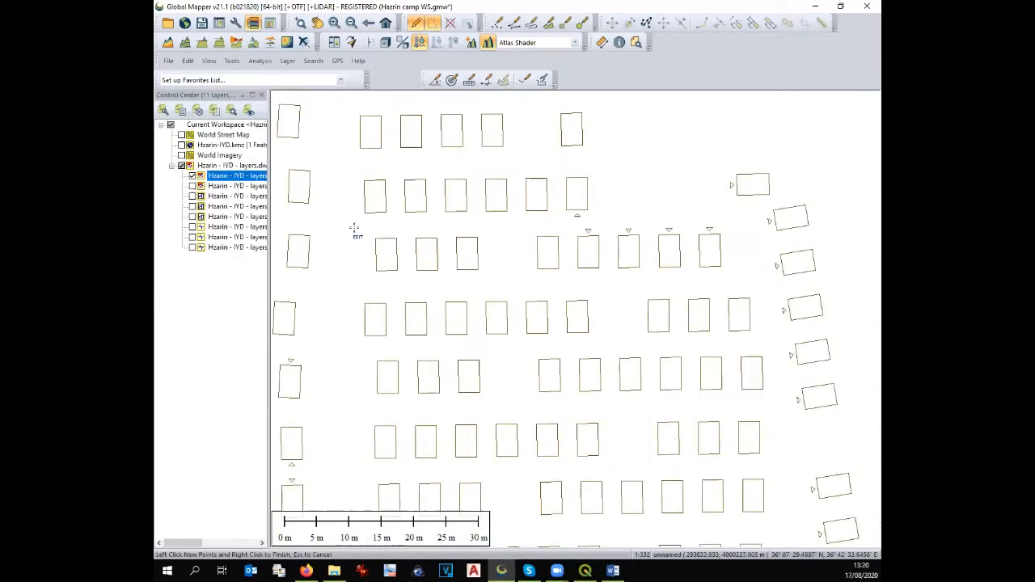
pyautogui.click(571, 213)
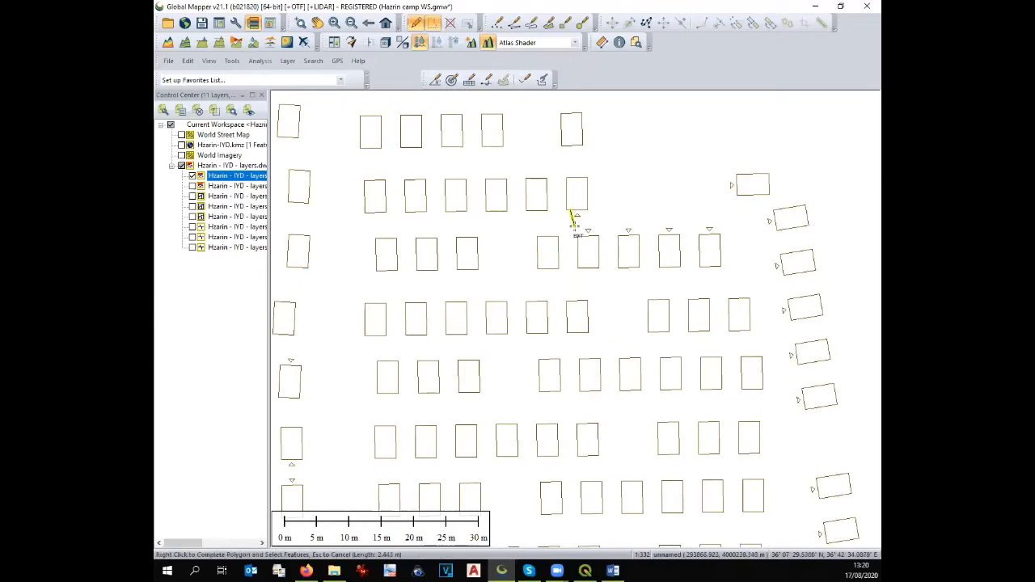
pyautogui.scroll(3, 572, 235)
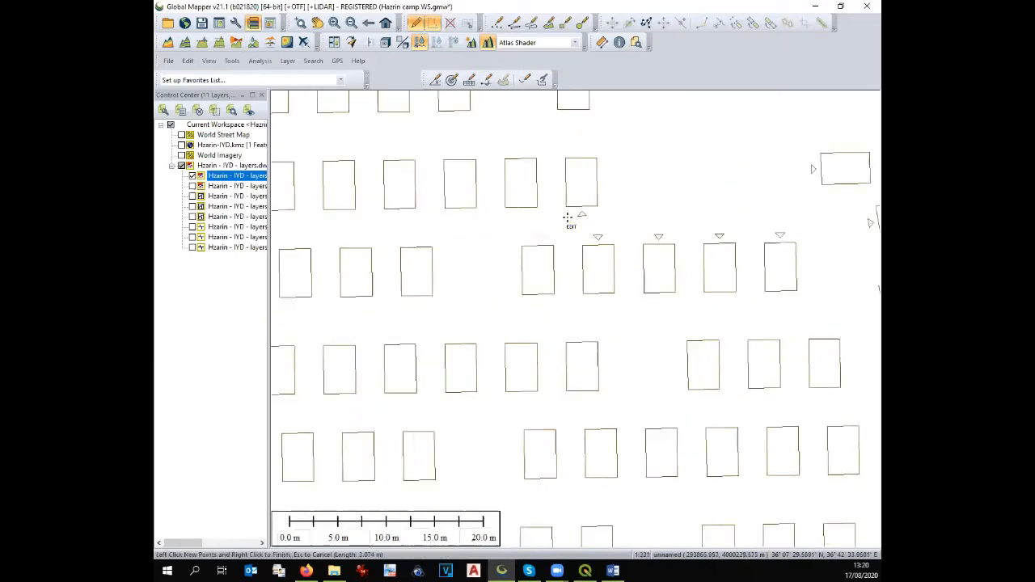
pyautogui.click(838, 230)
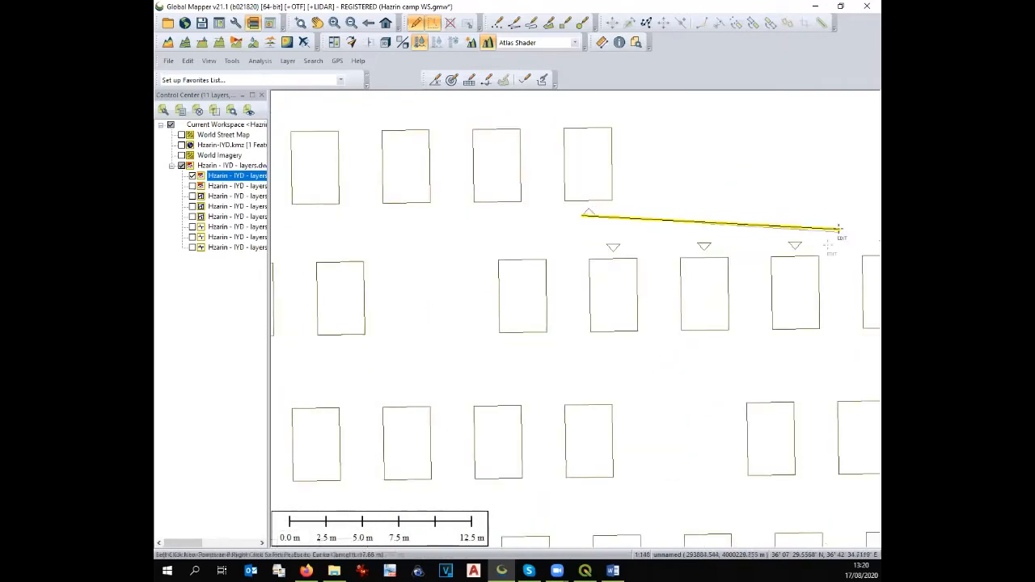
pyautogui.click(828, 244)
pyautogui.rightClick(571, 248)
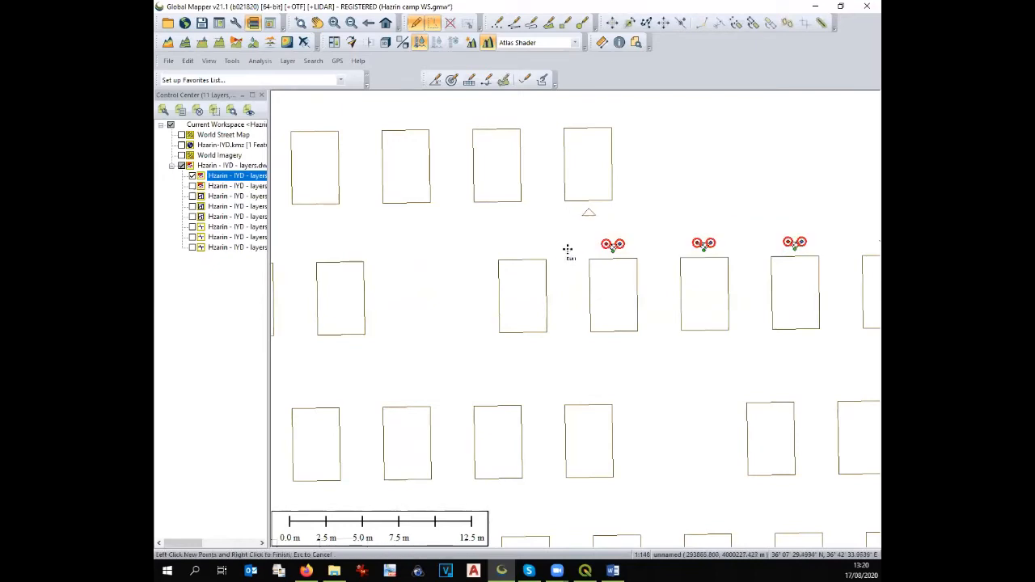
pyautogui.press('Delete')
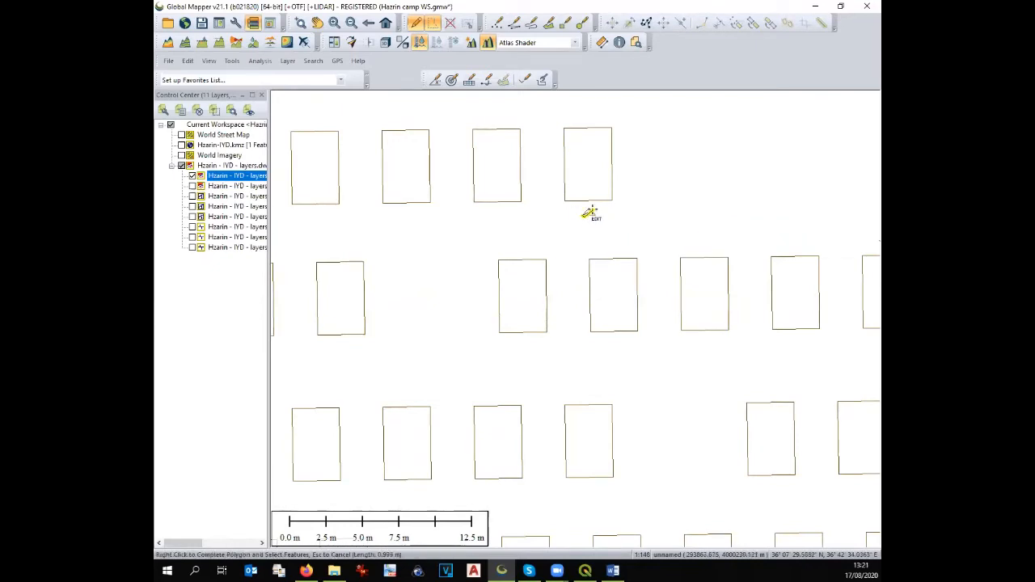
# Step: Delete the triangle beside the northernmost tent of the camp's eastern column
pyautogui.scroll(-3, 584, 215)
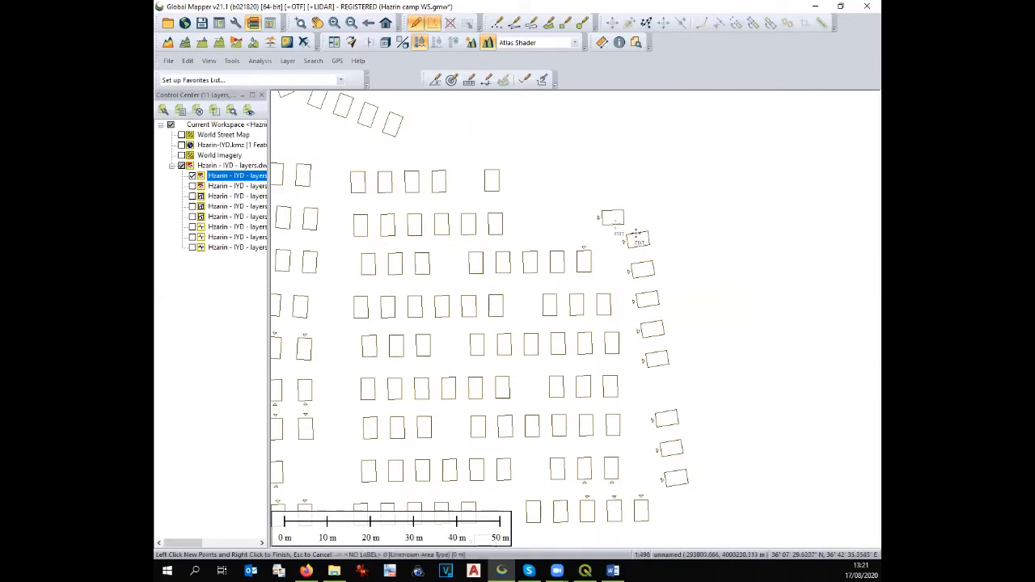
pyautogui.click(588, 209)
pyautogui.scroll(2, 582, 212)
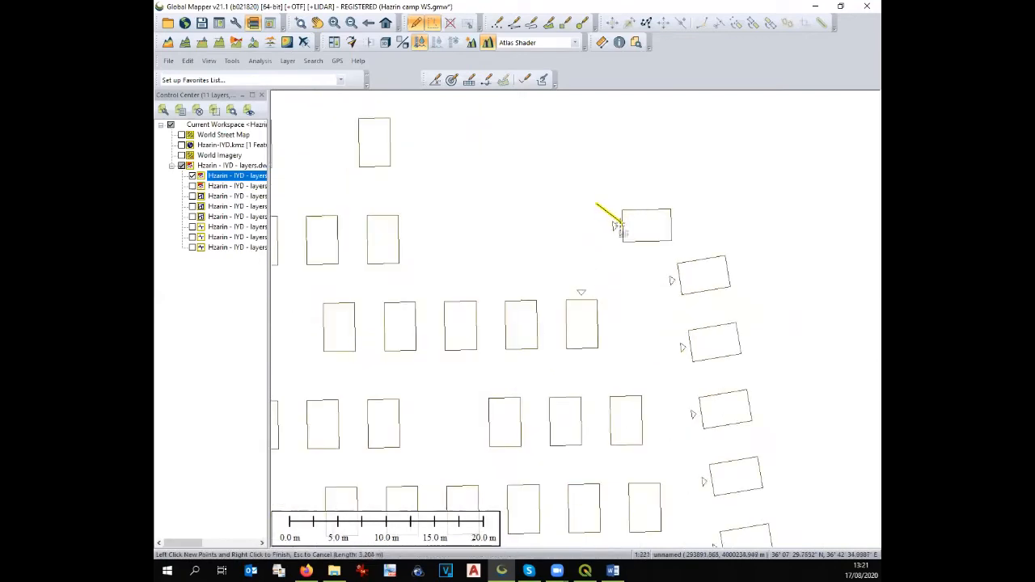
pyautogui.rightClick(616, 225)
# Step: Enclose the eight triangles beside the remaining tents of the eastern column in one long polygon and delete them
pyautogui.click(652, 271)
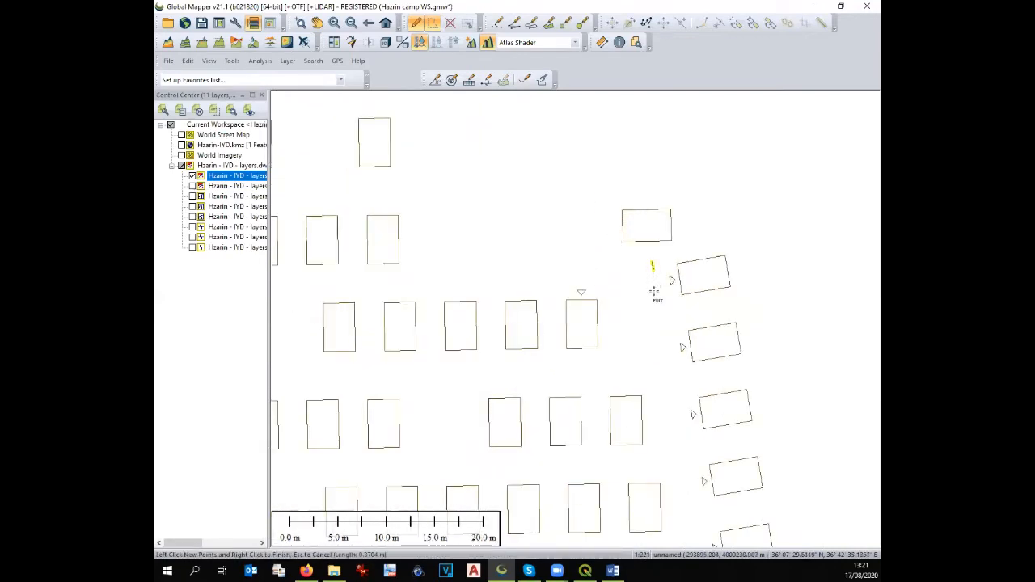
pyautogui.scroll(-3, 670, 428)
pyautogui.scroll(-3, 676, 438)
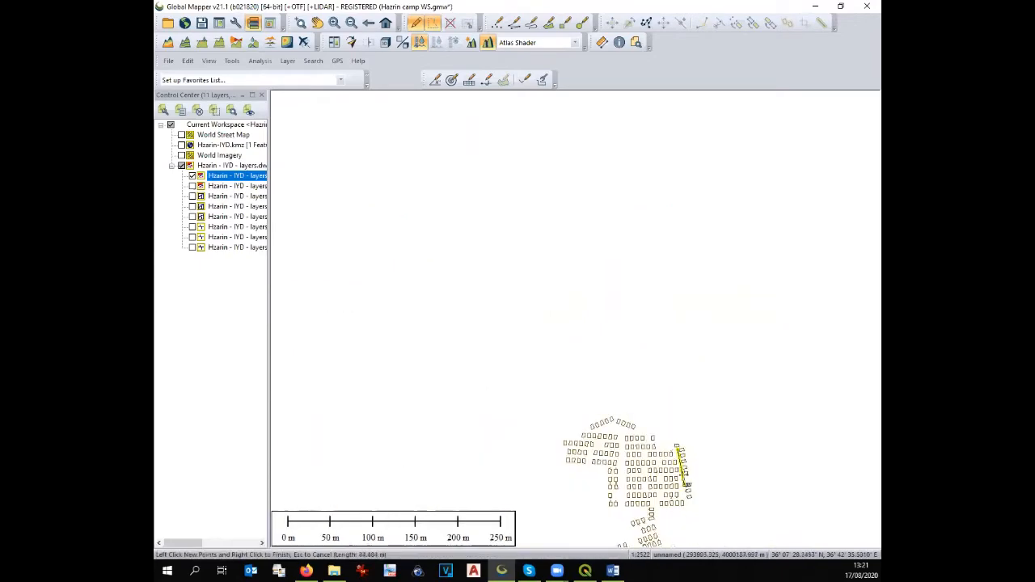
pyautogui.scroll(3, 689, 501)
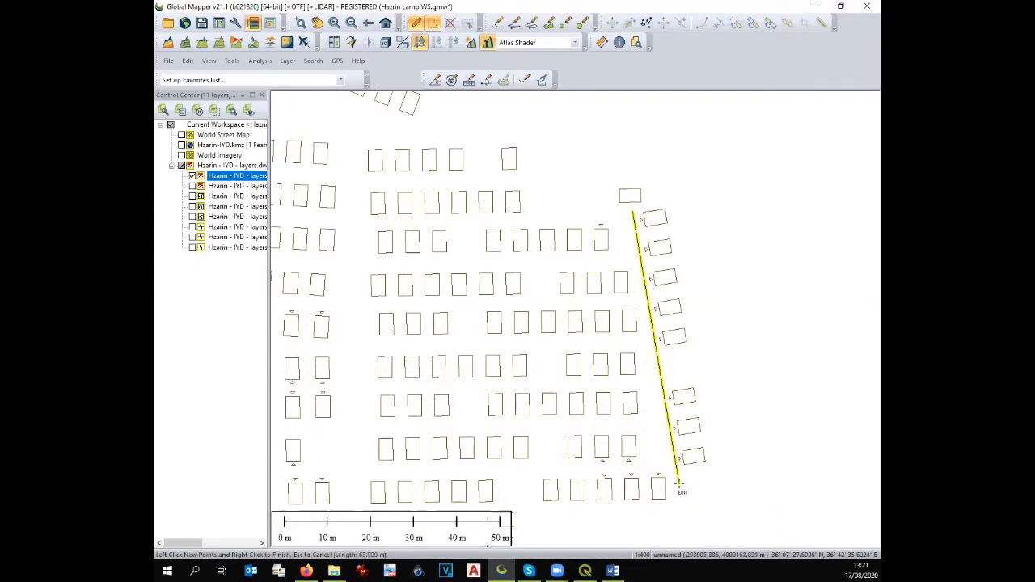
pyautogui.scroll(3, 686, 495)
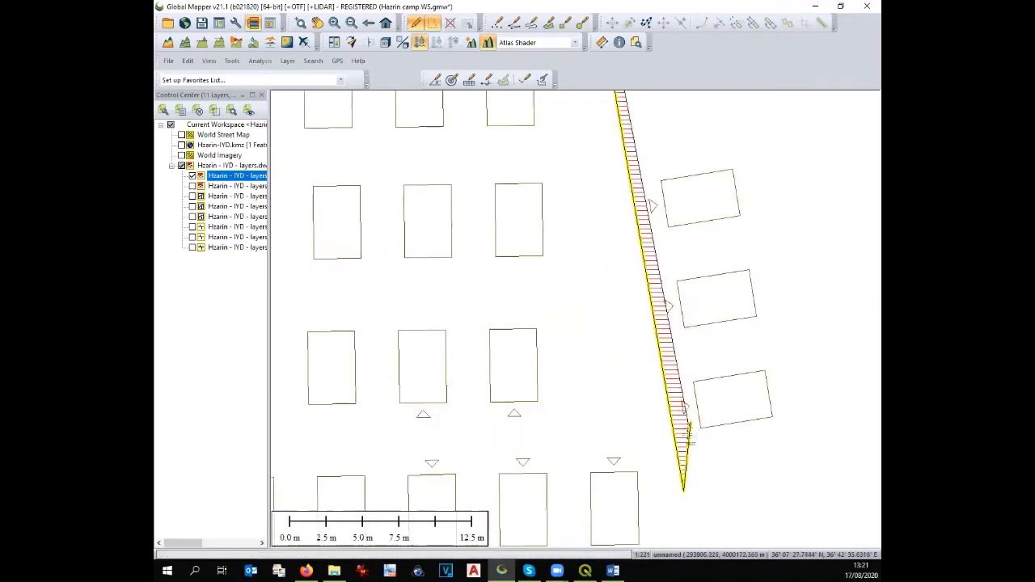
pyautogui.scroll(-3, 687, 422)
pyautogui.scroll(3, 658, 262)
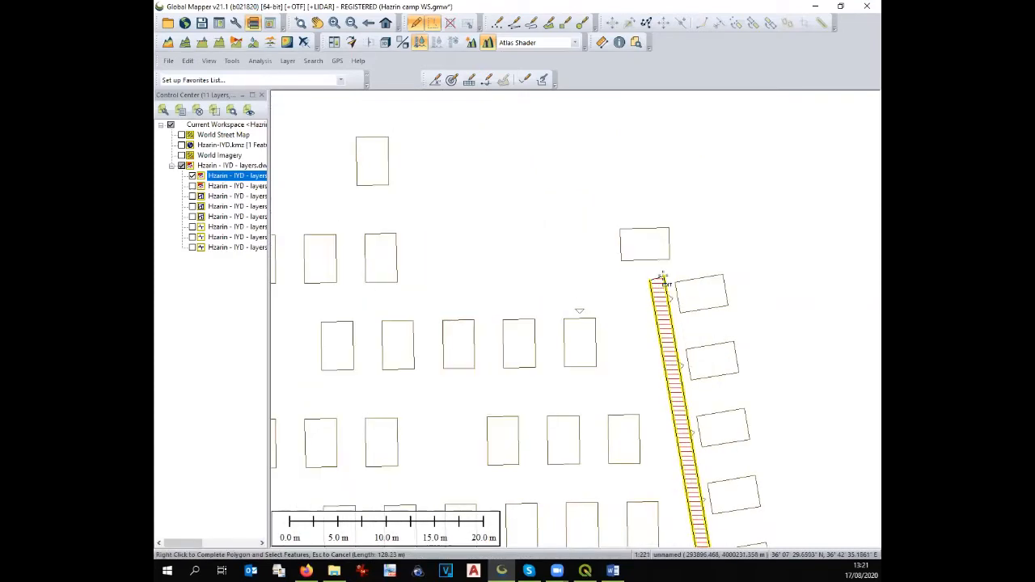
pyautogui.rightClick(668, 283)
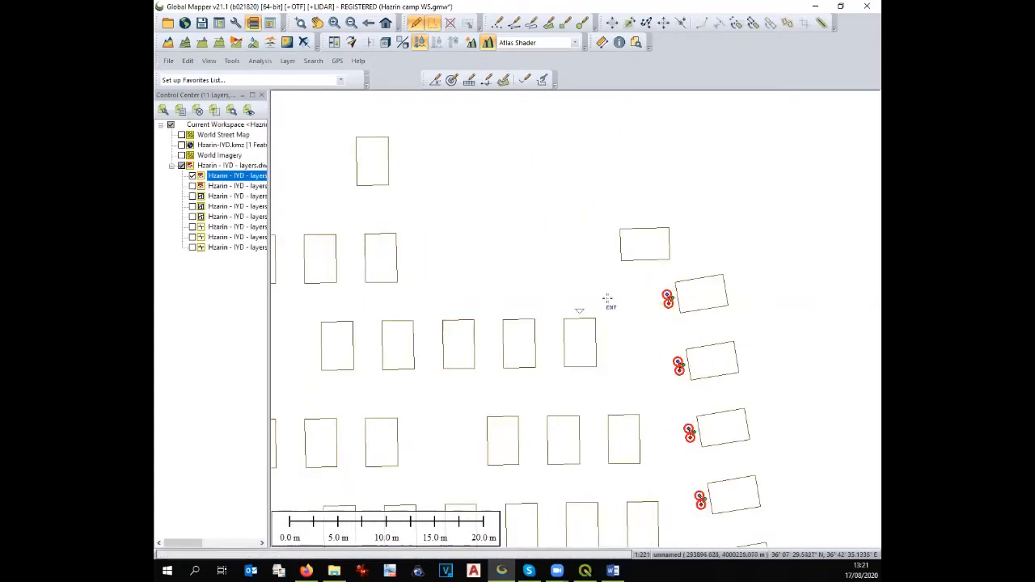
# Step: Delete the last triangle above the easternmost tent of the central block's third row
pyautogui.click(576, 312)
pyautogui.rightClick(581, 312)
pyautogui.scroll(-3, 619, 262)
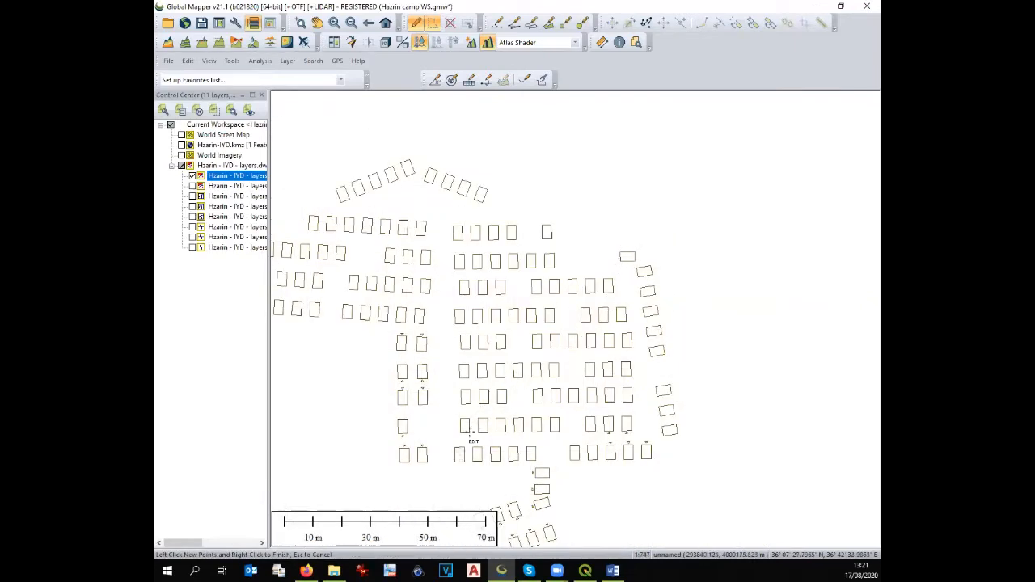
# Step: Select the two triangles above the first tent pair of the two-column group west of the central block and delete them
pyautogui.scroll(2, 388, 364)
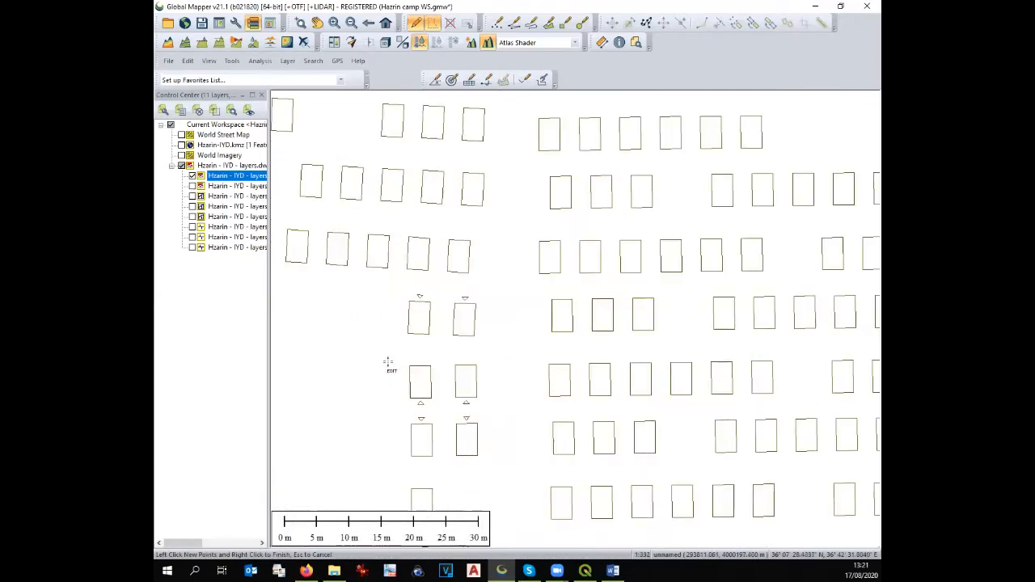
pyautogui.click(413, 297)
pyautogui.rightClick(414, 297)
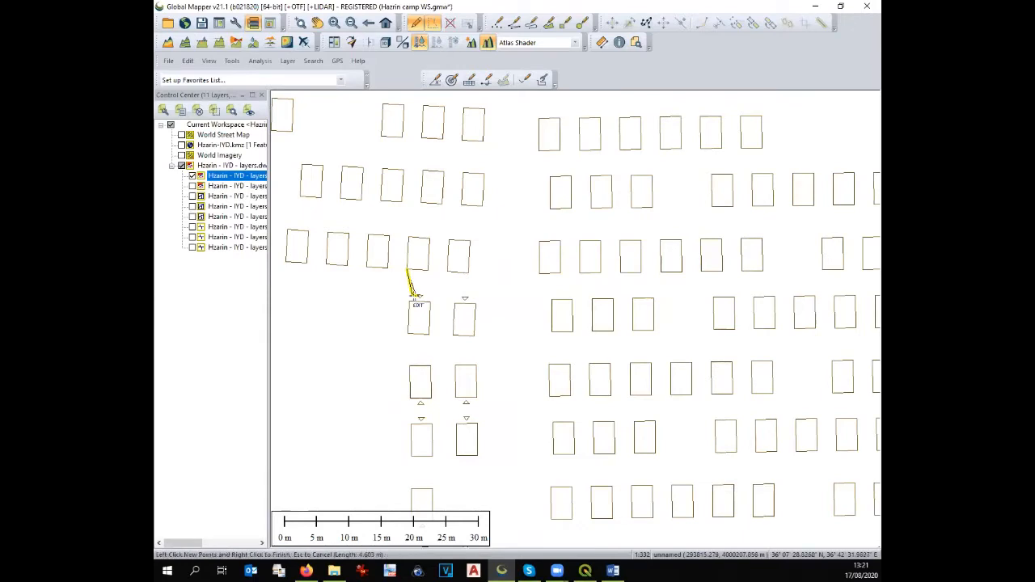
pyautogui.scroll(2, 414, 287)
pyautogui.click(550, 298)
pyautogui.rightClick(550, 299)
# Step: Enclose the four triangles between the second and third tent pairs of the two-column group in a polygon and delete them
pyautogui.scroll(-3, 550, 297)
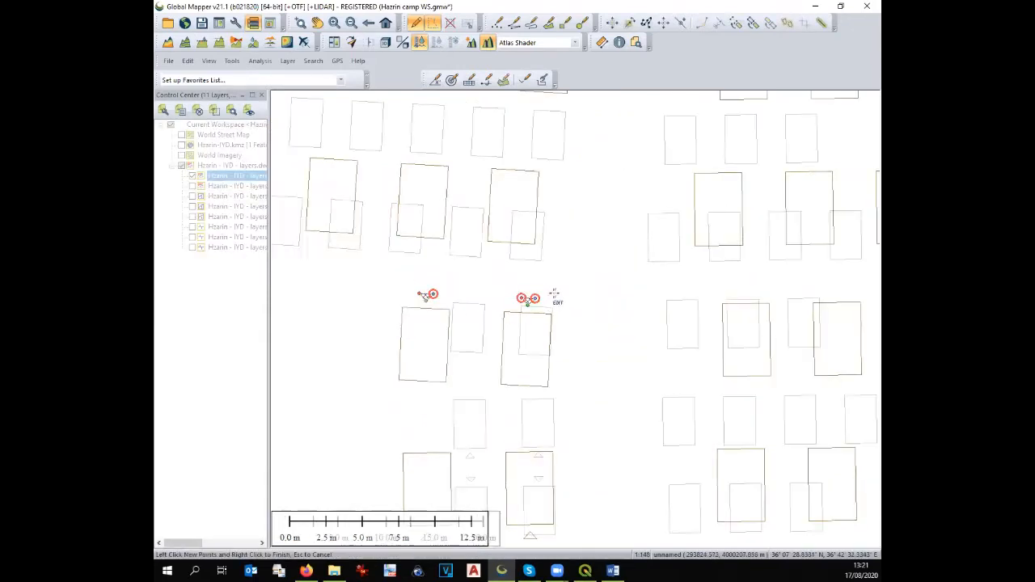
pyautogui.scroll(3, 490, 365)
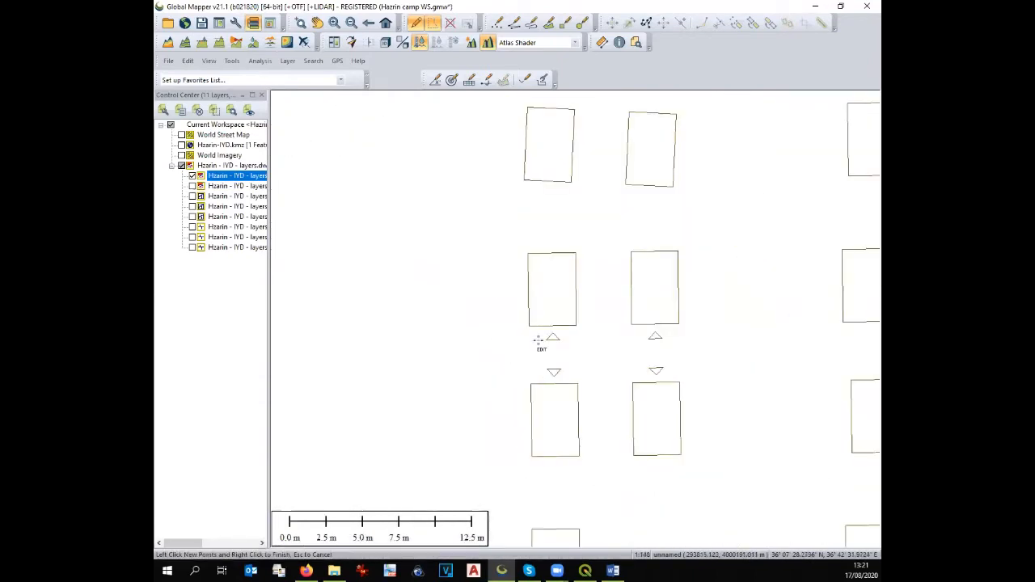
pyautogui.click(551, 337)
pyautogui.click(666, 335)
pyautogui.click(670, 372)
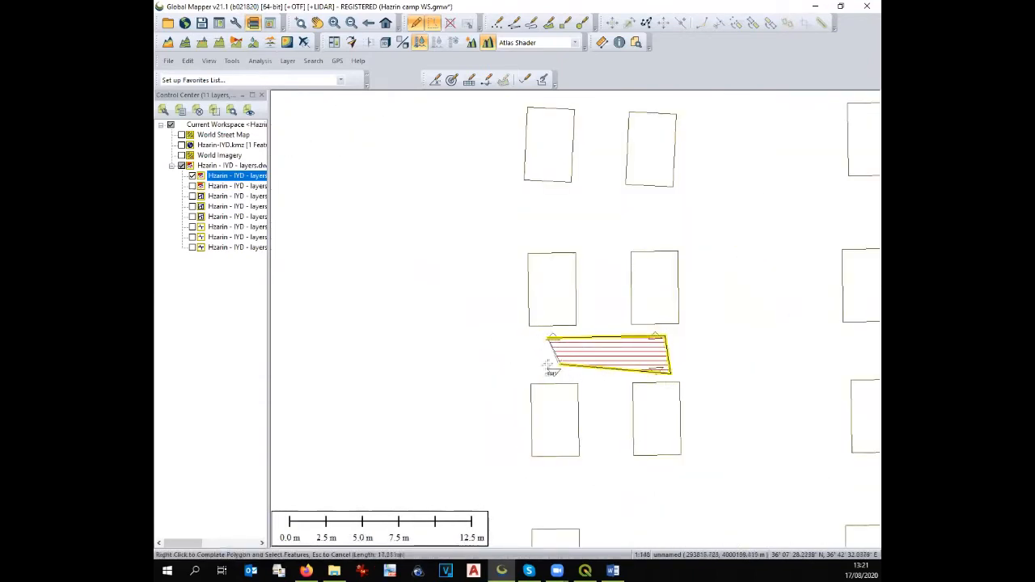
pyautogui.rightClick(543, 372)
pyautogui.press('Delete')
# Step: Enclose the three triangles between the lone fourth-row tent and the last tent pair of the two-column group in a polygon and delete them
pyautogui.scroll(-2, 502, 326)
pyautogui.scroll(-3, 491, 318)
pyautogui.scroll(3, 493, 369)
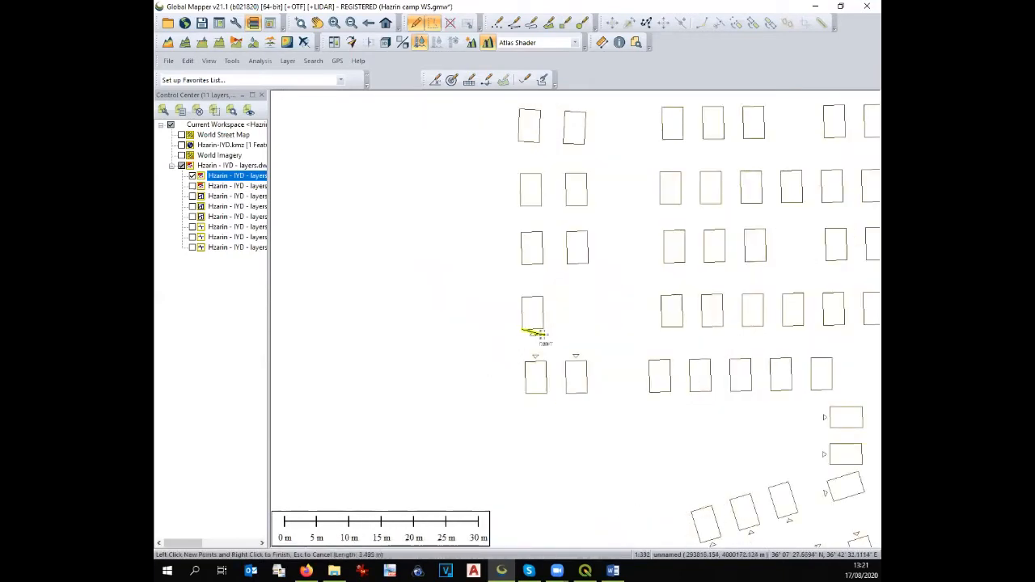
pyautogui.rightClick(484, 339)
pyautogui.click(493, 354)
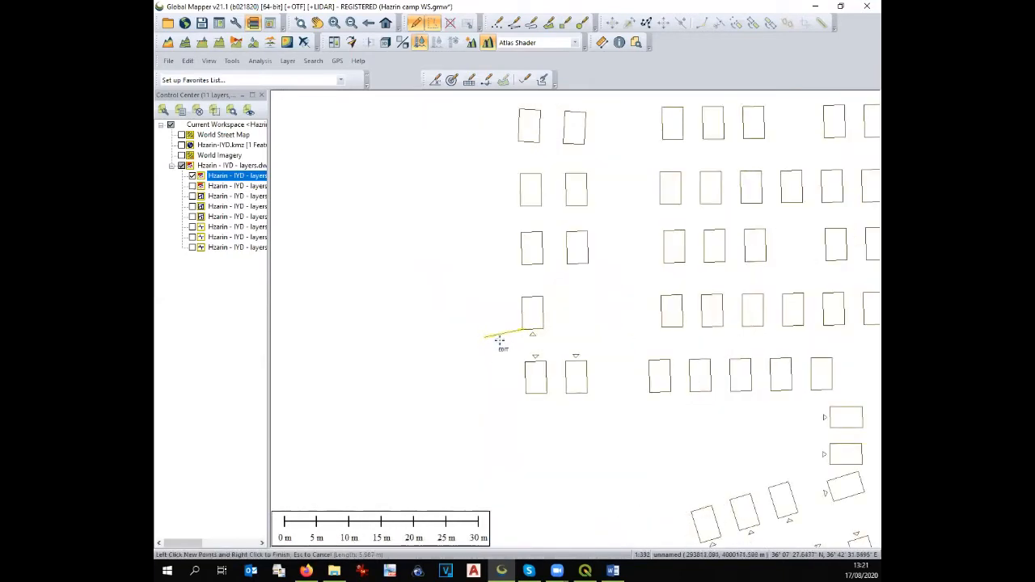
pyautogui.click(536, 333)
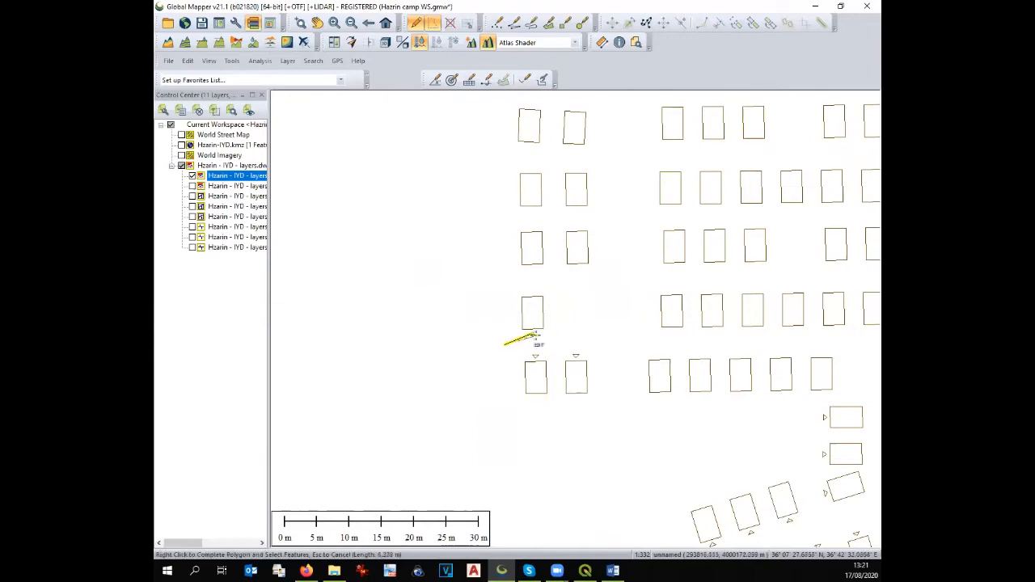
pyautogui.click(594, 356)
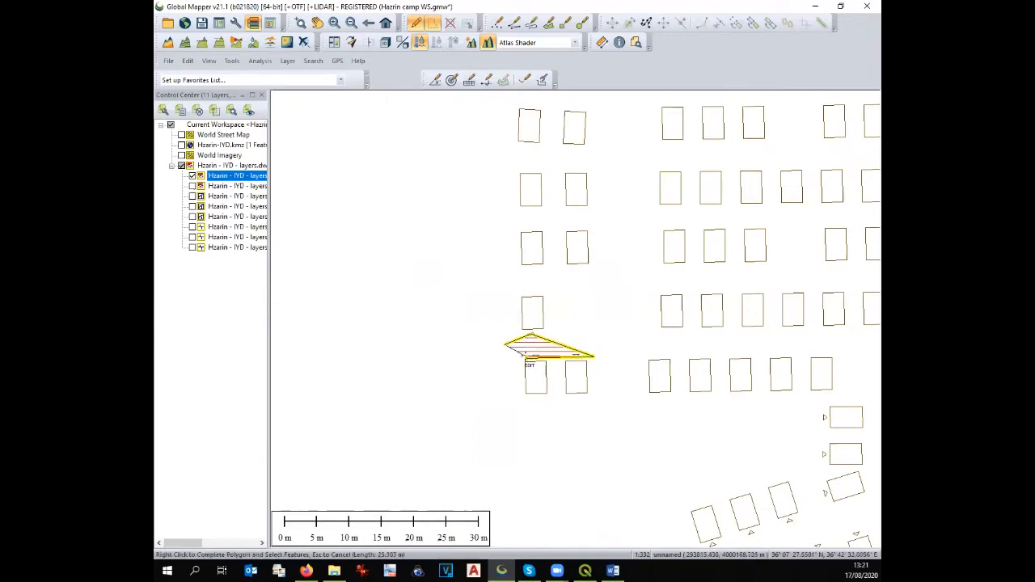
pyautogui.rightClick(524, 354)
# Step: Enclose the triangles beside the tents just south of the central block in a selection polygon and delete them
pyautogui.scroll(-2, 458, 316)
pyautogui.scroll(1, 708, 321)
pyautogui.scroll(3, 409, 375)
pyautogui.click(409, 373)
pyautogui.click(425, 419)
pyautogui.scroll(-3, 422, 416)
pyautogui.scroll(3, 624, 361)
pyautogui.click(616, 349)
pyautogui.rightClick(611, 313)
# Step: Enclose the next group of triangles in the slanted southern block in one long polygon and delete them
pyautogui.scroll(-4, 612, 315)
pyautogui.scroll(4, 498, 458)
pyautogui.click(408, 350)
pyautogui.click(415, 376)
pyautogui.scroll(4, 602, 315)
pyautogui.scroll(-6, 547, 351)
pyautogui.click(823, 256)
pyautogui.click(825, 275)
pyautogui.rightClick(459, 387)
pyautogui.press('Delete')
# Step: Select the triangles between the following slanted tent rows of the southern block with a long narrow polygon and delete them
pyautogui.click(465, 363)
pyautogui.press('Escape')
pyautogui.scroll(4, 477, 371)
pyautogui.click(447, 340)
pyautogui.click(450, 348)
pyautogui.scroll(-1, 764, 257)
pyautogui.click(812, 206)
pyautogui.click(811, 228)
pyautogui.rightClick(485, 336)
pyautogui.press('Delete')
# Step: Continue down the southern block, enclosing the triangles across its western and eastern tent groups in a polygon and deleting them
pyautogui.scroll(-5, 509, 377)
pyautogui.scroll(5, 561, 483)
pyautogui.click(397, 312)
pyautogui.scroll(-4, 852, 194)
pyautogui.click(851, 209)
pyautogui.rightClick(566, 303)
pyautogui.press('Delete')
pyautogui.click(571, 289)
pyautogui.press('Escape')
# Step: Enclose another group of remaining triangles in the southern block with a small polygon and delete them
pyautogui.scroll(4, 654, 344)
pyautogui.click(654, 338)
pyautogui.click(653, 357)
pyautogui.scroll(-4, 653, 361)
pyautogui.scroll(5, 781, 334)
pyautogui.click(632, 245)
pyautogui.click(650, 284)
pyautogui.rightClick(635, 244)
pyautogui.press('Delete')
# Step: Select the next remaining triangles toward the lower rows of the southern block with a polygon and delete them
pyautogui.scroll(-4, 635, 258)
pyautogui.click(662, 249)
pyautogui.click(662, 270)
pyautogui.scroll(4, 468, 336)
pyautogui.rightClick(513, 321)
pyautogui.press('Delete')
pyautogui.scroll(-5, 400, 300)
pyautogui.scroll(2, 496, 354)
pyautogui.click(504, 340)
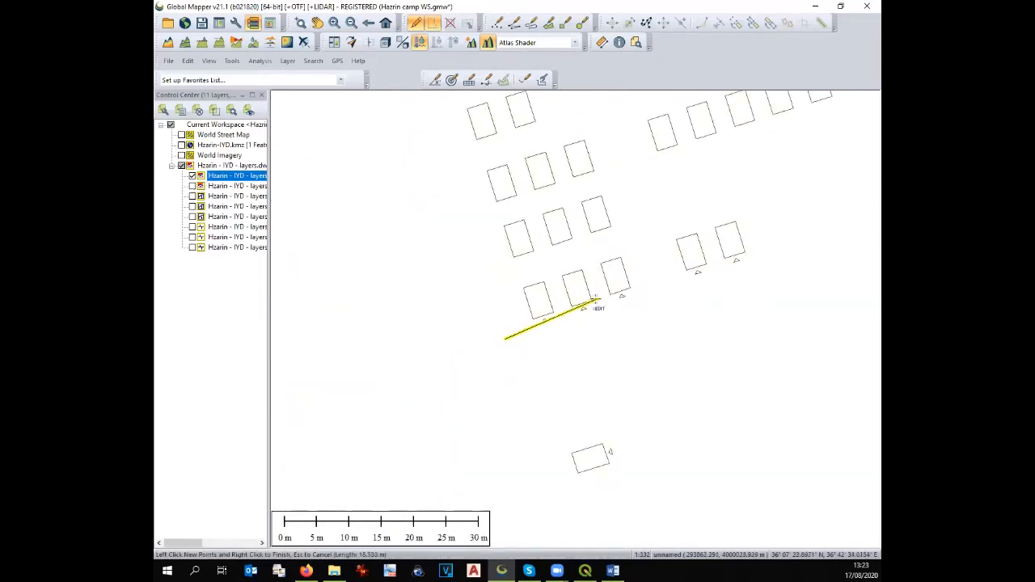
pyautogui.click(550, 310)
pyautogui.scroll(-3, 553, 369)
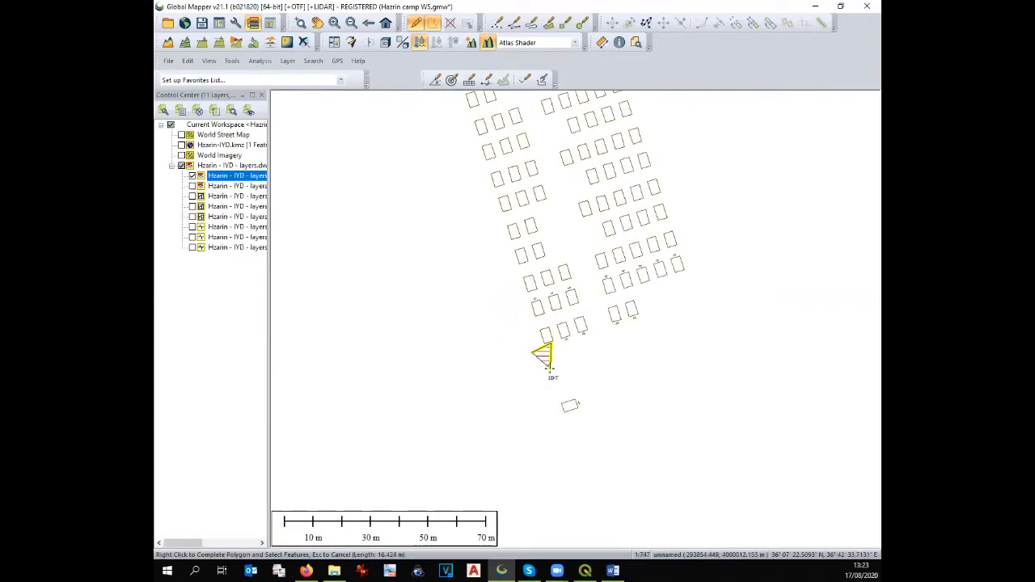
pyautogui.scroll(1, 541, 309)
pyautogui.scroll(-1, 430, 327)
pyautogui.press('Escape')
# Step: Enclose the eight triangles above the second-to-last western tent row and the last five-tent eastern row in one polygon and delete them
pyautogui.scroll(2, 488, 330)
pyautogui.click(450, 336)
pyautogui.click(451, 350)
pyautogui.click(616, 304)
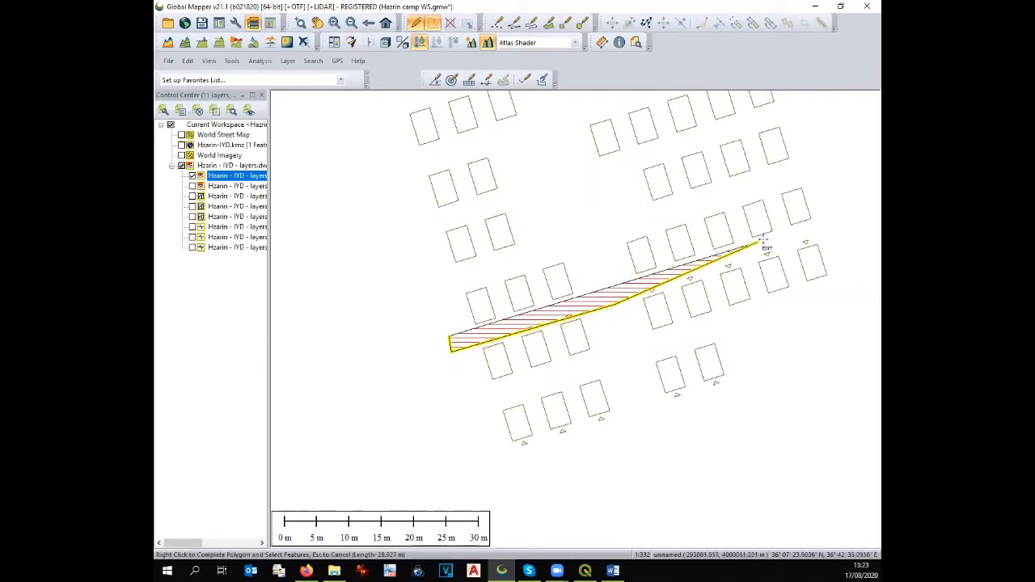
pyautogui.rightClick(814, 238)
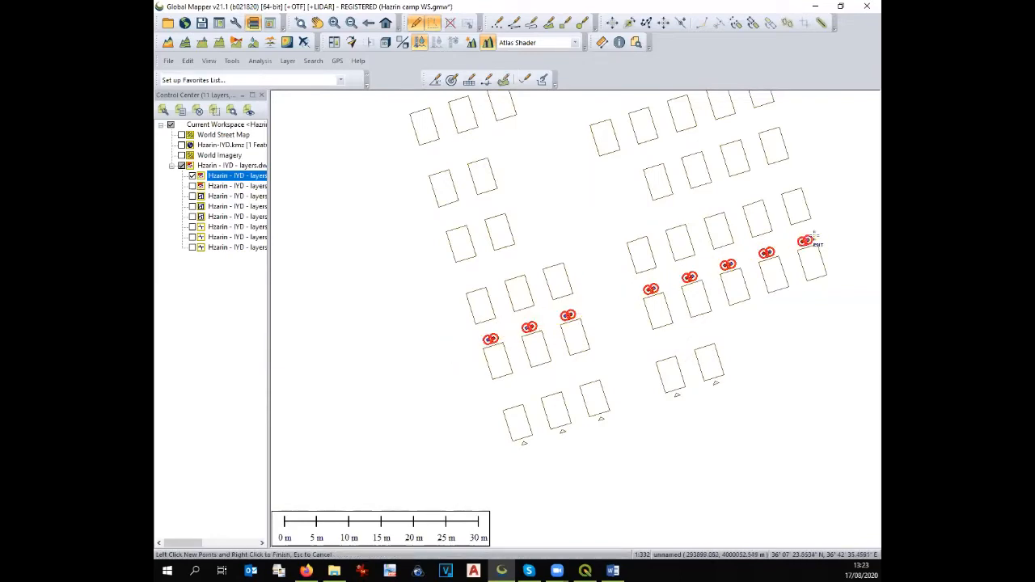
pyautogui.press('Escape')
# Step: Enclose the four triangles below the last three-tent row and the first tent of the neighbouring pair in a polygon and delete them
pyautogui.scroll(2, 548, 477)
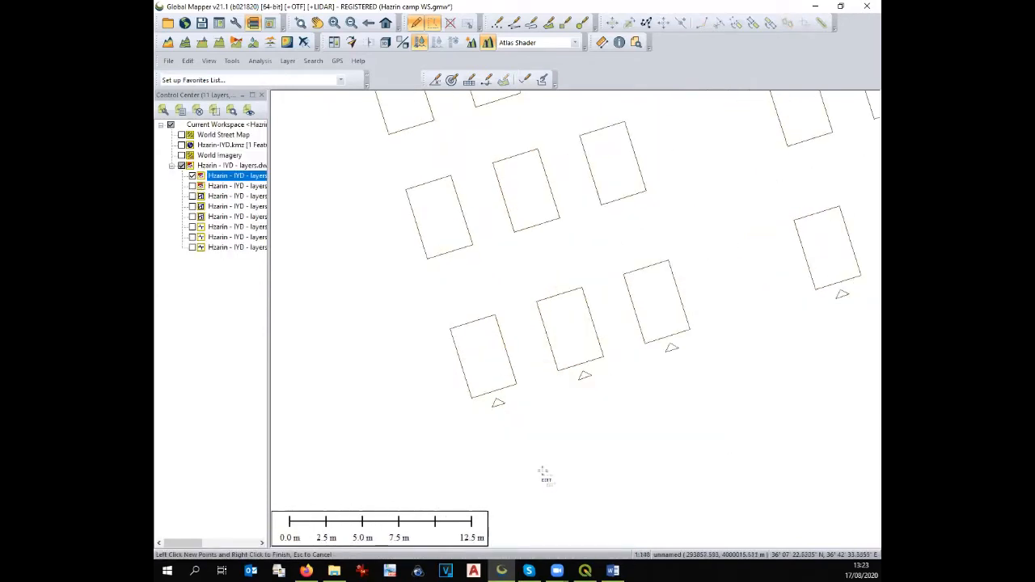
pyautogui.click(493, 407)
pyautogui.click(494, 421)
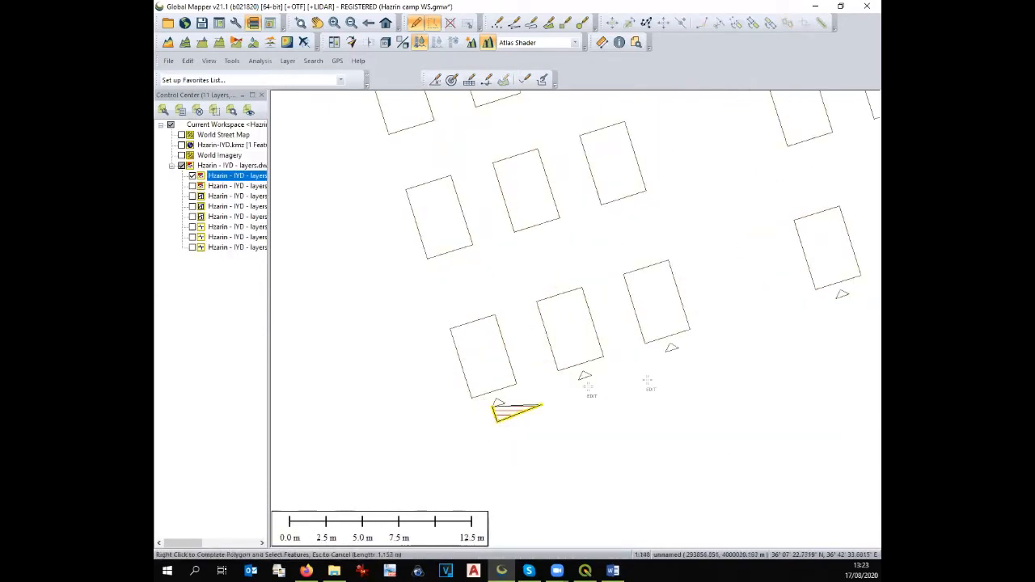
pyautogui.rightClick(856, 295)
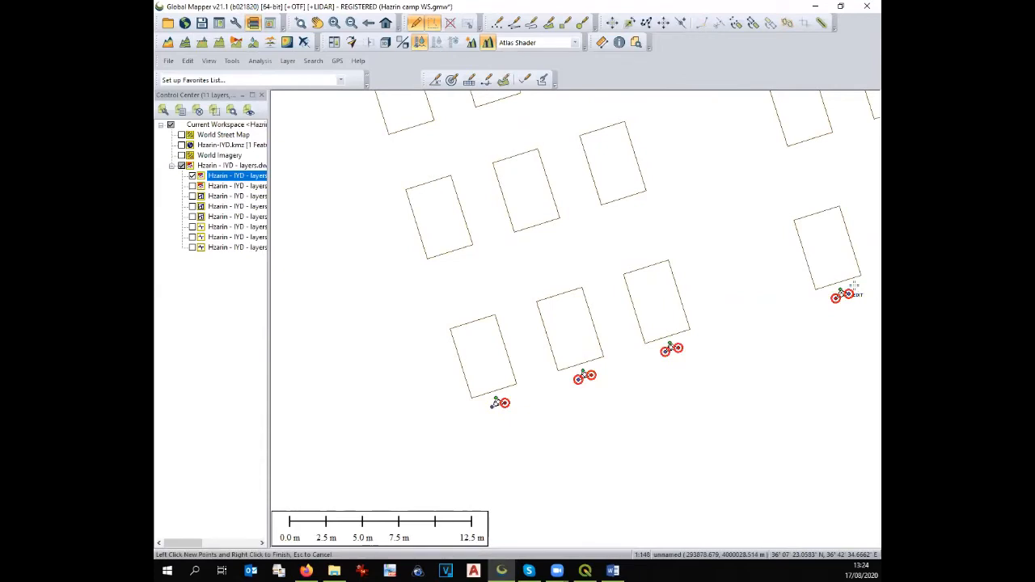
pyautogui.press('Escape')
# Step: Select the triangle below the eastern tent of the southernmost pair and delete it
pyautogui.scroll(-3, 707, 462)
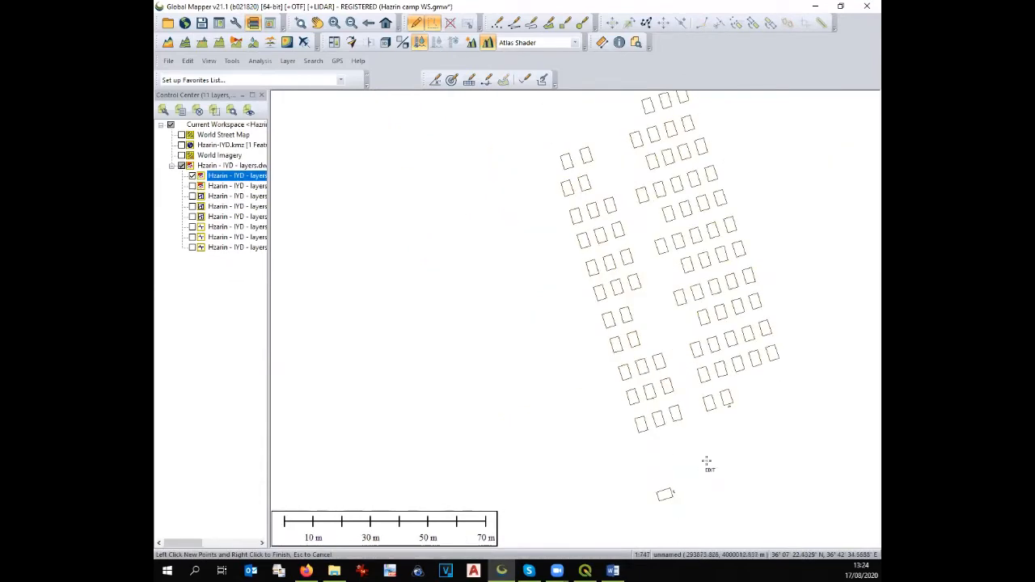
pyautogui.scroll(1, 731, 399)
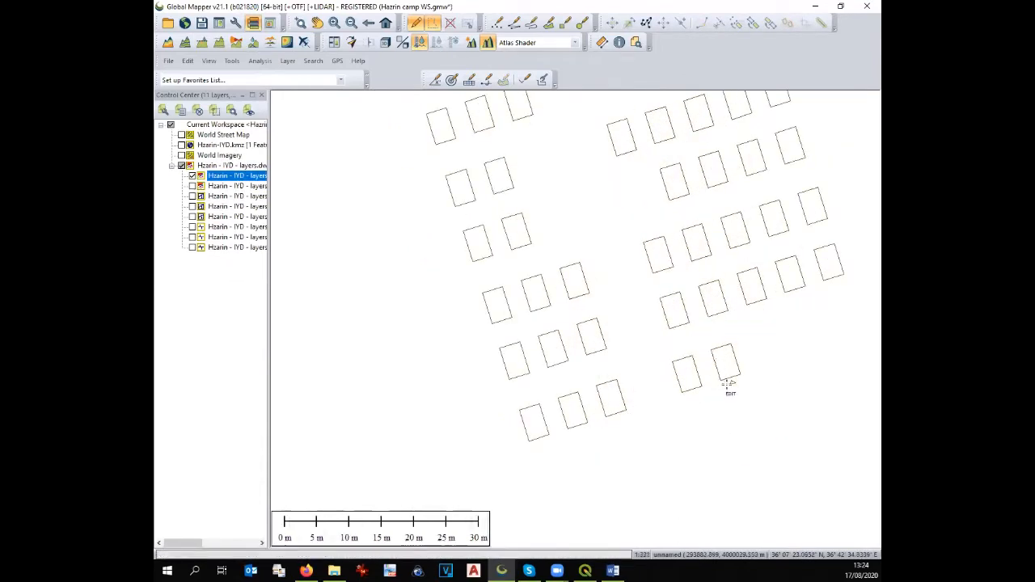
pyautogui.scroll(2, 725, 381)
pyautogui.click(755, 371)
pyautogui.press('Escape')
pyautogui.press('Escape')
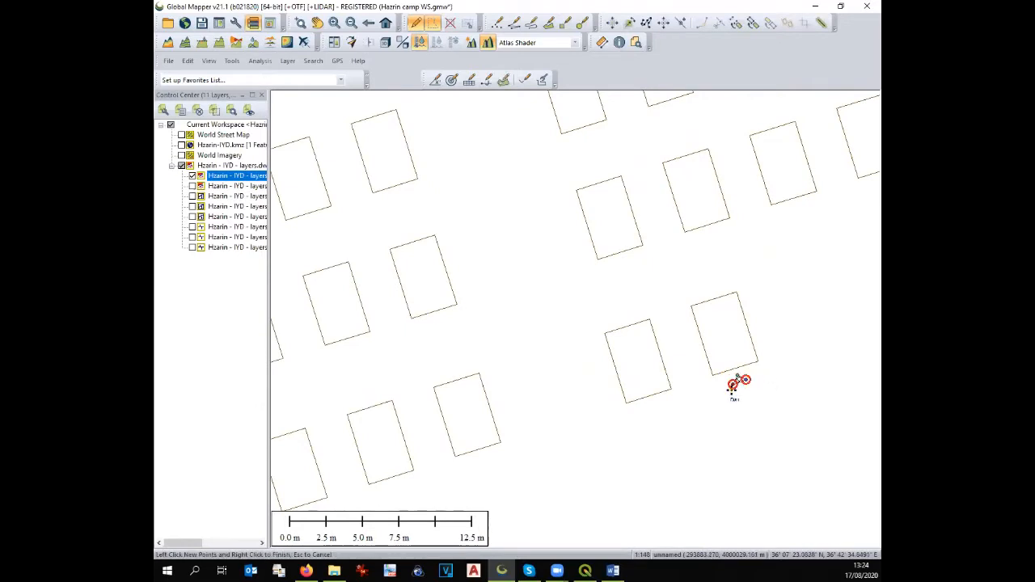
# Step: Select the last triangle beside the isolated southernmost tent and delete it
pyautogui.scroll(-5, 731, 390)
pyautogui.scroll(1, 590, 456)
pyautogui.scroll(2, 601, 400)
pyautogui.click(595, 451)
pyautogui.press('Escape')
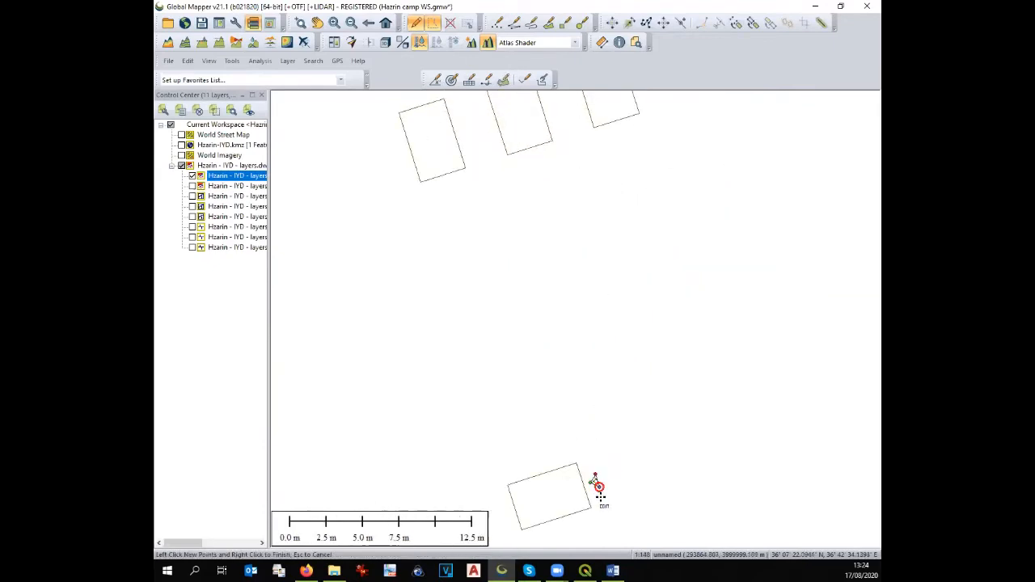
pyautogui.scroll(-4, 604, 433)
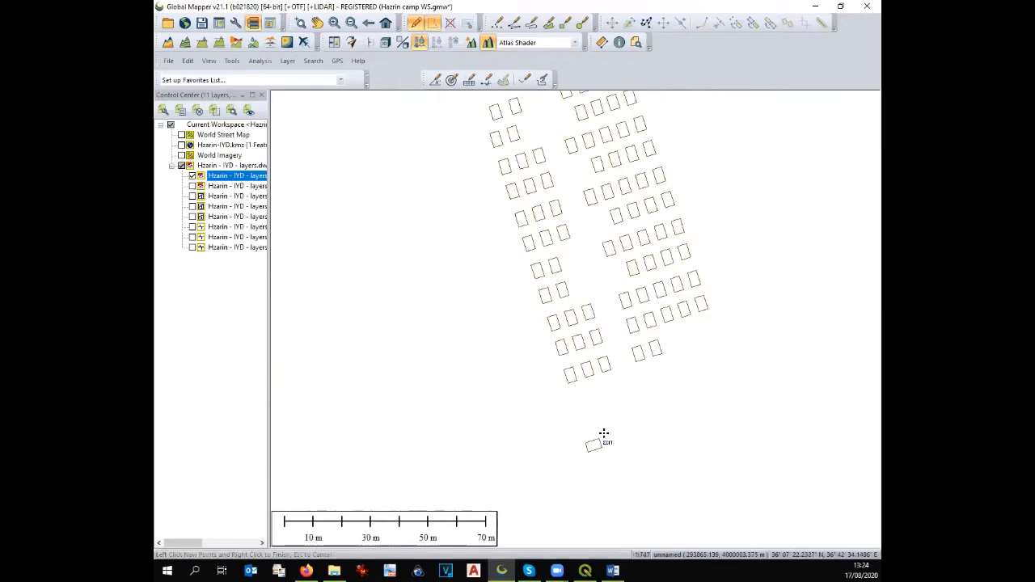
pyautogui.scroll(-1, 604, 434)
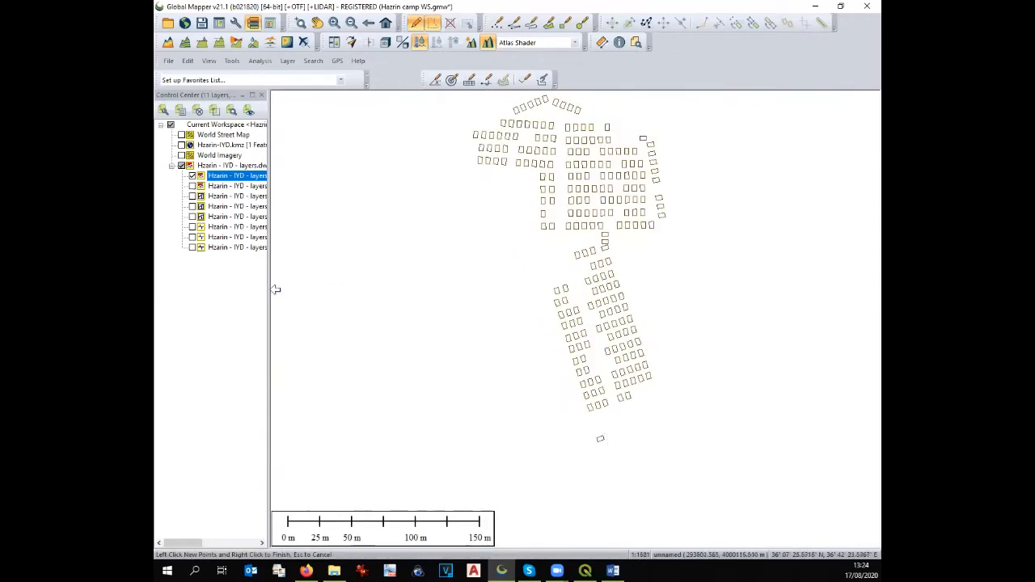
# Step: Widen the layer list to read the full sub-layer names and hide sub-layer 0
pyautogui.moveTo(268, 288); pyautogui.dragTo(385, 302)
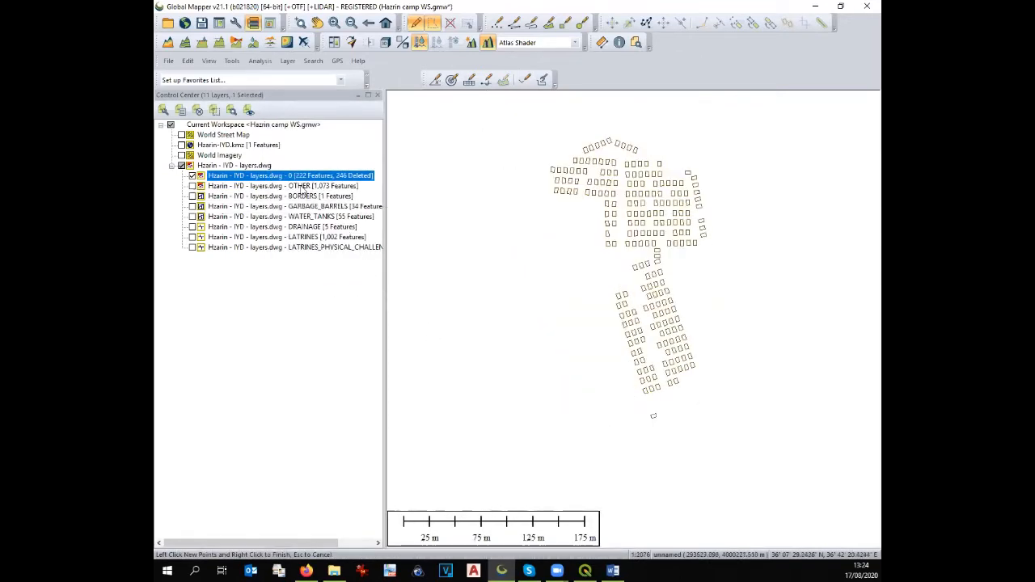
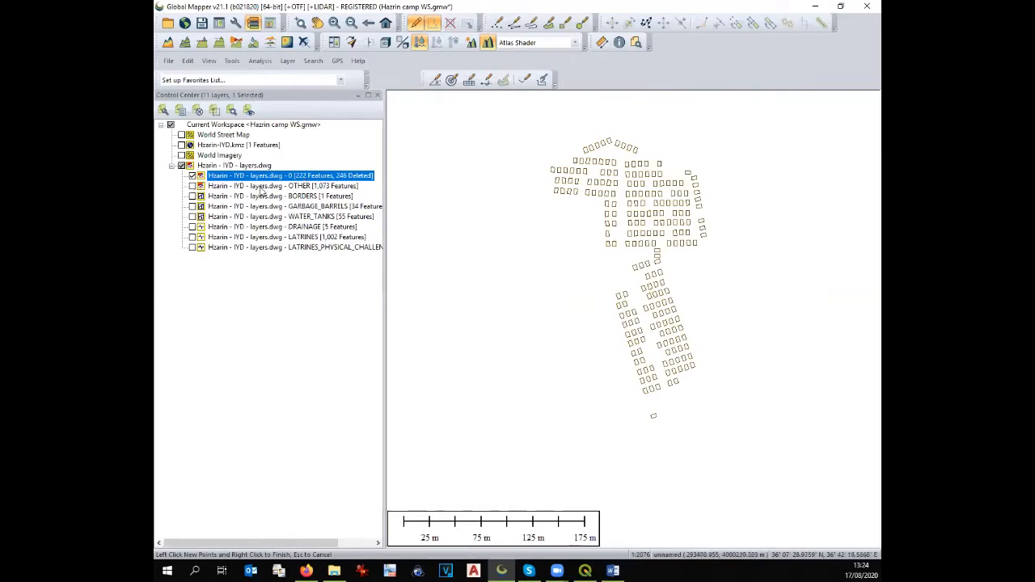
pyautogui.click(250, 187)
pyautogui.click(192, 175)
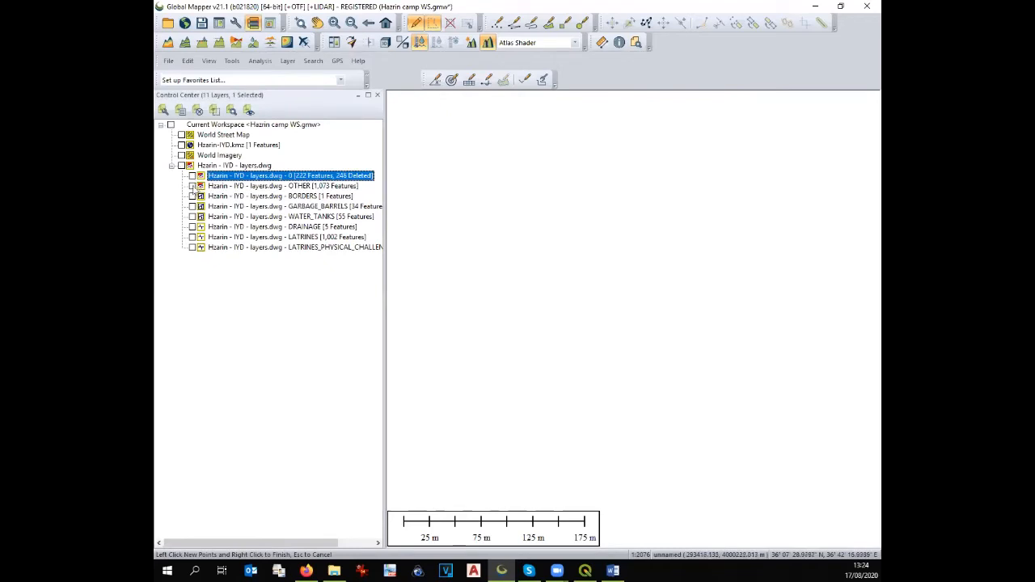
# Step: Examine the OTHER, GARBAGE_BARRELS, WATER_TANKS and DRAINAGE sub-layers by showing them on the map, and hide them all again
pyautogui.click(192, 186)
pyautogui.click(192, 186)
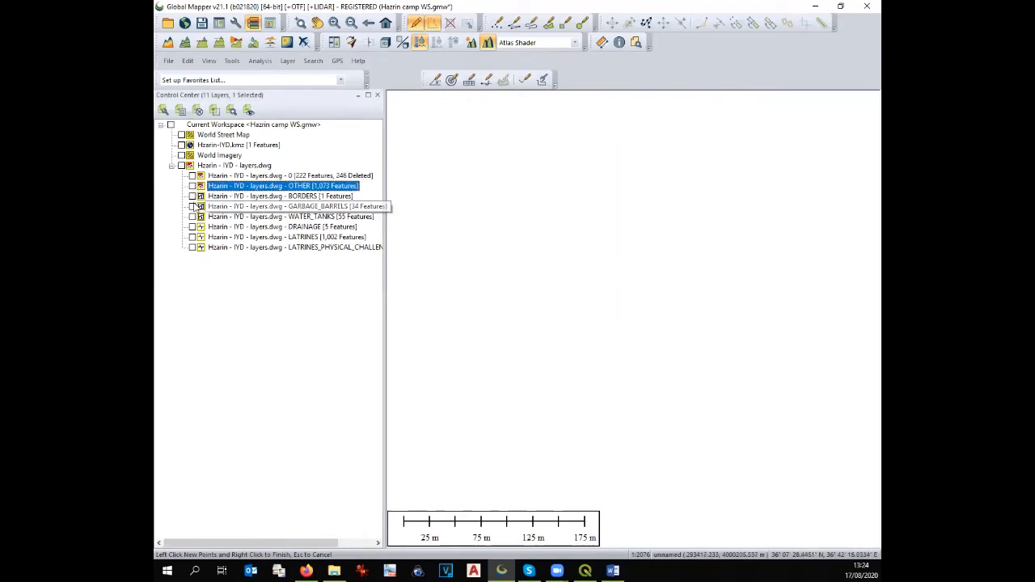
pyautogui.click(193, 207)
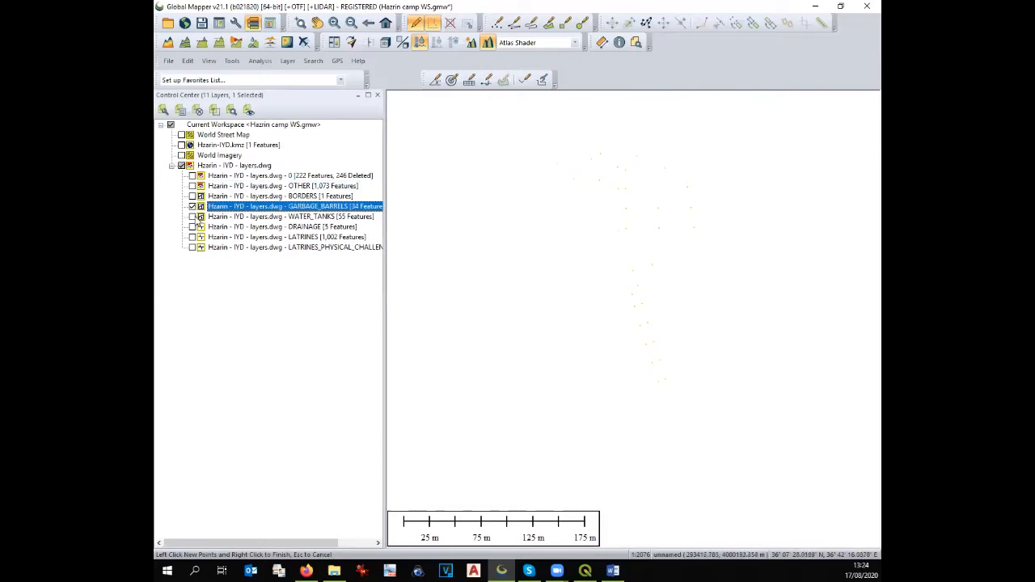
pyautogui.click(192, 217)
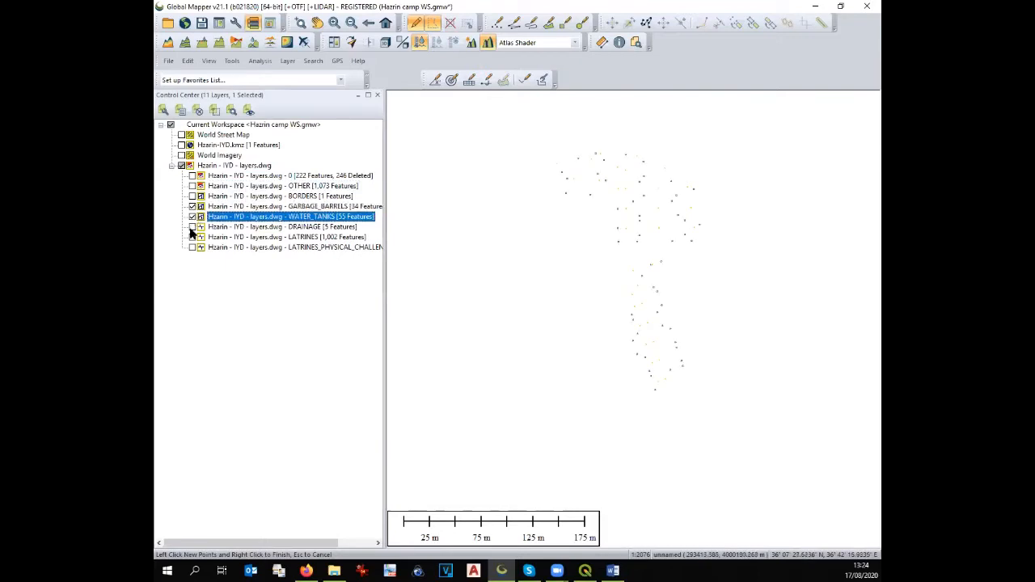
pyautogui.click(193, 227)
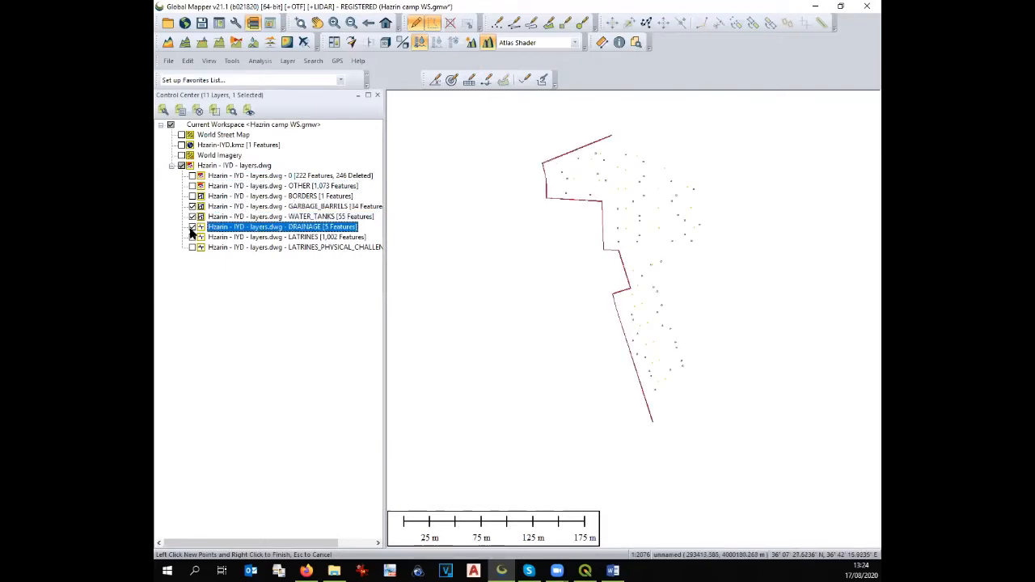
pyautogui.click(192, 217)
pyautogui.click(193, 207)
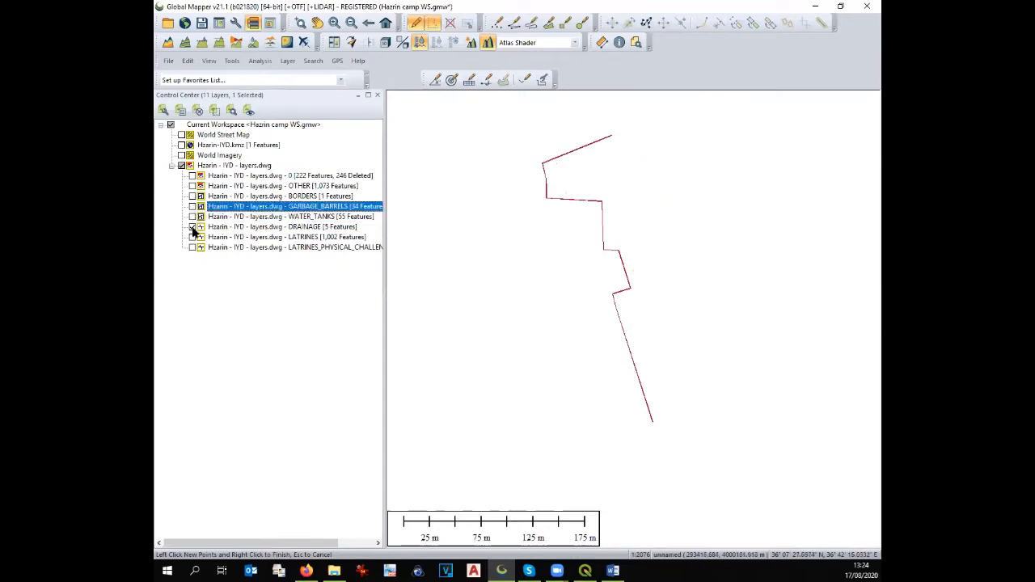
pyautogui.click(192, 228)
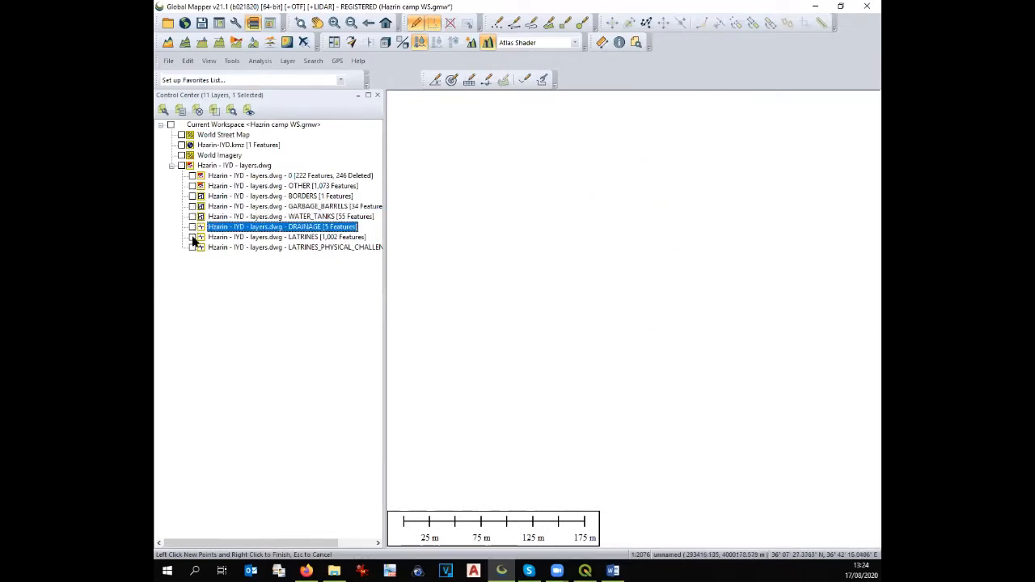
# Step: Display only the LATRINES sub-layer and examine how its cyan and pink hatched squares are drawn
pyautogui.click(193, 238)
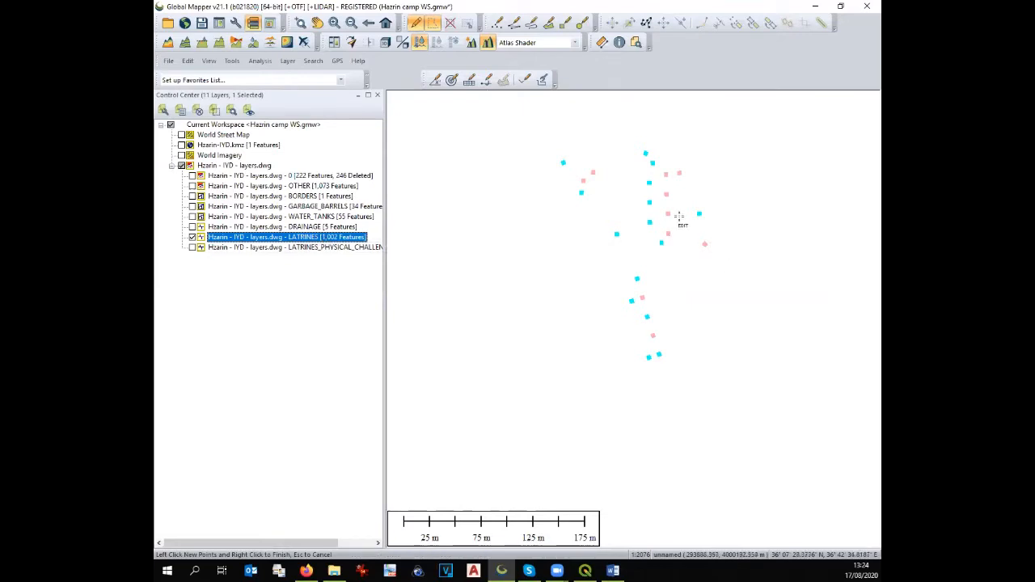
pyautogui.scroll(1, 679, 218)
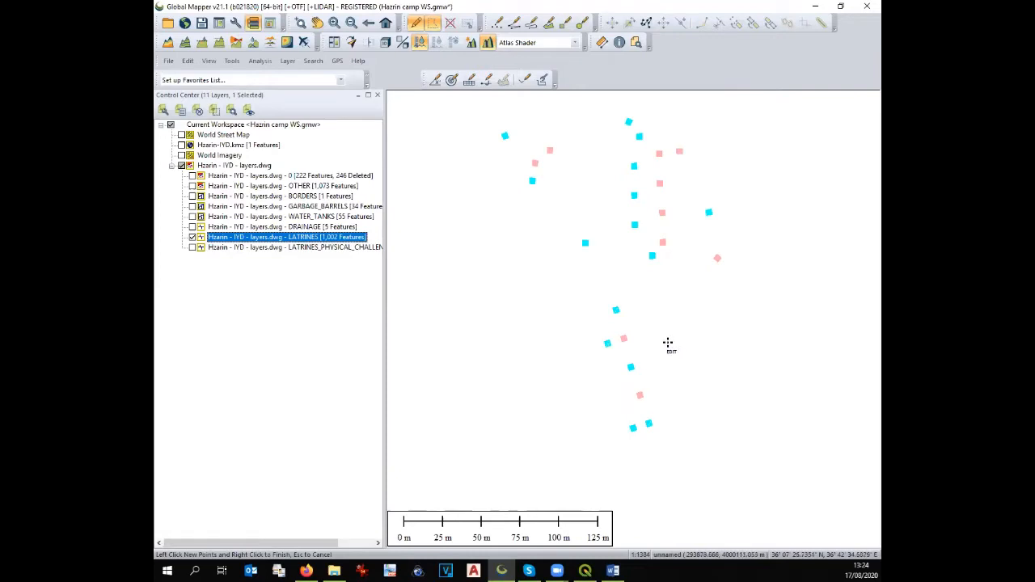
pyautogui.scroll(6, 578, 345)
pyautogui.scroll(5, 560, 339)
pyautogui.scroll(-2, 495, 194)
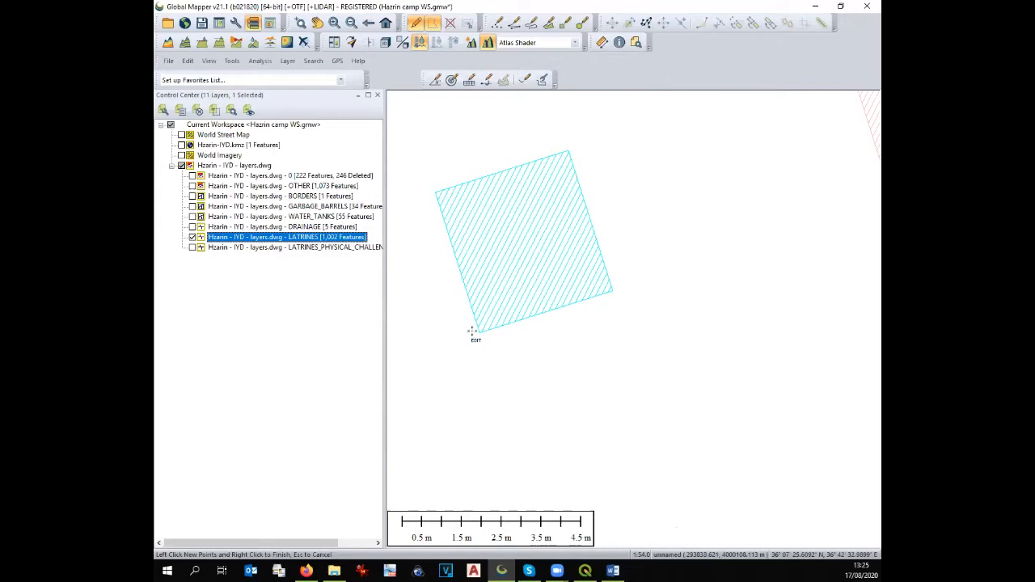
pyautogui.scroll(-2, 472, 332)
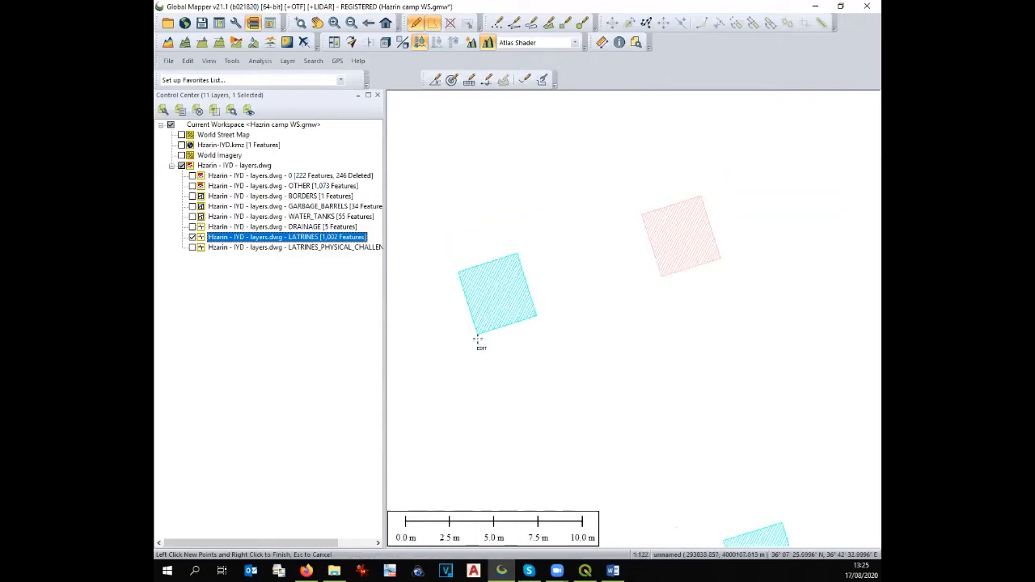
pyautogui.scroll(-6, 477, 340)
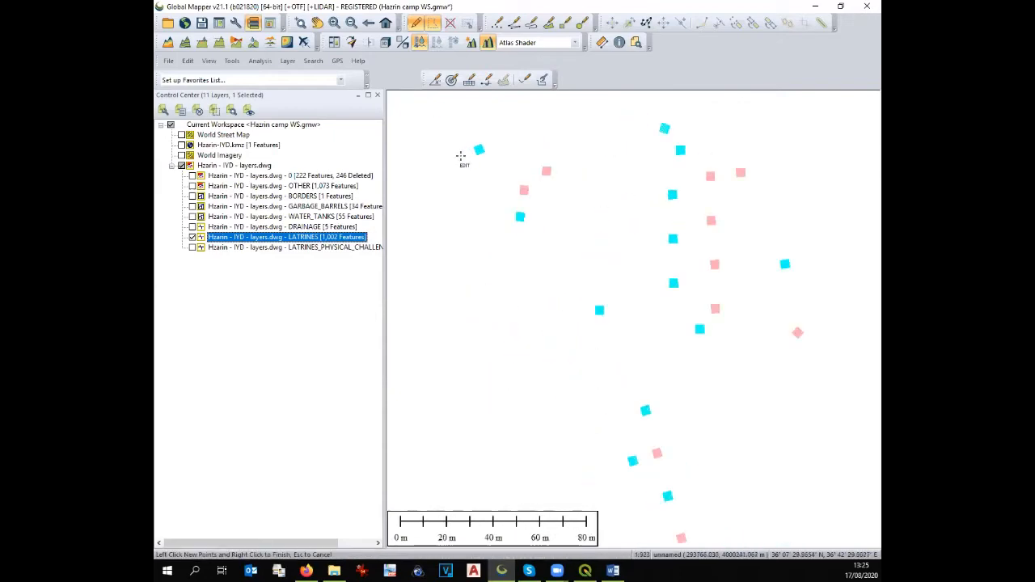
pyautogui.scroll(2, 467, 157)
pyautogui.scroll(2, 465, 190)
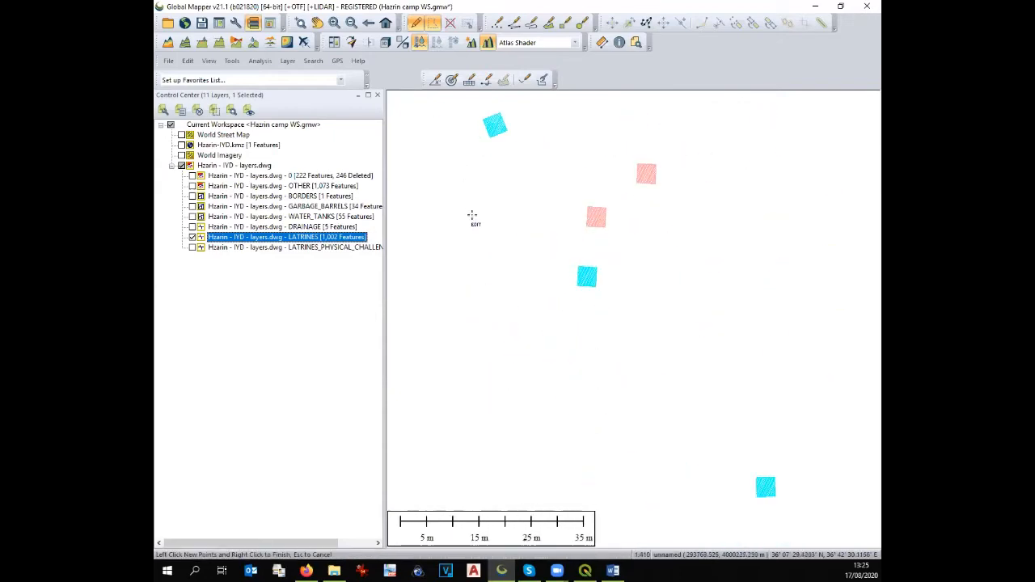
pyautogui.scroll(-1, 472, 216)
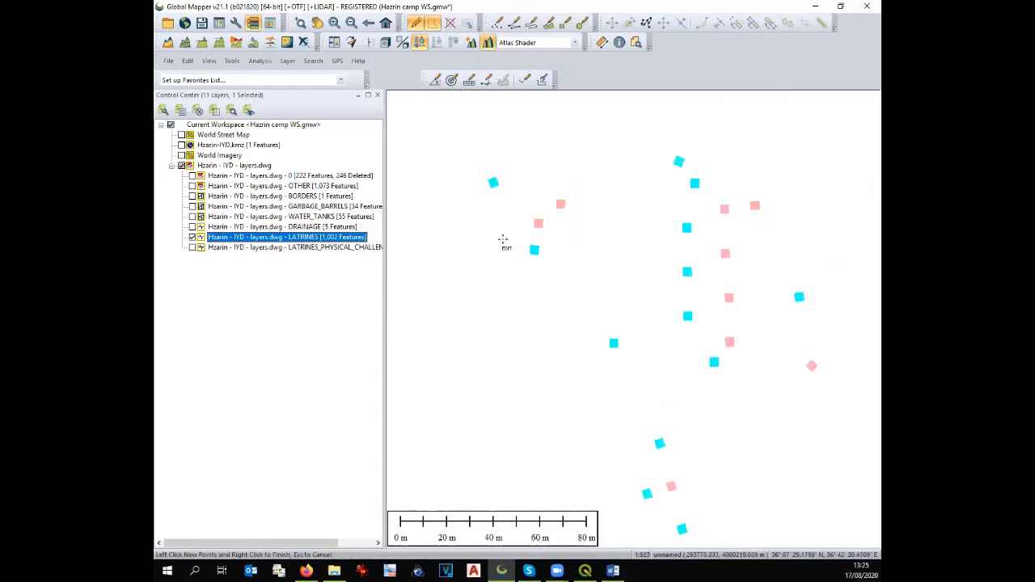
# Step: Trace the northwesternmost cyan latrine square as an area, name it "lm 1" and assign it to a new layer called "latrine man"
pyautogui.scroll(2, 477, 174)
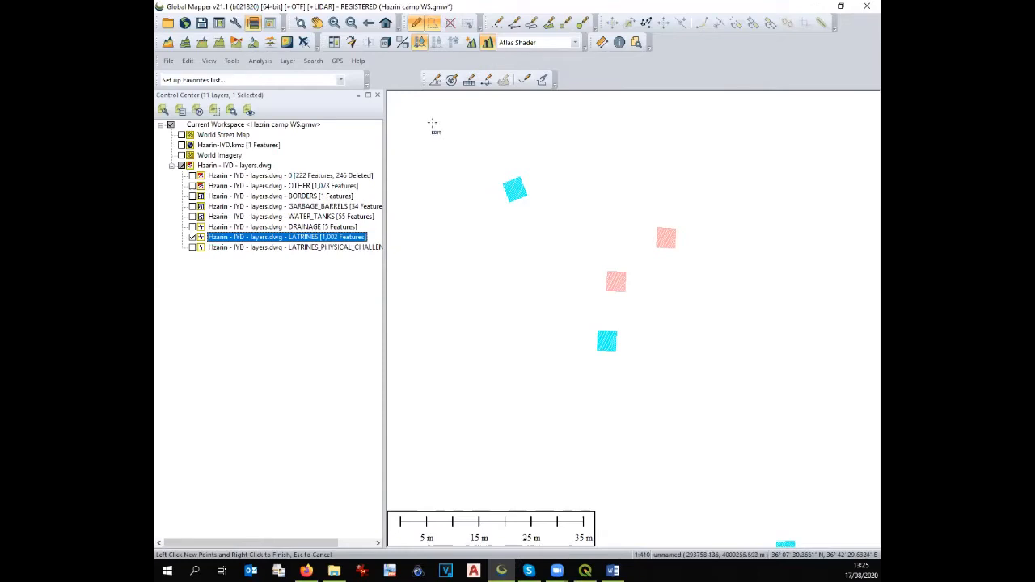
pyautogui.click(548, 24)
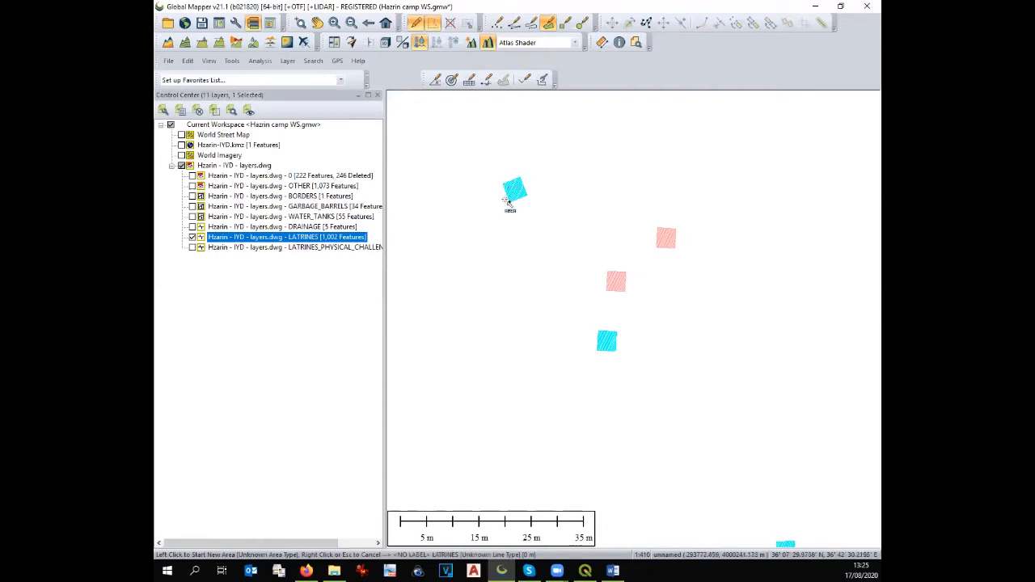
pyautogui.scroll(3, 504, 188)
pyautogui.click(505, 190)
pyautogui.click(546, 174)
pyautogui.click(561, 212)
pyautogui.click(518, 230)
pyautogui.rightClick(520, 233)
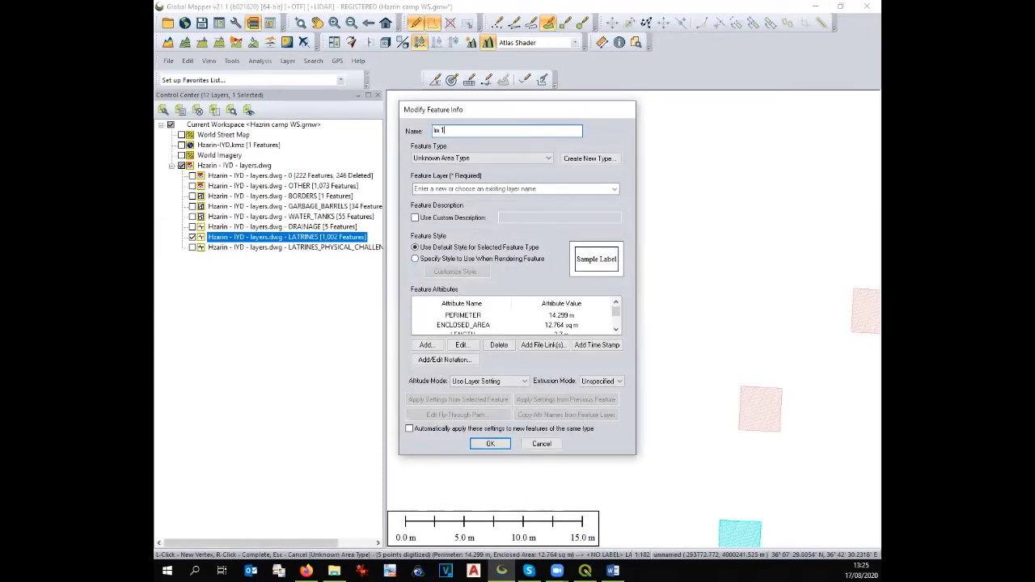
pyautogui.click(573, 189)
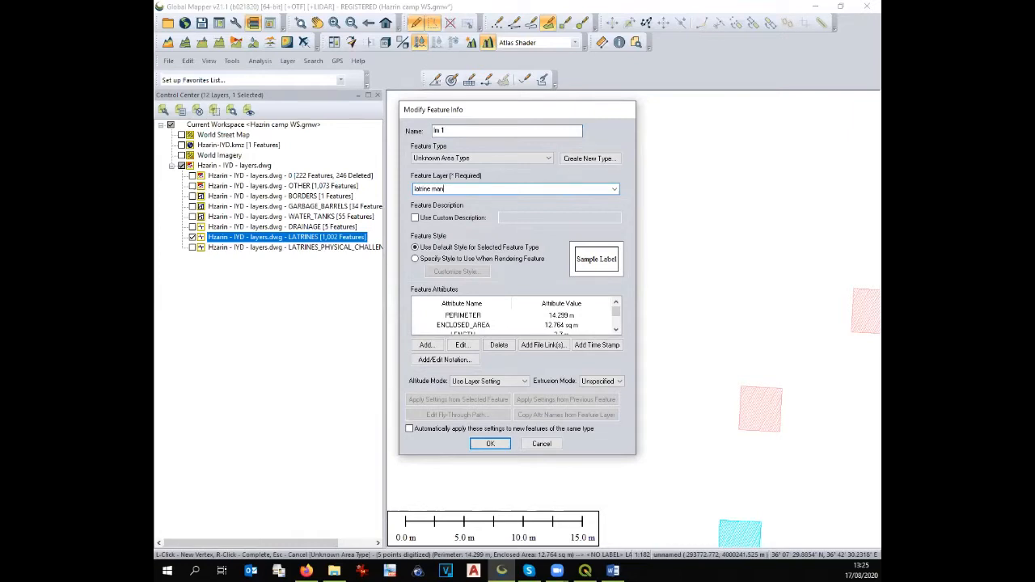
pyautogui.press('Return')
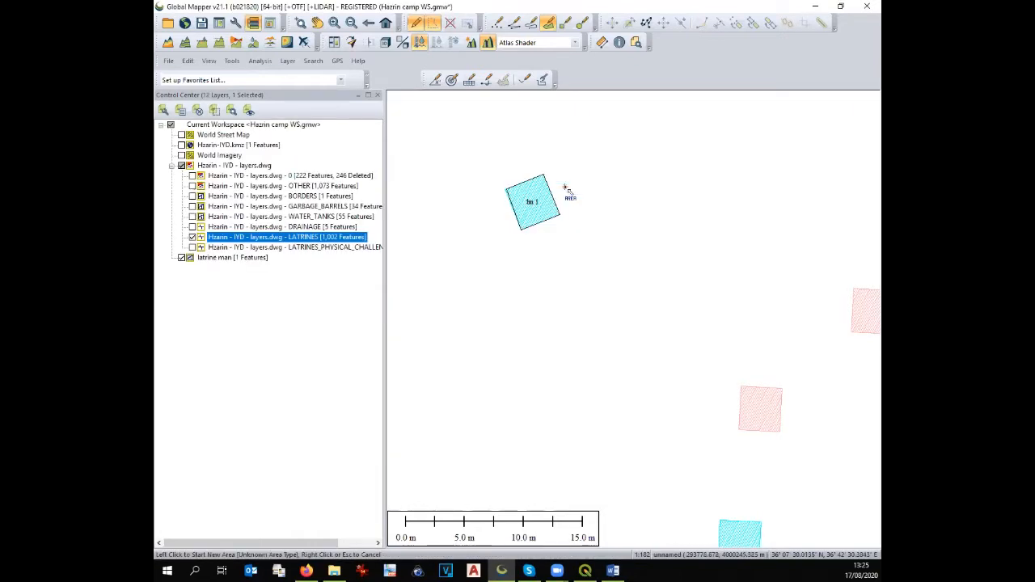
# Step: Trace the cyan latrine square southeast of lm 1 as an area named "lm 2" on the latrine man layer
pyautogui.scroll(-4, 566, 190)
pyautogui.click(608, 335)
pyautogui.click(628, 336)
pyautogui.click(627, 356)
pyautogui.click(608, 356)
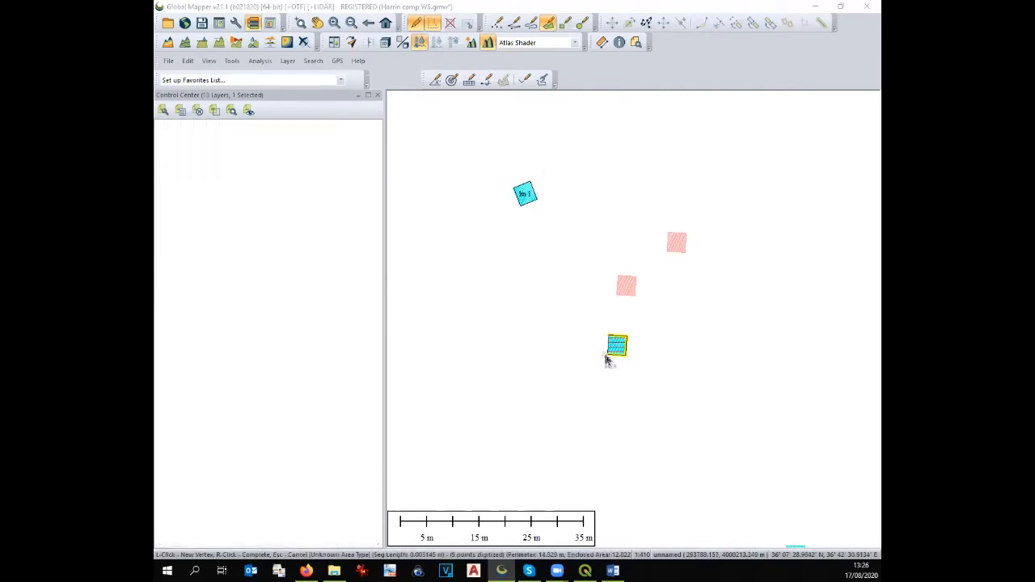
pyautogui.rightClick(608, 358)
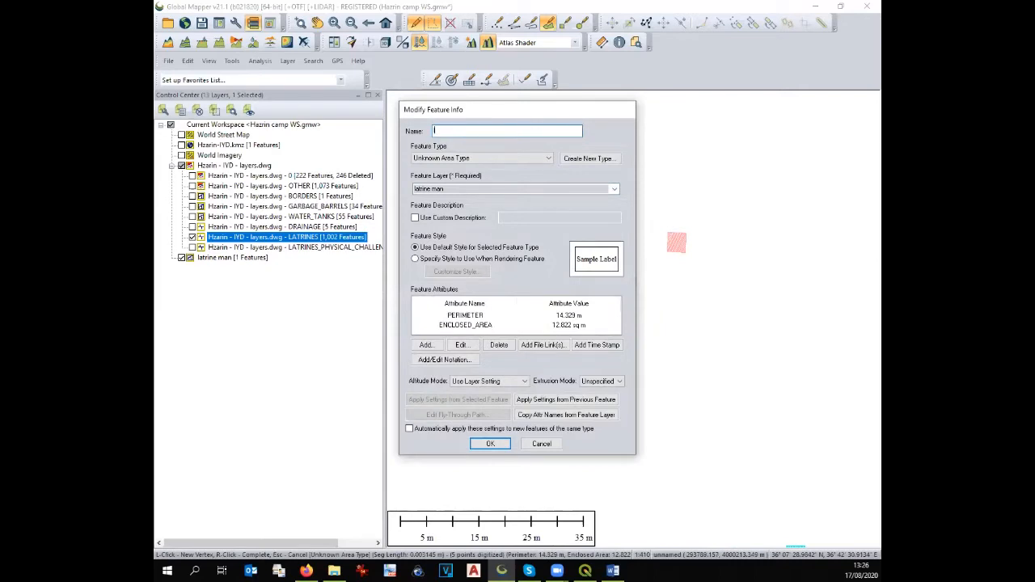
pyautogui.press('Return')
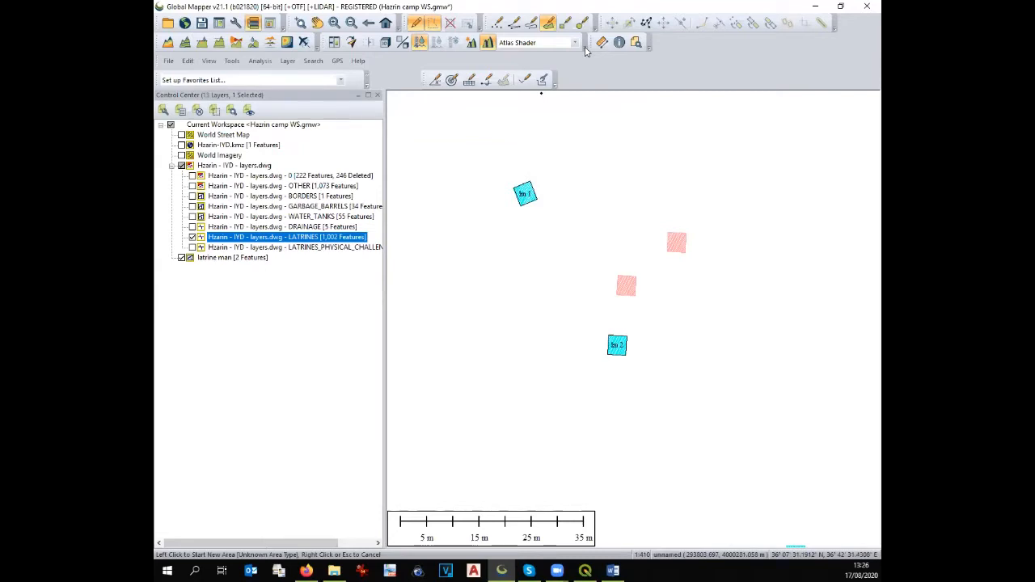
# Step: Trace the tilted cyan square at the north end of the central column as an area named "lm 3" on the latrine man layer
pyautogui.scroll(-4, 686, 272)
pyautogui.scroll(2, 834, 265)
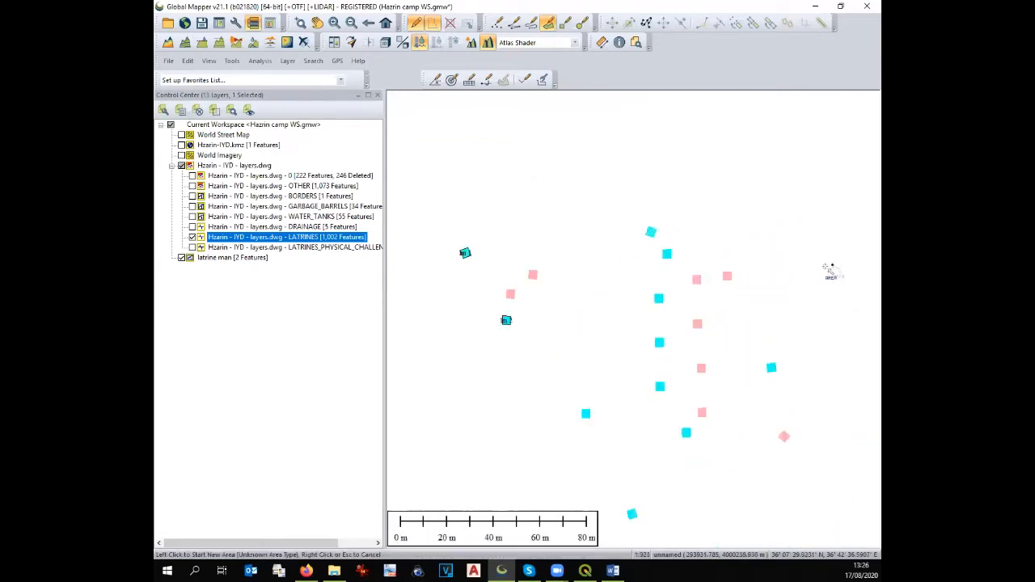
pyautogui.scroll(4, 625, 220)
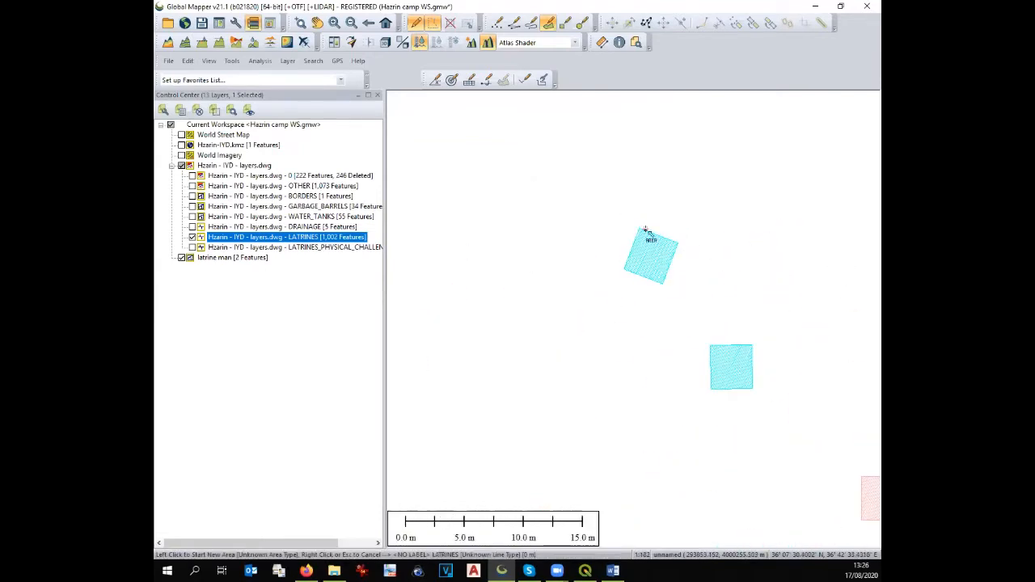
pyautogui.click(644, 229)
pyautogui.click(678, 241)
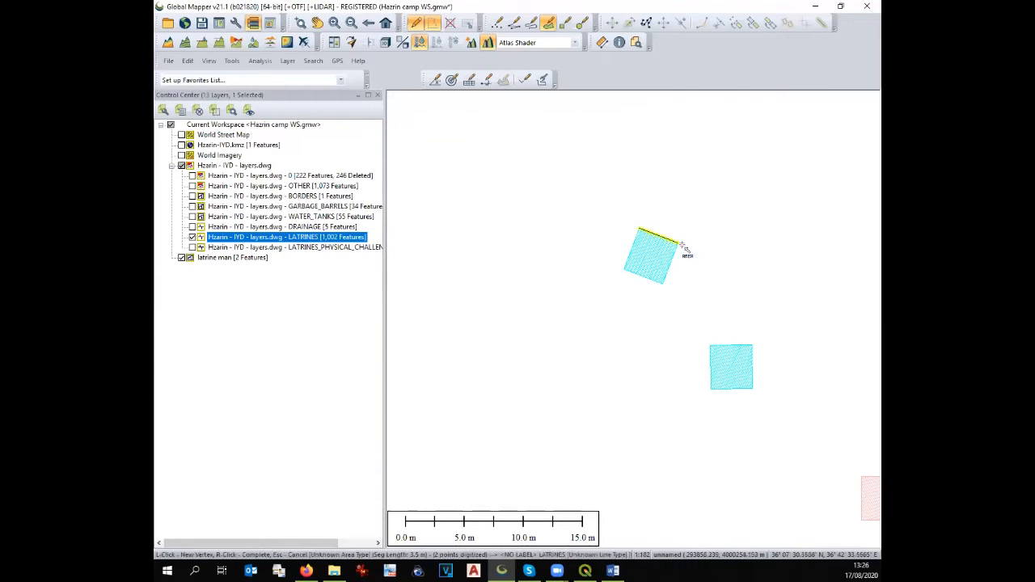
pyautogui.click(665, 283)
pyautogui.click(670, 289)
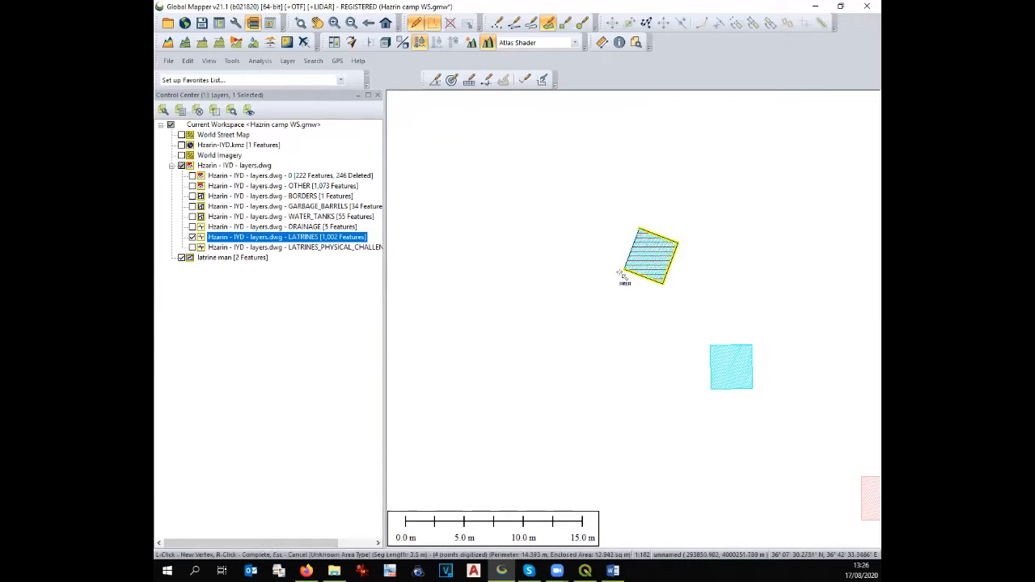
pyautogui.click(620, 270)
pyautogui.rightClick(620, 270)
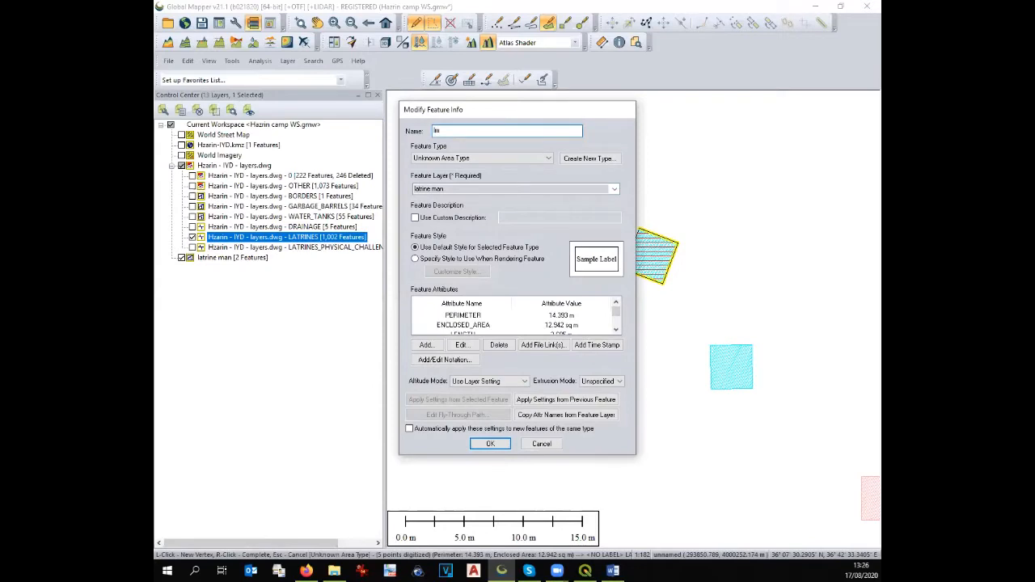
pyautogui.write('lm 3')
pyautogui.press('Return')
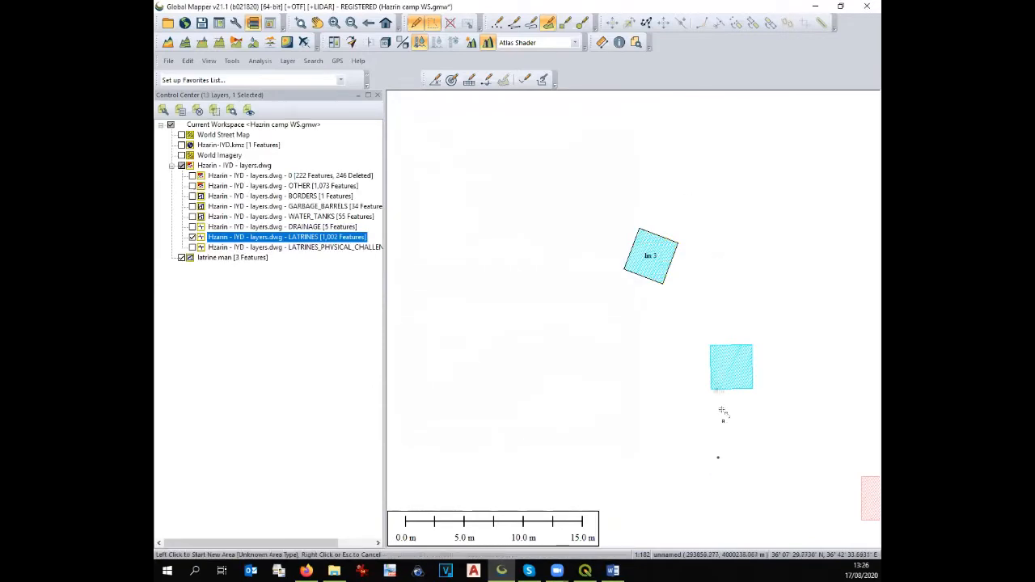
# Step: Trace the cyan square just southeast of lm 3 as an area named "lm 4" on the latrine man layer
pyautogui.click(710, 346)
pyautogui.click(752, 346)
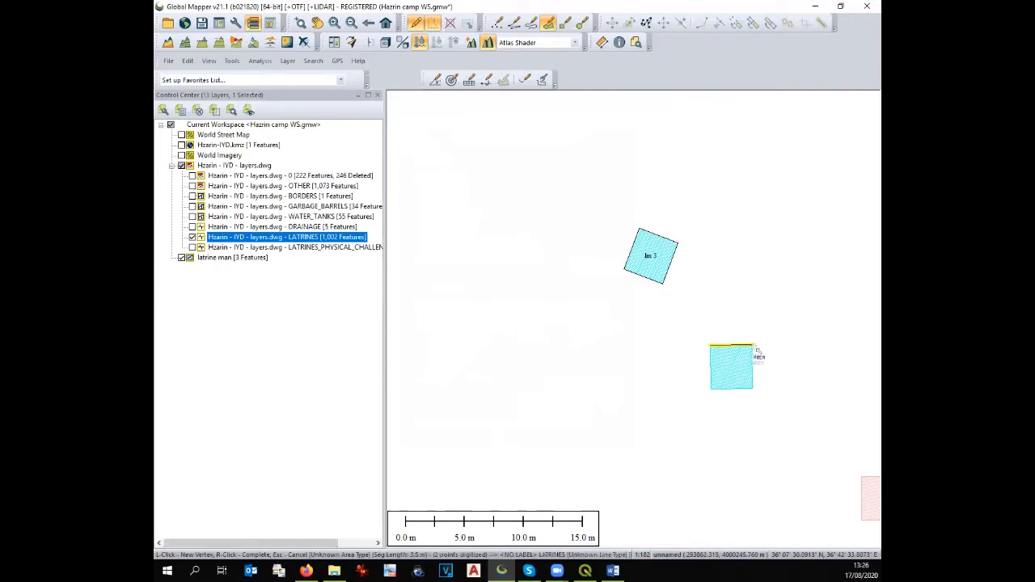
pyautogui.click(754, 392)
pyautogui.click(708, 391)
pyautogui.rightClick(705, 395)
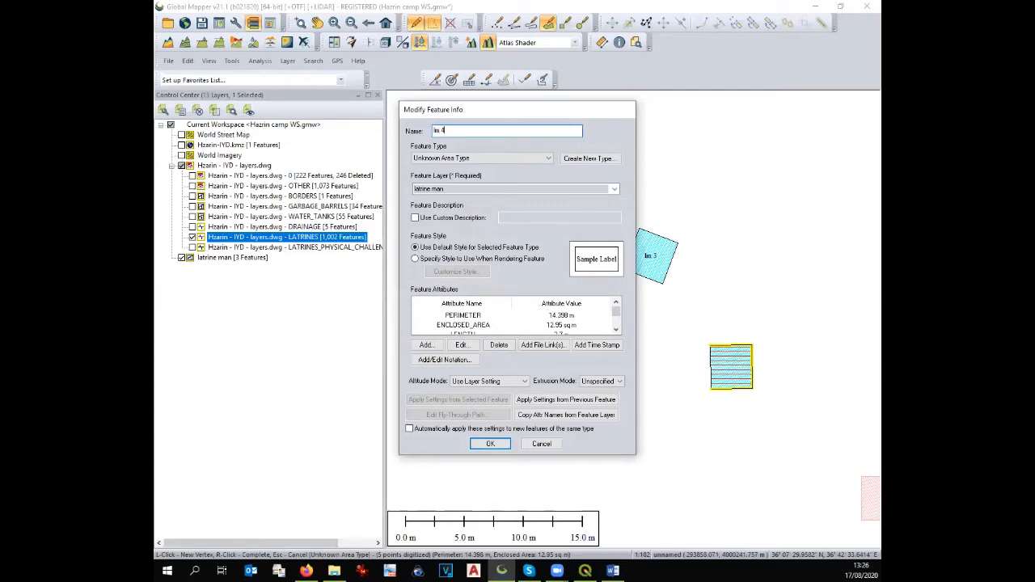
pyautogui.write('lm 4')
pyautogui.press('Return')
pyautogui.scroll(-2, 495, 222)
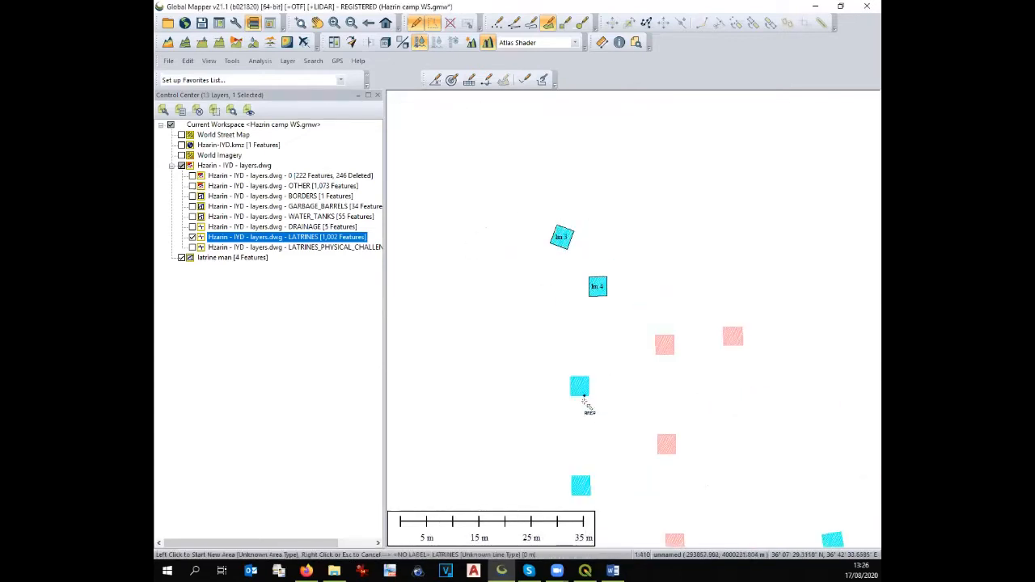
pyautogui.scroll(2, 585, 402)
pyautogui.click(554, 346)
pyautogui.click(596, 347)
pyautogui.press('Escape')
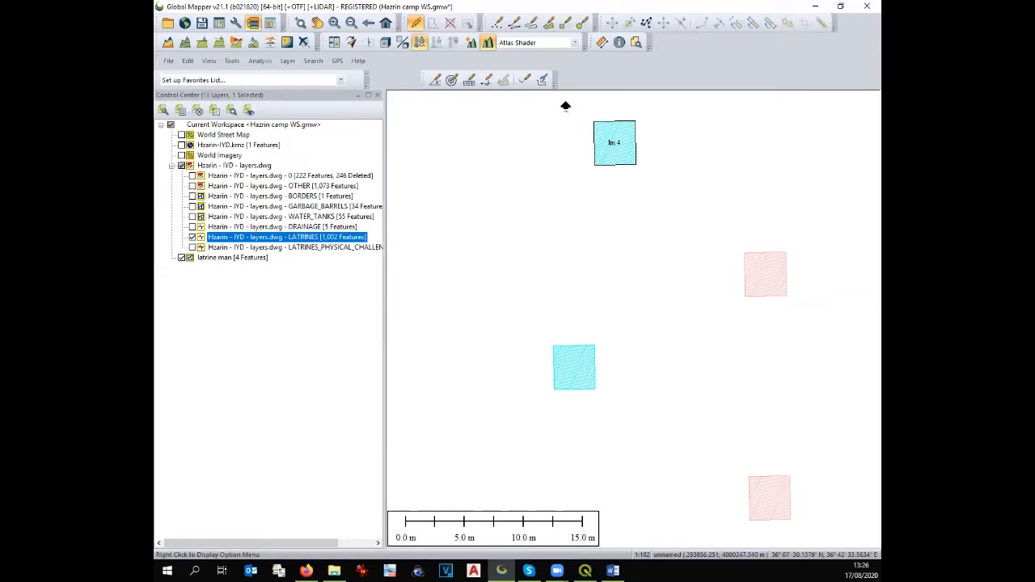
# Step: Trace the cyan square below lm 4 as an area named "l m 5" on the latrine man layer
pyautogui.click(549, 23)
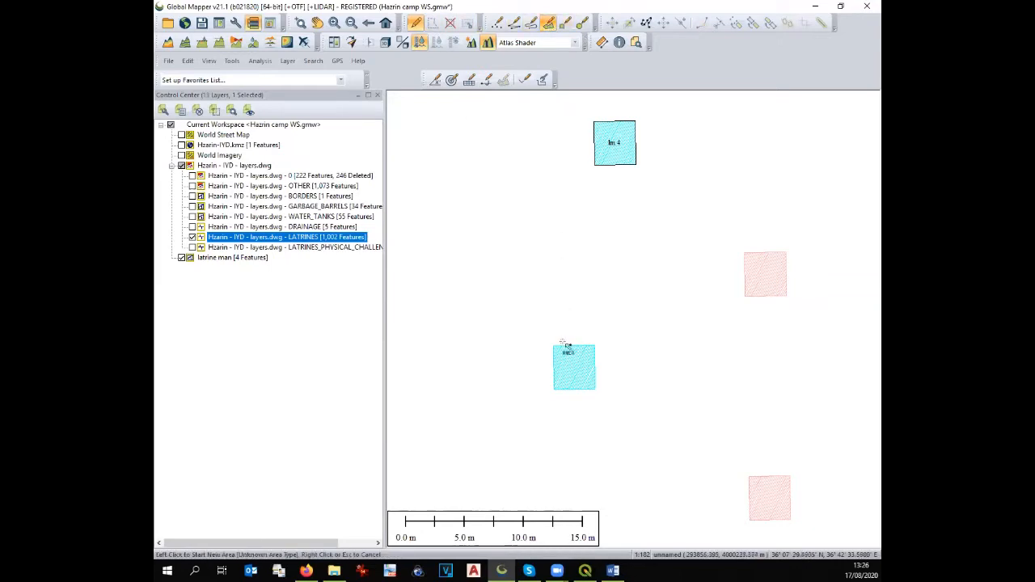
pyautogui.click(554, 346)
pyautogui.click(596, 346)
pyautogui.click(596, 389)
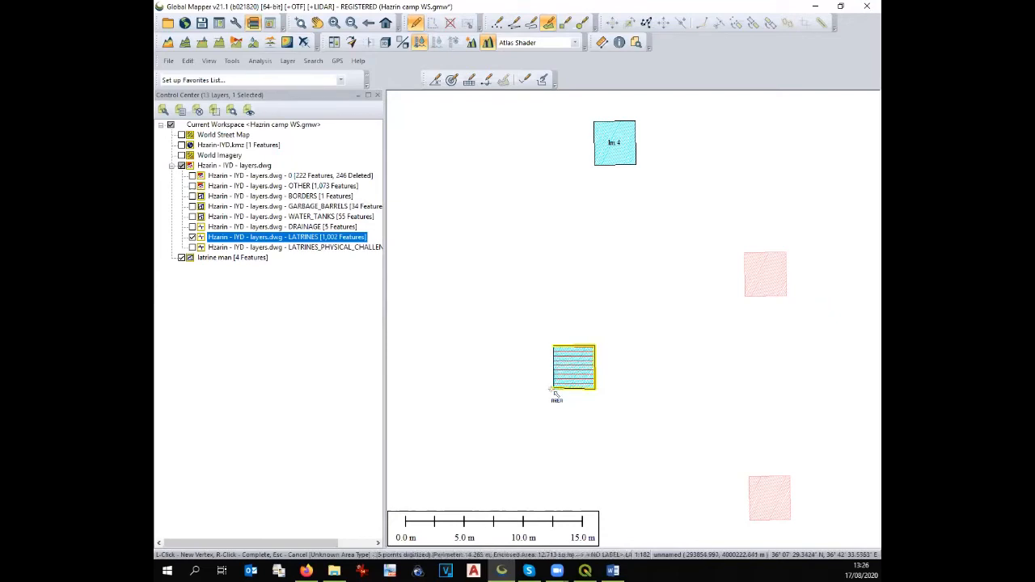
pyautogui.rightClick(555, 392)
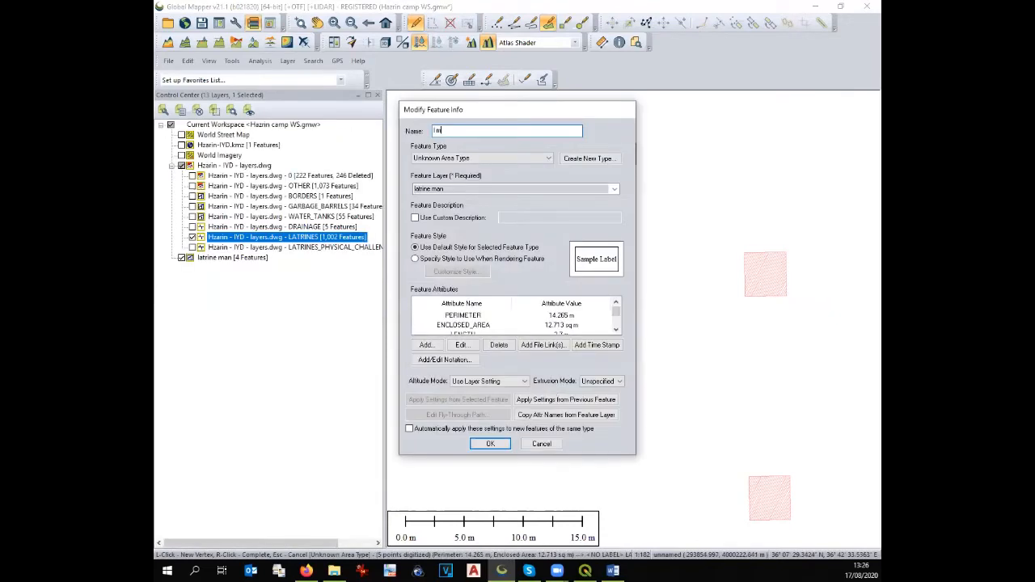
pyautogui.press('Return')
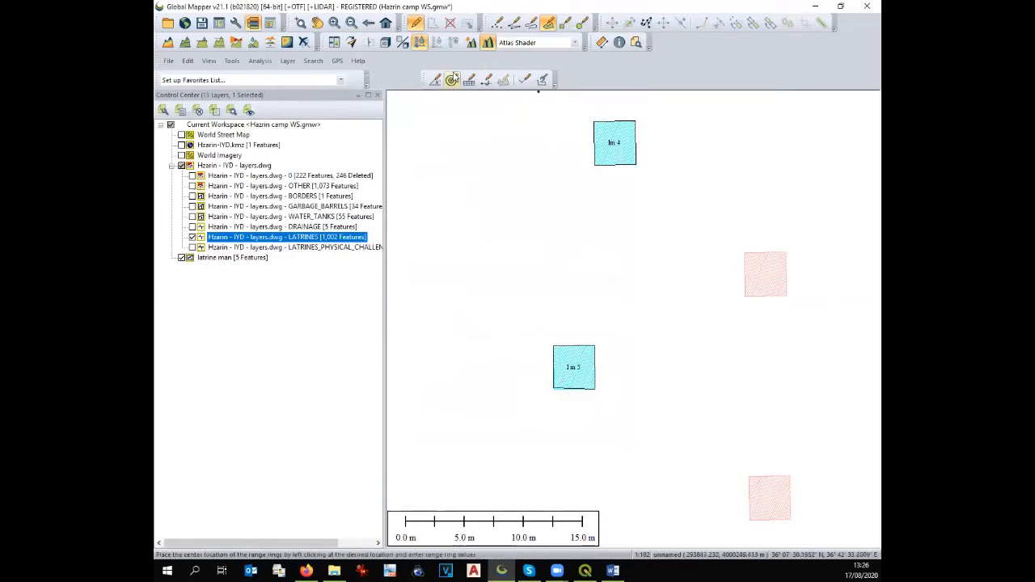
# Step: Trace the cyan square directly south of l m 5 as an area named "lm 6" on the latrine man layer
pyautogui.scroll(-2, 621, 259)
pyautogui.scroll(1, 656, 533)
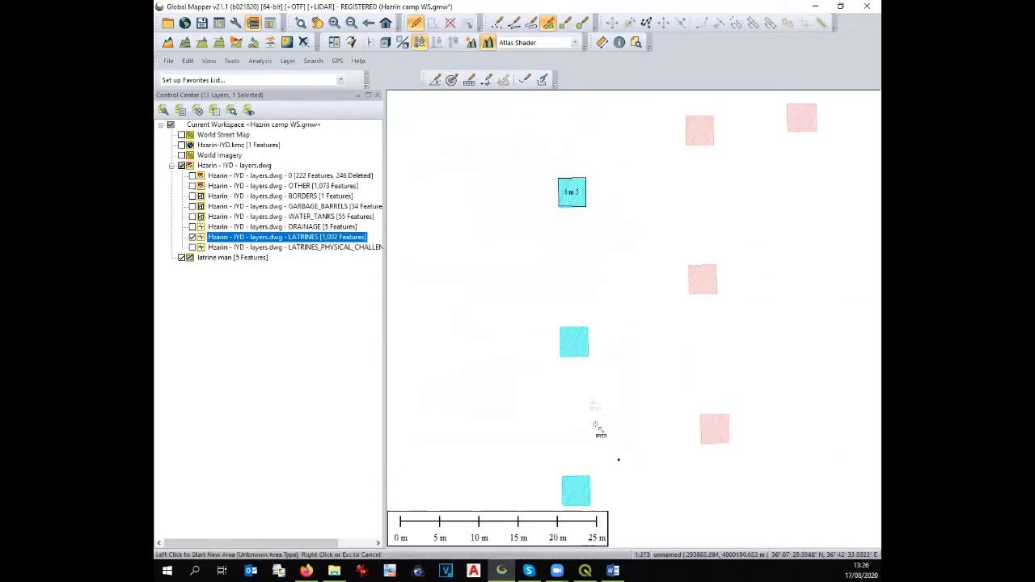
pyautogui.click(560, 326)
pyautogui.click(588, 327)
pyautogui.click(590, 357)
pyautogui.click(555, 357)
pyautogui.rightClick(556, 358)
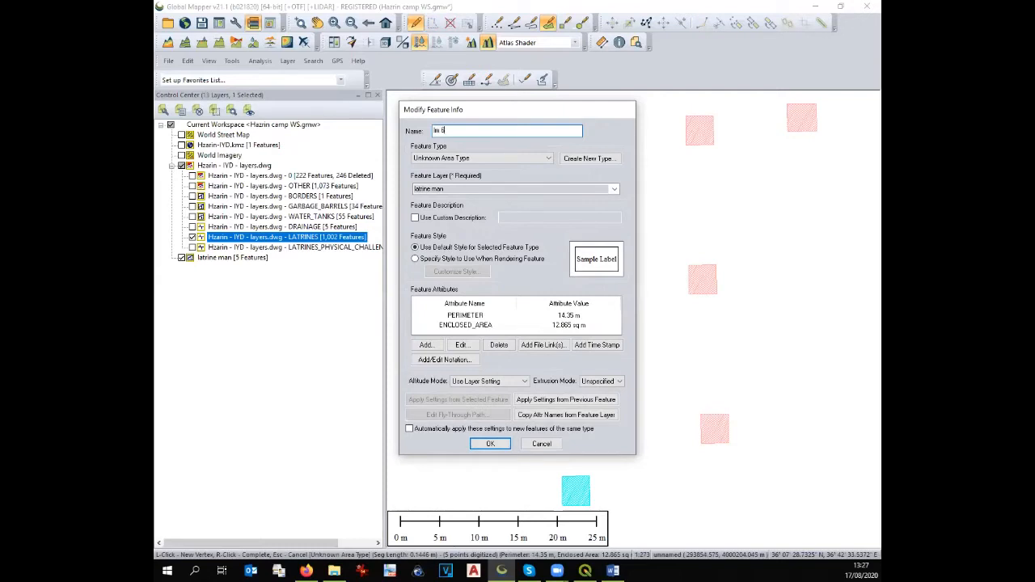
pyautogui.write('lm 6')
pyautogui.press('Return')
# Step: Trace the cyan square directly south of lm 6 as an area named "lm 7" on the latrine man layer
pyautogui.scroll(-1, 543, 324)
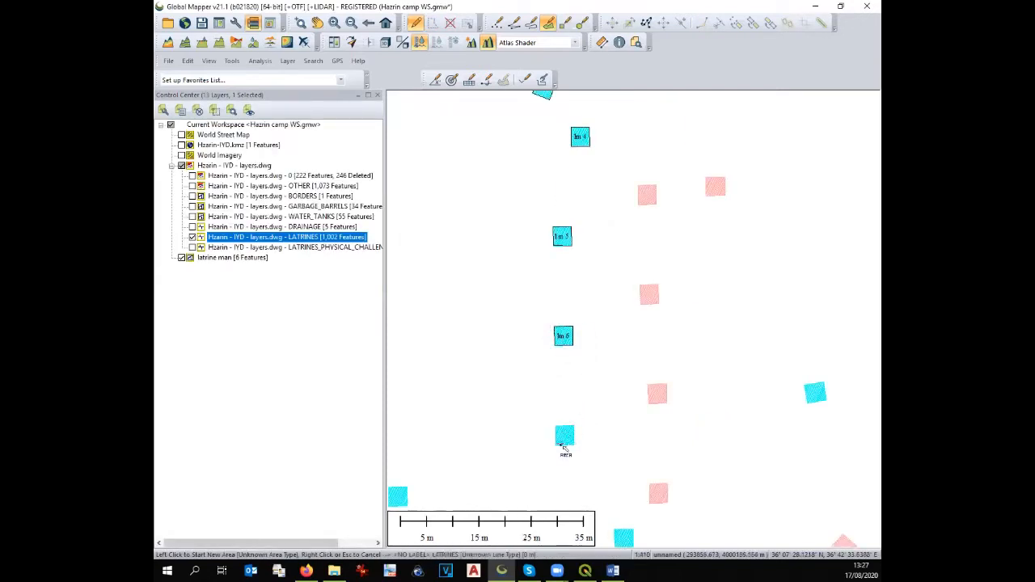
pyautogui.click(555, 426)
pyautogui.click(573, 425)
pyautogui.click(574, 448)
pyautogui.click(551, 448)
pyautogui.rightClick(554, 446)
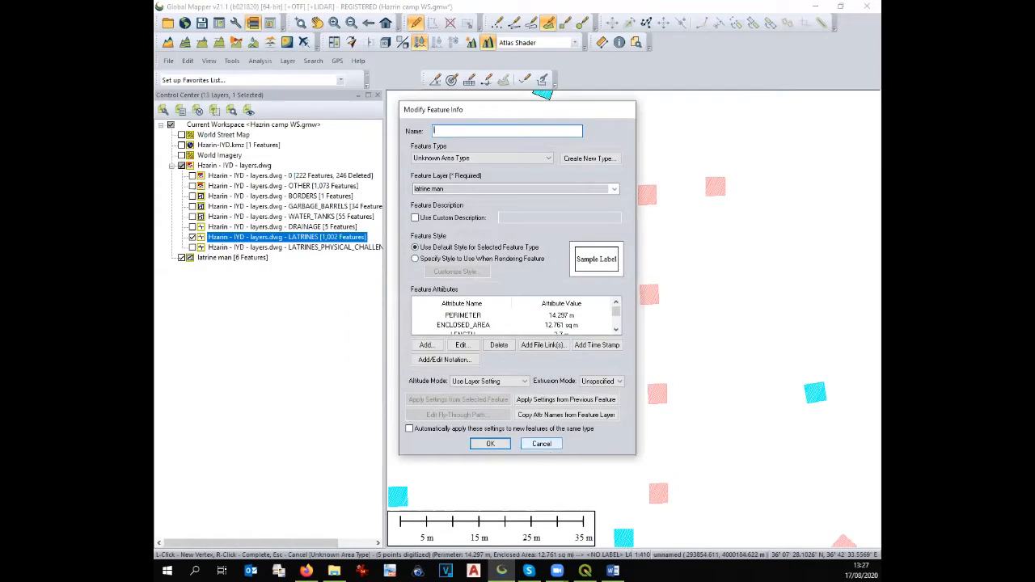
pyautogui.write('lm 7')
pyautogui.press('Return')
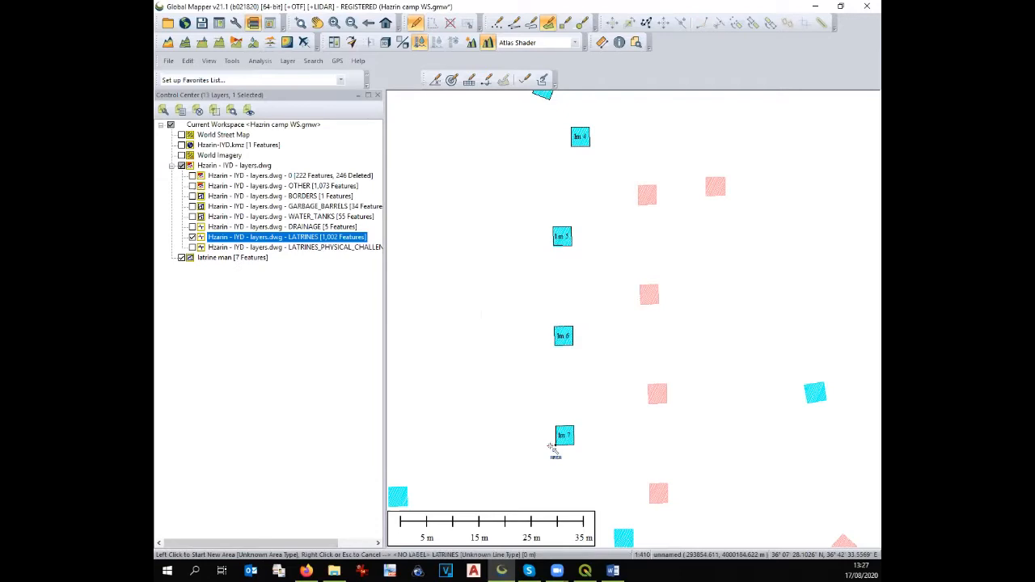
# Step: Trace the isolated cyan square southwest of lm 7 as an area named "lm 8" on the latrine man layer
pyautogui.scroll(-1, 647, 319)
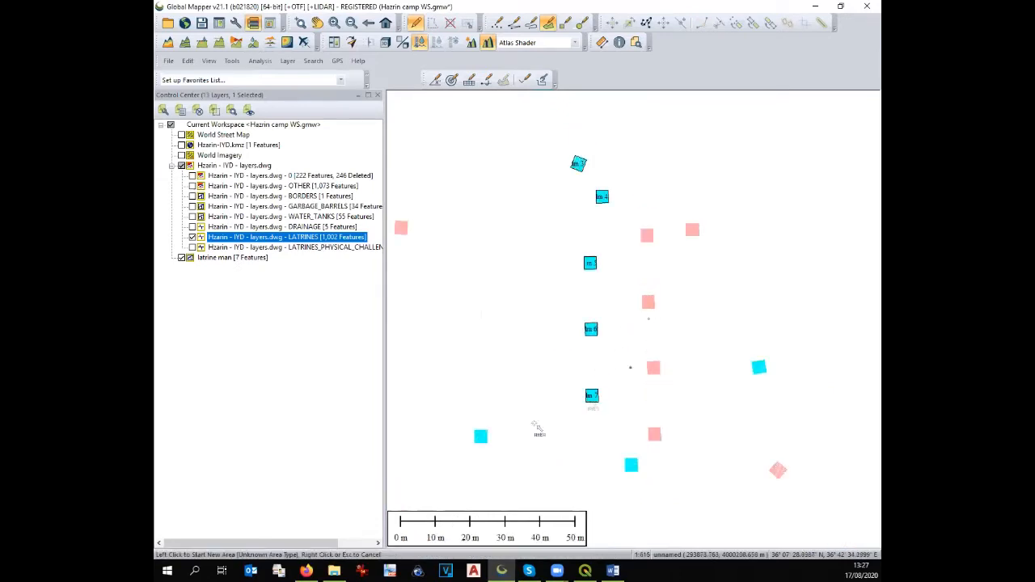
pyautogui.scroll(2, 467, 434)
pyautogui.click(483, 429)
pyautogui.click(513, 459)
pyautogui.click(483, 458)
pyautogui.rightClick(477, 466)
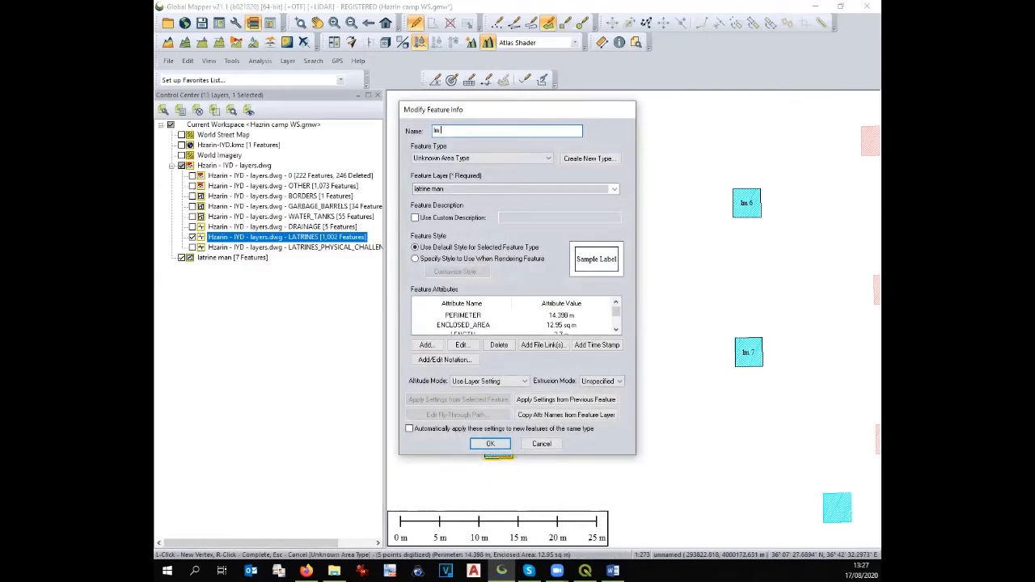
pyautogui.press('Return')
# Step: Trace the cyan square southeast of lm 7 as an area named "lm 9" on the latrine man layer
pyautogui.scroll(-3, 566, 340)
pyautogui.scroll(2, 652, 396)
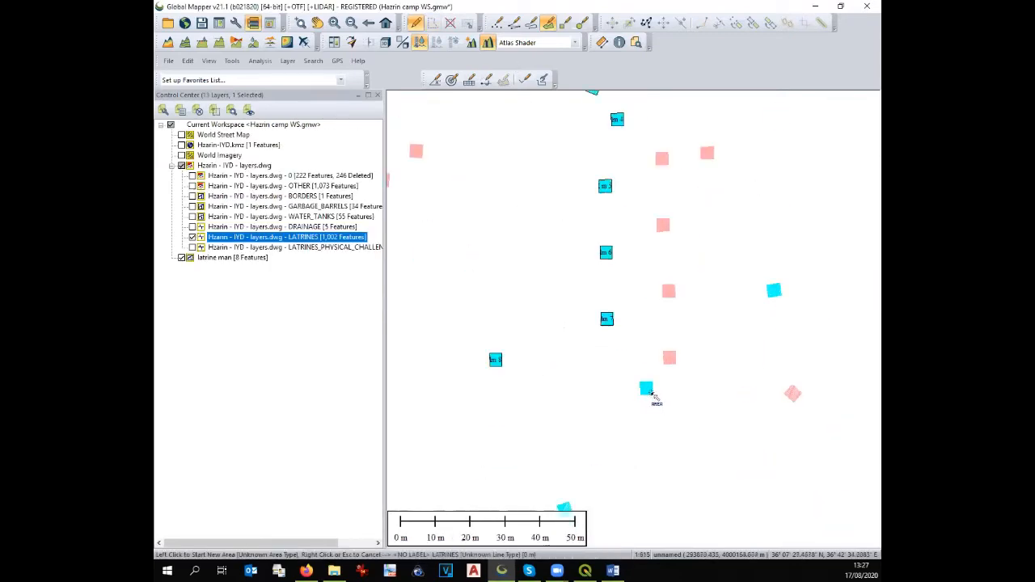
pyautogui.click(645, 378)
pyautogui.click(653, 377)
pyautogui.click(655, 399)
pyautogui.click(635, 395)
pyautogui.rightClick(635, 394)
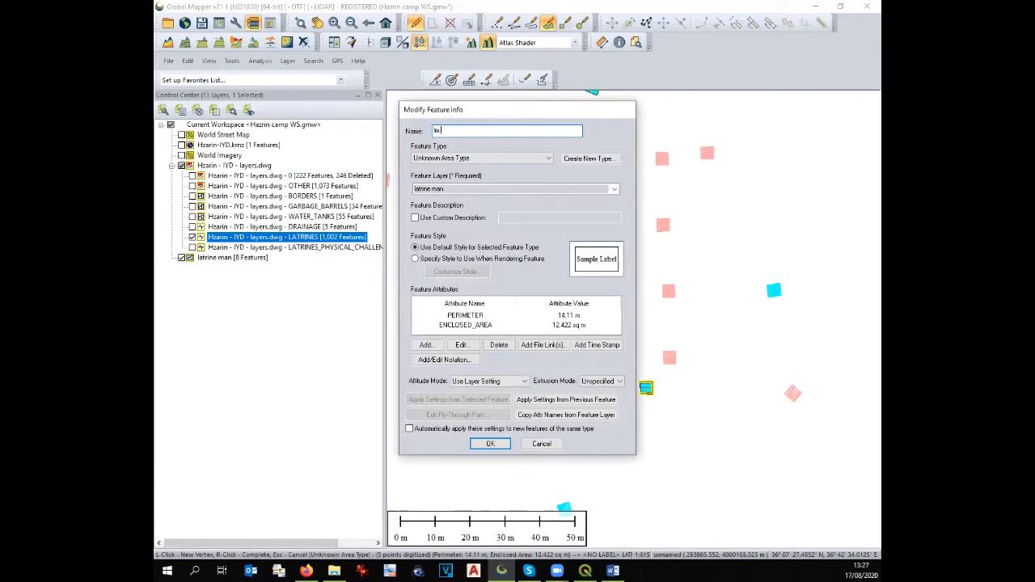
pyautogui.press('Return')
# Step: Trace the lone cyan square east of the pink column as an area named "lm 10" on the latrine man layer
pyautogui.scroll(-1, 620, 354)
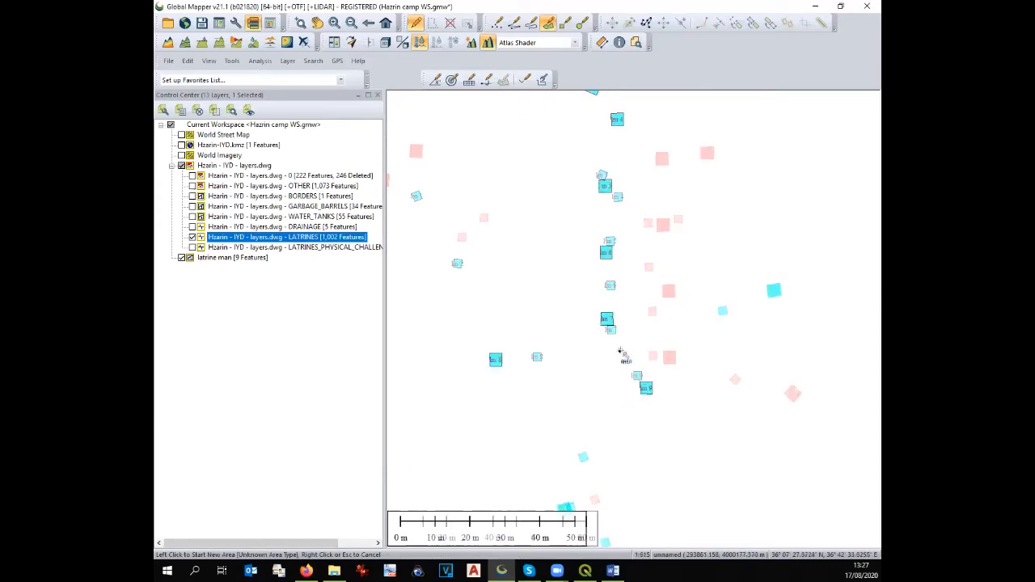
pyautogui.click(719, 308)
pyautogui.click(726, 307)
pyautogui.click(731, 317)
pyautogui.click(717, 321)
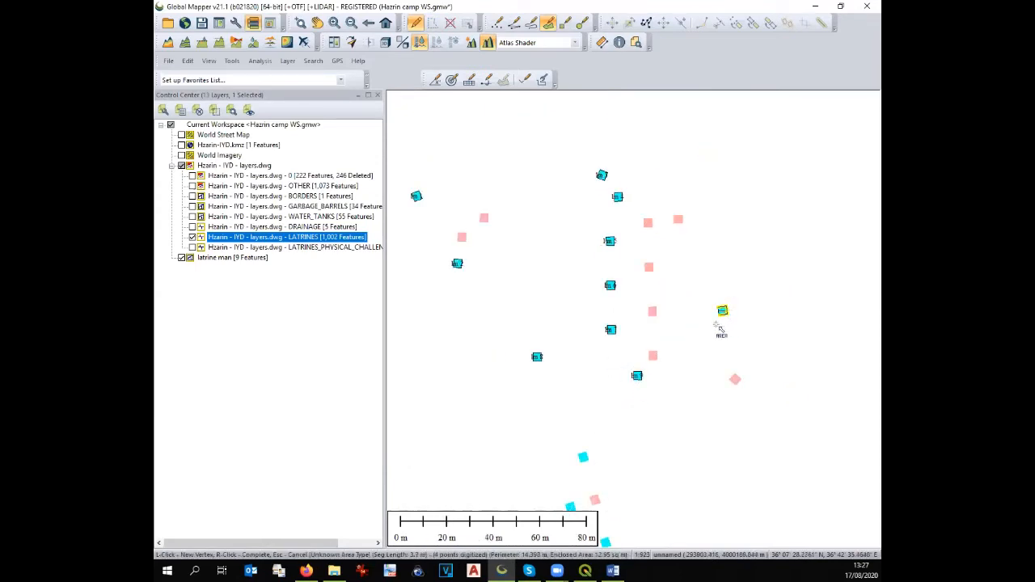
pyautogui.rightClick(718, 329)
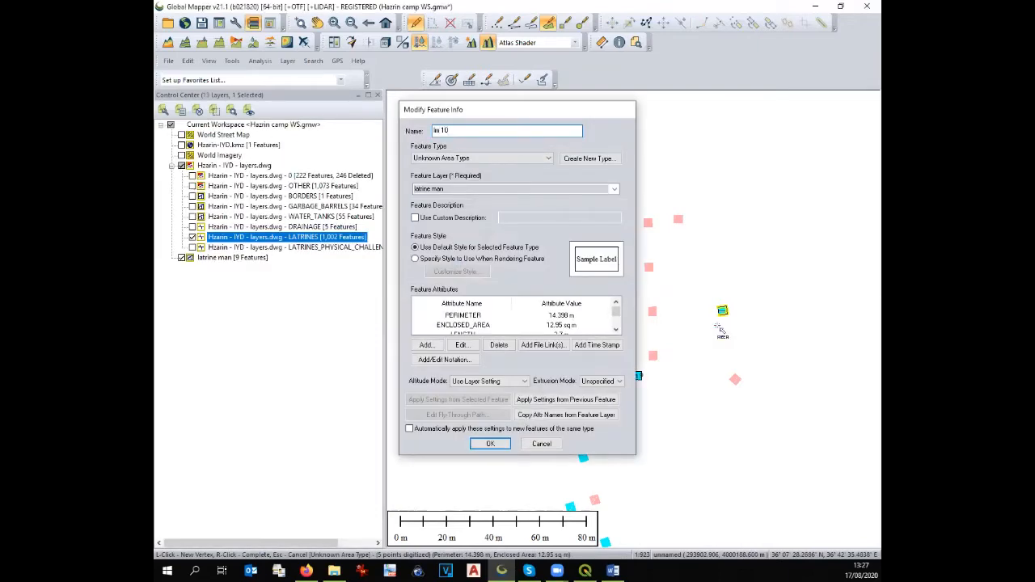
pyautogui.press('Return')
# Step: Trace the northernmost cyan square of the southern group as an area named "lm 11" on the latrine man layer
pyautogui.scroll(-1, 646, 216)
pyautogui.scroll(-1, 619, 339)
pyautogui.scroll(2, 622, 417)
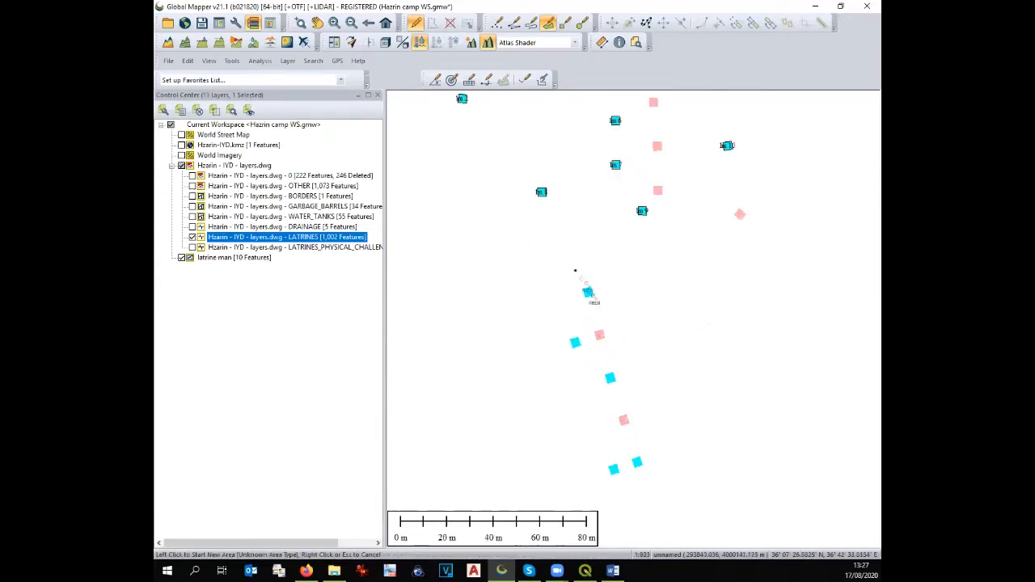
pyautogui.click(592, 289)
pyautogui.click(597, 282)
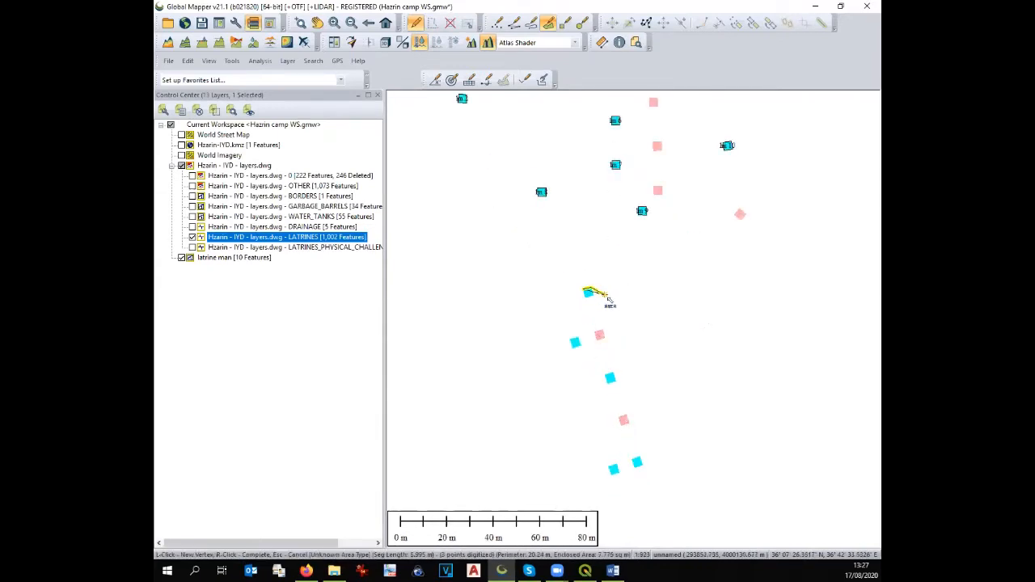
pyautogui.click(596, 297)
pyautogui.click(581, 304)
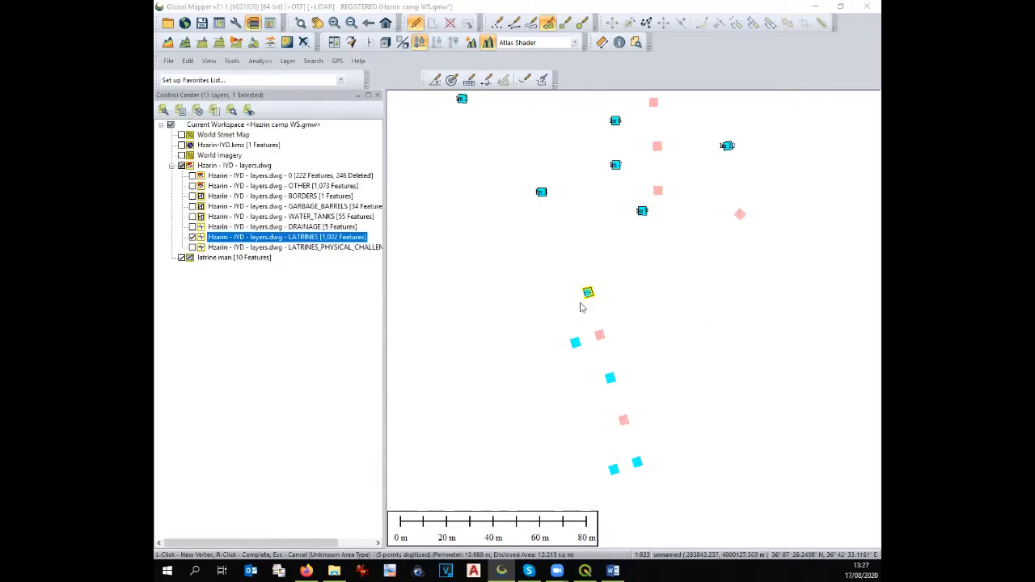
pyautogui.rightClick(582, 304)
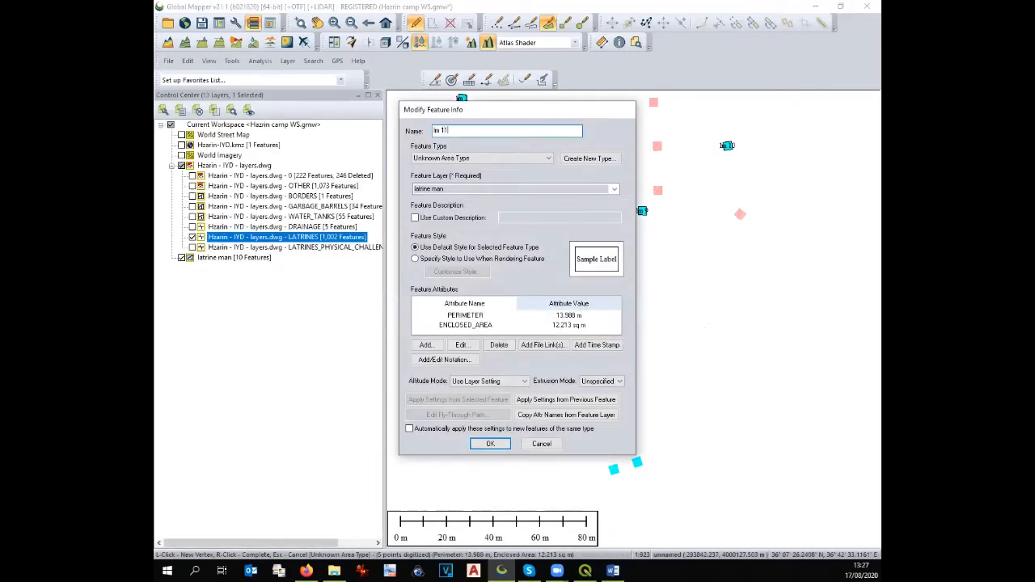
pyautogui.press('Return')
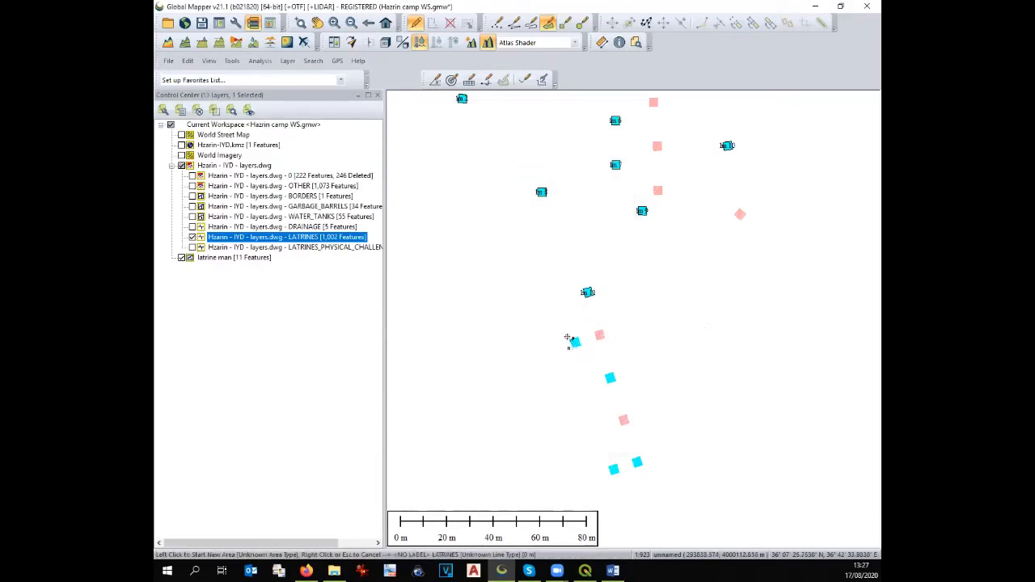
# Step: Trace the cyan square southwest of lm 11 as an area named "lm 12" on the latrine man layer
pyautogui.click(571, 339)
pyautogui.click(578, 338)
pyautogui.click(580, 347)
pyautogui.click(571, 350)
pyautogui.rightClick(569, 350)
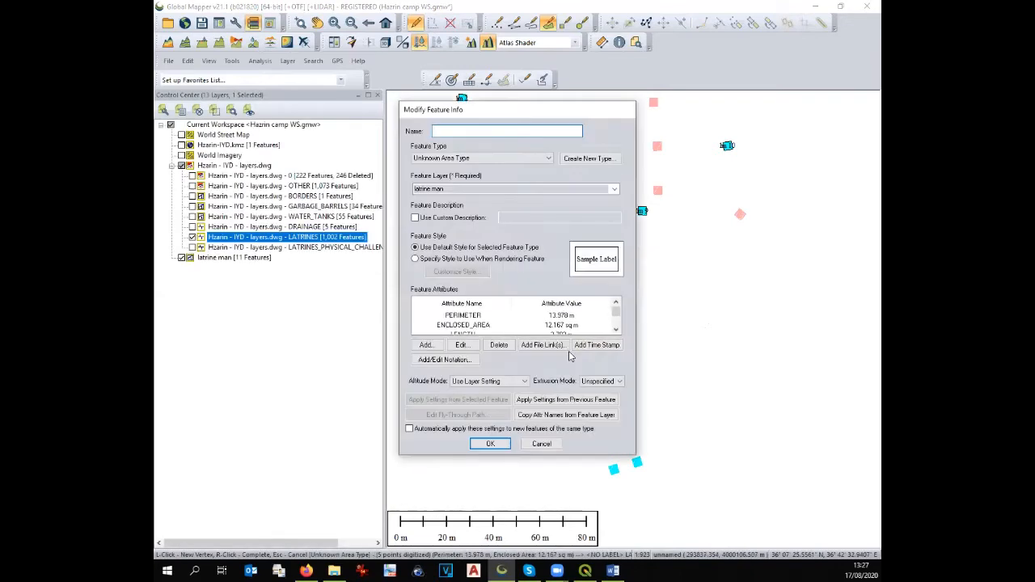
pyautogui.write('lm 12')
pyautogui.press('Return')
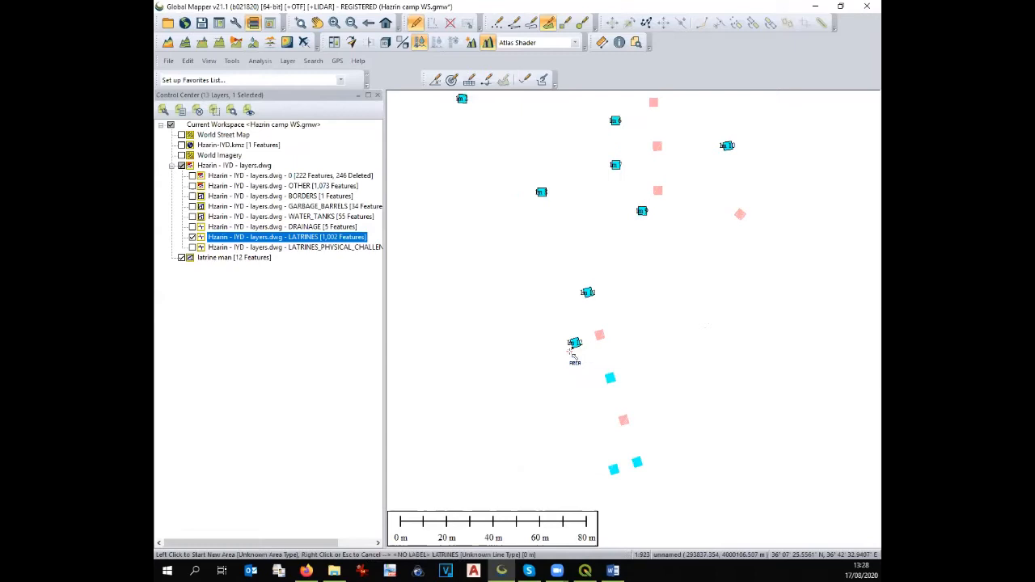
# Step: Trace the cyan square southeast of lm 12 as an area named "lm 13" on the latrine man layer
pyautogui.click(606, 376)
pyautogui.click(614, 372)
pyautogui.click(617, 382)
pyautogui.click(608, 384)
pyautogui.rightClick(606, 384)
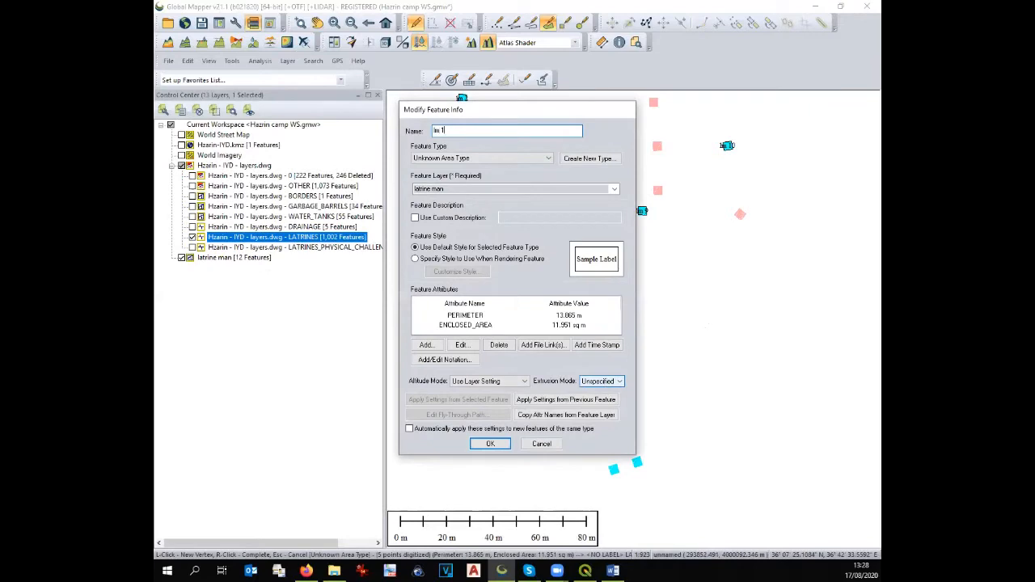
pyautogui.press('Return')
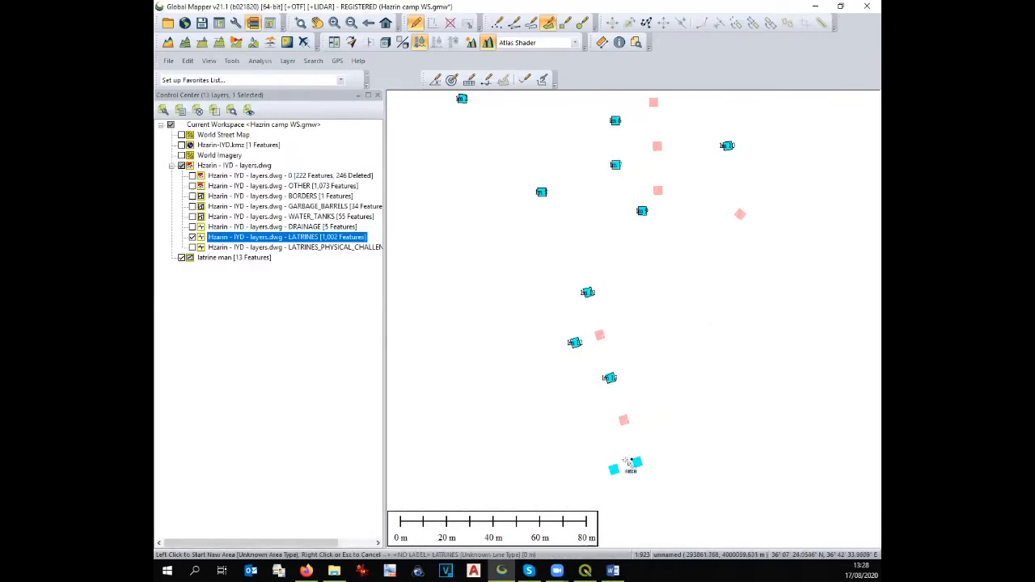
# Step: Trace the western of the two southernmost cyan squares as an area named "lm 14" on the latrine man layer
pyautogui.click(609, 466)
pyautogui.click(612, 475)
pyautogui.click(618, 473)
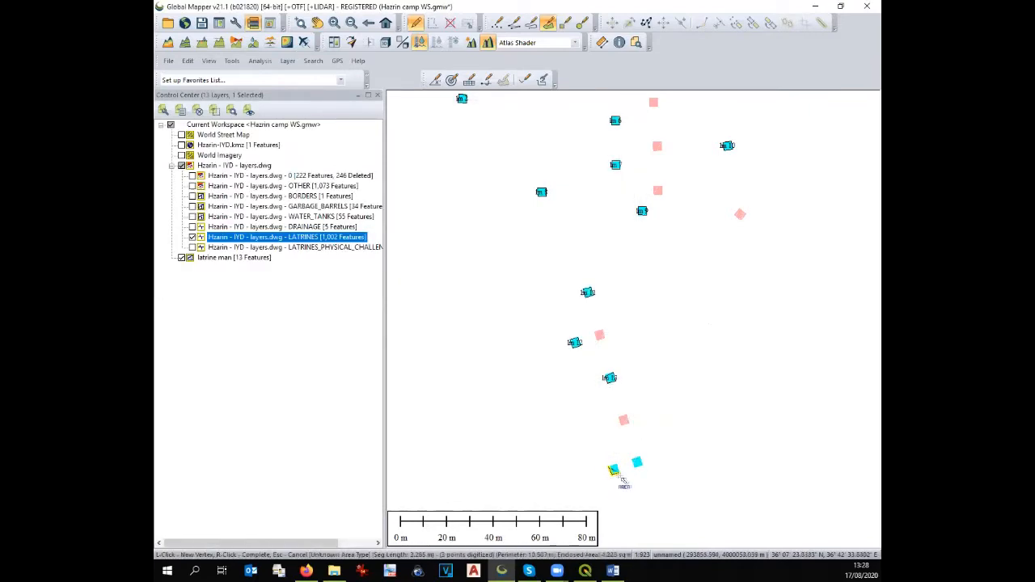
pyautogui.click(617, 465)
pyautogui.rightClick(616, 464)
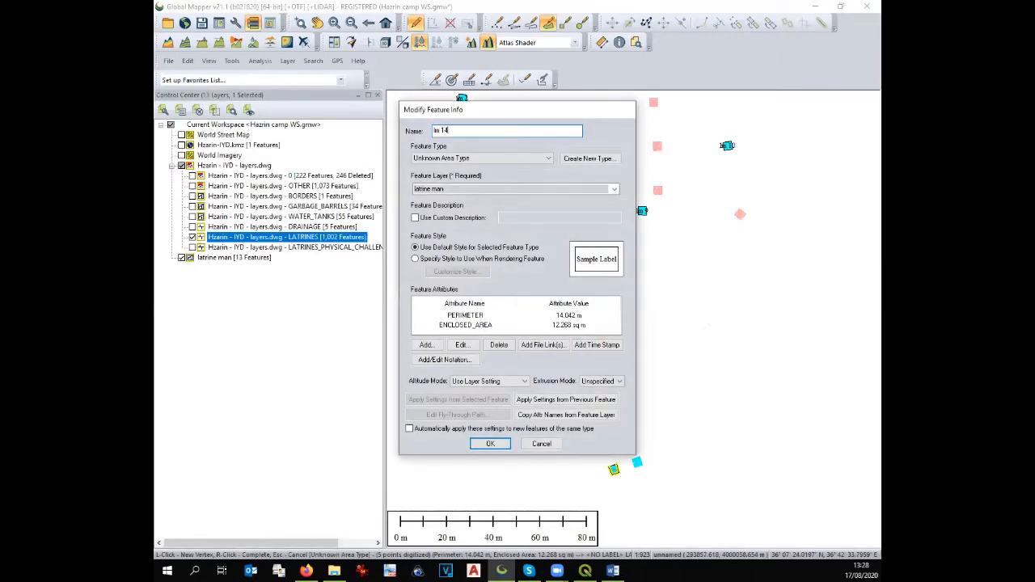
pyautogui.write('lm 14')
pyautogui.press('Return')
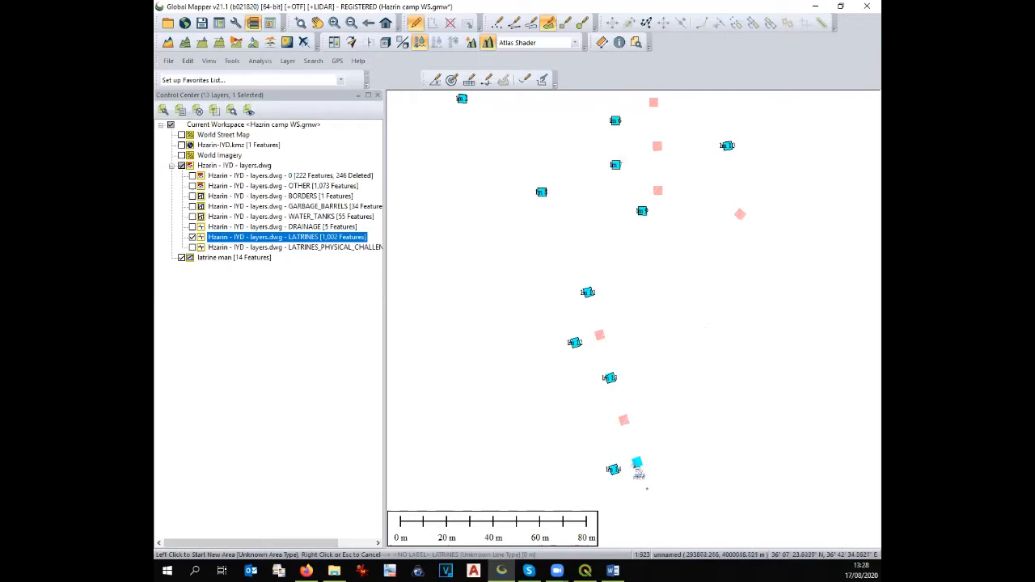
# Step: Trace the cyan square just east of lm 14 as an area named "lm 15" on the latrine man layer
pyautogui.click(635, 460)
pyautogui.click(659, 476)
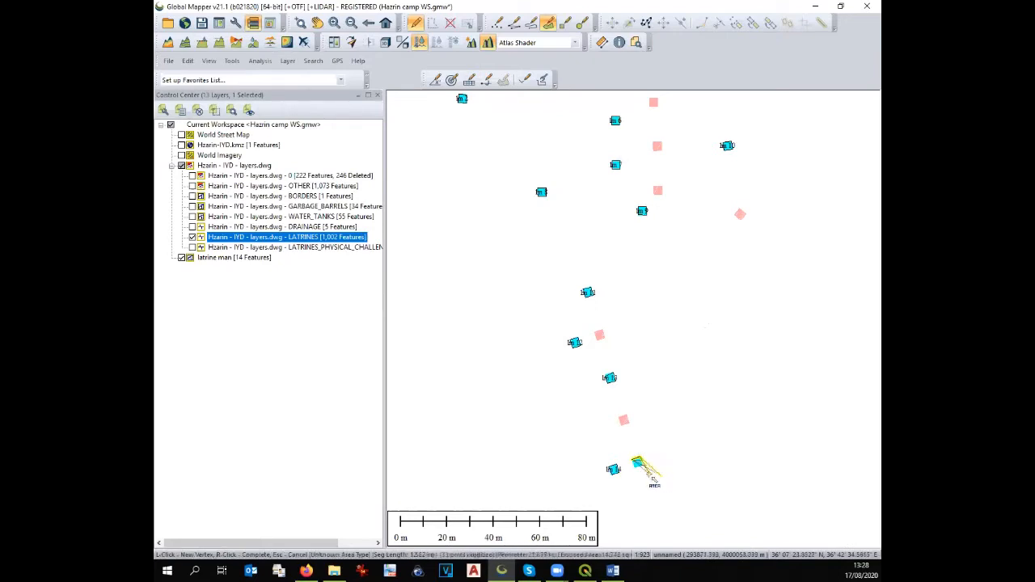
pyautogui.click(643, 466)
pyautogui.click(638, 477)
pyautogui.rightClick(639, 477)
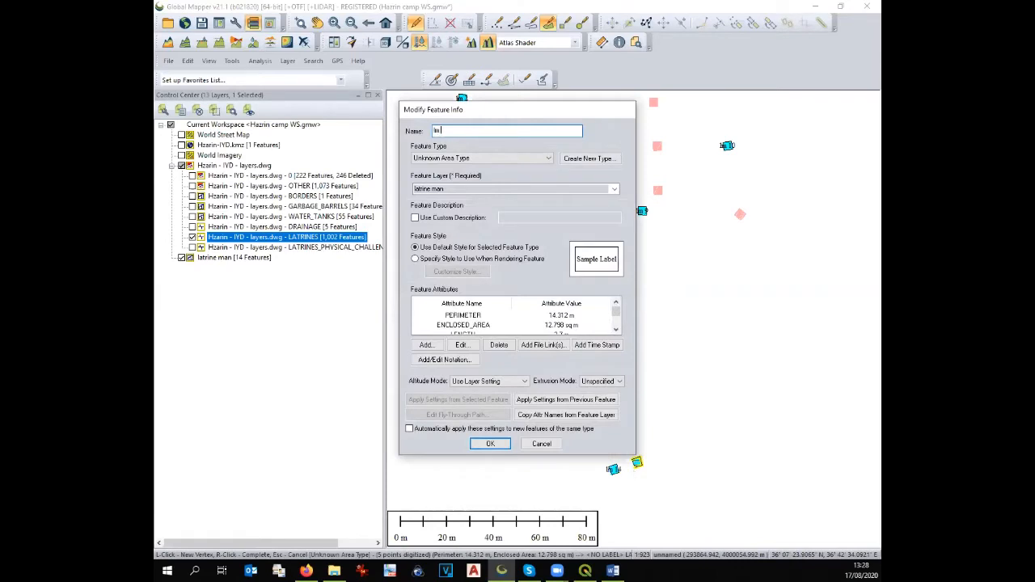
pyautogui.press('Return')
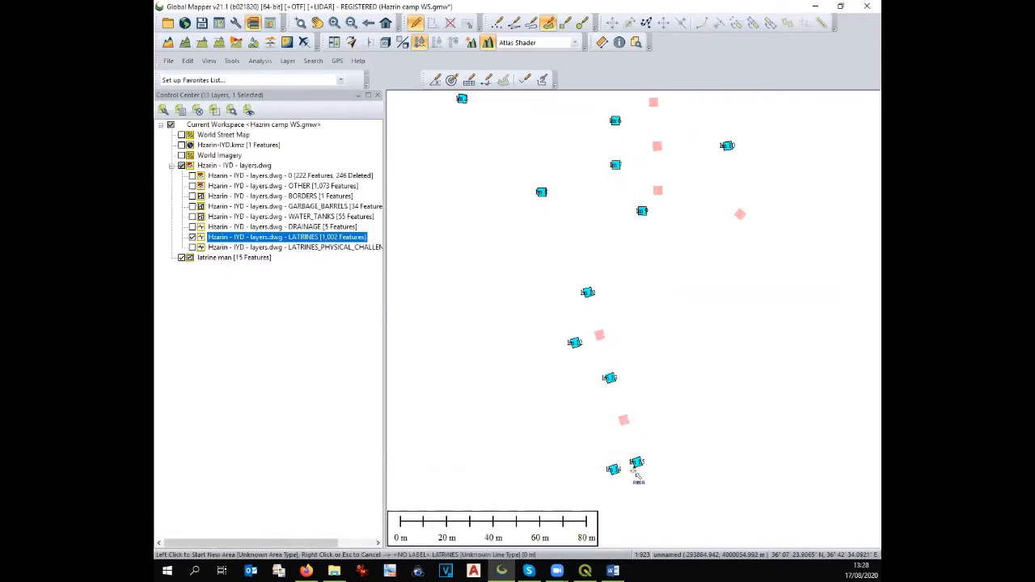
pyautogui.scroll(-2, 566, 396)
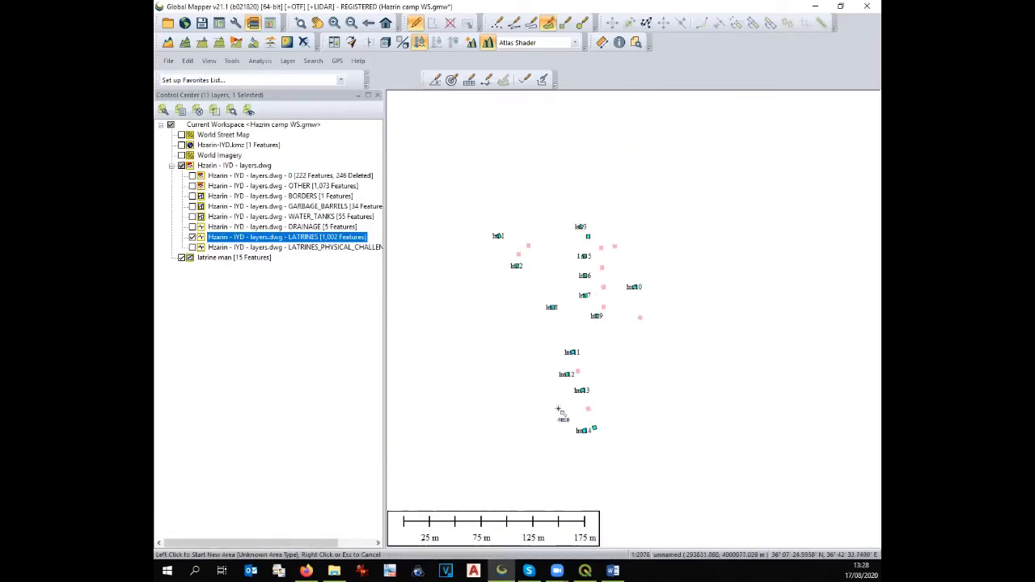
pyautogui.click(205, 258)
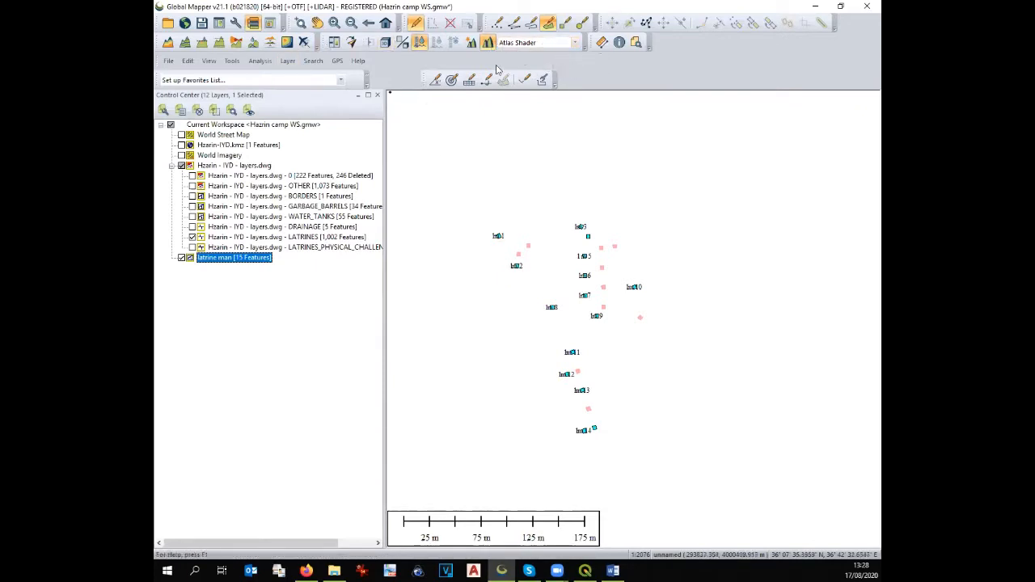
pyautogui.click(323, 289)
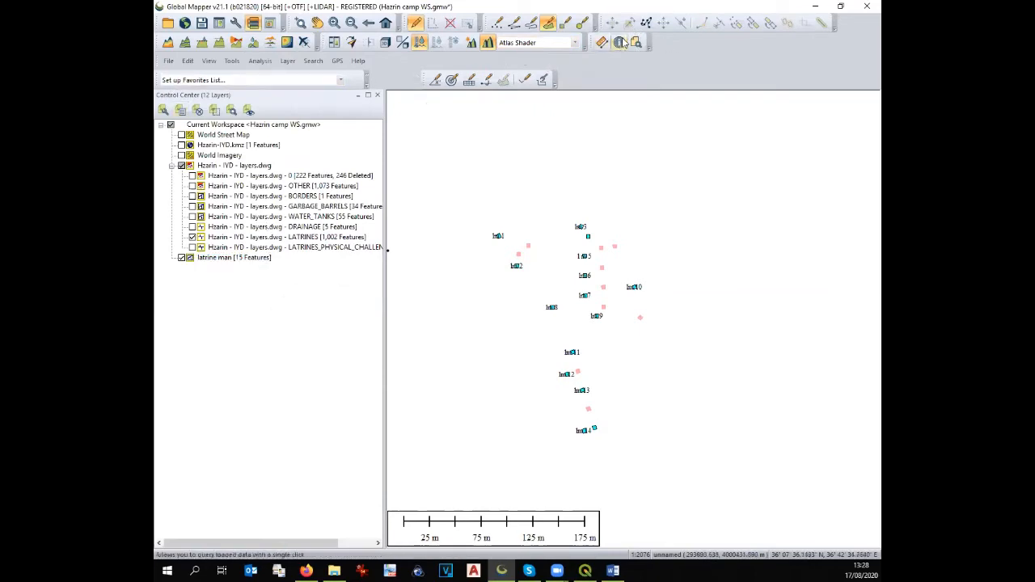
# Step: Trace the pink square just north of lm 2 as an area named "lw 1" on a new layer called "Latrine women"
pyautogui.scroll(3, 527, 261)
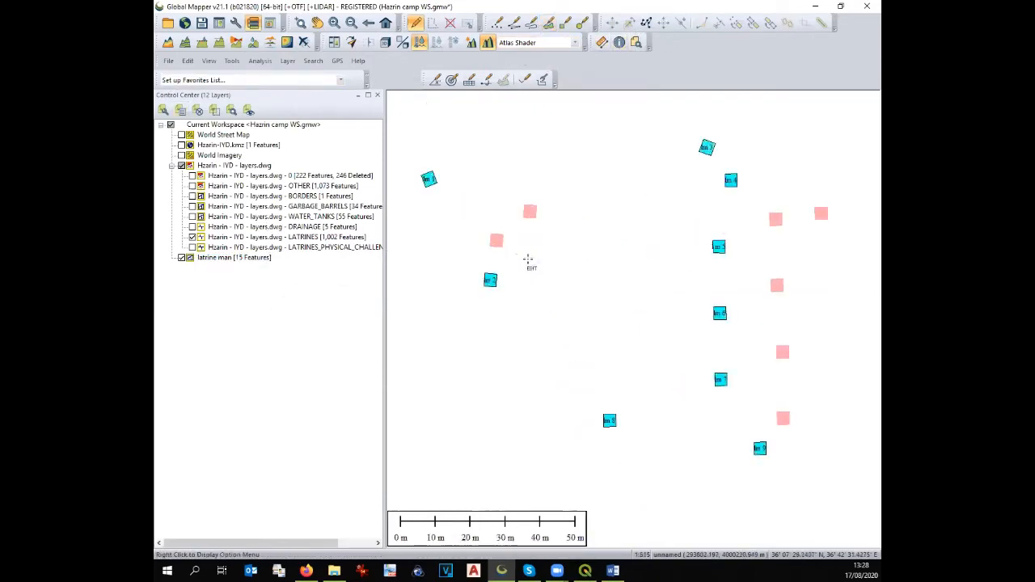
pyautogui.click(549, 22)
pyautogui.click(491, 235)
pyautogui.click(504, 235)
pyautogui.click(503, 246)
pyautogui.click(491, 247)
pyautogui.rightClick(483, 254)
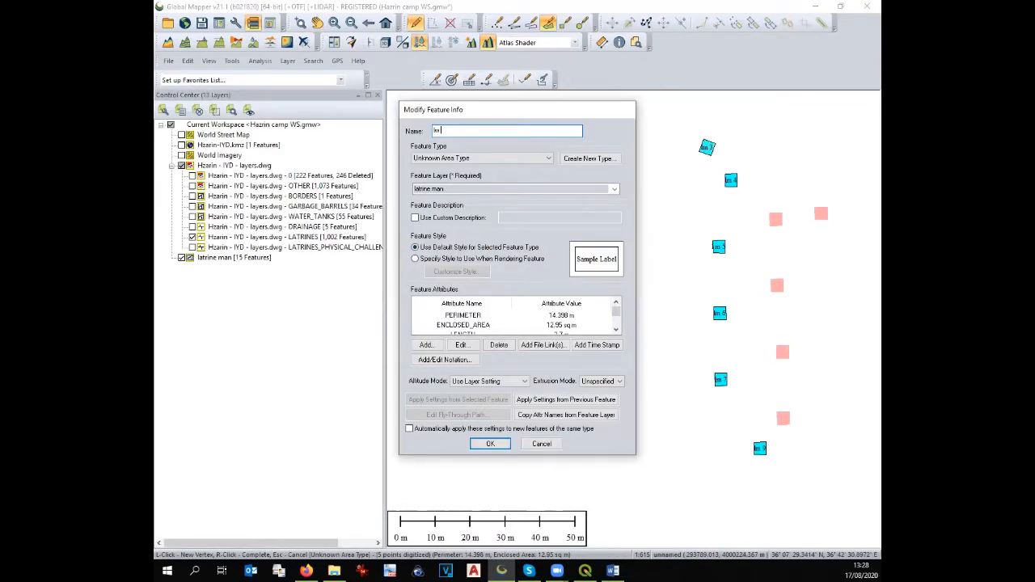
pyautogui.click(615, 189)
pyautogui.click(587, 202)
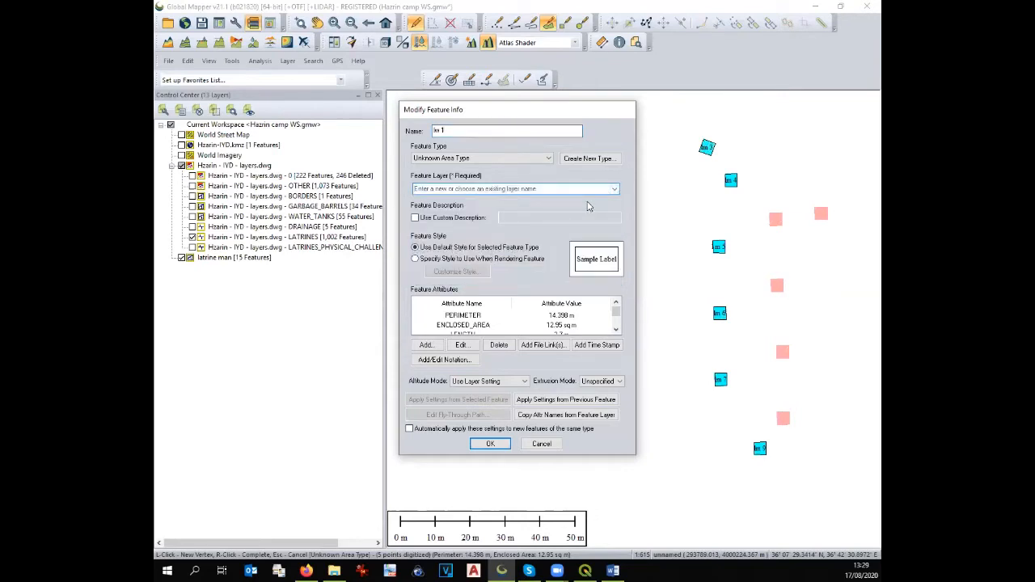
pyautogui.write('Latrine women')
pyautogui.press('Return')
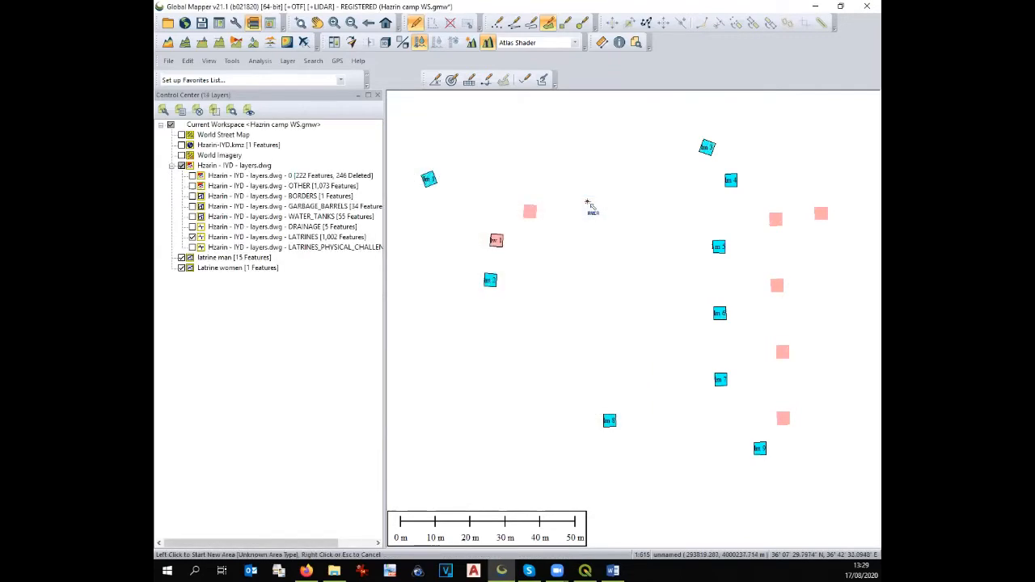
# Step: Trace the pink square northeast of lw 1 as women's latrine area number 2 on the Latrine women layer
pyautogui.click(524, 206)
pyautogui.click(537, 218)
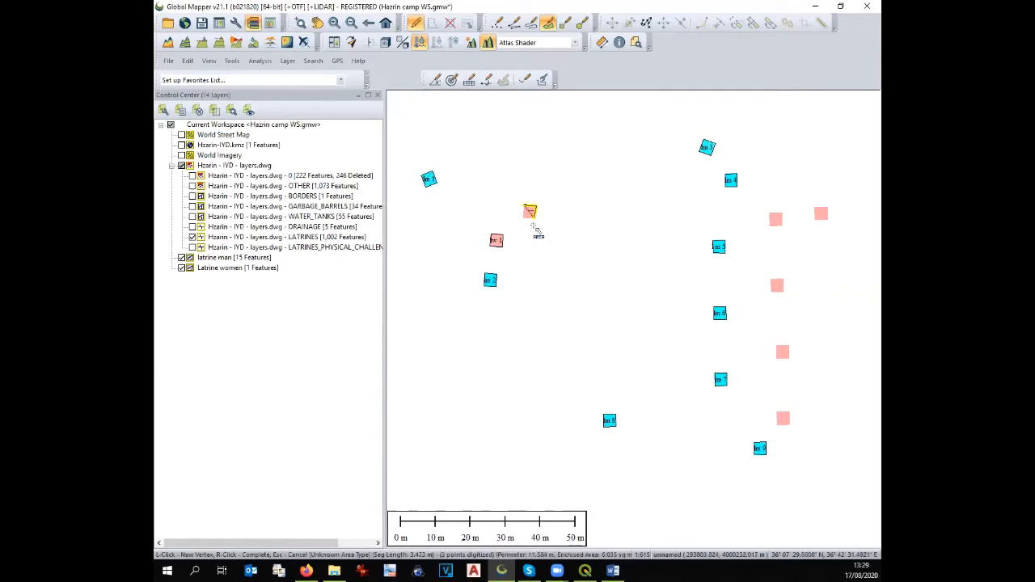
pyautogui.click(523, 219)
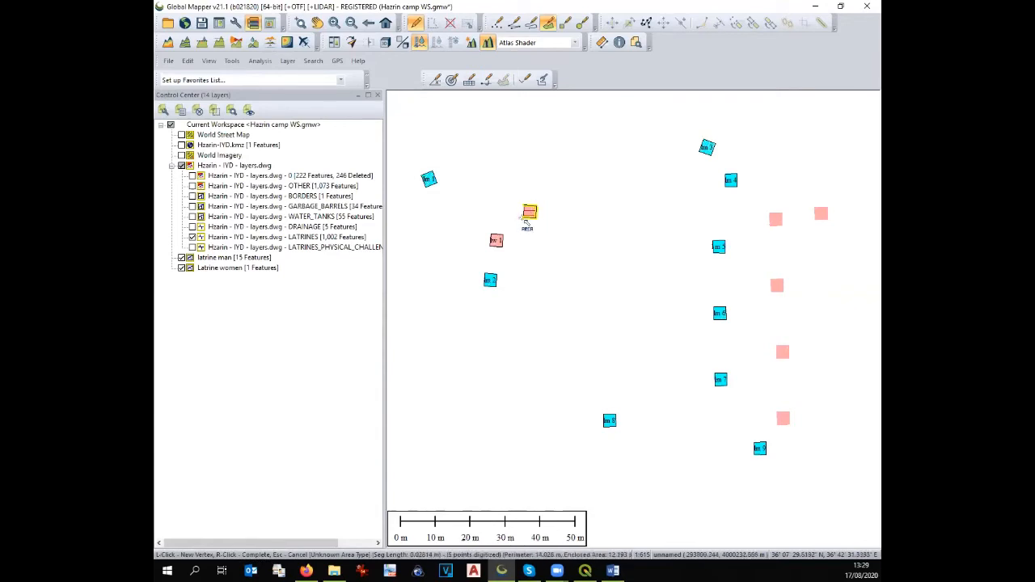
pyautogui.rightClick(523, 221)
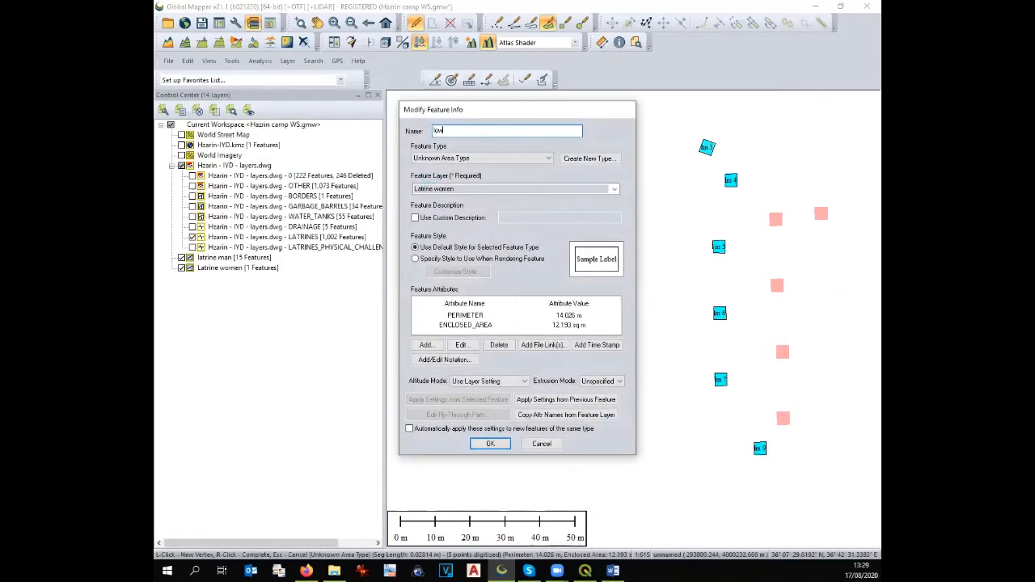
pyautogui.press('Return')
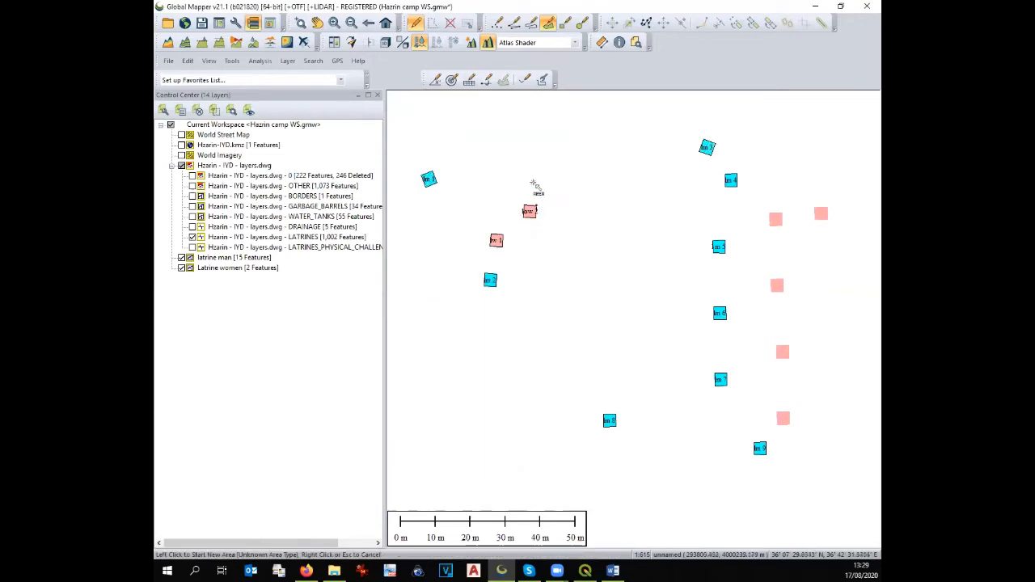
pyautogui.click(773, 214)
pyautogui.click(784, 213)
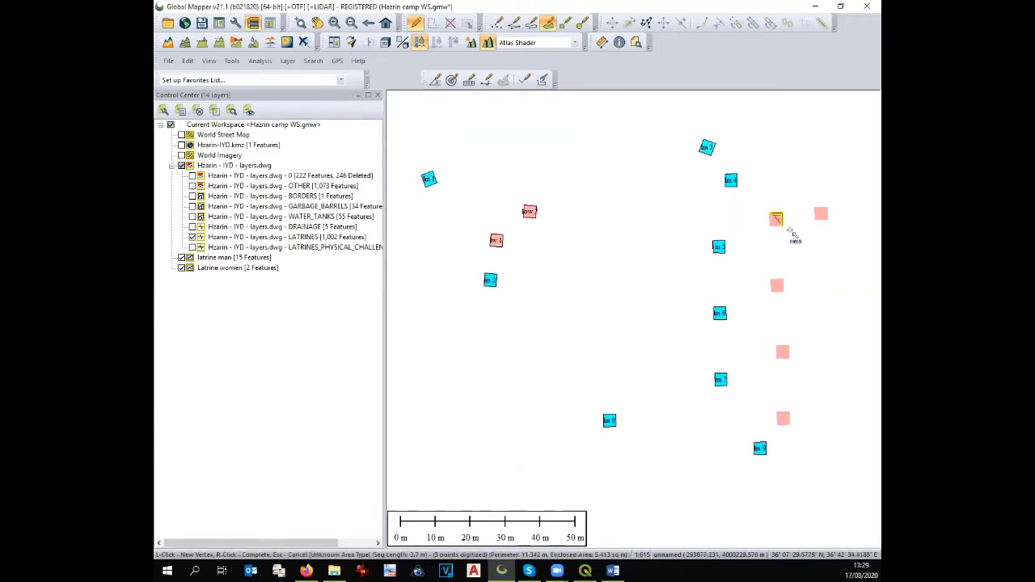
pyautogui.click(787, 230)
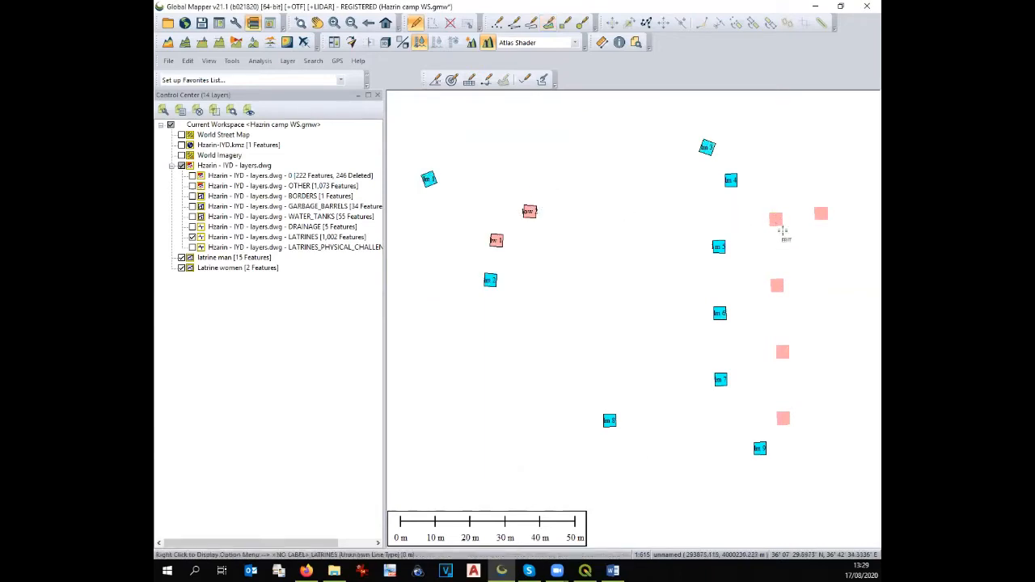
pyautogui.press('Escape')
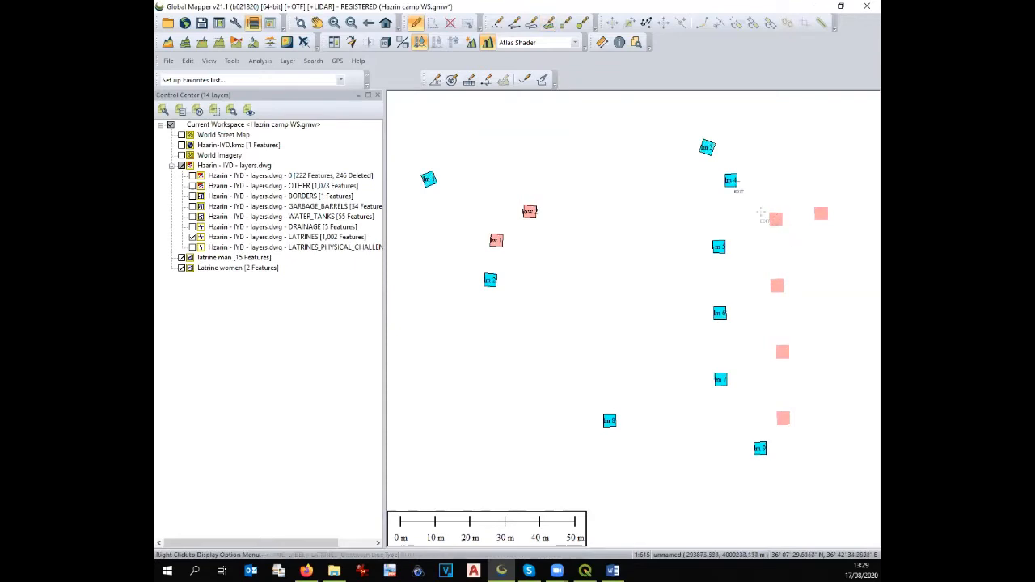
# Step: Trace the pink square northeast of lm 5 as an area named "lw 3" on the Latrine women layer
pyautogui.click(553, 23)
pyautogui.click(770, 213)
pyautogui.click(782, 214)
pyautogui.click(782, 227)
pyautogui.click(768, 228)
pyautogui.rightClick(768, 227)
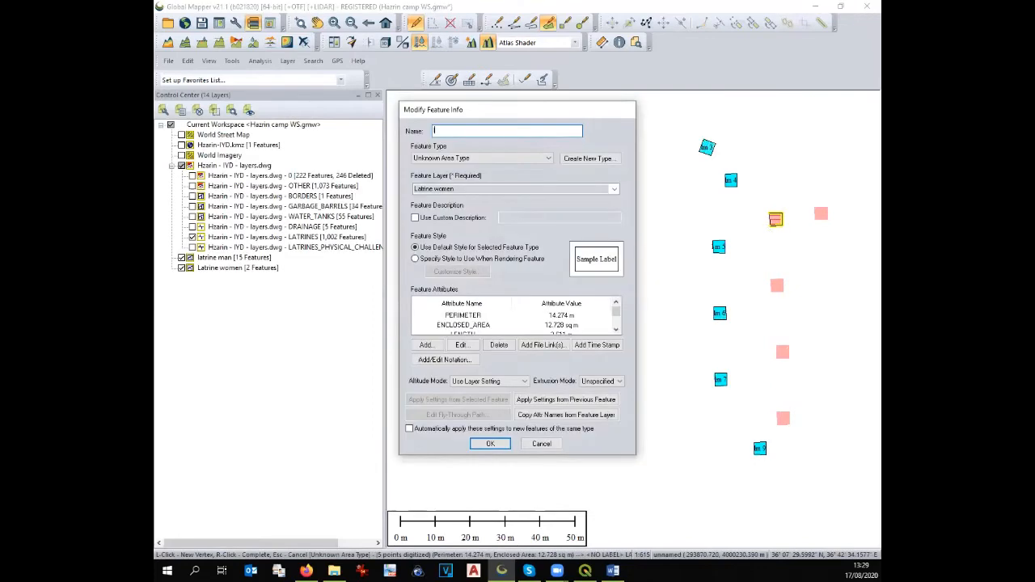
pyautogui.write('lw 3')
pyautogui.press('Return')
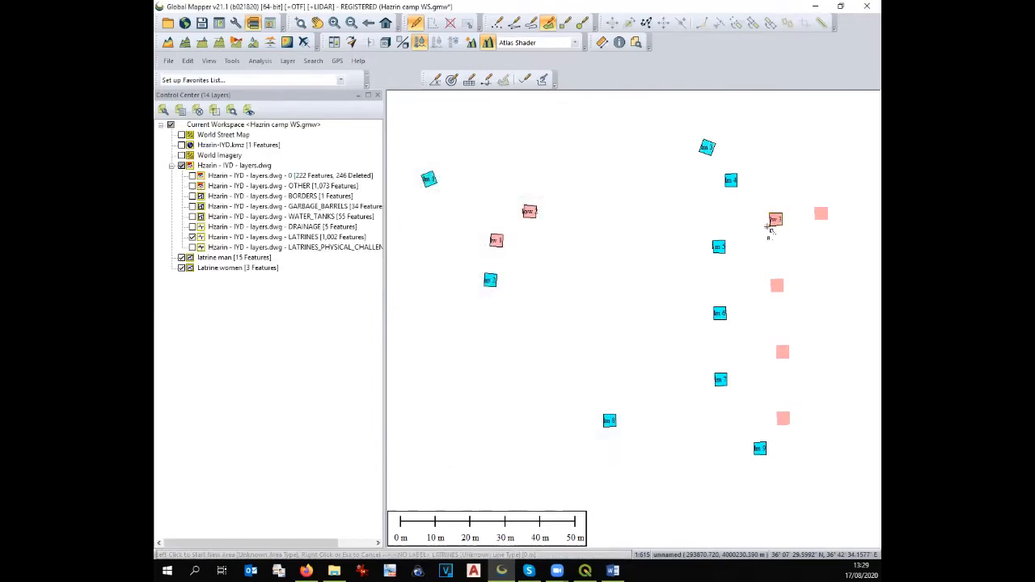
# Step: Trace the pink square east of lw 3 as an area named "lw 4" on the Latrine women layer
pyautogui.click(815, 208)
pyautogui.click(828, 208)
pyautogui.click(828, 220)
pyautogui.click(816, 220)
pyautogui.rightClick(817, 225)
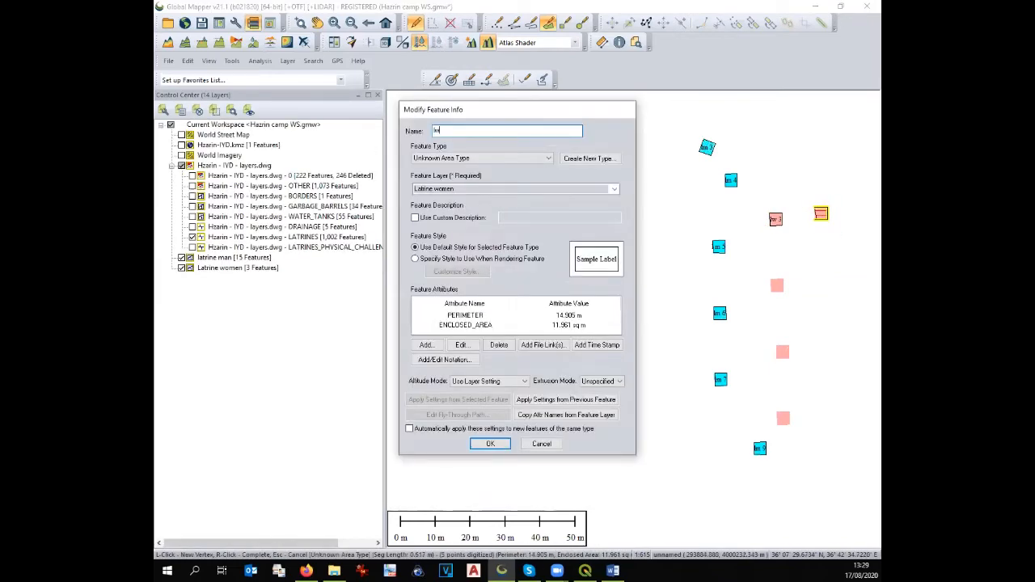
pyautogui.write('lw 4')
pyautogui.press('Return')
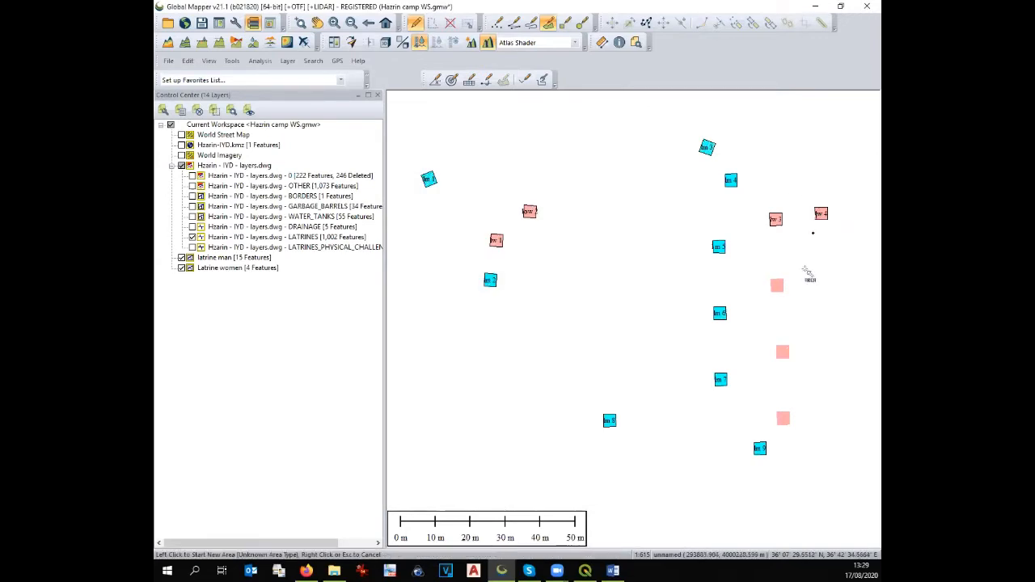
# Step: Trace the pink square directly south of lw 3 as an area named "lw 5" on the Latrine women layer
pyautogui.click(770, 280)
pyautogui.click(783, 279)
pyautogui.click(783, 292)
pyautogui.click(771, 292)
pyautogui.rightClick(775, 298)
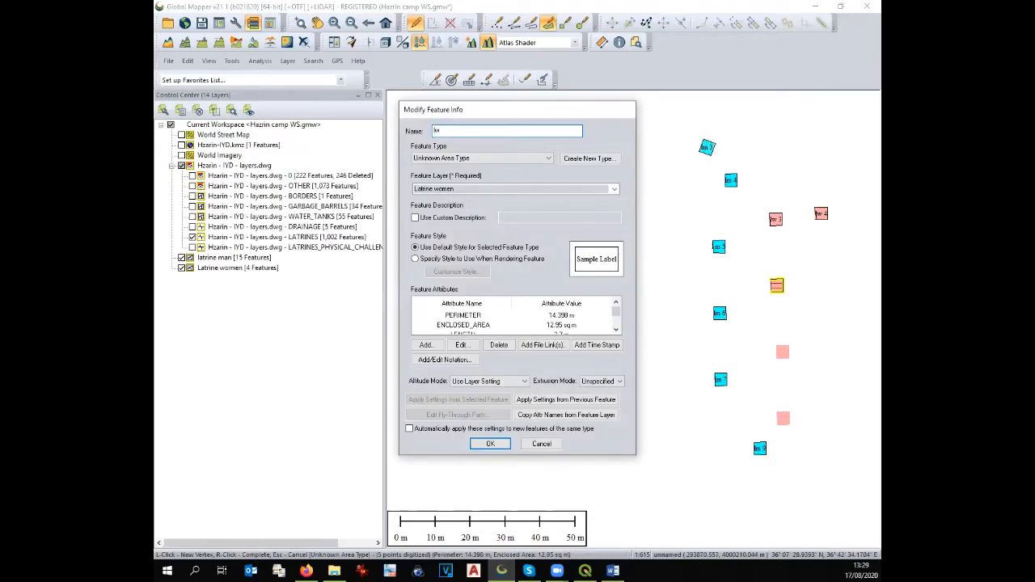
pyautogui.write('lw 5')
pyautogui.press('Return')
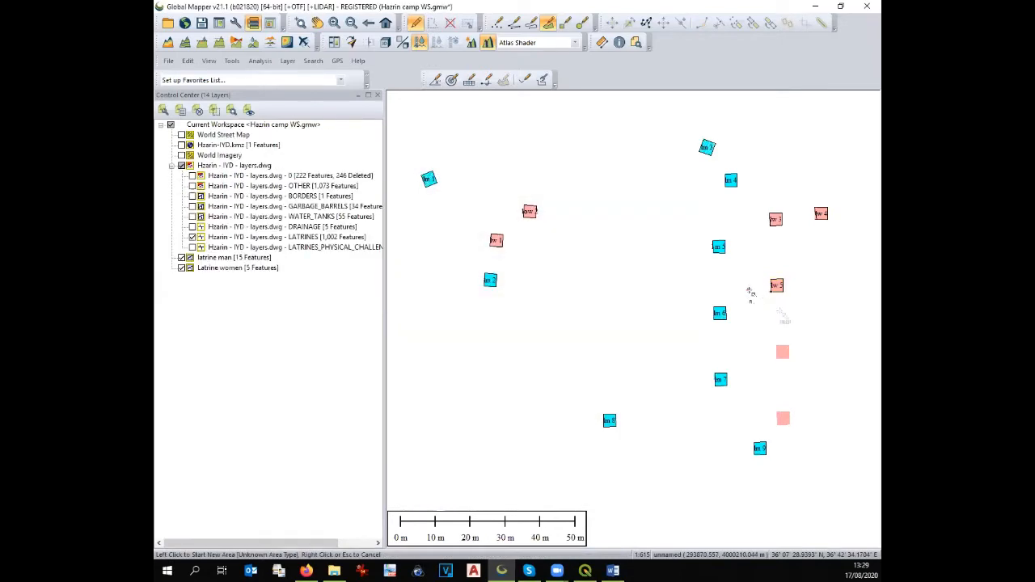
# Step: Trace the pink square directly south of lw 5 as an area named "lw 6" on the Latrine women layer
pyautogui.click(775, 345)
pyautogui.click(789, 345)
pyautogui.click(789, 359)
pyautogui.click(775, 359)
pyautogui.rightClick(777, 364)
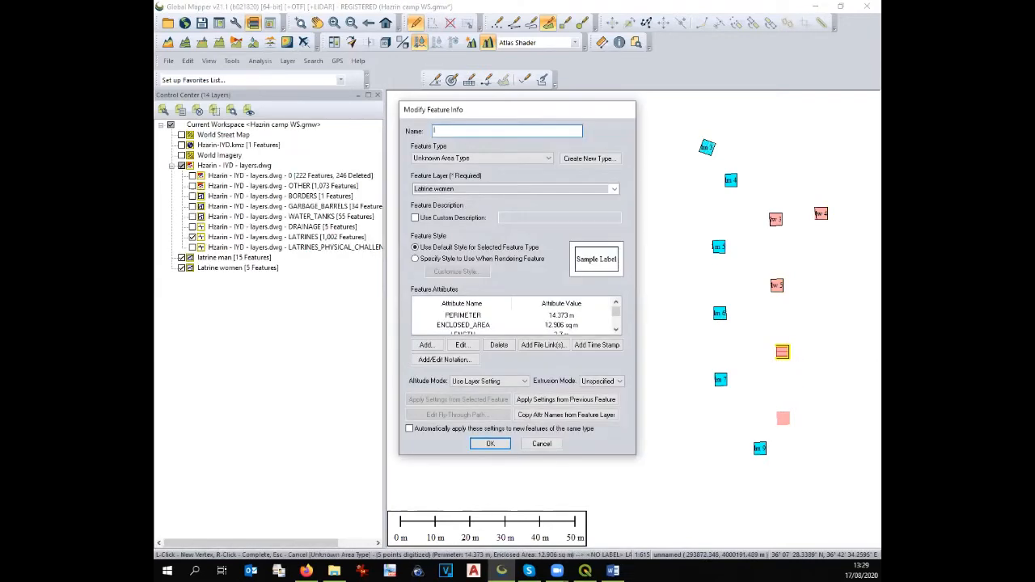
pyautogui.press('Return')
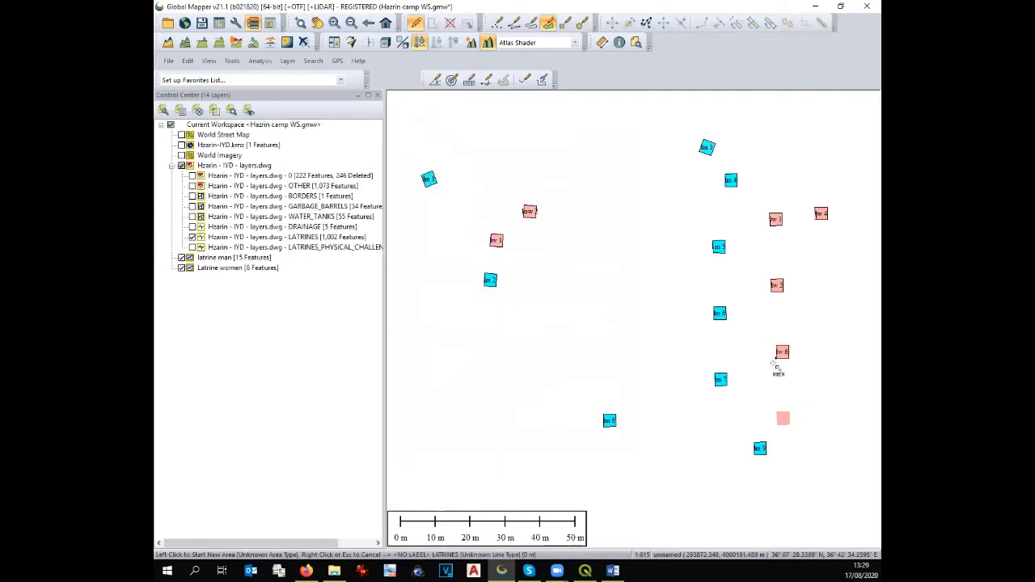
# Step: Trace the pink square directly south of lw 6 as an area named "lw 7" on the Latrine women layer
pyautogui.click(776, 411)
pyautogui.click(789, 412)
pyautogui.click(790, 425)
pyautogui.click(776, 425)
pyautogui.rightClick(774, 426)
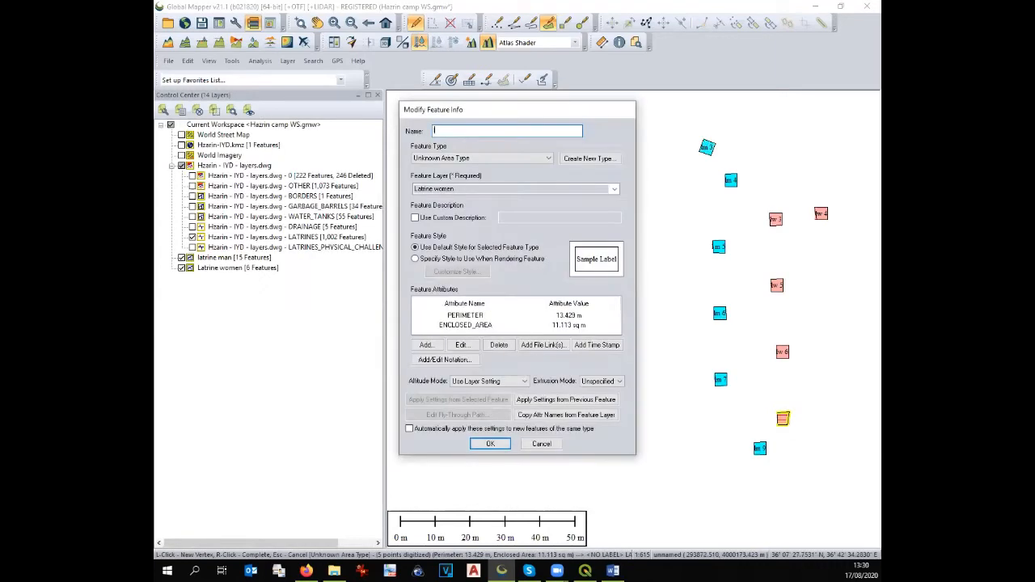
pyautogui.press('Return')
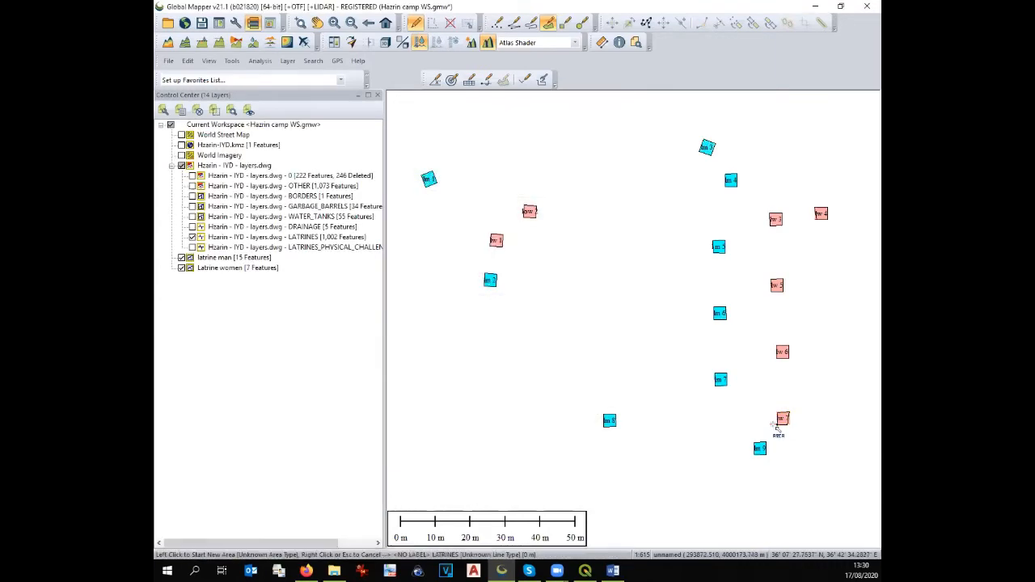
# Step: Trace the pink diamond-shaped latrine south of lm 10 as an area named "lw 8" on the Latrine women layer
pyautogui.scroll(-2, 736, 339)
pyautogui.click(803, 408)
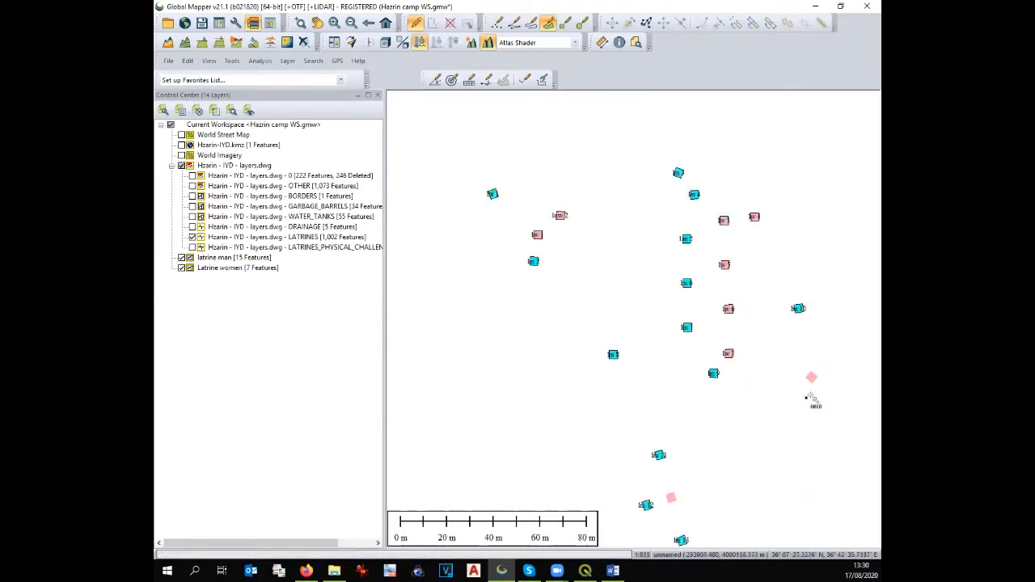
pyautogui.scroll(2, 809, 384)
pyautogui.click(823, 366)
pyautogui.click(814, 373)
pyautogui.rightClick(819, 386)
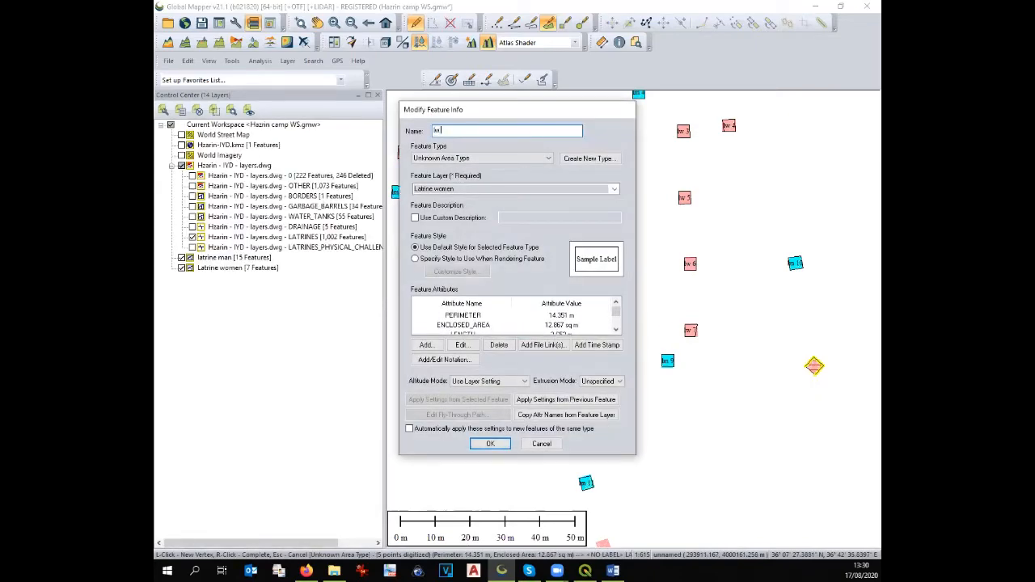
pyautogui.write('lw 8')
pyautogui.press('Return')
# Step: Trace the pink square just east of lm 12 as an area named "lw 9" on the Latrine women layer
pyautogui.scroll(-1, 818, 383)
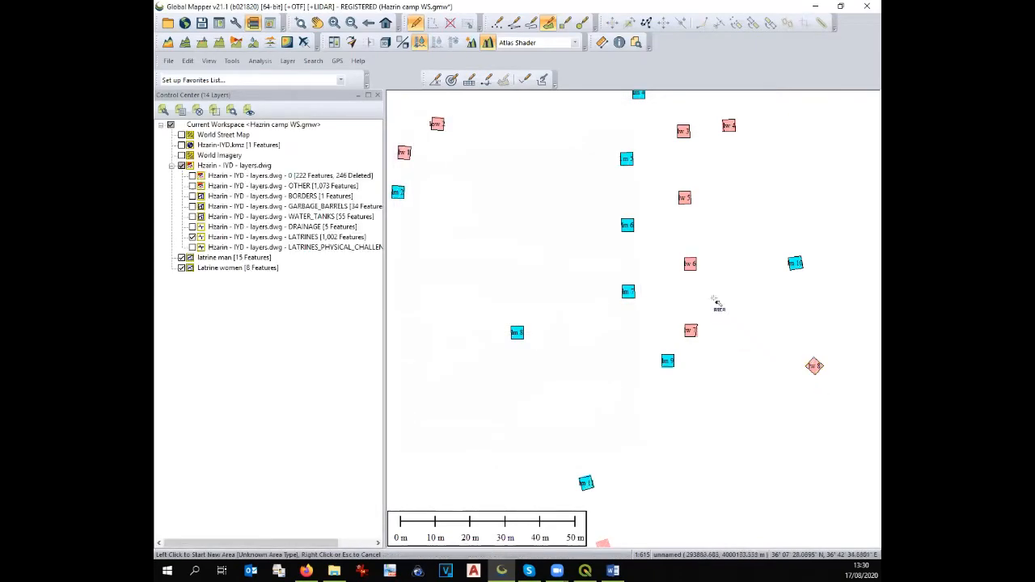
pyautogui.scroll(-1, 705, 307)
pyautogui.scroll(2, 680, 473)
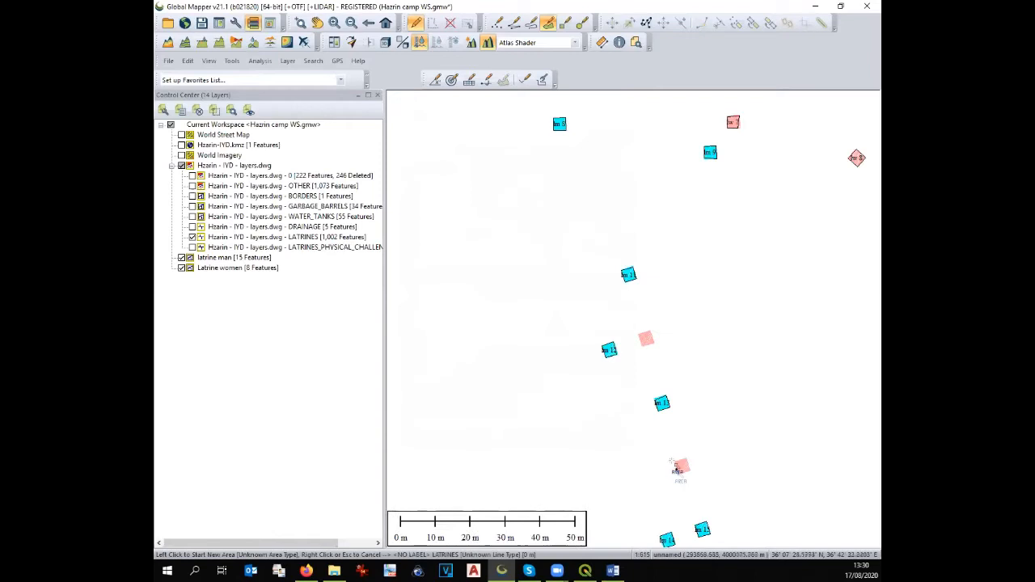
pyautogui.click(639, 334)
pyautogui.click(651, 331)
pyautogui.click(655, 343)
pyautogui.click(641, 347)
pyautogui.rightClick(641, 347)
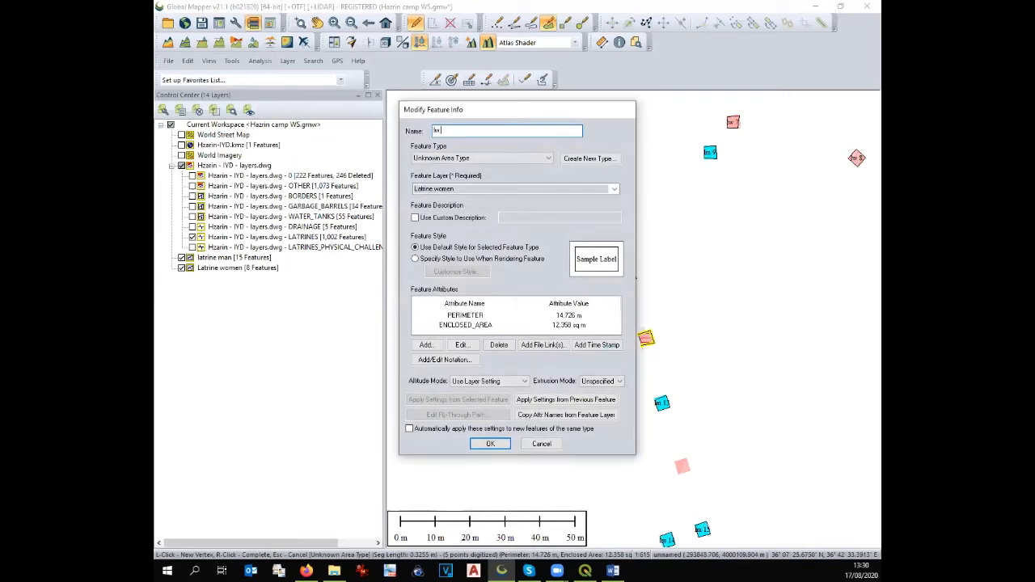
pyautogui.press('Return')
# Step: Trace the pink square between lm 13 and lm 15 as an area named "lw 10" on the Latrine women layer
pyautogui.scroll(-1, 589, 331)
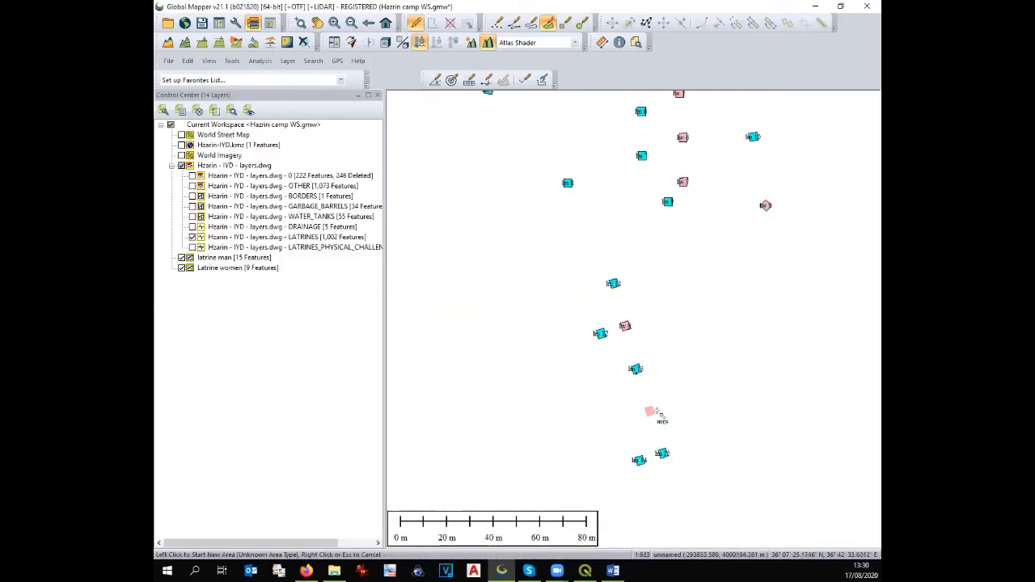
pyautogui.scroll(2, 656, 441)
pyautogui.click(628, 360)
pyautogui.click(647, 354)
pyautogui.click(634, 382)
pyautogui.rightClick(631, 384)
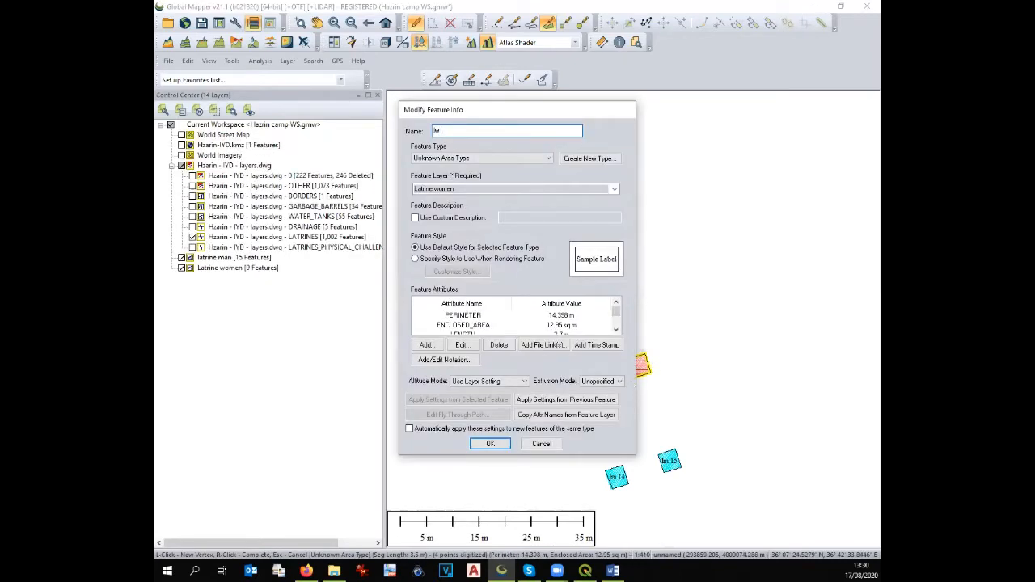
pyautogui.press('Return')
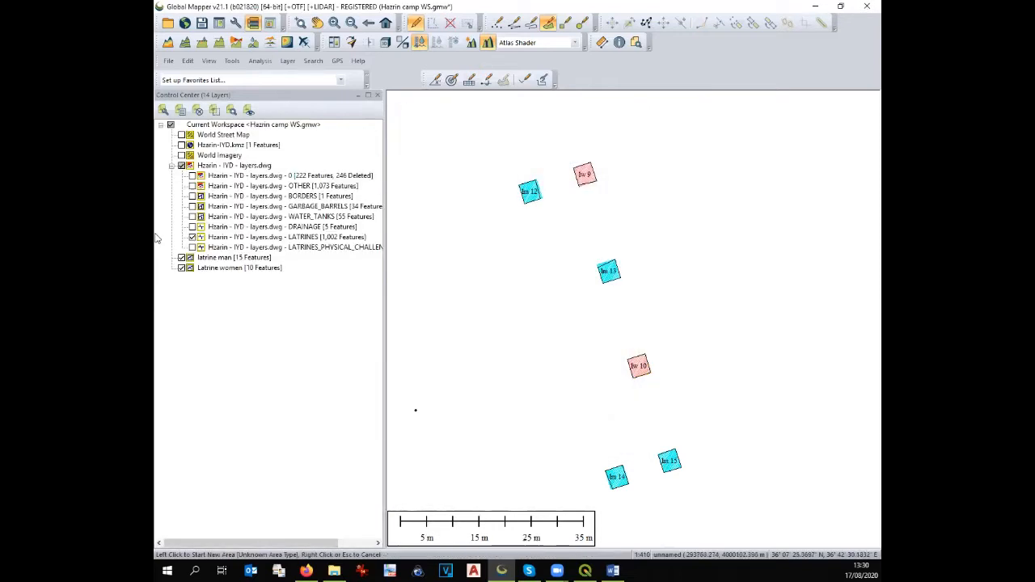
# Step: Hide the DWG's LATRINES layer and show its LATRINES_PHYSICAL_CHALLENG layer
pyautogui.click(199, 269)
pyautogui.click(201, 260)
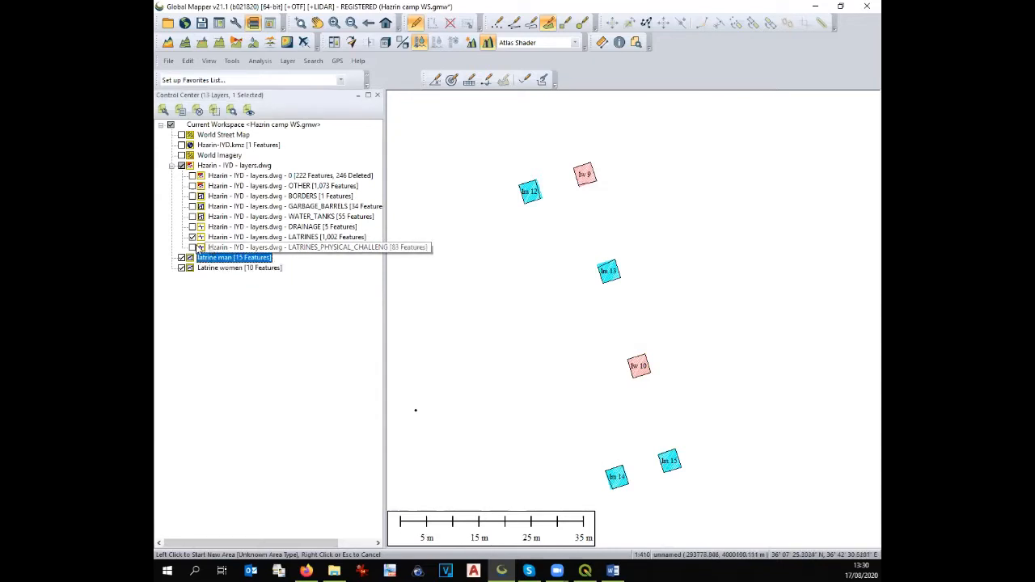
pyautogui.click(193, 238)
pyautogui.click(192, 248)
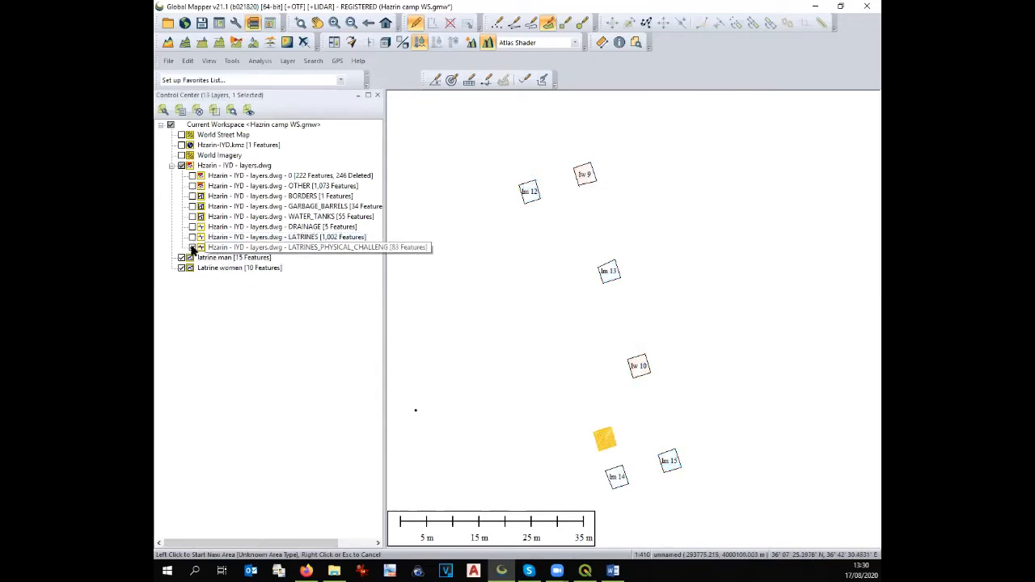
# Step: Trace the orange square just north of lm 14 as a new area named "FC 1"
pyautogui.scroll(-3, 566, 341)
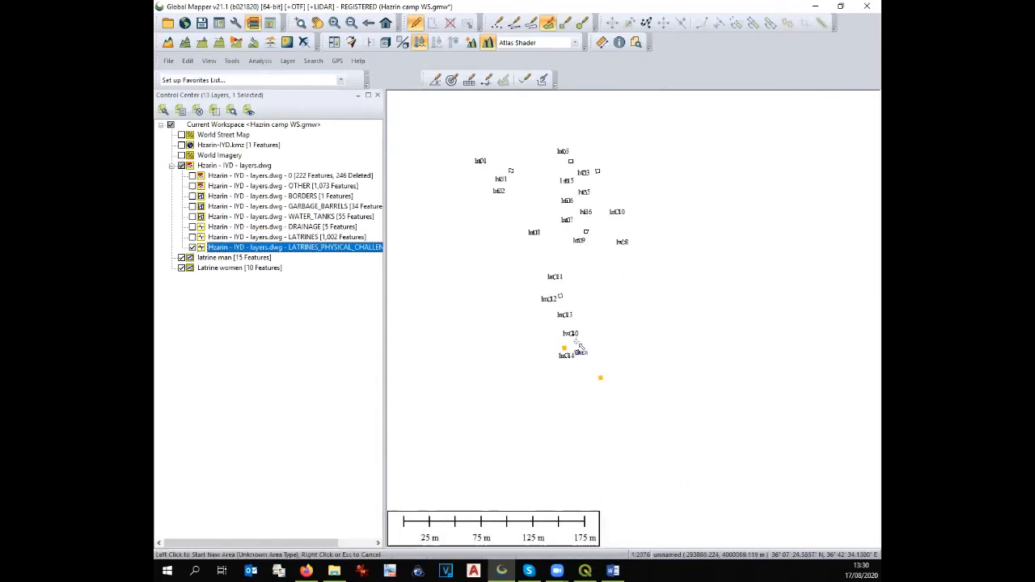
pyautogui.scroll(1, 579, 346)
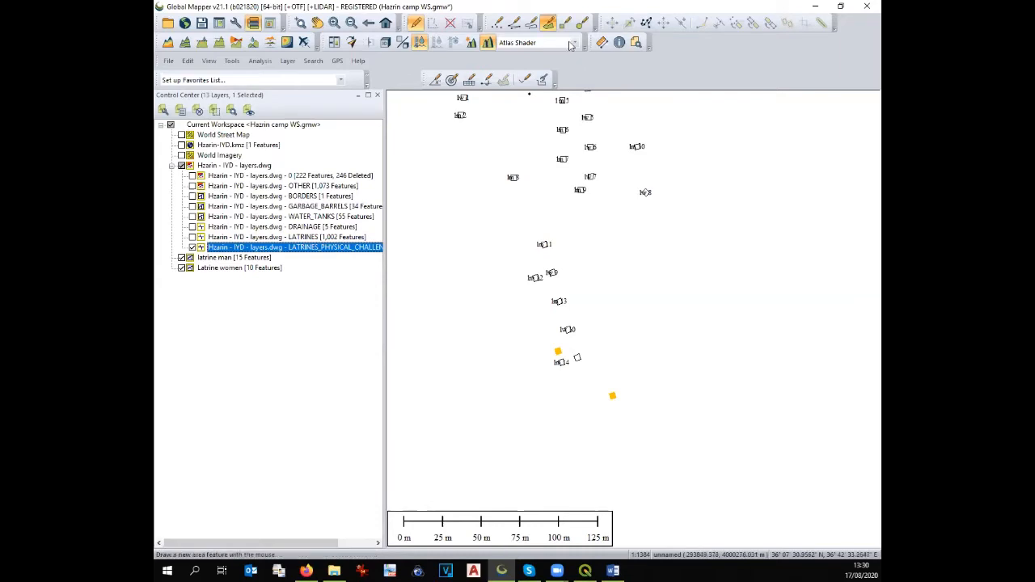
pyautogui.scroll(3, 570, 364)
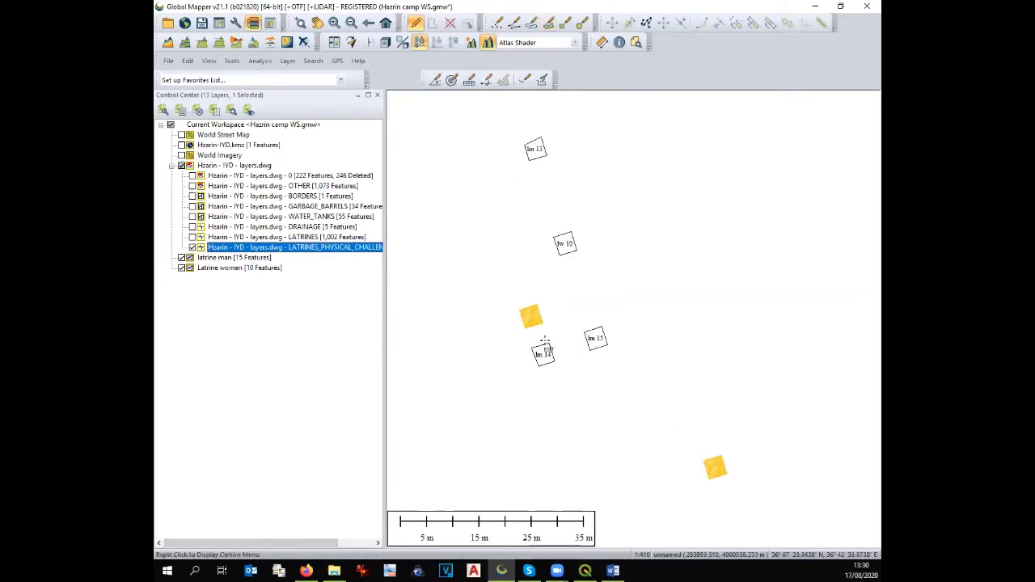
pyautogui.click(549, 22)
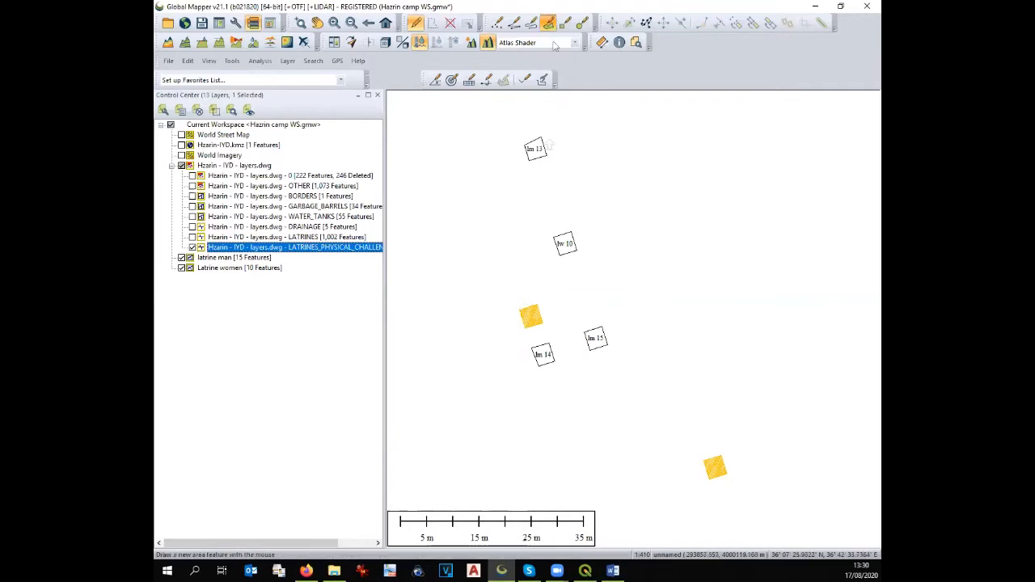
pyautogui.click(519, 310)
pyautogui.click(537, 305)
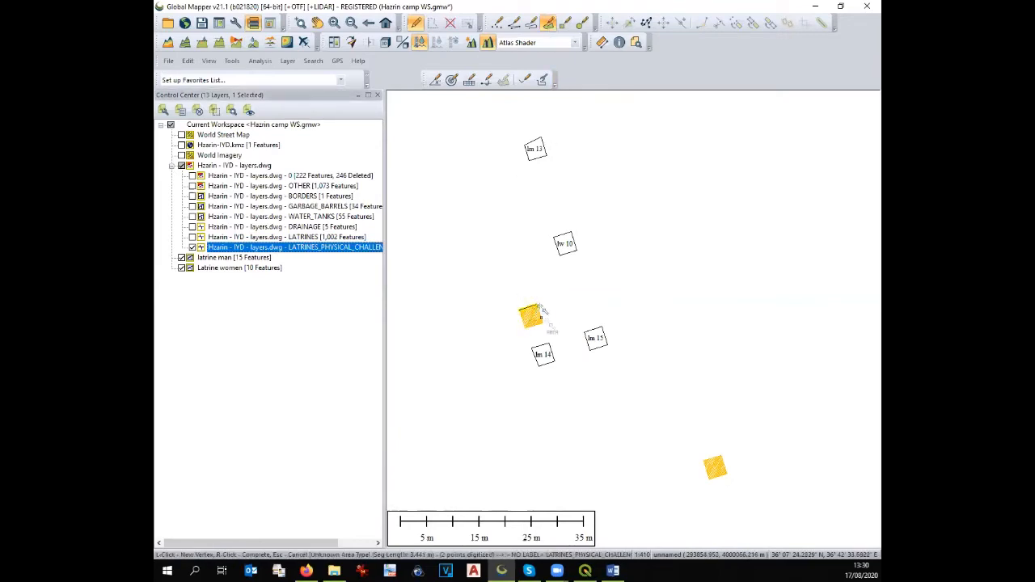
pyautogui.click(543, 322)
pyautogui.click(526, 328)
pyautogui.rightClick(527, 336)
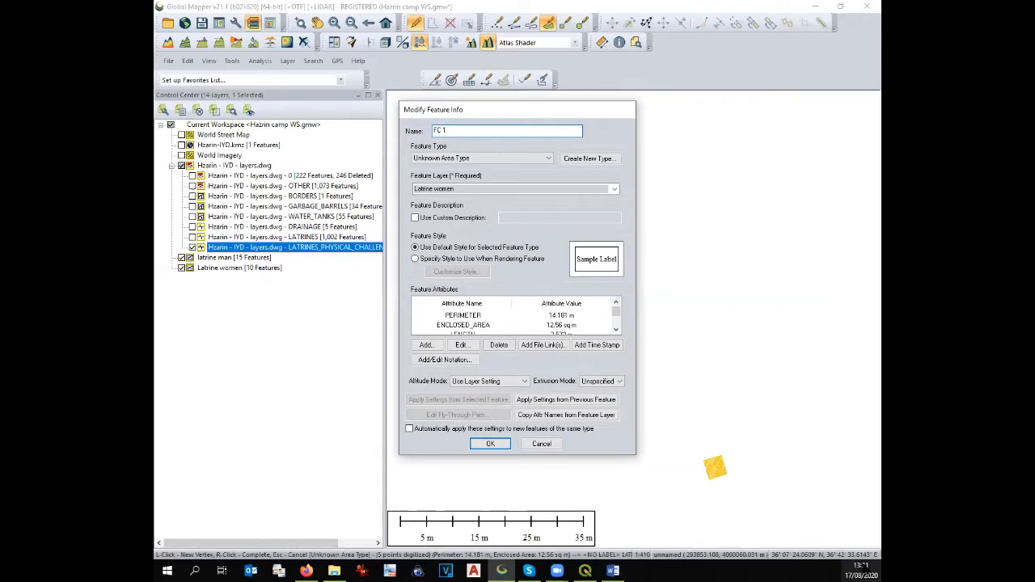
# Step: Assign the FC 1 area to a newly created layer named "latrine phisically Challl"
pyautogui.click(615, 190)
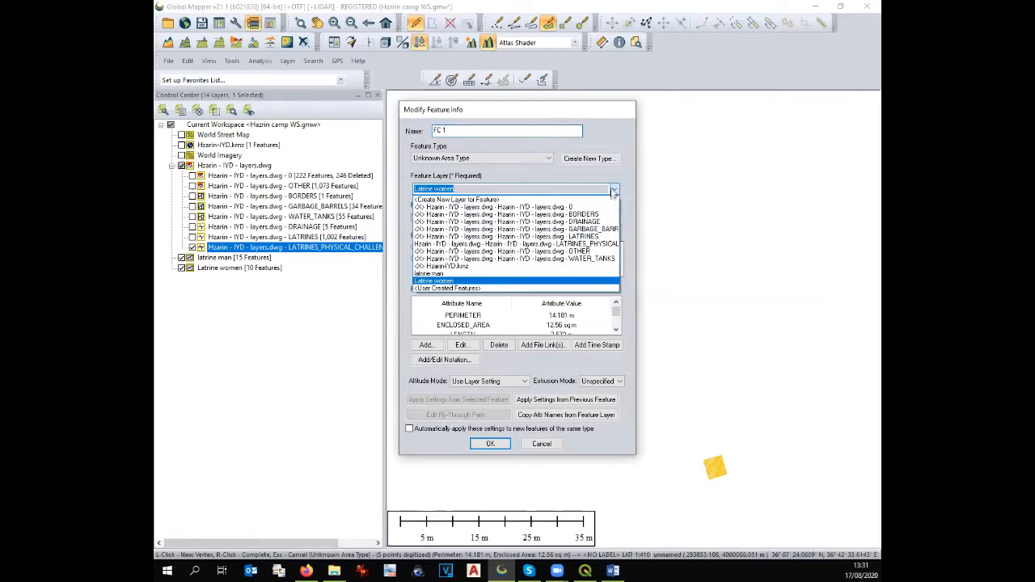
pyautogui.click(611, 202)
pyautogui.write('lat')
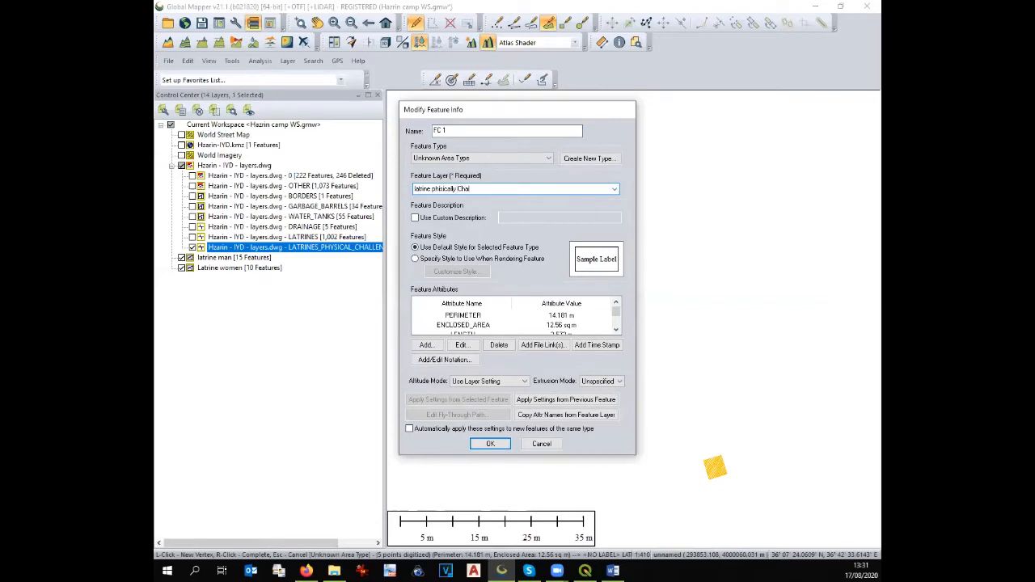
pyautogui.press('Return')
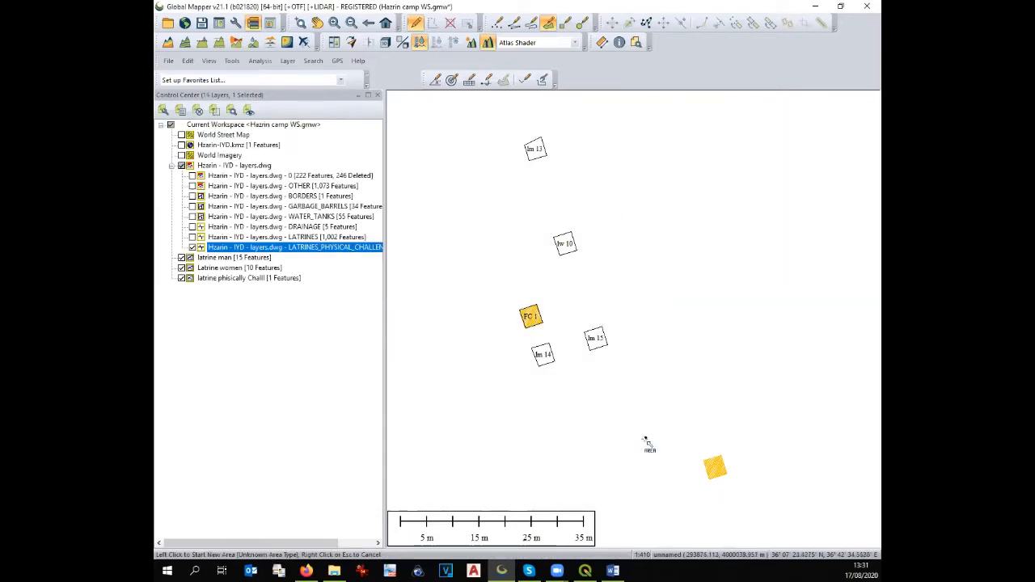
# Step: Trace the orange square southeast of lm 15 as an area named "FC 2" on the latrine phisically Challl layer
pyautogui.click(705, 460)
pyautogui.click(722, 456)
pyautogui.click(728, 474)
pyautogui.click(711, 479)
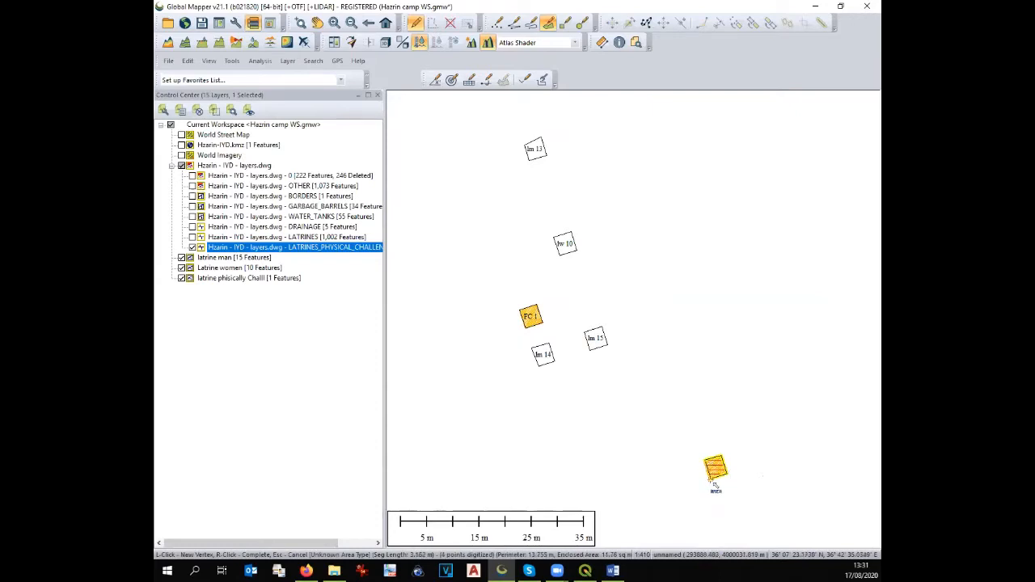
pyautogui.rightClick(711, 484)
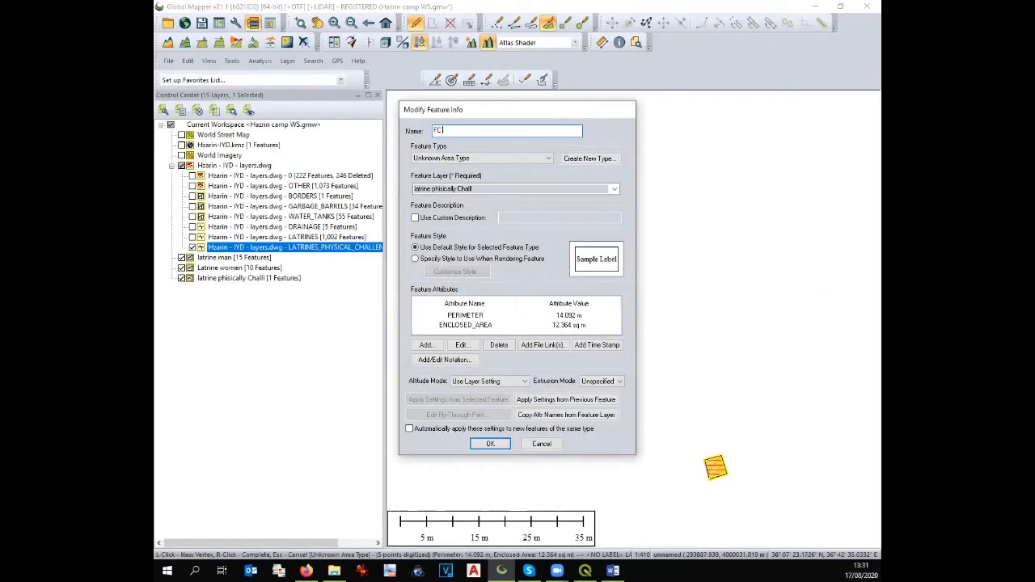
pyautogui.press('Return')
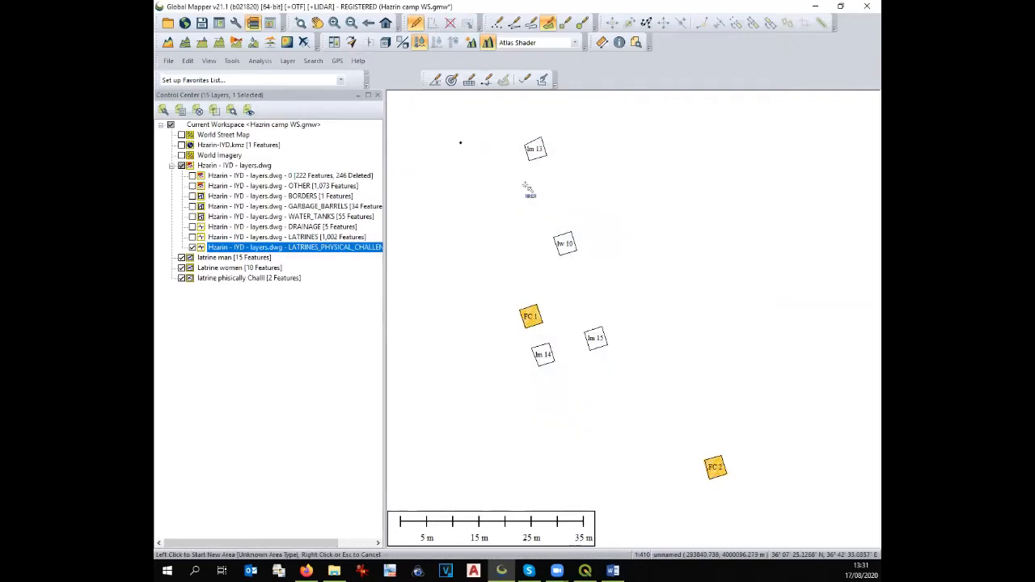
# Step: Hide the DWG's physically challenged latrine layer and the three digitized latrine layers, leaving only the DWG's BORDERS layer shown
pyautogui.scroll(-1, 522, 186)
pyautogui.scroll(-3, 538, 290)
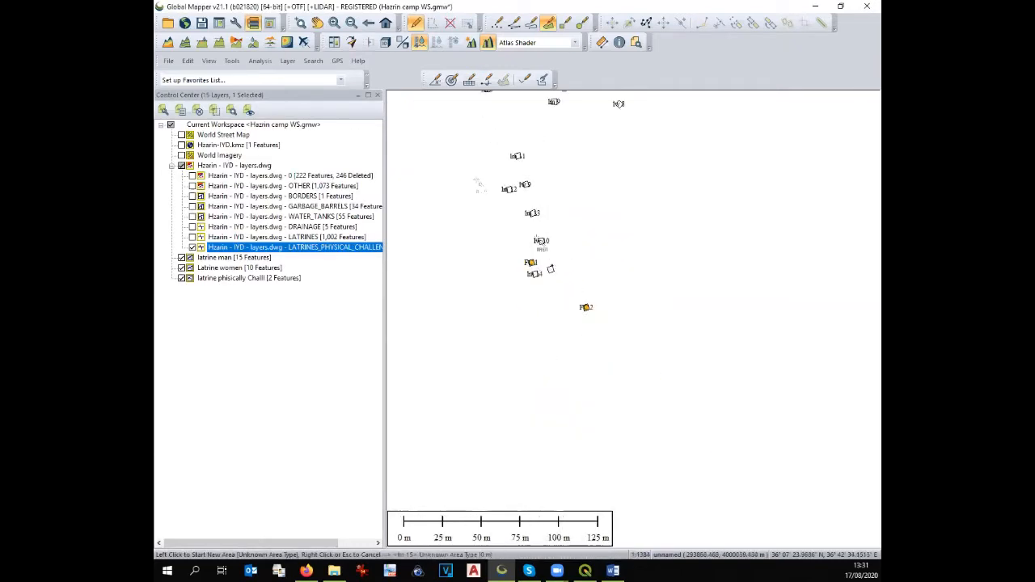
pyautogui.scroll(-1, 581, 303)
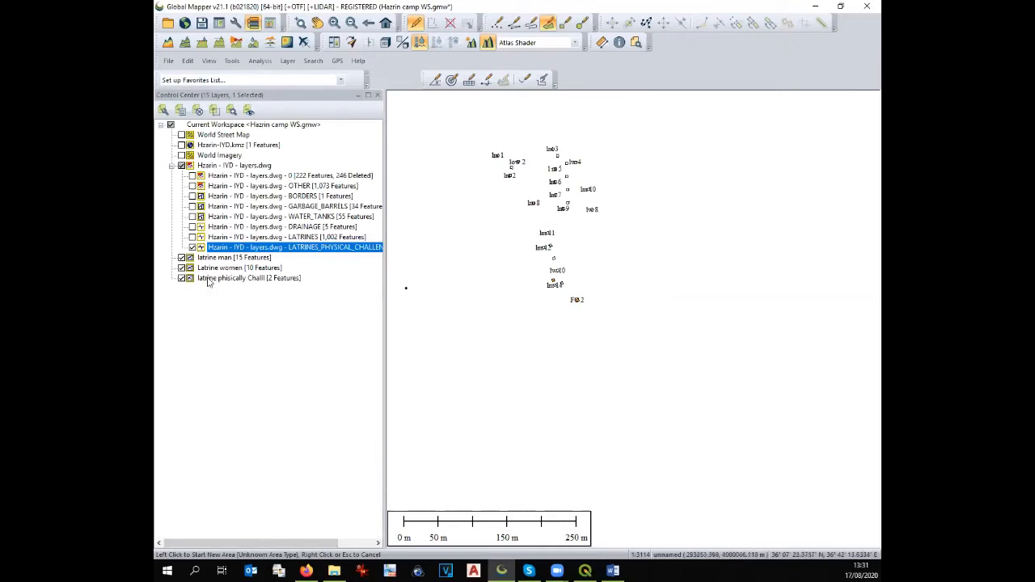
pyautogui.click(192, 247)
pyautogui.click(182, 258)
pyautogui.click(182, 268)
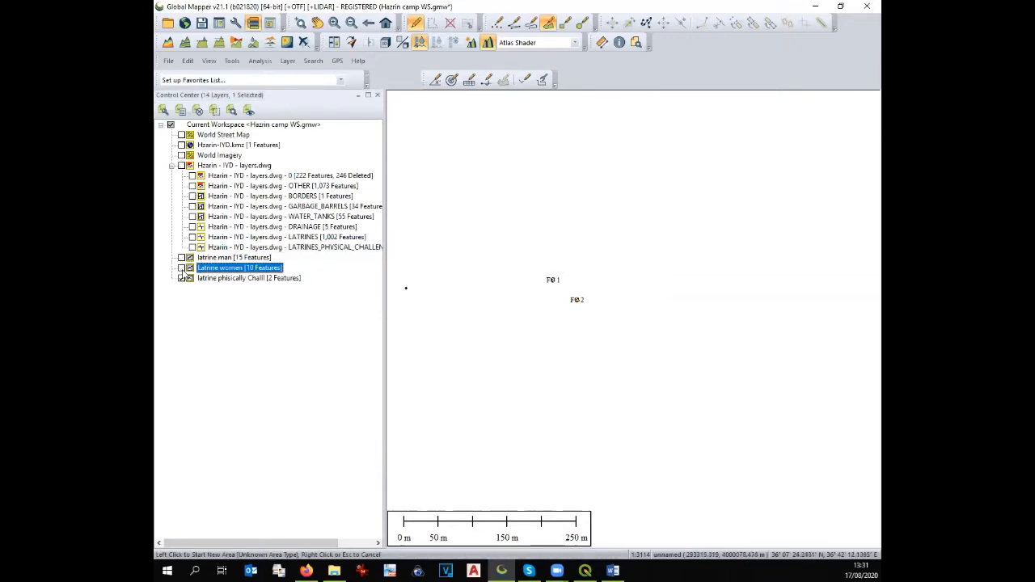
pyautogui.click(182, 278)
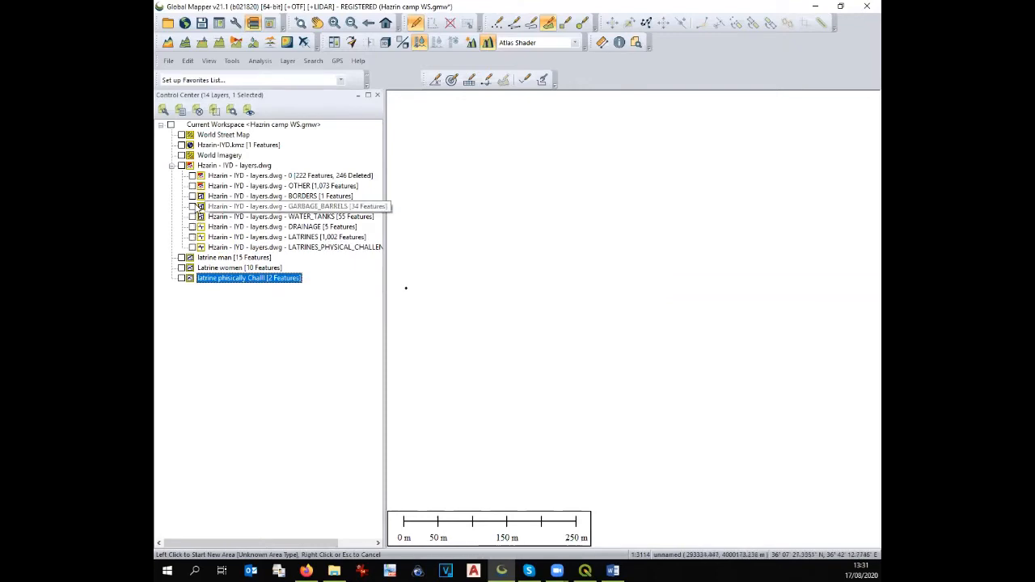
pyautogui.click(193, 197)
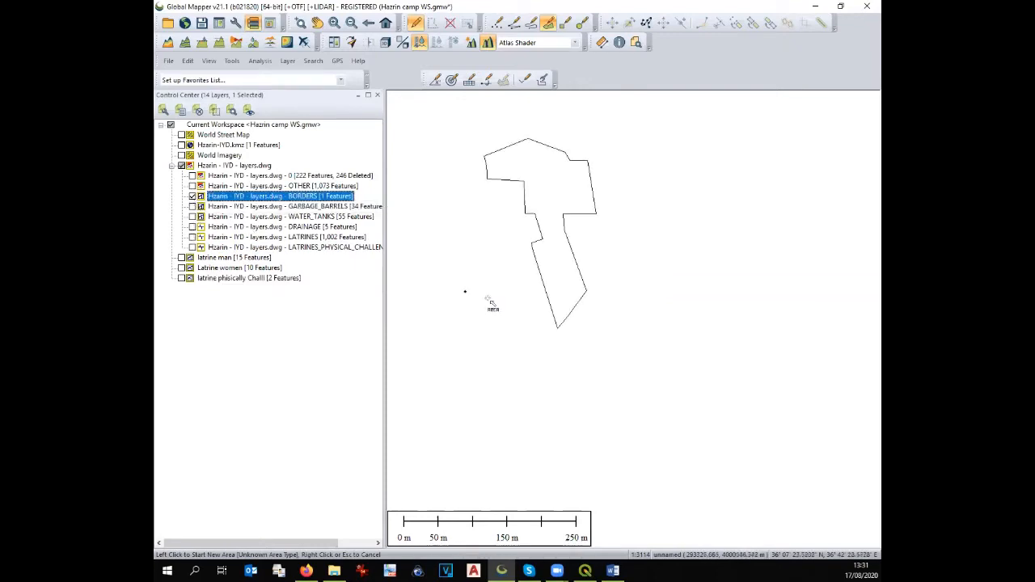
# Step: Set up a Shapefile vector export of the visible BORDERS layer with its areas included
pyautogui.click(170, 61)
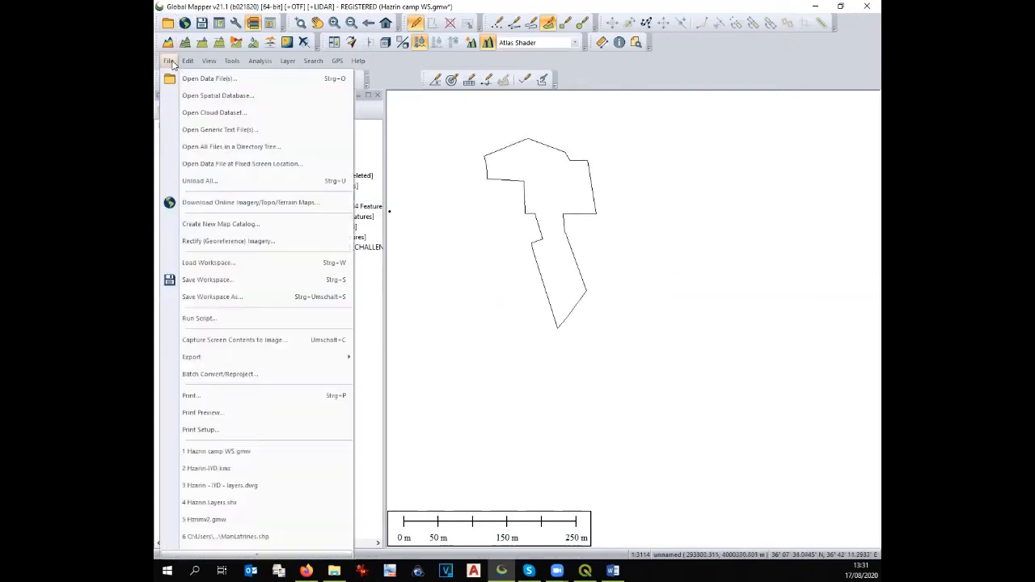
pyautogui.moveTo(220, 358)
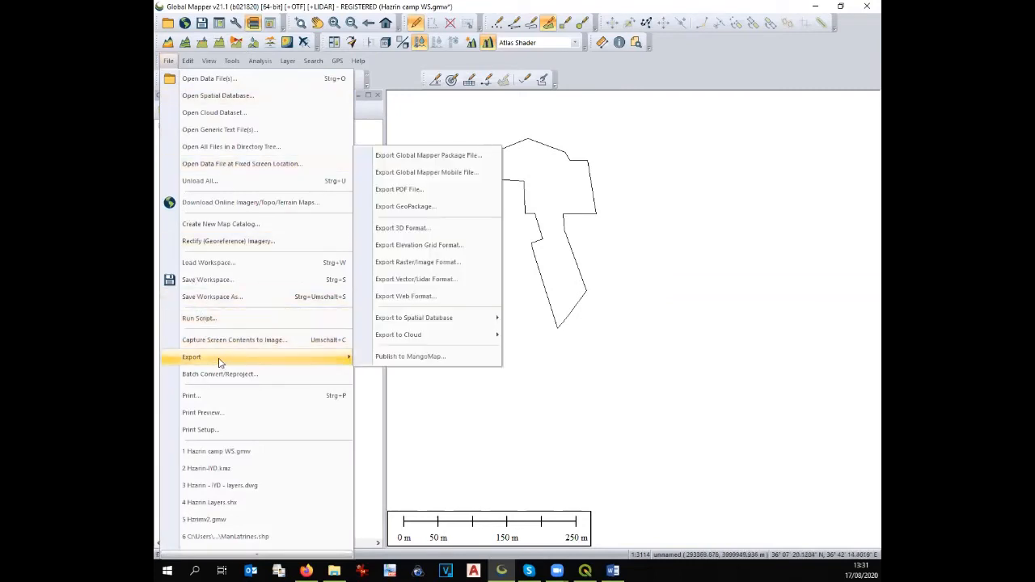
pyautogui.click(437, 284)
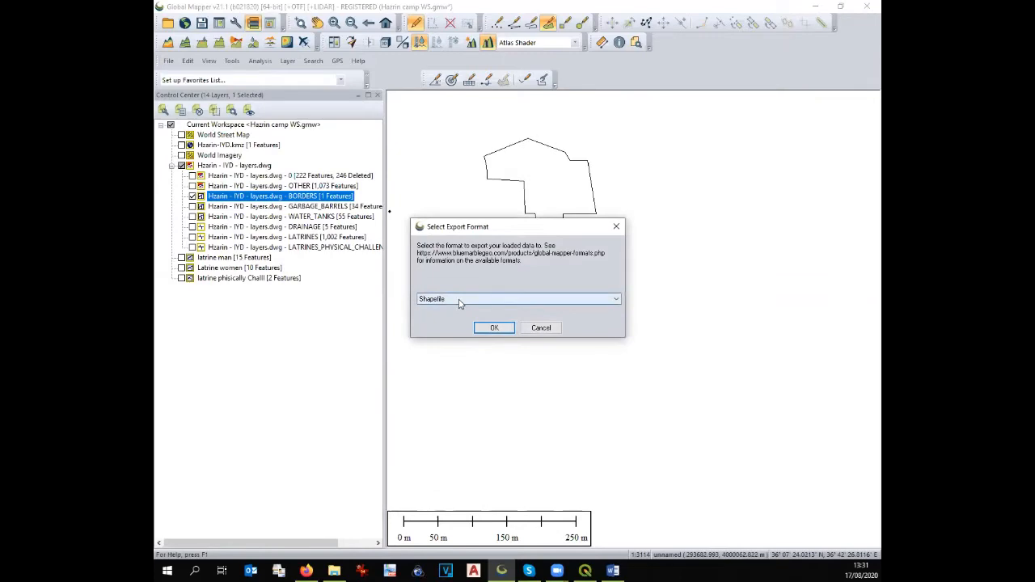
pyautogui.click(489, 332)
pyautogui.click(399, 182)
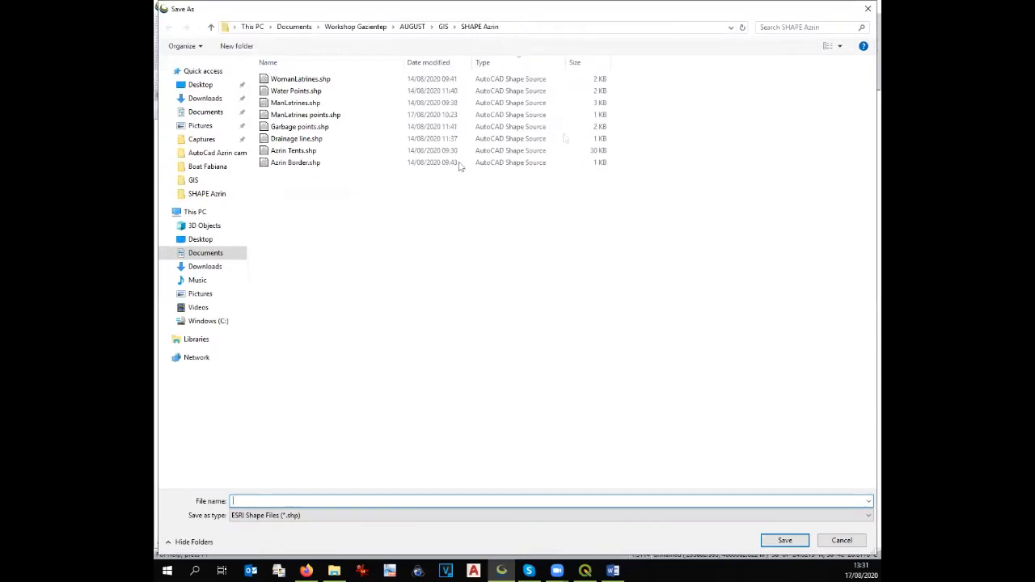
# Step: Create a folder named "WS" inside SHAPE Azrin and export the border area there as "Perimeter"
pyautogui.click(246, 51)
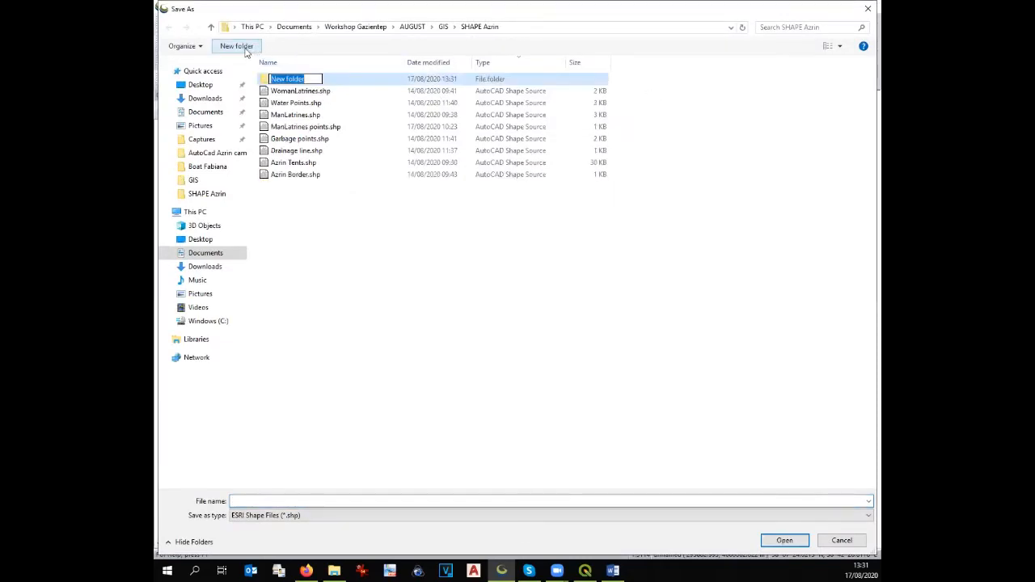
pyautogui.write('WS')
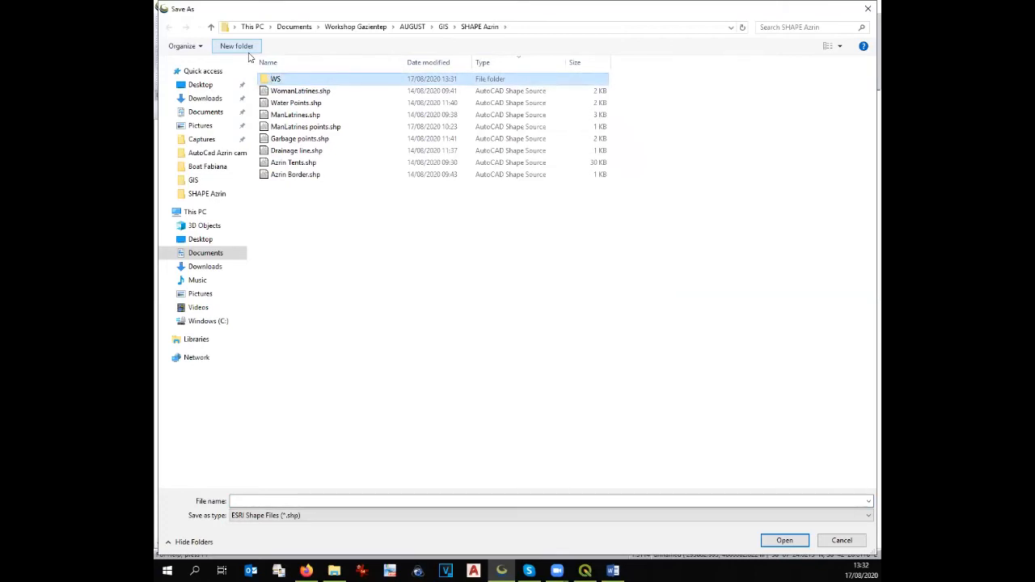
pyautogui.press('Return')
pyautogui.click(435, 497)
pyautogui.write('Perimeter')
pyautogui.press('Return')
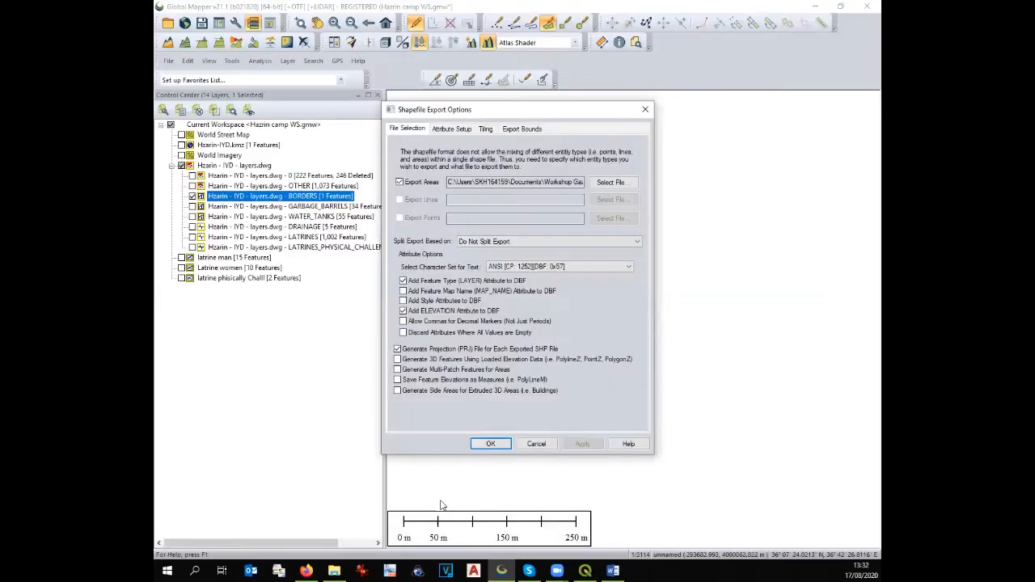
pyautogui.click(488, 445)
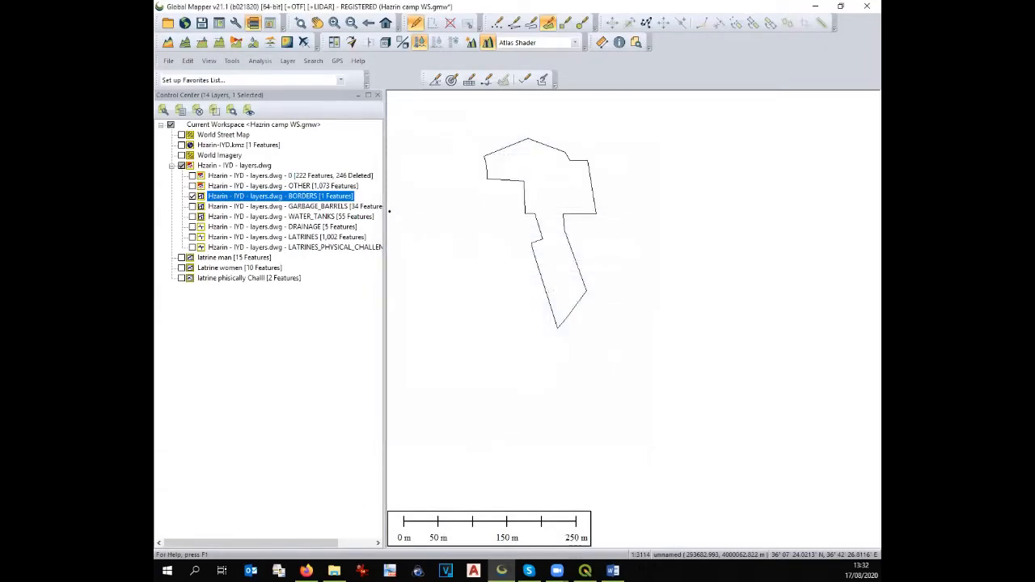
# Step: Hide the DWG's BORDERS layer and show only its GARBAGE_BARRELS layer
pyautogui.click(192, 196)
pyautogui.click(192, 186)
pyautogui.click(192, 186)
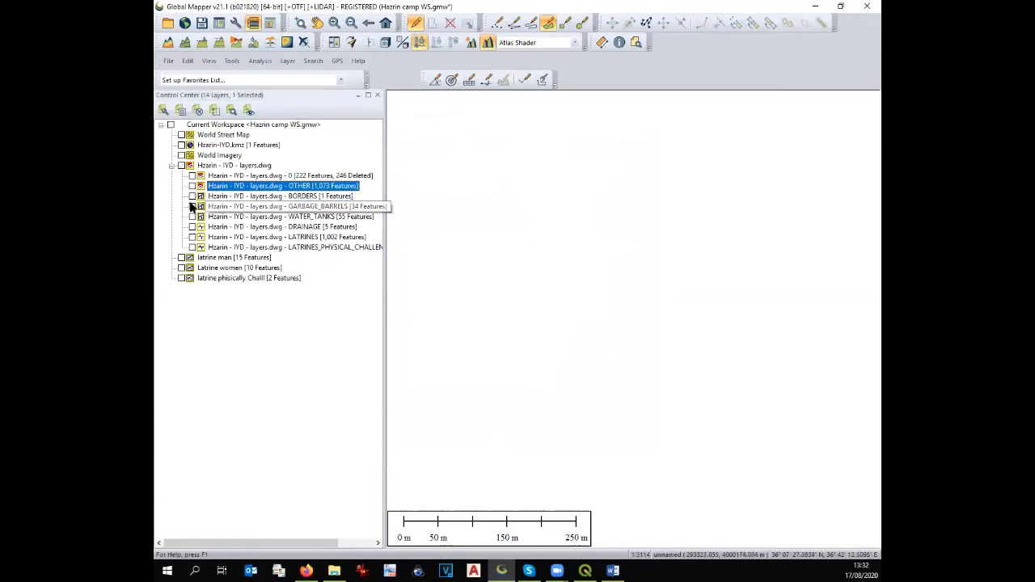
pyautogui.click(192, 207)
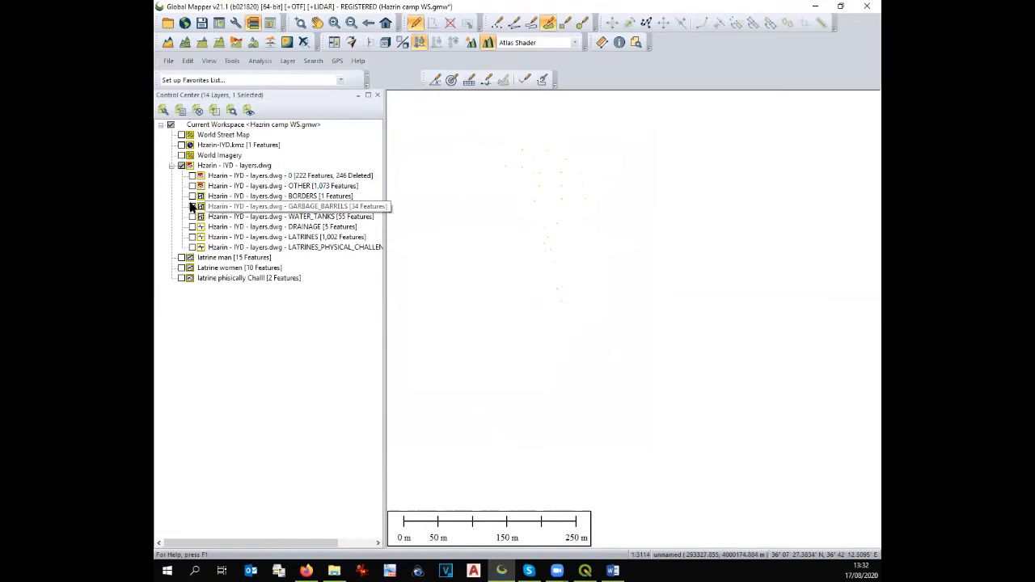
pyautogui.click(169, 61)
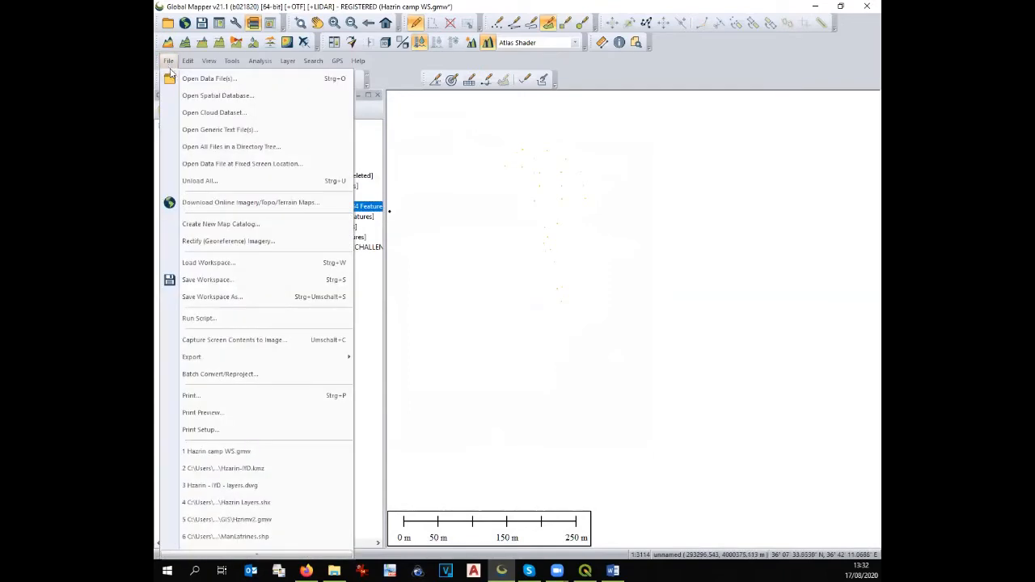
pyautogui.moveTo(234, 363)
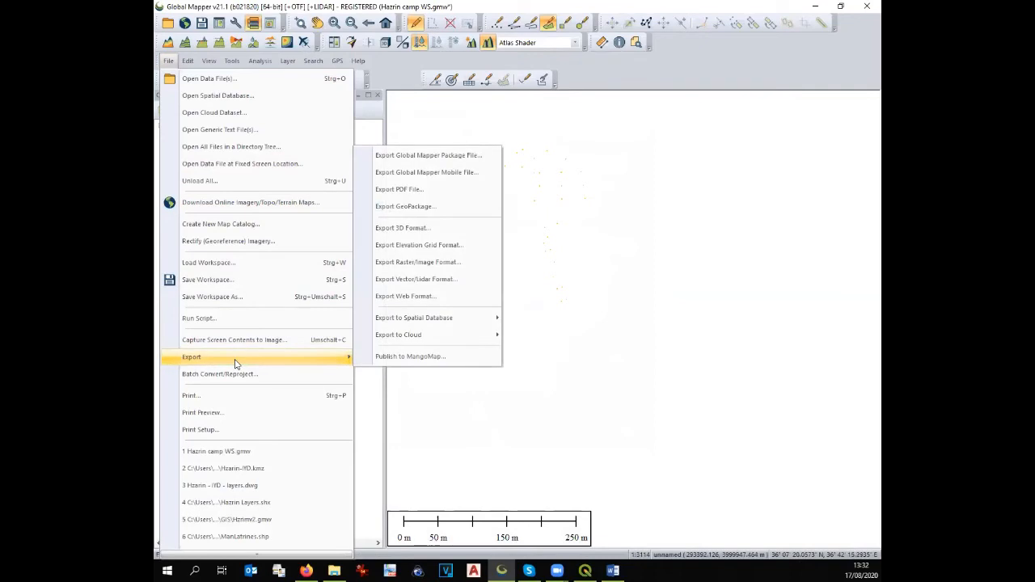
pyautogui.click(658, 424)
# Step: Inspect the garbage barrel squares up close and select all features in the GARBAGE_BARRELS layer for editing
pyautogui.scroll(8, 606, 296)
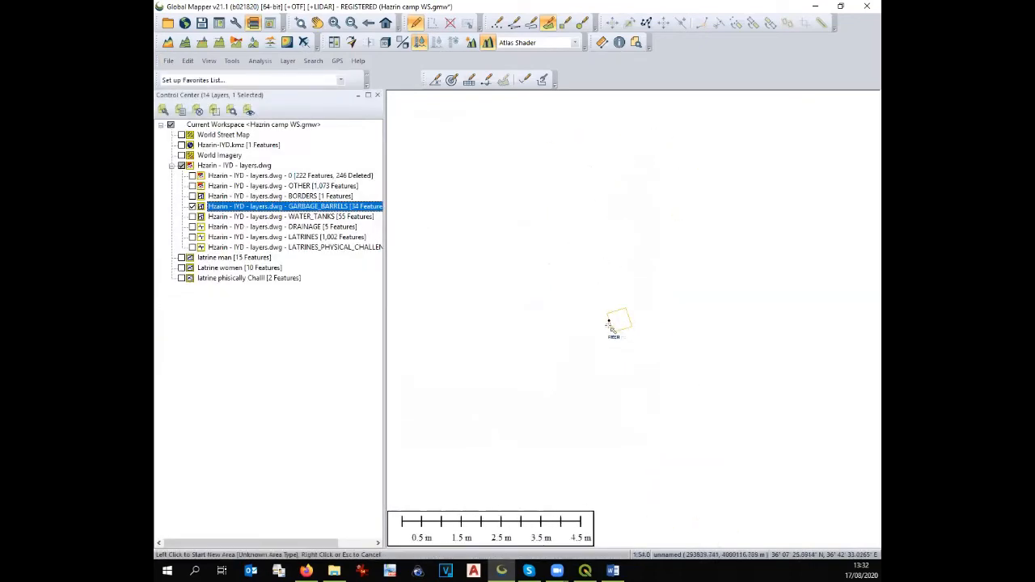
pyautogui.scroll(3, 624, 329)
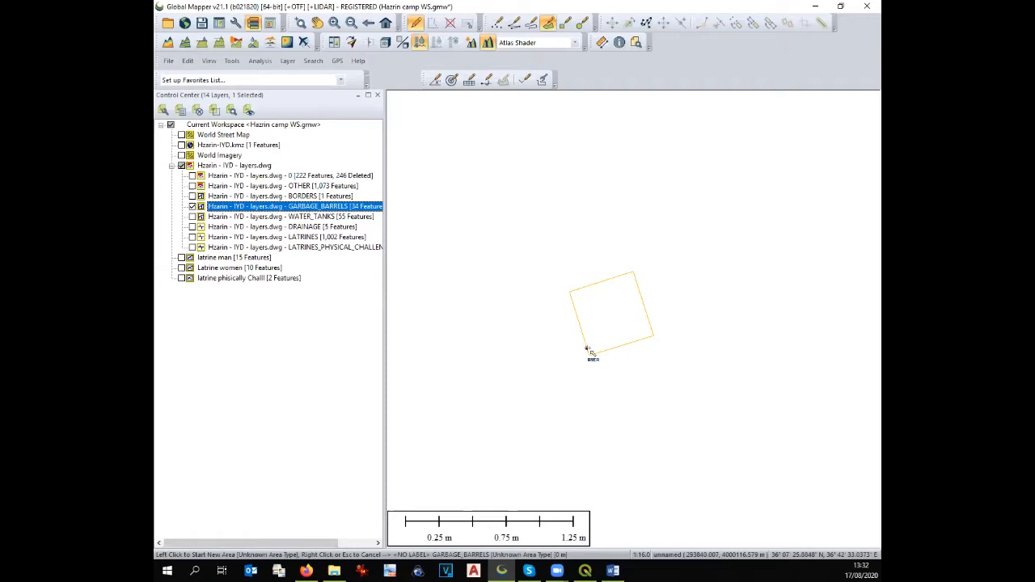
pyautogui.scroll(-8, 588, 349)
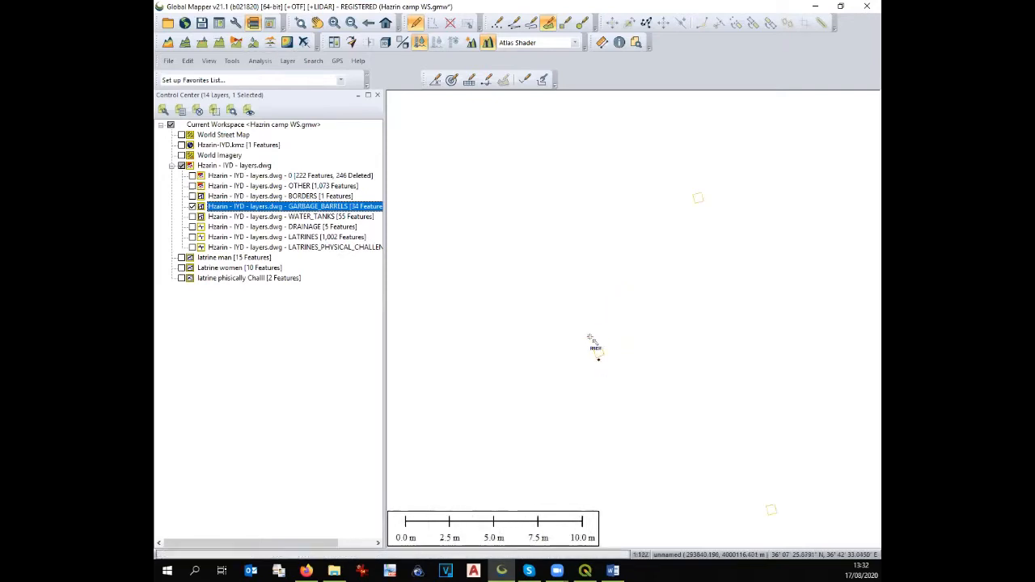
pyautogui.scroll(-4, 564, 255)
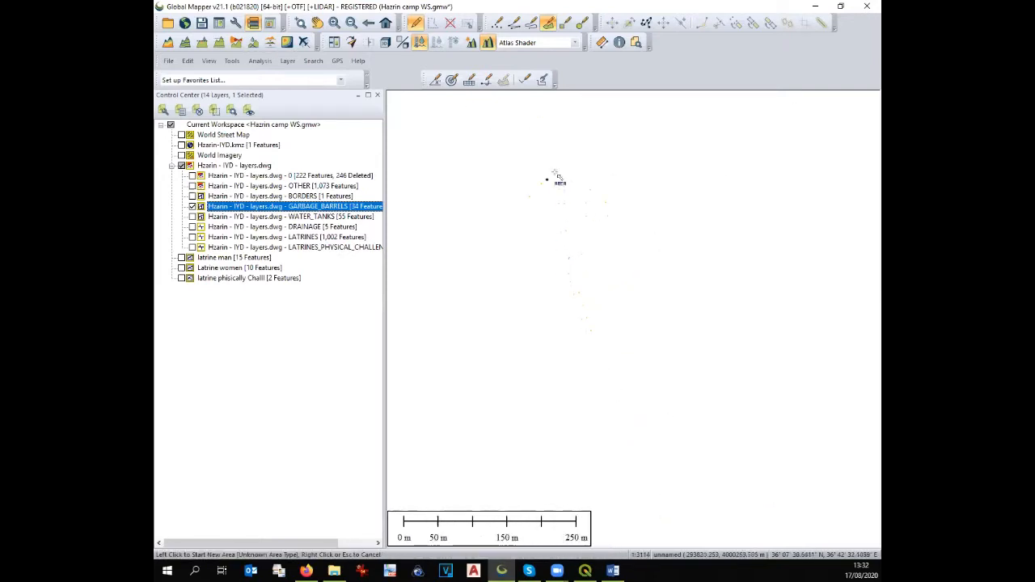
pyautogui.rightClick(231, 209)
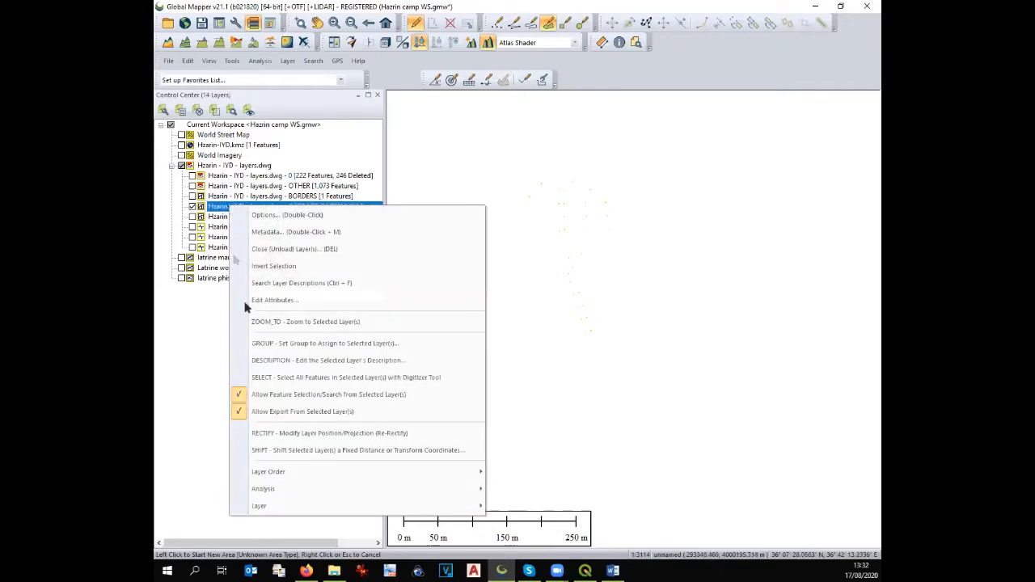
pyautogui.click(275, 386)
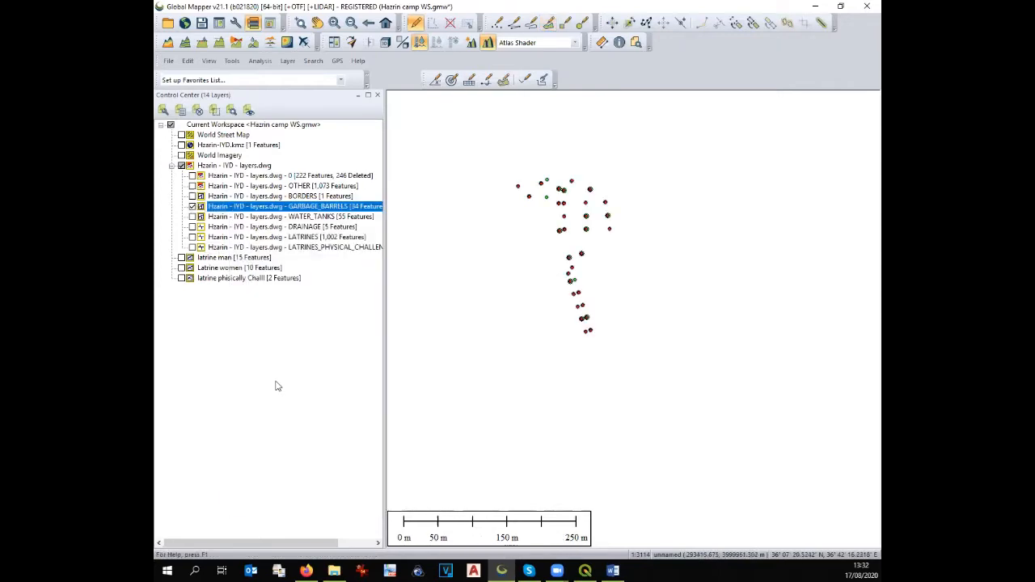
# Step: Try to create point features spaced along the selected garbage barrel areas with the default sampling settings
pyautogui.rightClick(564, 208)
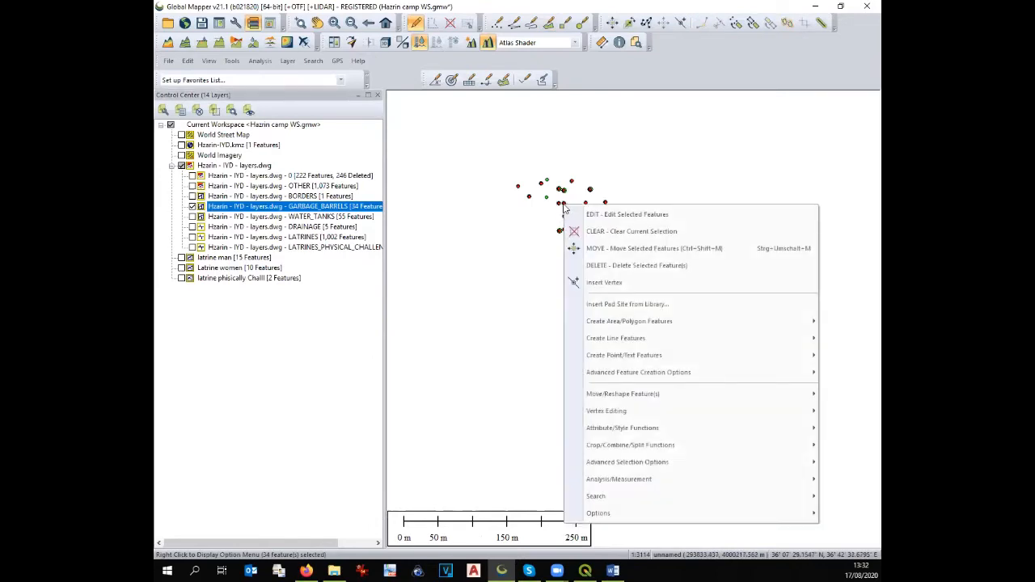
pyautogui.moveTo(612, 379)
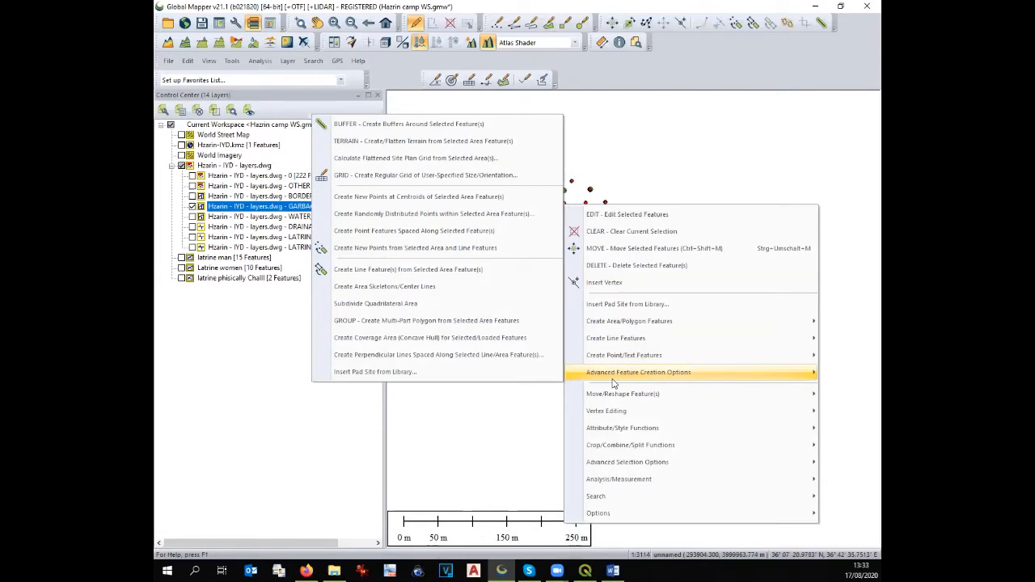
pyautogui.click(442, 235)
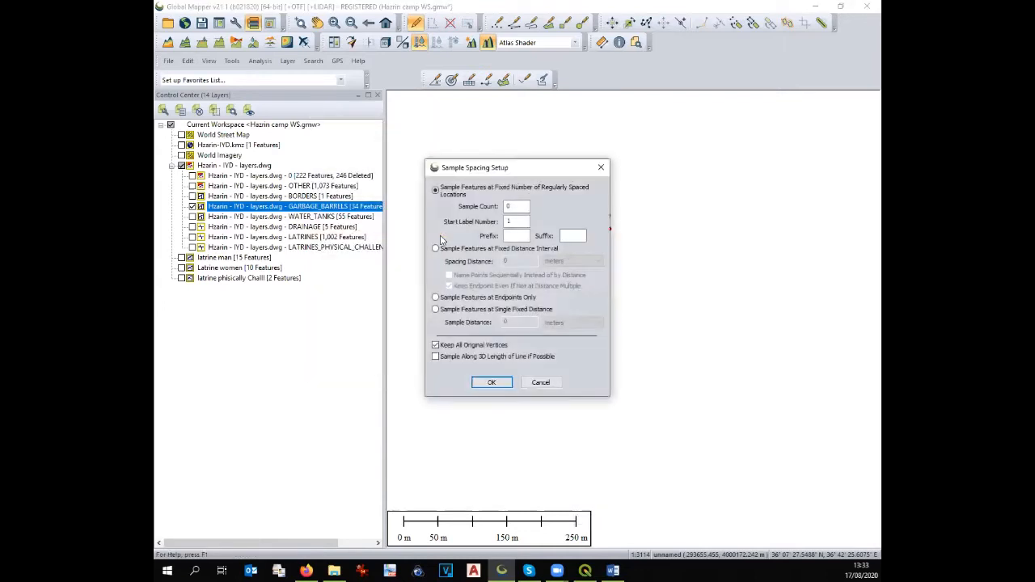
pyautogui.click(492, 382)
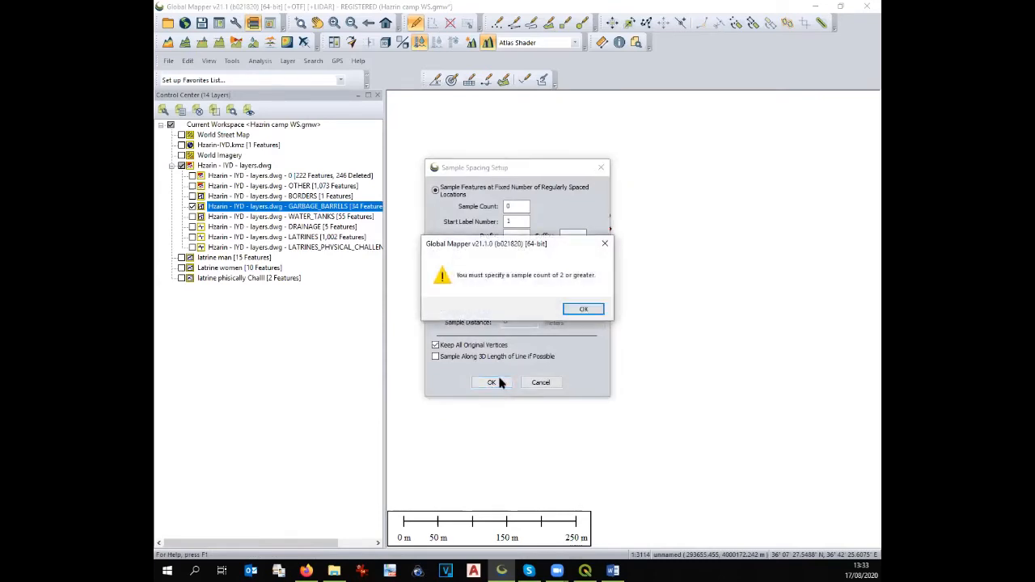
pyautogui.click(583, 310)
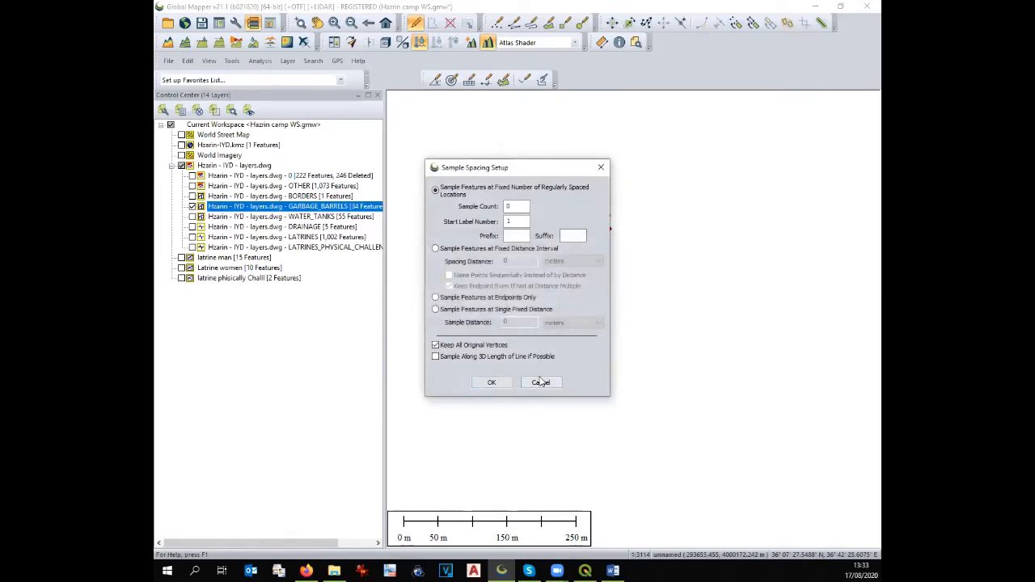
# Step: Dismiss the sample spacing setup and create new points at the centroids of the selected garbage barrel areas, moving centroids that fall outside the boundary
pyautogui.click(542, 381)
pyautogui.rightClick(578, 307)
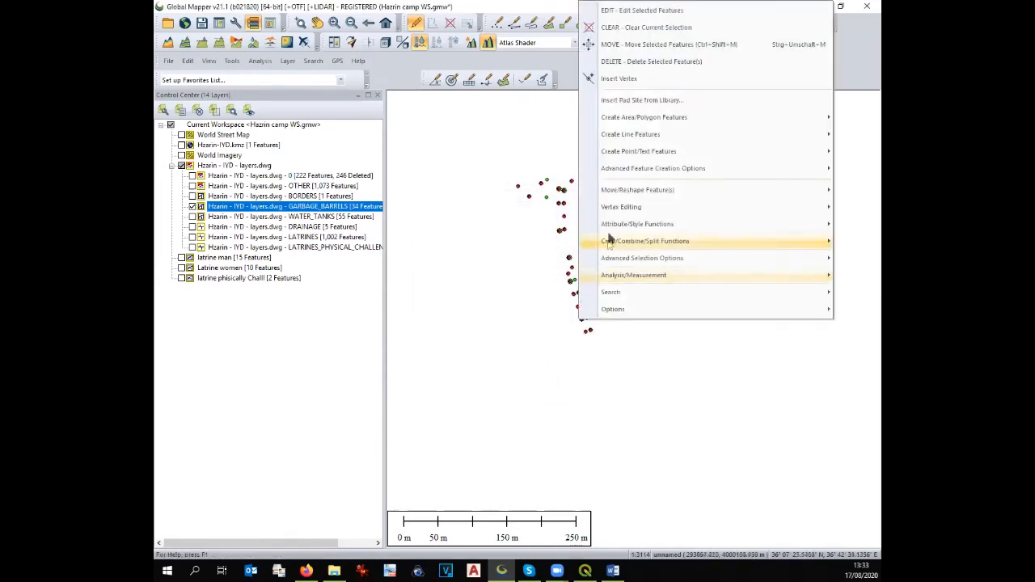
pyautogui.moveTo(620, 168)
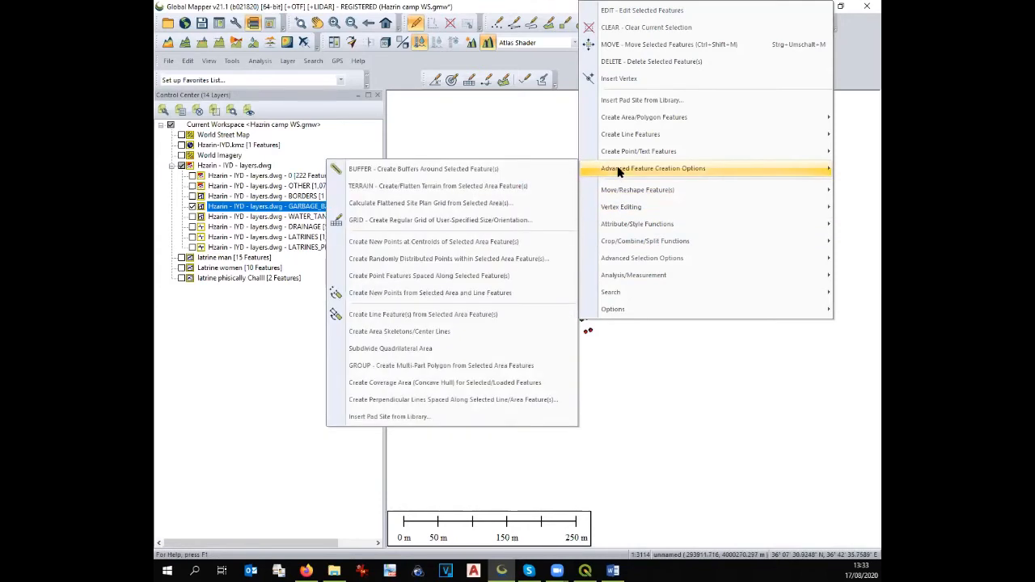
pyautogui.click(500, 246)
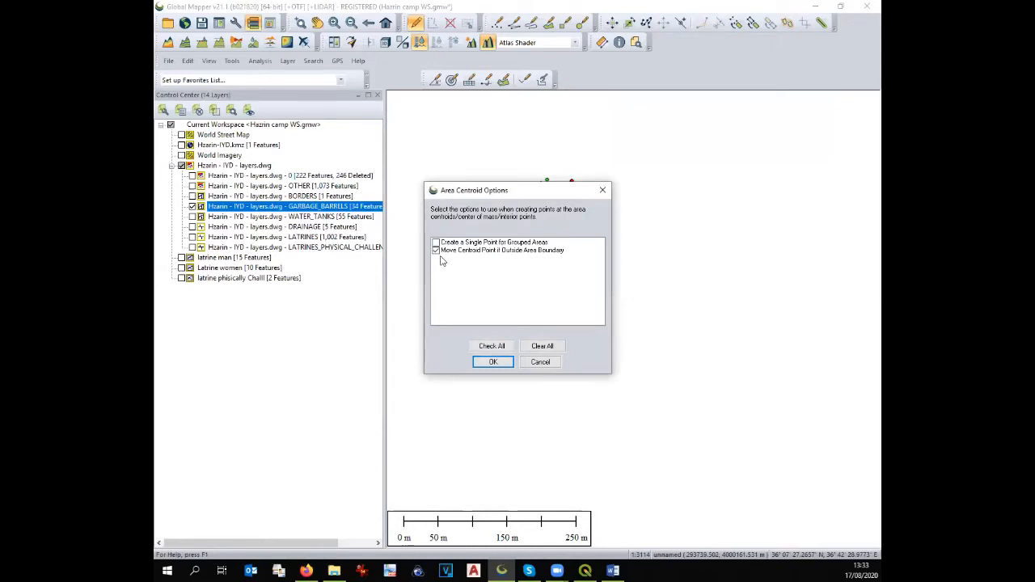
pyautogui.click(496, 362)
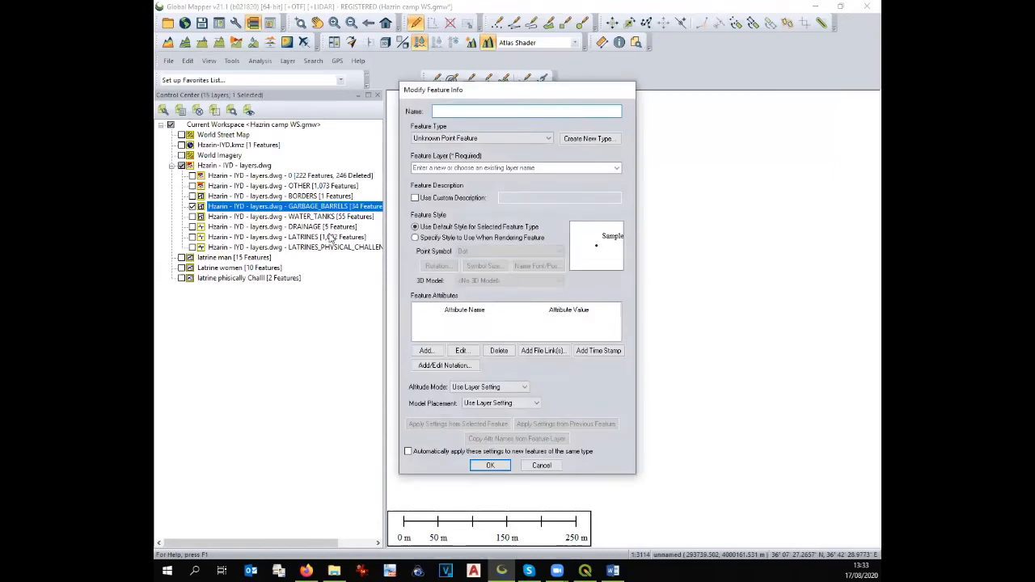
# Step: Name the new centroid points "Garbage Pit" and place them in a new feature layer called "Garbage pit"
pyautogui.write('Garbage Pit')
pyautogui.click(510, 167)
pyautogui.write('Garba')
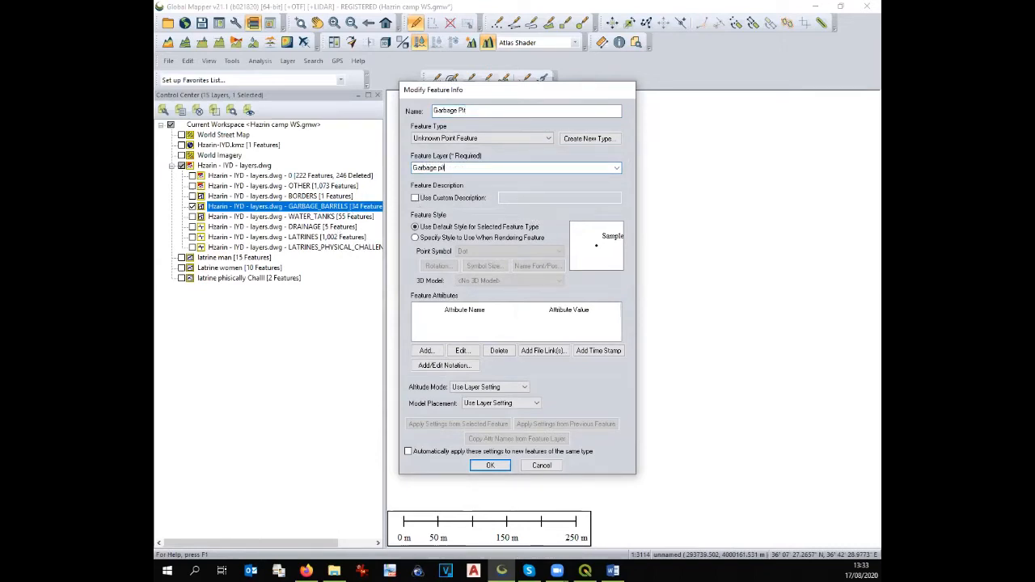
pyautogui.click(490, 465)
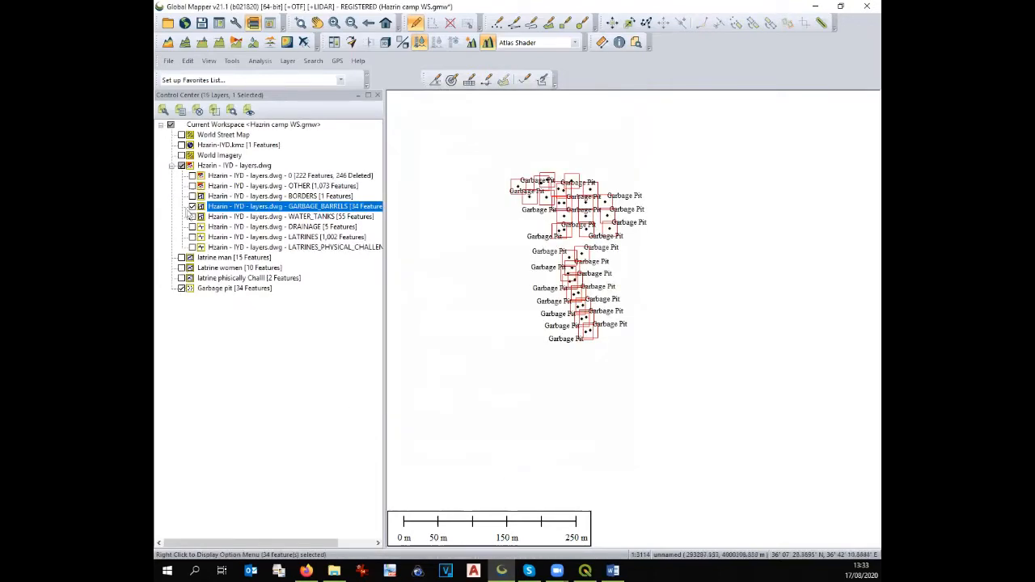
# Step: Hide the GARBAGE_BARRELS layer and select the Garbage pit layer, leaving only its points displayed
pyautogui.click(193, 207)
pyautogui.click(206, 288)
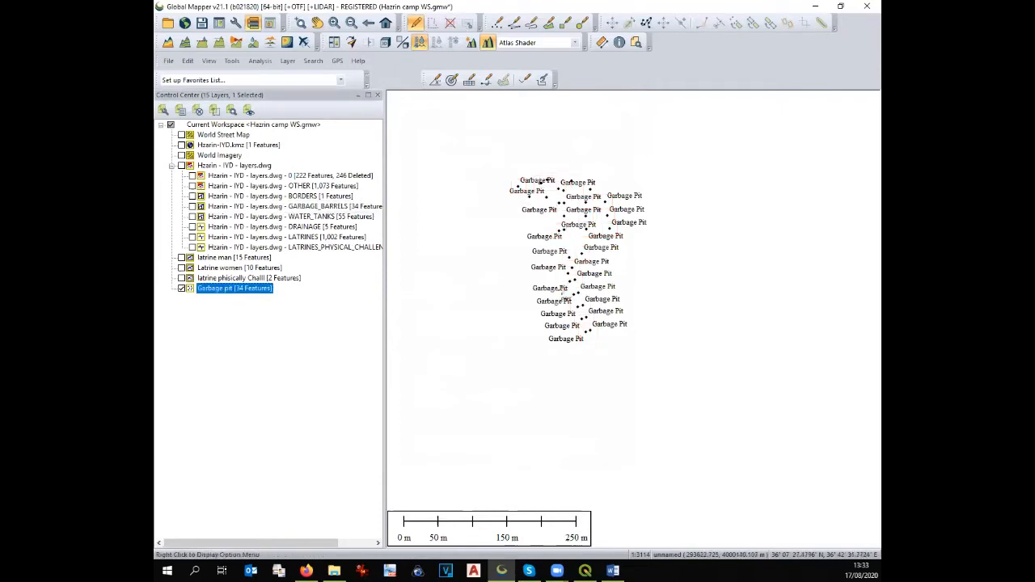
pyautogui.scroll(5, 568, 288)
pyautogui.scroll(-3, 570, 287)
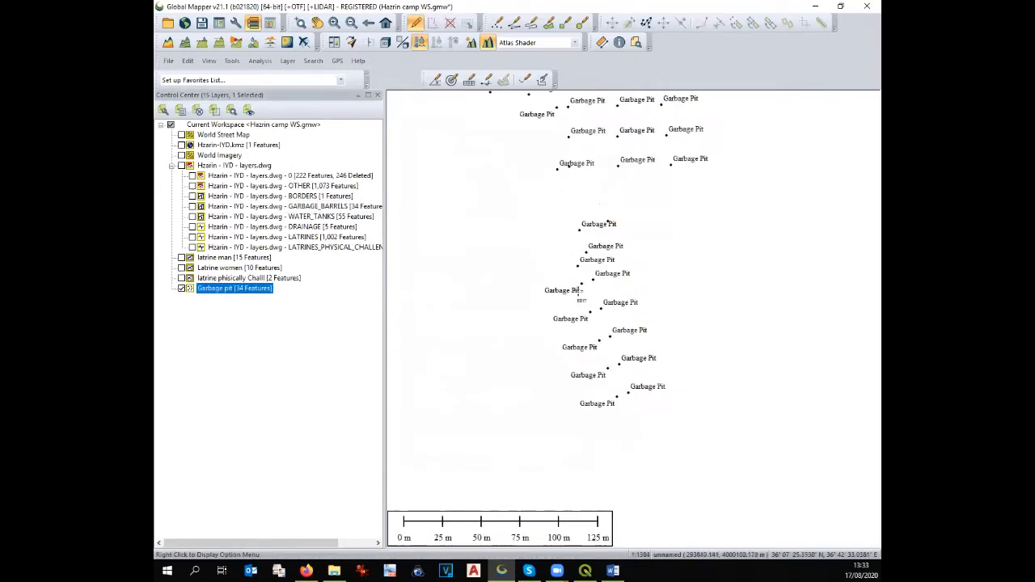
# Step: Export the garbage pit points in vector format as a Shapefile named "Garbage pit" in the WS folder
pyautogui.click(170, 62)
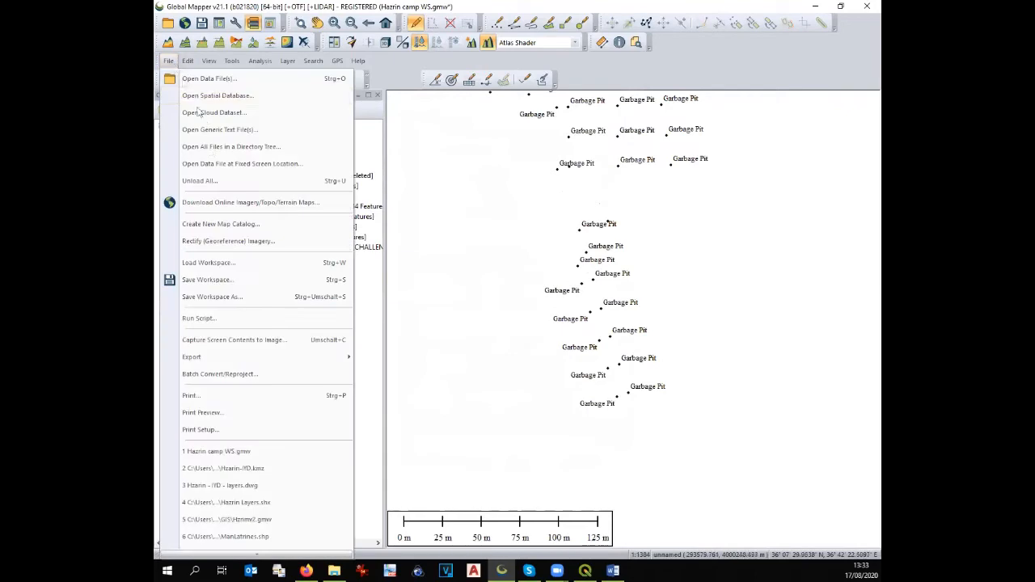
pyautogui.moveTo(230, 357)
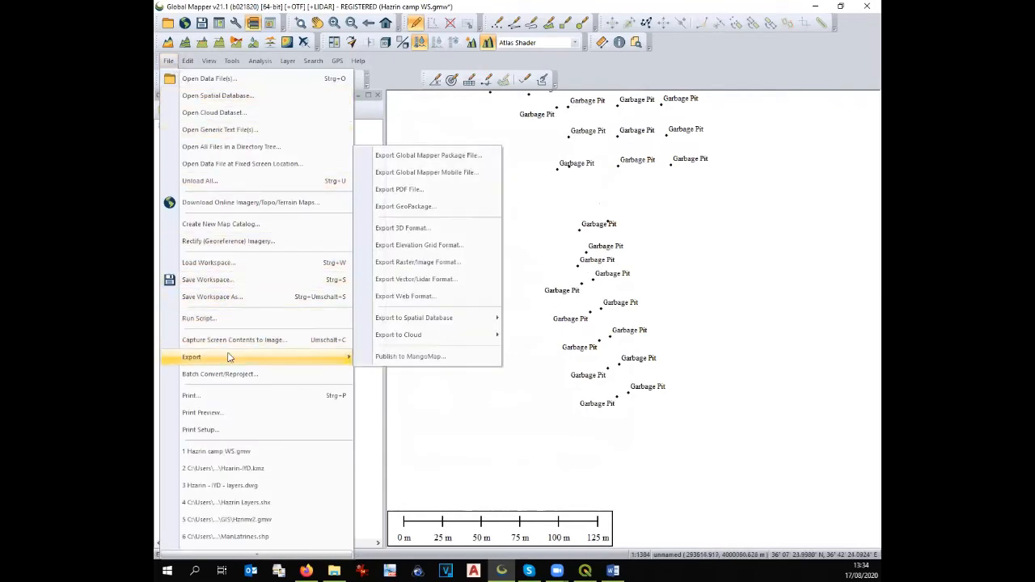
pyautogui.click(407, 281)
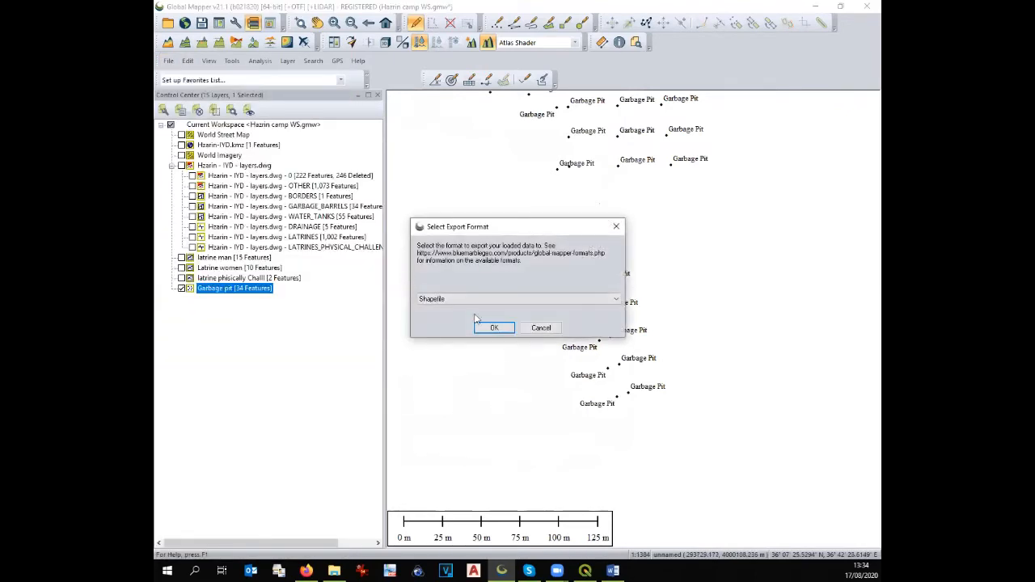
pyautogui.click(487, 327)
pyautogui.click(415, 219)
pyautogui.write('Garbag')
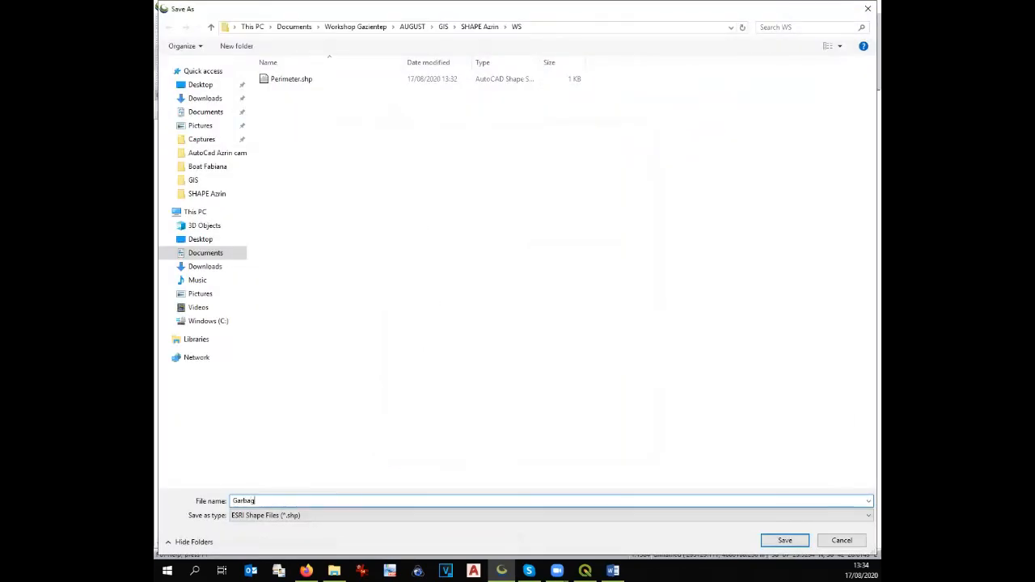
pyautogui.write('e pit')
pyautogui.press('Return')
pyautogui.click(504, 447)
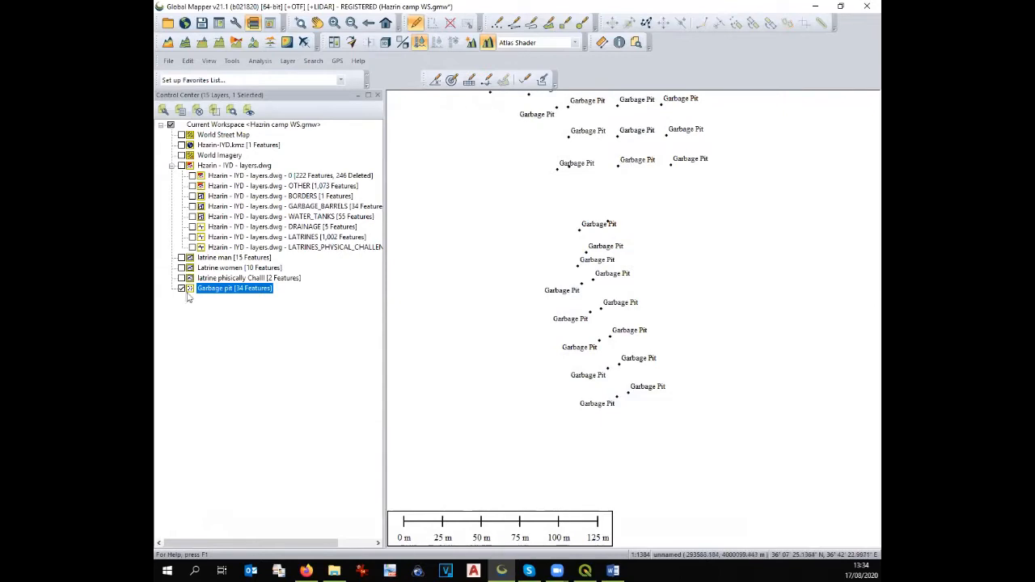
# Step: Hide the Garbage pit layer, show the WATER_TANKS layer and inspect the tank outlines up close
pyautogui.click(182, 288)
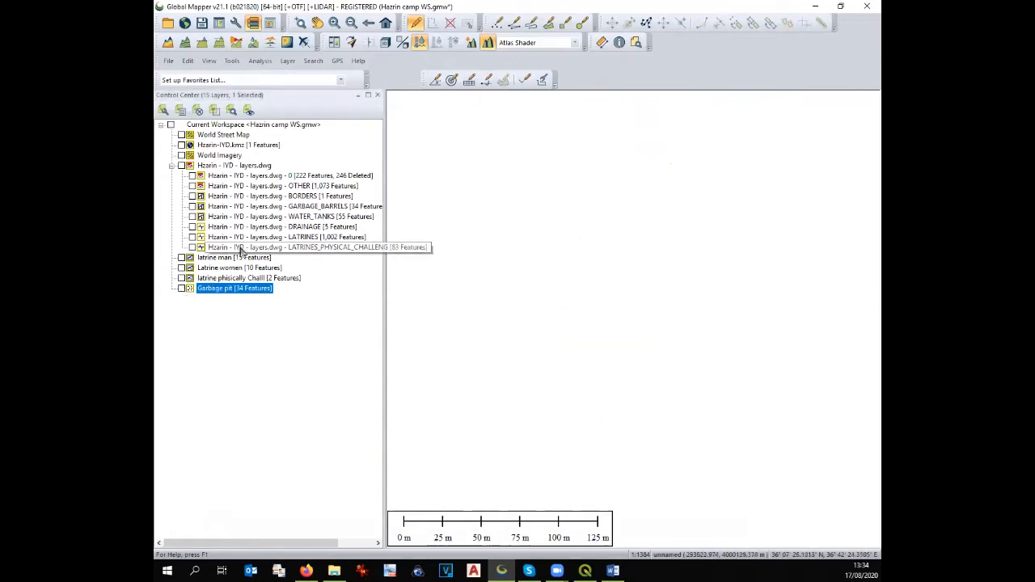
pyautogui.click(191, 217)
pyautogui.scroll(6, 602, 312)
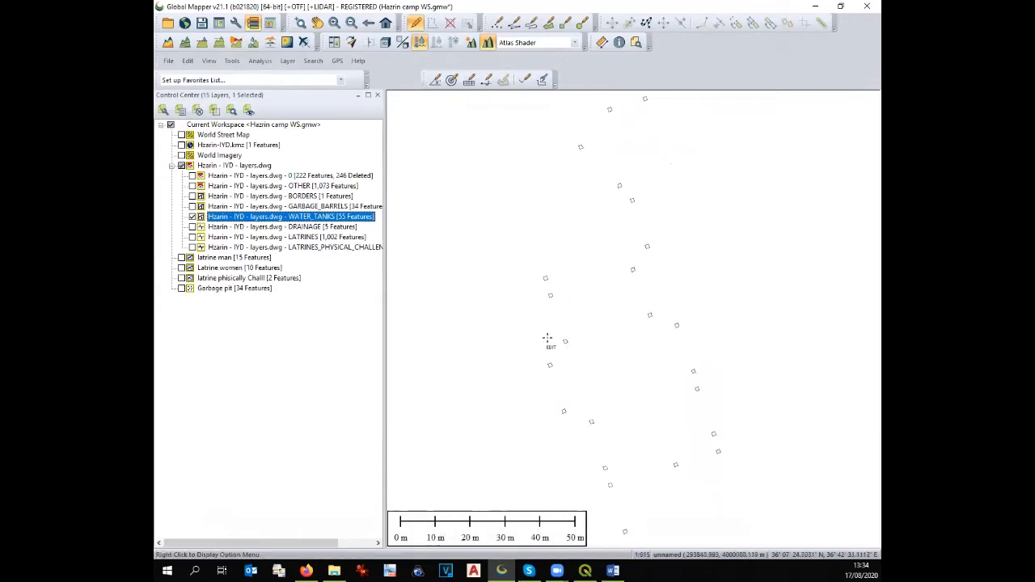
pyautogui.scroll(2, 543, 263)
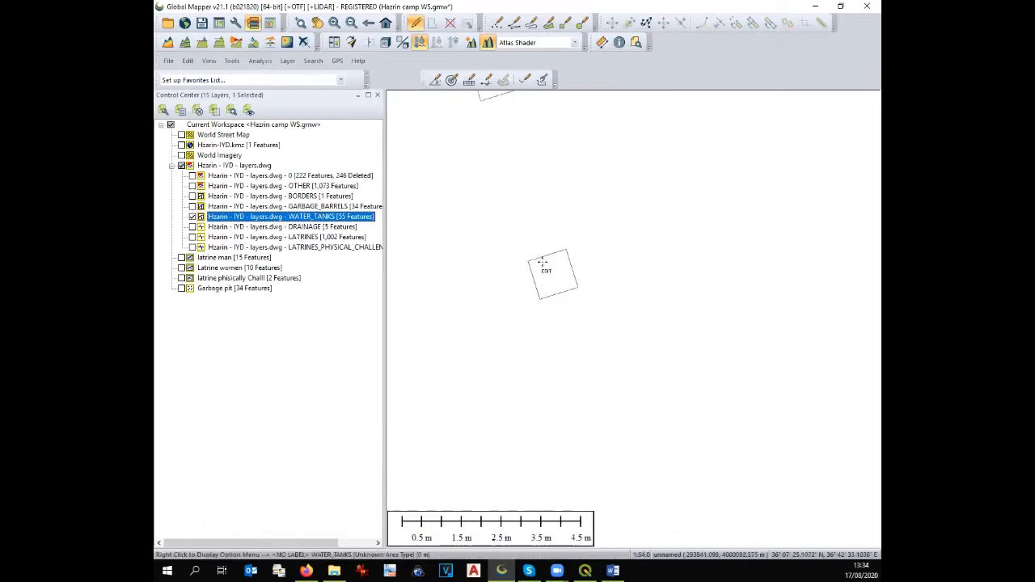
pyautogui.scroll(-5, 550, 275)
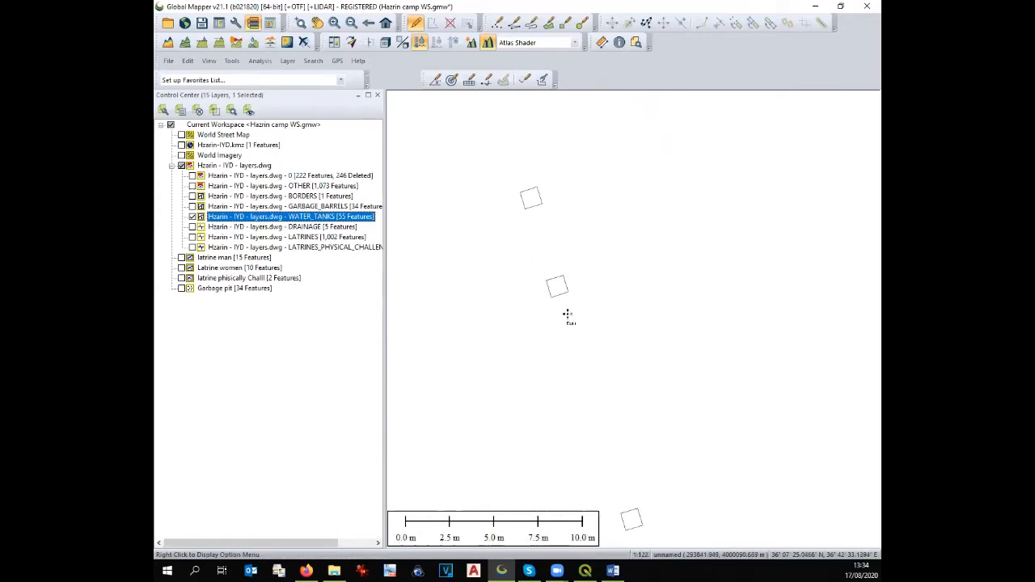
pyautogui.scroll(-1, 564, 305)
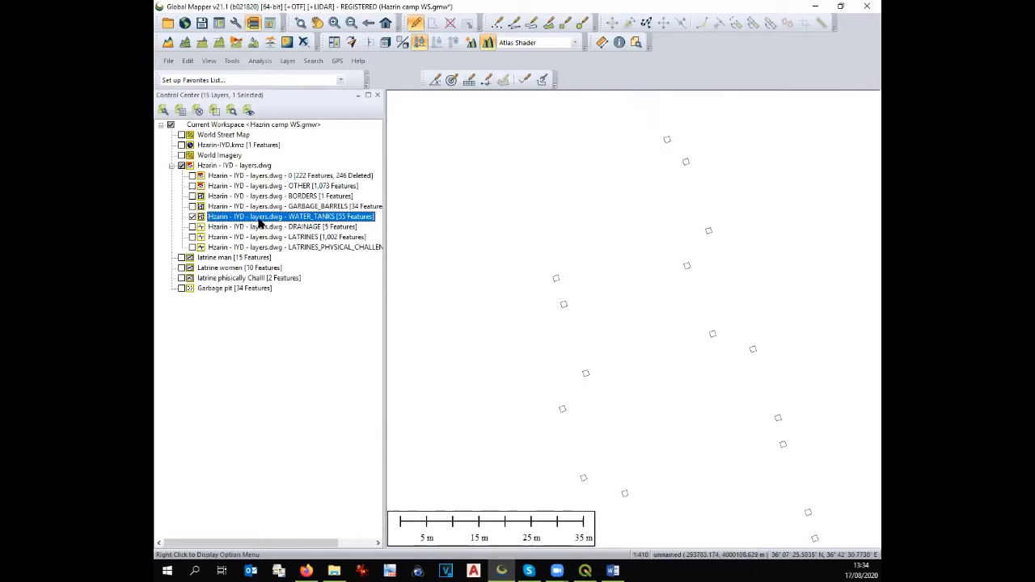
# Step: Select all features in the WATER_TANKS layer and create new points at their area centroids, moving centroids that fall outside the boundary
pyautogui.rightClick(260, 222)
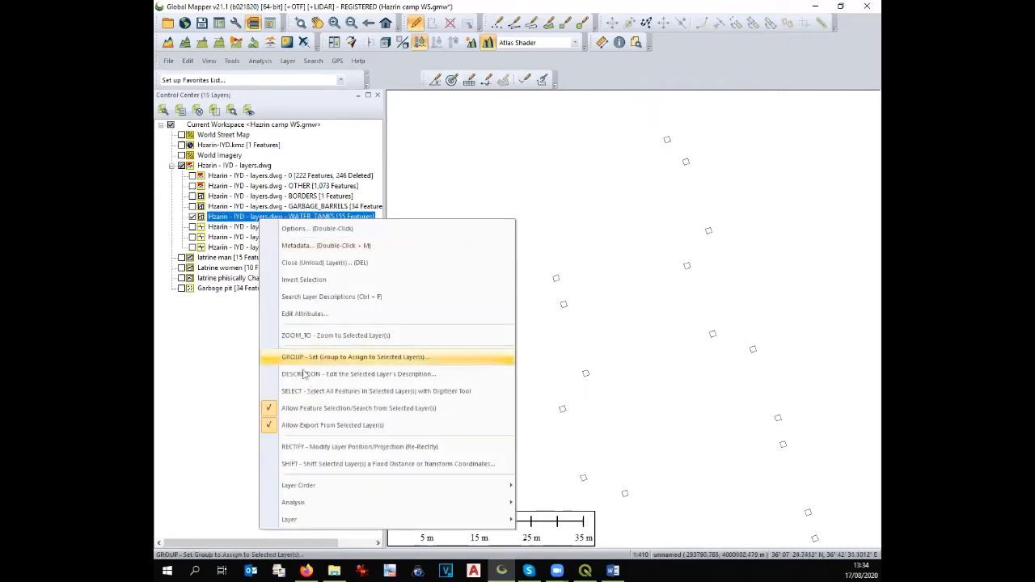
pyautogui.click(319, 394)
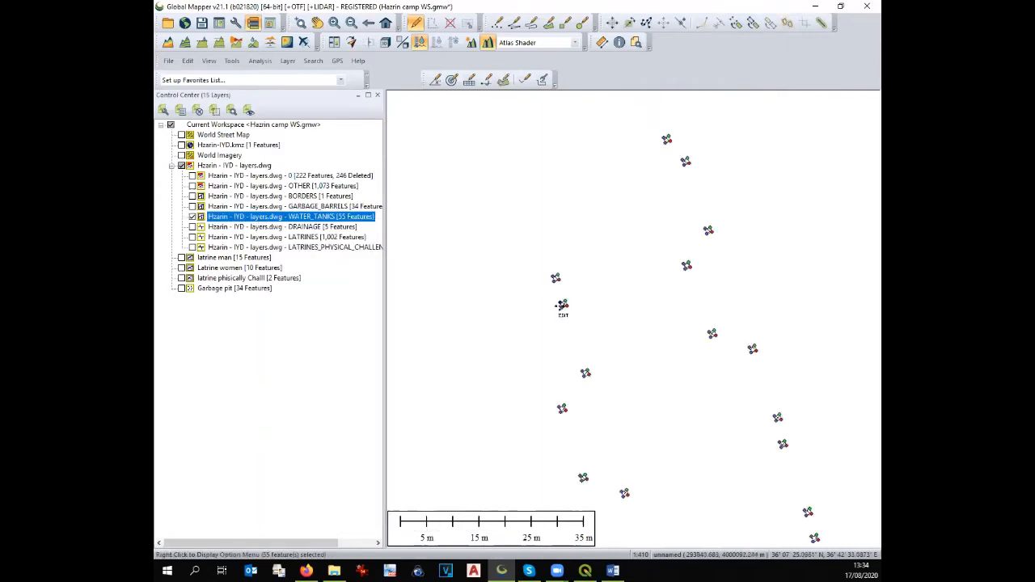
pyautogui.rightClick(564, 308)
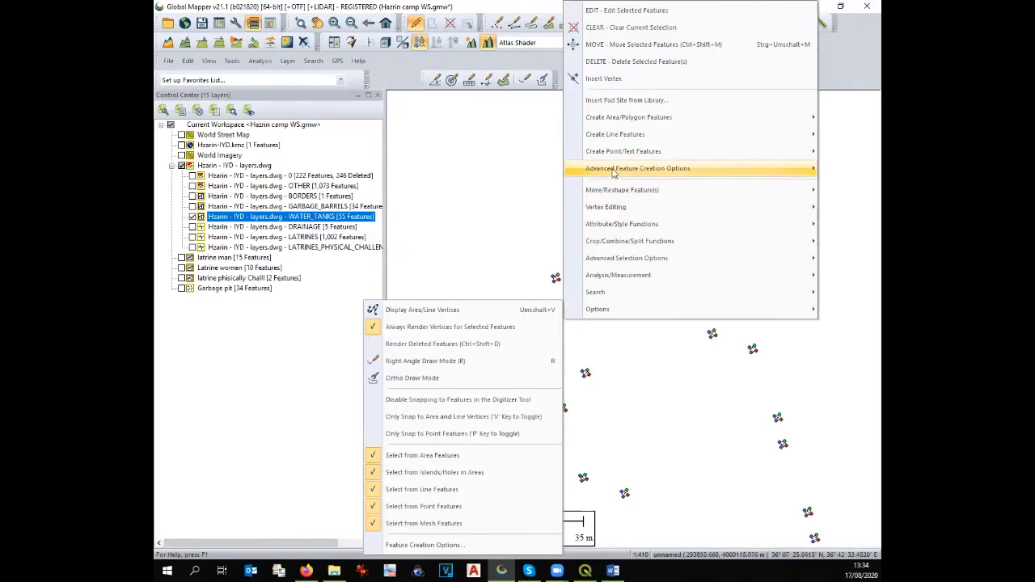
pyautogui.moveTo(614, 171)
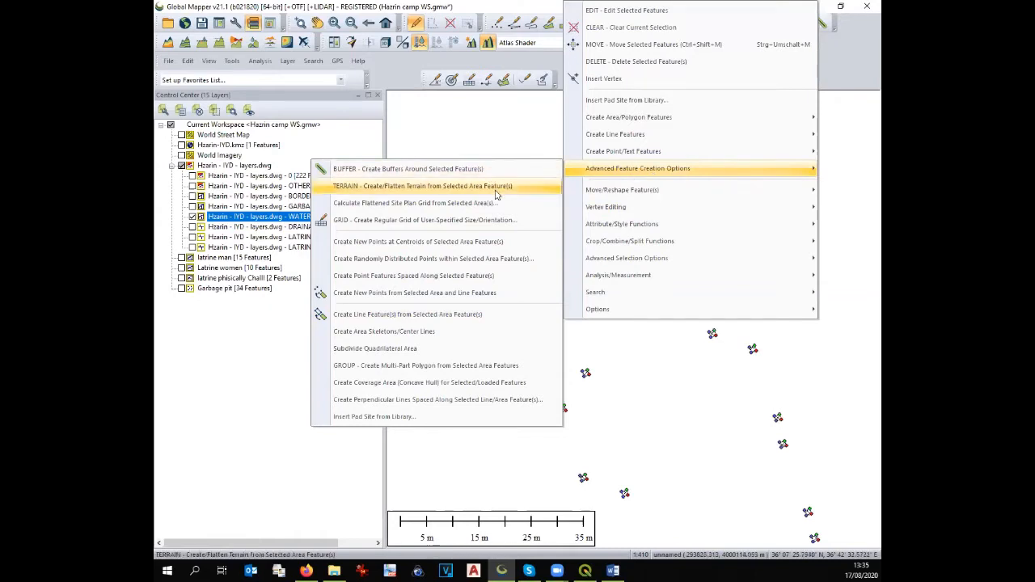
pyautogui.click(489, 241)
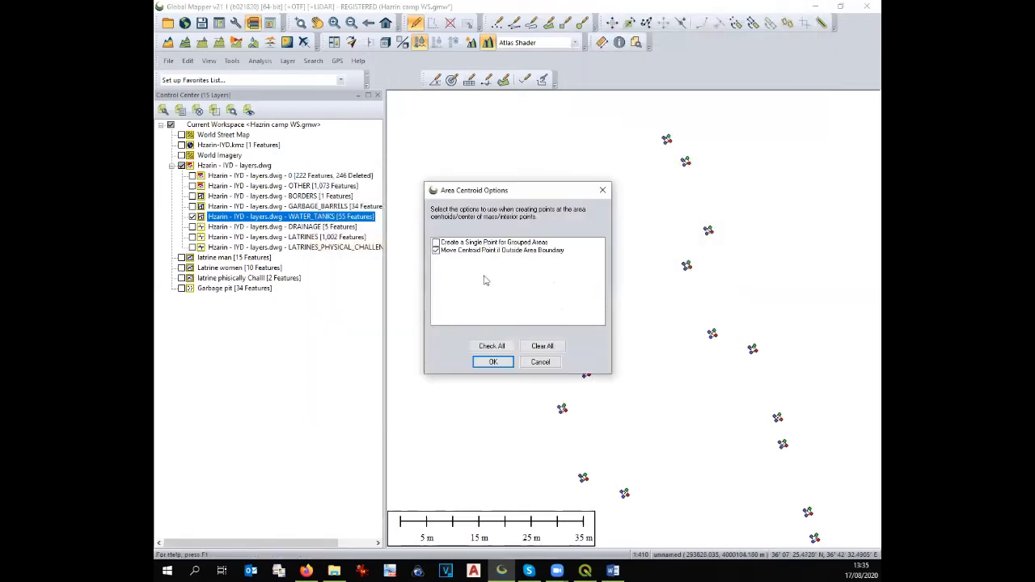
pyautogui.click(502, 368)
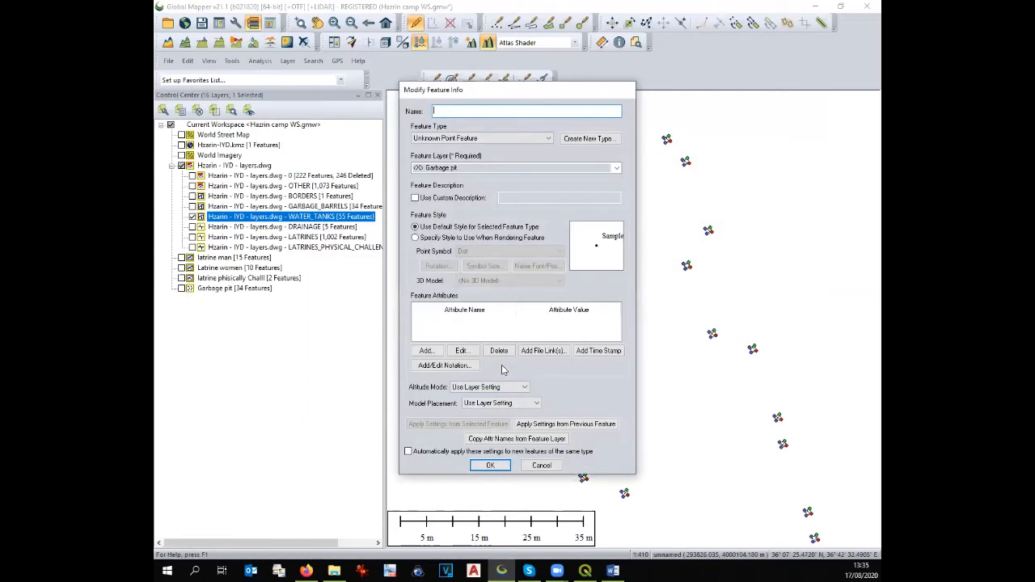
# Step: Name the new centroid points "Water Point" and place them in a new feature layer called "Water point"
pyautogui.write('Water PO')
pyautogui.write('op')
pyautogui.click(616, 169)
pyautogui.click(612, 179)
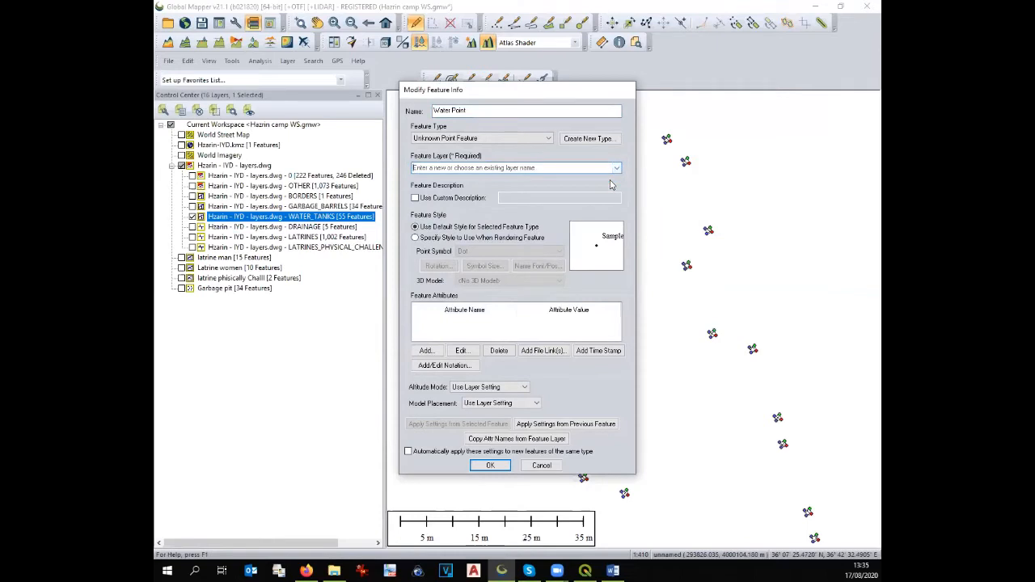
pyautogui.write('Water point')
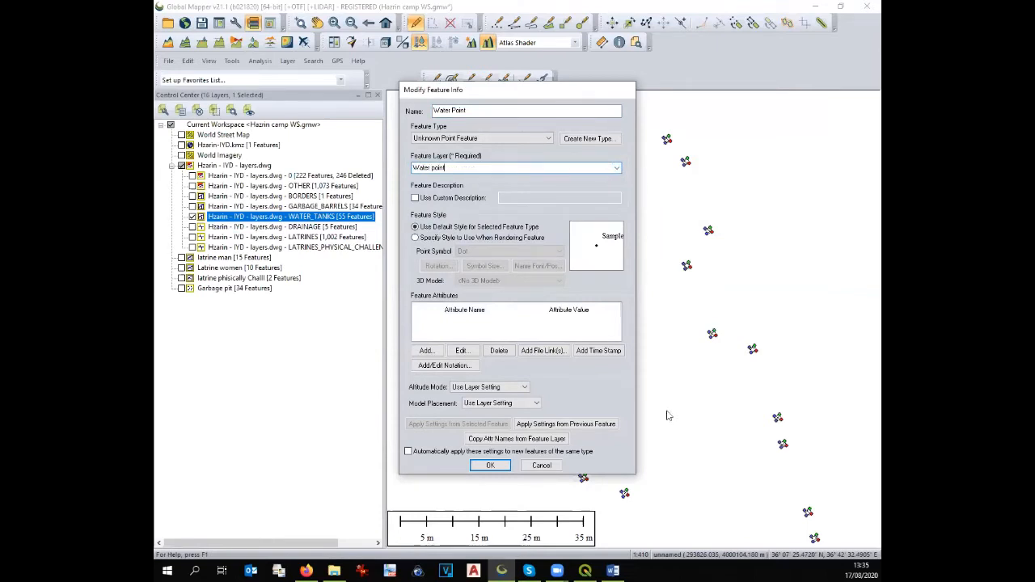
pyautogui.click(484, 465)
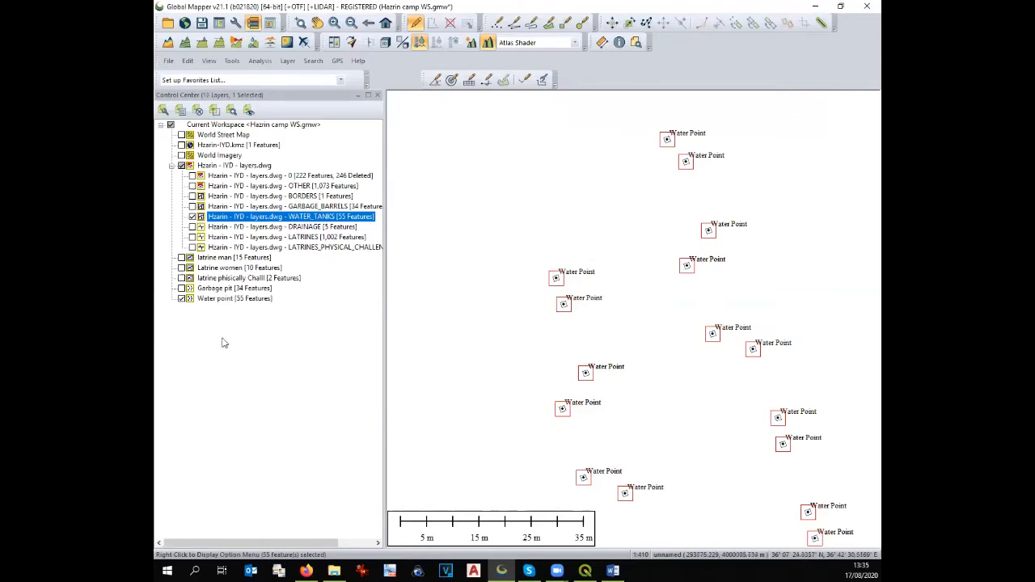
# Step: Hide the WATER_TANKS layer and export the water points in vector format as a Shapefile named "Water points" in the WS folder
pyautogui.click(207, 300)
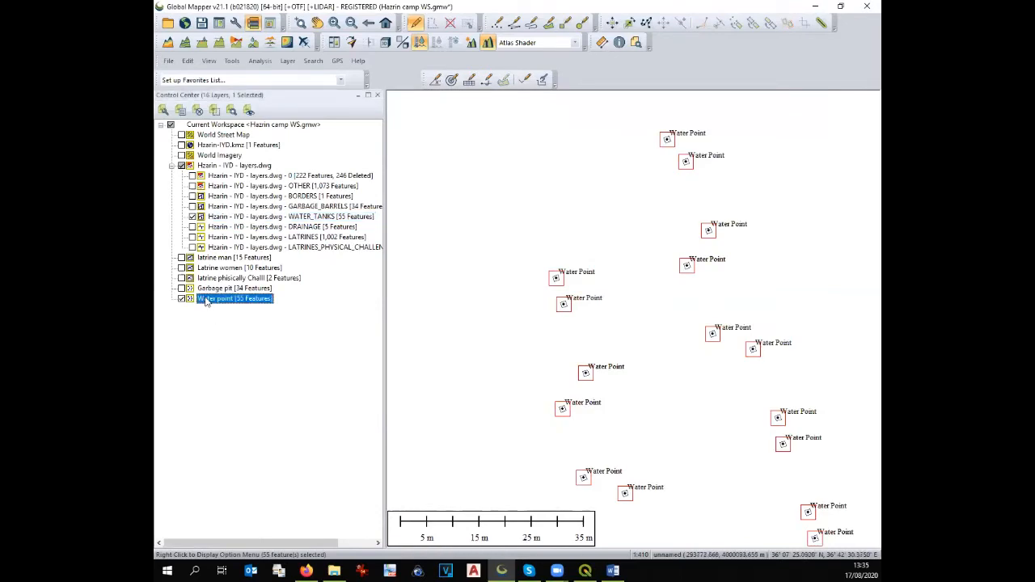
pyautogui.click(191, 217)
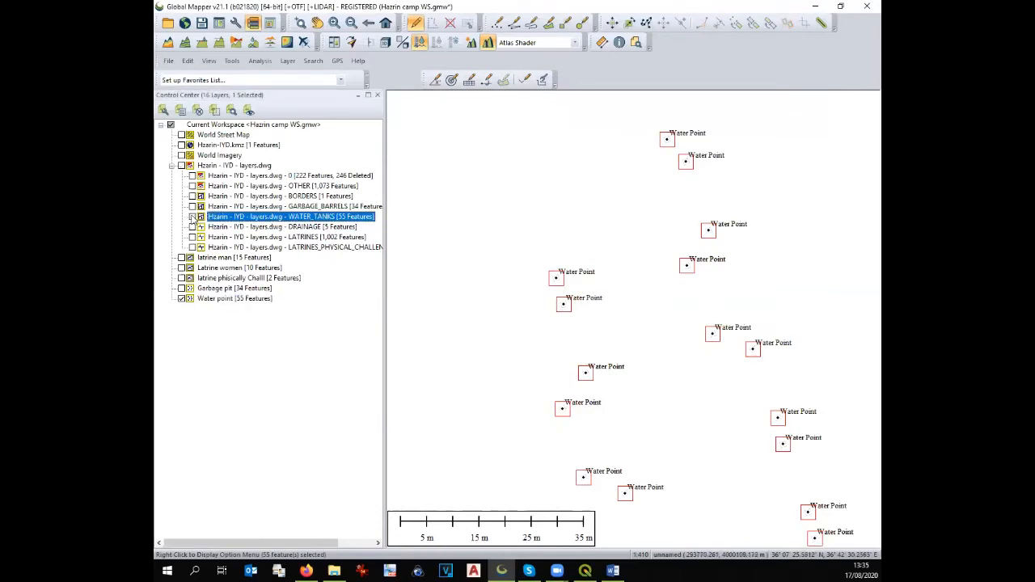
pyautogui.click(169, 61)
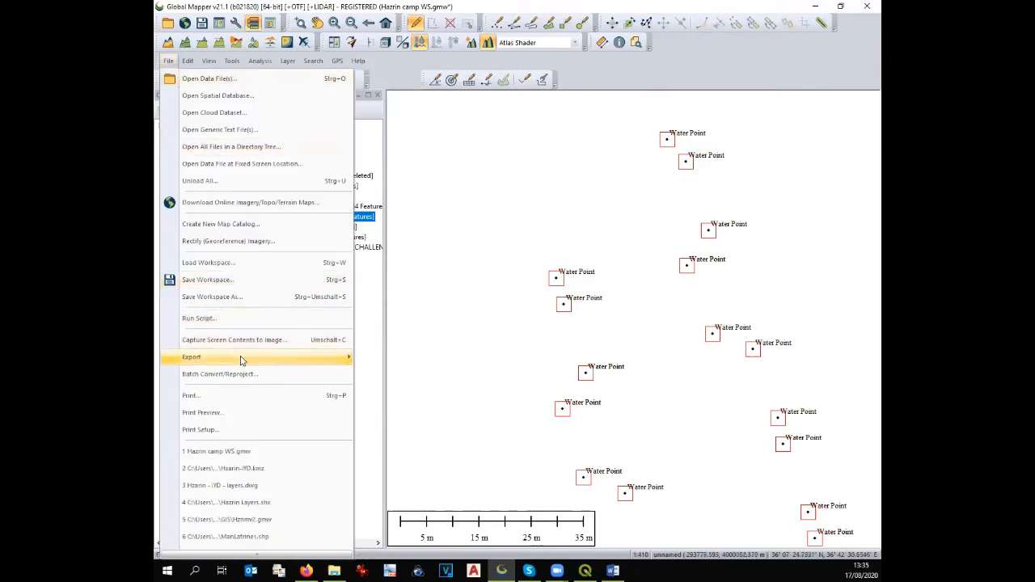
pyautogui.moveTo(241, 361)
pyautogui.click(404, 289)
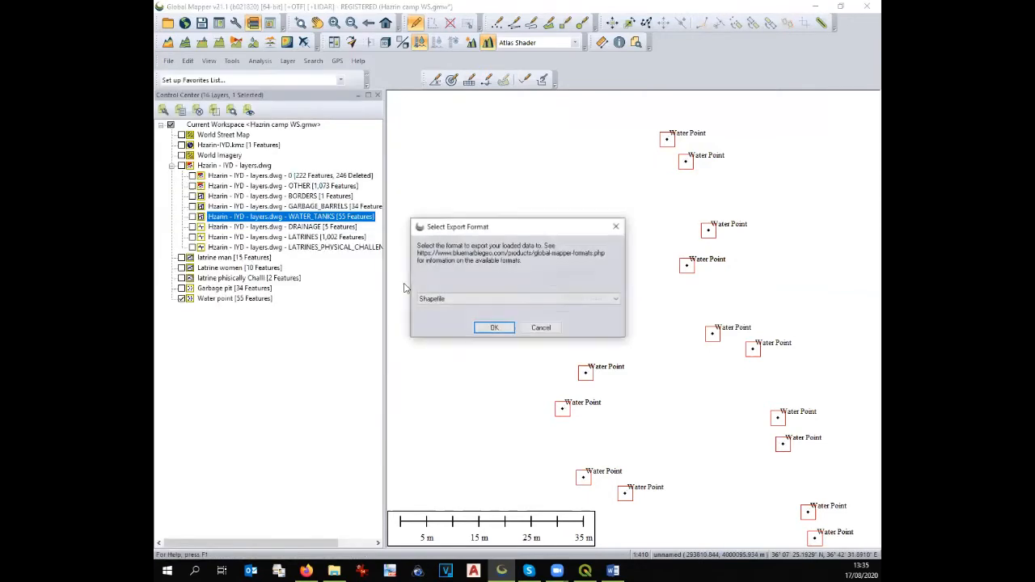
pyautogui.click(489, 327)
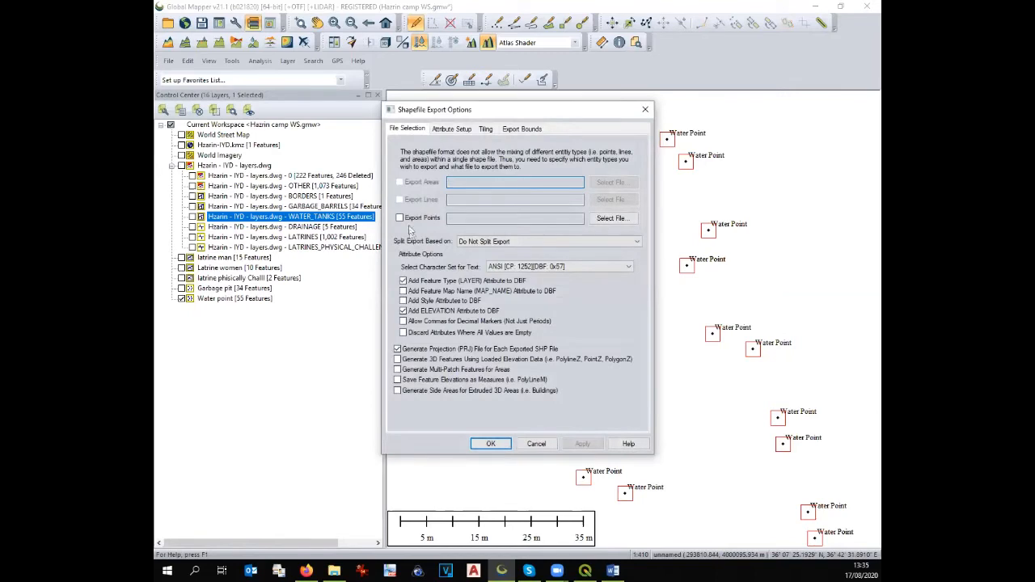
pyautogui.click(492, 444)
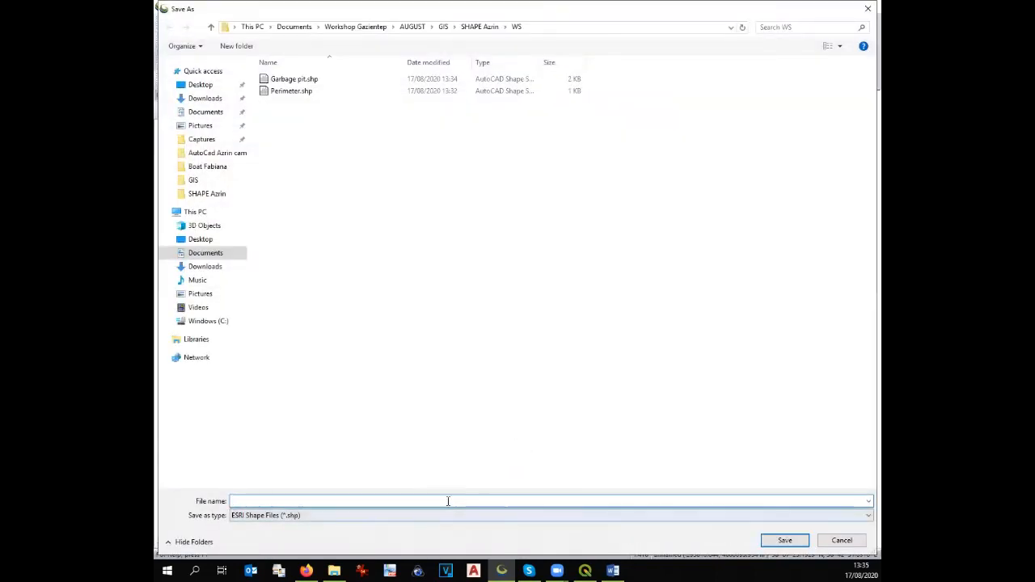
pyautogui.write('Water points')
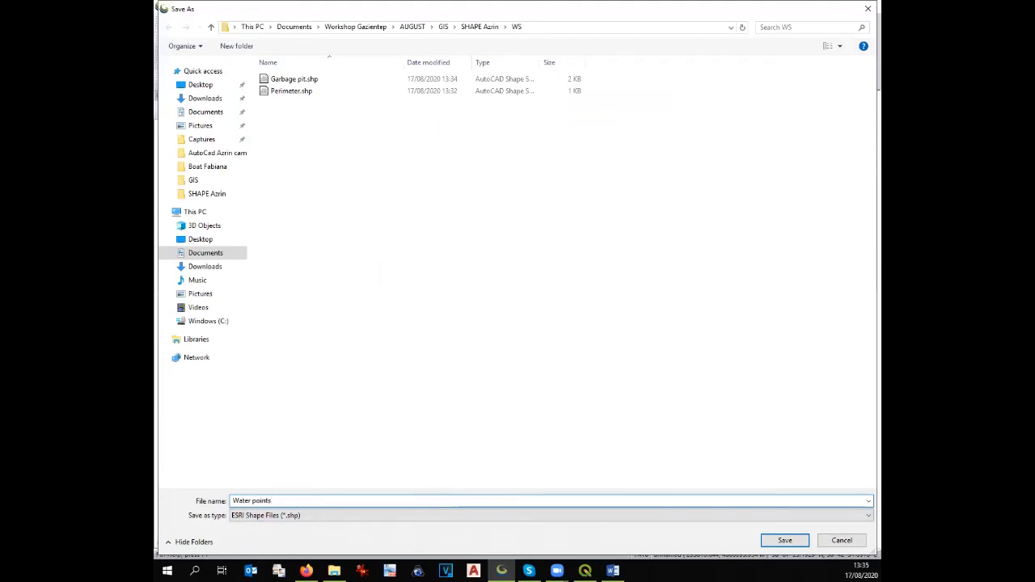
pyautogui.press('Return')
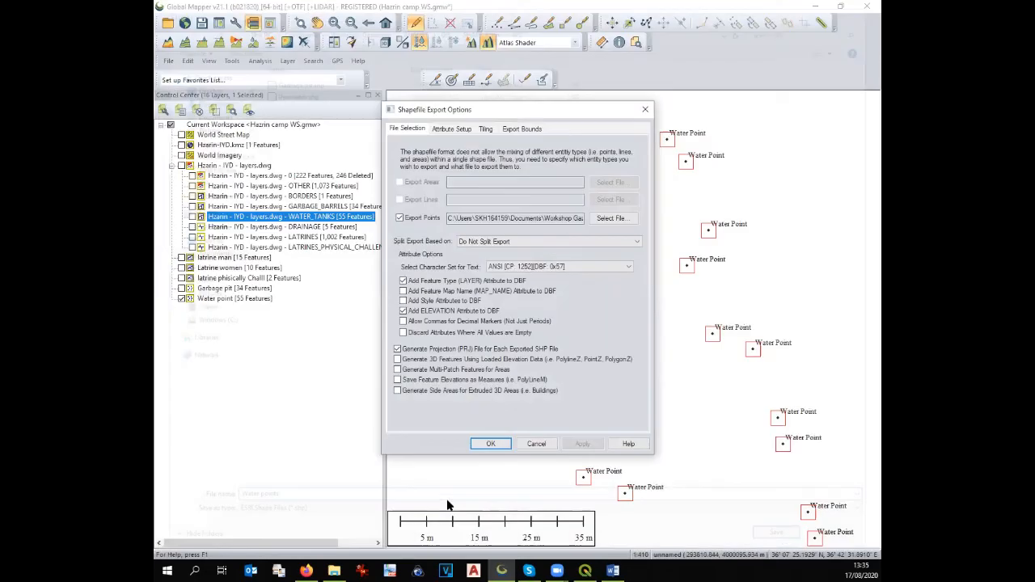
pyautogui.click(491, 444)
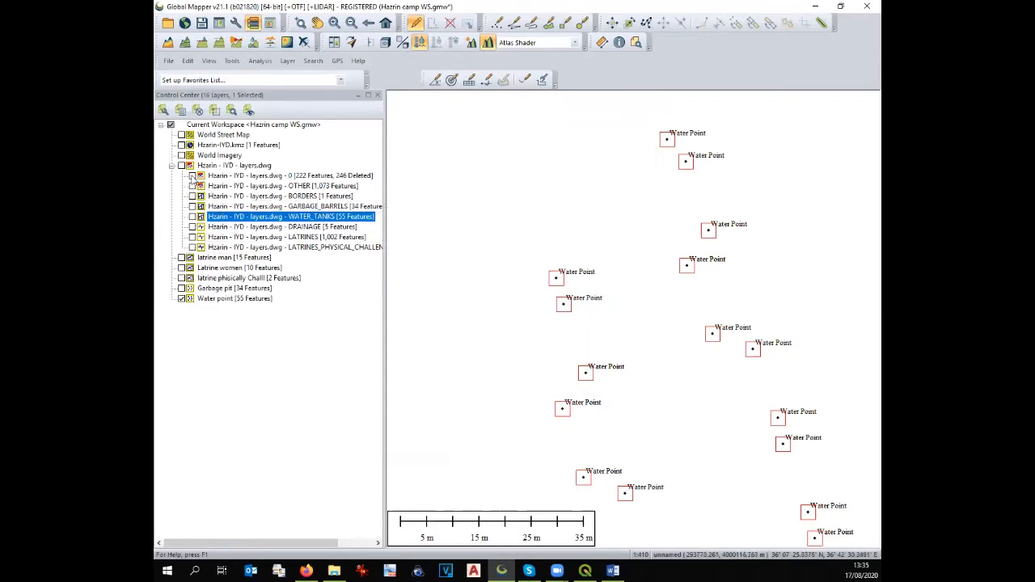
# Step: Show only drawing layer 0 in place of the Water point layer and export its areas as a Shapefile named "Shelter"
pyautogui.click(183, 298)
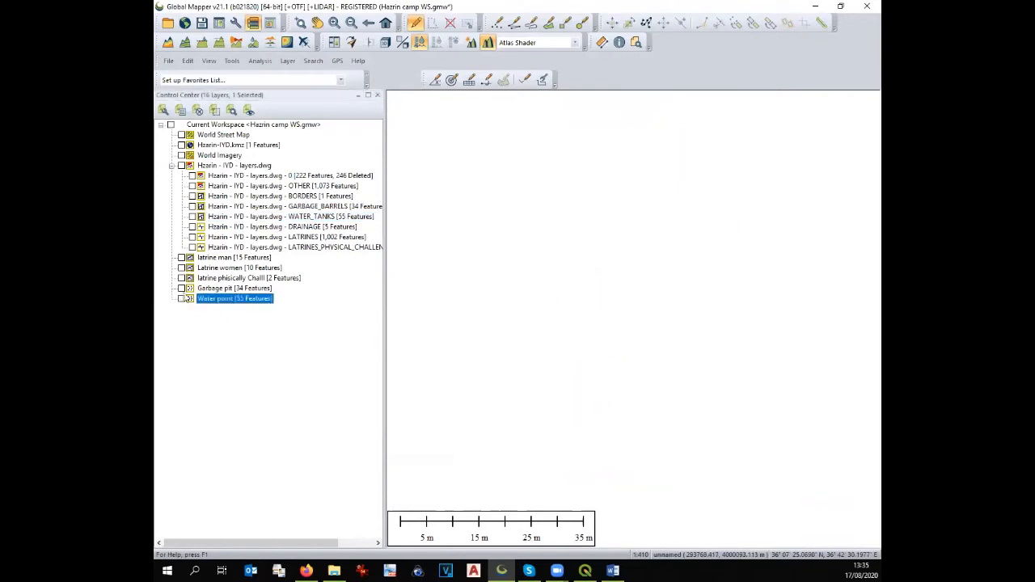
pyautogui.click(192, 176)
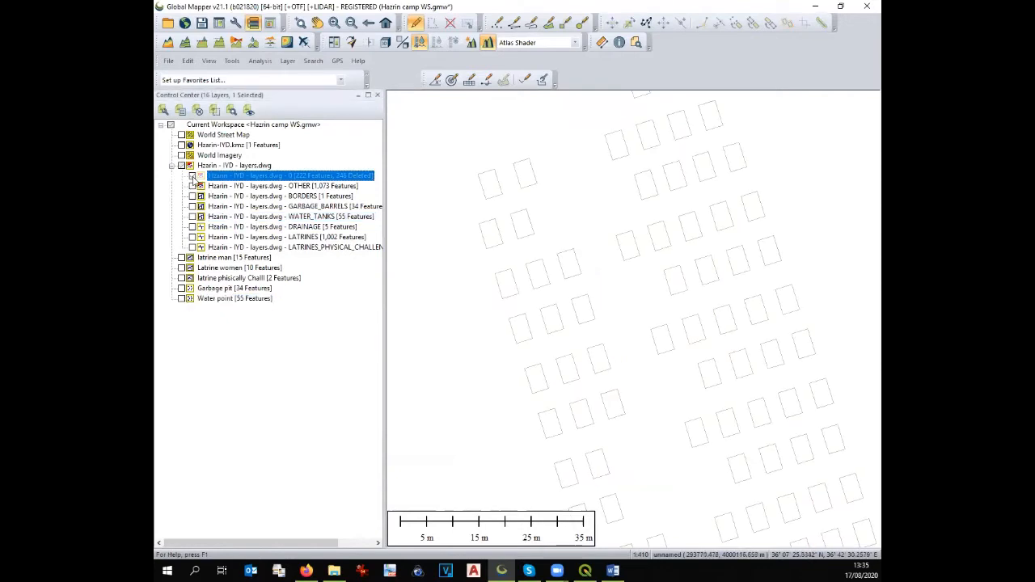
pyautogui.click(168, 61)
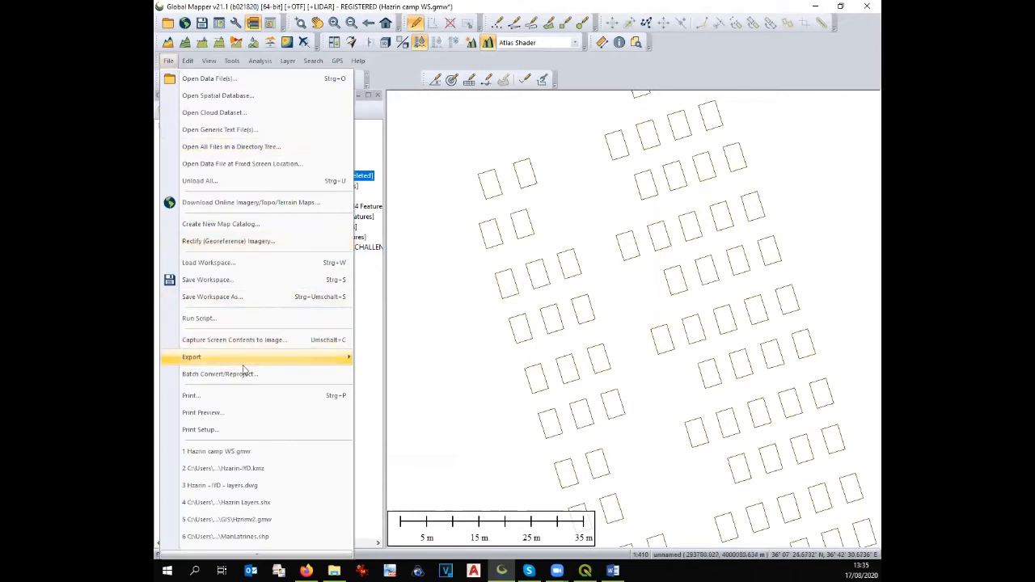
pyautogui.moveTo(243, 359)
pyautogui.click(421, 286)
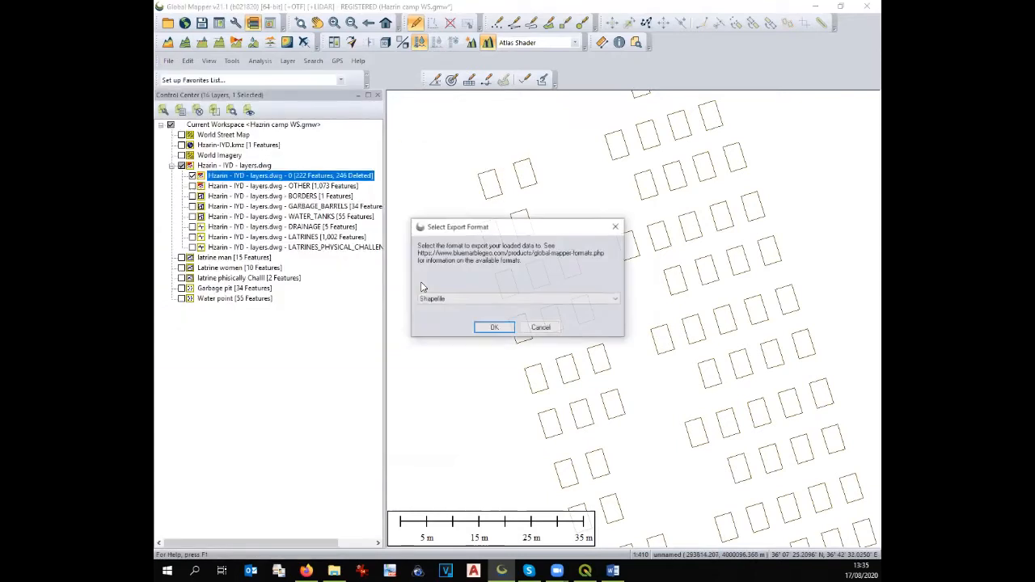
pyautogui.click(494, 327)
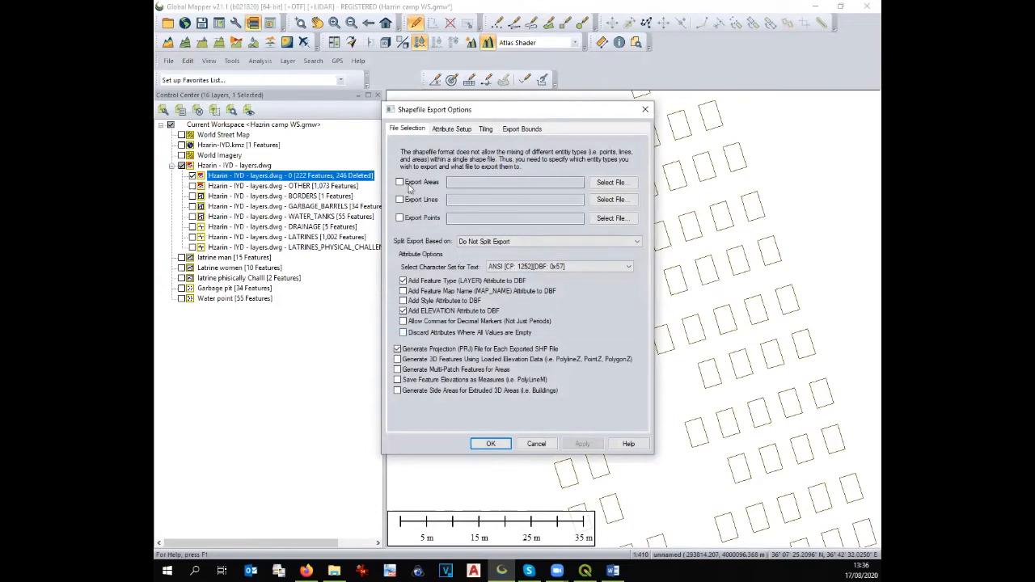
pyautogui.click(400, 183)
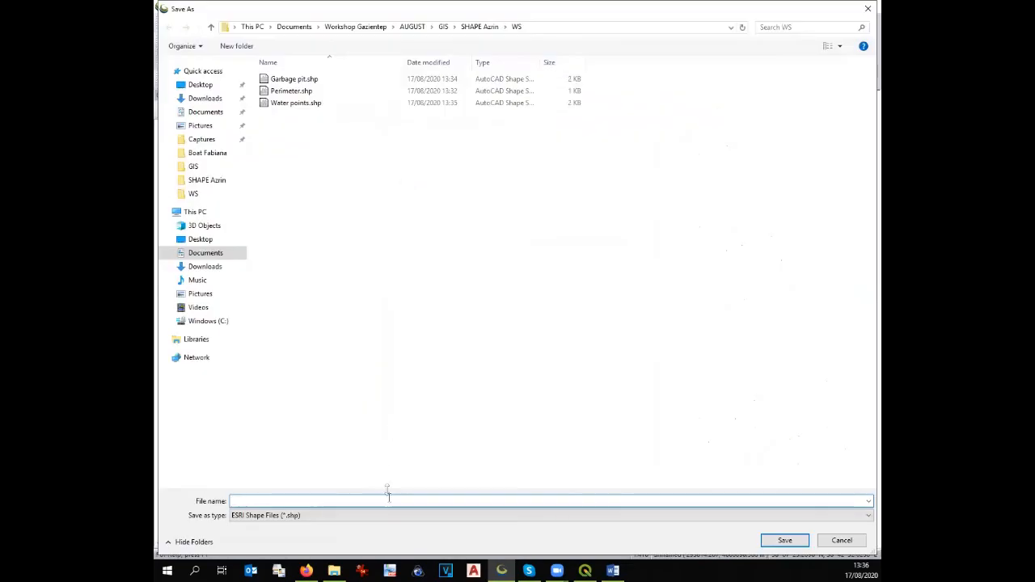
pyautogui.write('Shelter')
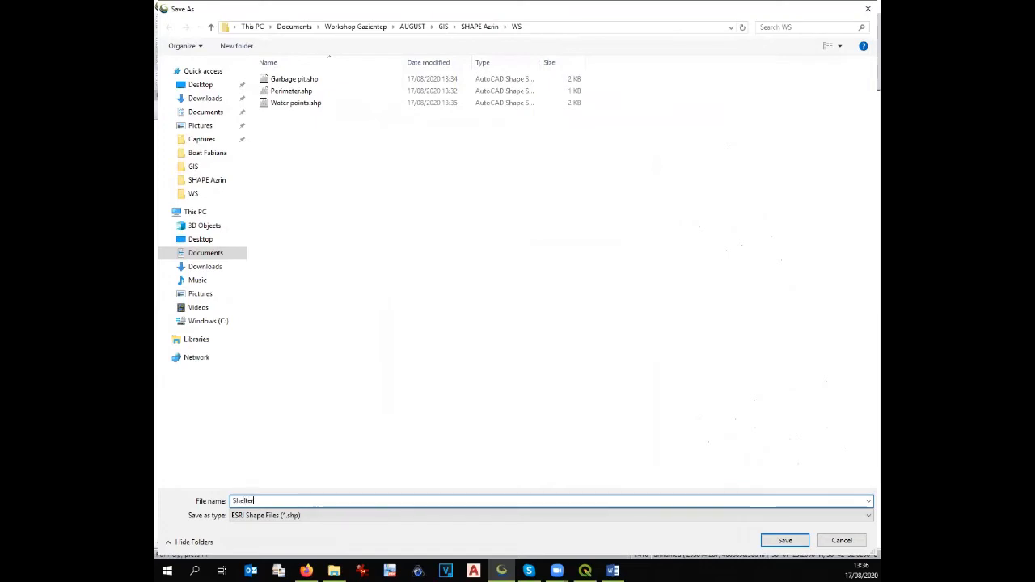
pyautogui.press('Return')
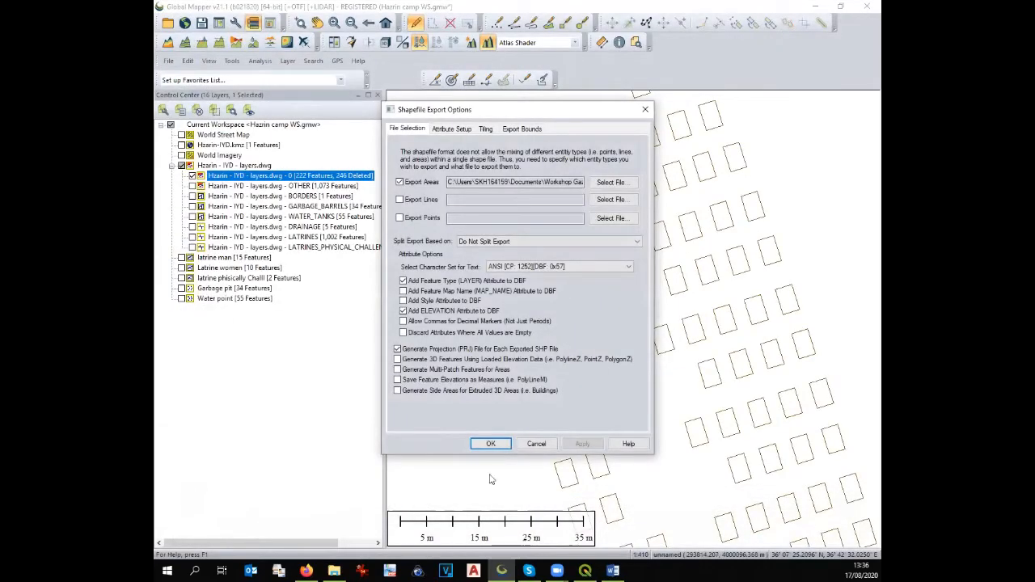
pyautogui.click(491, 444)
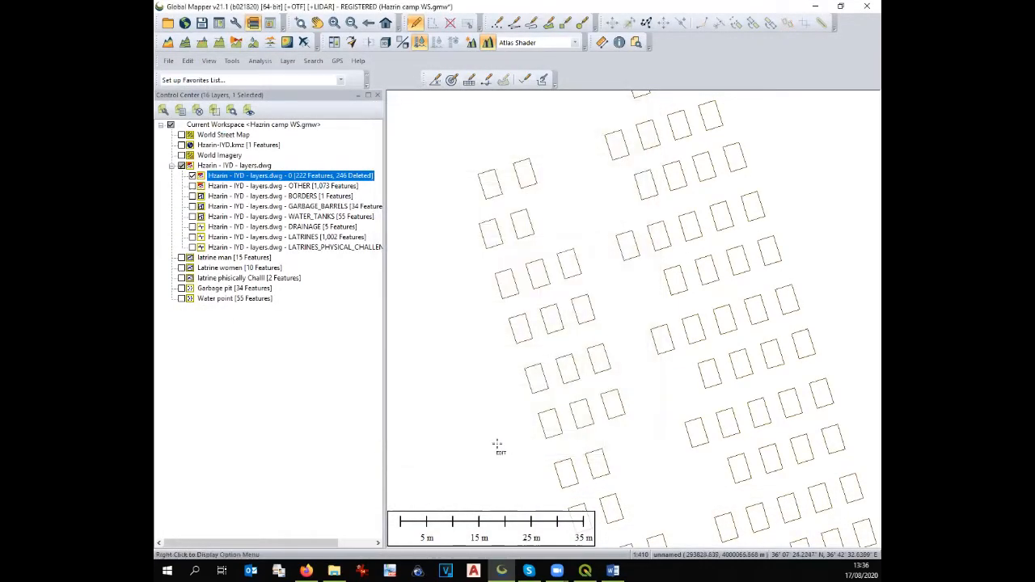
# Step: Minimize the current program, switch to QGIS, maximize its window and create a new empty project from the template
pyautogui.click(816, 7)
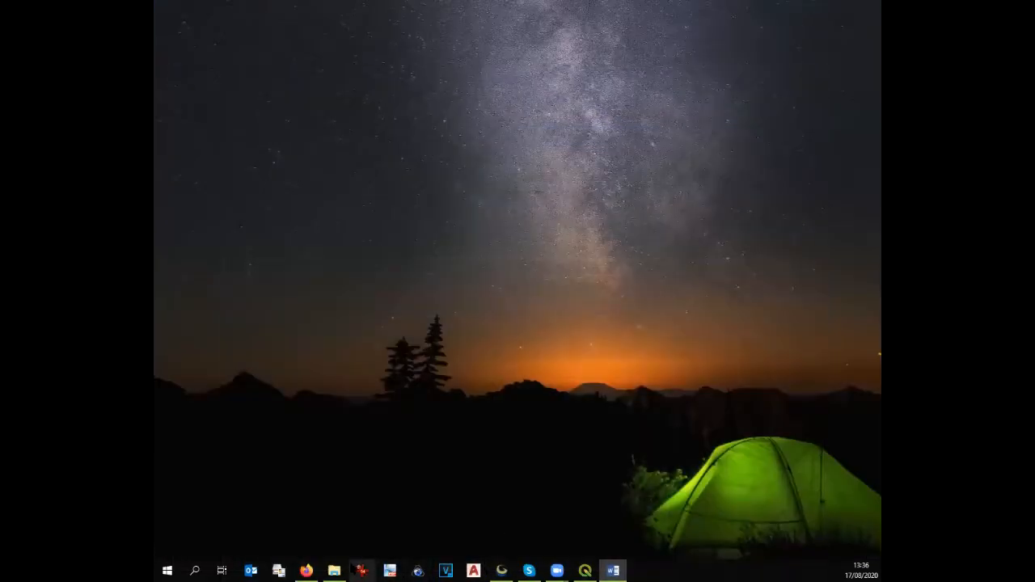
pyautogui.click(587, 571)
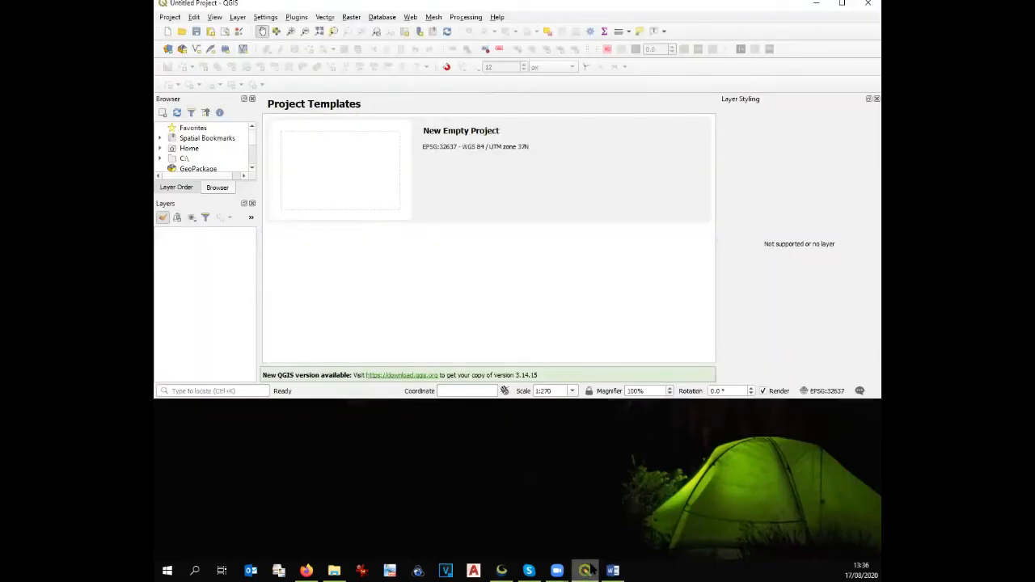
pyautogui.click(845, 5)
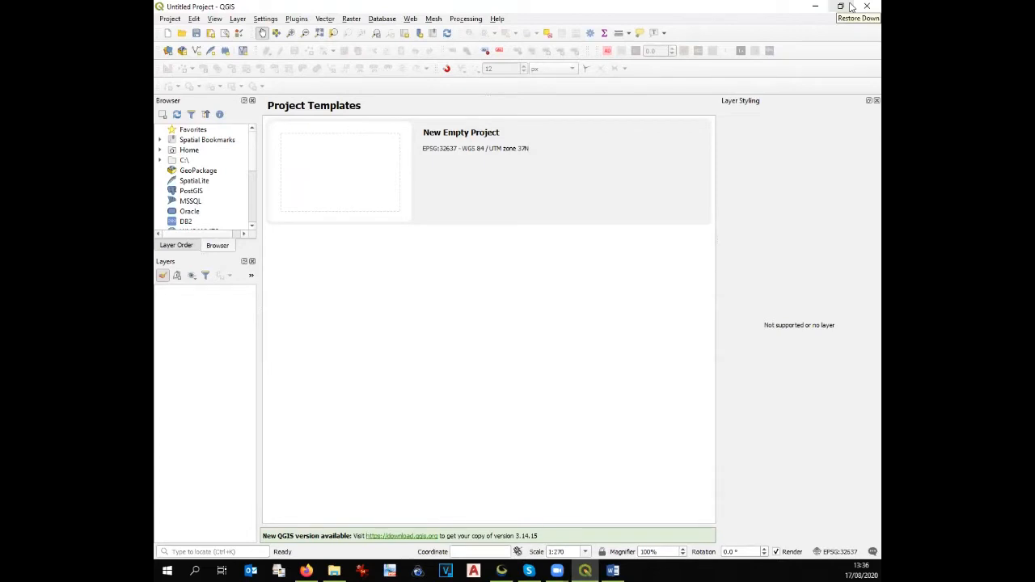
pyautogui.click(307, 171)
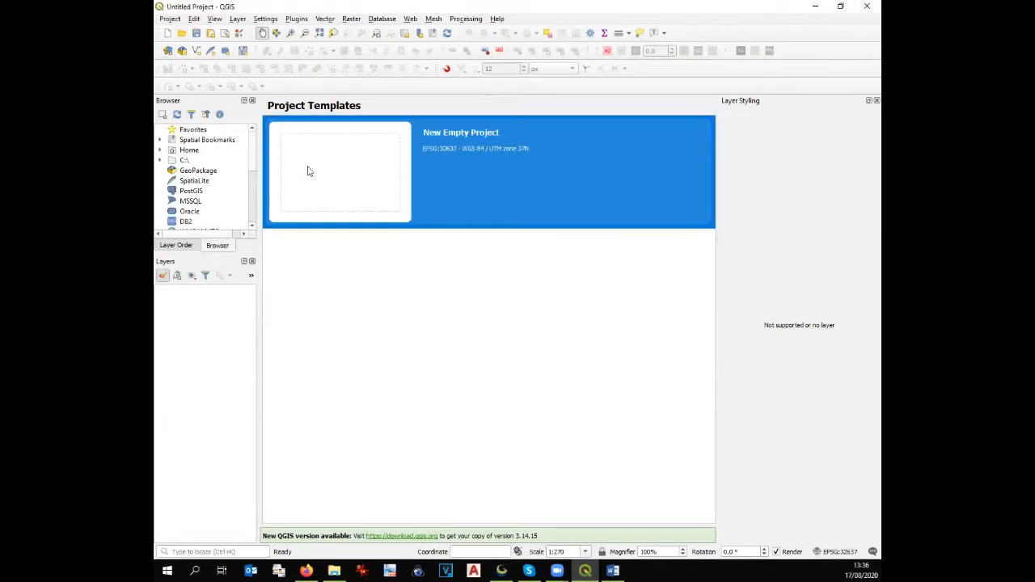
pyautogui.doubleClick(307, 169)
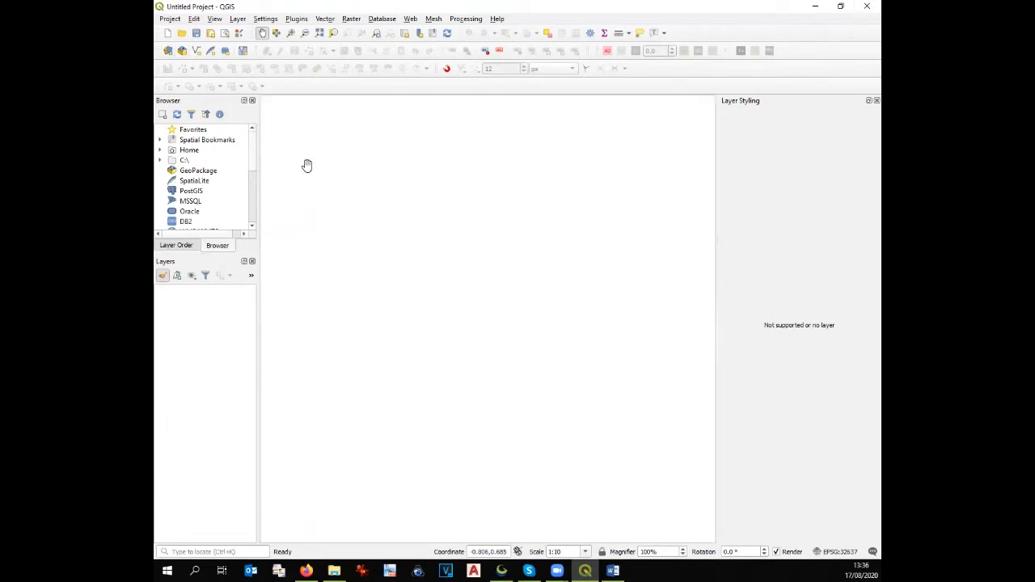
# Step: Browse for vector datasets in the WS folder, sort its files by type and widen the file list and Type column
pyautogui.click(167, 51)
pyautogui.click(727, 129)
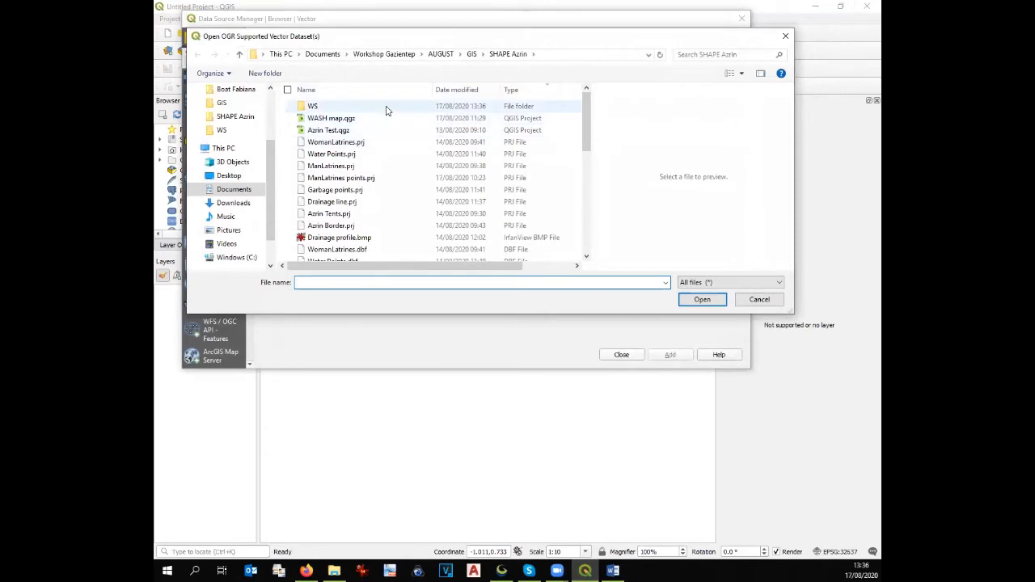
pyautogui.doubleClick(386, 110)
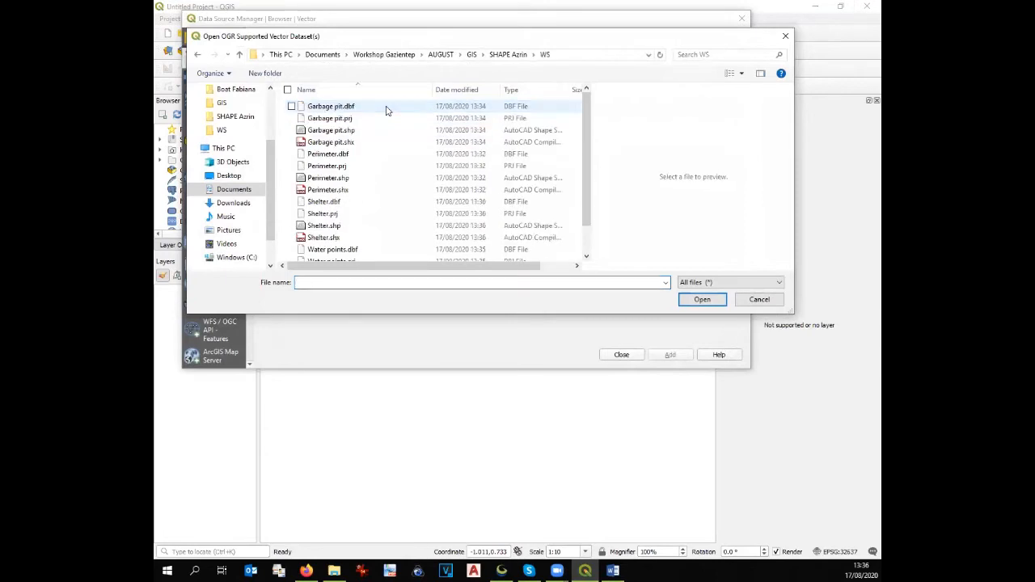
pyautogui.click(540, 91)
pyautogui.scroll(-1, 540, 226)
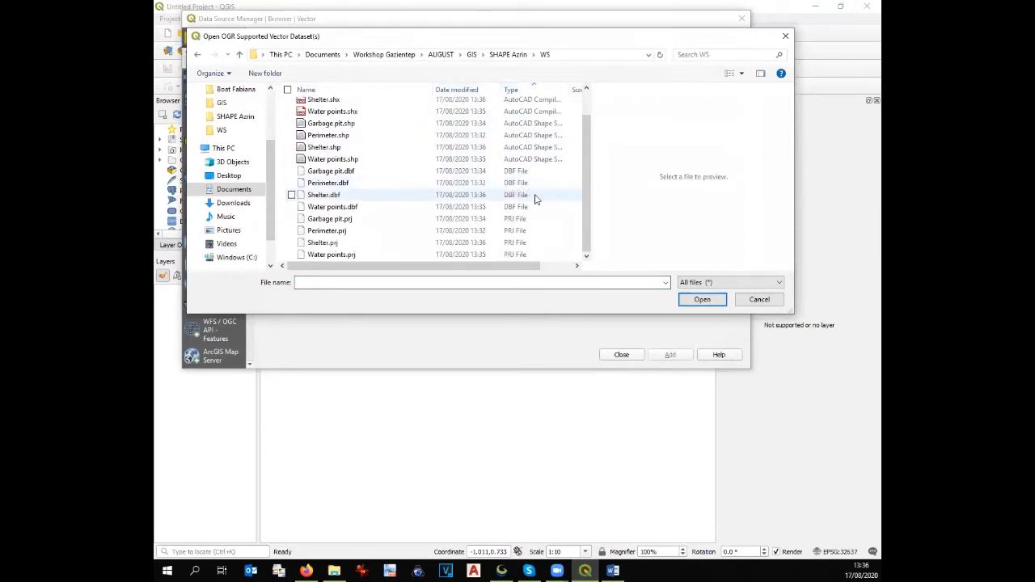
pyautogui.scroll(1, 535, 198)
pyautogui.moveTo(589, 187); pyautogui.dragTo(728, 189)
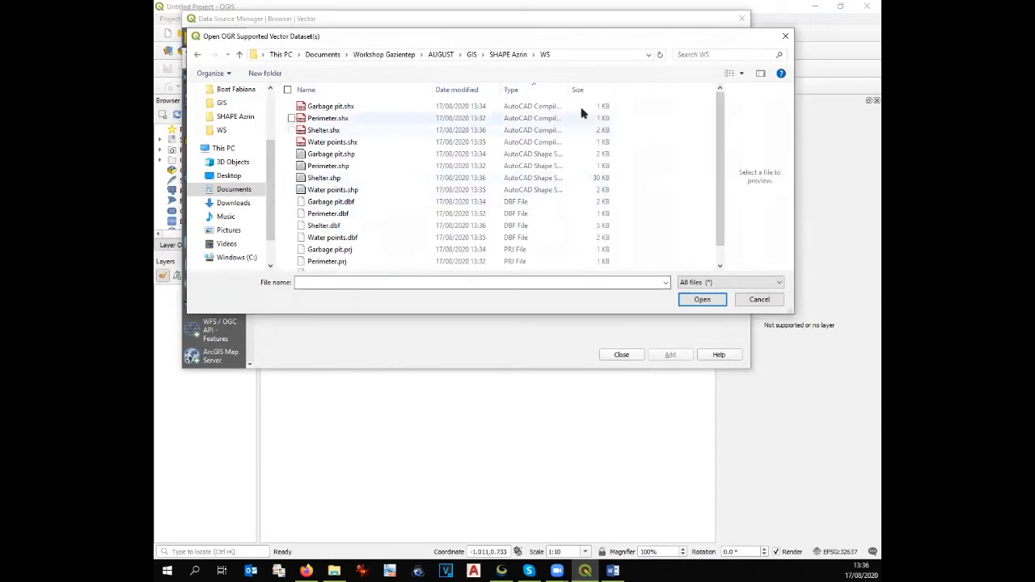
pyautogui.moveTo(569, 89); pyautogui.dragTo(632, 90)
# Step: Choose Garbage pit.shp, Perimeter.shp, Shelter.shp and Water points.shp as the vector datasets, then close the data source window
pyautogui.click(393, 155)
pyautogui.keyDown('ctrl'); pyautogui.click(361, 165); pyautogui.keyUp('ctrl')
pyautogui.keyDown('ctrl'); pyautogui.click(356, 178); pyautogui.keyUp('ctrl')
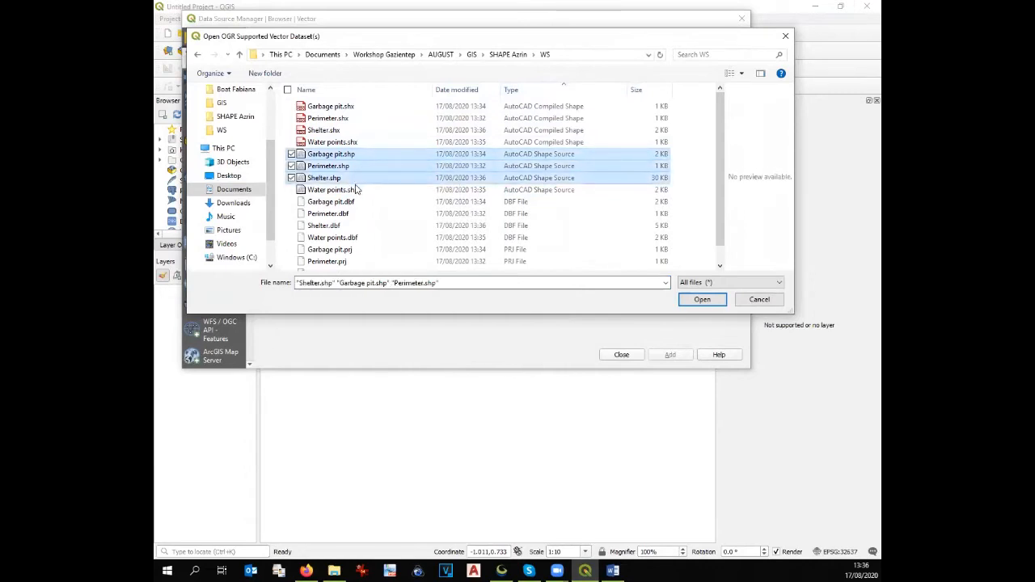
pyautogui.keyDown('ctrl'); pyautogui.click(356, 189); pyautogui.keyUp('ctrl')
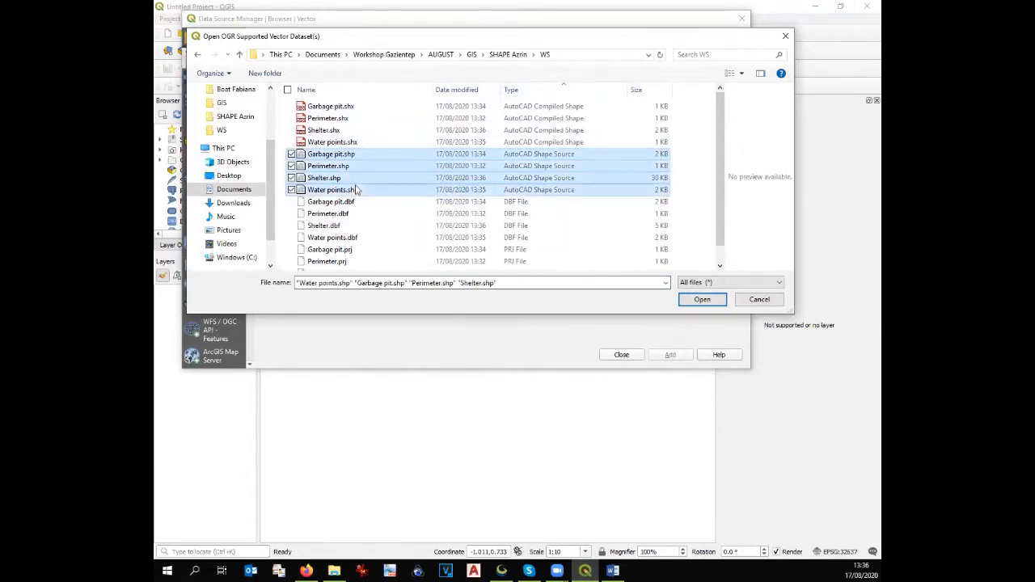
pyautogui.click(701, 300)
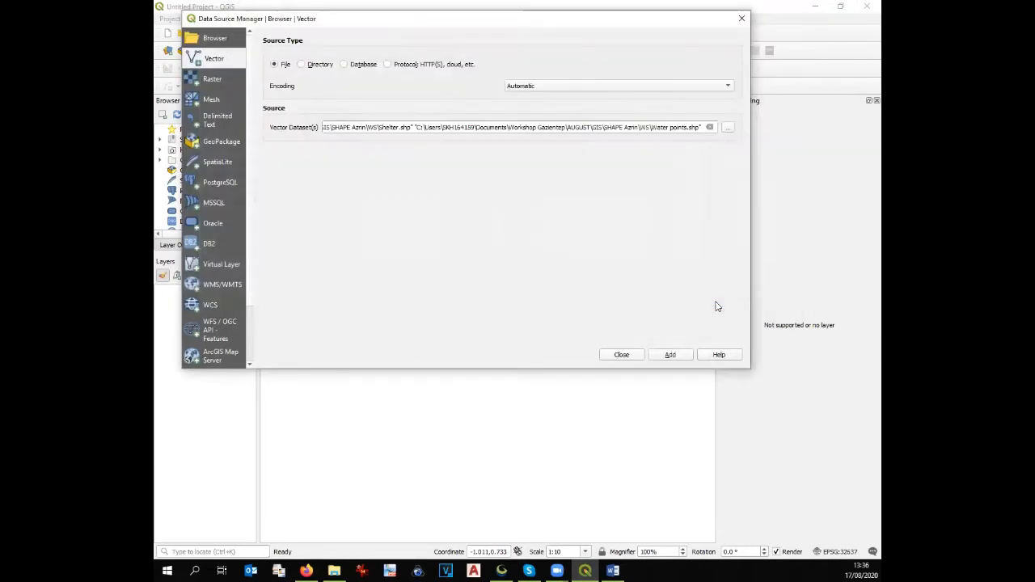
pyautogui.click(621, 355)
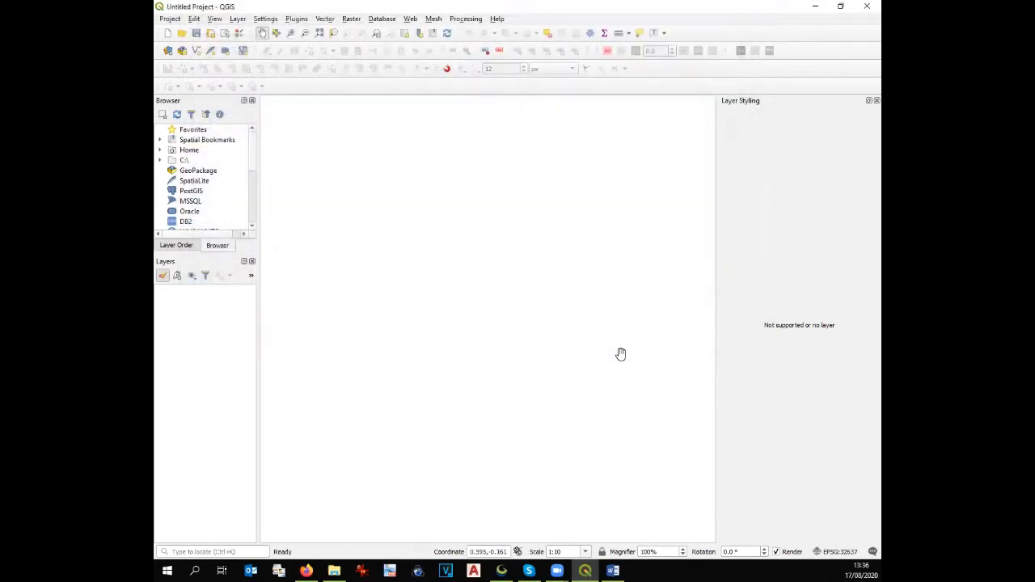
# Step: Check the default coordinate reference system for new projects in the program options
pyautogui.click(267, 19)
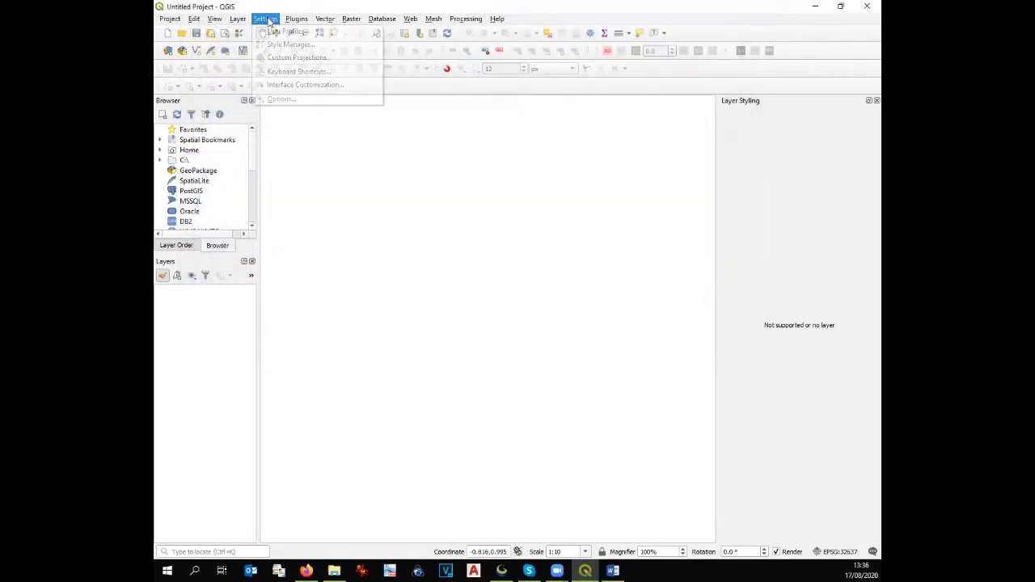
pyautogui.click(272, 99)
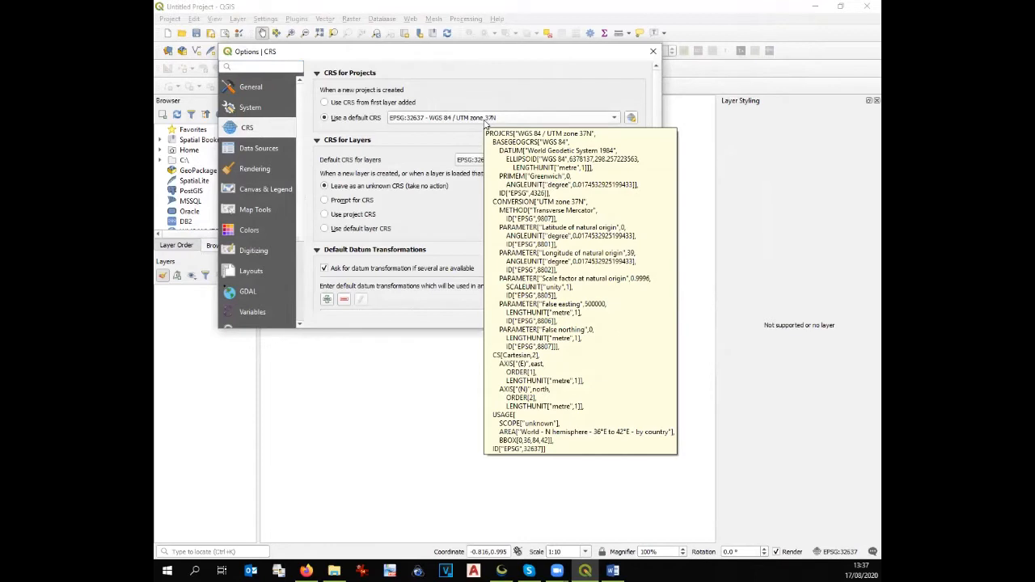
pyautogui.click(654, 52)
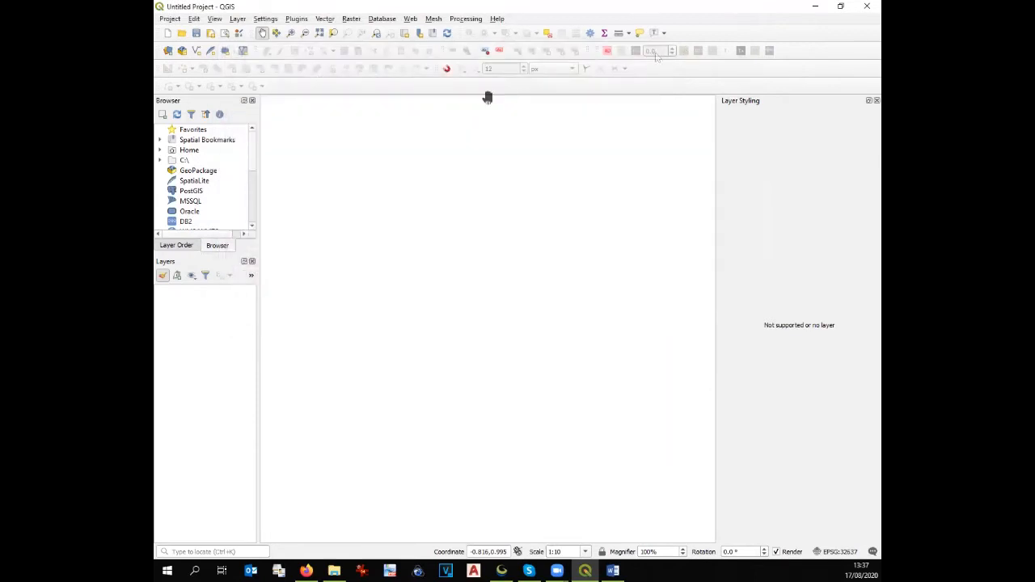
# Step: Add Garbage pit.shp, Perimeter.shp, Shelter.shp and Water points.shp from the WS folder as vector layers and close the data source window
pyautogui.click(168, 51)
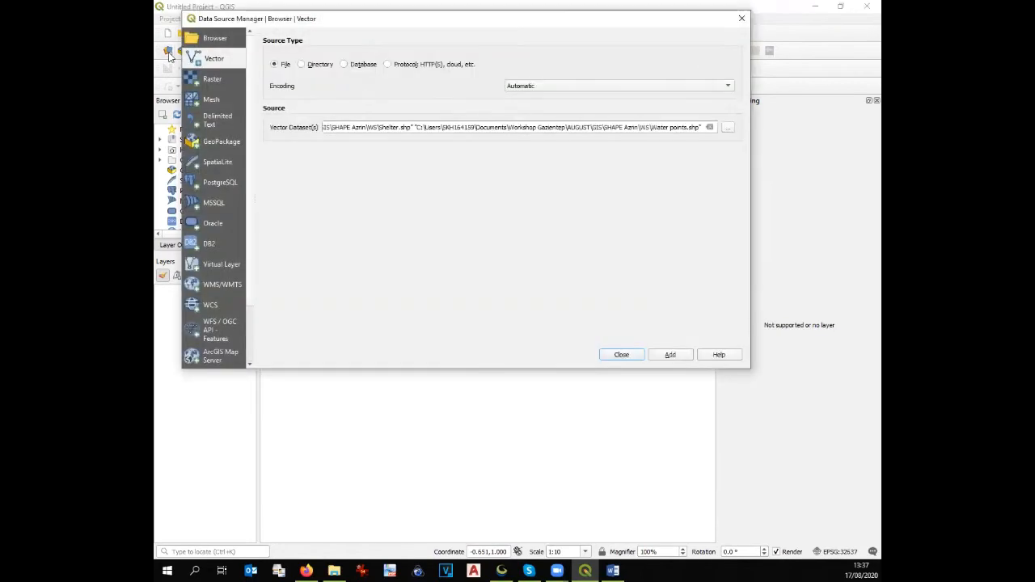
pyautogui.click(728, 128)
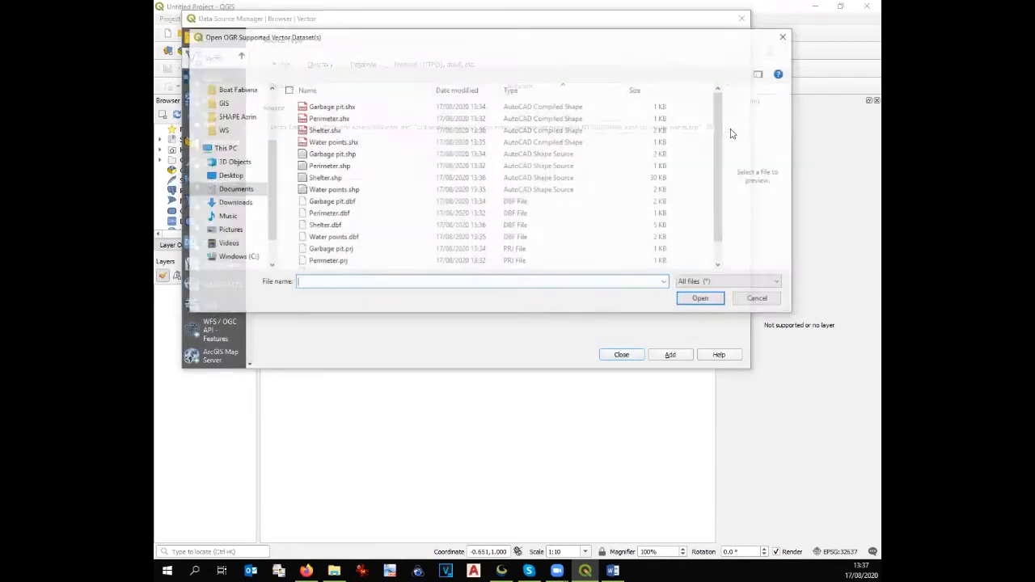
pyautogui.click(350, 191)
pyautogui.hotkey('shift', 'Up')
pyautogui.hotkey('shift', 'Up')
pyautogui.hotkey('shift', 'Up')
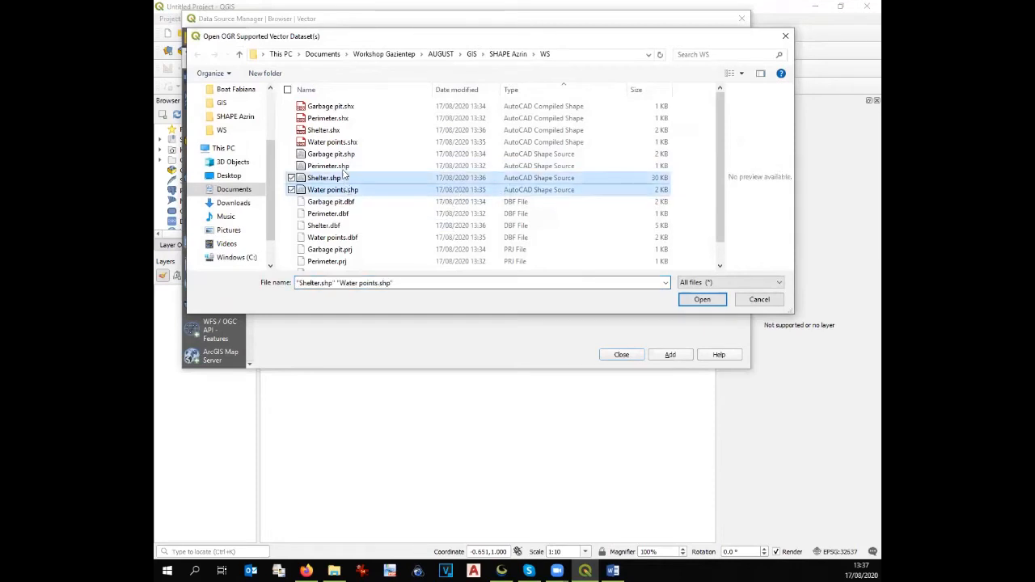
pyautogui.click(695, 300)
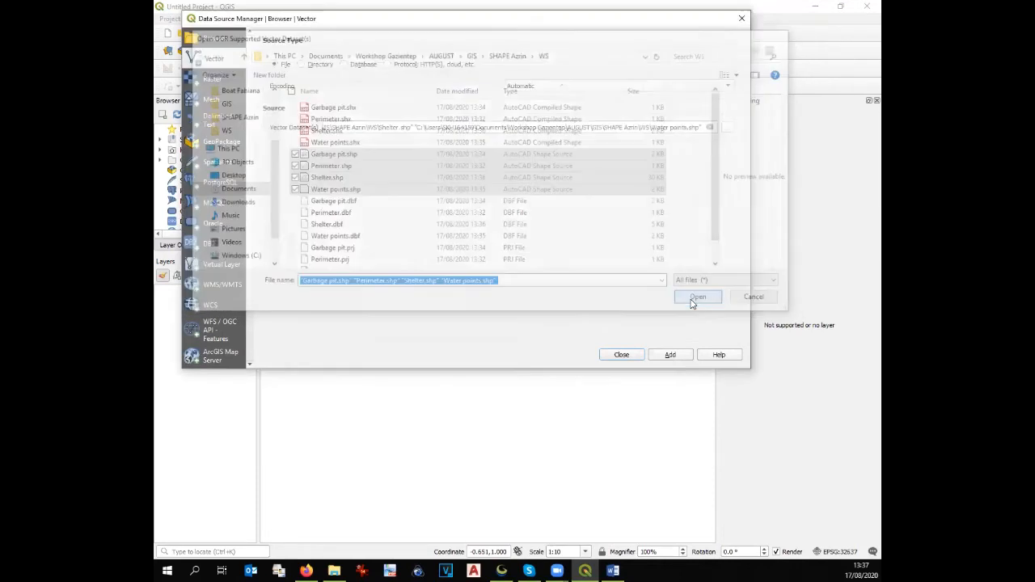
pyautogui.click(674, 356)
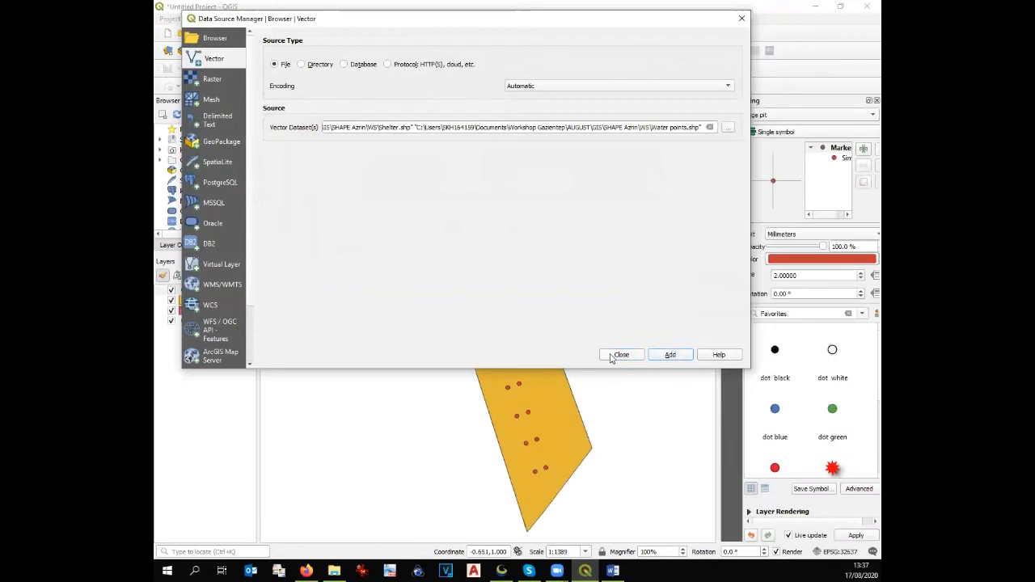
pyautogui.click(613, 355)
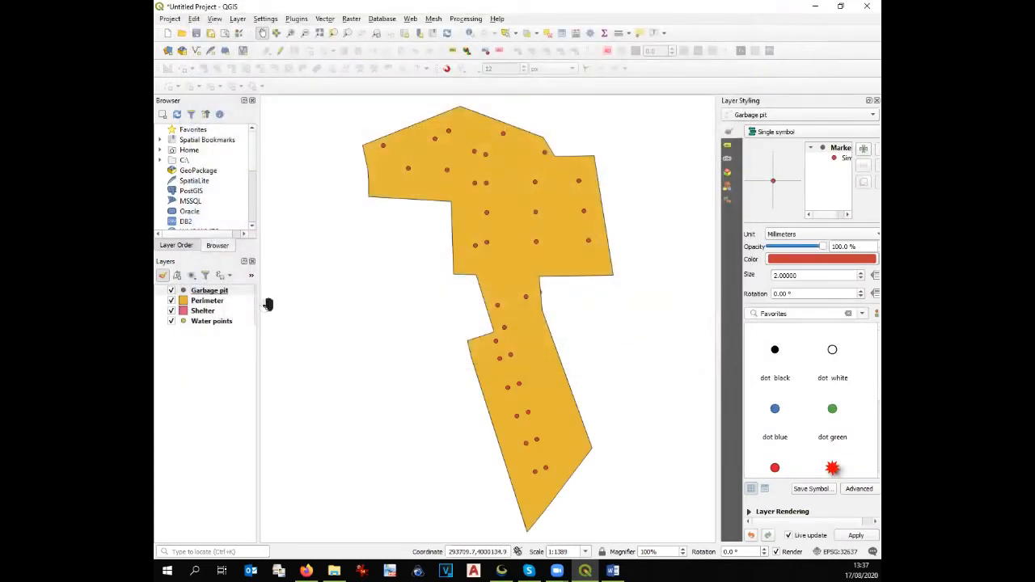
# Step: Reorder the layers as Garbage pit, Water points, Shelter, Perimeter, and set the Perimeter layer's simple fill style to No Brush
pyautogui.moveTo(203, 304)
pyautogui.mouseDown()
pyautogui.moveTo(203, 333)
pyautogui.moveTo(203, 320)
pyautogui.moveTo(215, 330)
pyautogui.moveTo(209, 320)
pyautogui.mouseUp()
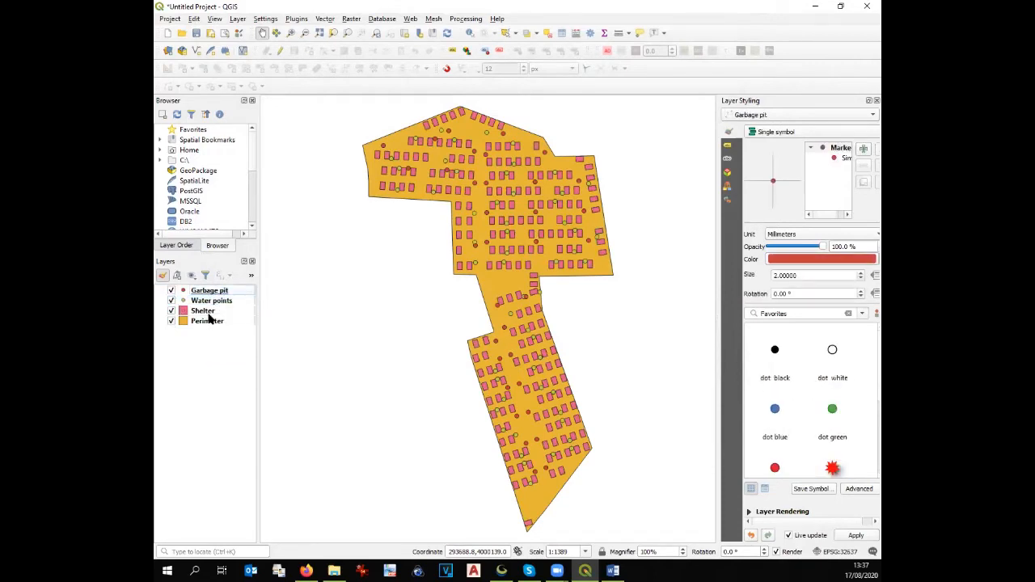
pyautogui.click(207, 321)
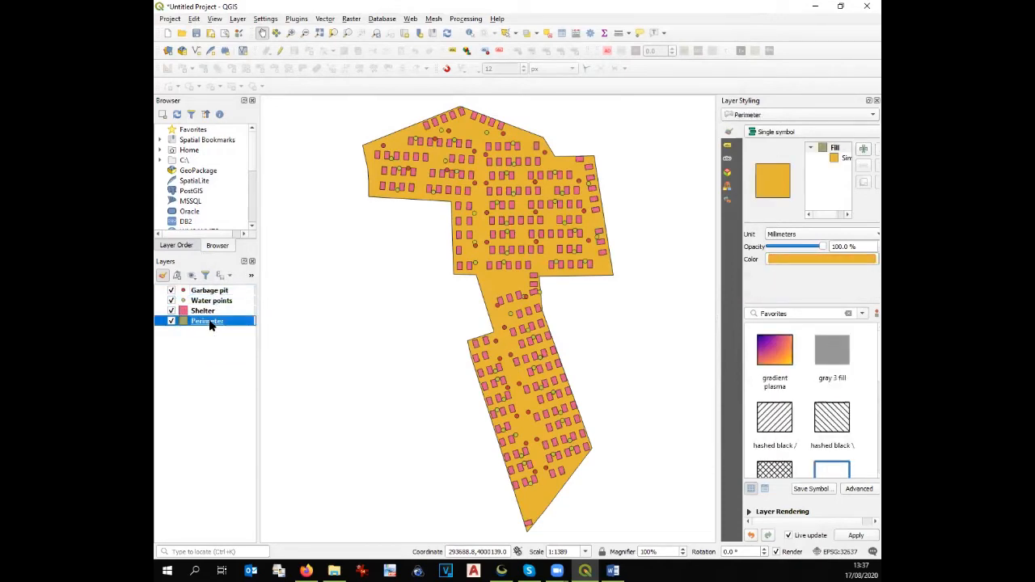
pyautogui.doubleClick(208, 322)
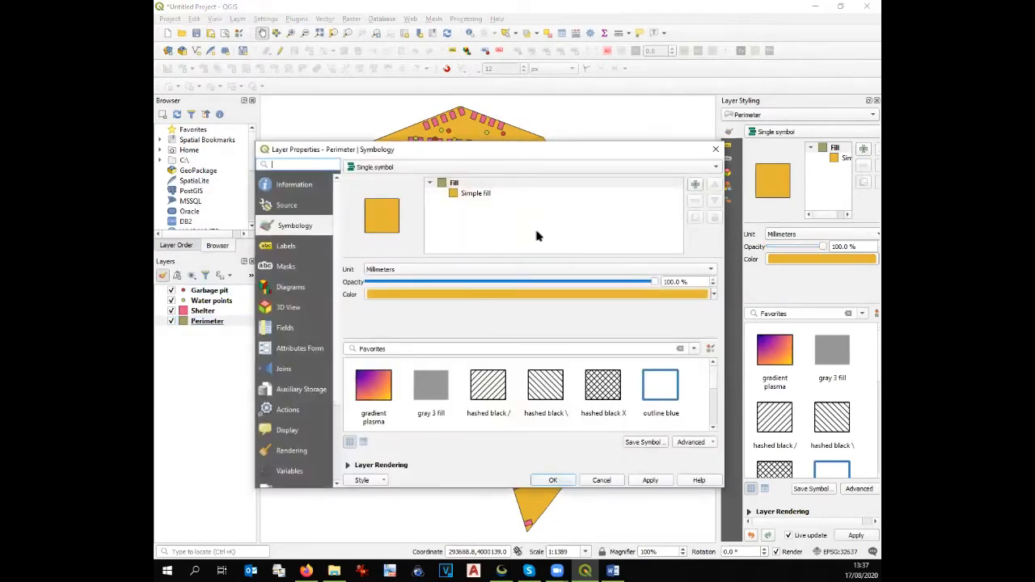
pyautogui.click(478, 194)
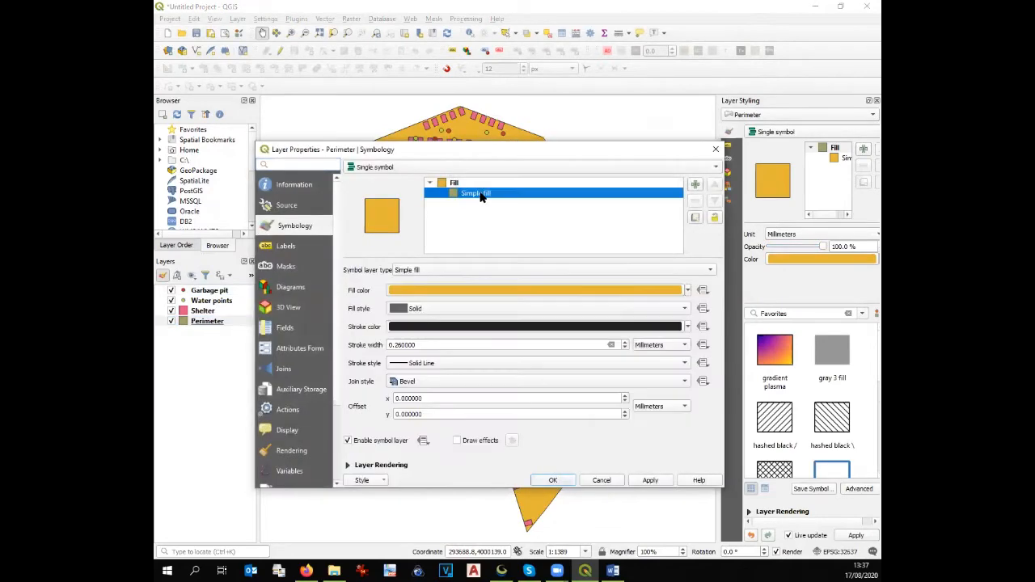
pyautogui.click(466, 310)
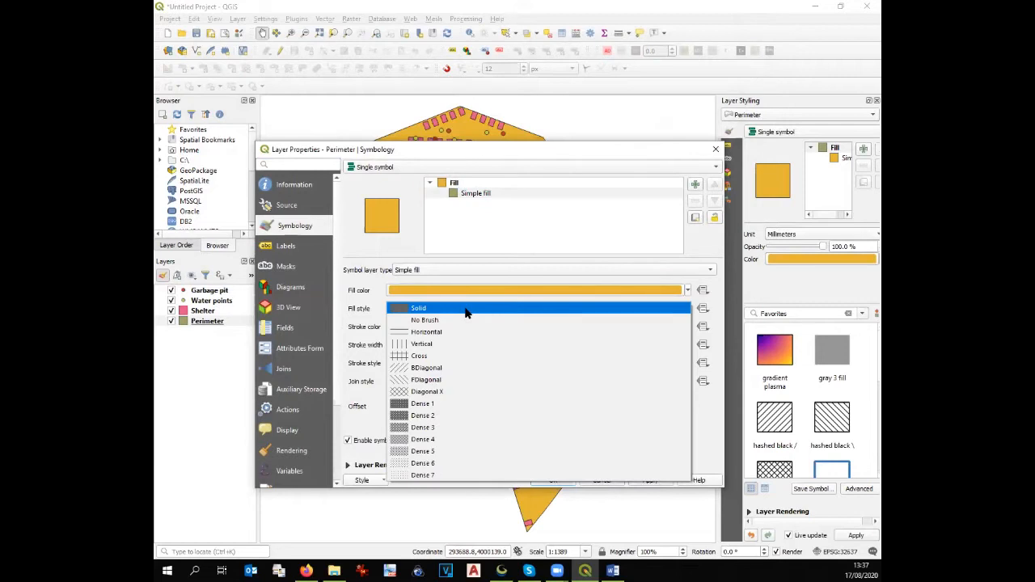
pyautogui.click(465, 321)
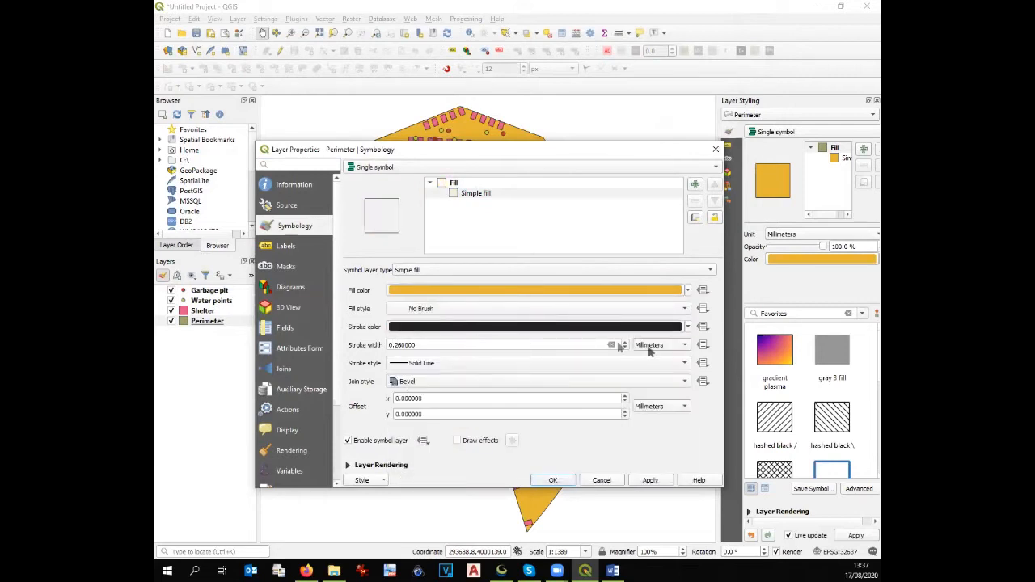
# Step: Set the Perimeter outline's stroke style to Dash Line and its stroke color to a recently used red
pyautogui.click(690, 327)
pyautogui.click(690, 326)
pyautogui.click(488, 369)
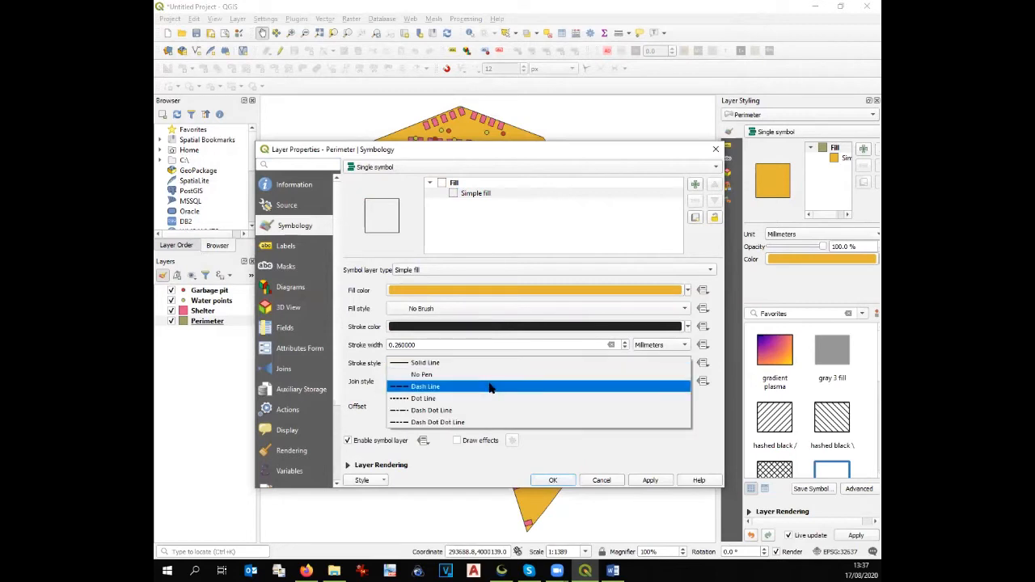
pyautogui.click(492, 387)
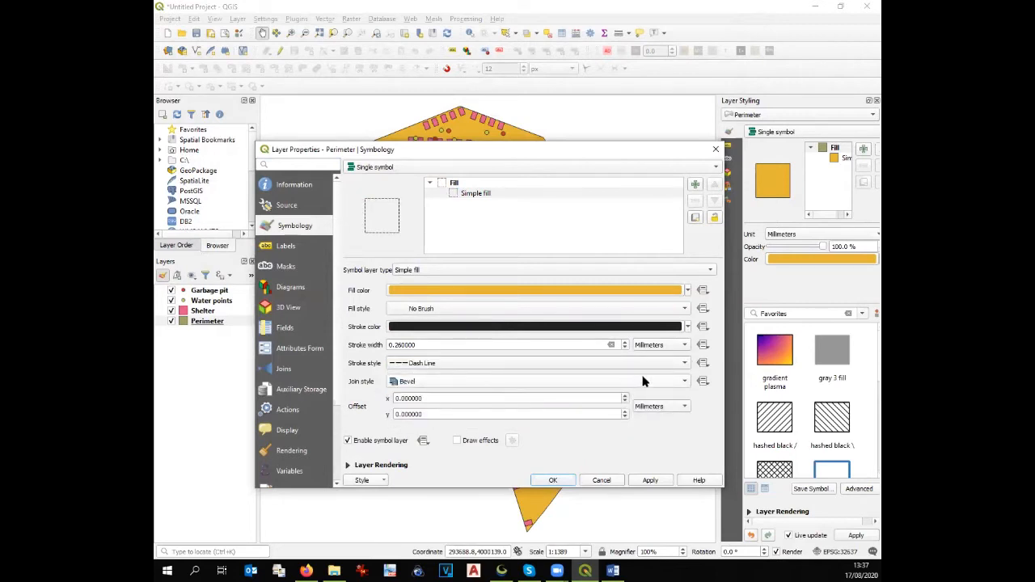
pyautogui.click(688, 326)
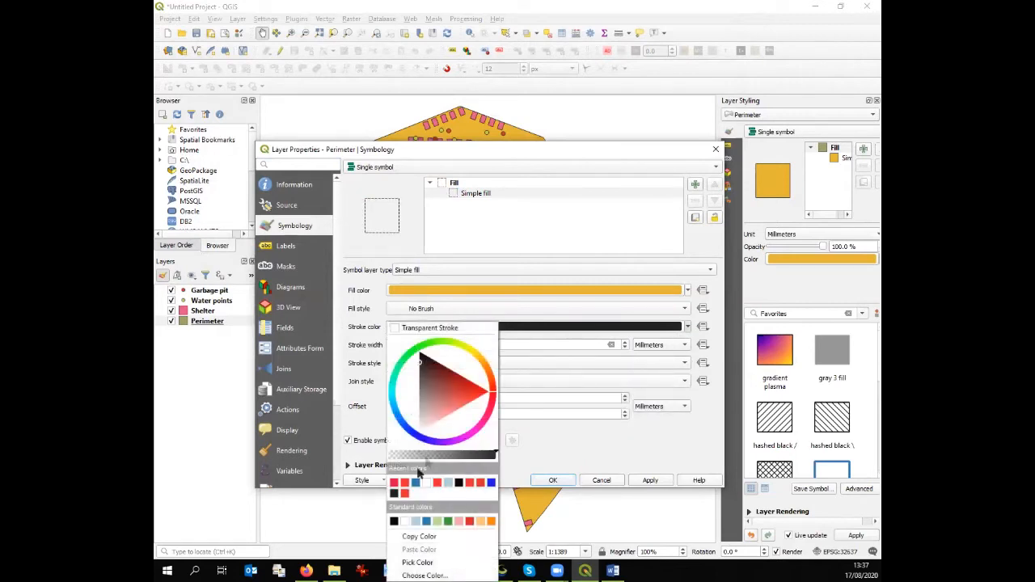
pyautogui.click(405, 483)
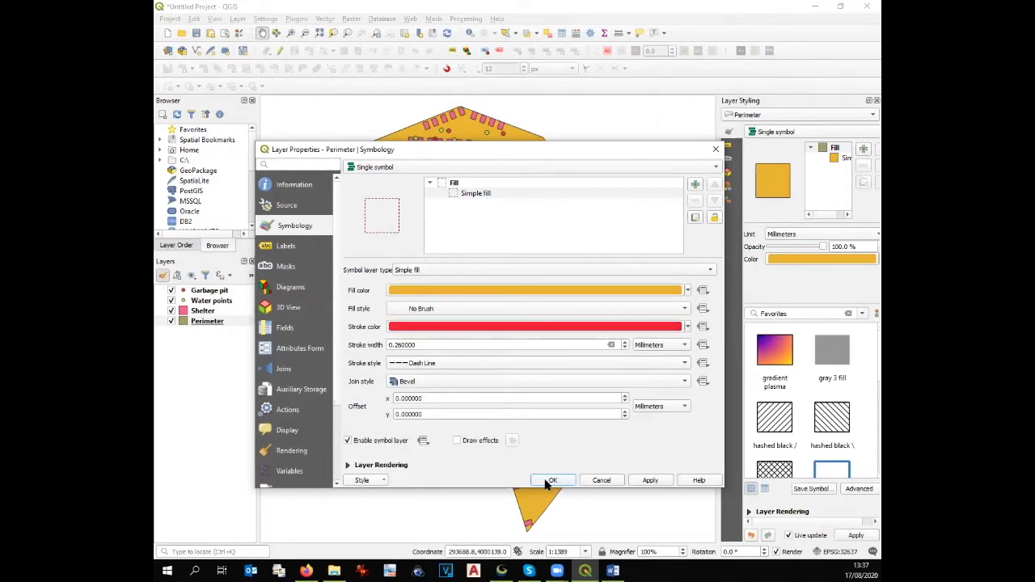
# Step: Set the Perimeter outline's stroke width to 0.8 mm and accept the layer's symbology
pyautogui.moveTo(435, 345); pyautogui.dragTo(396, 344)
pyautogui.write('5')
pyautogui.press('Return')
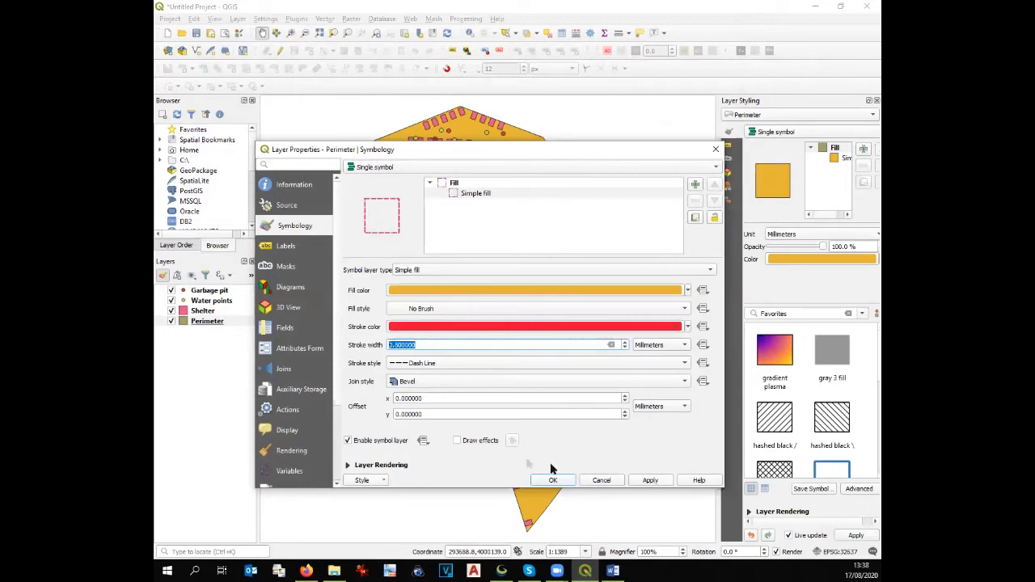
pyautogui.click(566, 481)
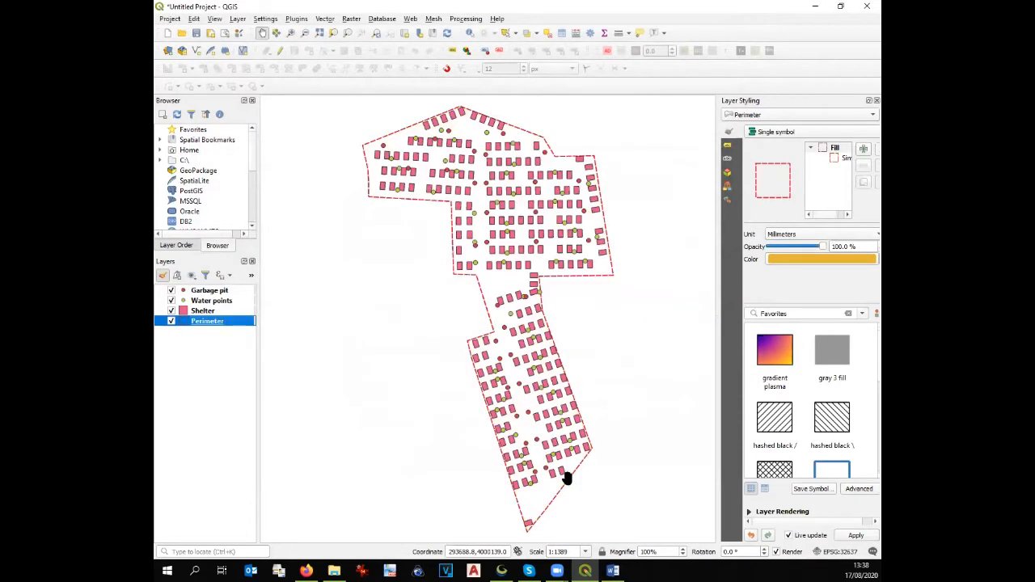
# Step: Set the Shelter layer's simple fill style to No Brush and accept its symbology
pyautogui.doubleClick(203, 312)
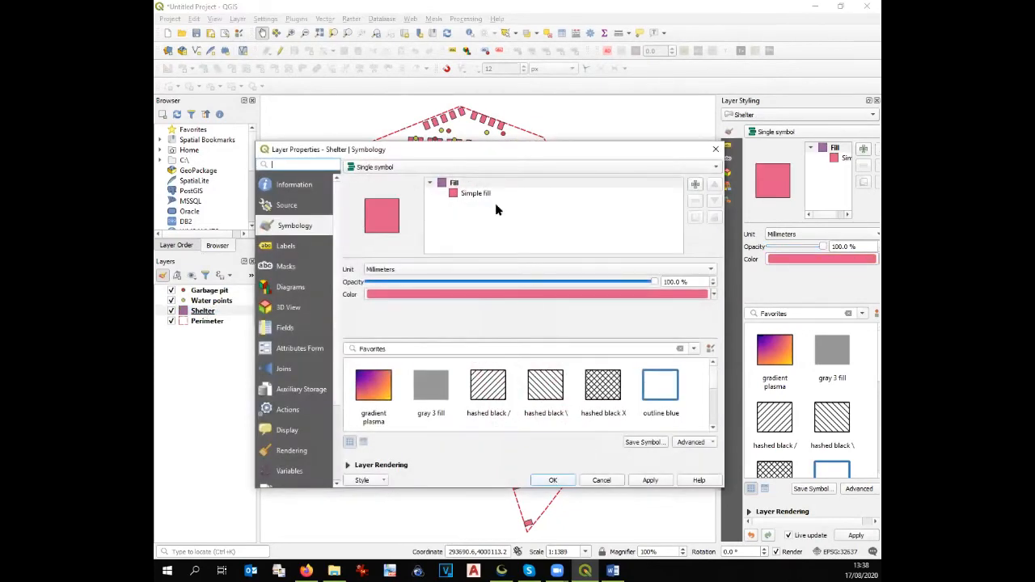
pyautogui.click(485, 194)
pyautogui.click(449, 309)
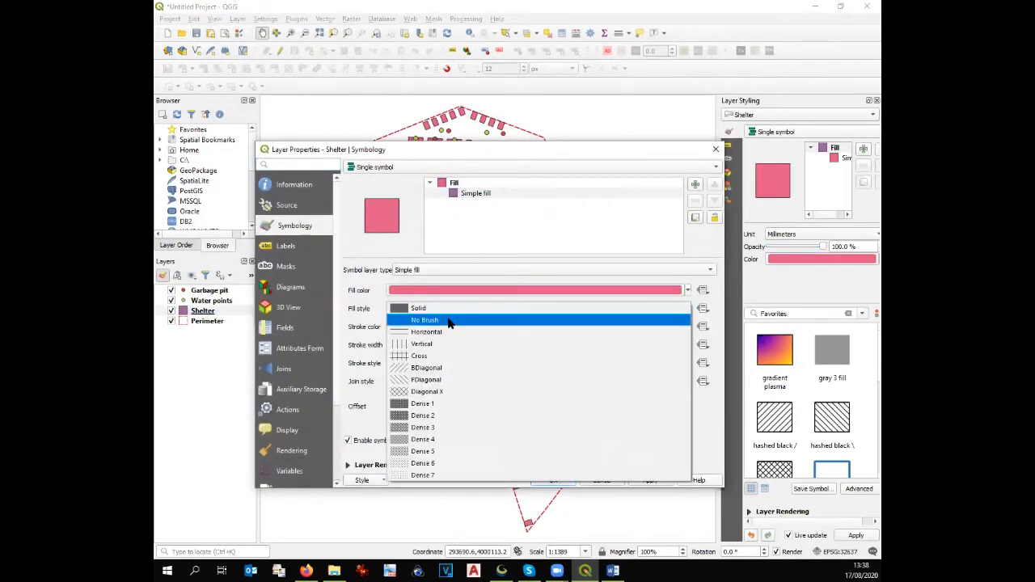
pyautogui.click(449, 324)
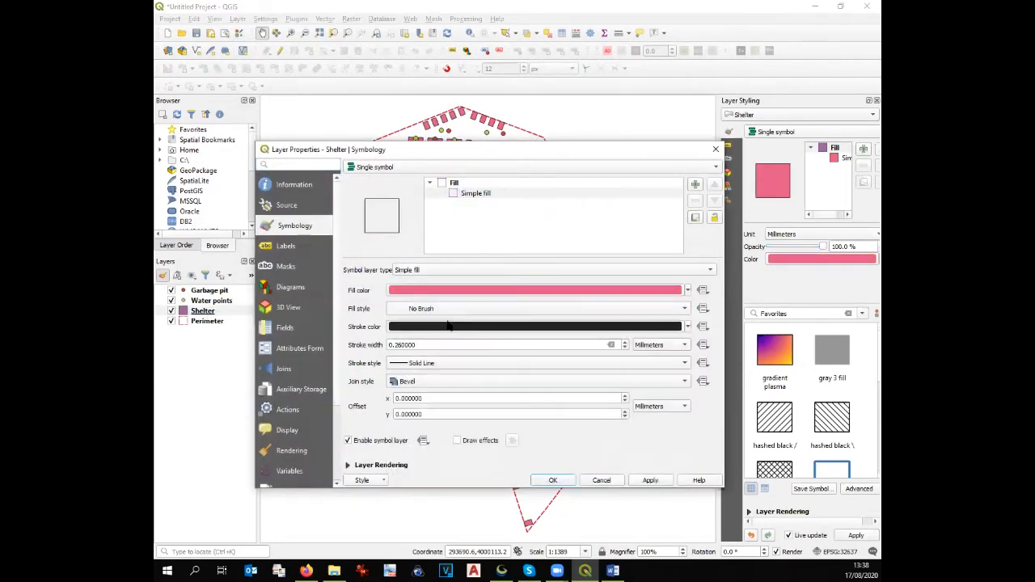
pyautogui.click(554, 480)
pyautogui.scroll(1, 350, 285)
pyautogui.scroll(-1, 350, 284)
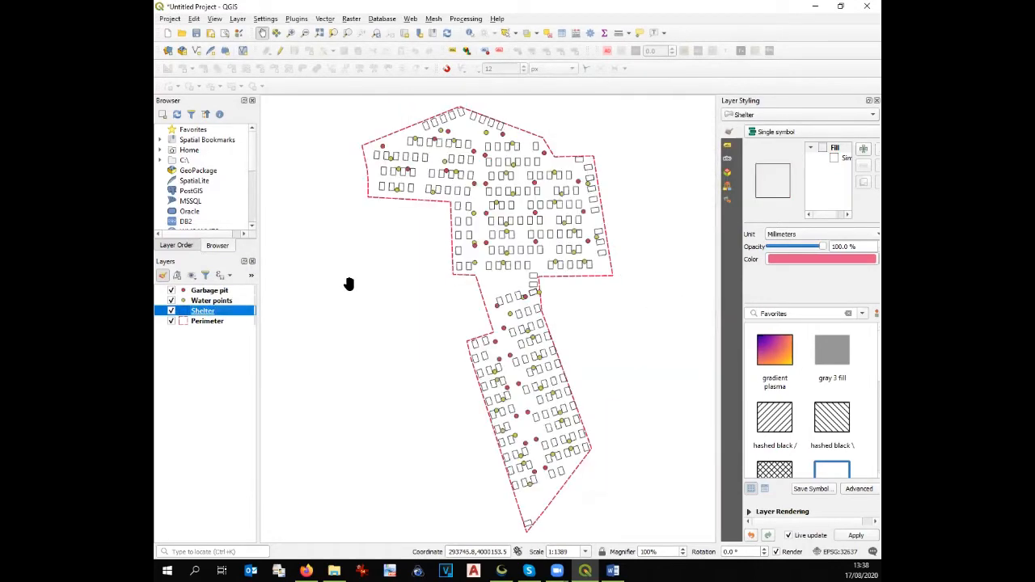
# Step: Change the Water points layer's symbol layer type from simple marker to SVG marker
pyautogui.click(215, 301)
pyautogui.doubleClick(215, 303)
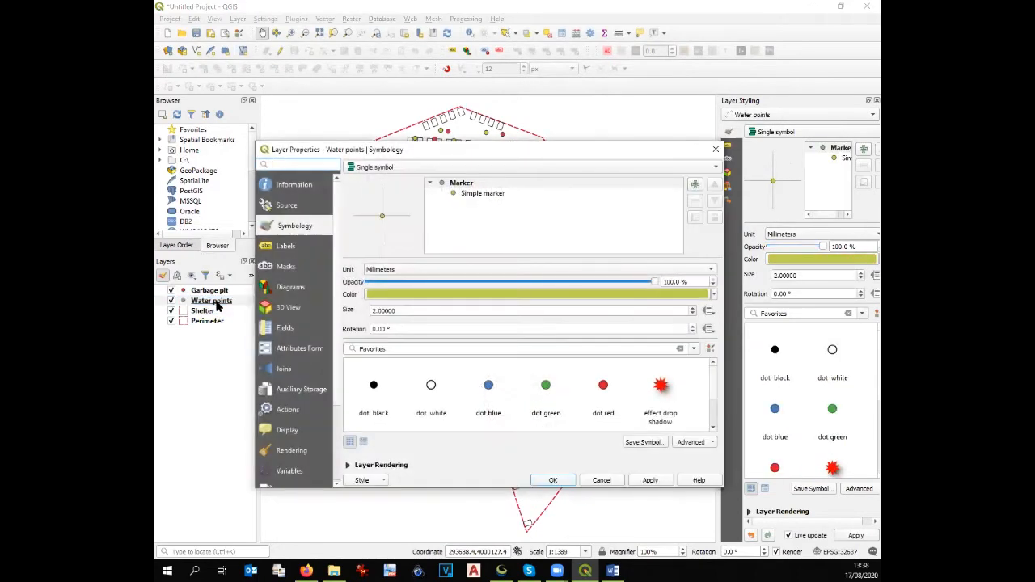
pyautogui.click(485, 197)
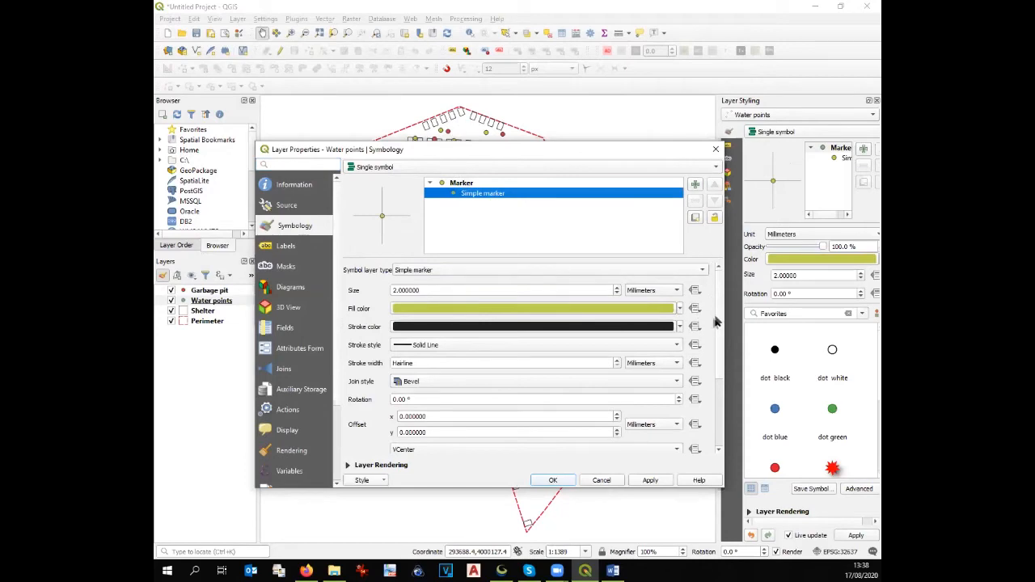
pyautogui.moveTo(720, 342)
pyautogui.mouseDown()
pyautogui.moveTo(719, 381)
pyautogui.moveTo(719, 332)
pyautogui.mouseUp()
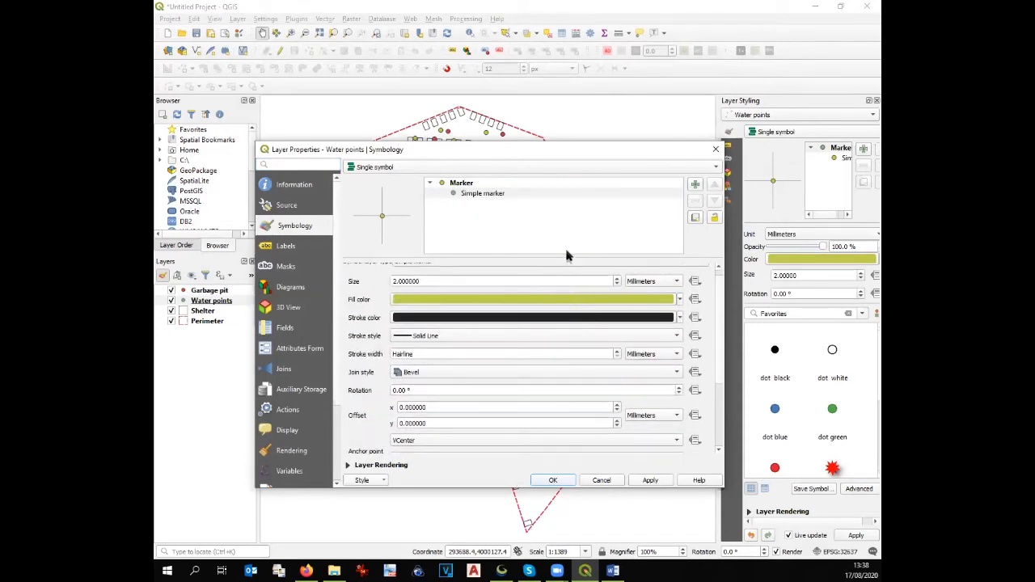
pyautogui.moveTo(720, 385); pyautogui.dragTo(723, 349)
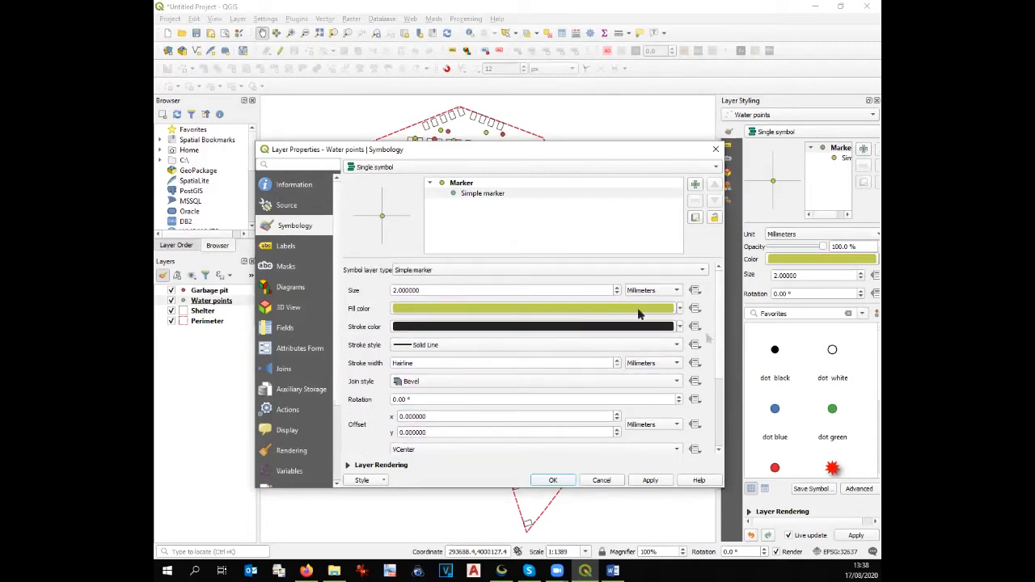
pyautogui.click(639, 271)
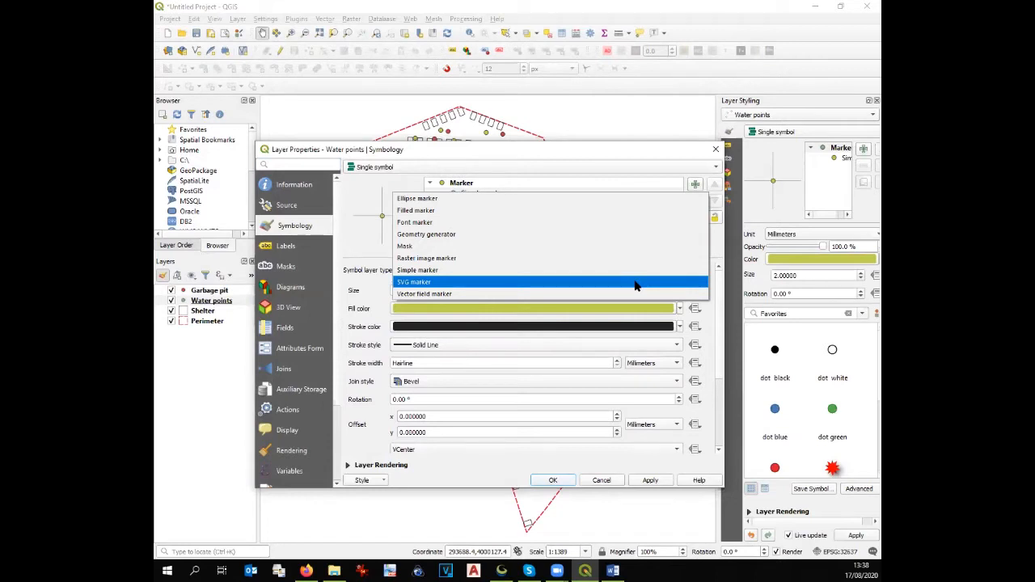
pyautogui.click(635, 286)
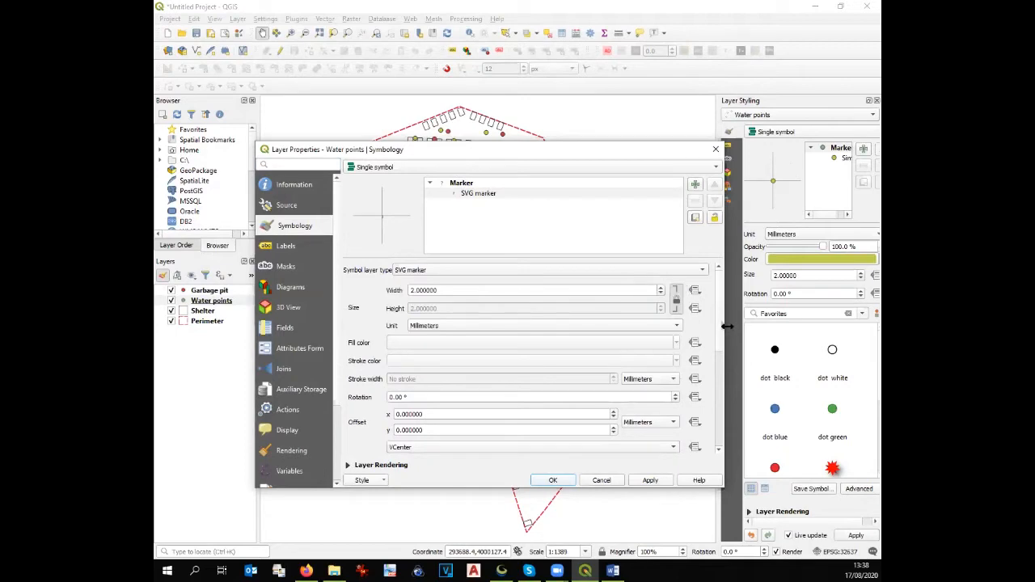
# Step: Choose the blue water tap SVG image as the Water points marker and accept the symbology
pyautogui.scroll(-5, 716, 323)
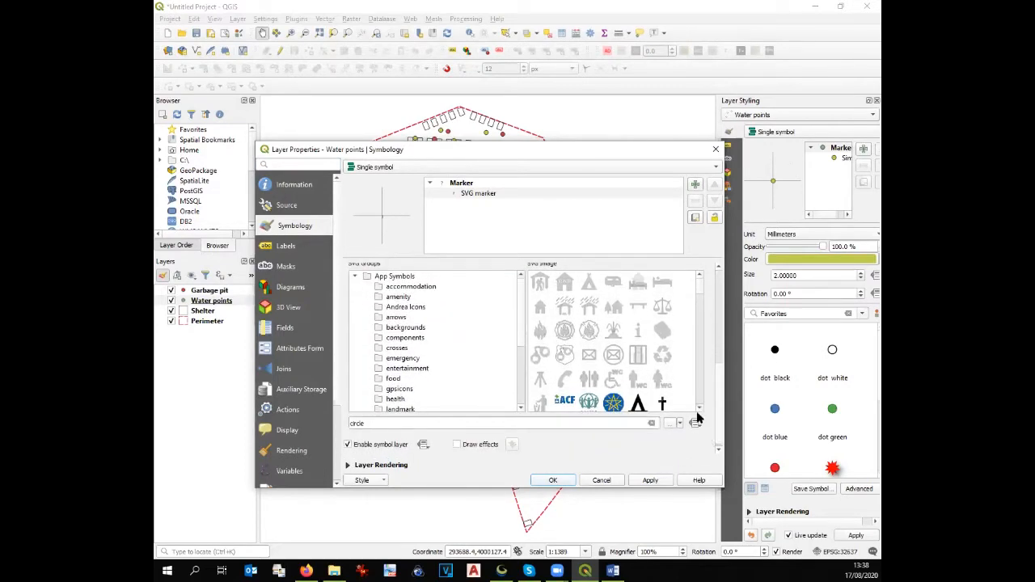
pyautogui.scroll(-5, 699, 413)
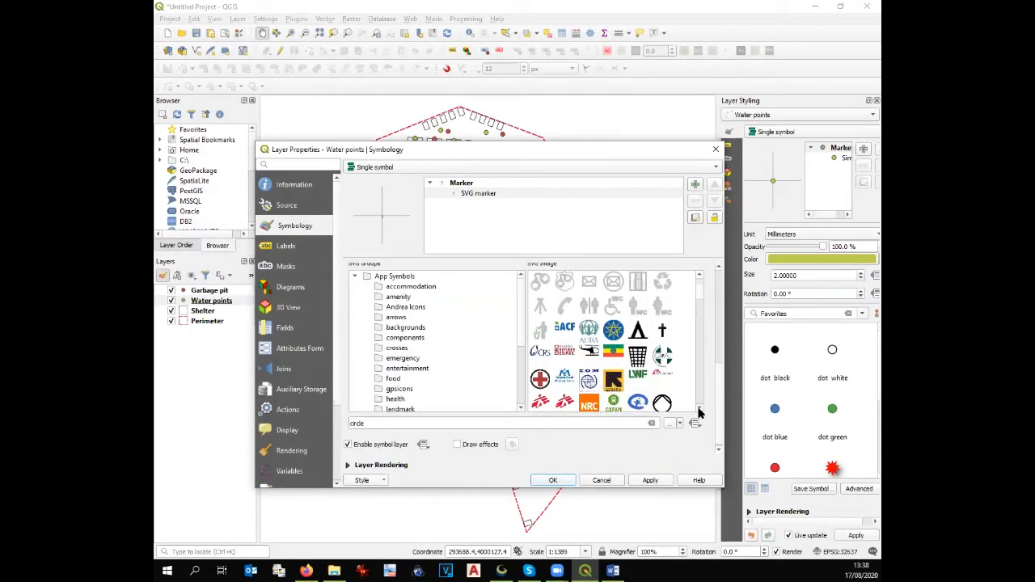
pyautogui.click(698, 412)
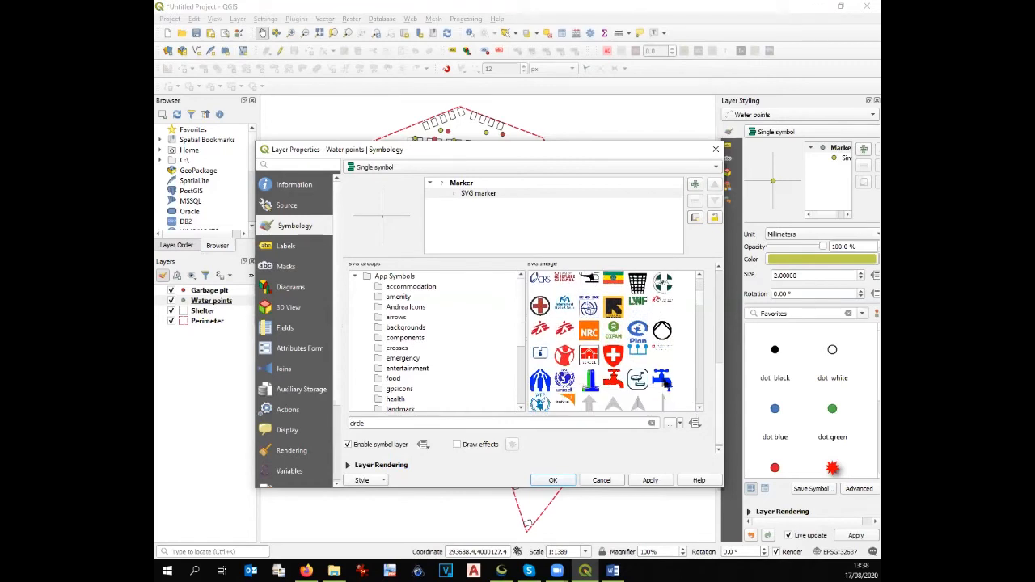
pyautogui.click(663, 380)
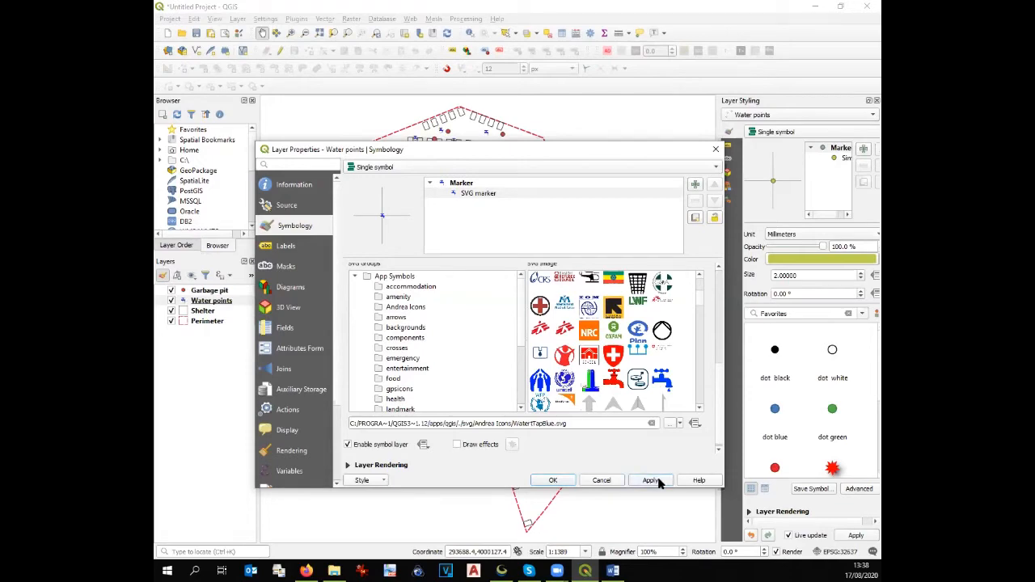
pyautogui.click(553, 481)
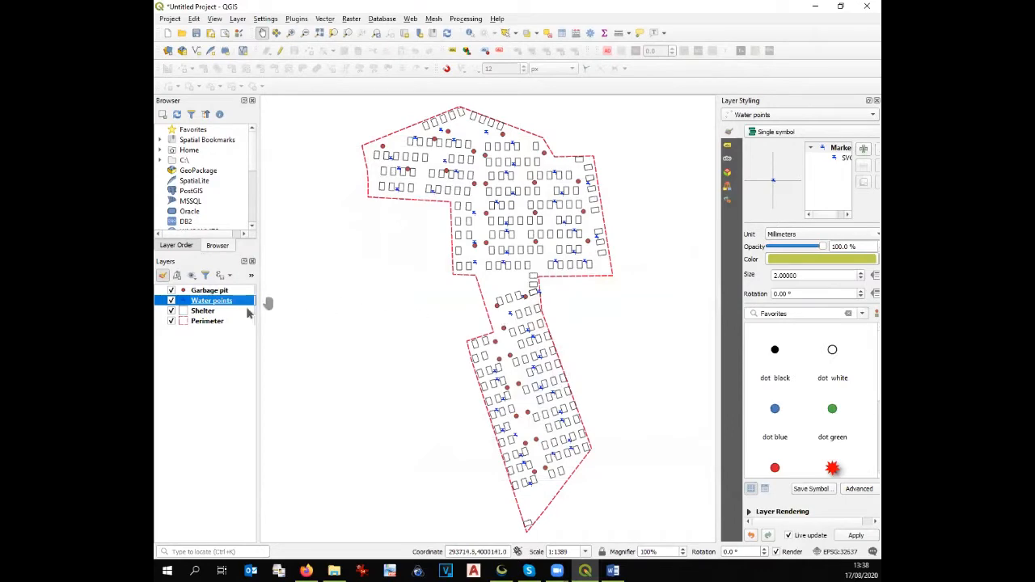
# Step: Change the Garbage pit layer's symbol layer type from simple marker to SVG marker
pyautogui.click(212, 292)
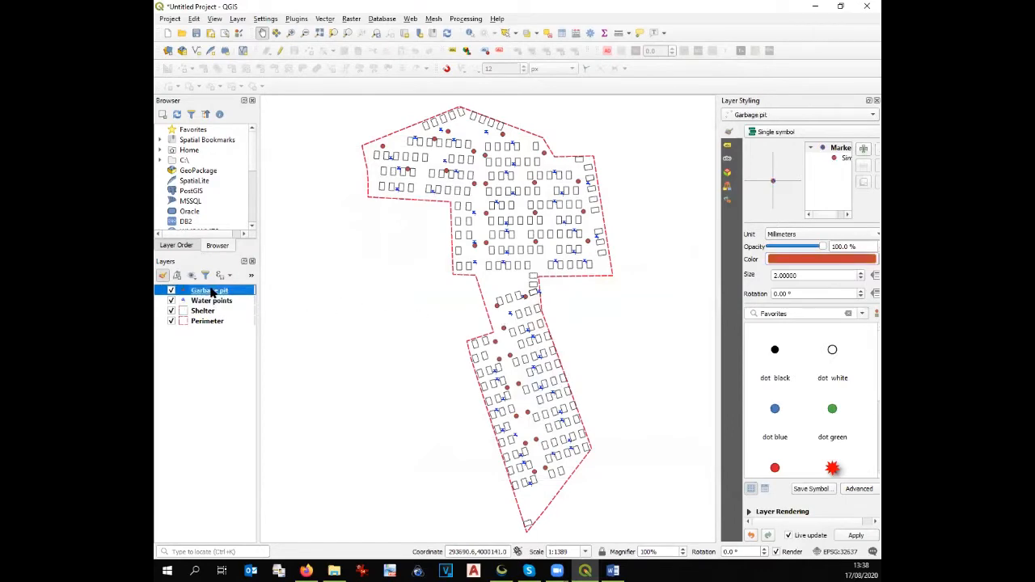
pyautogui.doubleClick(212, 291)
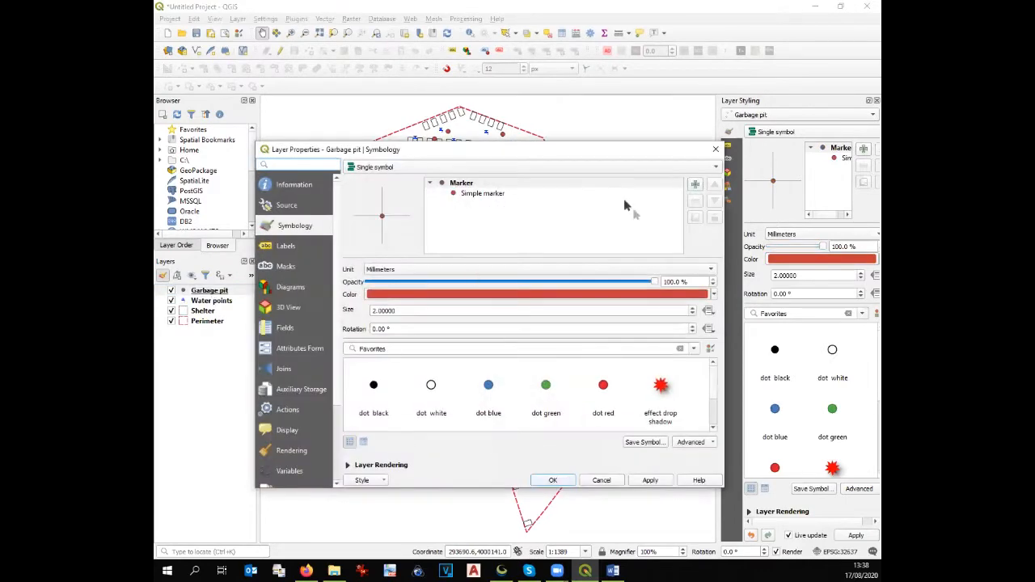
pyautogui.click(497, 194)
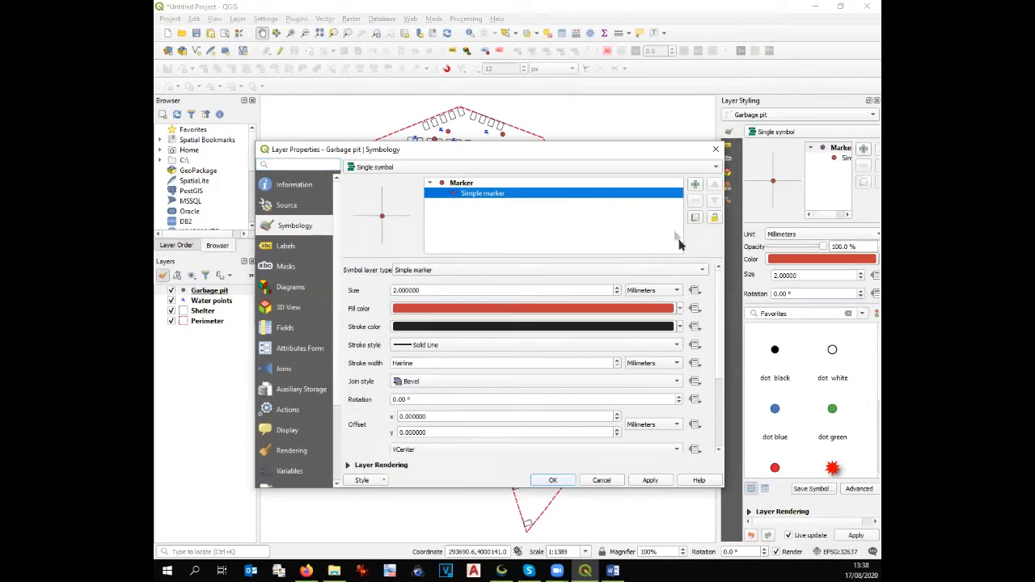
pyautogui.click(545, 271)
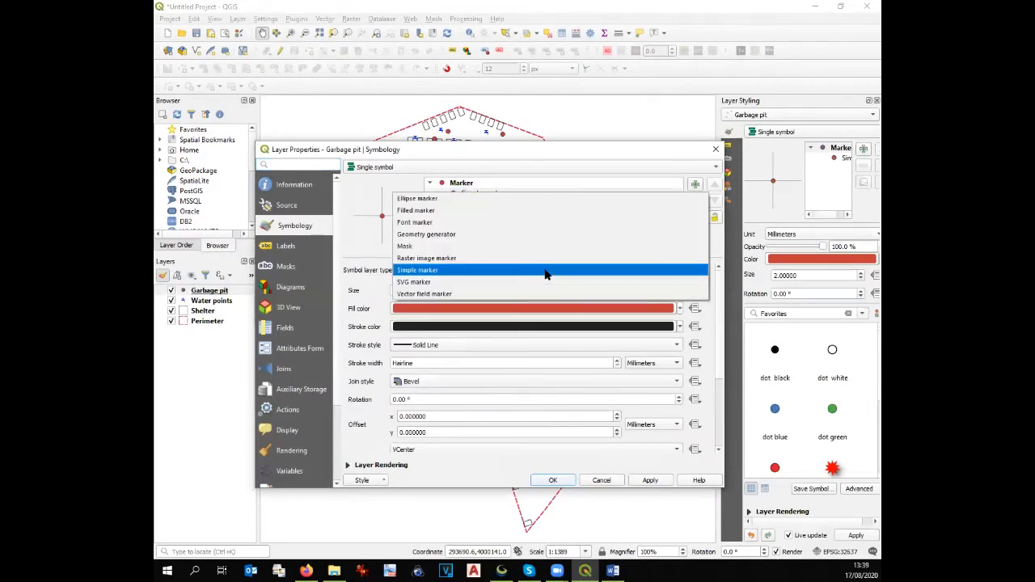
pyautogui.click(539, 281)
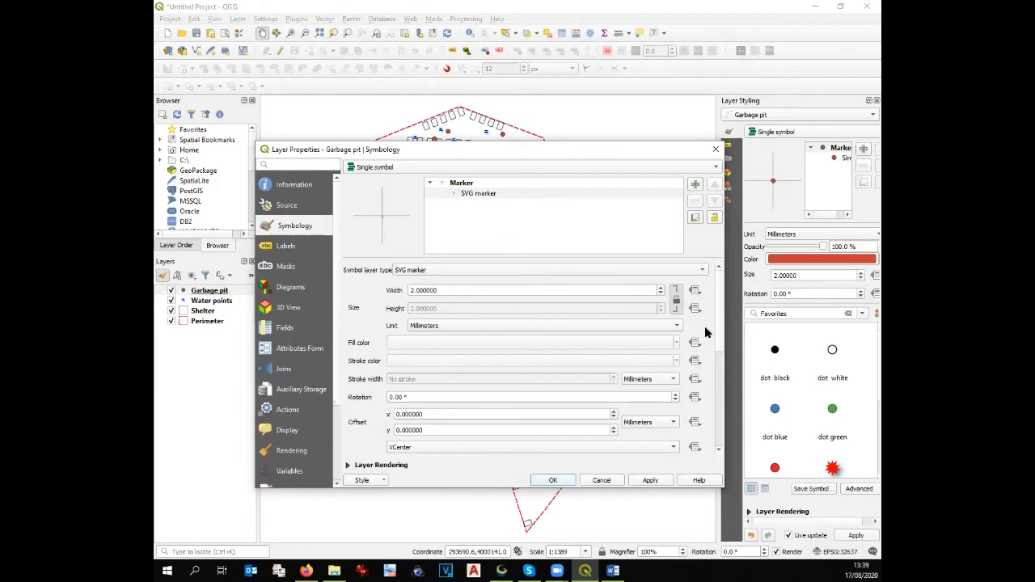
# Step: Choose the SVG image of a person using a litter bin as the Garbage pit marker and accept the symbology
pyautogui.scroll(-3, 725, 396)
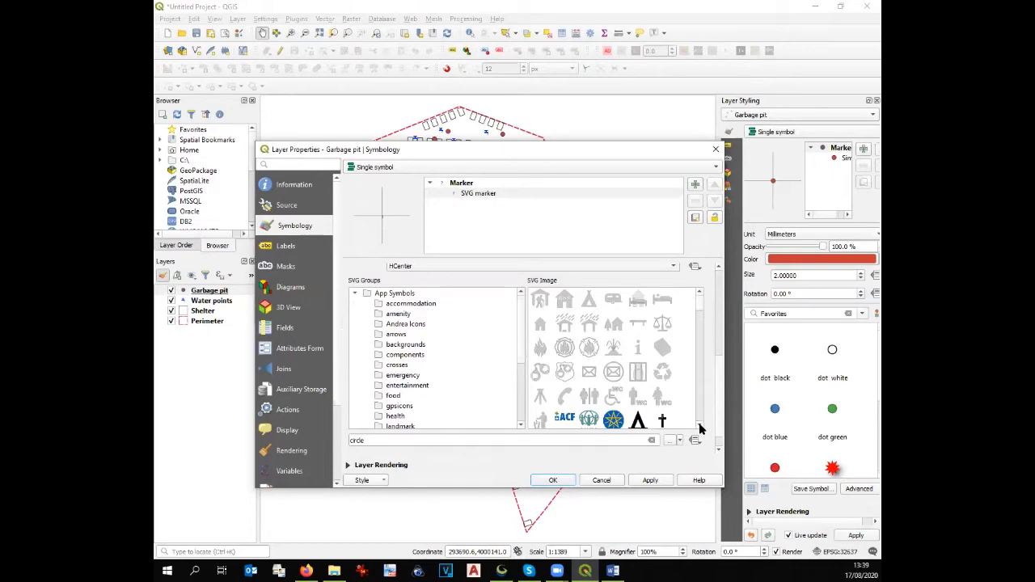
pyautogui.scroll(-10, 701, 429)
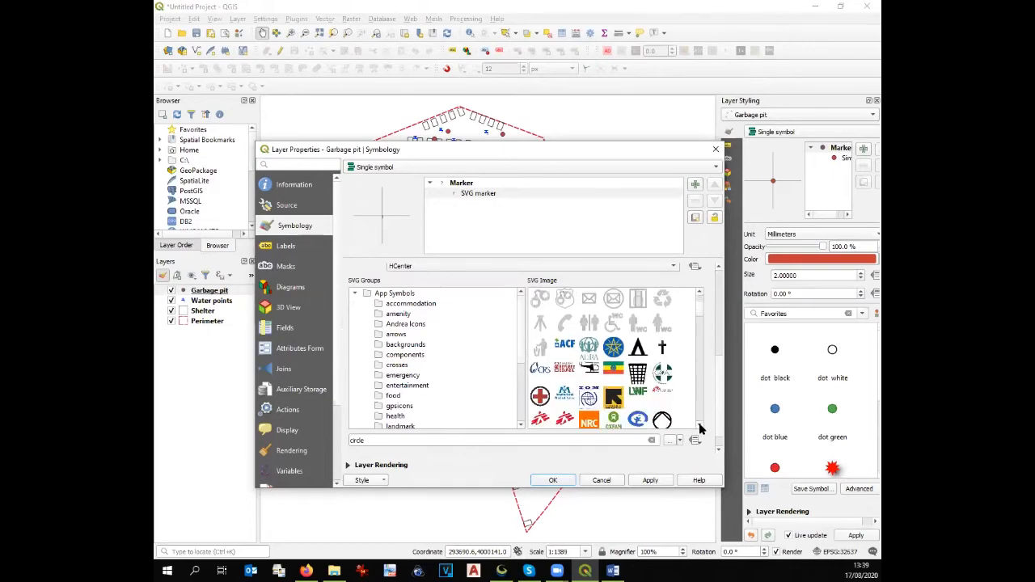
pyautogui.scroll(-8, 700, 429)
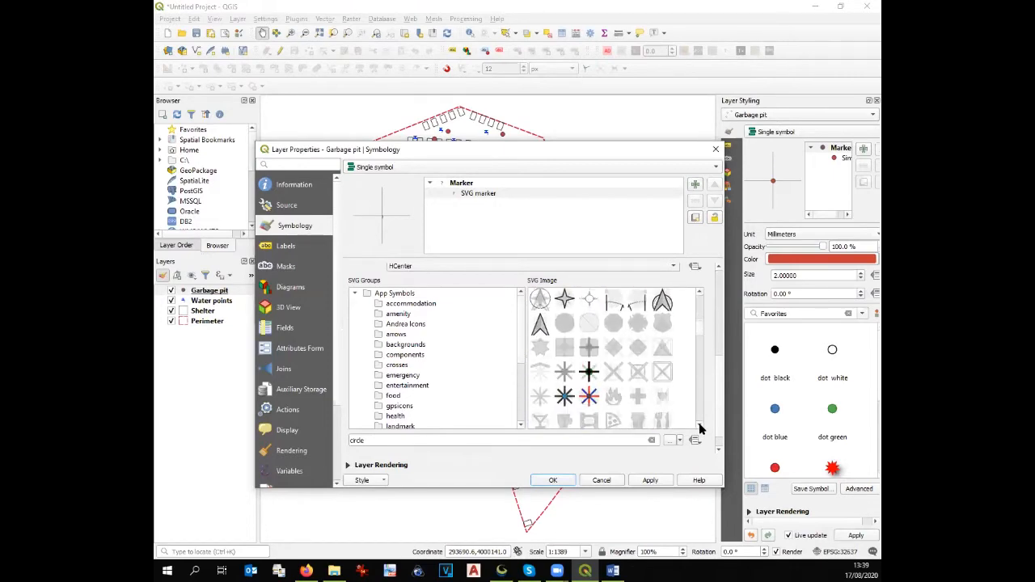
pyautogui.scroll(-8, 700, 429)
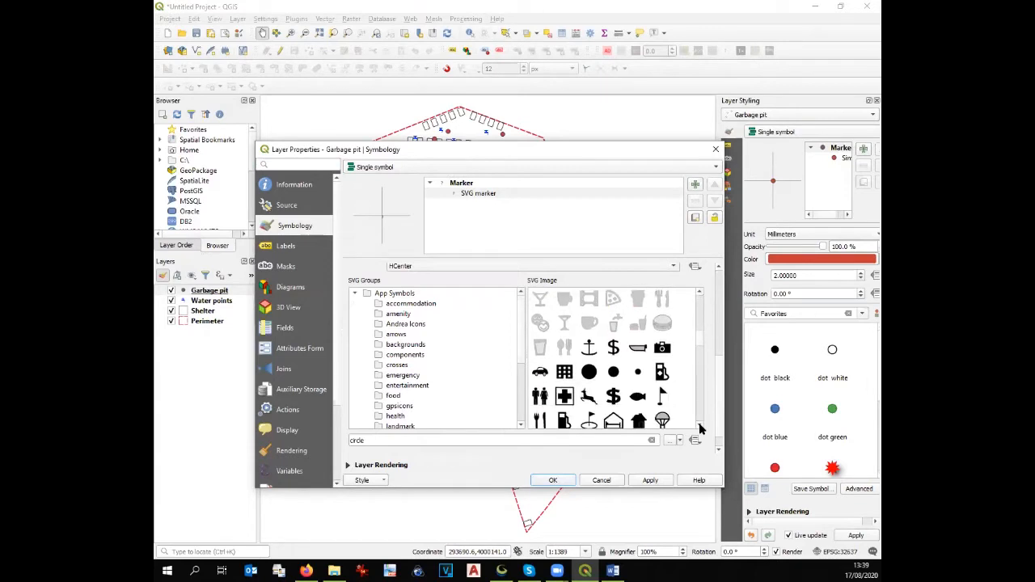
pyautogui.scroll(-8, 700, 428)
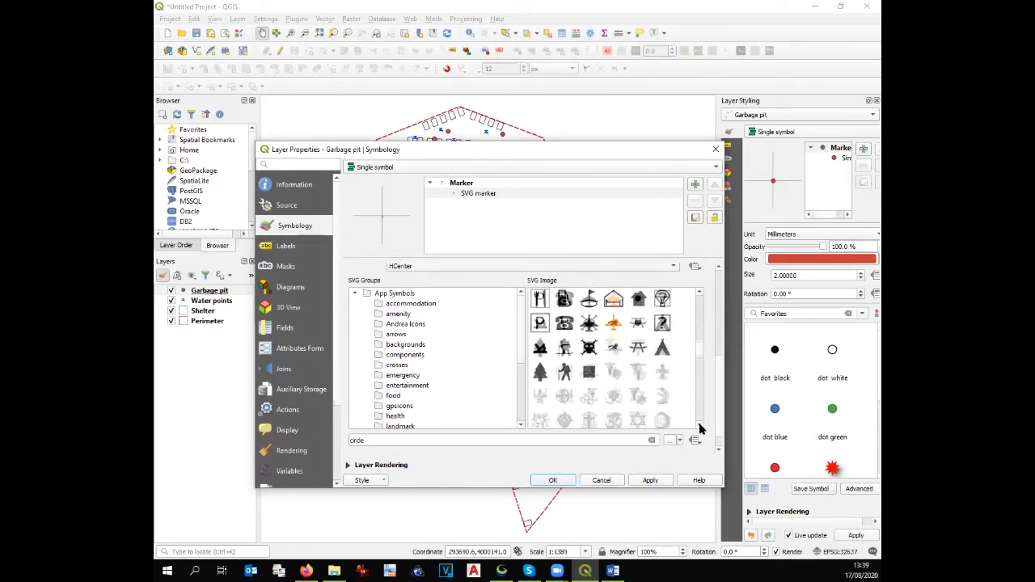
pyautogui.scroll(-8, 701, 429)
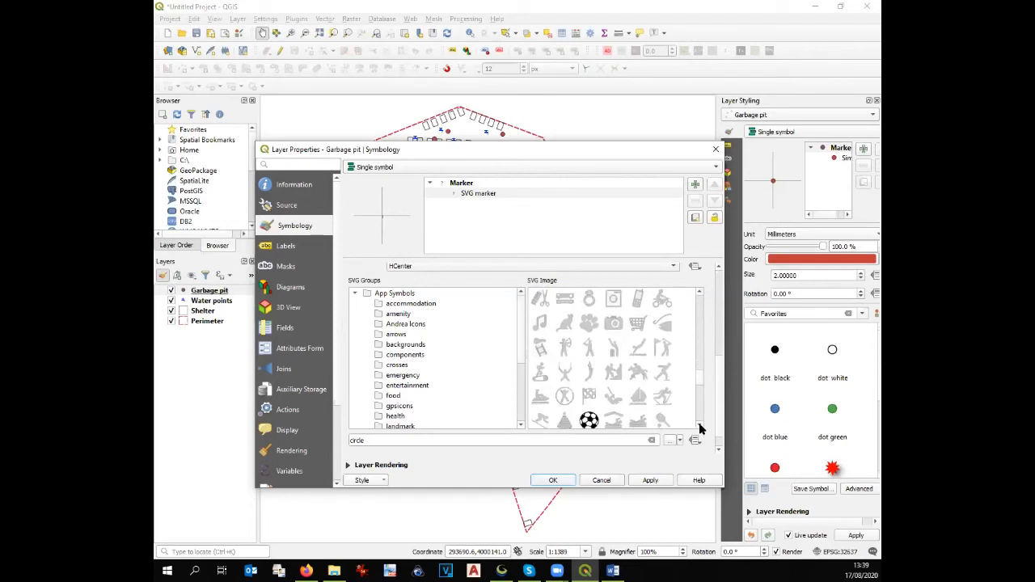
pyautogui.moveTo(702, 365); pyautogui.dragTo(694, 298)
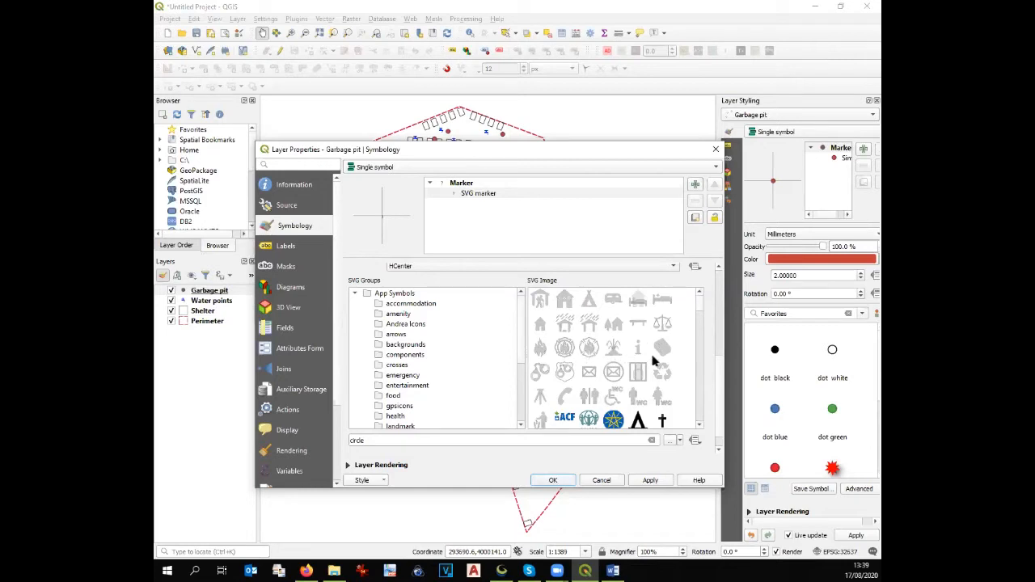
pyautogui.scroll(-1, 700, 429)
pyautogui.scroll(-2, 699, 429)
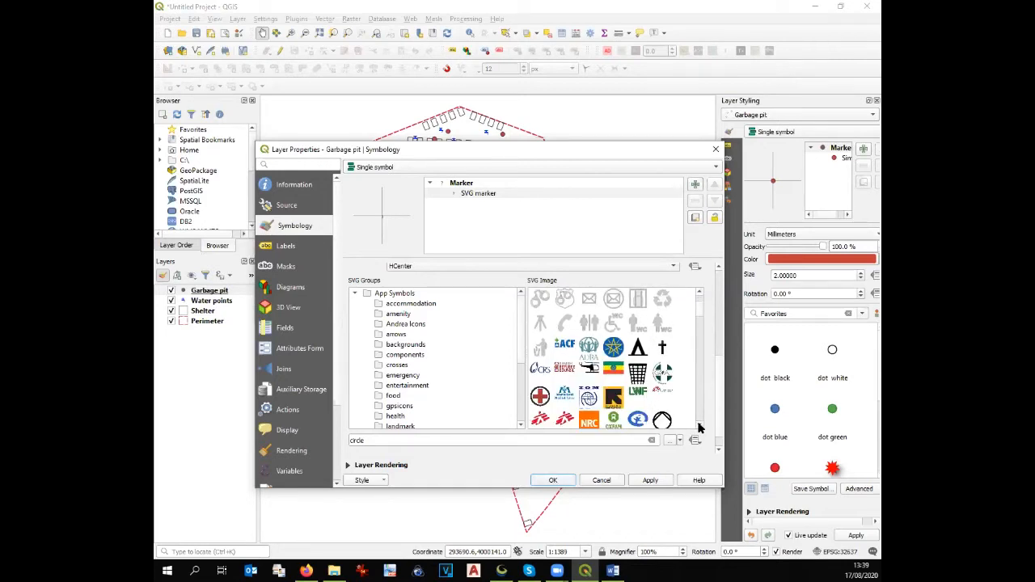
pyautogui.click(542, 354)
pyautogui.click(647, 481)
pyautogui.click(561, 480)
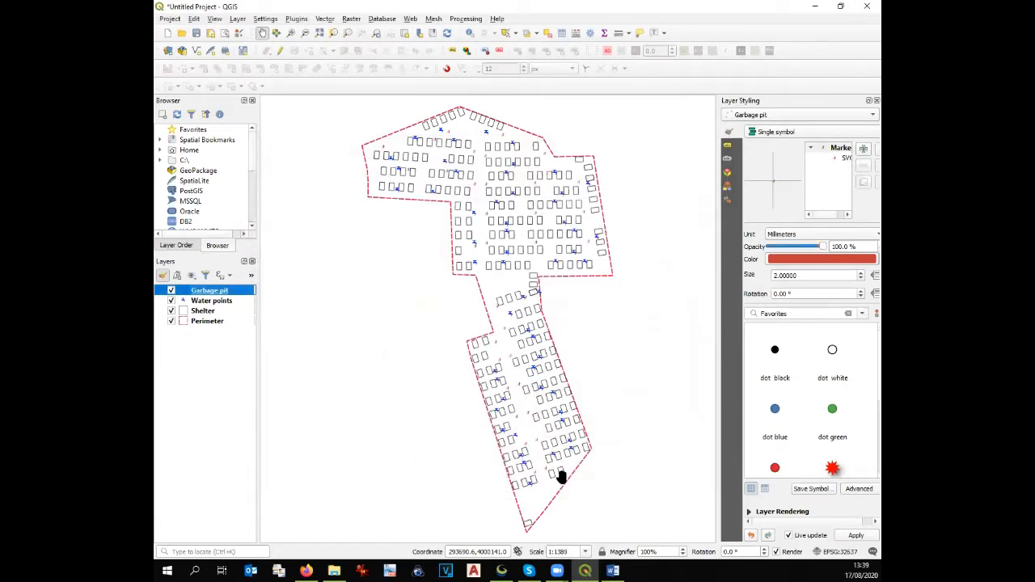
# Step: Examine how the garbage pit and water point symbols display across the camp at different map scales
pyautogui.scroll(-2, 603, 410)
pyautogui.scroll(2, 604, 411)
pyautogui.scroll(-1, 605, 410)
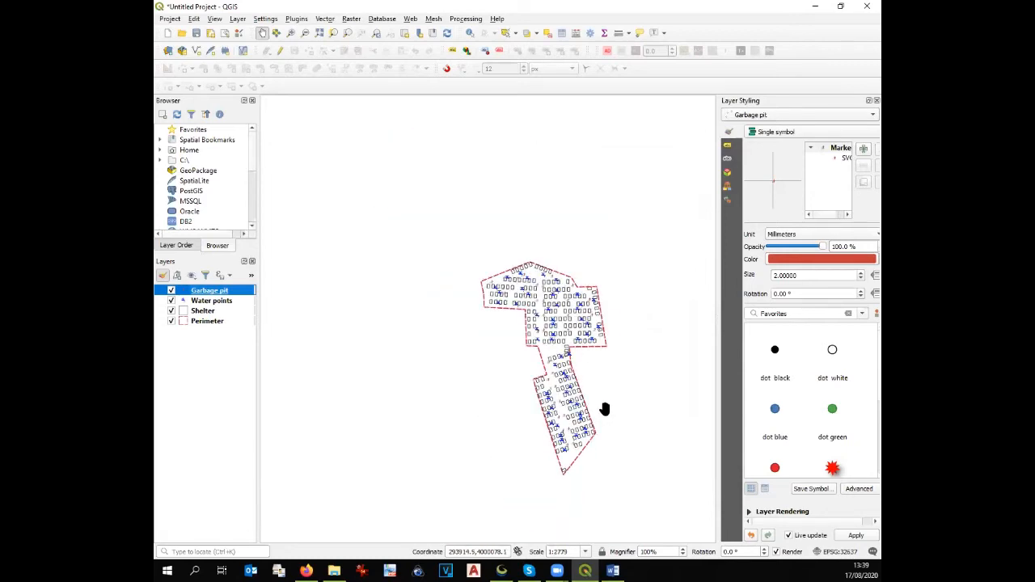
pyautogui.scroll(1, 564, 368)
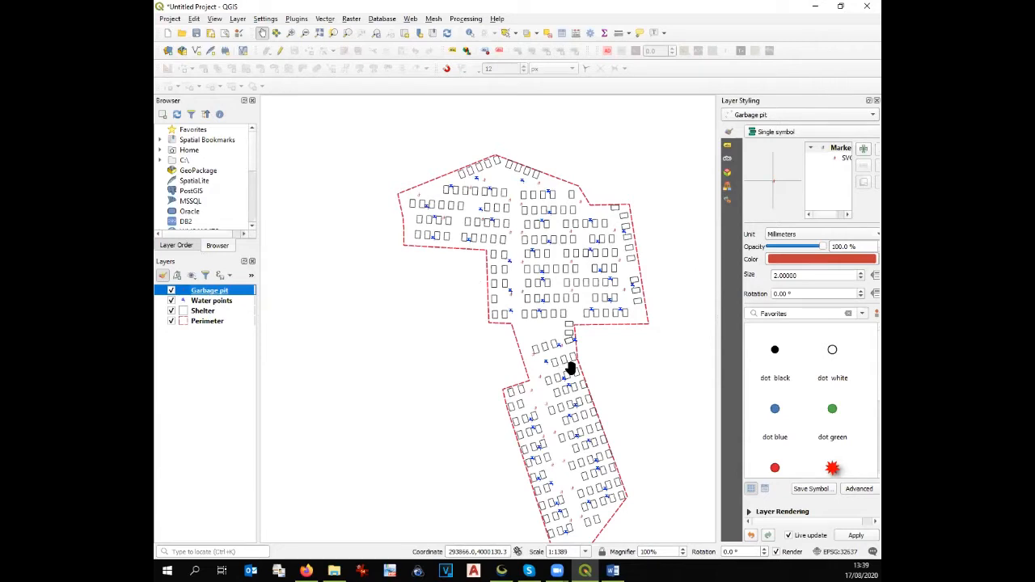
pyautogui.scroll(-1, 570, 306)
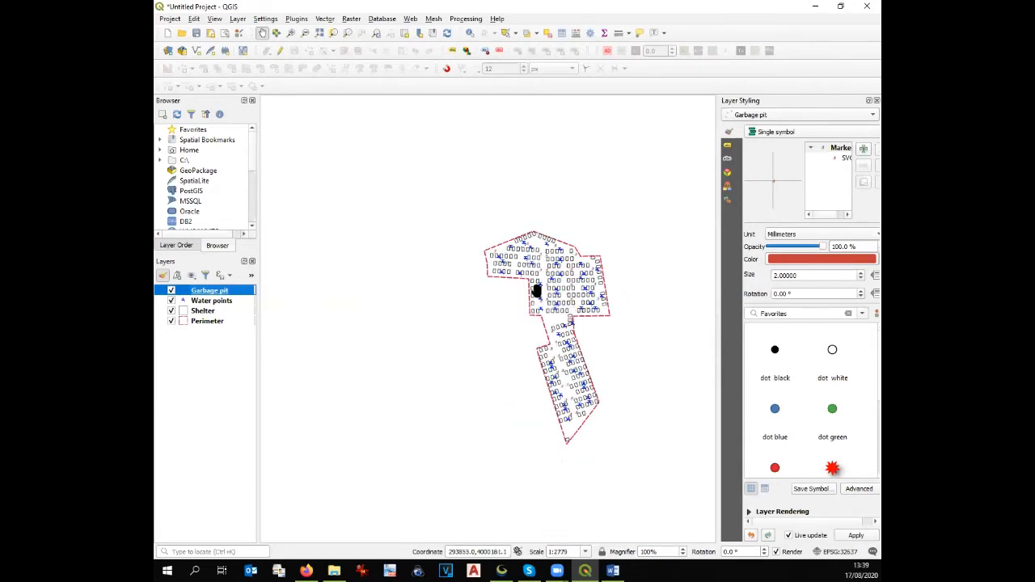
pyautogui.scroll(-1, 571, 306)
pyautogui.scroll(1, 569, 305)
pyautogui.scroll(-1, 538, 307)
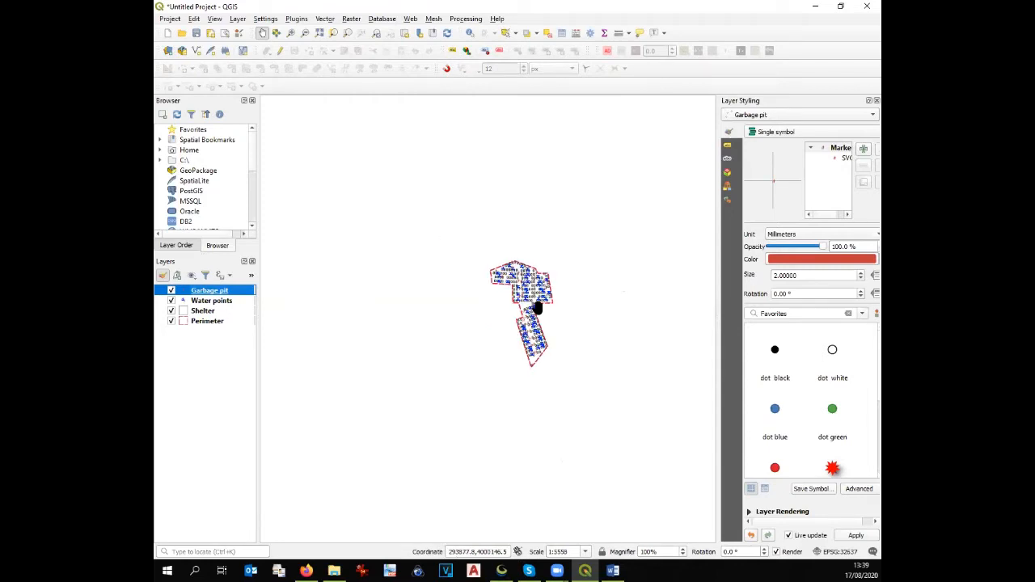
pyautogui.scroll(1, 505, 295)
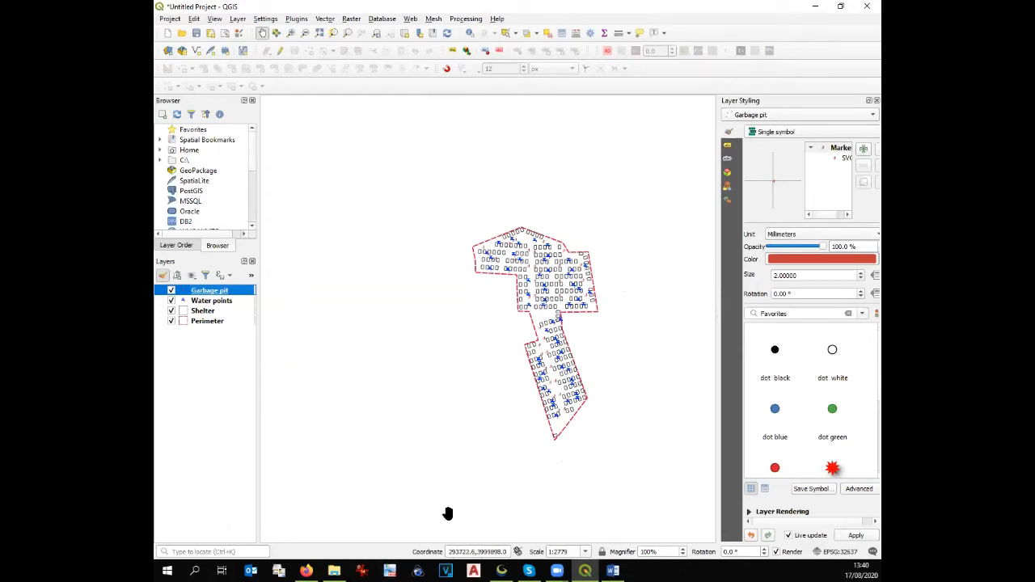
# Step: Hide the Water points and Garbage pit layers, keeping Shelter and Perimeter displayed
pyautogui.click(171, 301)
pyautogui.click(171, 290)
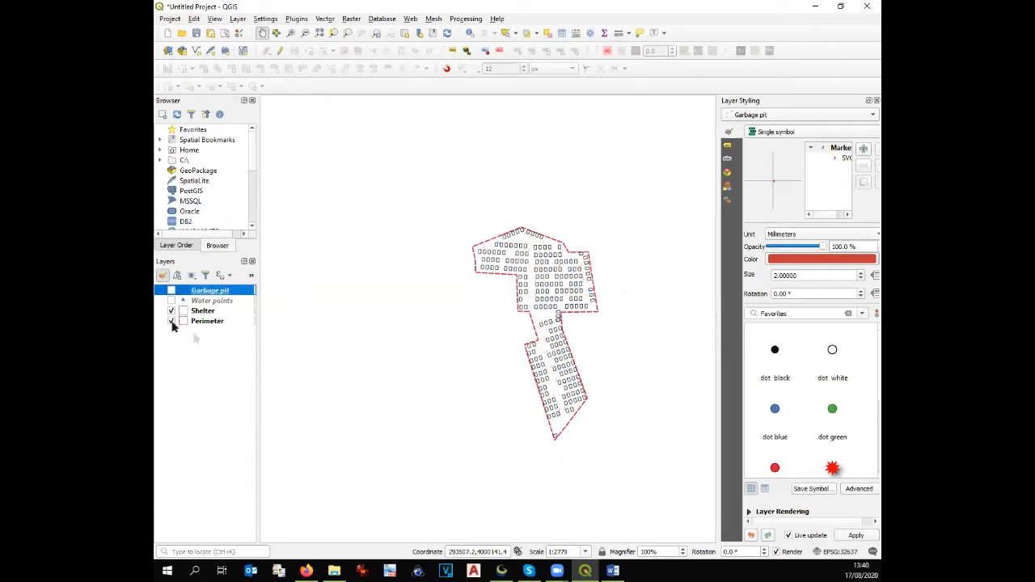
pyautogui.scroll(-1, 452, 373)
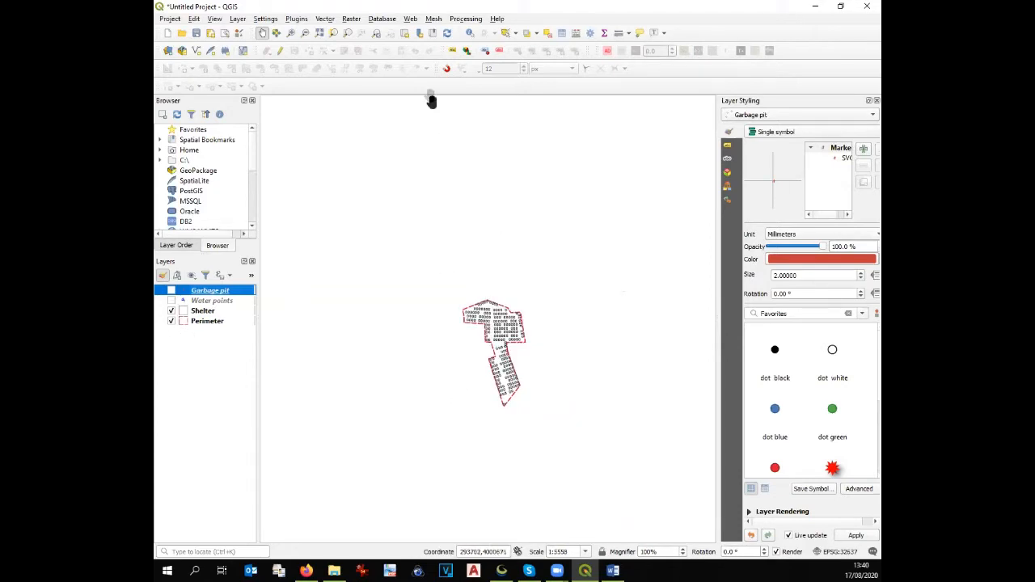
pyautogui.click(411, 20)
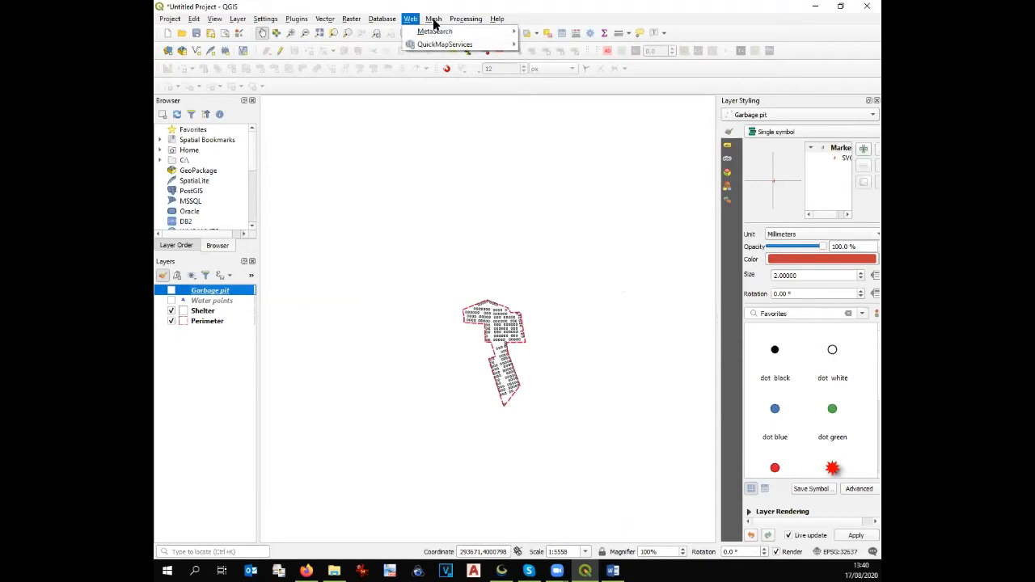
pyautogui.moveTo(415, 45)
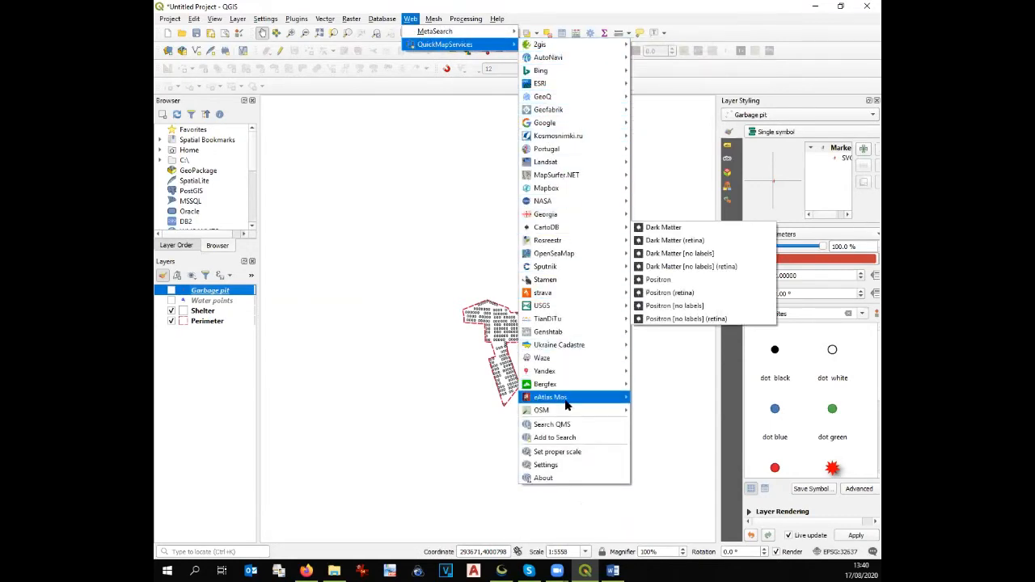
pyautogui.moveTo(568, 244)
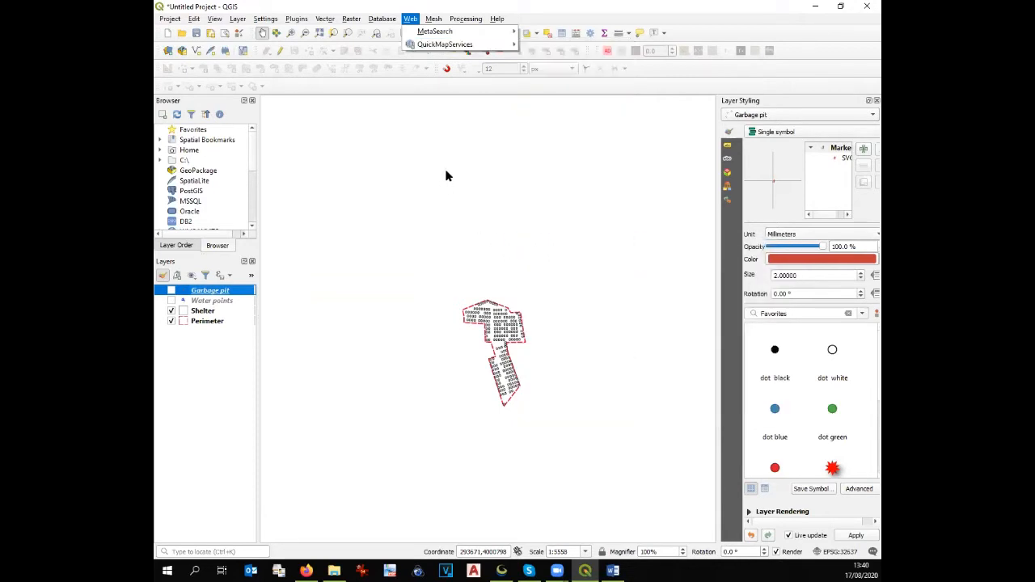
pyautogui.moveTo(447, 51)
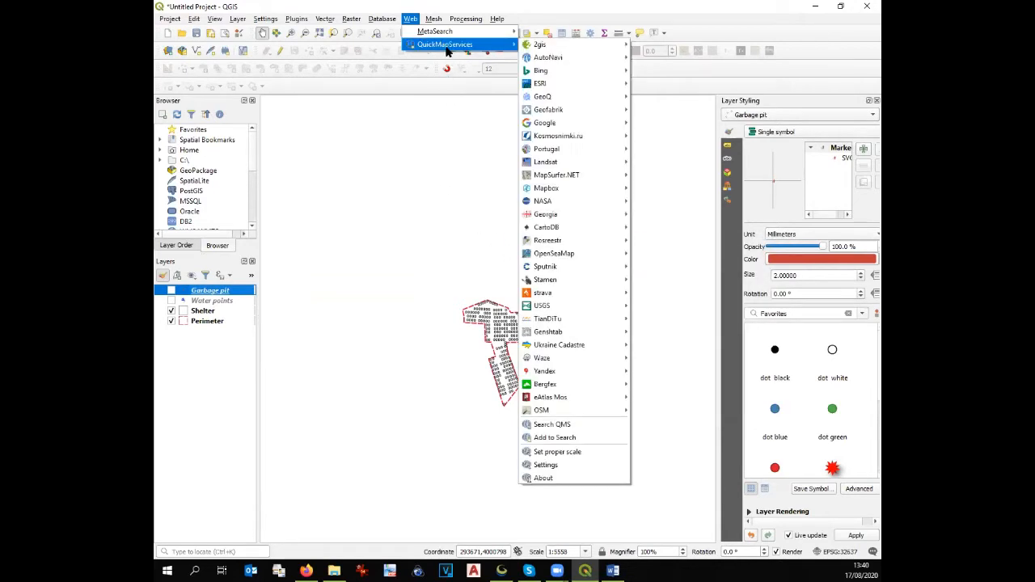
pyautogui.click(394, 161)
# Step: Add the Bing Map basemap to the project with QuickMapServices
pyautogui.scroll(-2, 396, 174)
pyautogui.scroll(1, 470, 240)
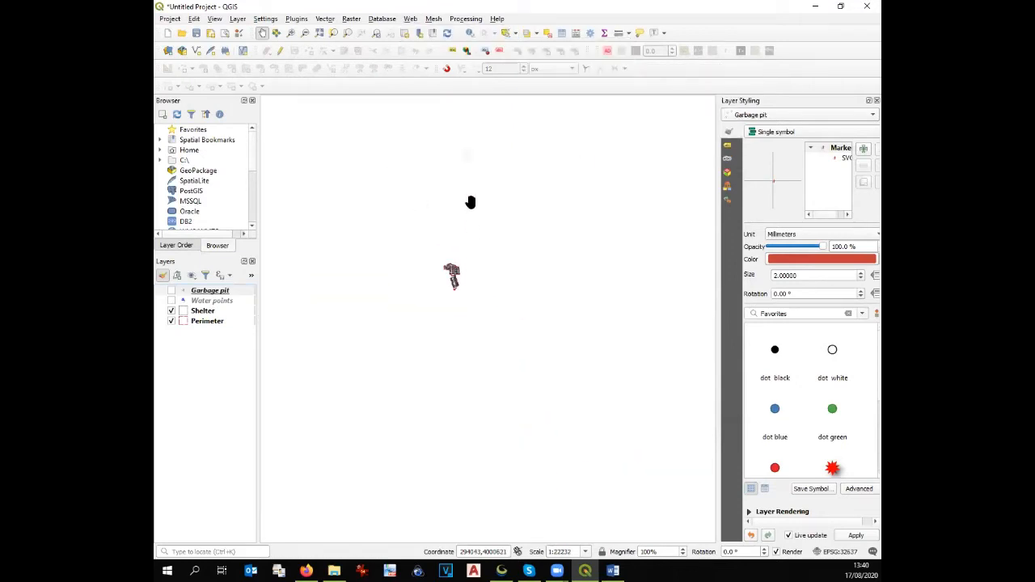
pyautogui.click(410, 18)
pyautogui.moveTo(453, 43)
pyautogui.moveTo(540, 71)
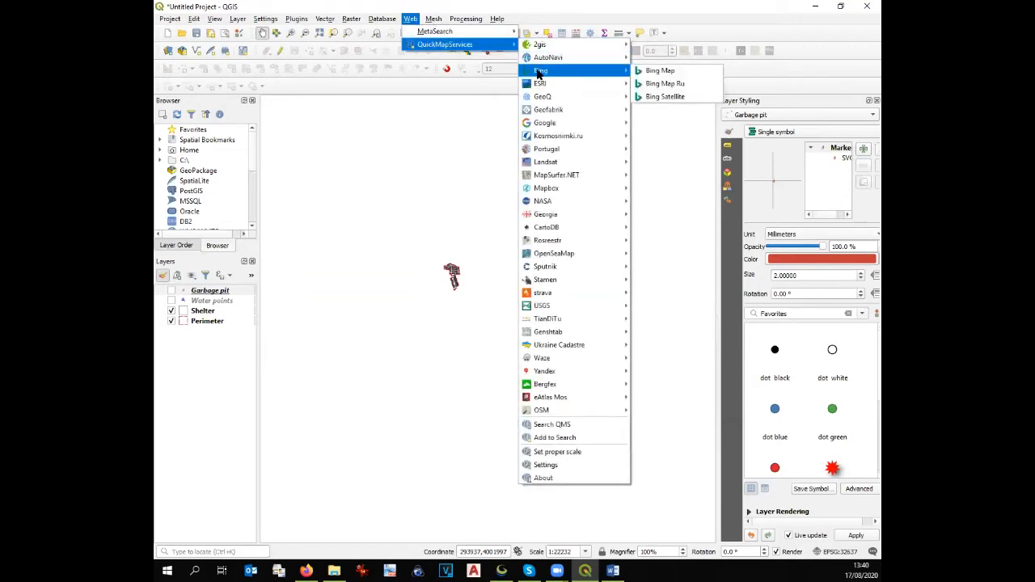
pyautogui.click(655, 71)
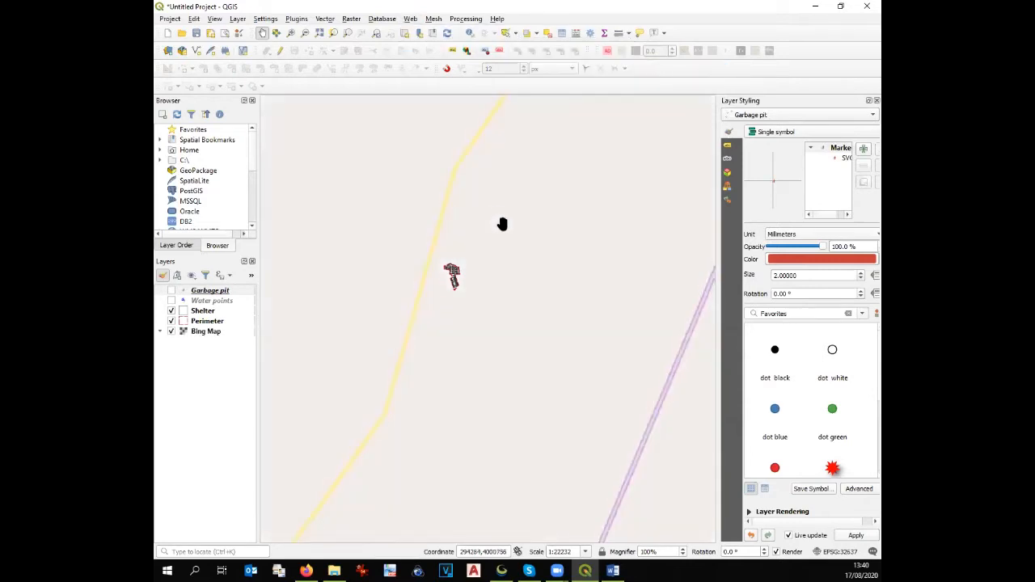
# Step: Examine the camp's location on the Bing Map in relation to Reyhanlı, Idlib and Aleppo
pyautogui.scroll(-3, 502, 225)
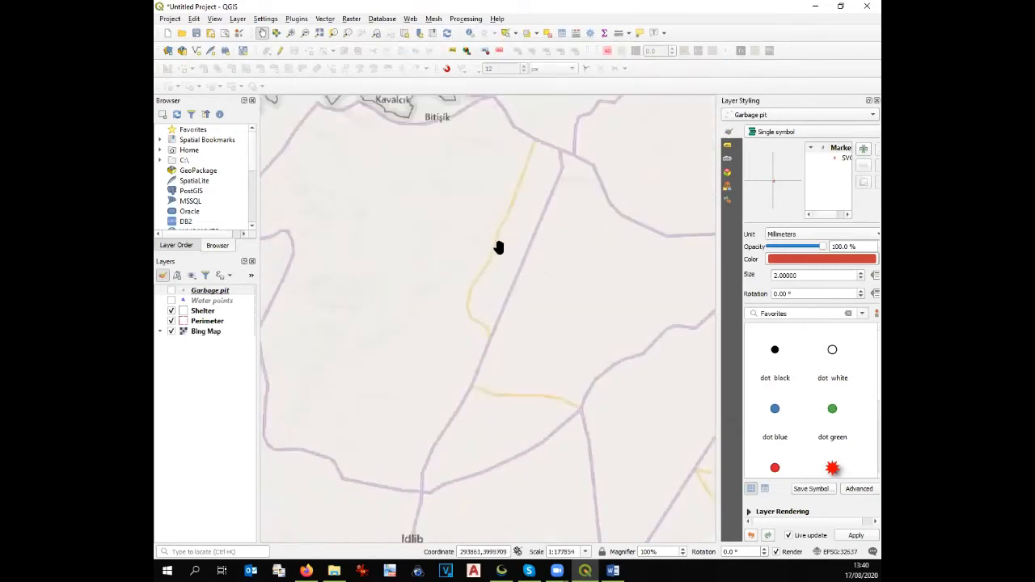
pyautogui.scroll(-1, 496, 247)
pyautogui.moveTo(497, 247); pyautogui.dragTo(443, 267)
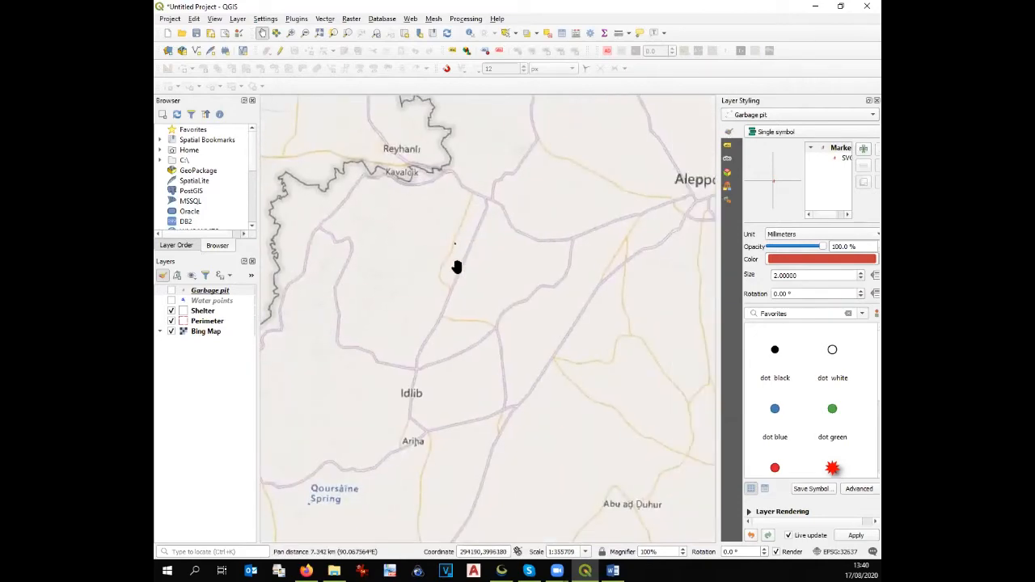
pyautogui.scroll(-1, 458, 268)
pyautogui.scroll(1, 468, 279)
pyautogui.moveTo(664, 198); pyautogui.dragTo(619, 224)
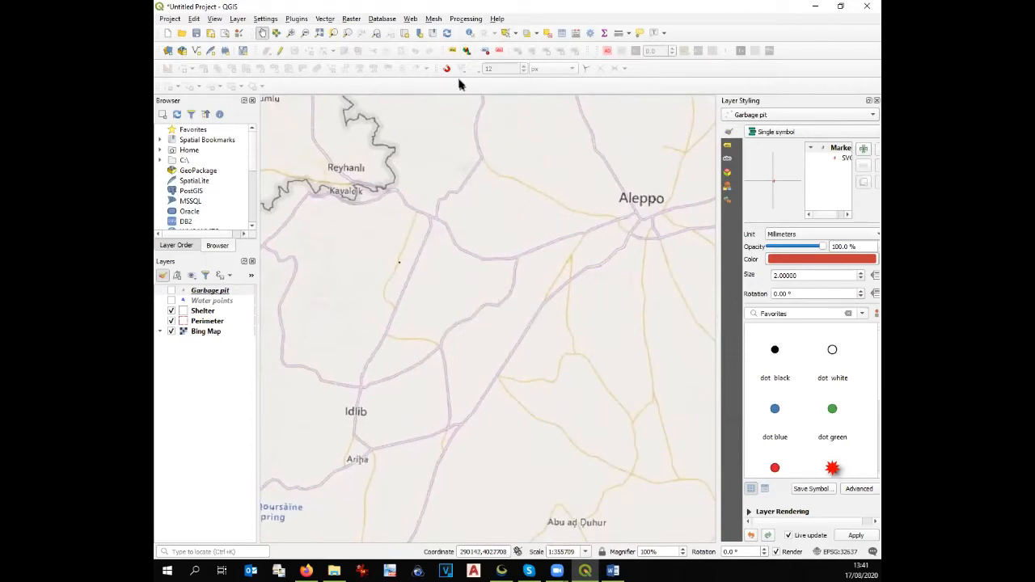
# Step: Add the Google Road basemap to the project with QuickMapServices
pyautogui.click(410, 18)
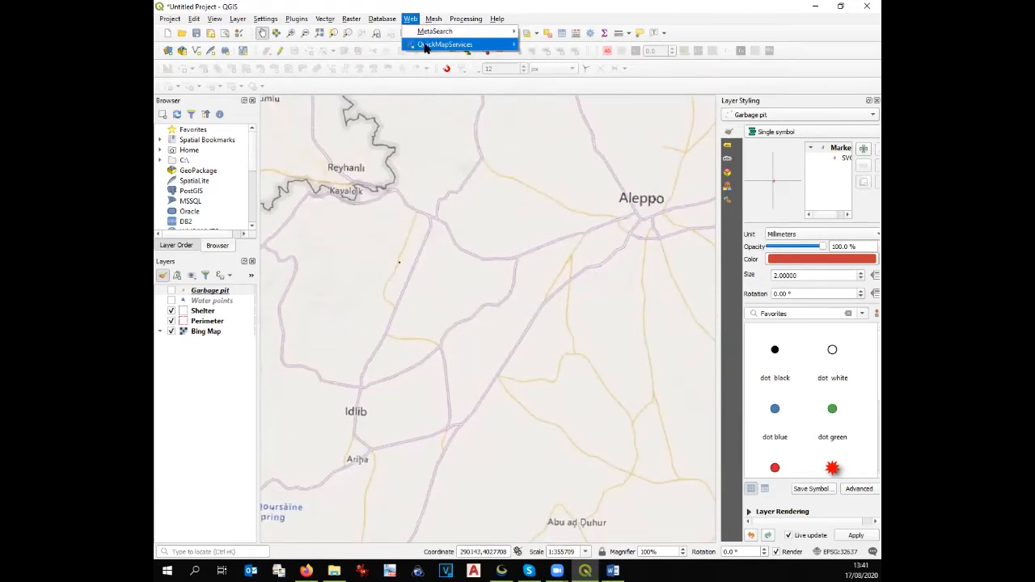
pyautogui.moveTo(425, 48)
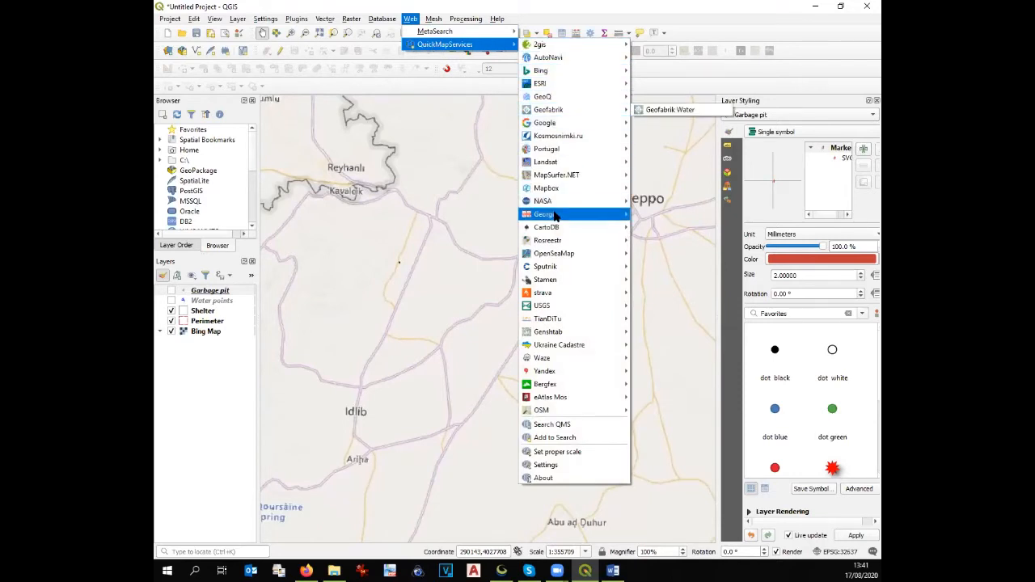
pyautogui.moveTo(554, 214)
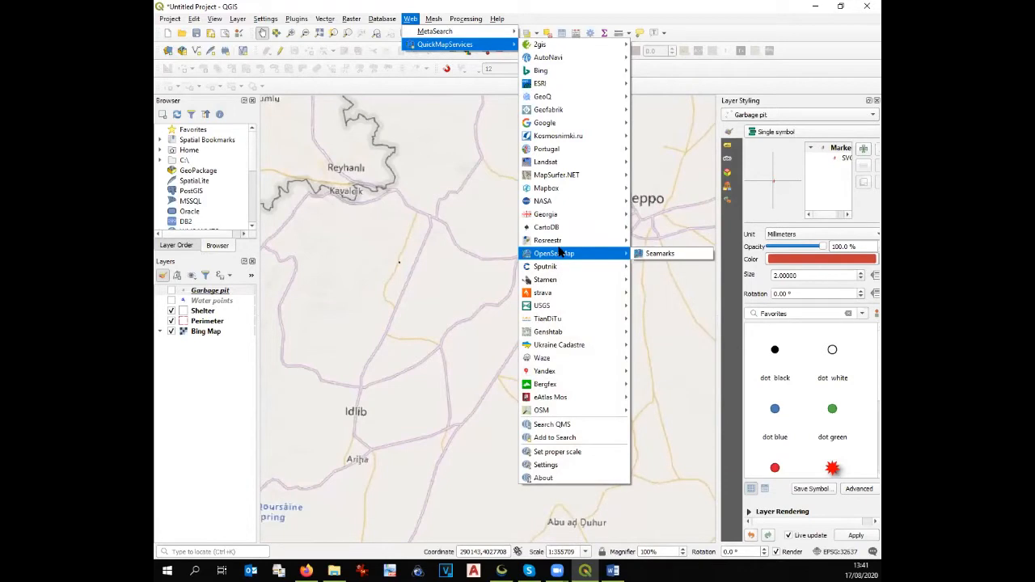
pyautogui.moveTo(569, 127)
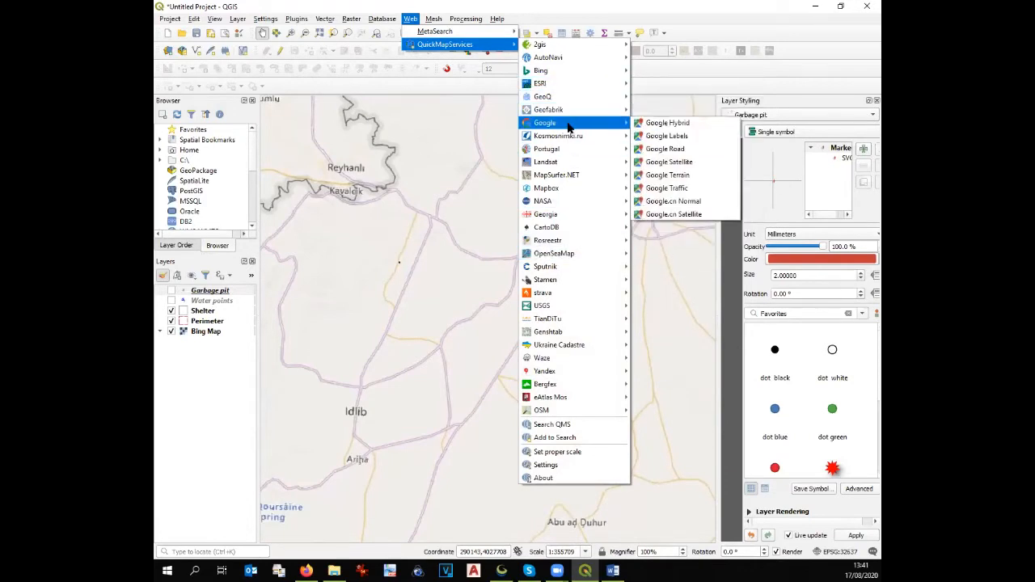
pyautogui.click(662, 148)
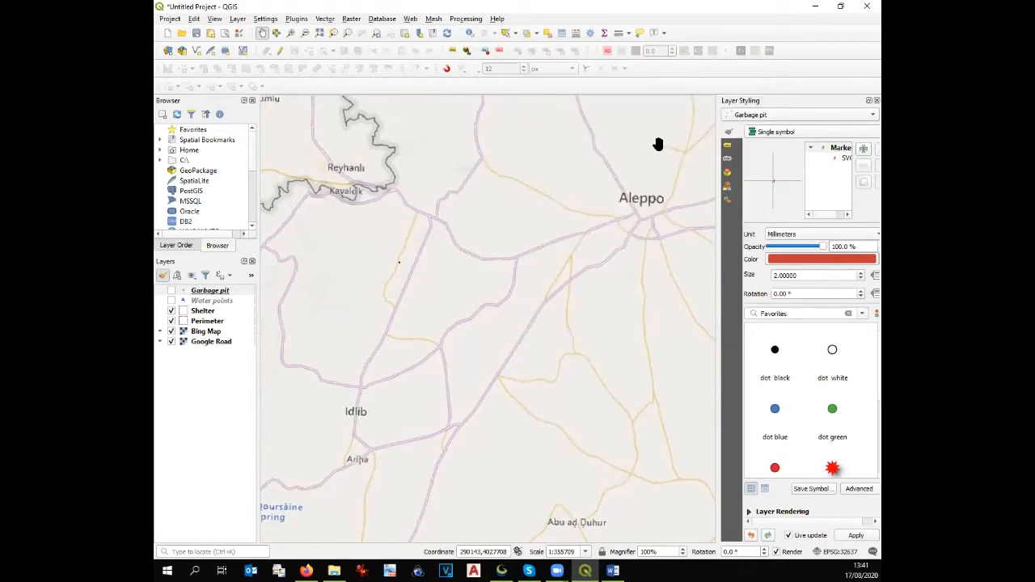
# Step: View Google Road with Bing Map hidden, and switch the displayed basemap back to Bing Map
pyautogui.click(171, 331)
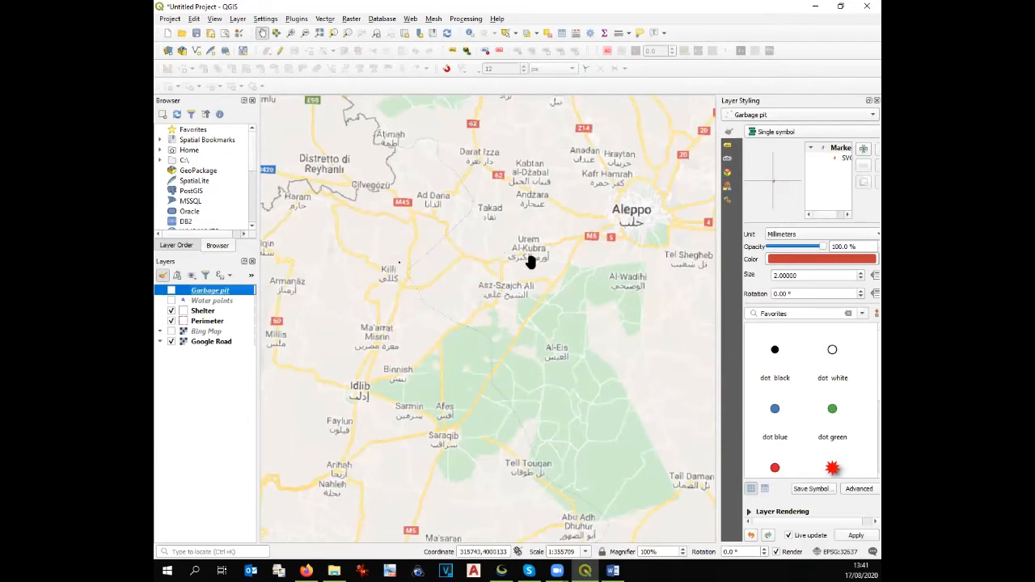
pyautogui.click(171, 342)
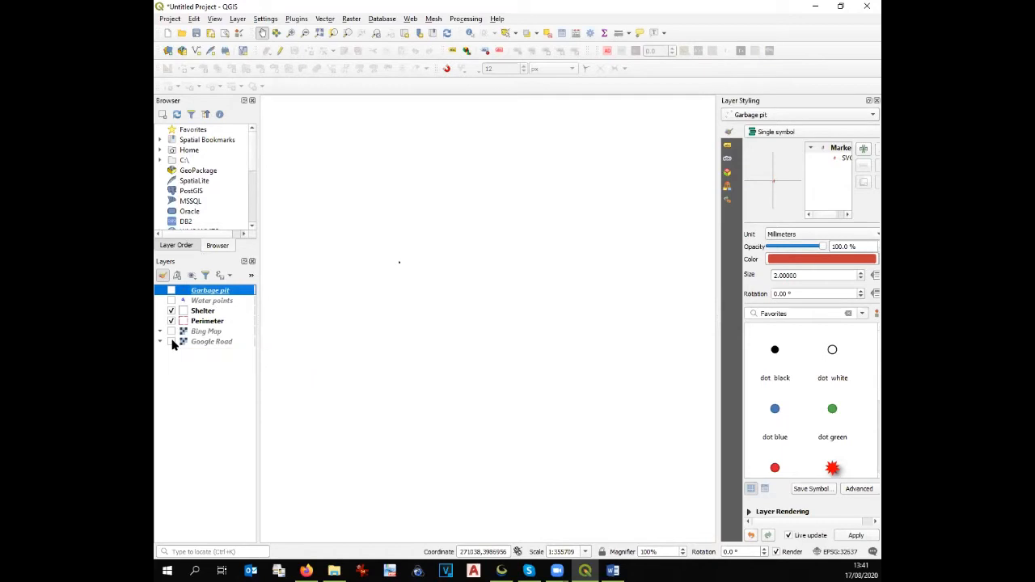
pyautogui.click(171, 332)
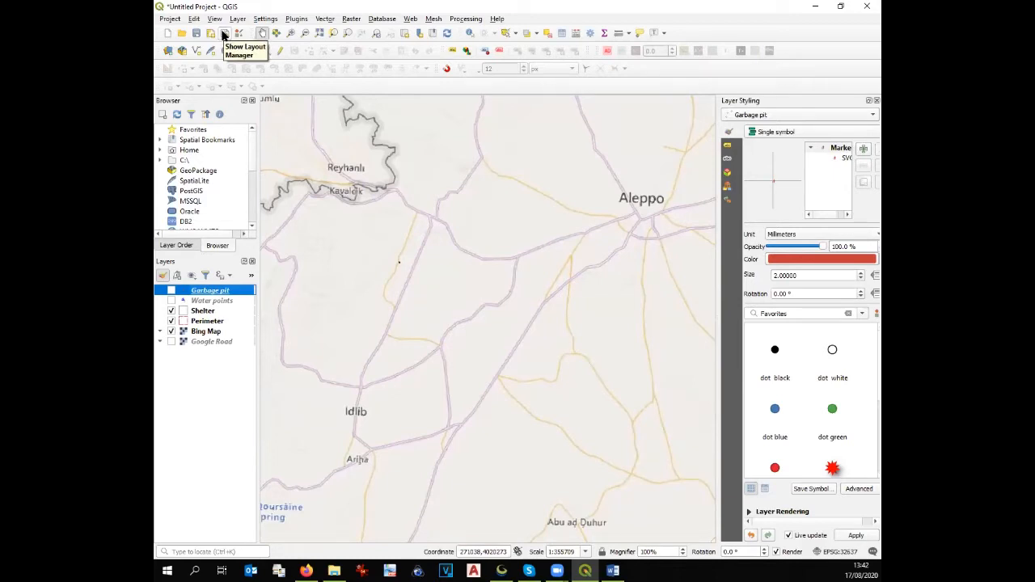
# Step: Create an empty print layout titled "Layout A4 Portrait" and open it
pyautogui.click(225, 34)
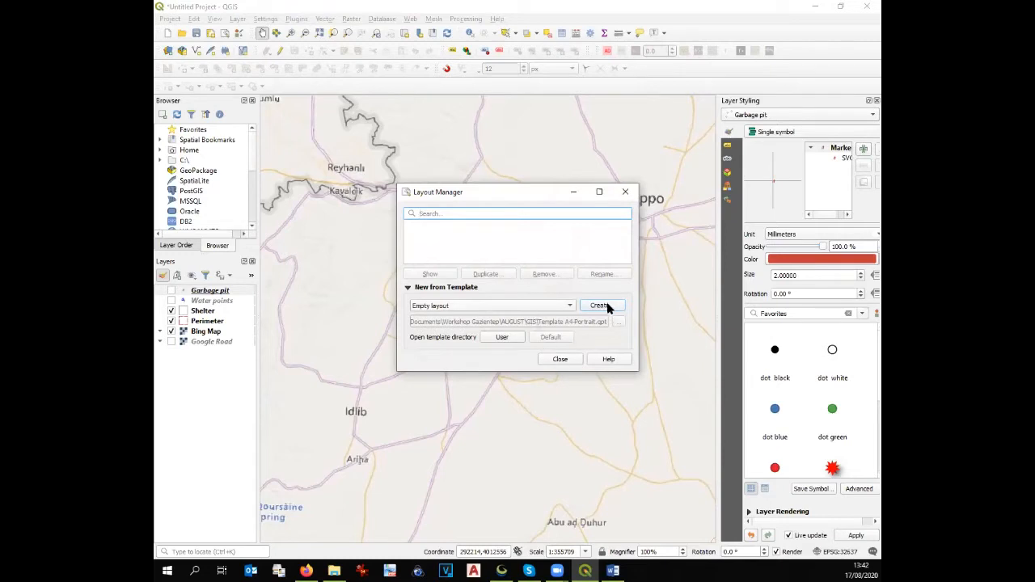
pyautogui.click(602, 306)
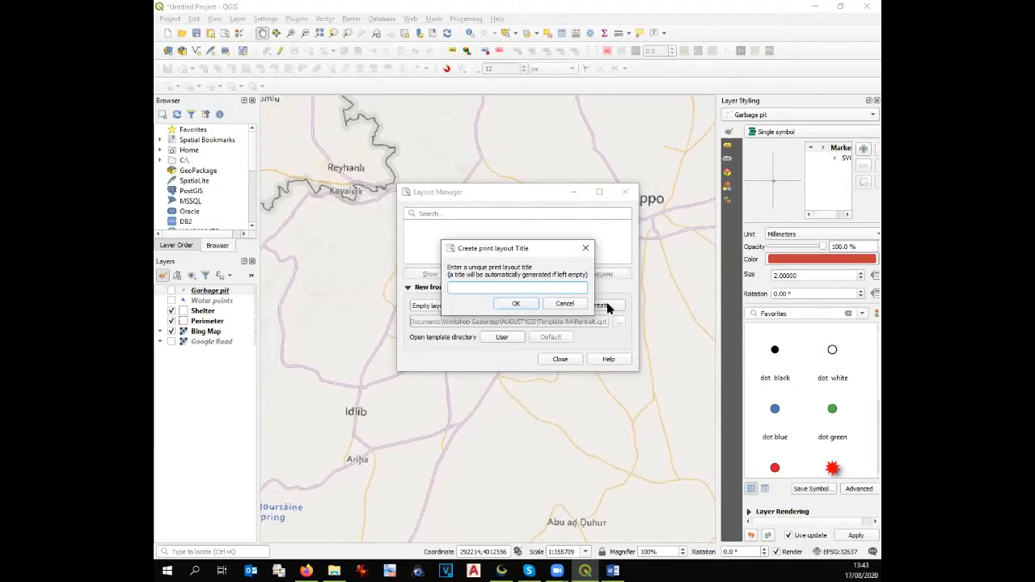
pyautogui.write('ayout A4 Portrait')
pyautogui.press('Return')
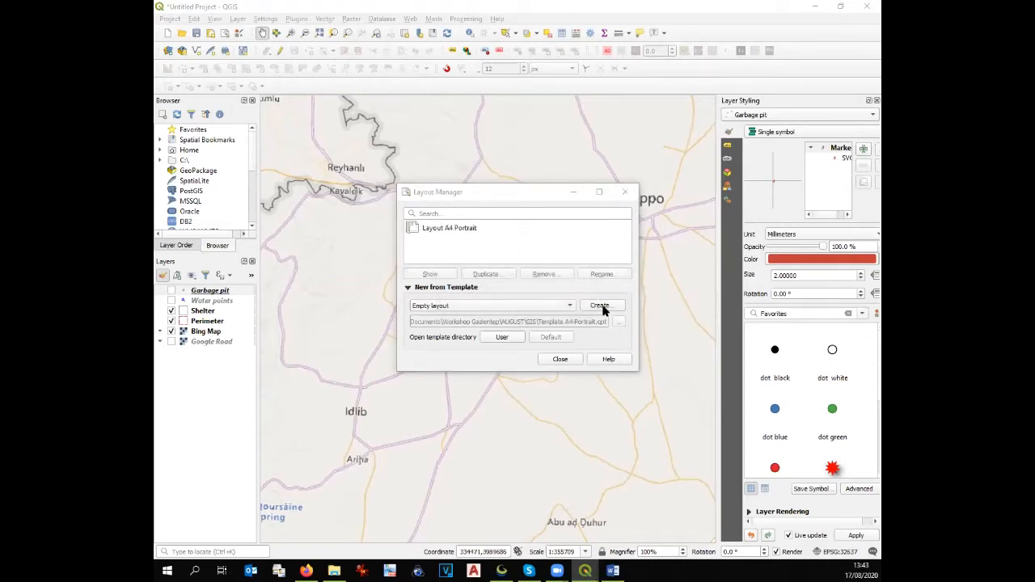
pyautogui.click(600, 305)
pyautogui.click(566, 306)
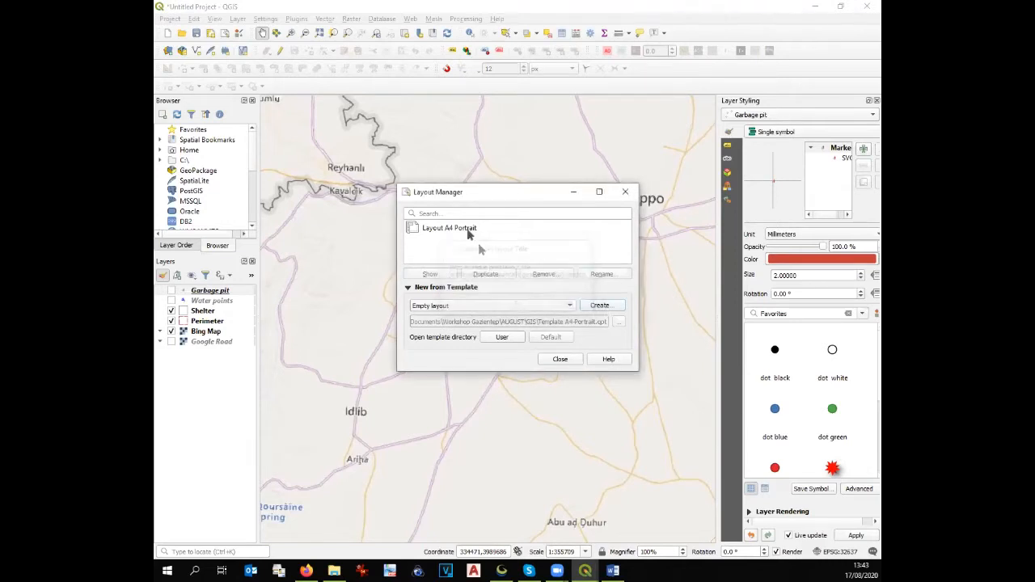
pyautogui.click(468, 229)
pyautogui.click(429, 275)
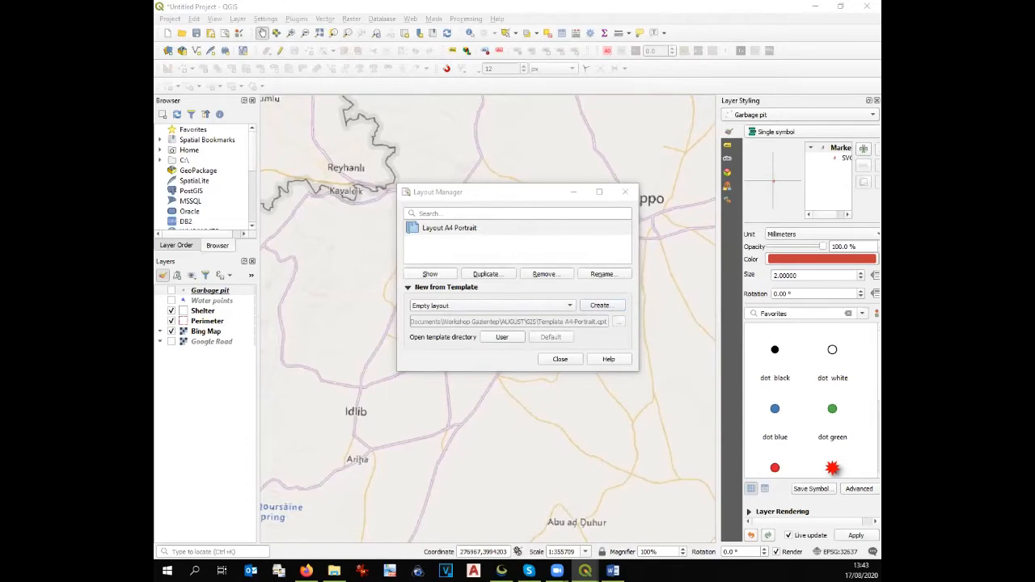
pyautogui.click(787, 110)
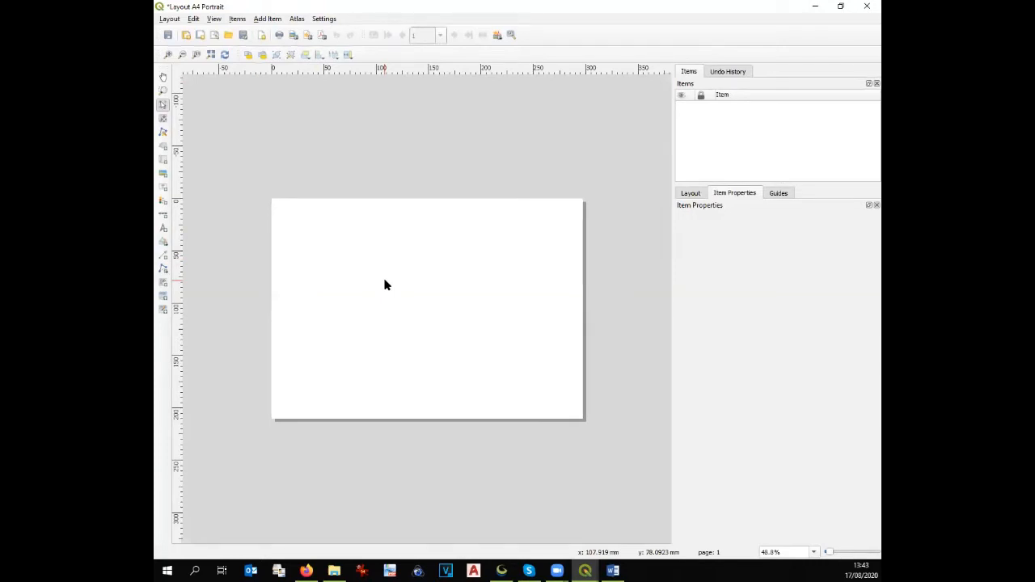
# Step: Set the layout page's size to A4 with Portrait orientation
pyautogui.rightClick(440, 300)
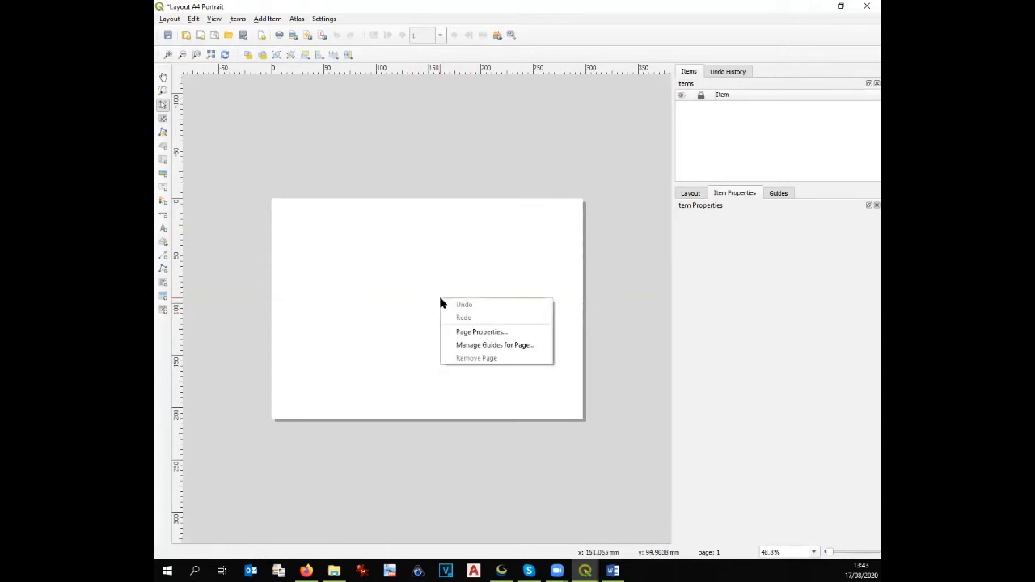
pyautogui.click(462, 338)
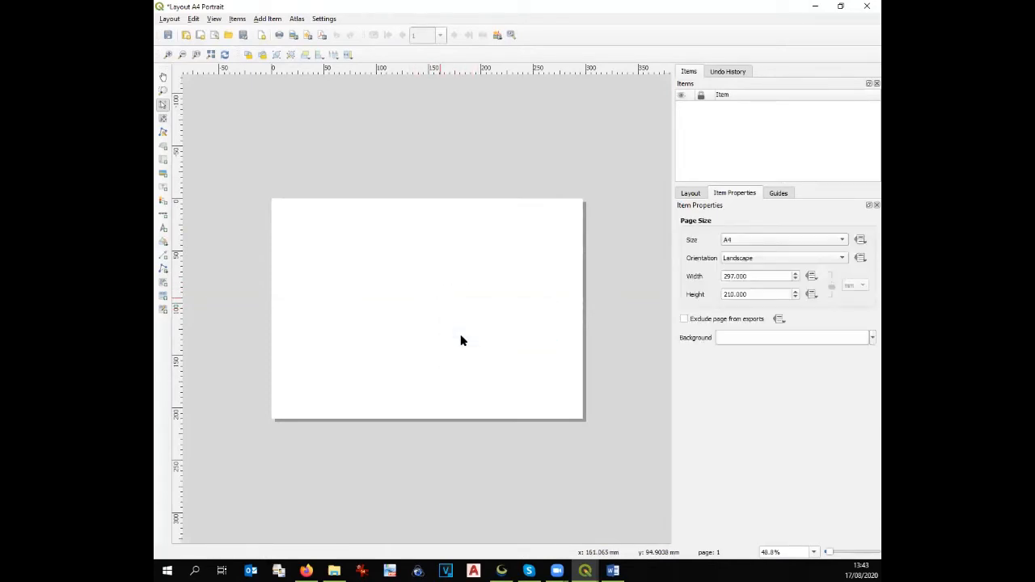
pyautogui.click(752, 240)
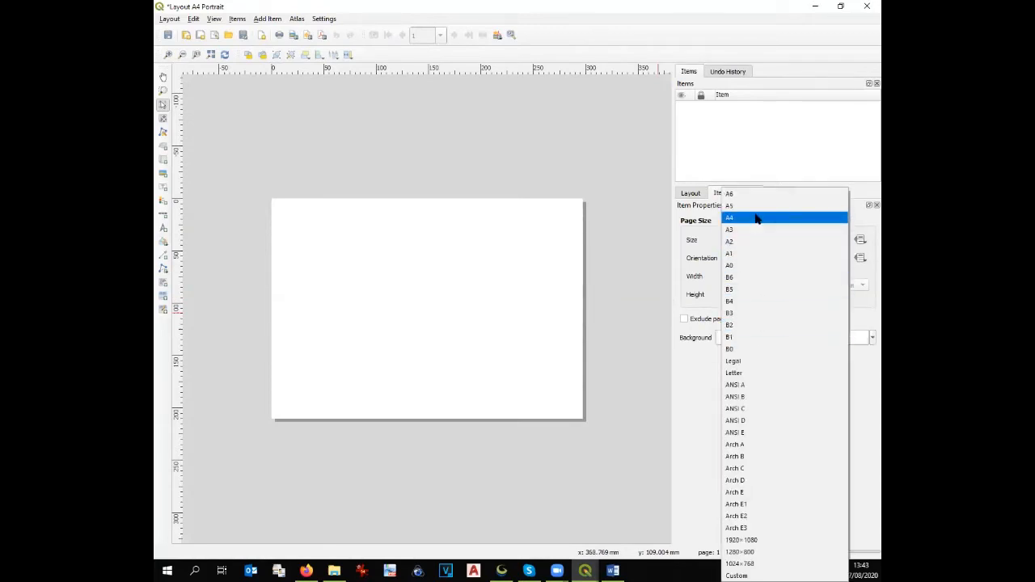
pyautogui.click(757, 219)
pyautogui.click(760, 257)
pyautogui.click(760, 245)
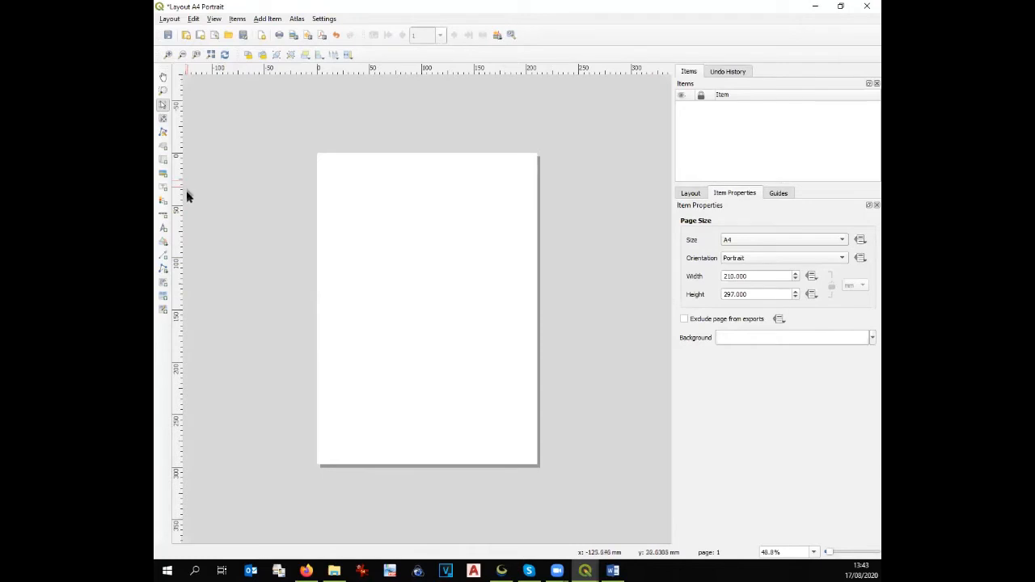
pyautogui.click(162, 242)
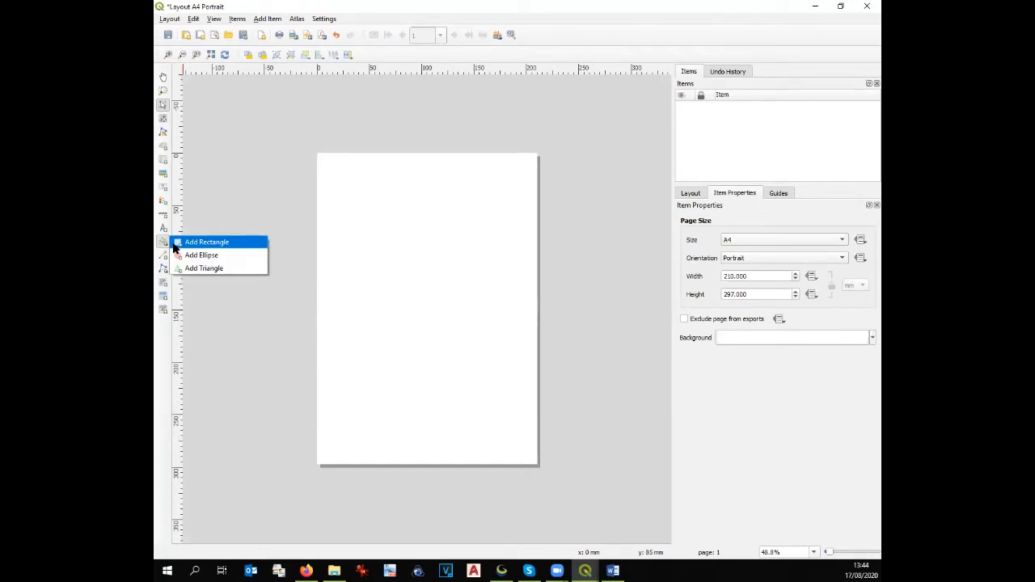
pyautogui.click(188, 242)
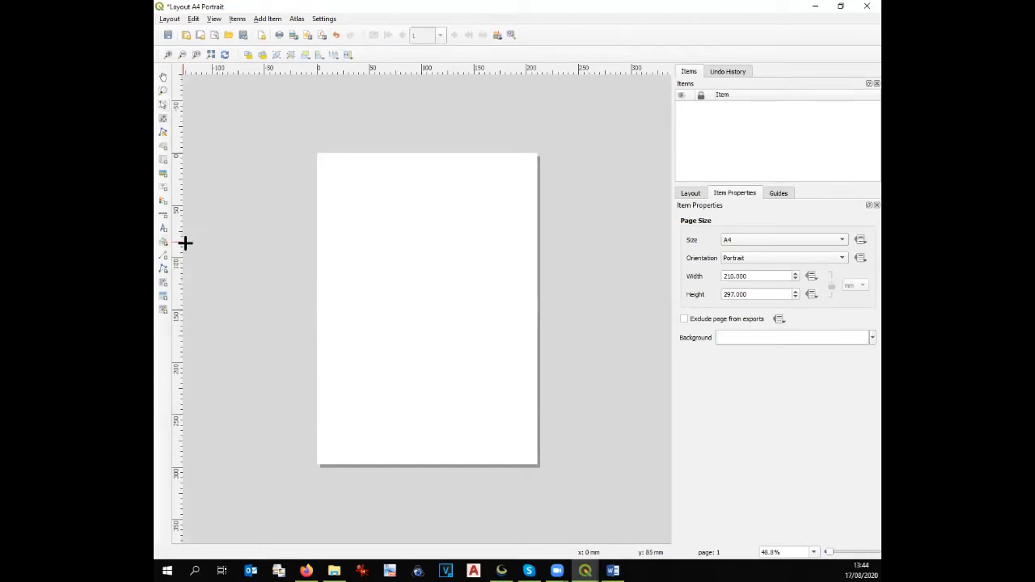
pyautogui.click(317, 153)
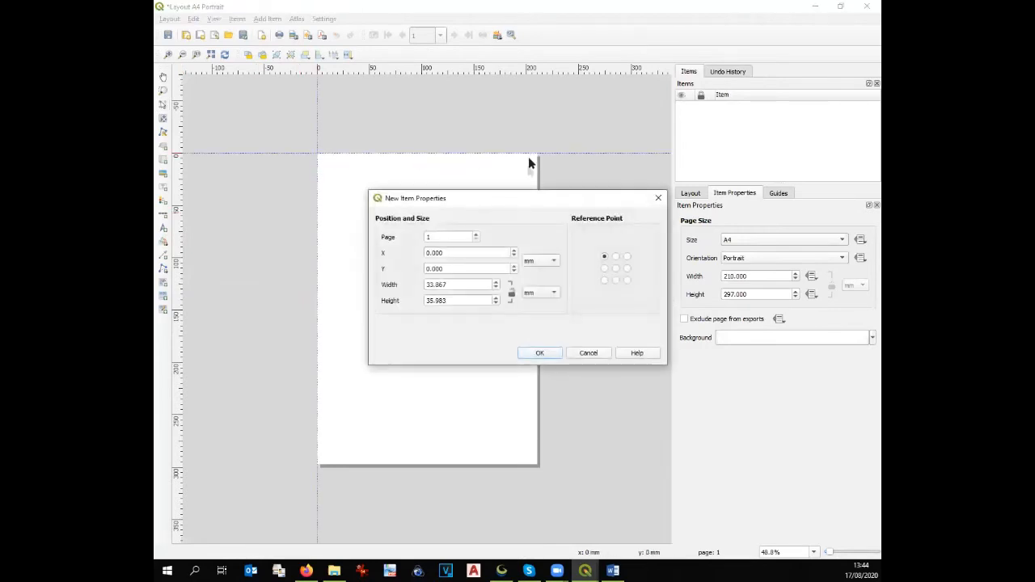
pyautogui.click(658, 198)
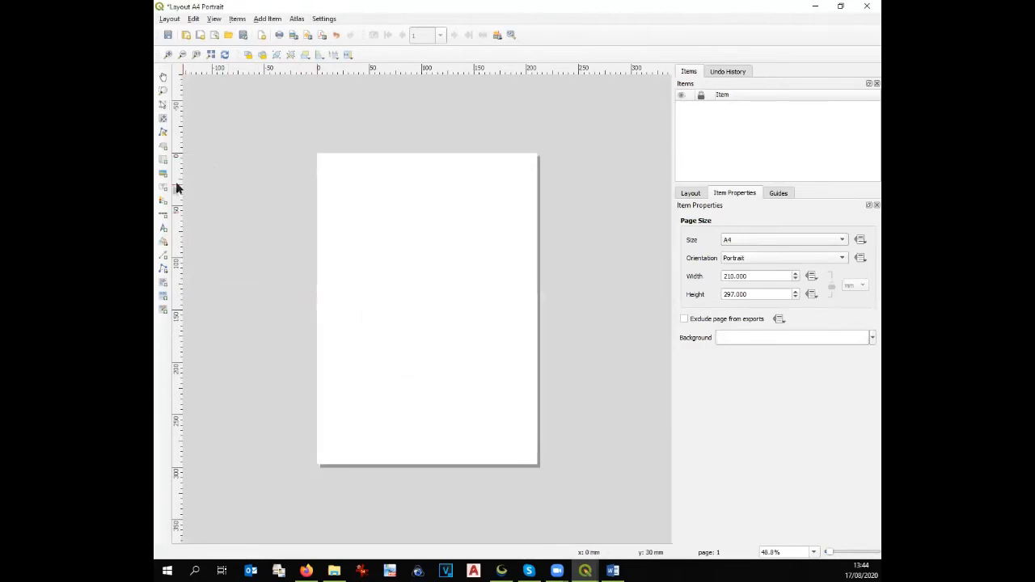
# Step: Draw a rectangle 210 mm wide along the page's top edge and set its height to 4 mm
pyautogui.click(163, 243)
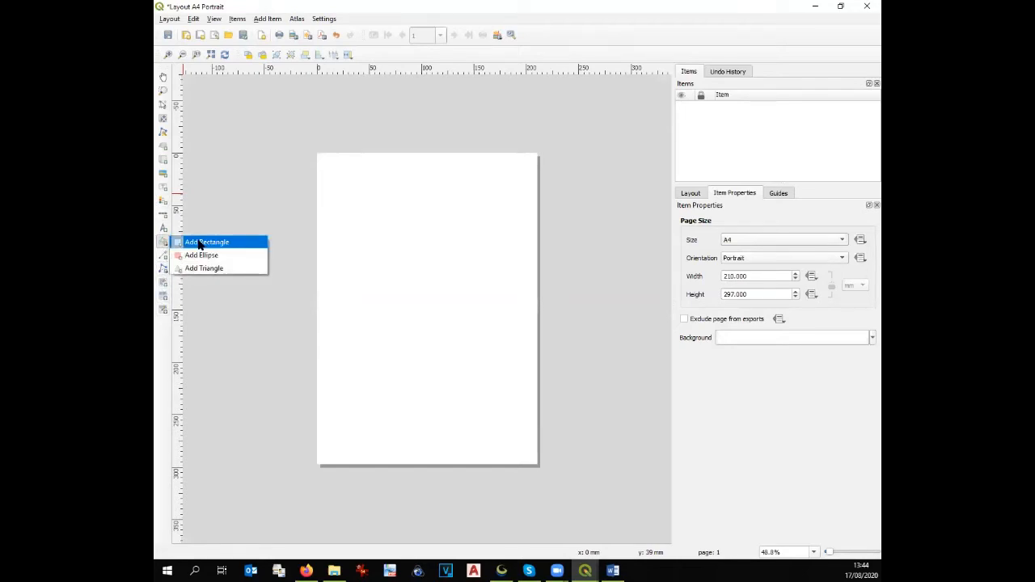
pyautogui.click(199, 243)
pyautogui.moveTo(317, 153); pyautogui.dragTo(537, 160)
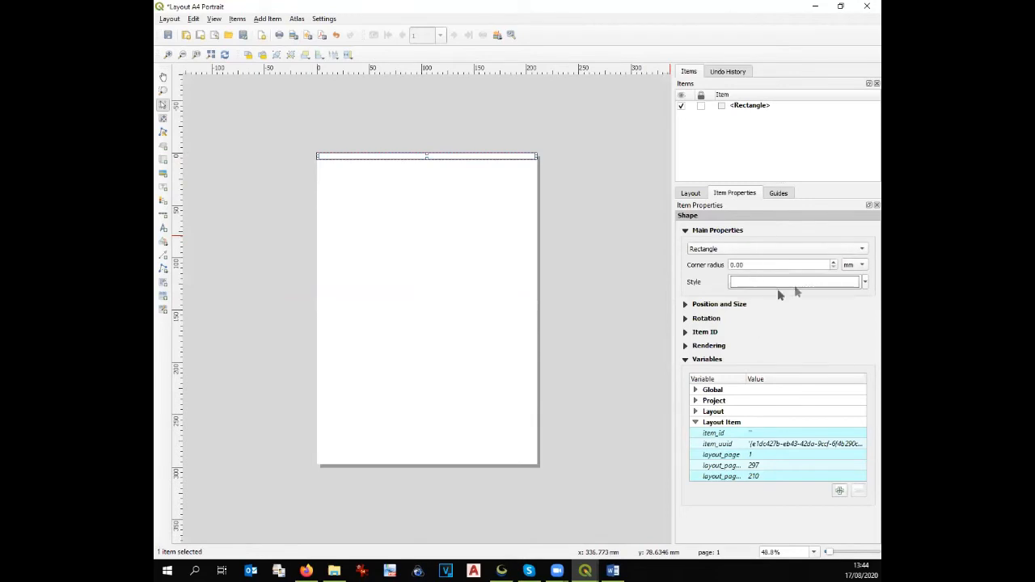
pyautogui.moveTo(671, 200); pyautogui.dragTo(617, 200)
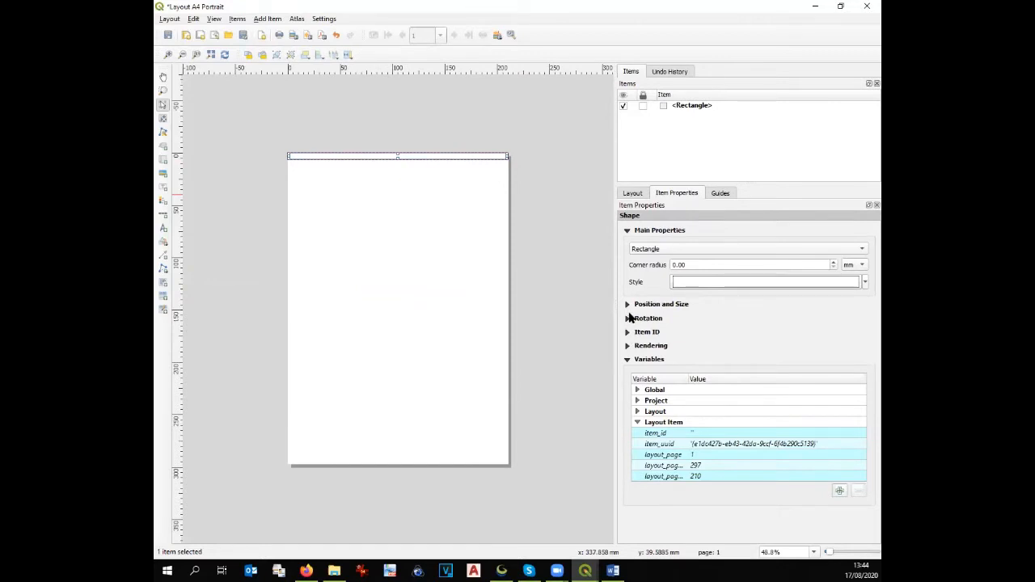
pyautogui.click(627, 305)
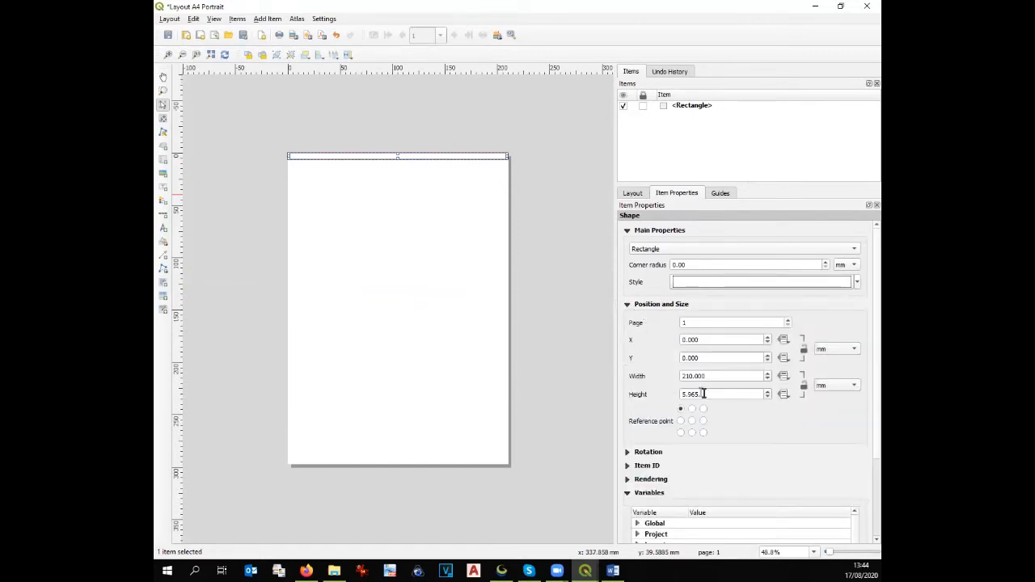
pyautogui.moveTo(706, 394); pyautogui.dragTo(665, 395)
pyautogui.write('4')
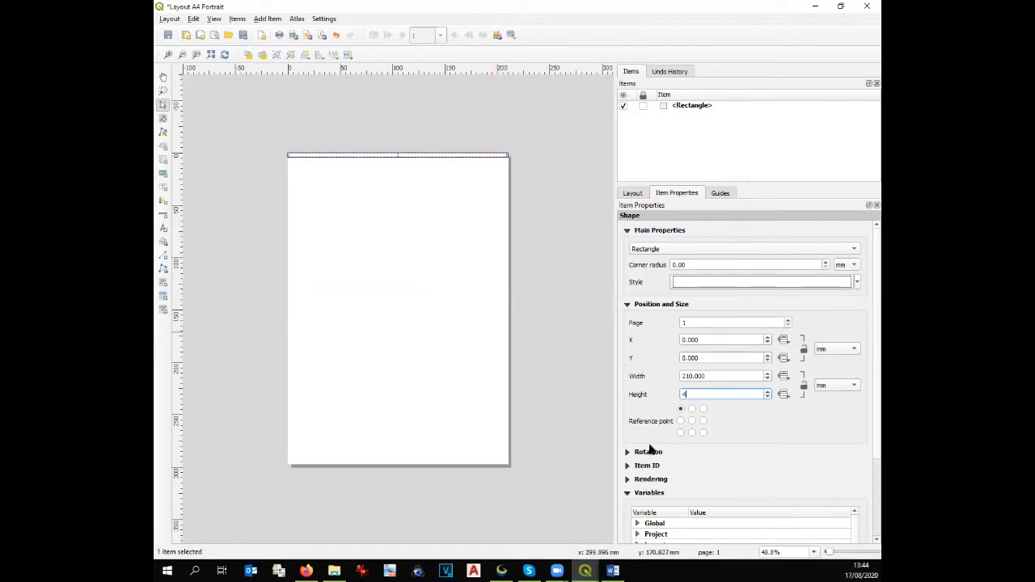
# Step: Fill the rectangle along the page's top edge with light blue and set its stroke style to No Pen
pyautogui.click(856, 281)
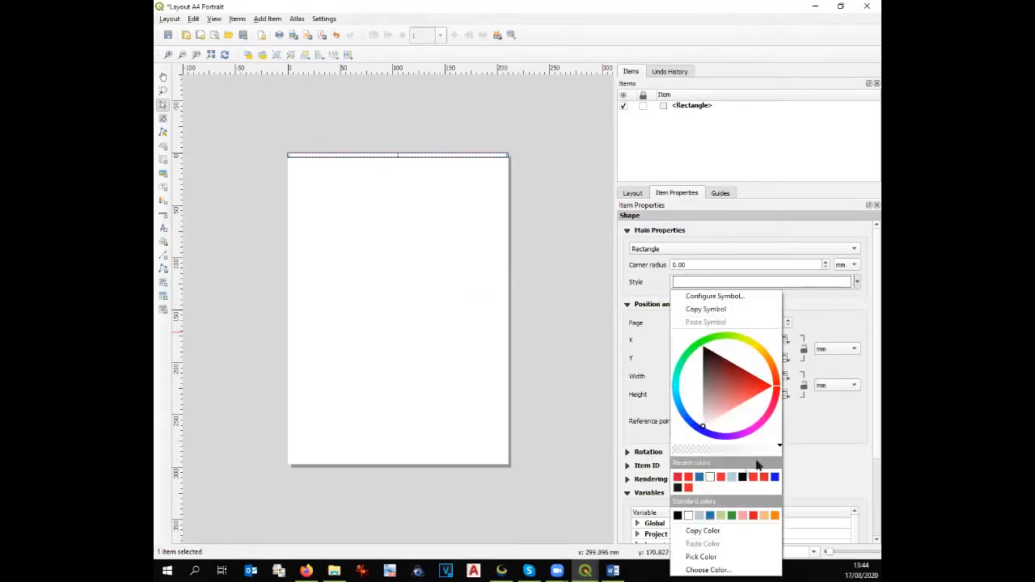
pyautogui.click(731, 476)
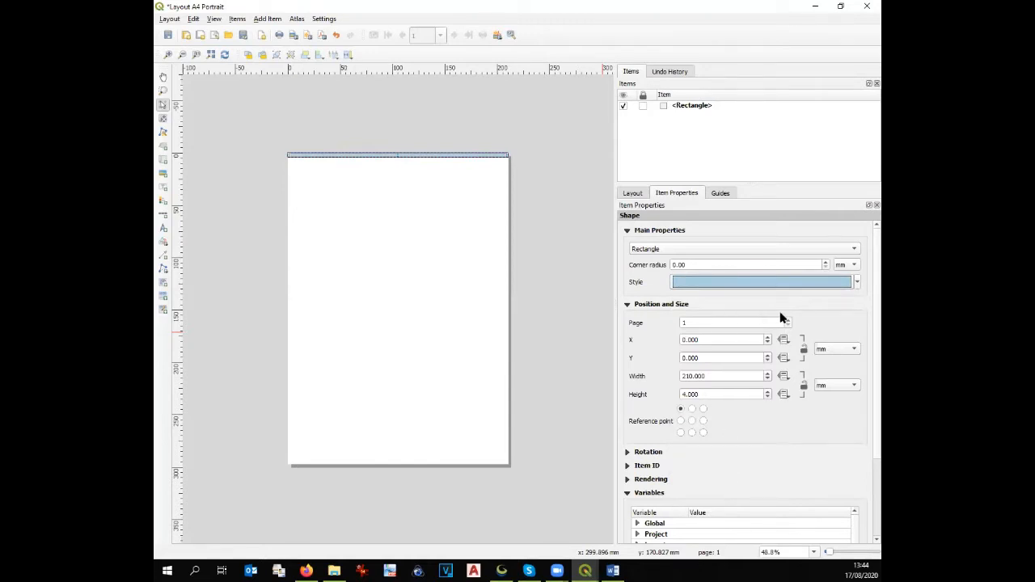
pyautogui.click(803, 283)
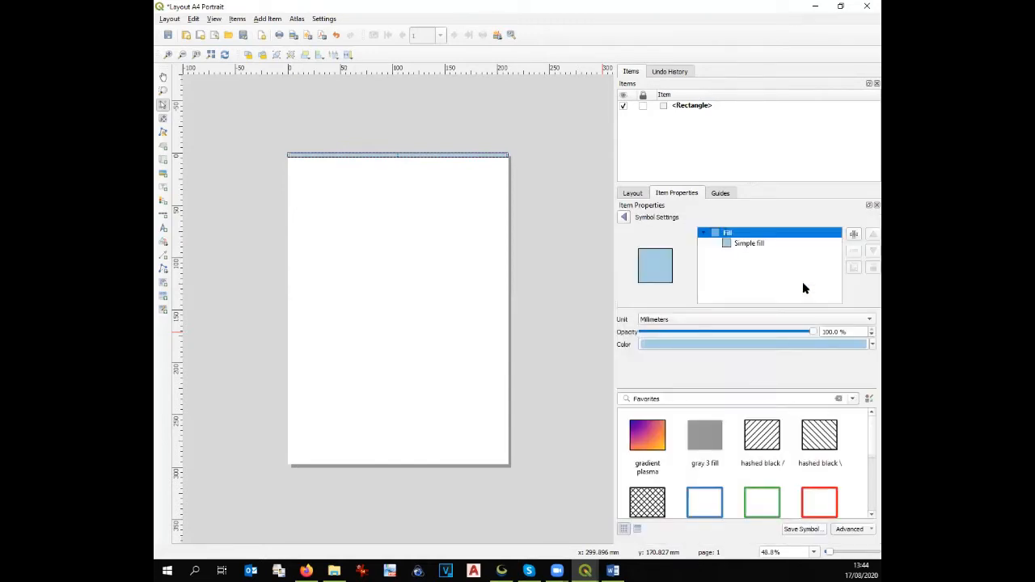
pyautogui.click(761, 242)
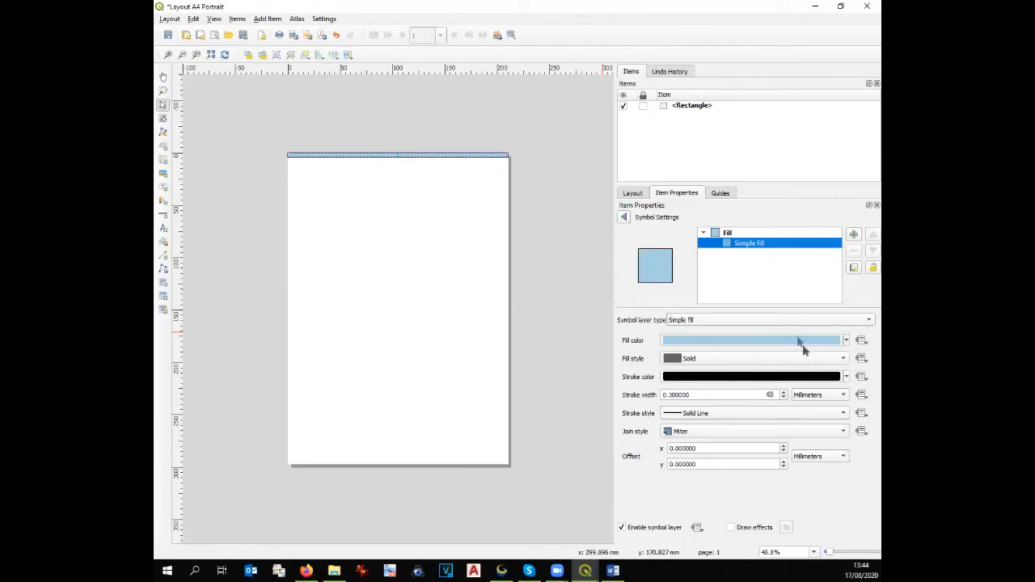
pyautogui.click(726, 414)
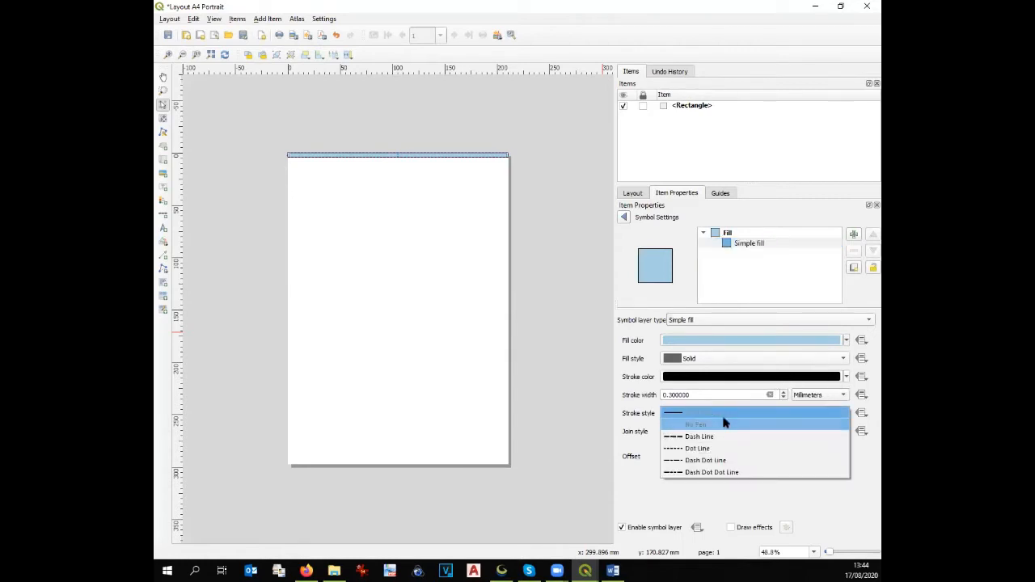
pyautogui.click(722, 424)
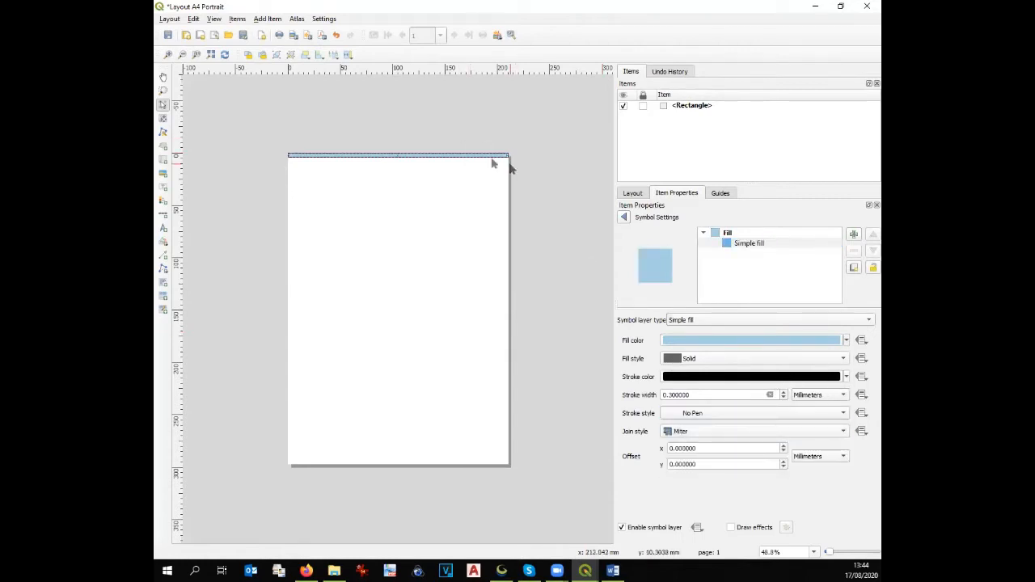
pyautogui.scroll(1, 485, 155)
pyautogui.scroll(-1, 539, 175)
pyautogui.click(546, 179)
pyautogui.scroll(2, 461, 135)
pyautogui.scroll(-1, 501, 131)
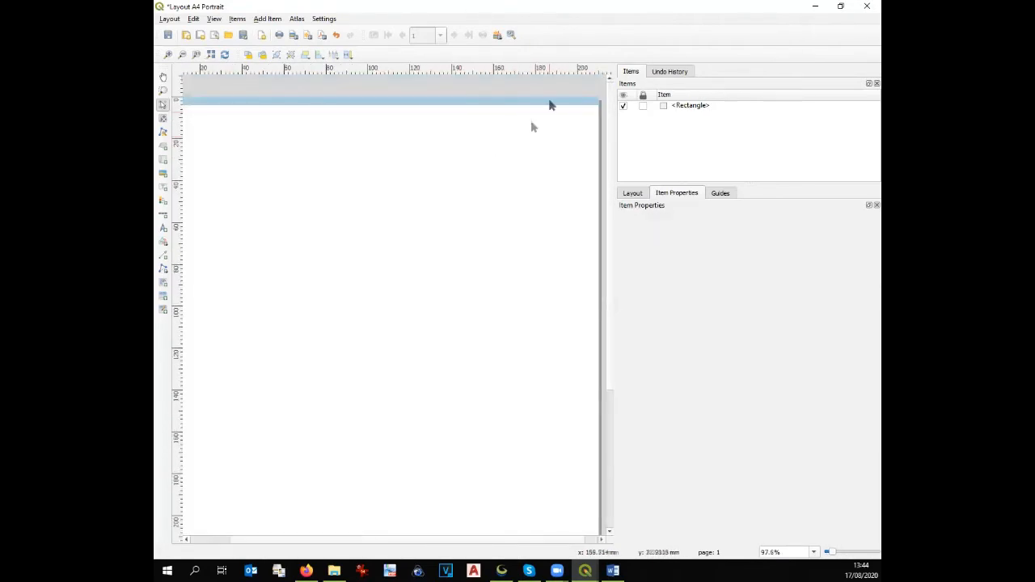
pyautogui.scroll(-1, 551, 97)
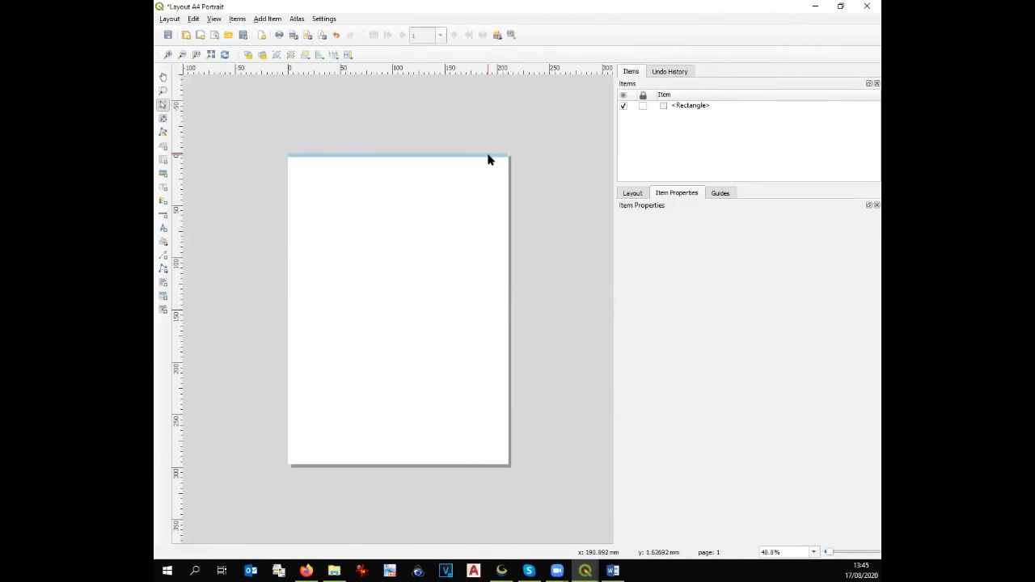
# Step: Duplicate the blue band twice, placing one copy a little below the page's top edge and the other along its bottom edge
pyautogui.click(488, 154)
pyautogui.hotkey('ctrl', 'c')
pyautogui.hotkey('ctrl', 'v')
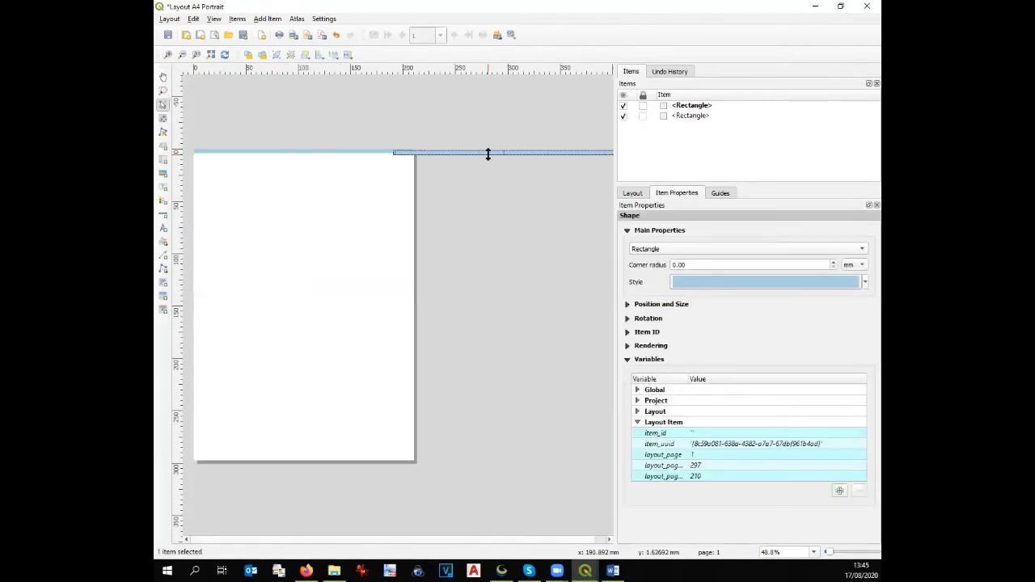
pyautogui.moveTo(488, 152); pyautogui.dragTo(289, 175)
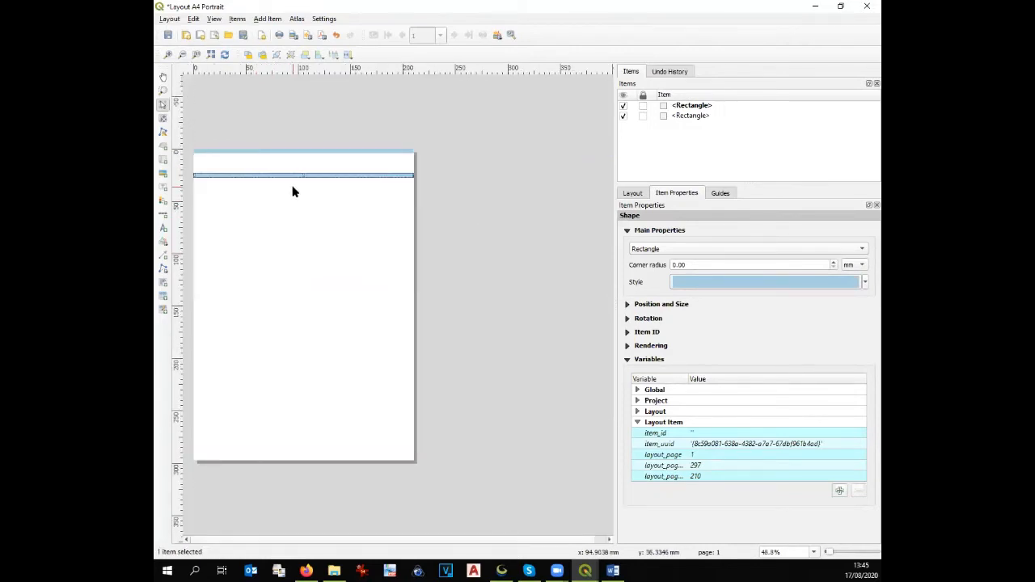
pyautogui.hotkey('ctrl', 'v')
pyautogui.moveTo(391, 192); pyautogui.dragTo(292, 460)
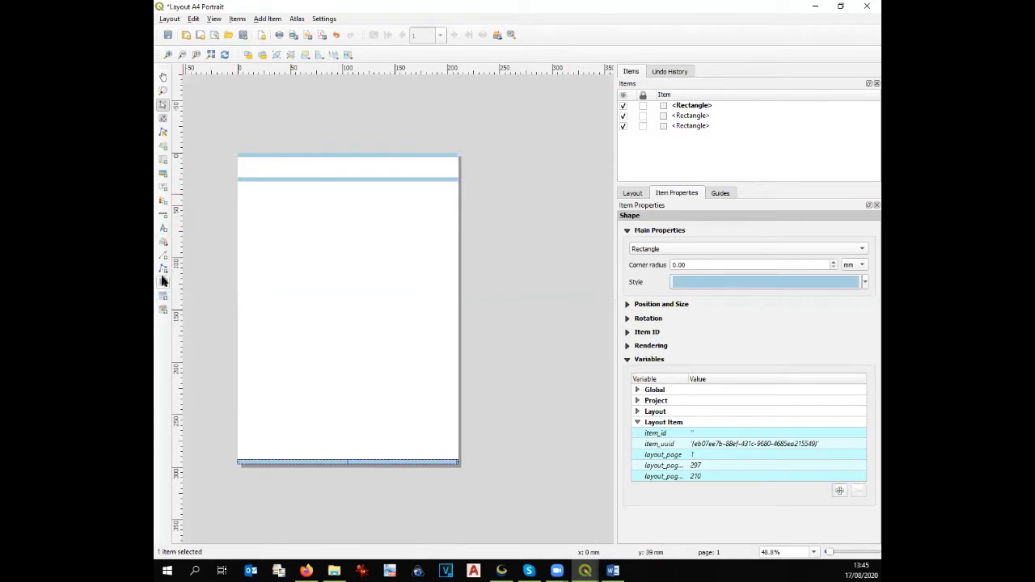
# Step: Draw a narrow vertical rectangle about 295 mm high along the page's left edge
pyautogui.click(163, 241)
pyautogui.click(224, 242)
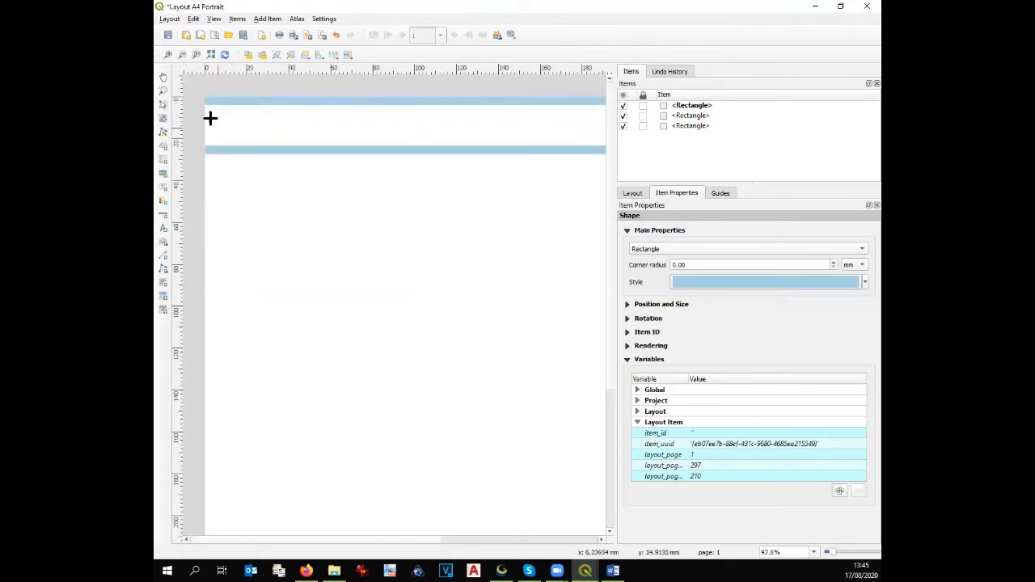
pyautogui.moveTo(238, 152)
pyautogui.mouseDown()
pyautogui.moveTo(219, 212)
pyautogui.moveTo(250, 342)
pyautogui.moveTo(314, 381)
pyautogui.moveTo(256, 469)
pyautogui.moveTo(321, 383)
pyautogui.moveTo(323, 391)
pyautogui.mouseUp()
pyautogui.scroll(-1, 250, 343)
pyautogui.scroll(2, 315, 381)
pyautogui.scroll(-2, 257, 469)
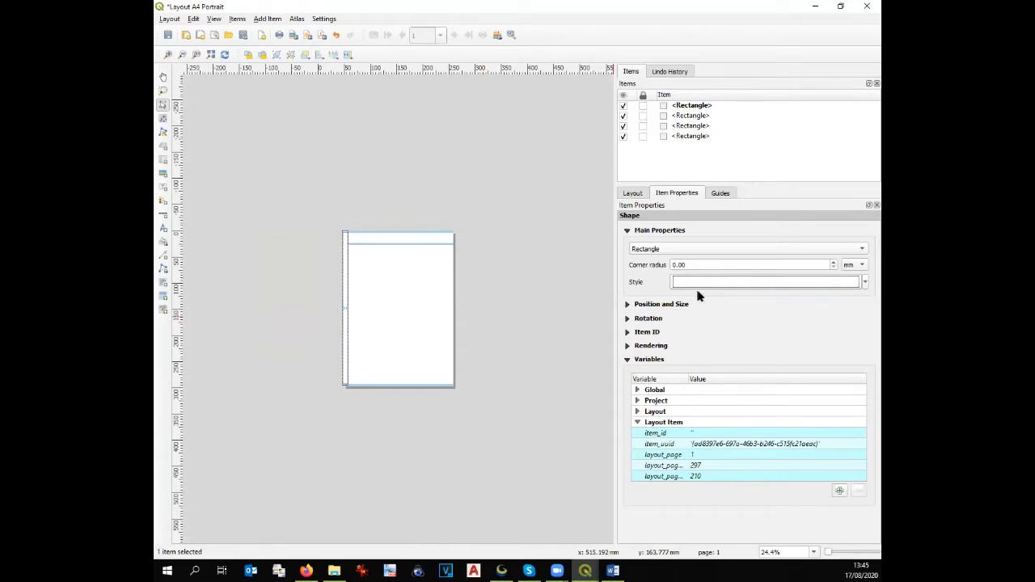
# Step: Set the left-edge rectangle's stroke color to light blue and its stroke style to No Pen
pyautogui.click(834, 282)
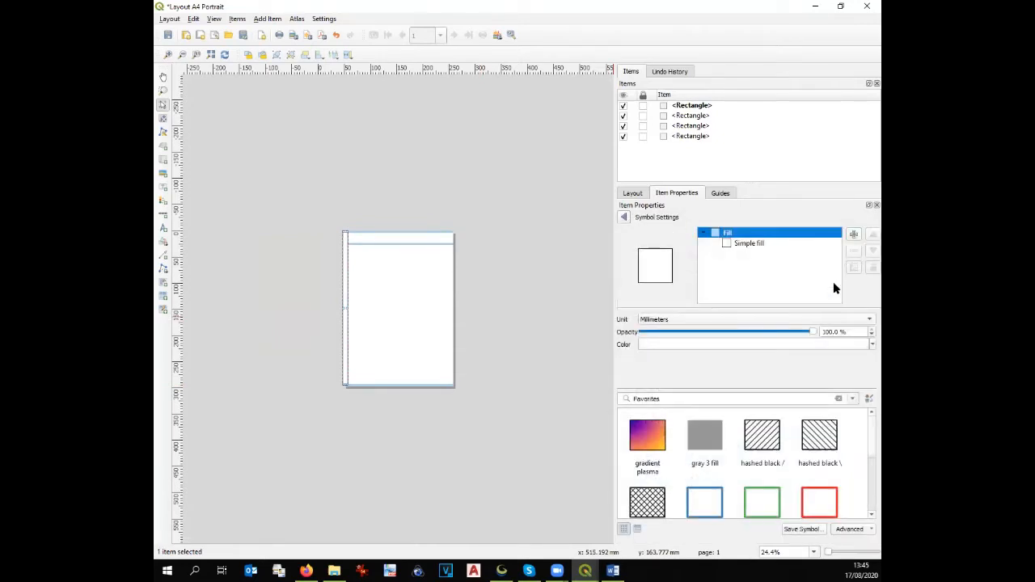
pyautogui.click(759, 245)
pyautogui.click(746, 378)
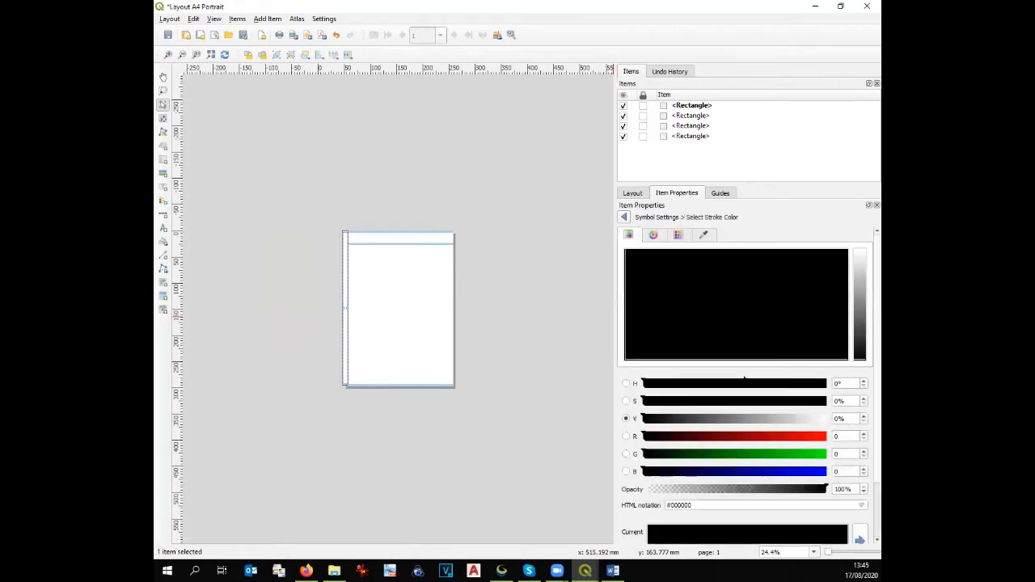
pyautogui.click(624, 216)
pyautogui.click(847, 377)
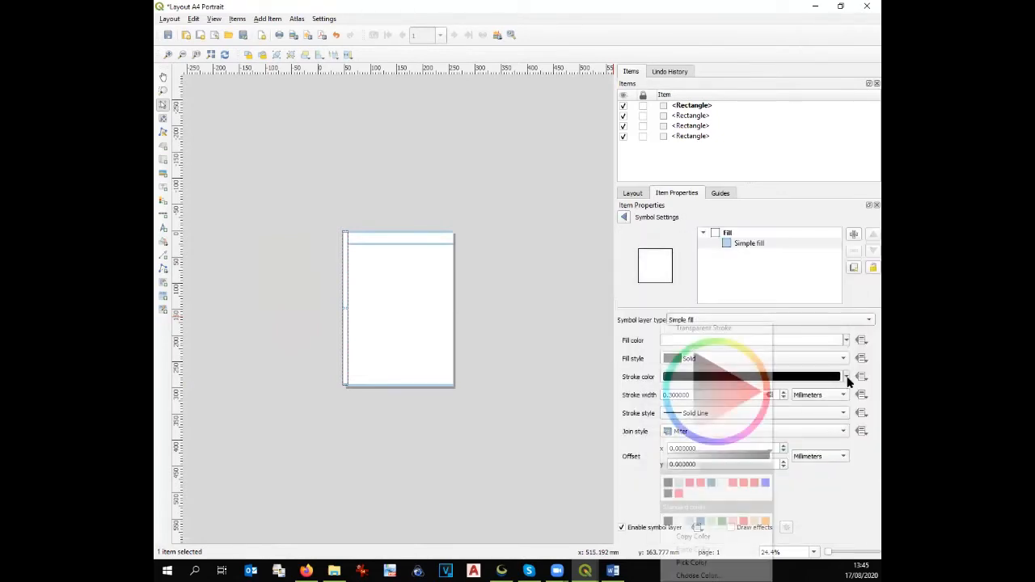
pyautogui.click(679, 482)
pyautogui.click(699, 413)
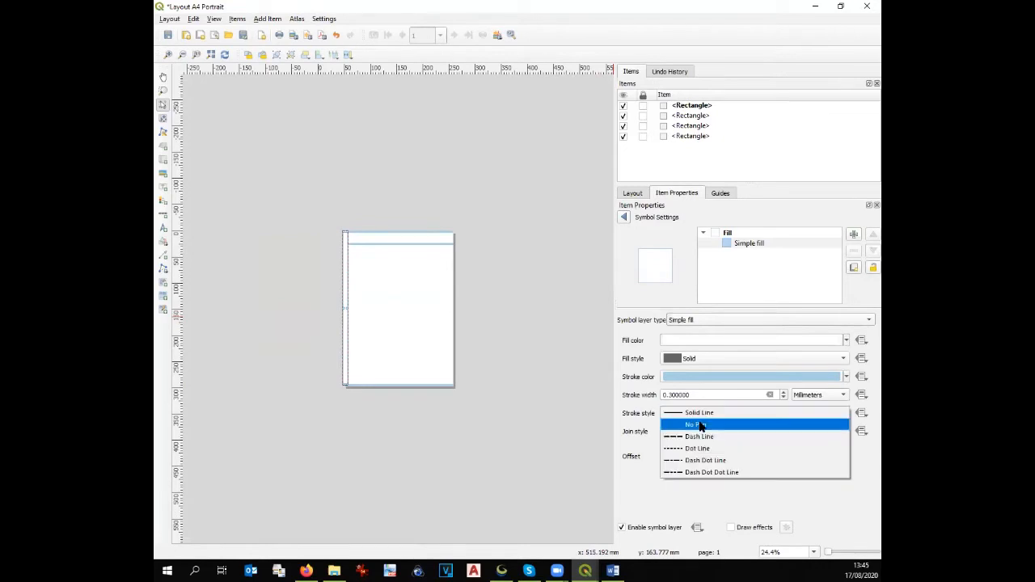
pyautogui.click(700, 423)
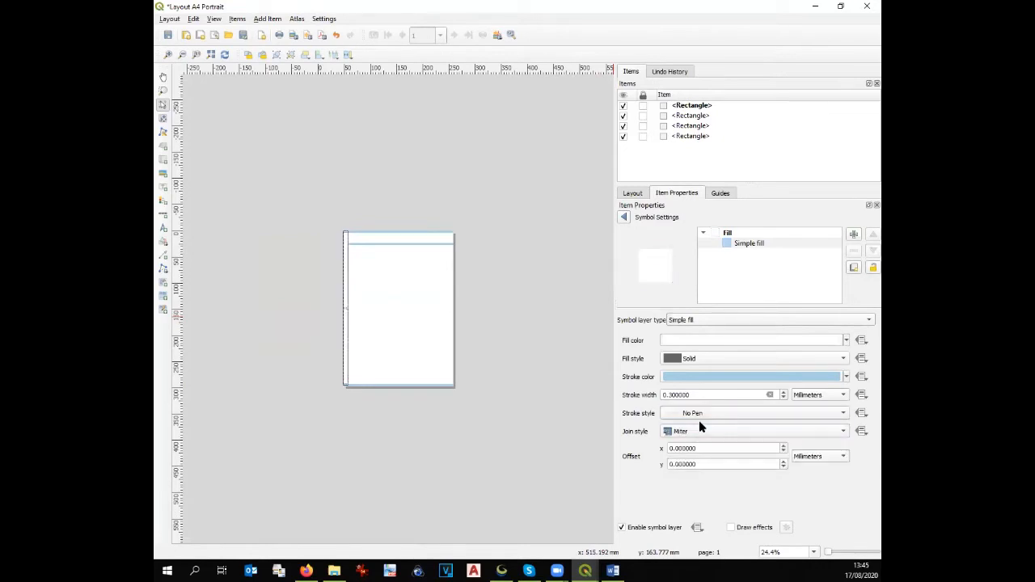
pyautogui.click(624, 217)
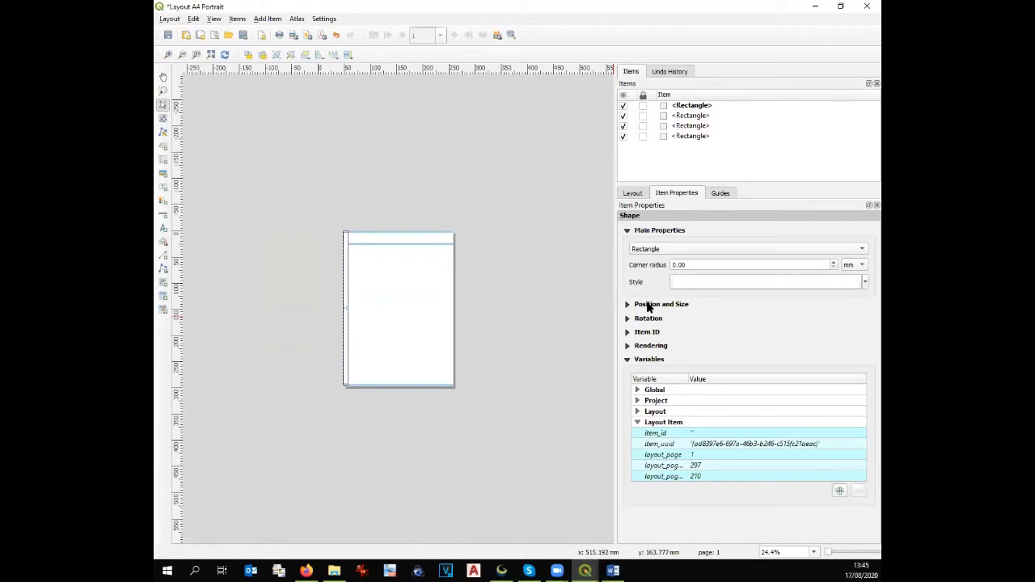
# Step: Set the left-edge rectangle's width to 4 mm
pyautogui.click(649, 305)
pyautogui.moveTo(714, 375); pyautogui.dragTo(673, 382)
pyautogui.write('4')
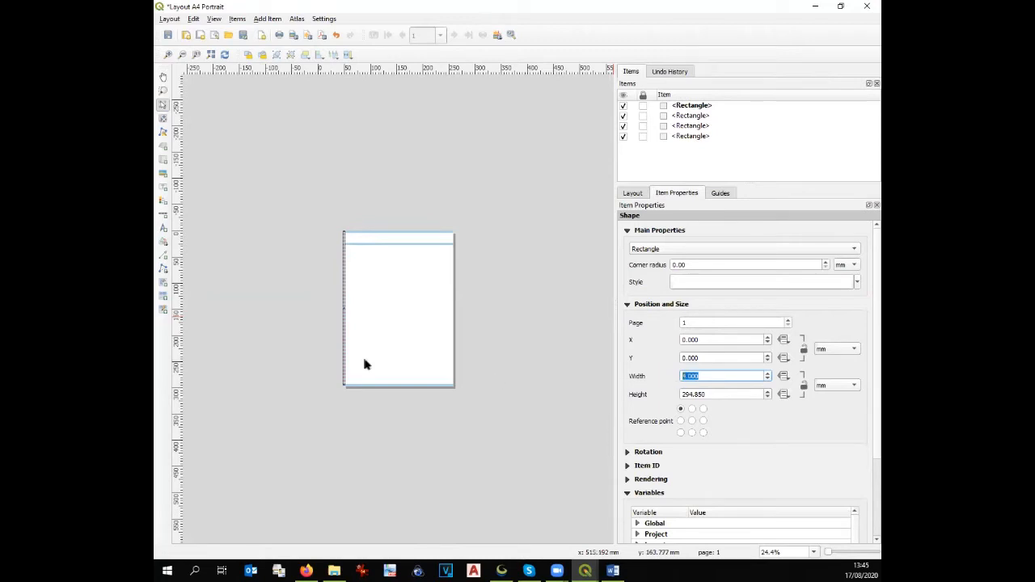
pyautogui.click(434, 420)
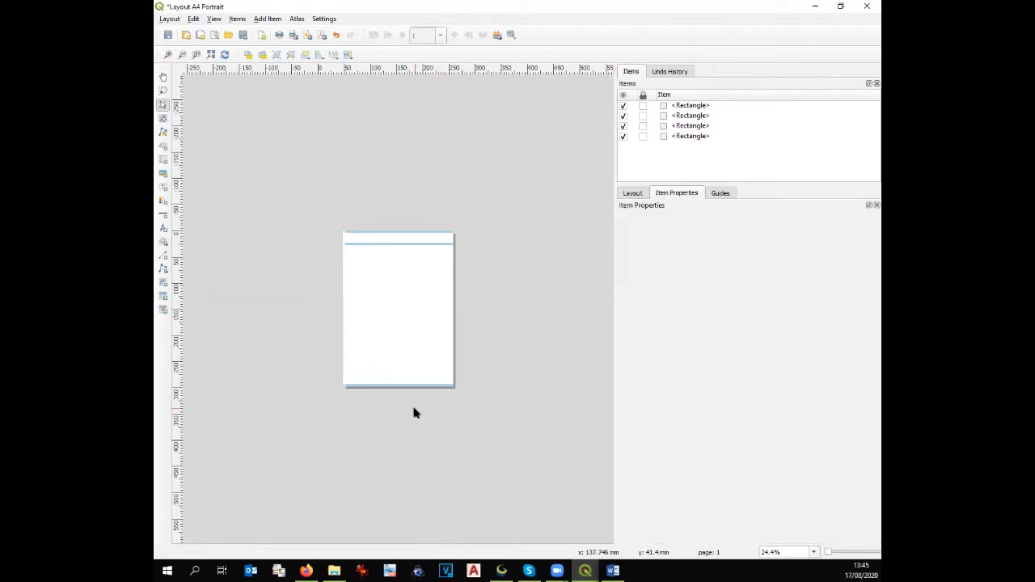
# Step: Fill the left-edge rectangle with the same light blue as the horizontal bands
pyautogui.click(344, 366)
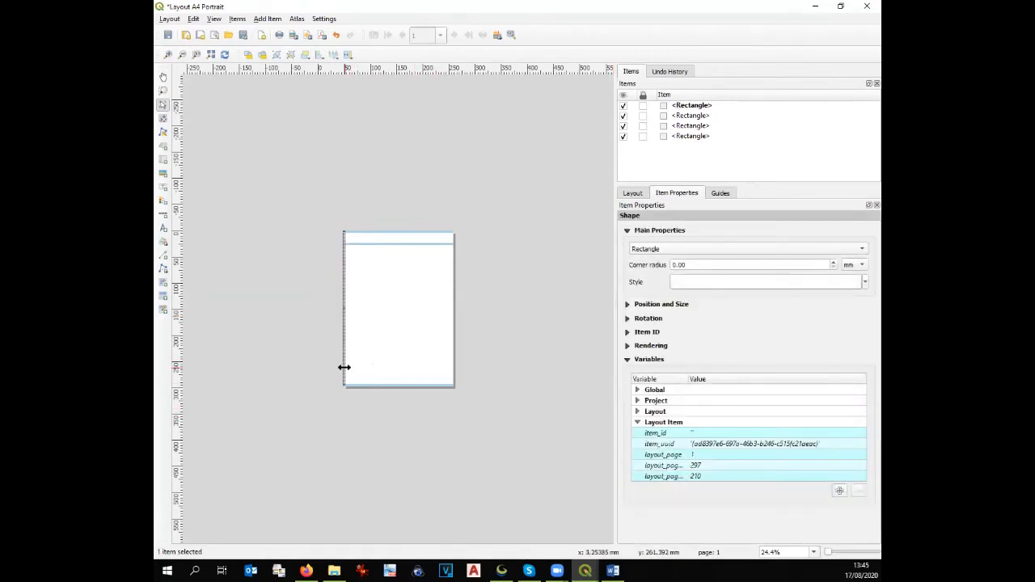
pyautogui.click(772, 282)
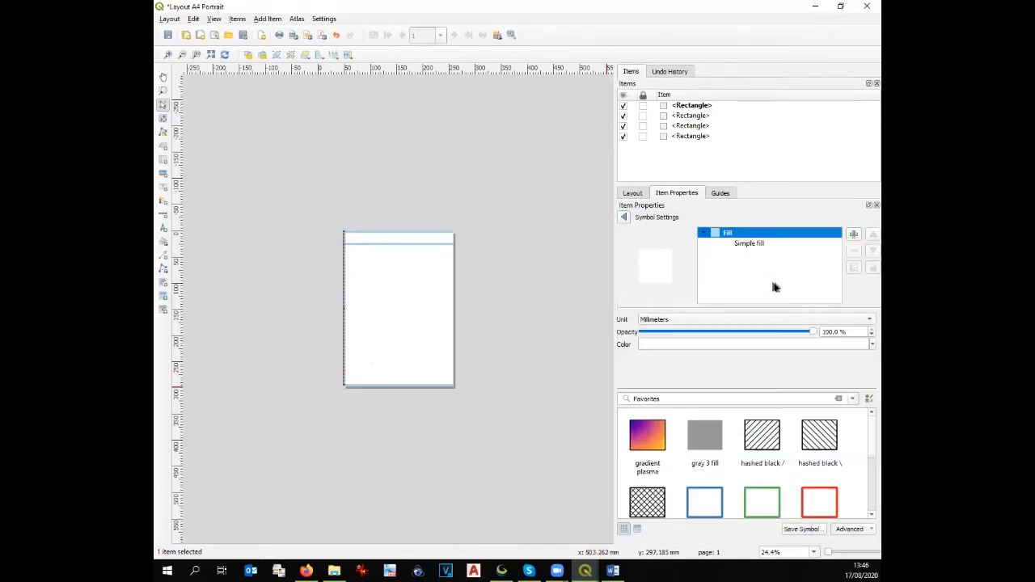
pyautogui.click(762, 245)
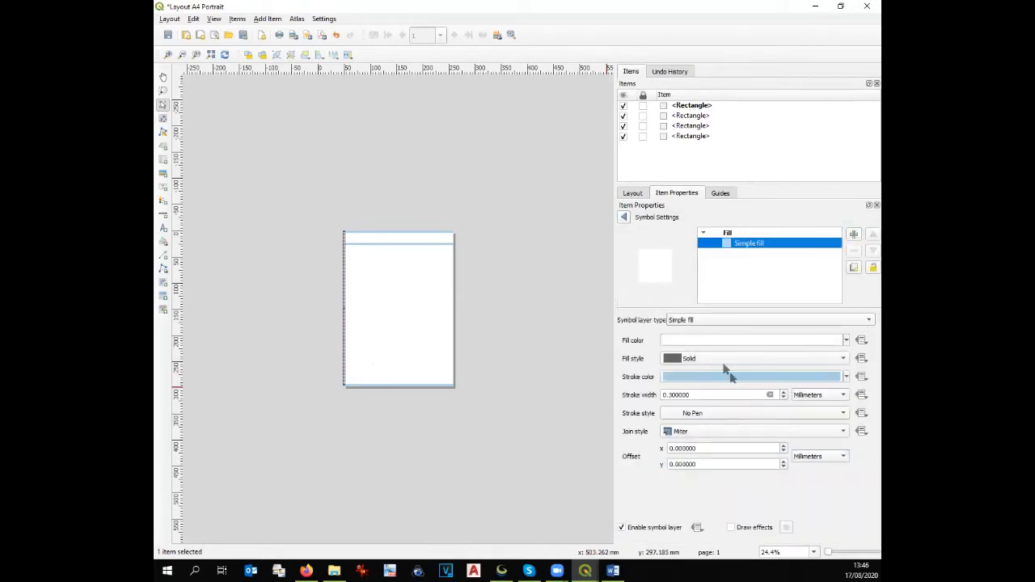
pyautogui.click(709, 340)
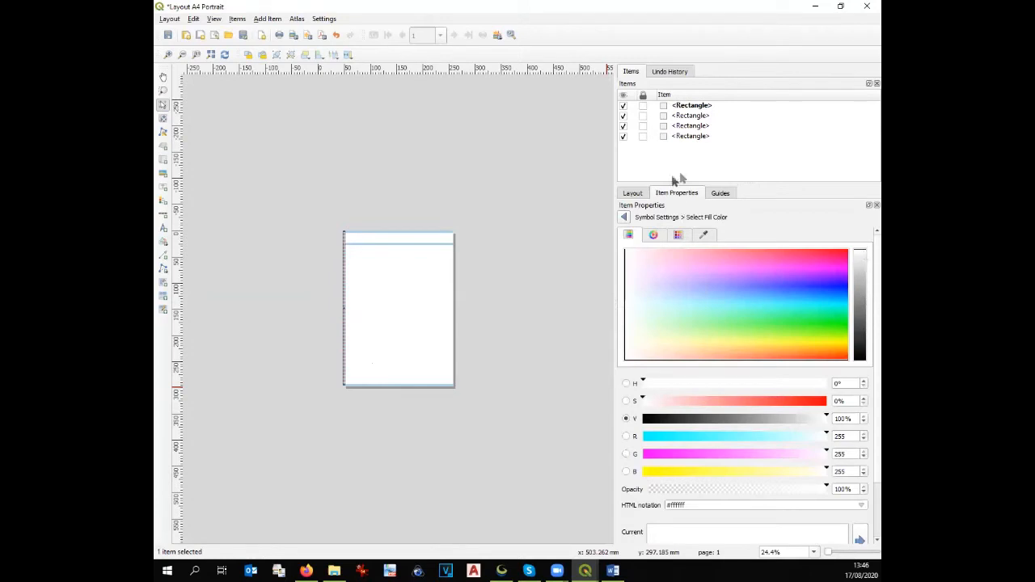
pyautogui.click(625, 218)
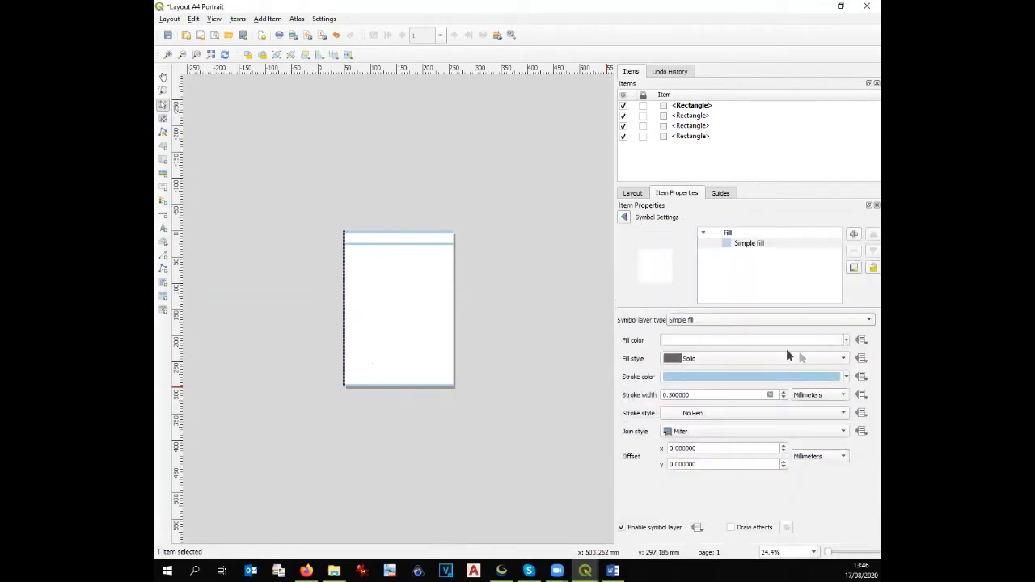
pyautogui.click(842, 358)
pyautogui.click(845, 340)
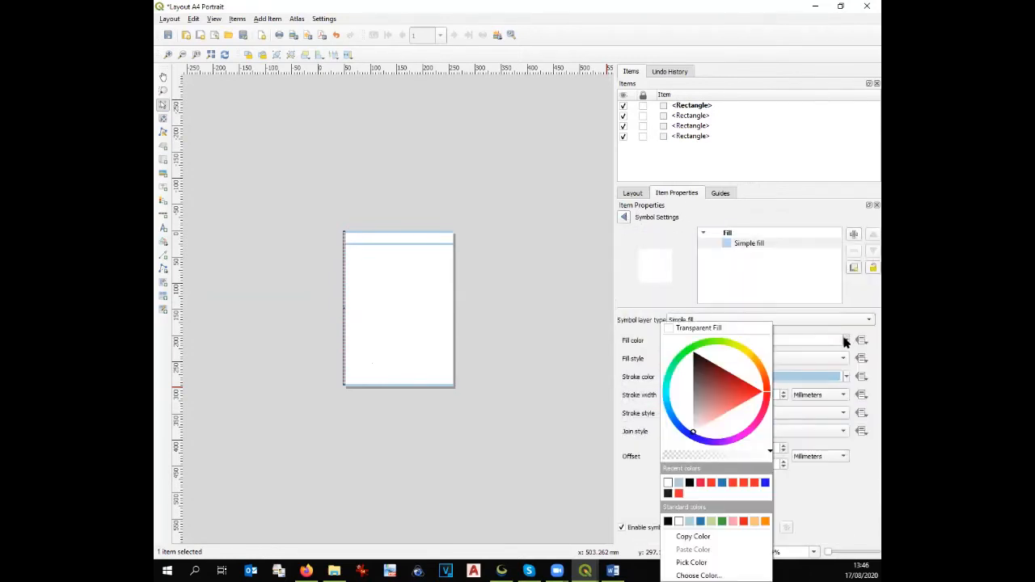
pyautogui.click(786, 324)
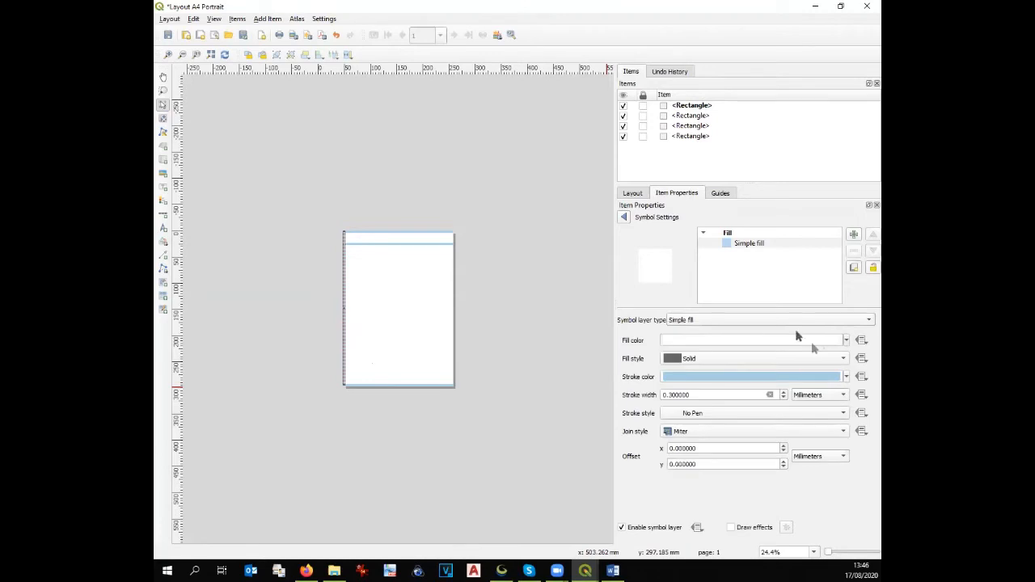
pyautogui.click(846, 341)
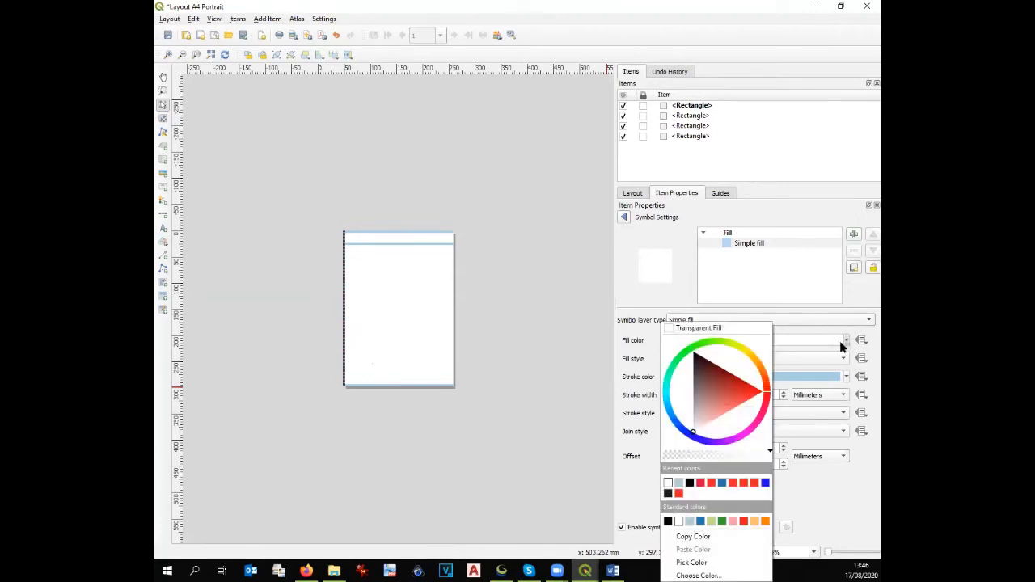
pyautogui.click(679, 482)
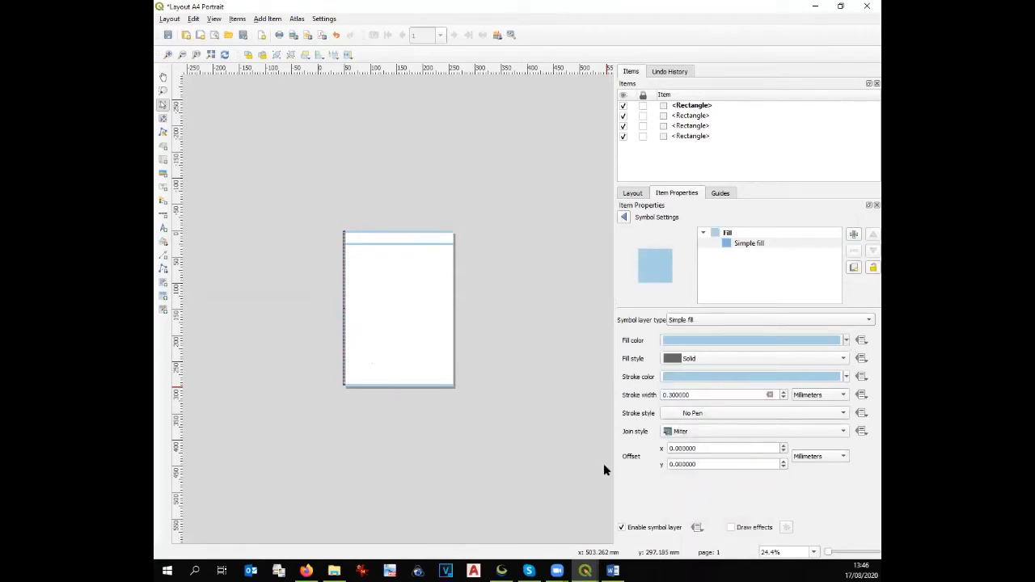
pyautogui.click(348, 323)
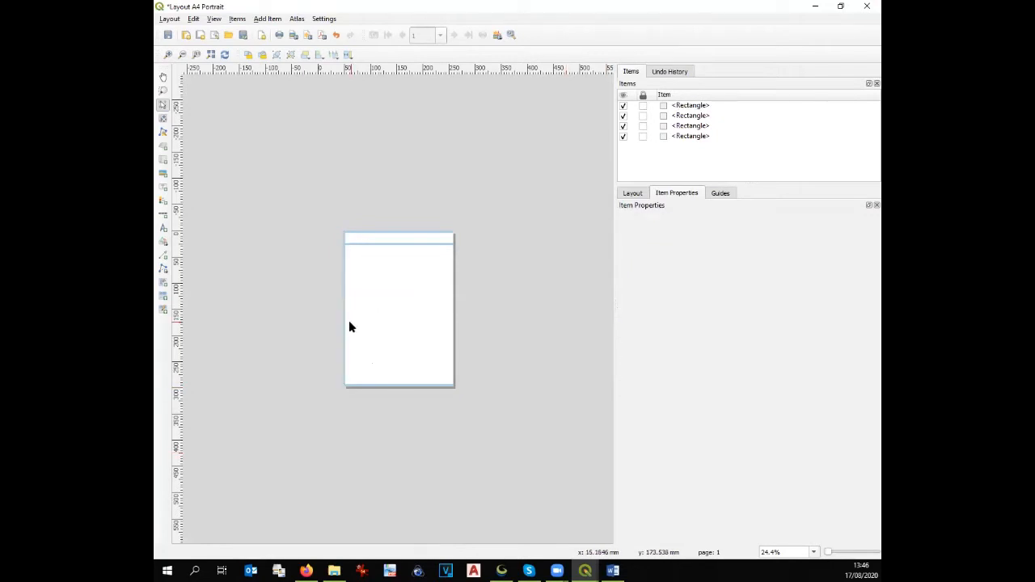
# Step: Duplicate the vertical blue band and move the copy to the page's right edge
pyautogui.hotkey('ctrl', '+')
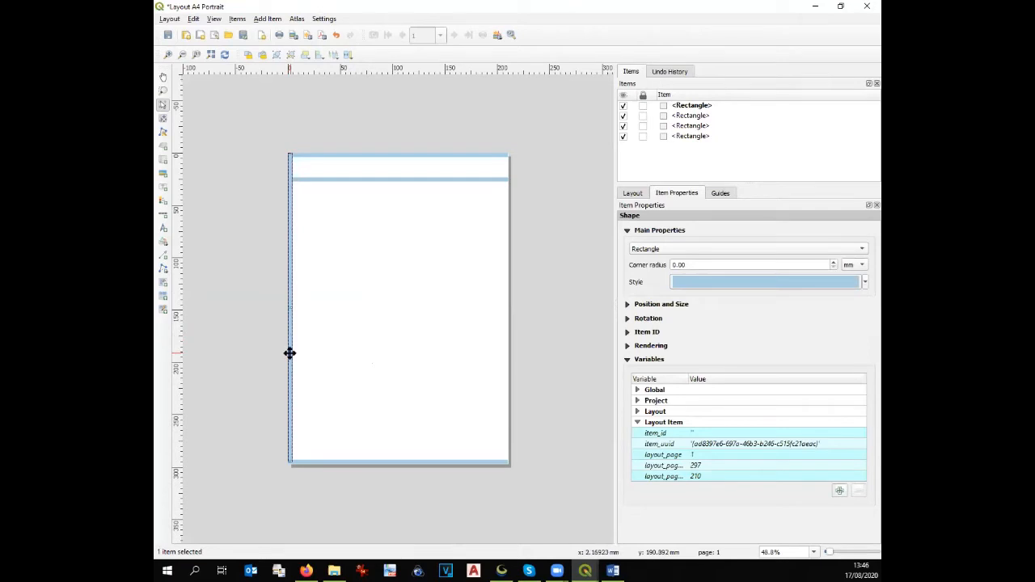
pyautogui.hotkey('ctrl', 'v')
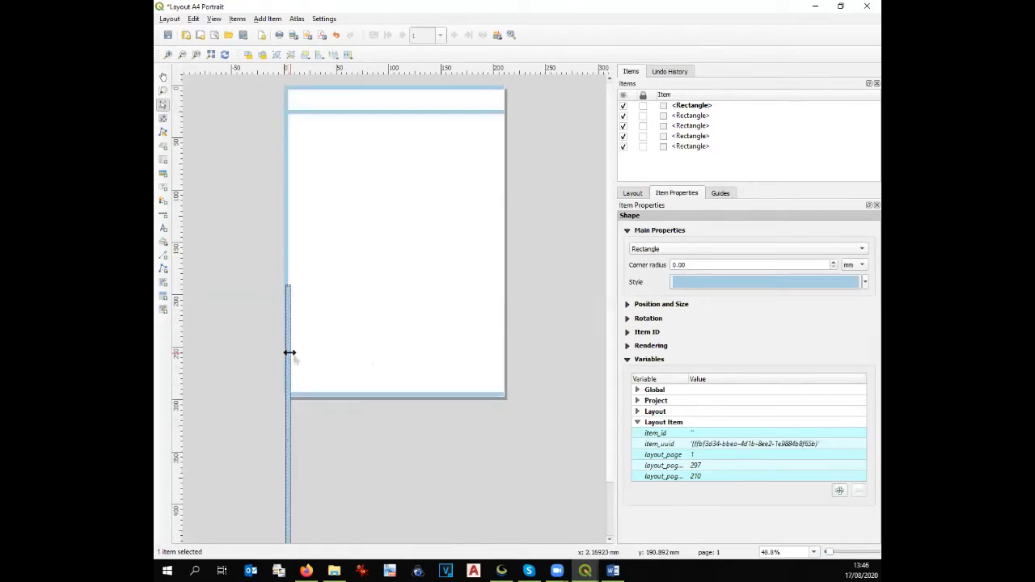
pyautogui.hotkey('ctrl', '+')
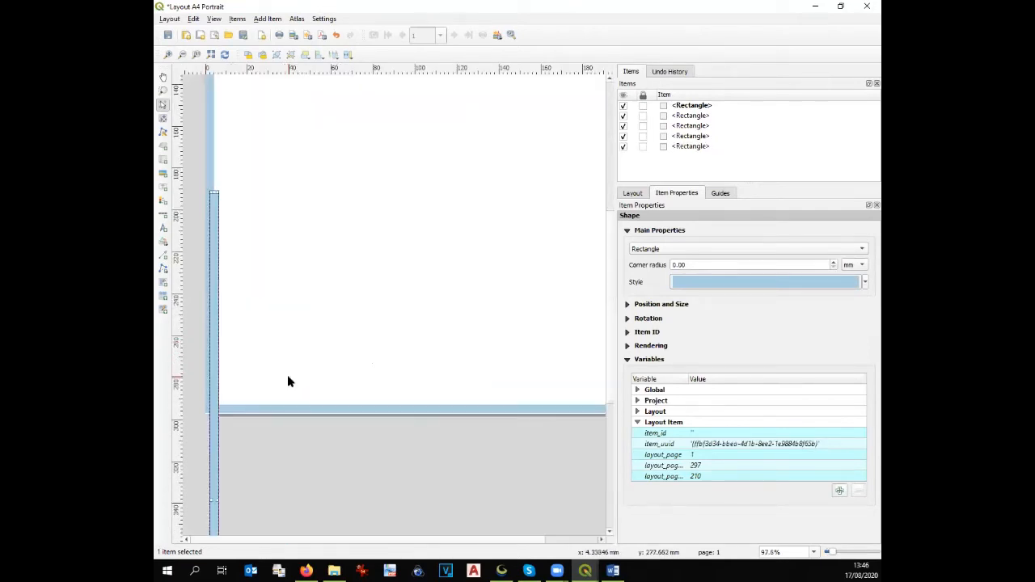
pyautogui.moveTo(217, 376); pyautogui.dragTo(585, 67)
pyautogui.scroll(-5, 457, 218)
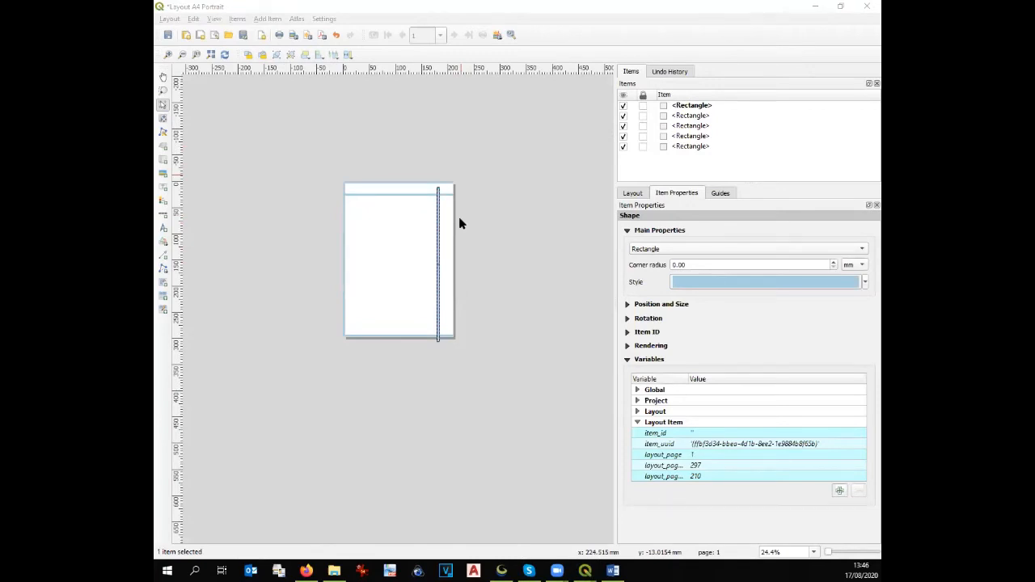
pyautogui.scroll(1, 458, 217)
pyautogui.moveTo(474, 340); pyautogui.dragTo(505, 331)
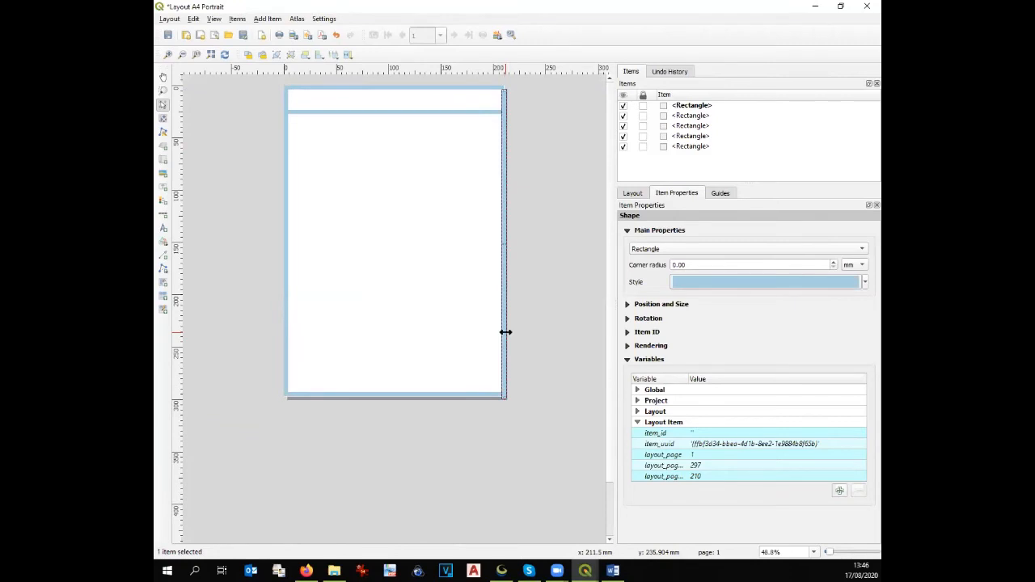
# Step: Align the right vertical band flush with the page's top and right edges
pyautogui.scroll(1, 514, 86)
pyautogui.scroll(-1, 510, 92)
pyautogui.scroll(1, 491, 84)
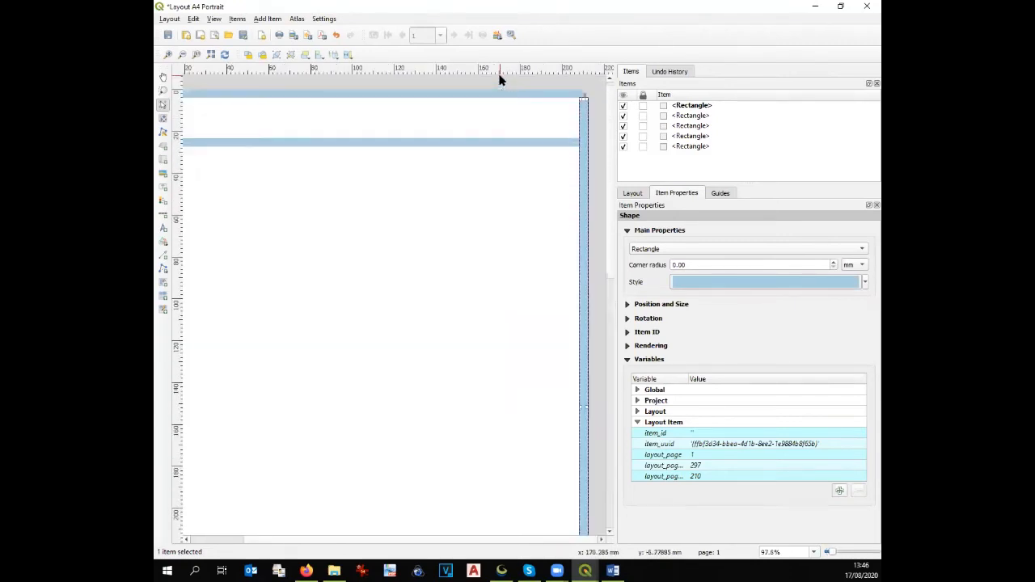
pyautogui.moveTo(582, 116); pyautogui.dragTo(577, 108)
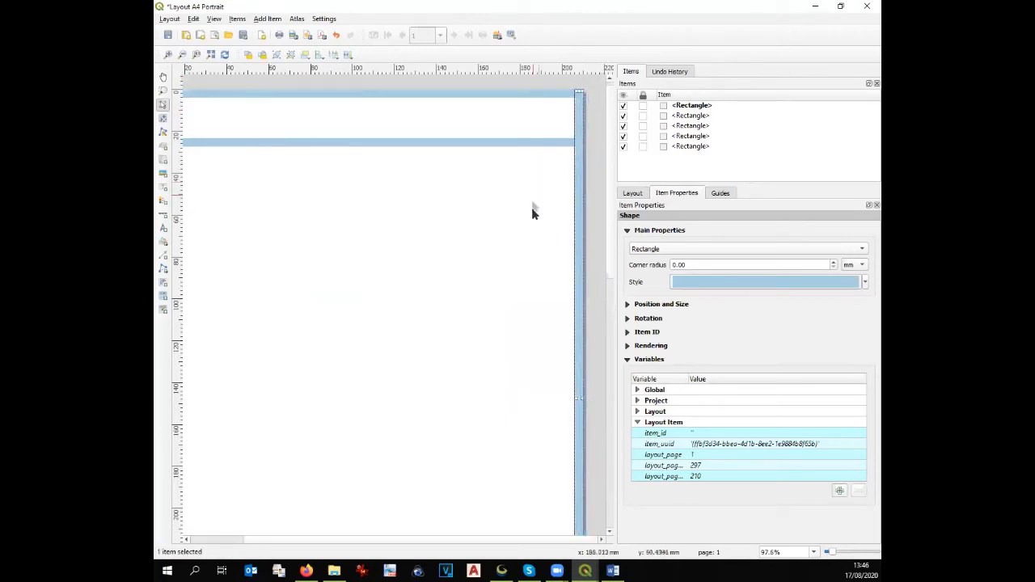
pyautogui.scroll(-1, 532, 206)
pyautogui.click(532, 321)
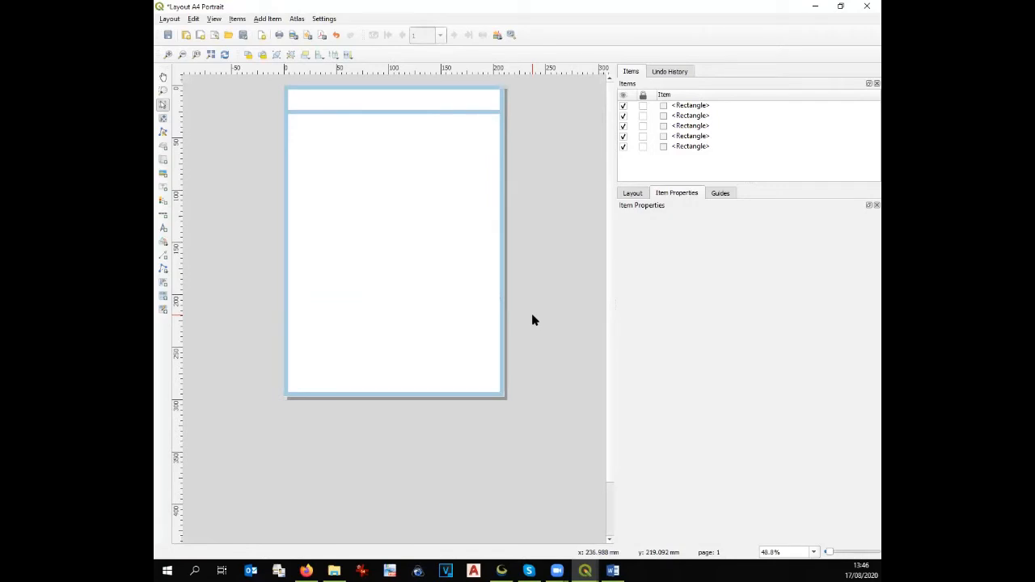
# Step: Move the horizontal band below the header area slightly down the page and lock all five rectangles
pyautogui.click(378, 111)
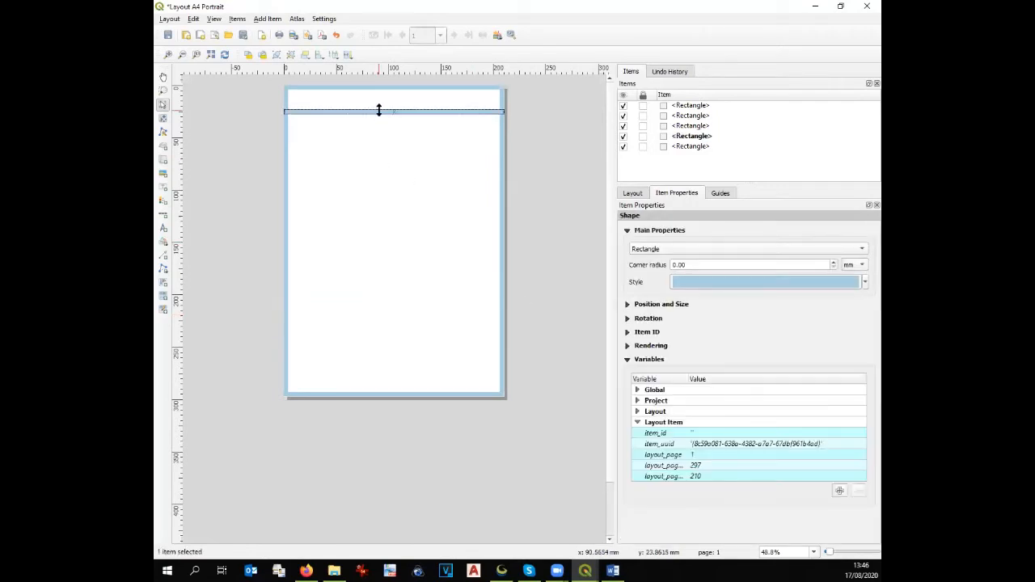
pyautogui.moveTo(379, 111); pyautogui.dragTo(381, 121)
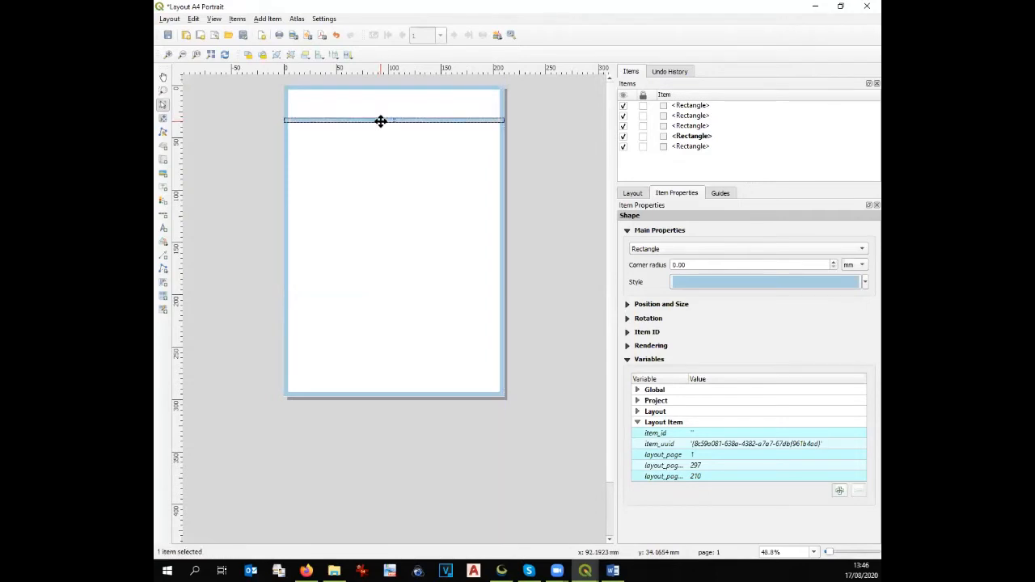
pyautogui.click(643, 136)
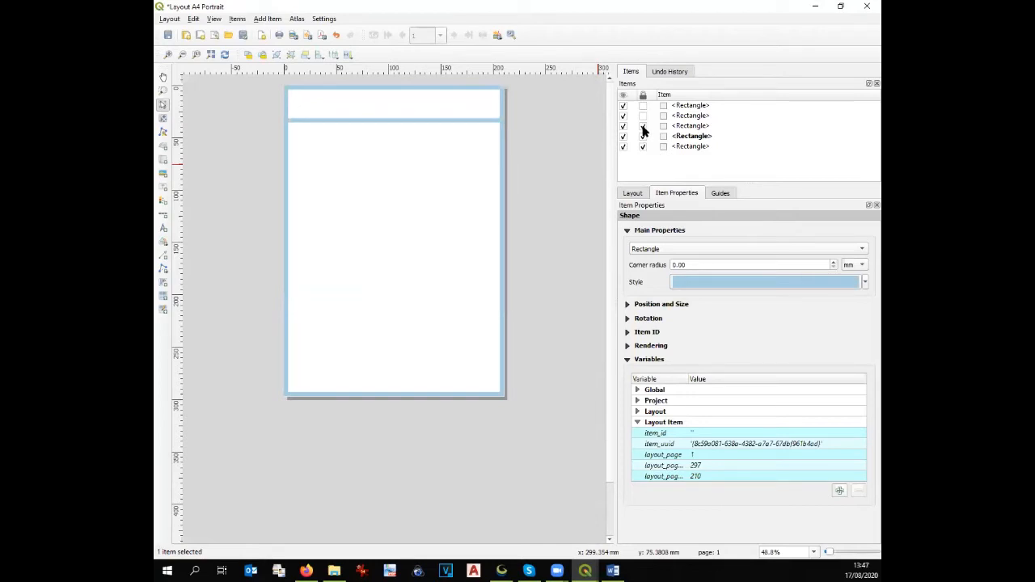
pyautogui.click(643, 105)
# Step: Add a picture at the header's left end and load IYD logo.jpg from the GIS folder into it
pyautogui.click(163, 176)
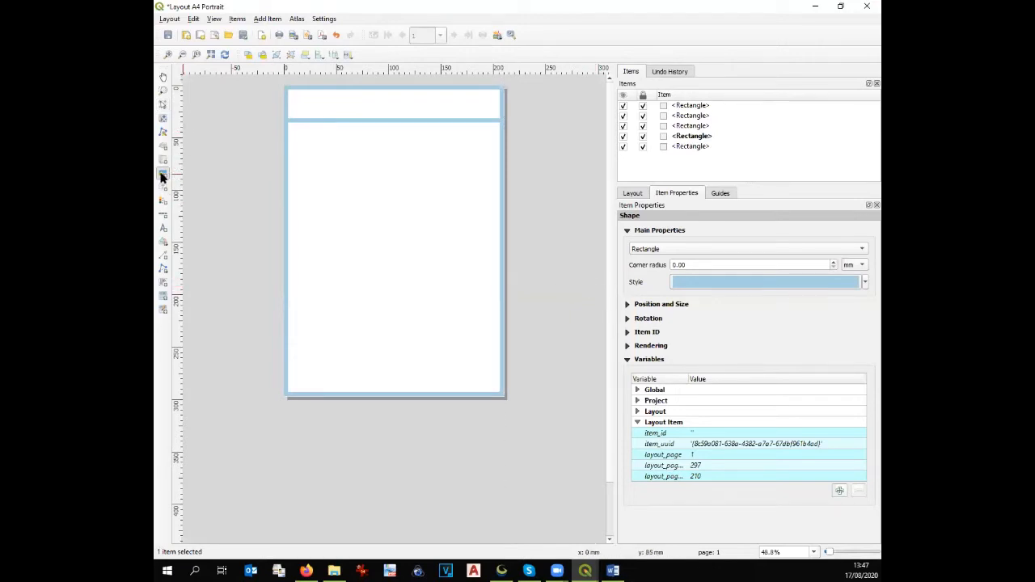
pyautogui.moveTo(289, 88); pyautogui.dragTo(319, 115)
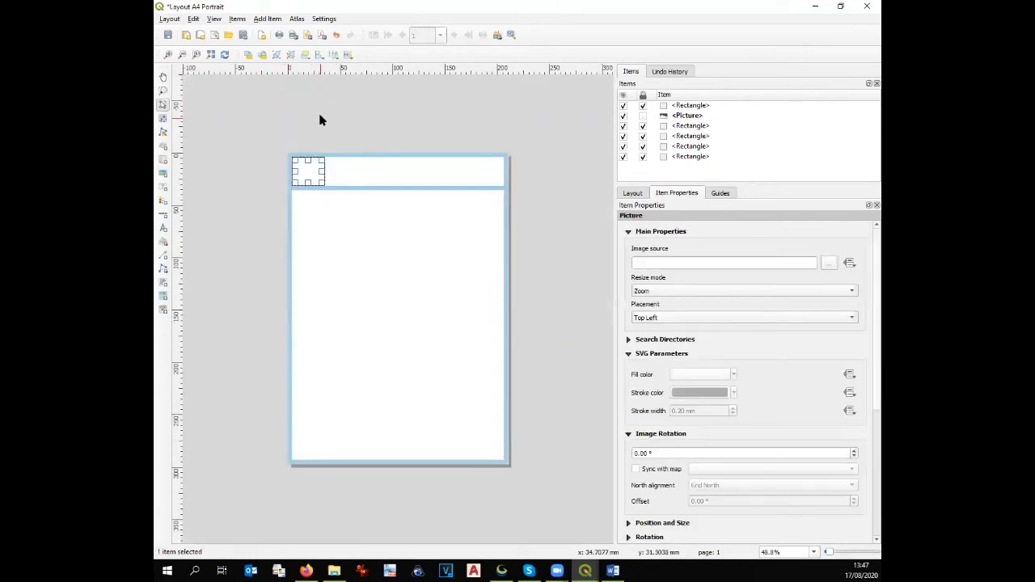
pyautogui.click(829, 264)
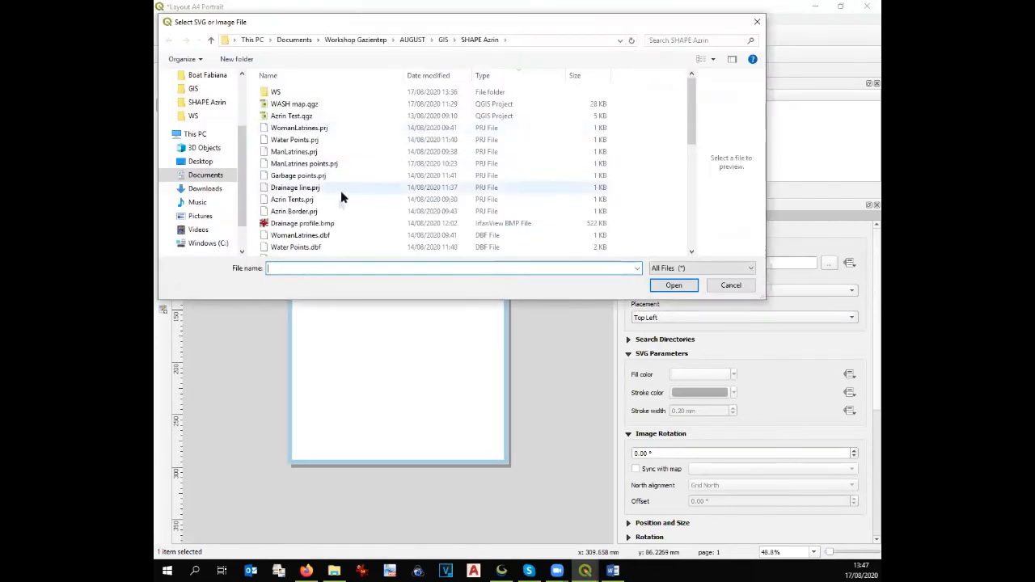
pyautogui.scroll(-8, 337, 211)
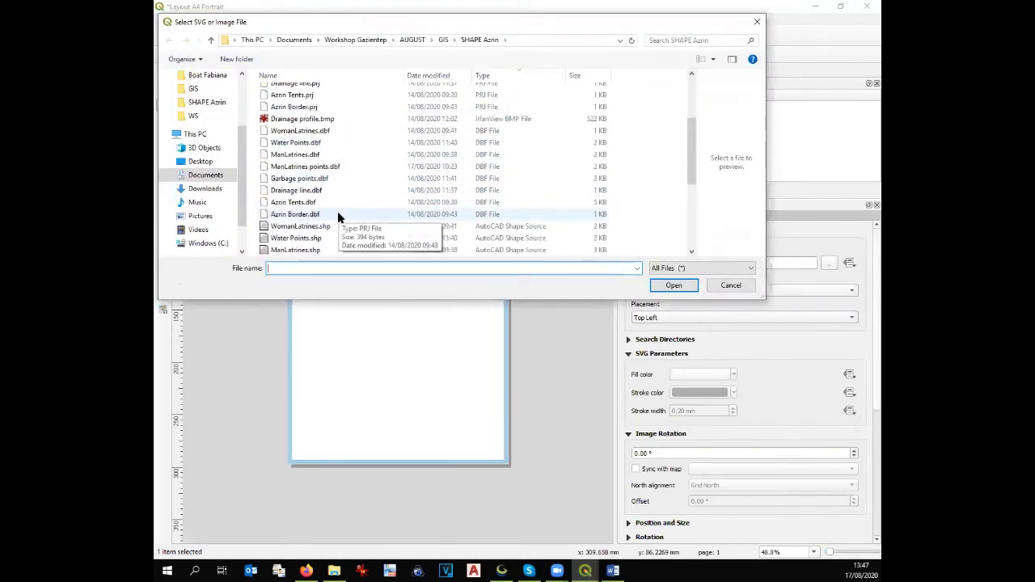
pyautogui.scroll(8, 338, 213)
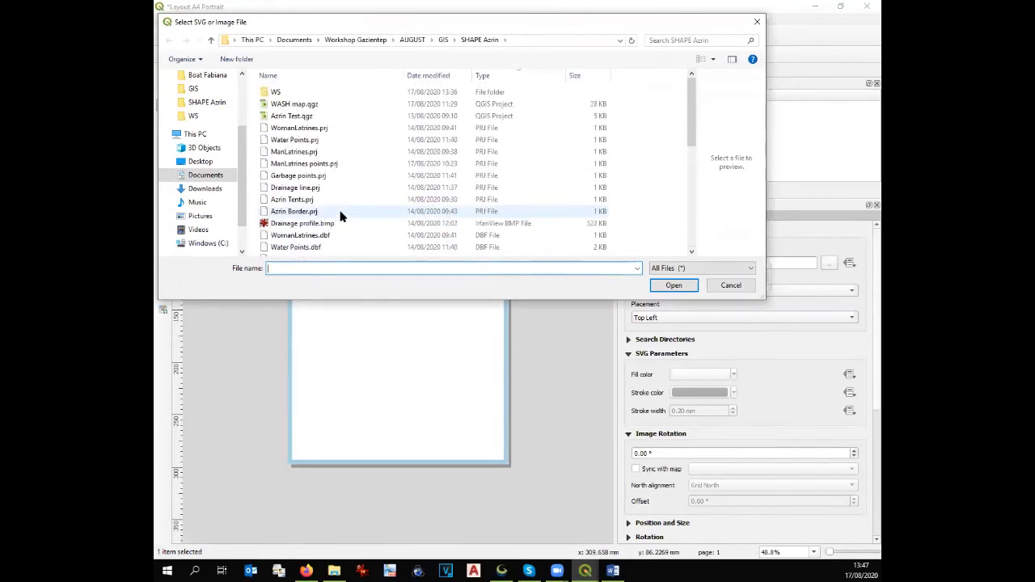
pyautogui.click(442, 40)
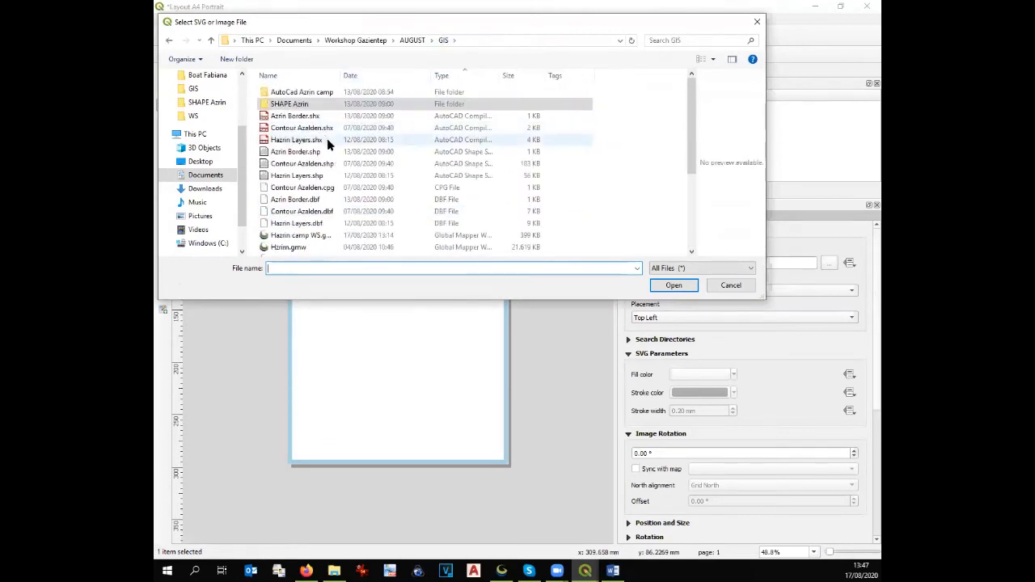
pyautogui.scroll(-2, 326, 139)
pyautogui.click(308, 216)
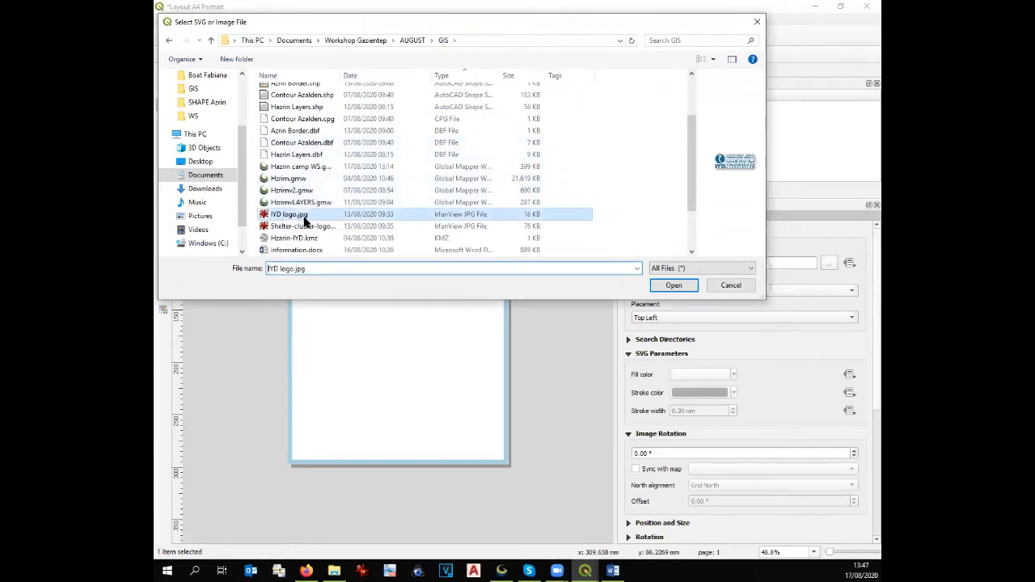
pyautogui.click(684, 285)
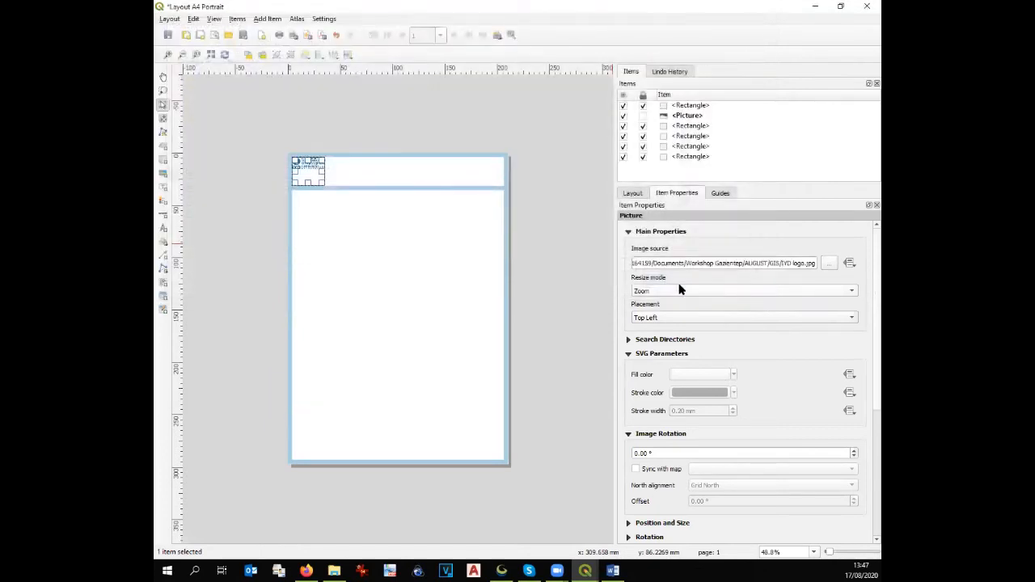
# Step: Resize the IYD logo frame to about 36 by 18 mm and position it inside the header's left end
pyautogui.scroll(1, 278, 144)
pyautogui.scroll(-1, 298, 154)
pyautogui.scroll(1, 343, 173)
pyautogui.moveTo(247, 161); pyautogui.dragTo(266, 132)
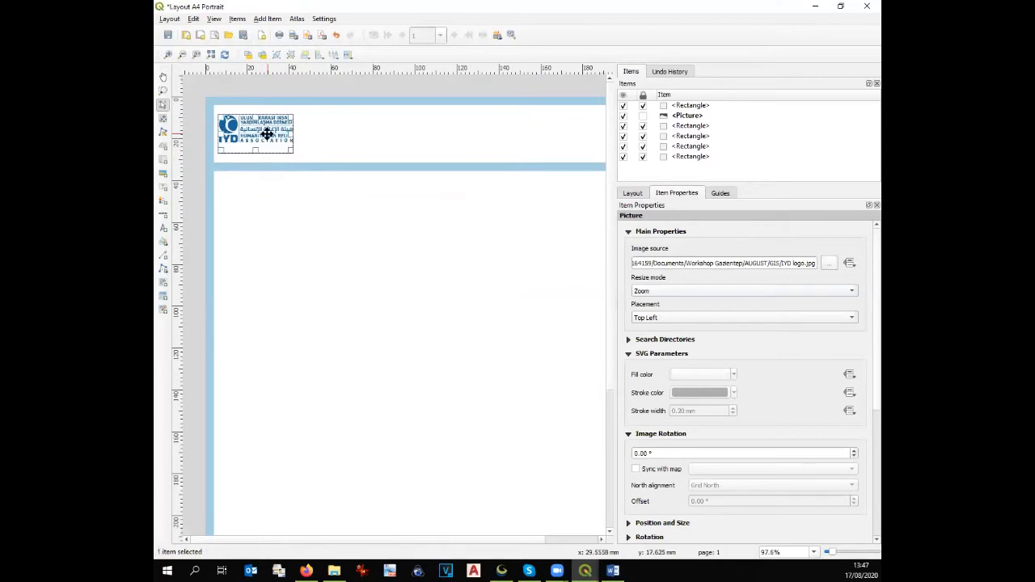
# Step: Add a second picture at the header's right end and load Shelter-cluster-logo.jpg from the GIS folder
pyautogui.scroll(-1, 320, 135)
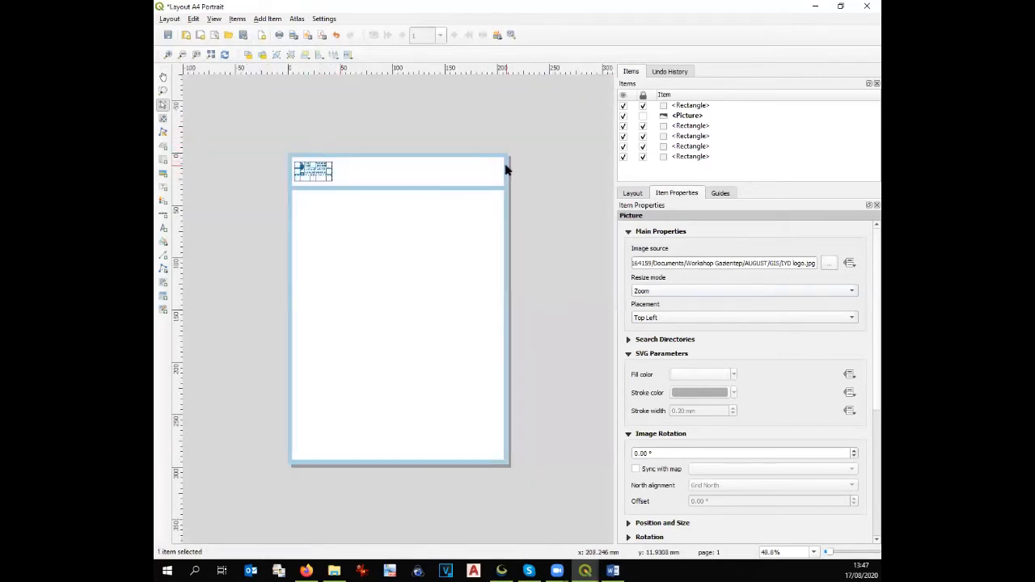
pyautogui.scroll(1, 506, 167)
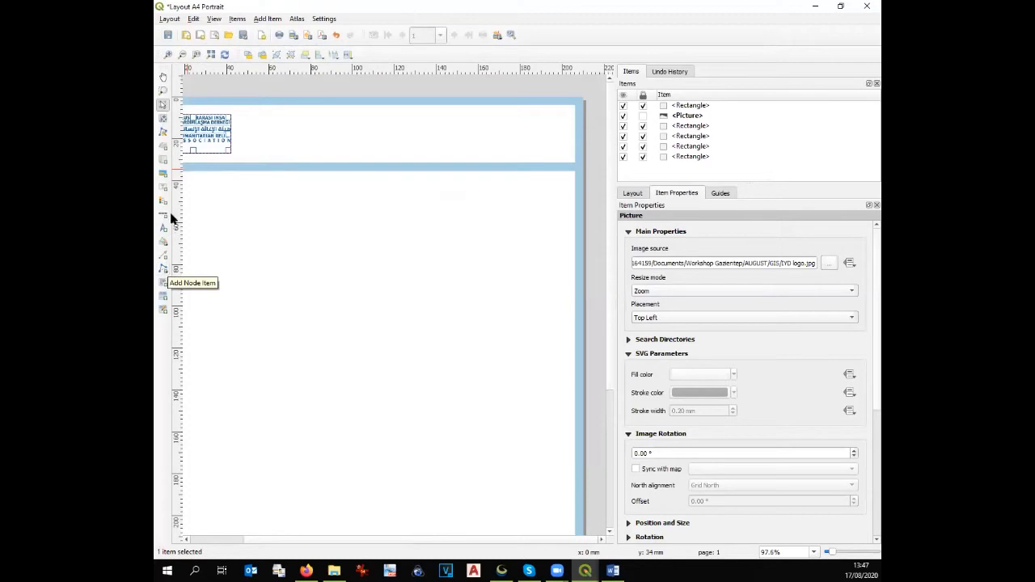
pyautogui.click(164, 174)
pyautogui.moveTo(536, 108); pyautogui.dragTo(568, 139)
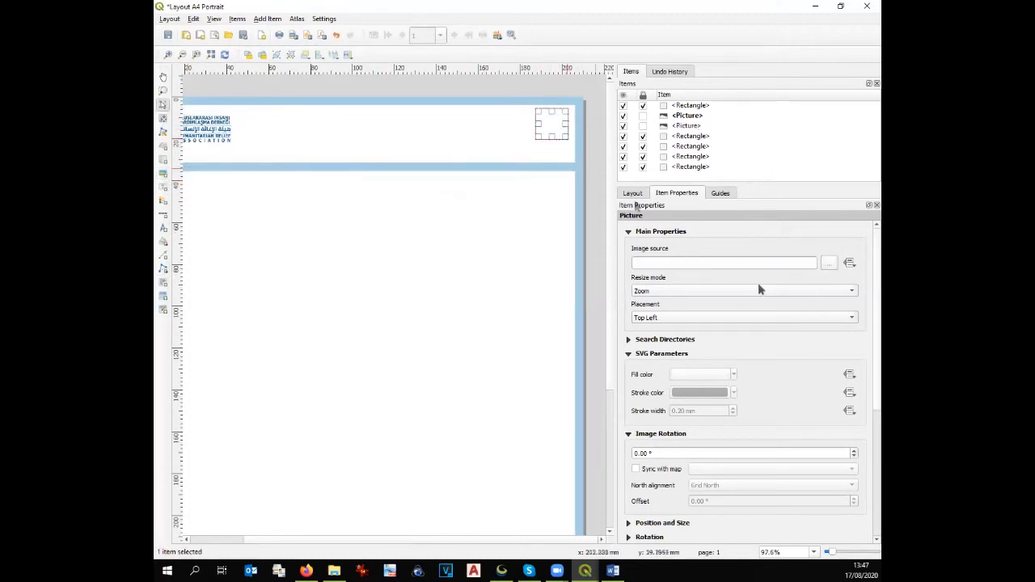
pyautogui.click(833, 264)
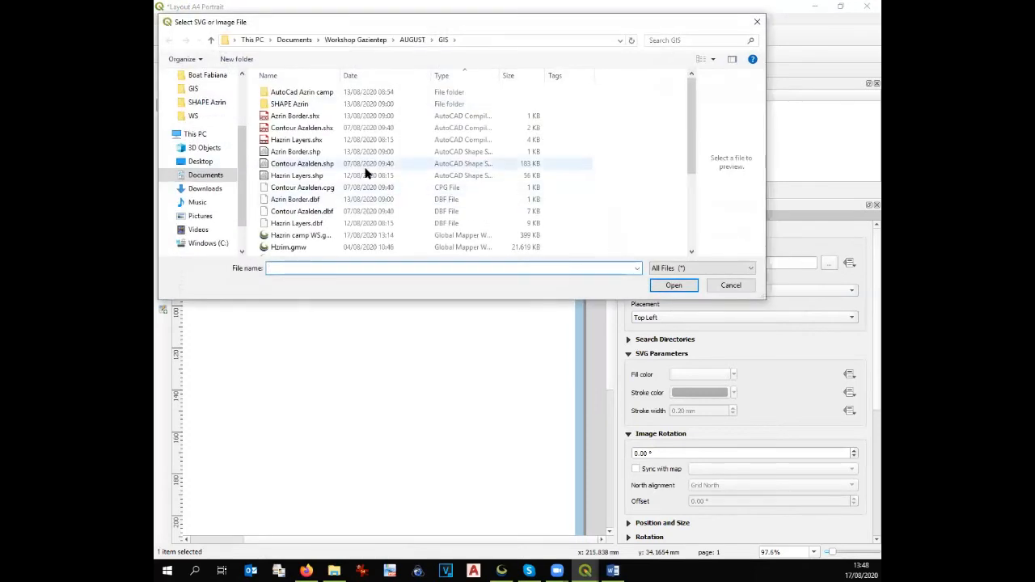
pyautogui.scroll(-3, 367, 174)
pyautogui.scroll(-1, 366, 174)
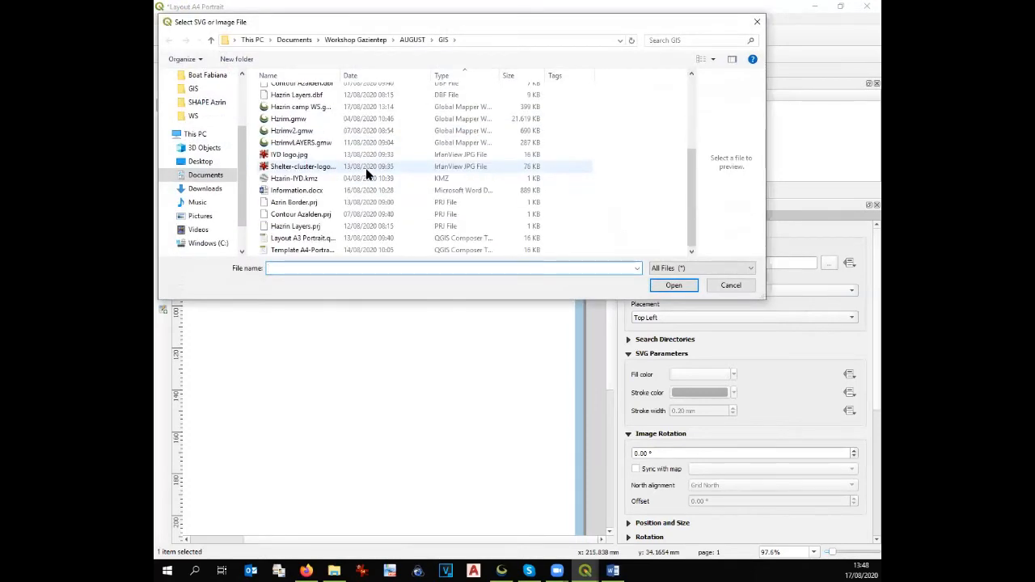
pyautogui.click(293, 167)
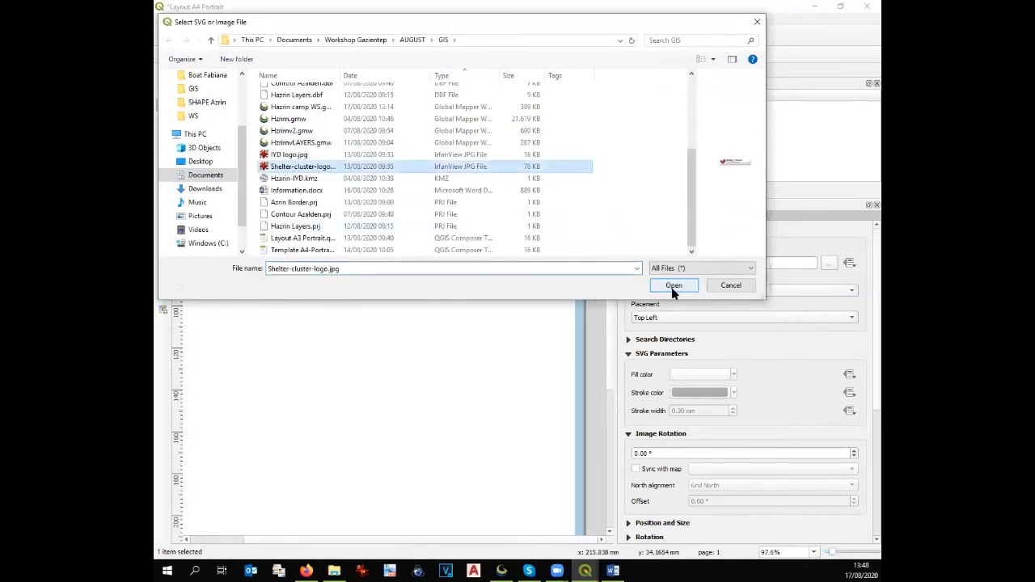
pyautogui.click(673, 287)
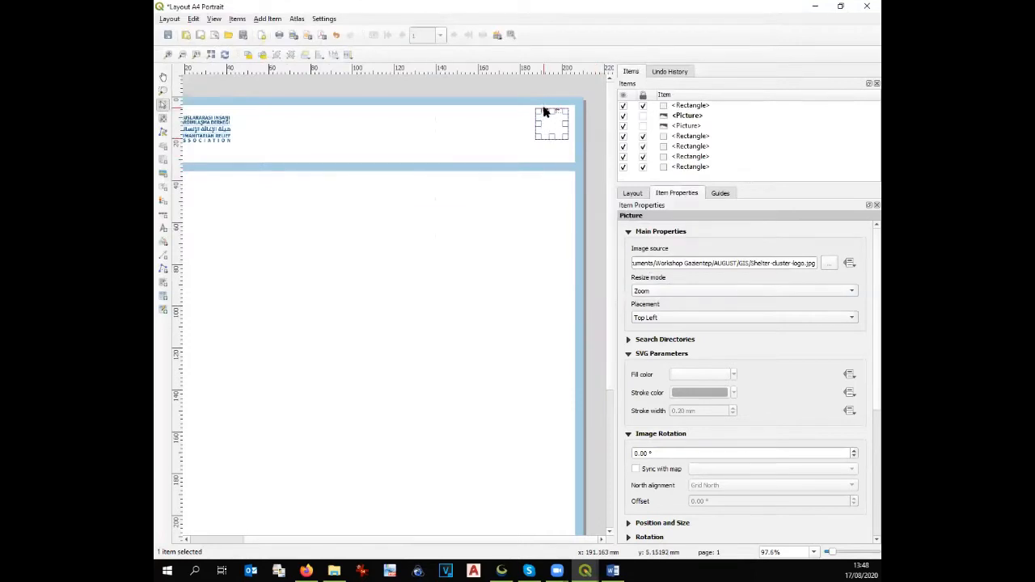
# Step: Make the Shelter Cluster logo frame wider and shallower, and place it mid-height against the header's right border
pyautogui.scroll(2, 544, 111)
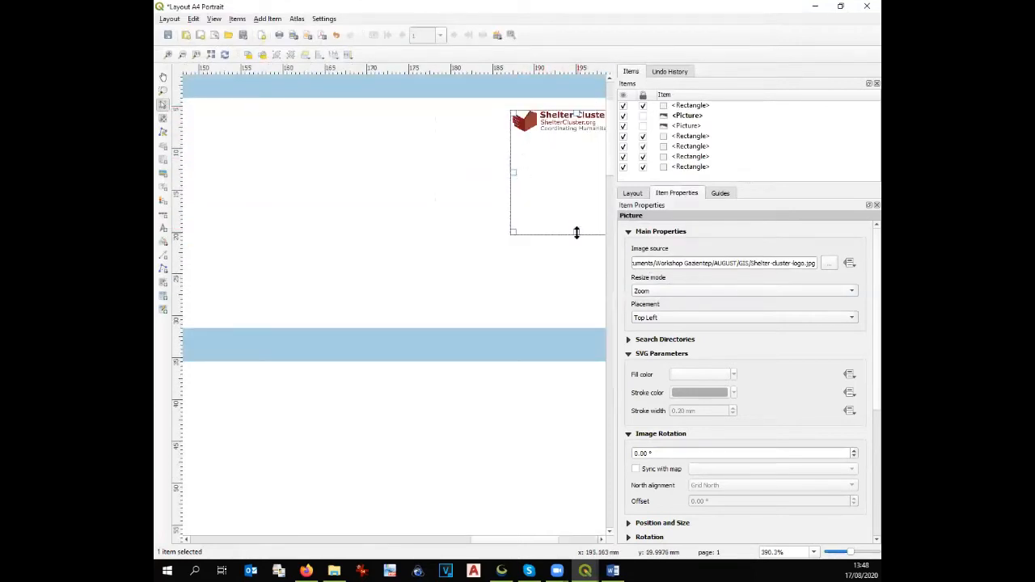
pyautogui.moveTo(577, 233); pyautogui.dragTo(402, 187)
pyautogui.scroll(-1, 466, 233)
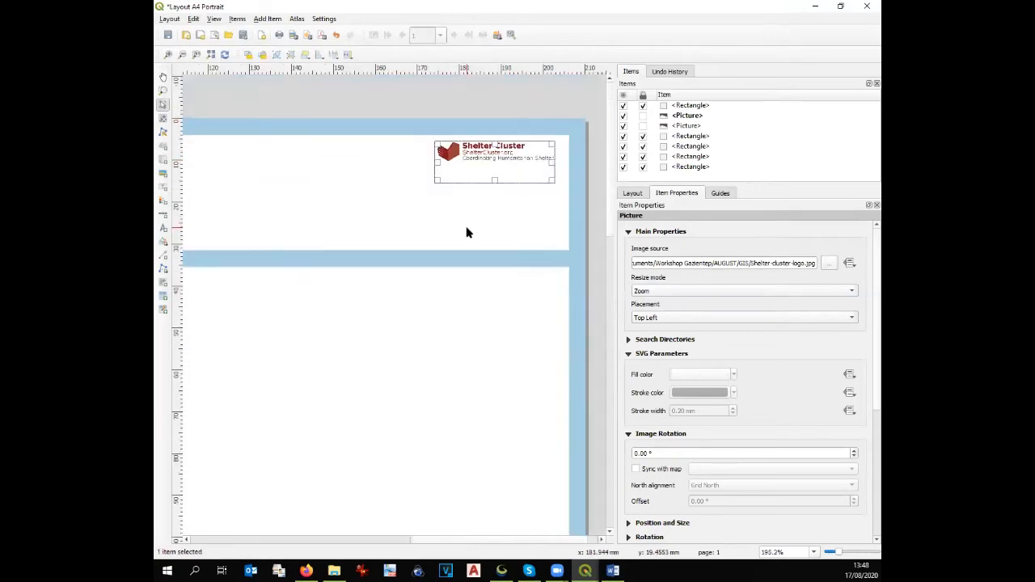
pyautogui.scroll(-1, 466, 233)
pyautogui.moveTo(513, 121)
pyautogui.mouseDown()
pyautogui.moveTo(463, 155)
pyautogui.moveTo(509, 121)
pyautogui.moveTo(516, 134)
pyautogui.mouseUp()
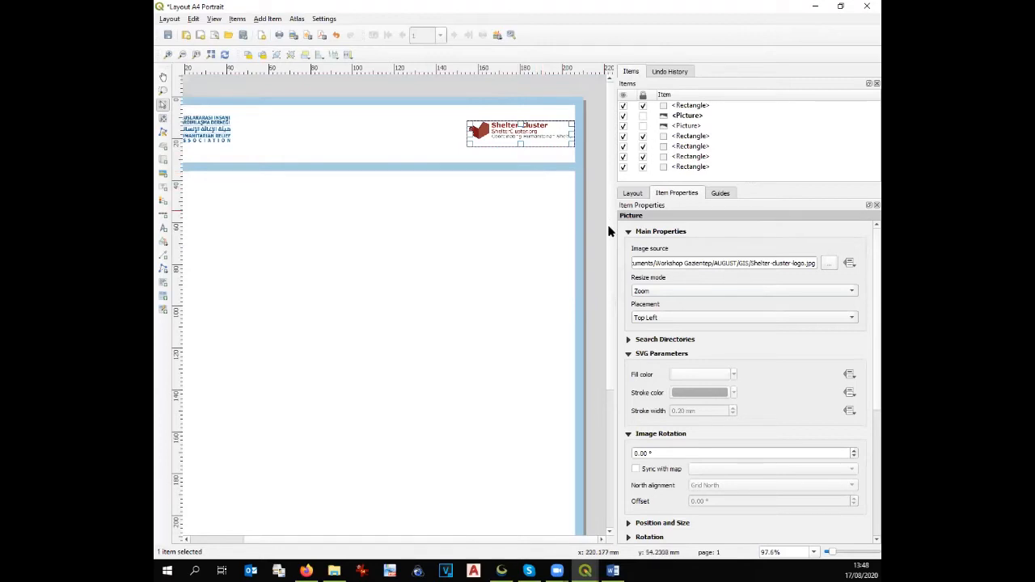
# Step: Widen the layout canvas area and narrow the Shelter Cluster logo frame slightly from its left side
pyautogui.scroll(-2, 537, 192)
pyautogui.scroll(-1, 559, 291)
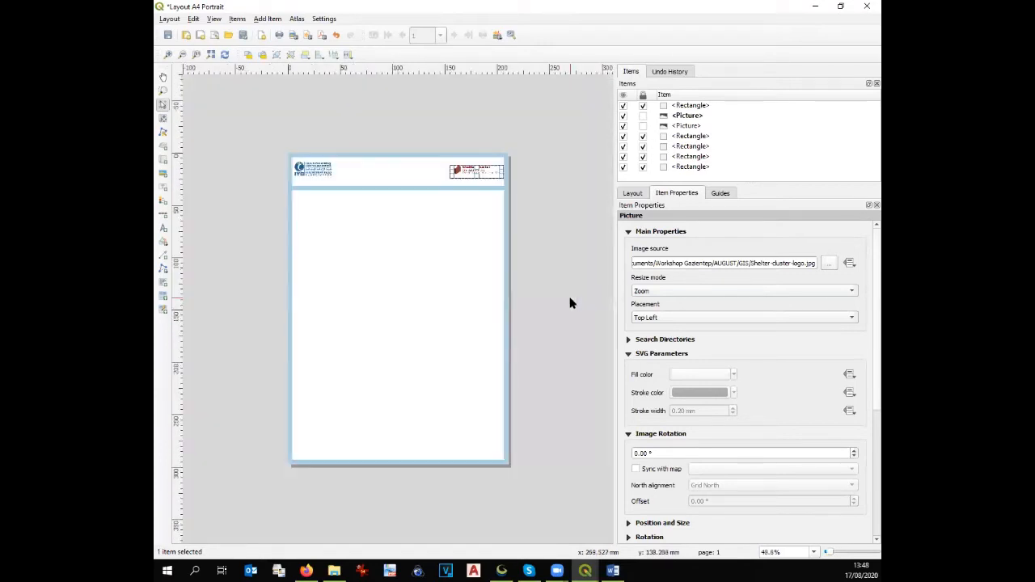
pyautogui.moveTo(614, 255); pyautogui.dragTo(735, 278)
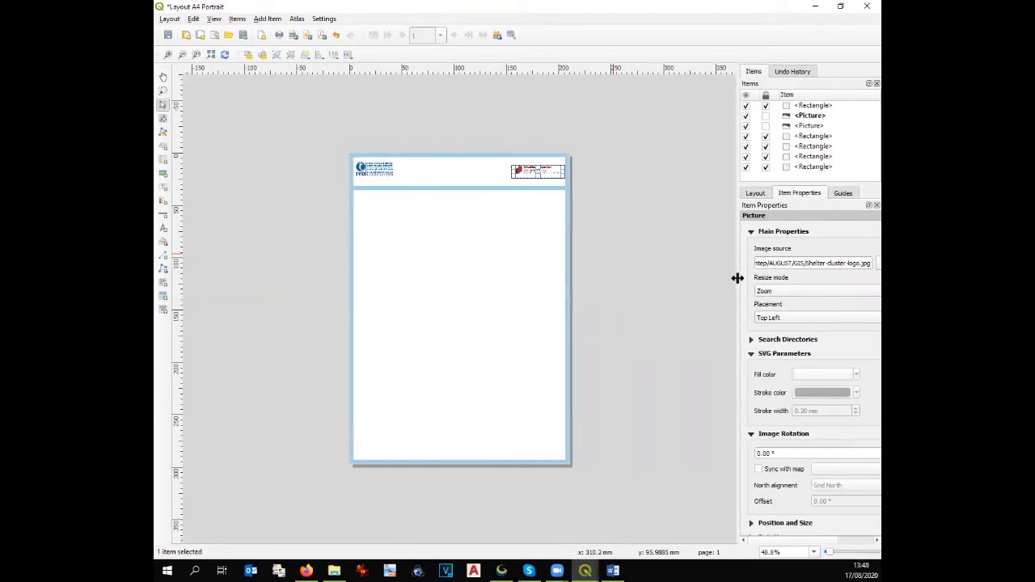
pyautogui.scroll(1, 467, 154)
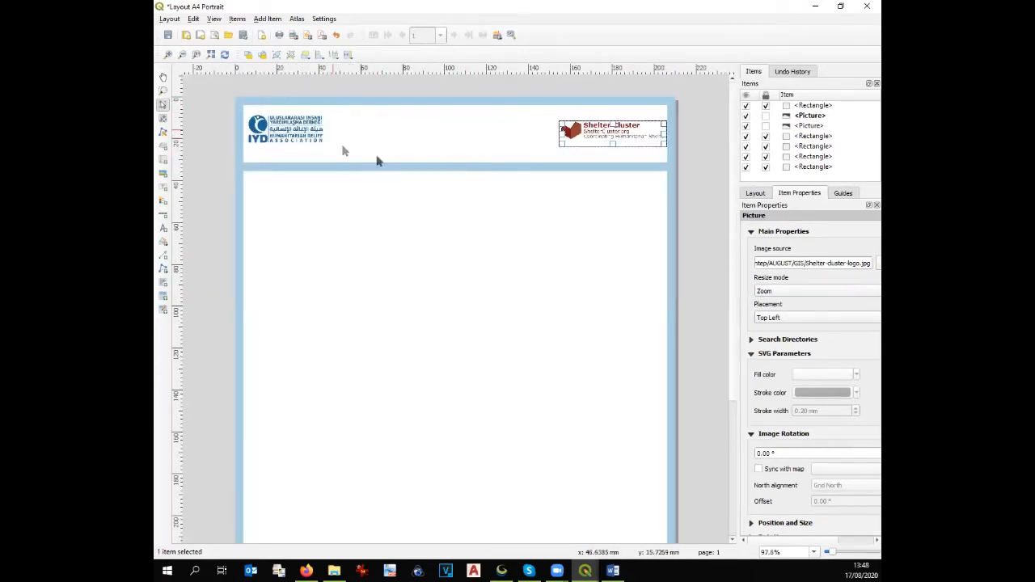
pyautogui.moveTo(559, 134); pyautogui.dragTo(564, 134)
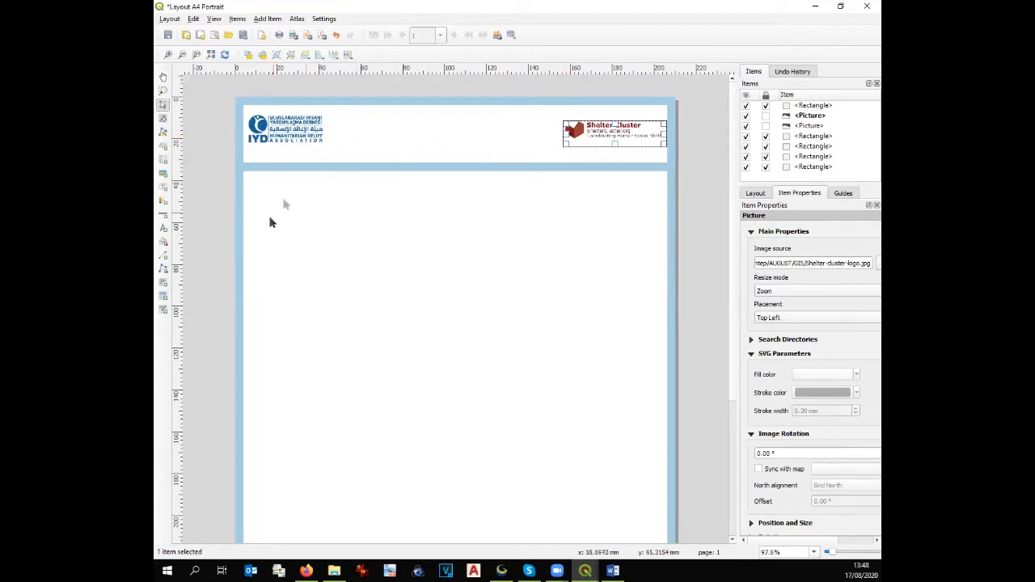
# Step: Add a label filling the header space between the two logos, with the text TITLE
pyautogui.click(164, 188)
pyautogui.moveTo(326, 106)
pyautogui.mouseDown()
pyautogui.moveTo(402, 156)
pyautogui.moveTo(559, 161)
pyautogui.mouseUp()
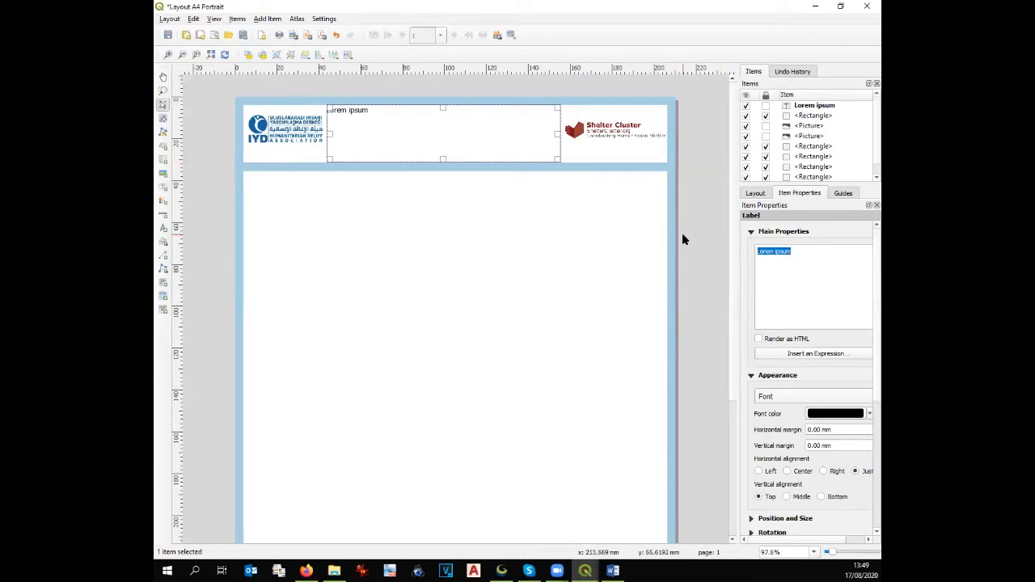
pyautogui.write('TITLE')
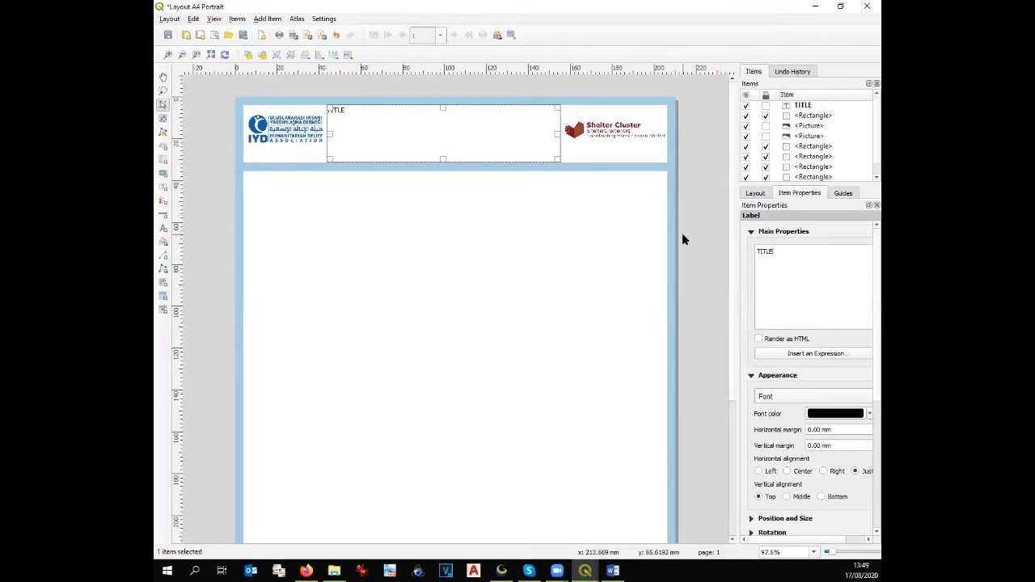
# Step: Set the TITLE label's font size to 16 and align it to the center horizontally and middle vertically
pyautogui.click(791, 396)
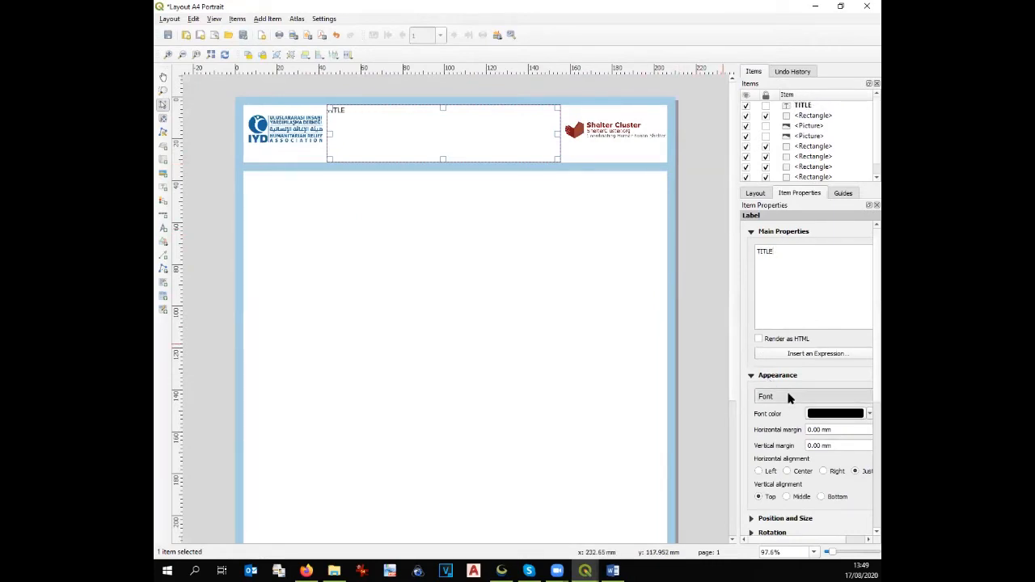
pyautogui.click(626, 278)
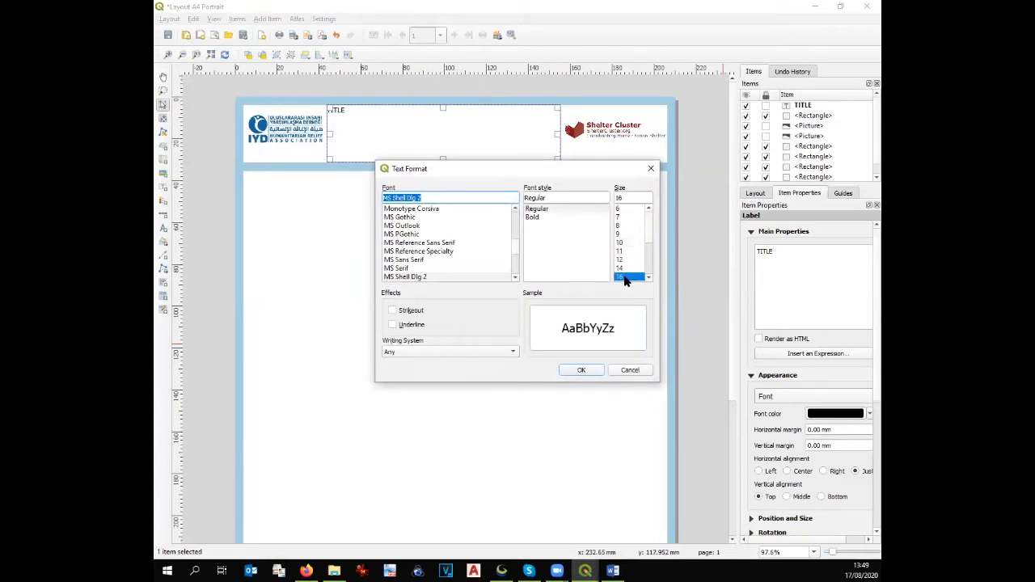
pyautogui.click(582, 371)
pyautogui.hotkey('ctrl', '-')
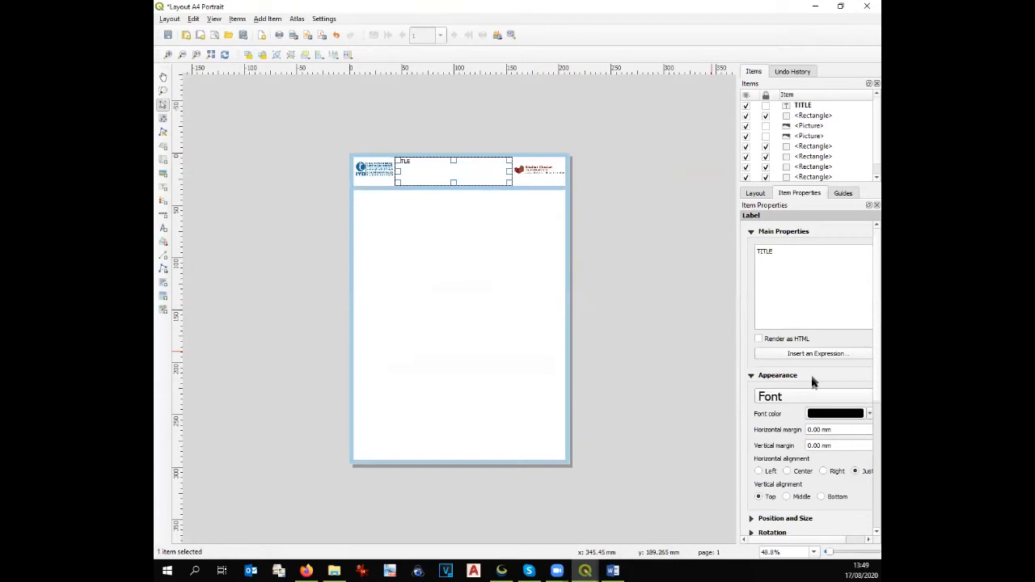
pyautogui.click(788, 471)
pyautogui.click(787, 497)
# Step: Lock both logo pictures and select the TITLE label
pyautogui.click(380, 171)
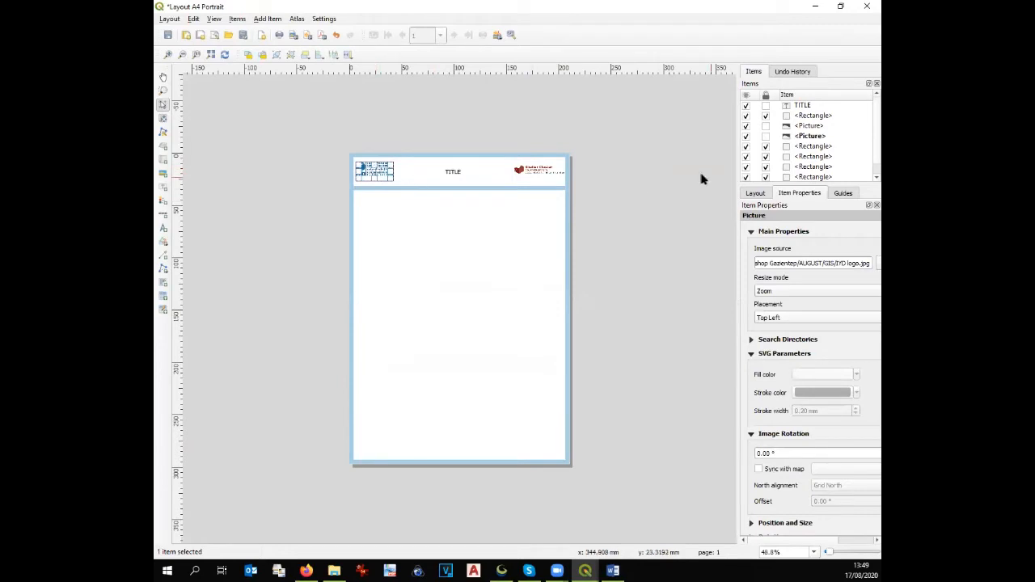
pyautogui.click(766, 137)
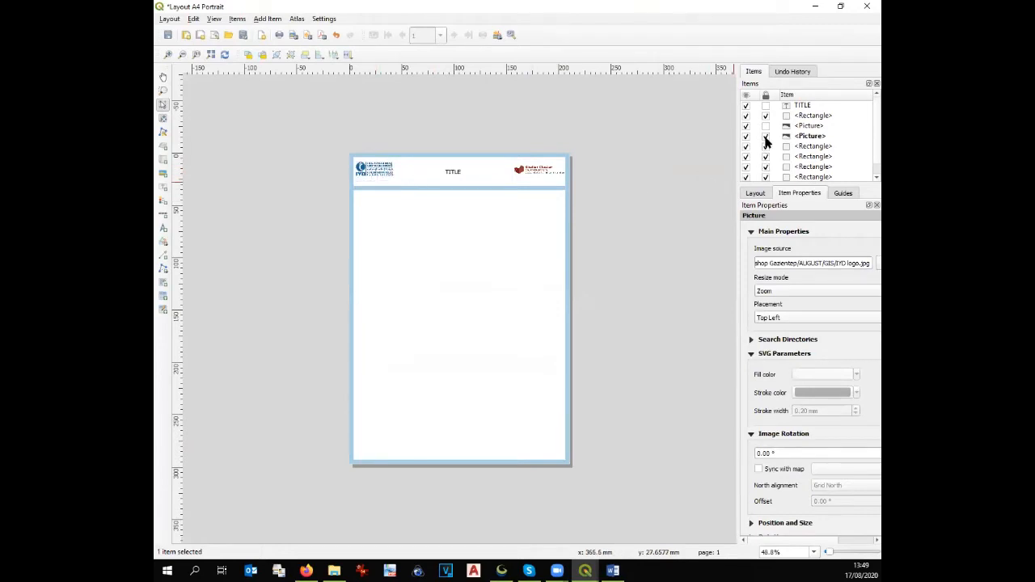
pyautogui.click(537, 171)
pyautogui.click(766, 126)
pyautogui.click(807, 107)
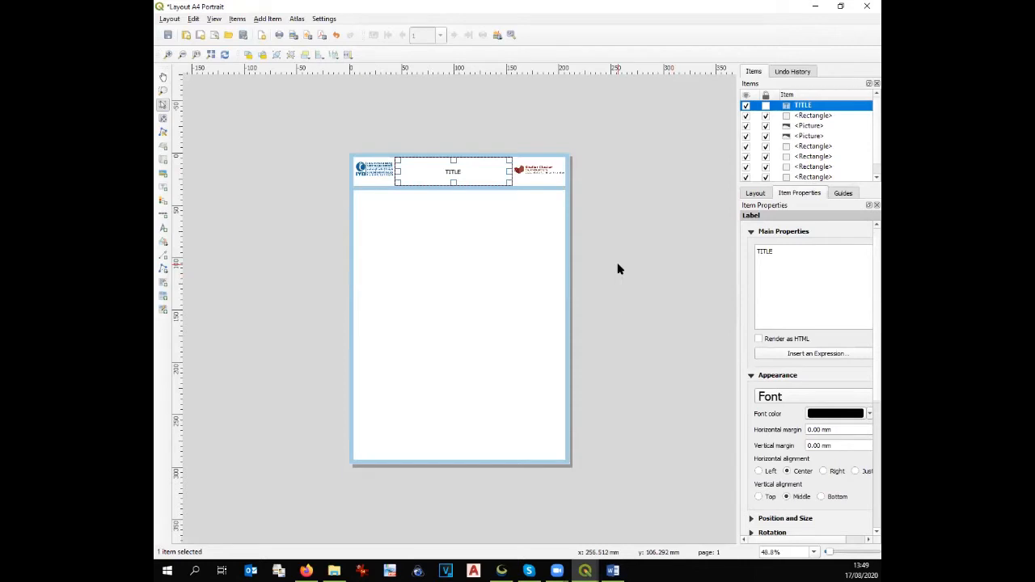
# Step: Save the layout as a template named Template A4-portrait in the GIS folder and close the layout window
pyautogui.click(243, 37)
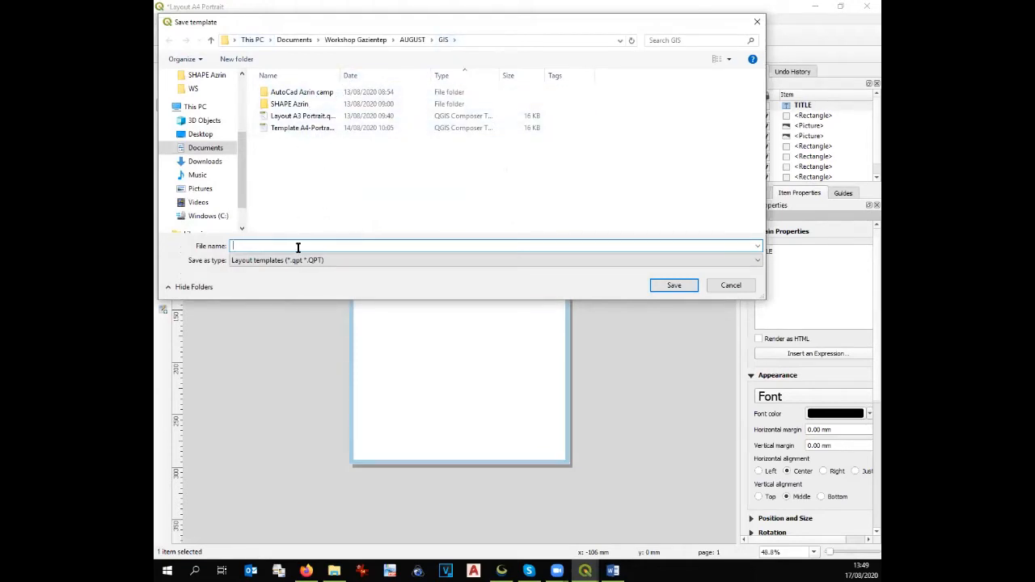
pyautogui.write('Template A4-')
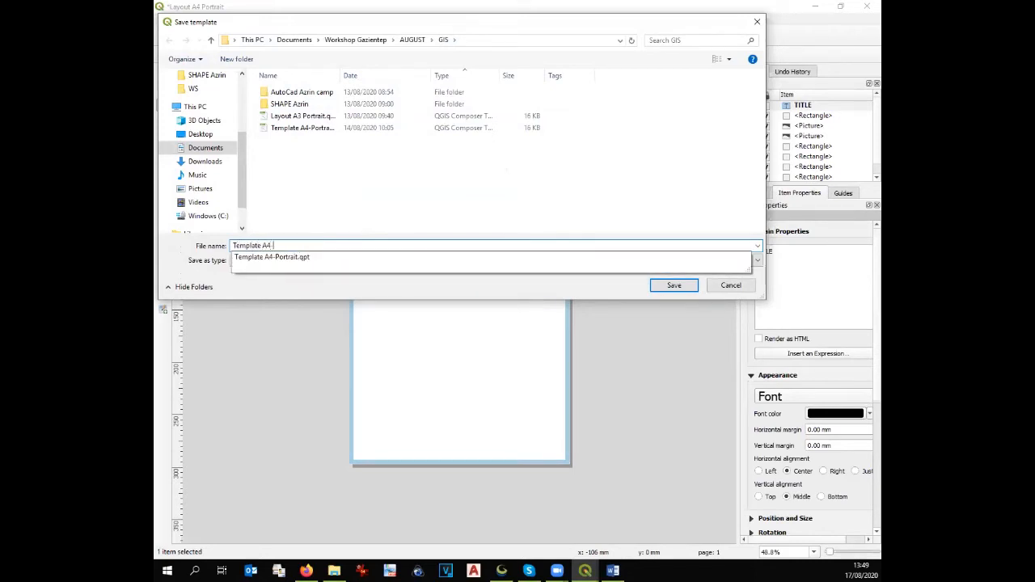
pyautogui.write('portrait')
pyautogui.press('Return')
pyautogui.click(550, 287)
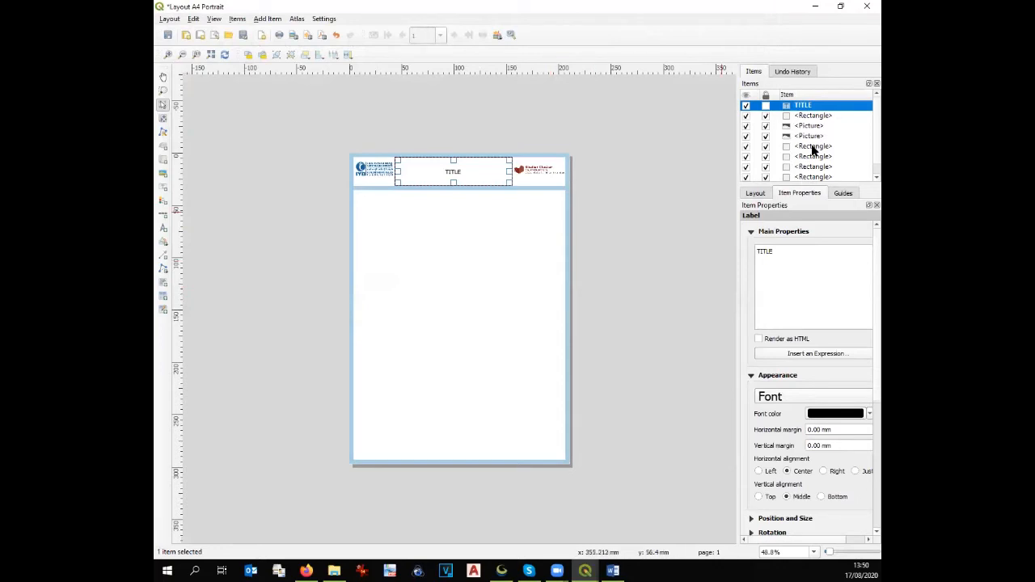
pyautogui.click(866, 8)
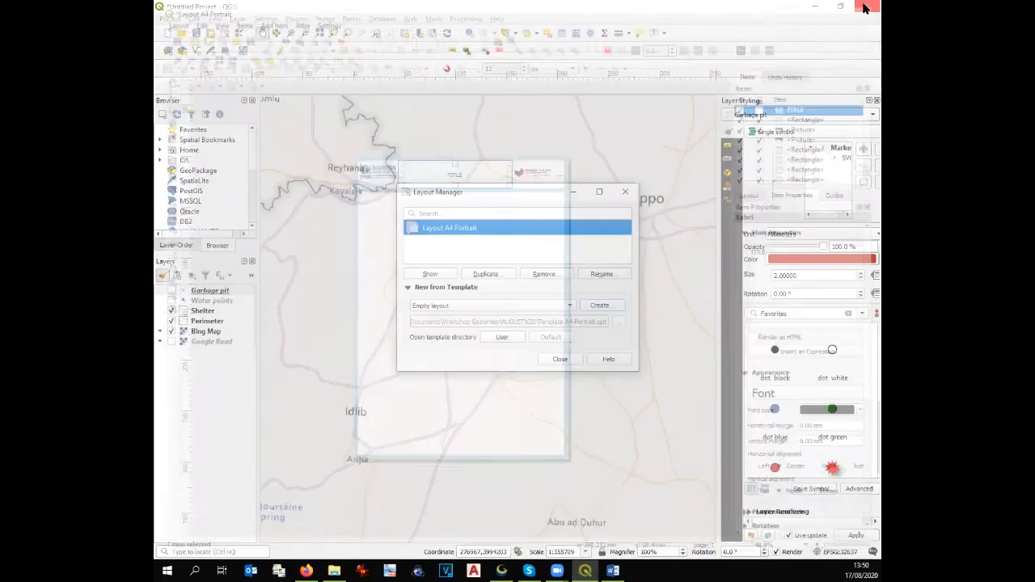
# Step: In the Layout Manager, choose a specific template as the basis for a new layout and load Template A4-Portrait.qpt from the GIS folder
pyautogui.click(560, 359)
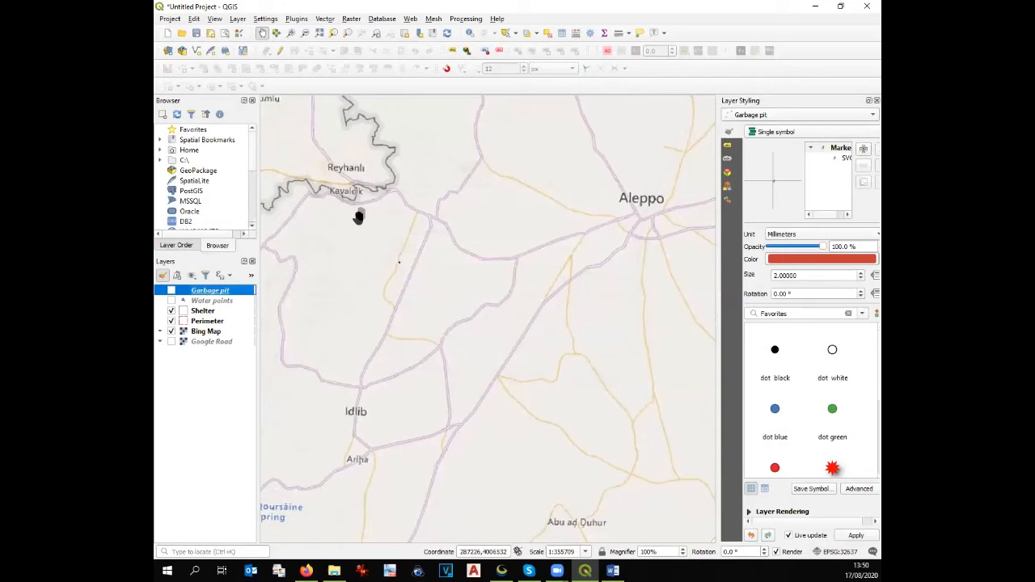
pyautogui.click(224, 36)
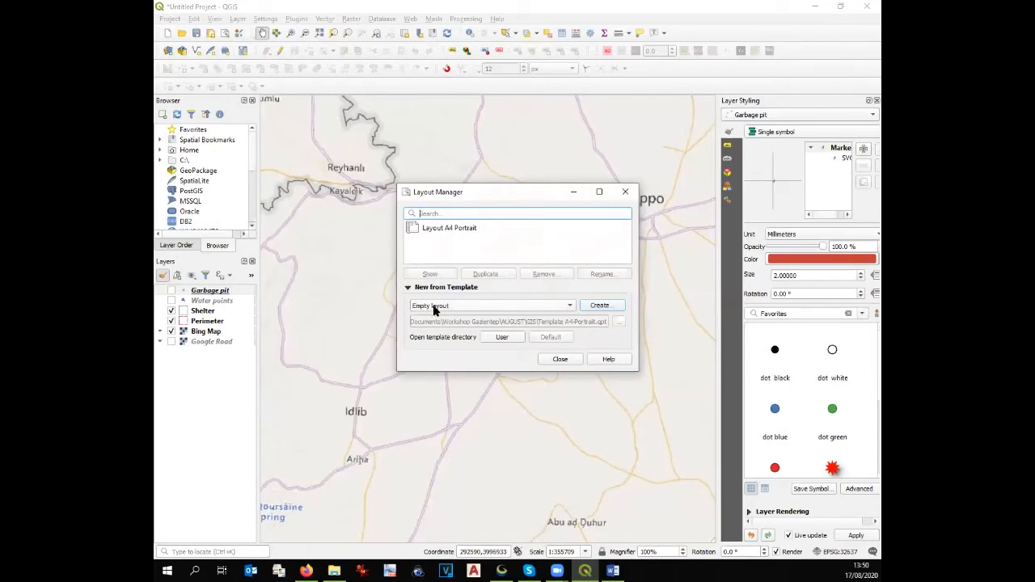
pyautogui.click(499, 310)
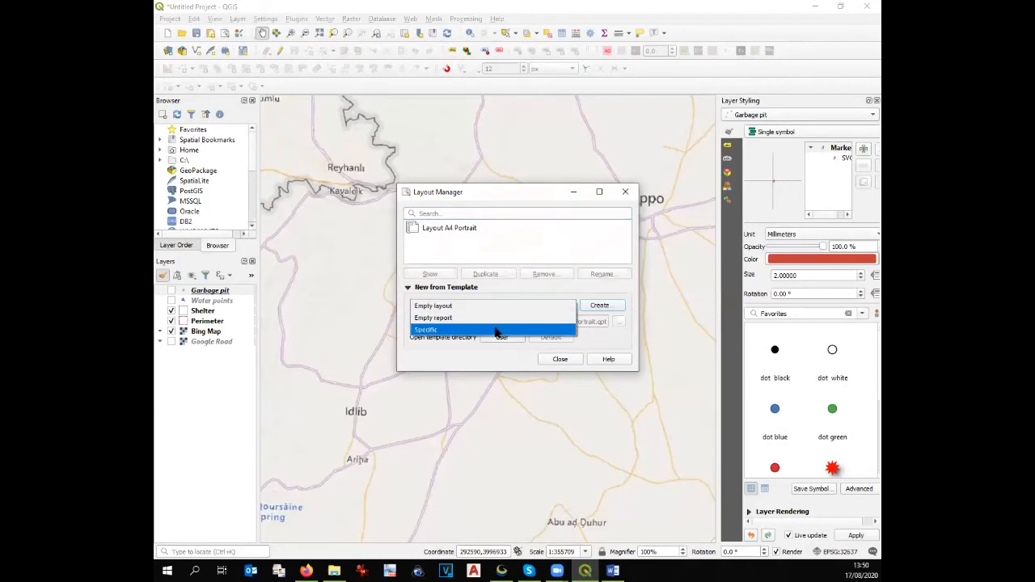
pyautogui.click(496, 330)
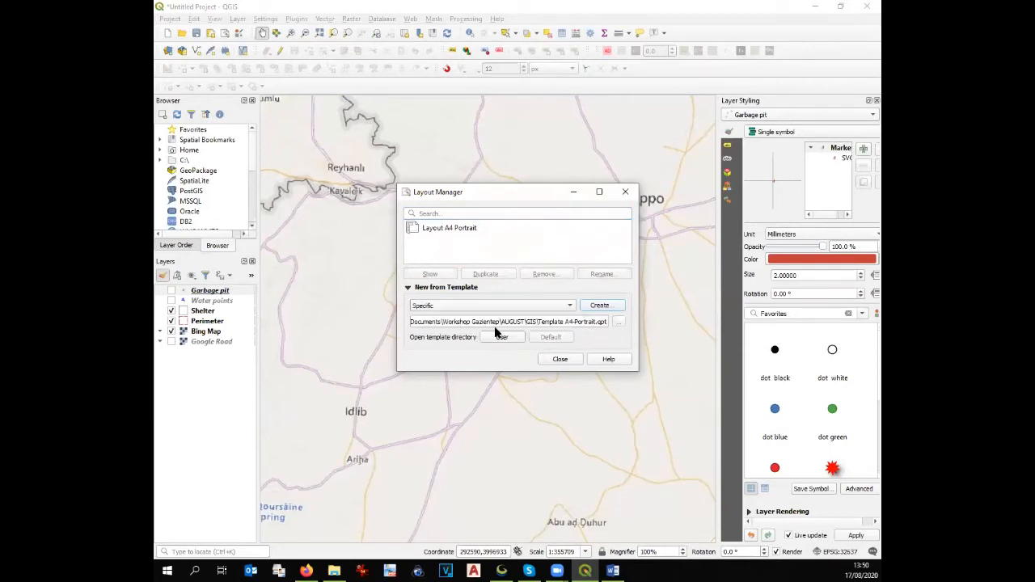
pyautogui.click(619, 322)
pyautogui.click(423, 319)
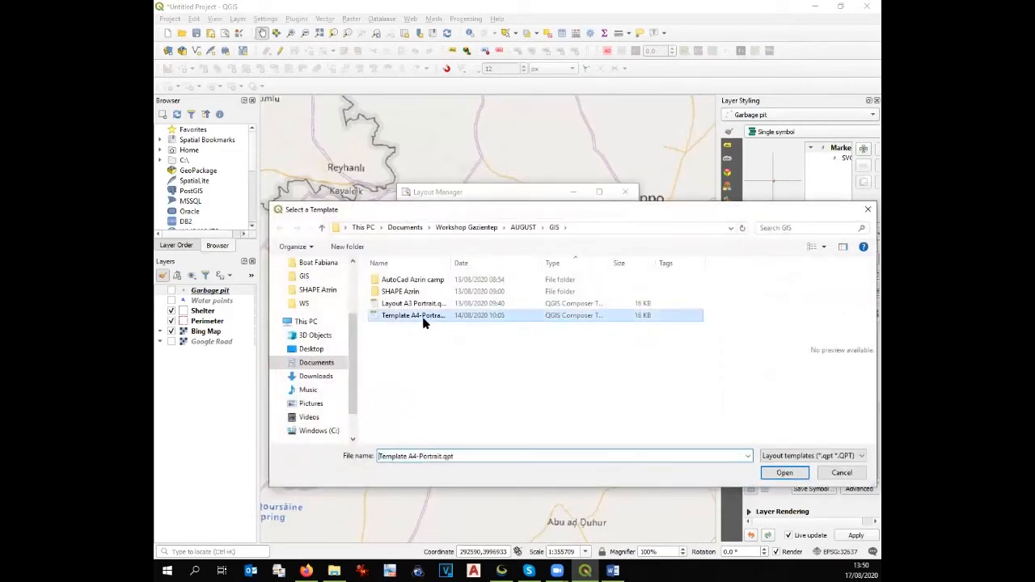
pyautogui.click(785, 475)
# Step: Create a print layout titled Hazrim Overview from the chosen template and open it in a maximized window
pyautogui.click(600, 305)
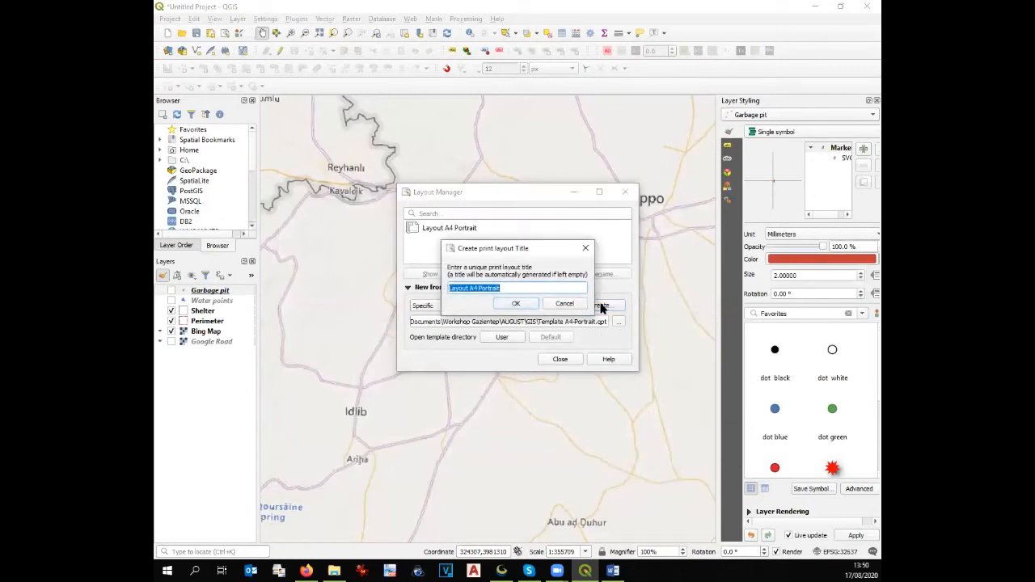
pyautogui.write('H')
pyautogui.write('azrim Overview')
pyautogui.press('Return')
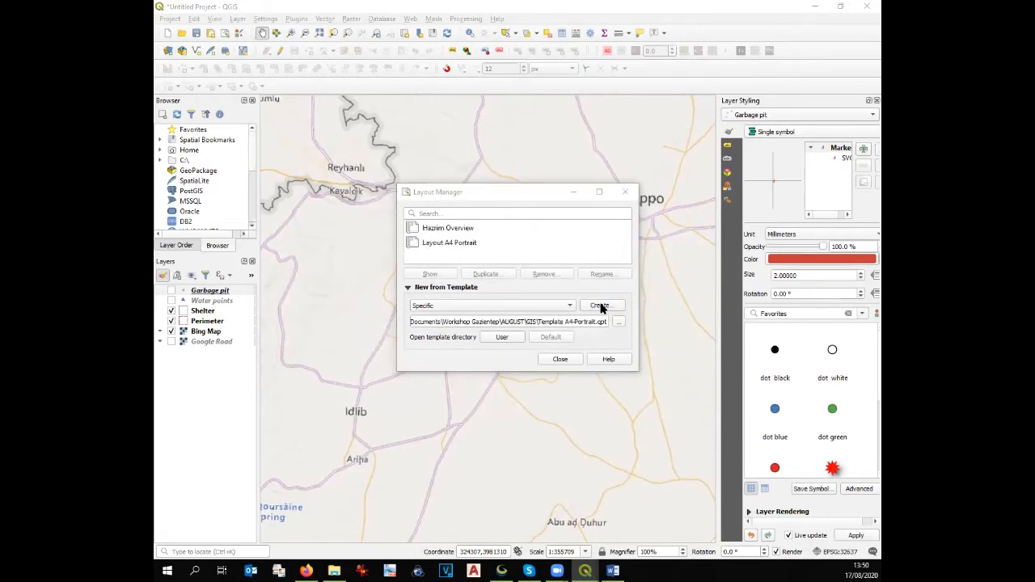
pyautogui.click(458, 230)
pyautogui.click(435, 274)
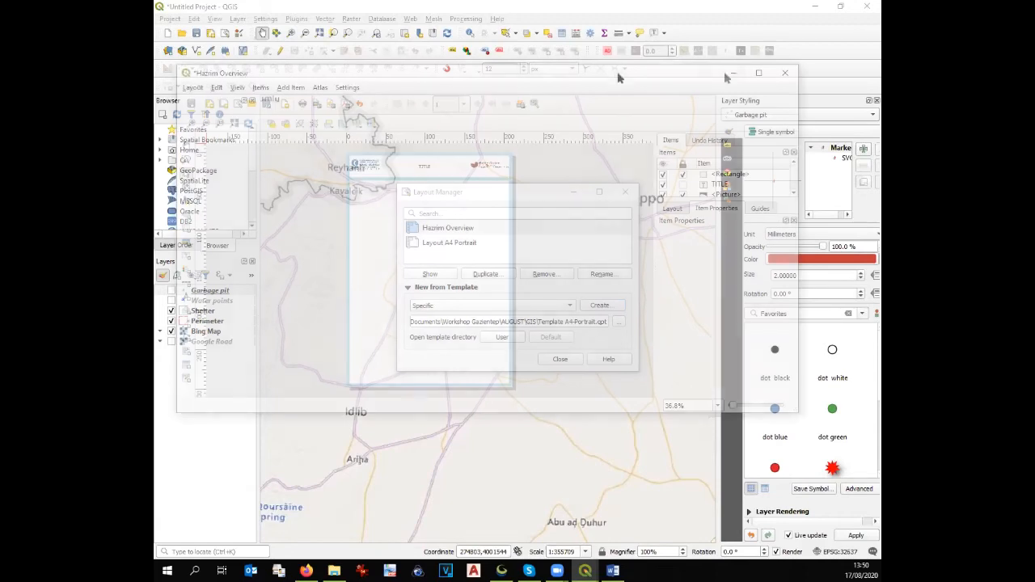
pyautogui.click(756, 74)
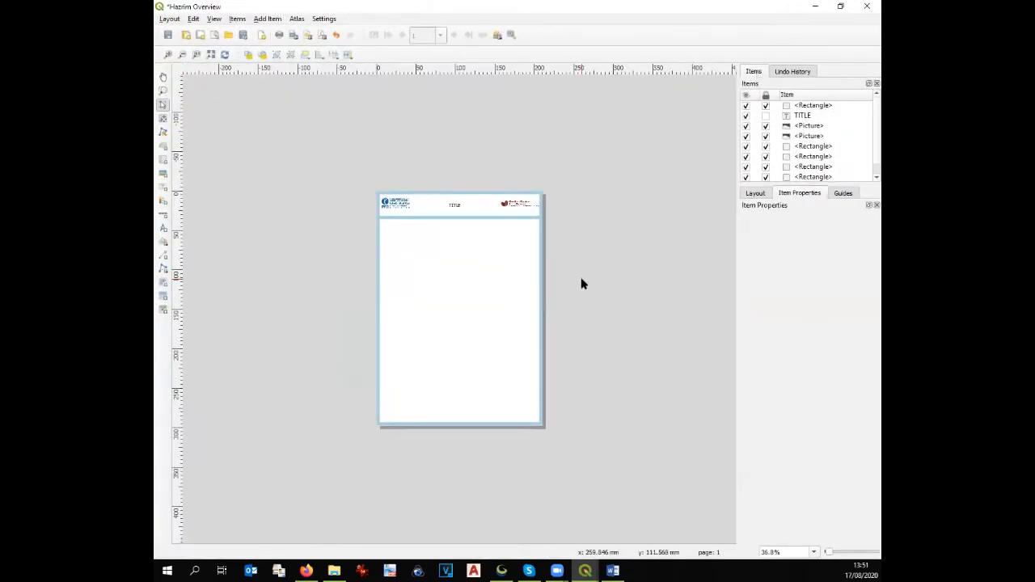
pyautogui.scroll(1, 495, 311)
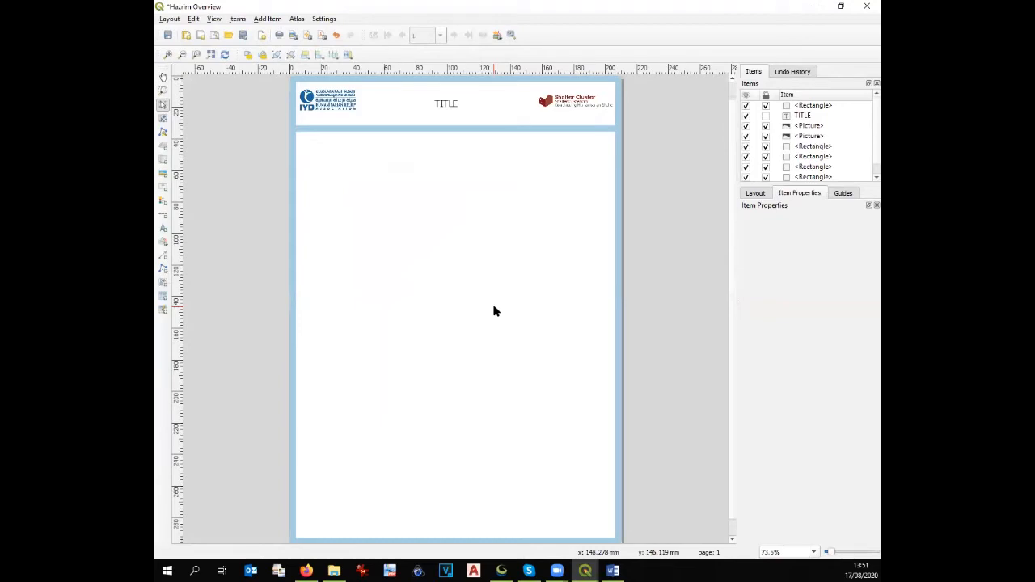
pyautogui.scroll(-1, 495, 312)
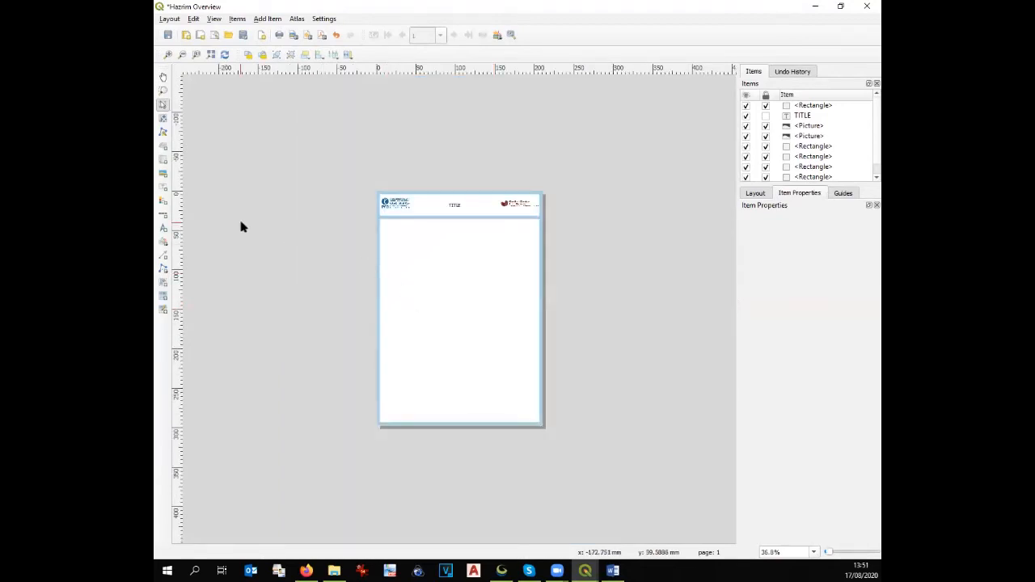
# Step: Close the Layout Manager, select the Bing Map layer in the main project, and return to the Hazrim Overview layout
pyautogui.click(584, 571)
pyautogui.click(552, 534)
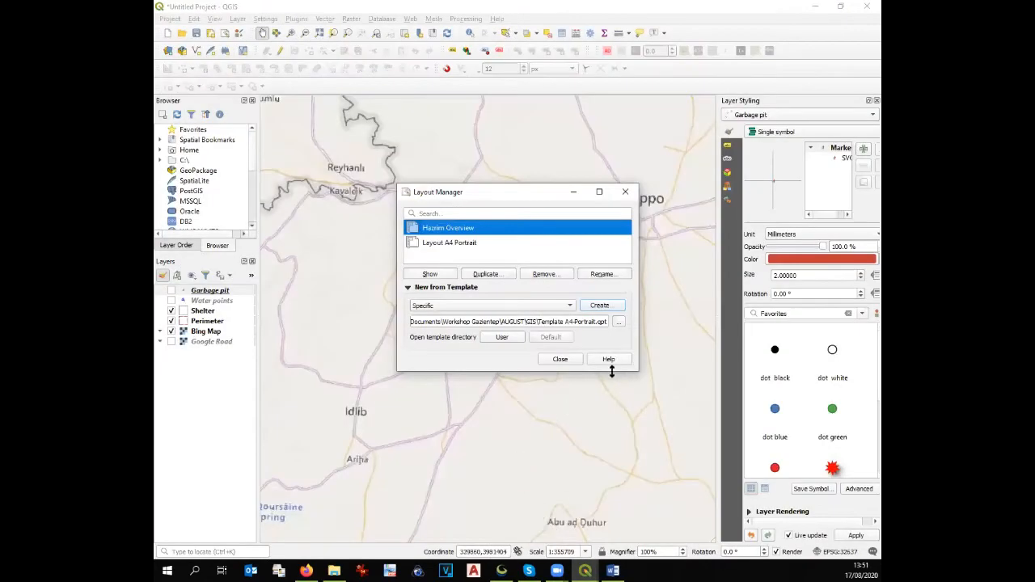
pyautogui.click(566, 362)
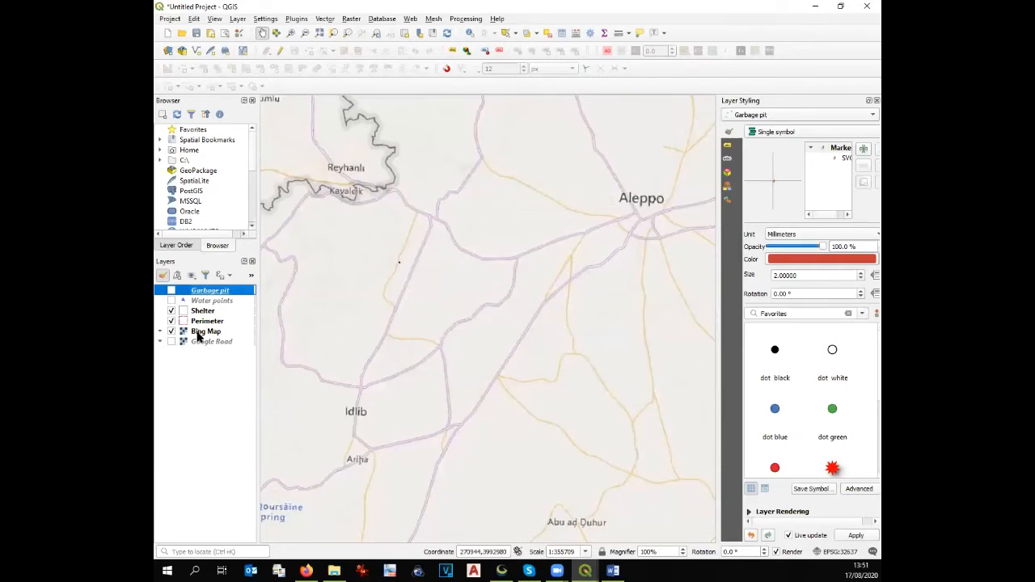
pyautogui.click(201, 331)
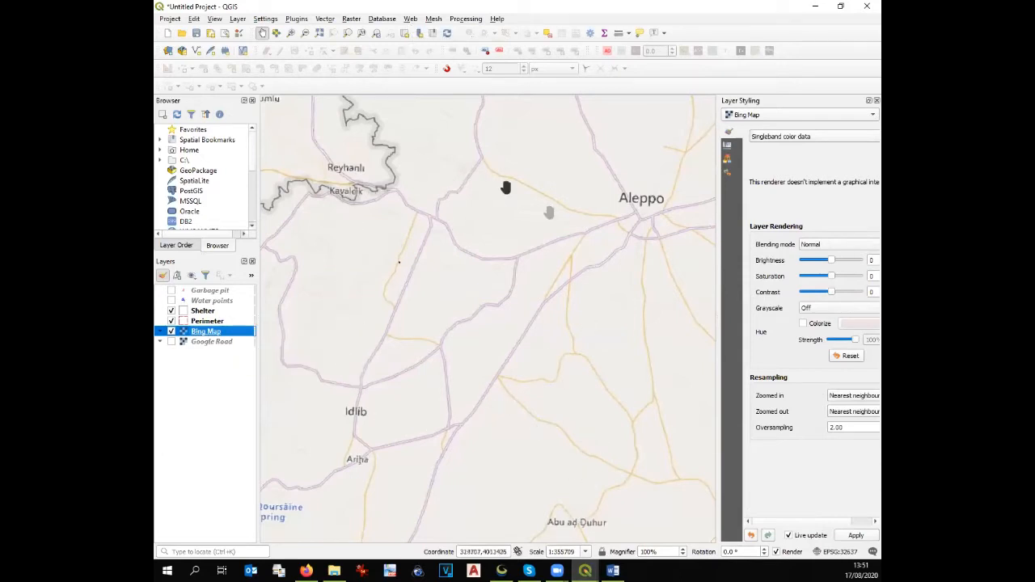
pyautogui.click(584, 571)
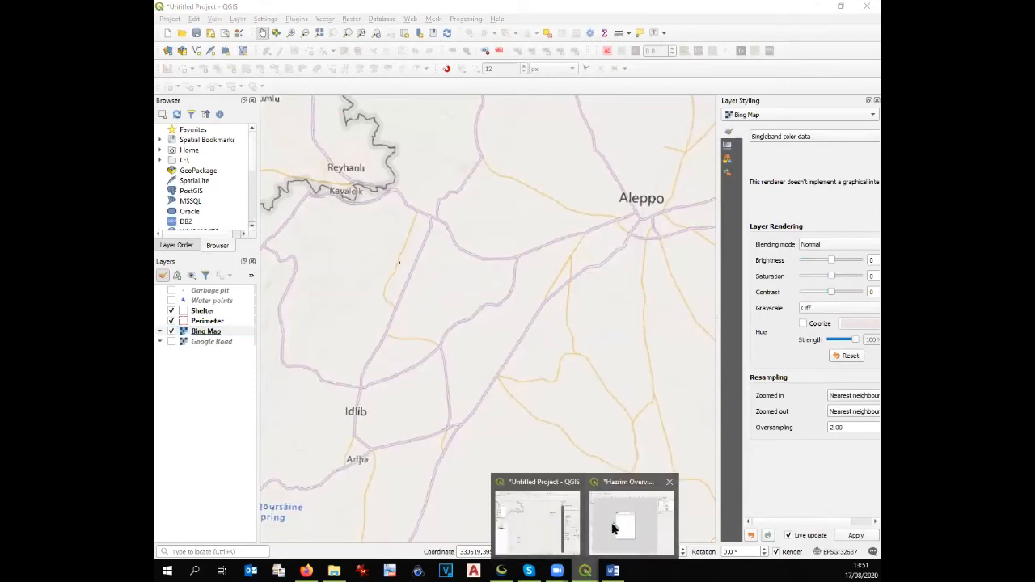
pyautogui.click(613, 529)
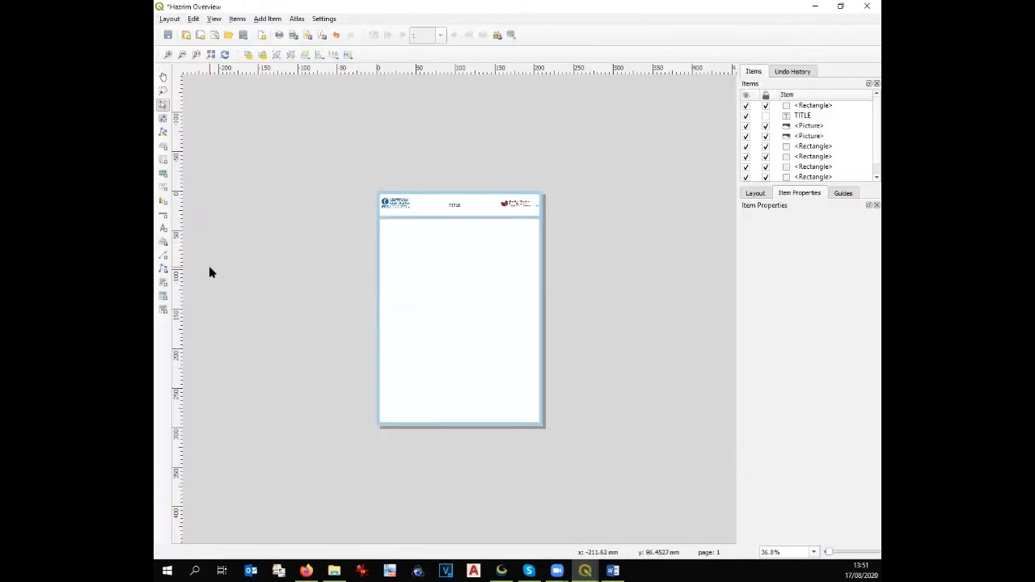
# Step: Add a map filling the framed area beneath the header and reorder it directly above the bottommost rectangle
pyautogui.click(159, 163)
pyautogui.moveTo(381, 215); pyautogui.dragTo(538, 421)
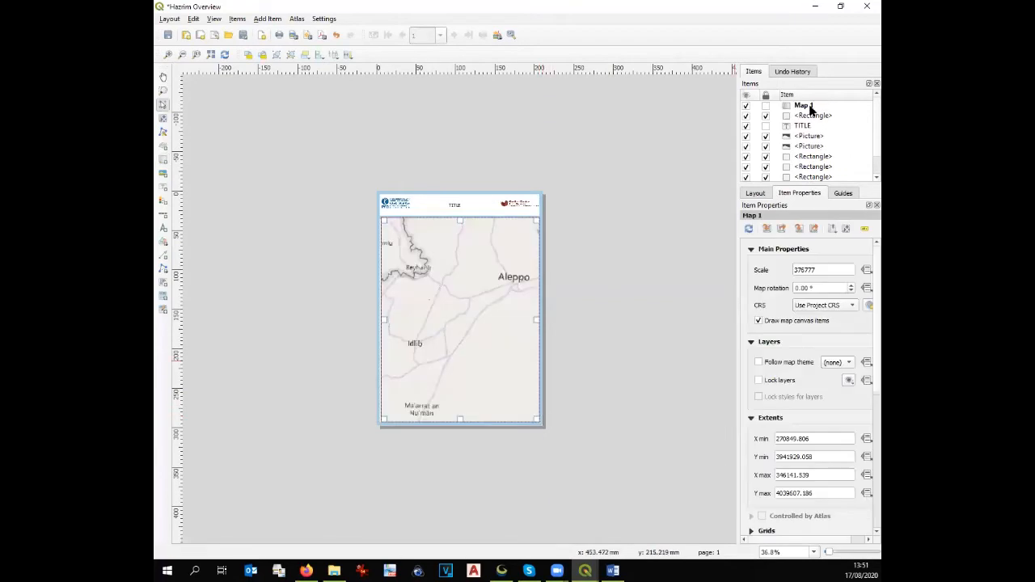
pyautogui.moveTo(806, 106); pyautogui.dragTo(814, 166)
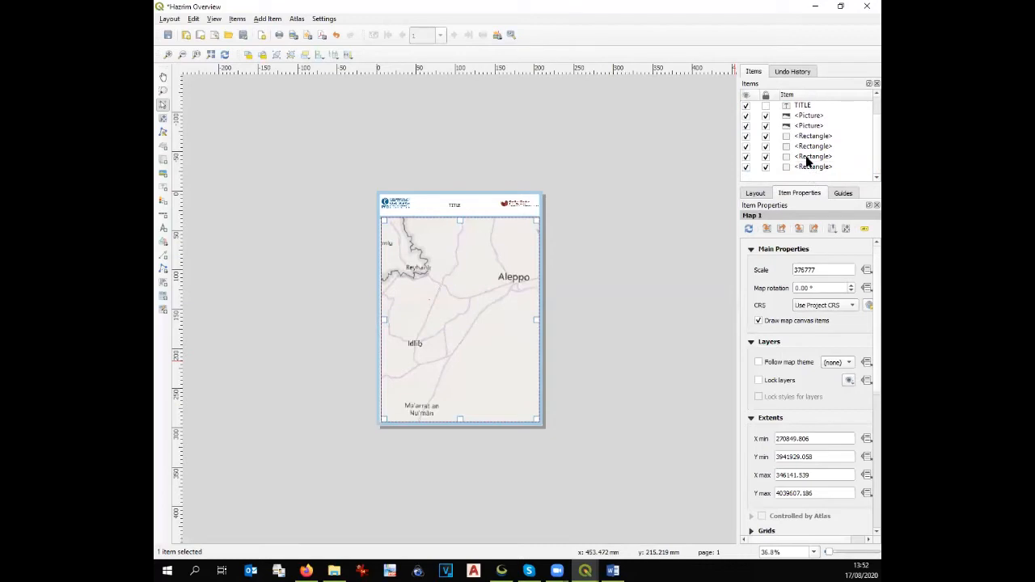
pyautogui.scroll(1, 799, 117)
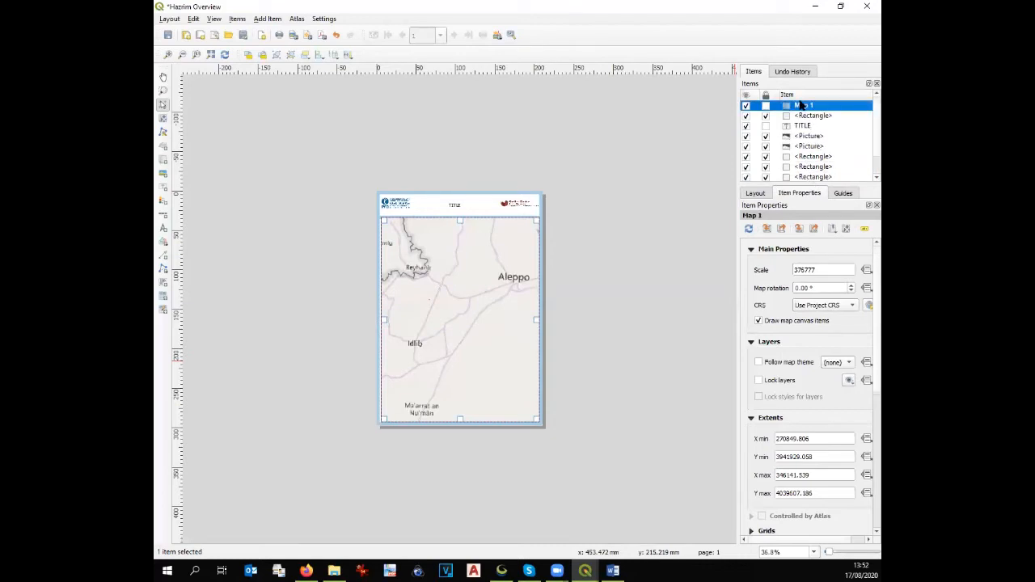
pyautogui.moveTo(801, 108); pyautogui.dragTo(801, 176)
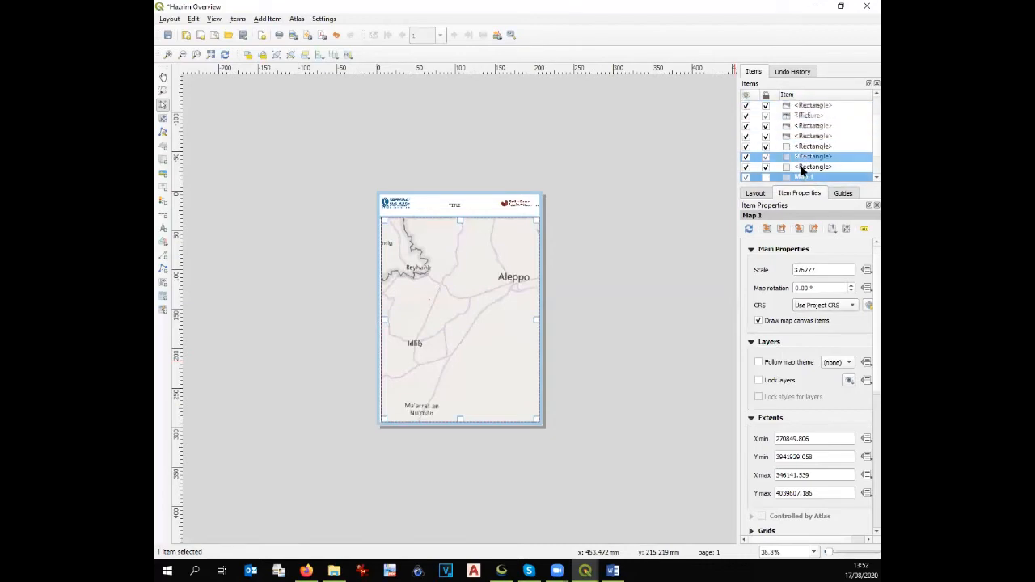
pyautogui.click(803, 166)
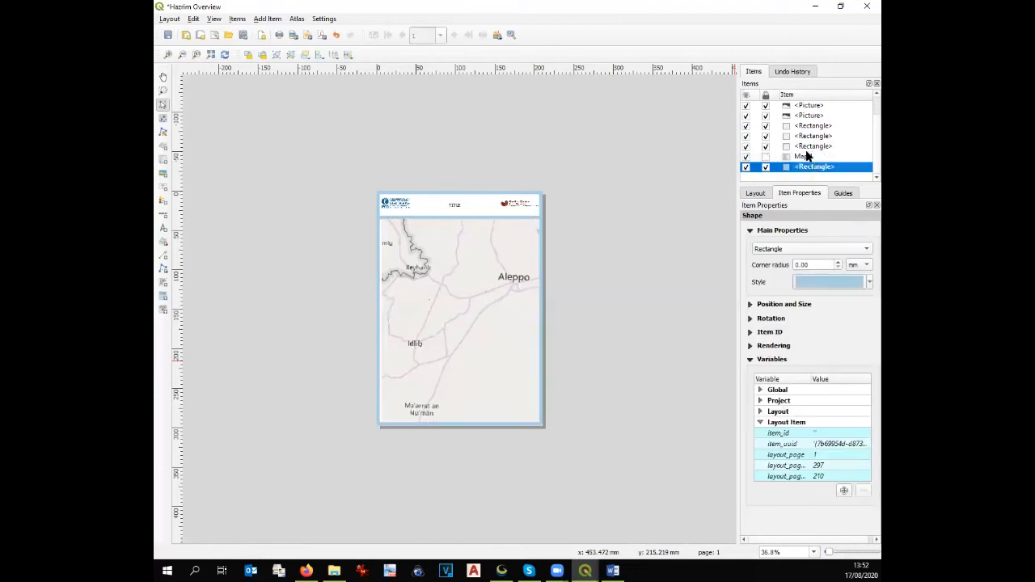
pyautogui.scroll(1, 545, 434)
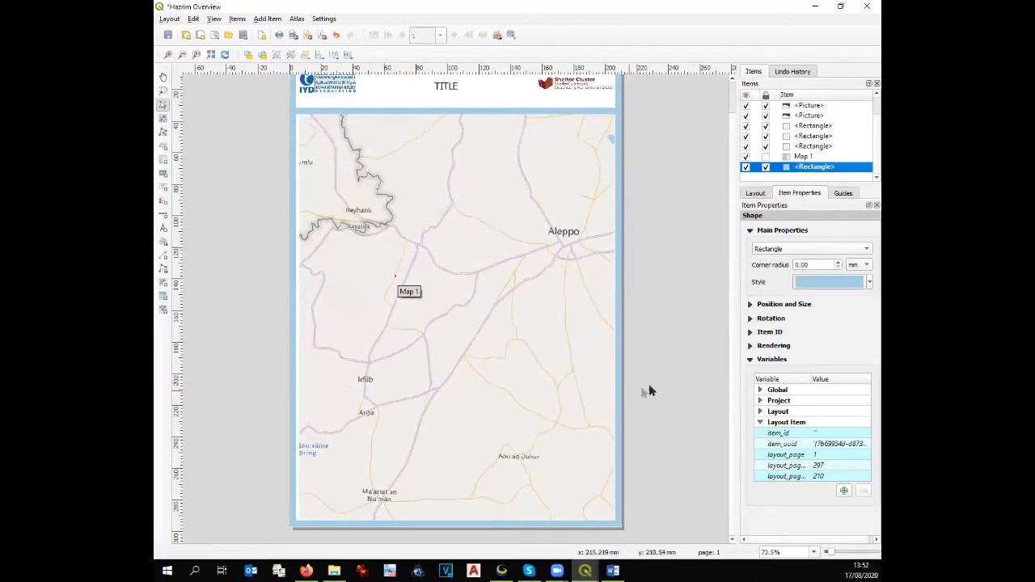
# Step: Move the content of Map 1 downward within its frame, trying other zoom levels and keeping the scale at 376777
pyautogui.click(543, 198)
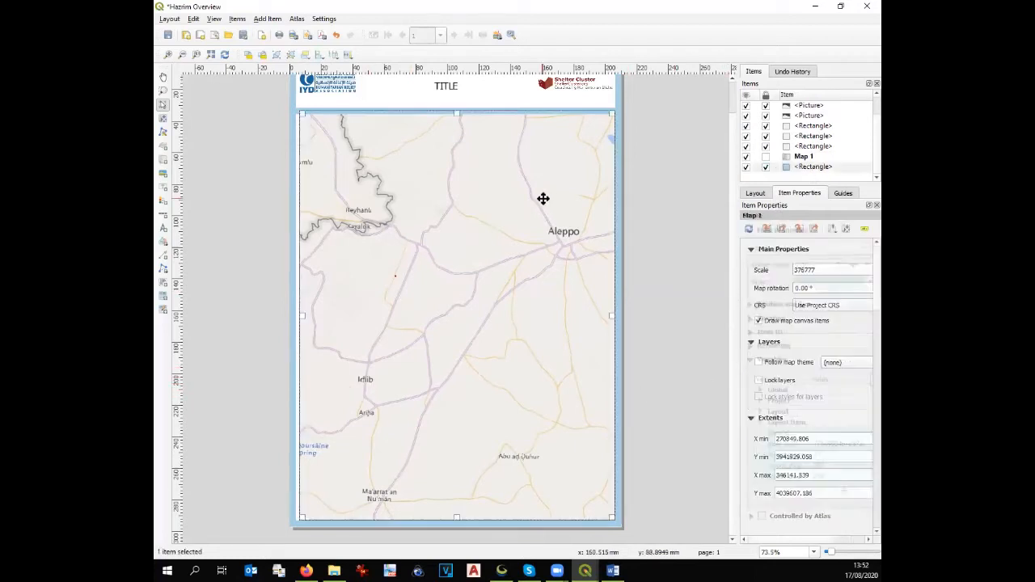
pyautogui.click(828, 270)
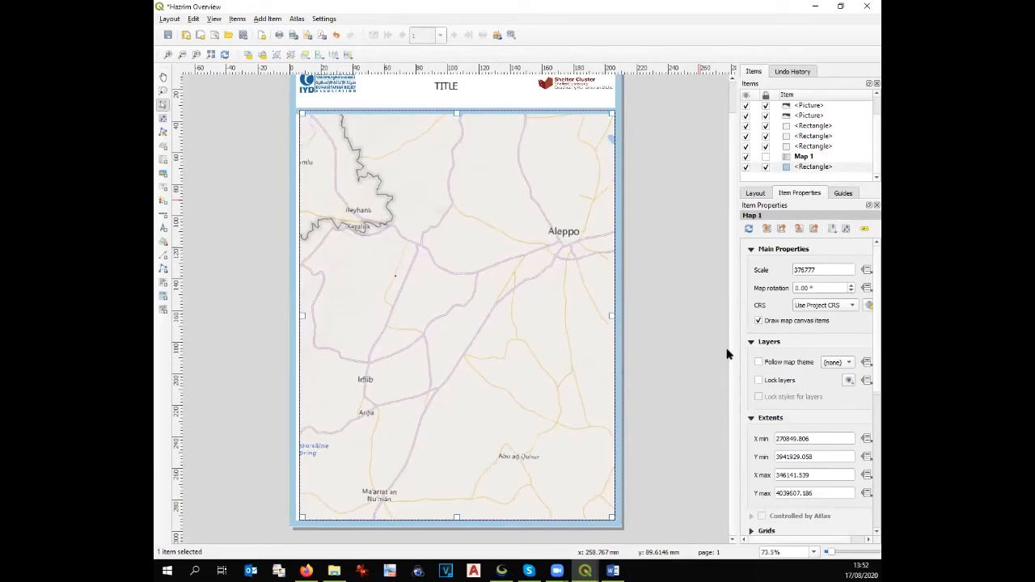
pyautogui.click(163, 118)
pyautogui.moveTo(449, 267); pyautogui.dragTo(433, 341)
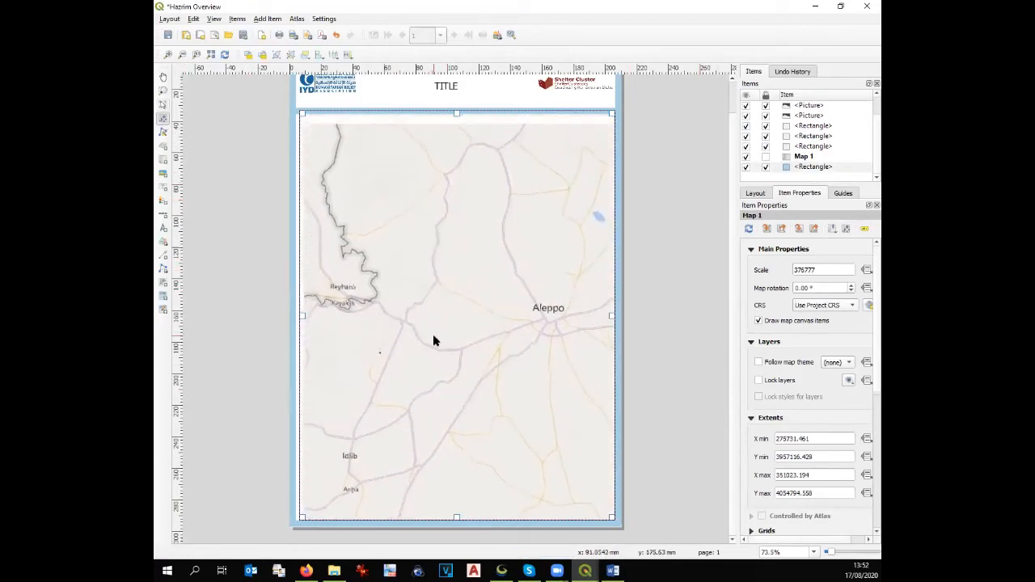
pyautogui.scroll(-1, 433, 342)
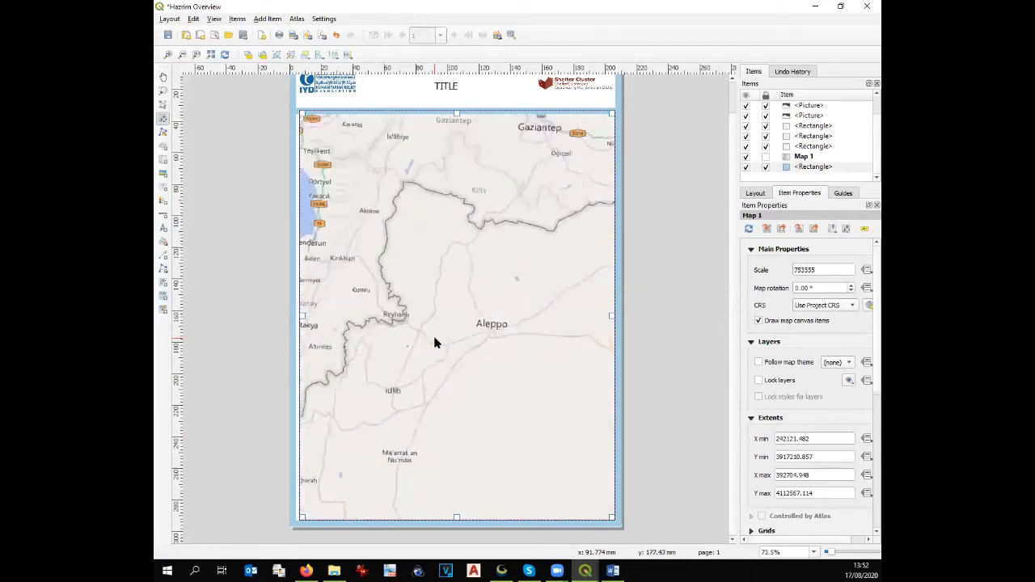
pyautogui.scroll(1, 434, 343)
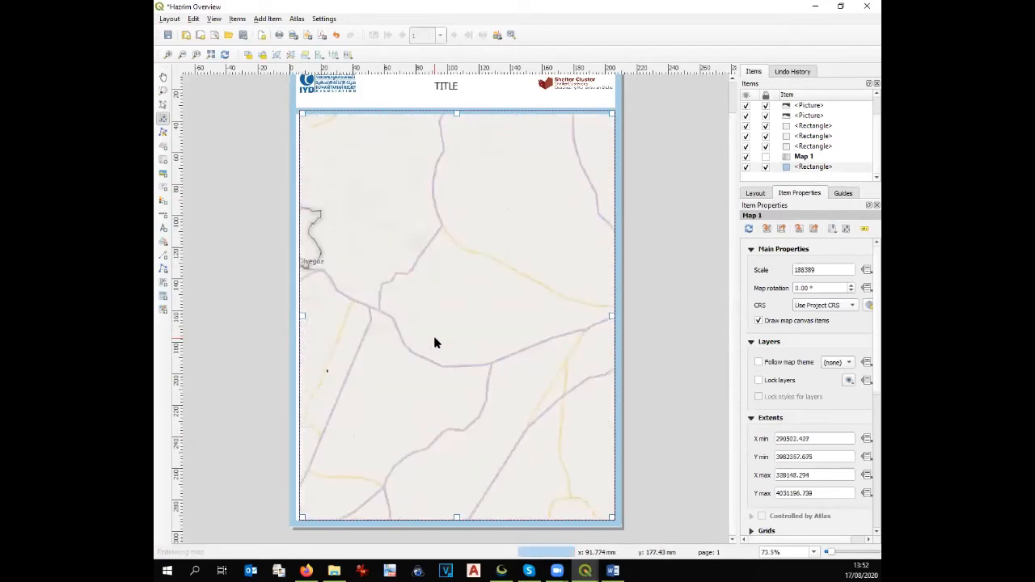
pyautogui.moveTo(435, 343); pyautogui.dragTo(446, 338)
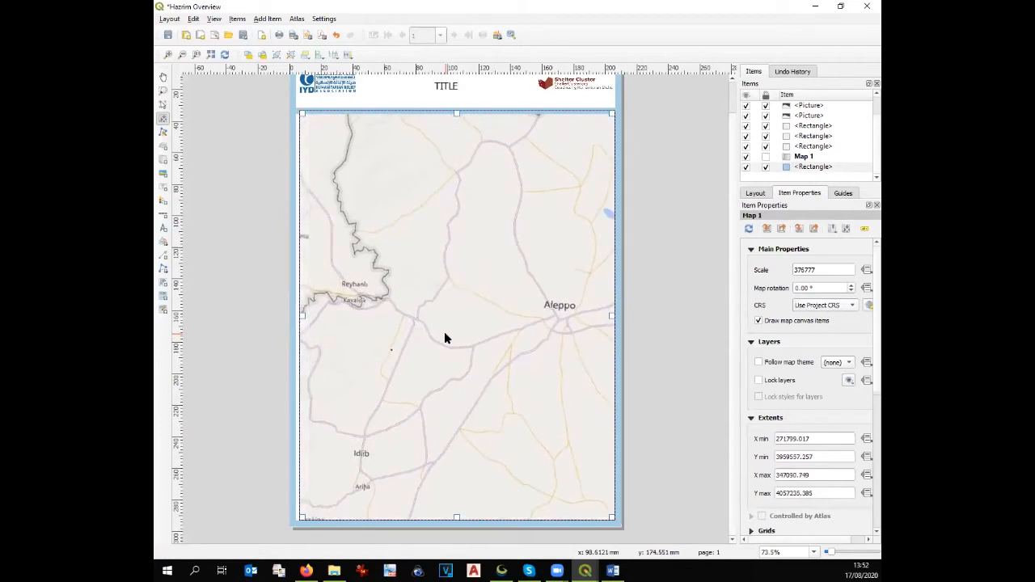
# Step: Extend the map's left edge to the blue border, making it about 204 mm wide, and shift its content further down and left
pyautogui.click(163, 104)
pyautogui.moveTo(298, 314); pyautogui.dragTo(293, 314)
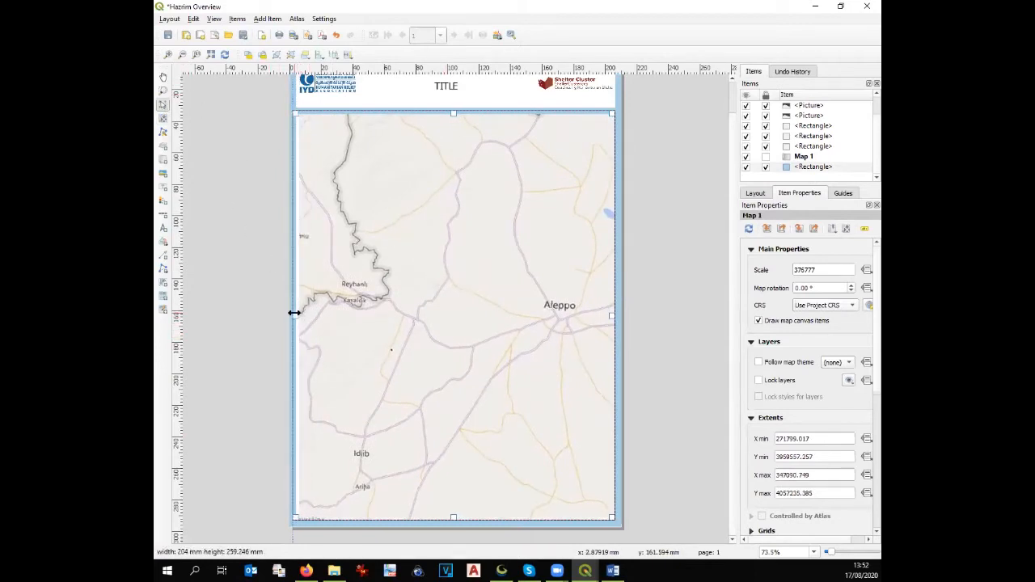
pyautogui.click(663, 305)
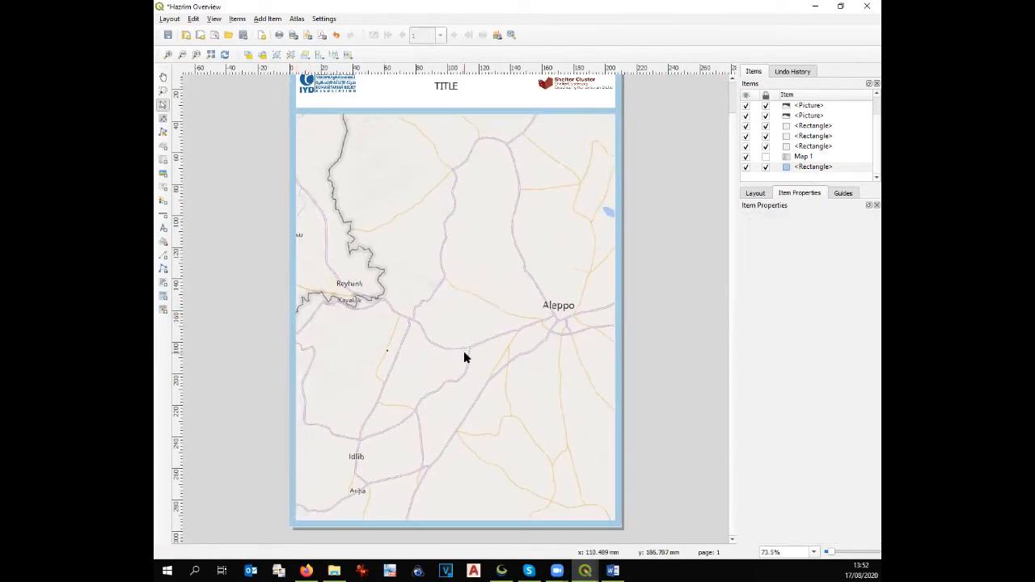
pyautogui.click(162, 118)
pyautogui.moveTo(404, 266); pyautogui.dragTo(388, 302)
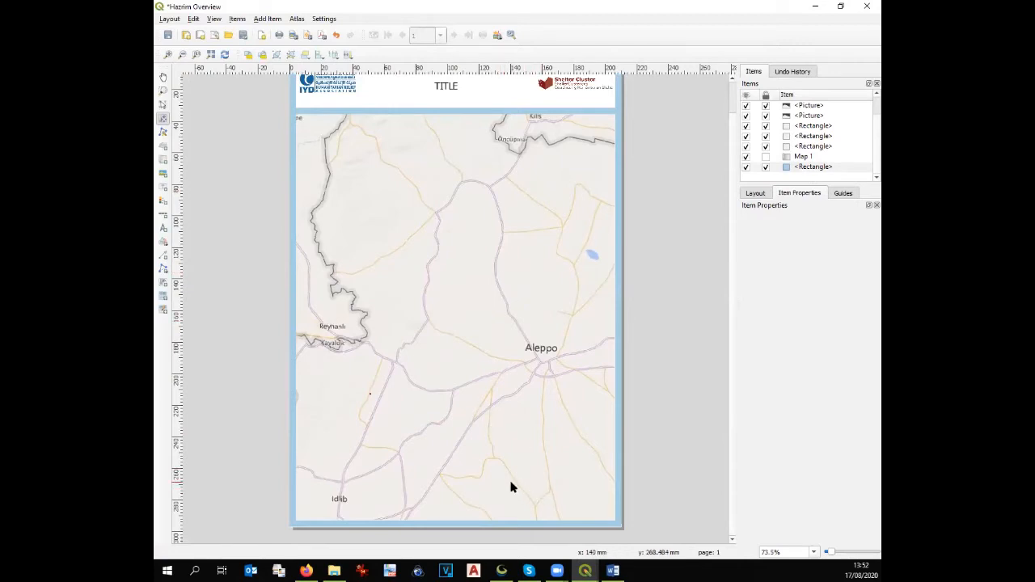
# Step: Add a scale bar for Map 1 near the map's lower right corner and set its right segments to 4
pyautogui.click(164, 216)
pyautogui.moveTo(474, 500); pyautogui.dragTo(575, 510)
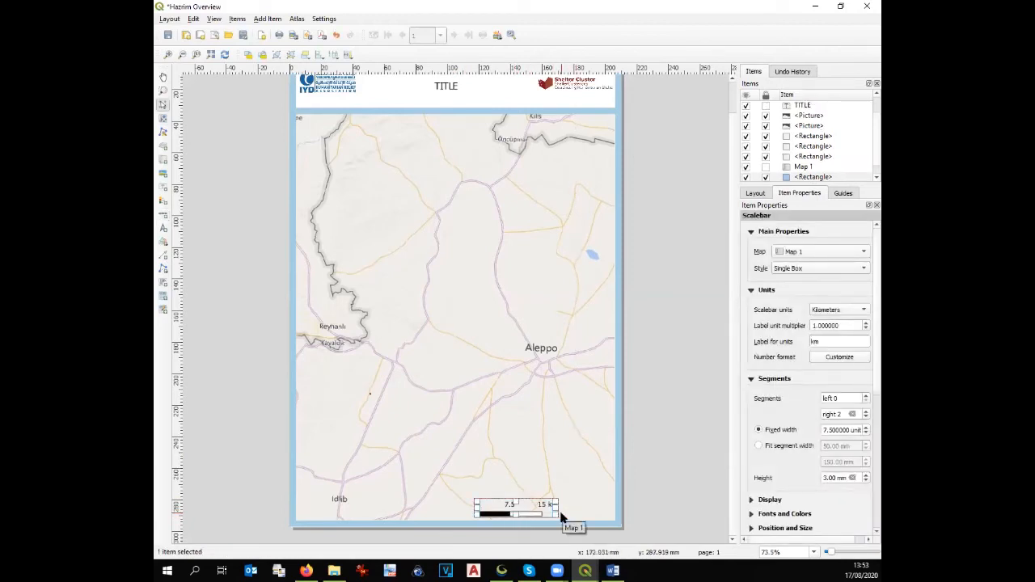
pyautogui.click(663, 494)
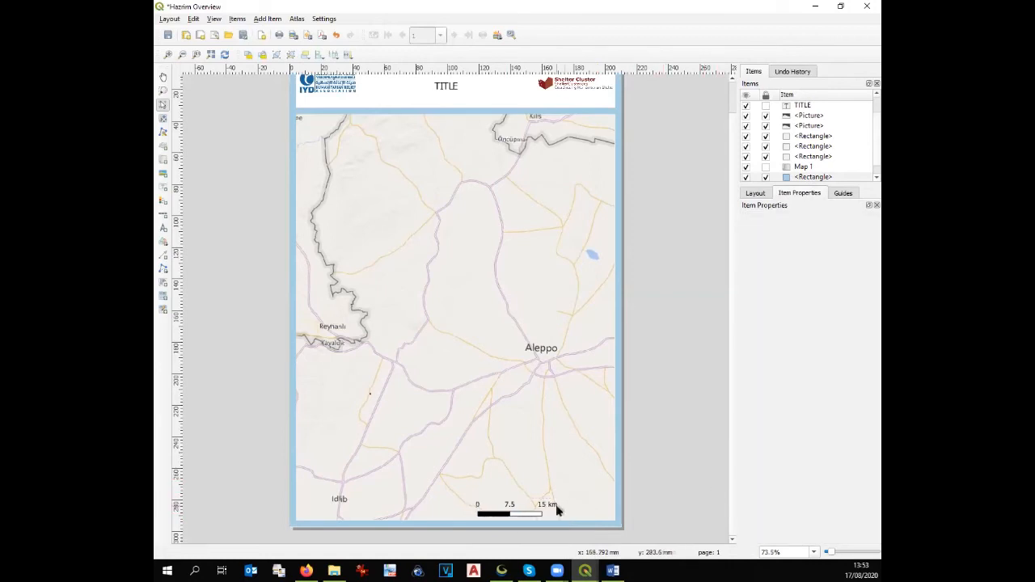
pyautogui.click(509, 515)
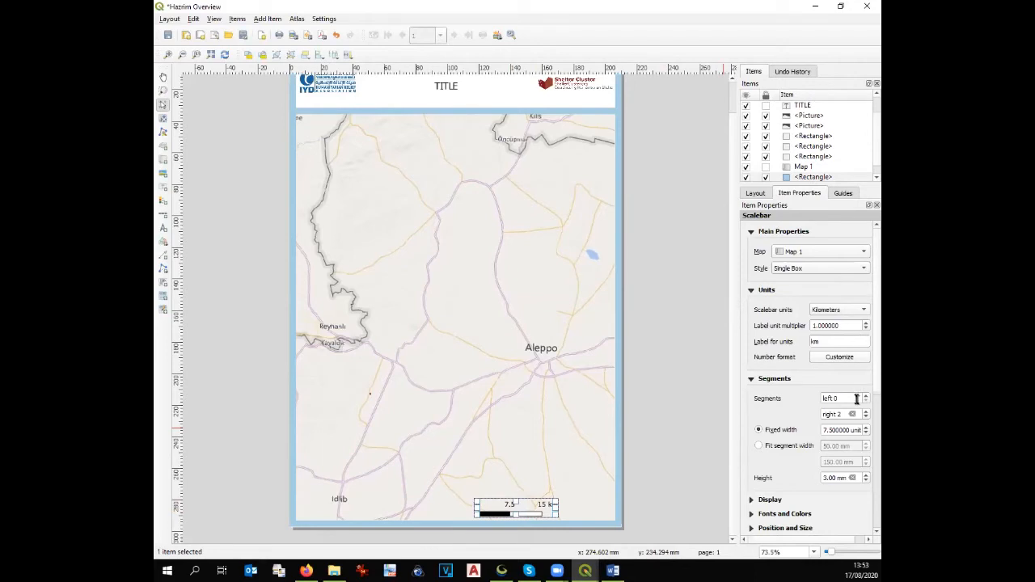
pyautogui.click(864, 411)
pyautogui.click(864, 411)
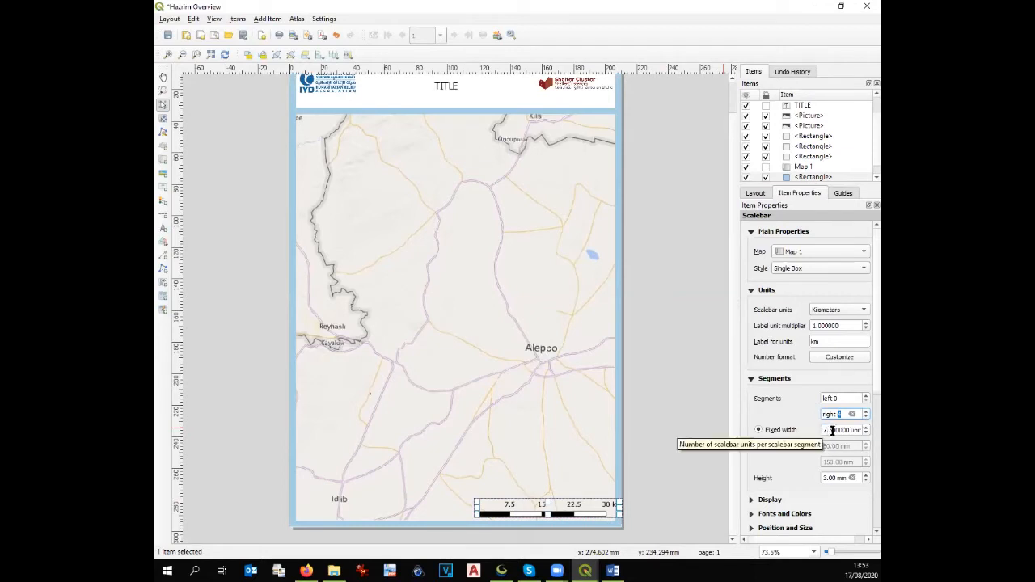
# Step: Set the scale bar to three right segments of 10 units each and move it into the map's lower right corner
pyautogui.click(823, 430)
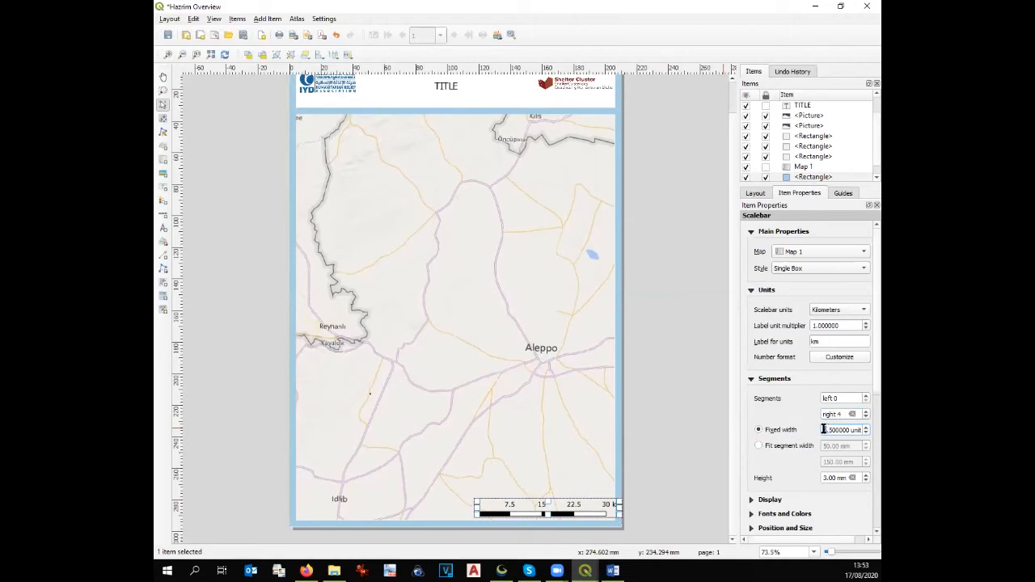
pyautogui.write('10')
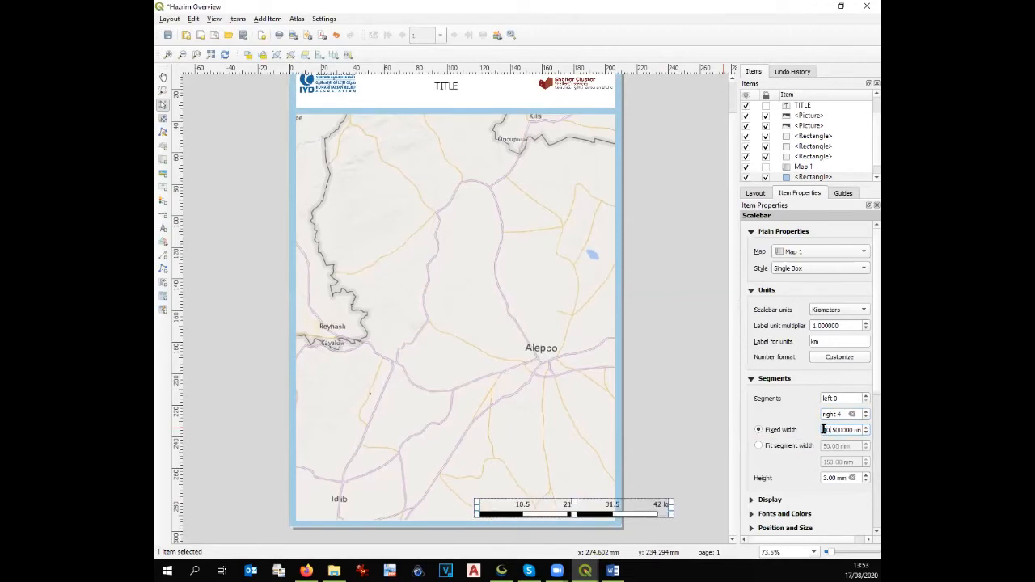
pyautogui.press('Delete')
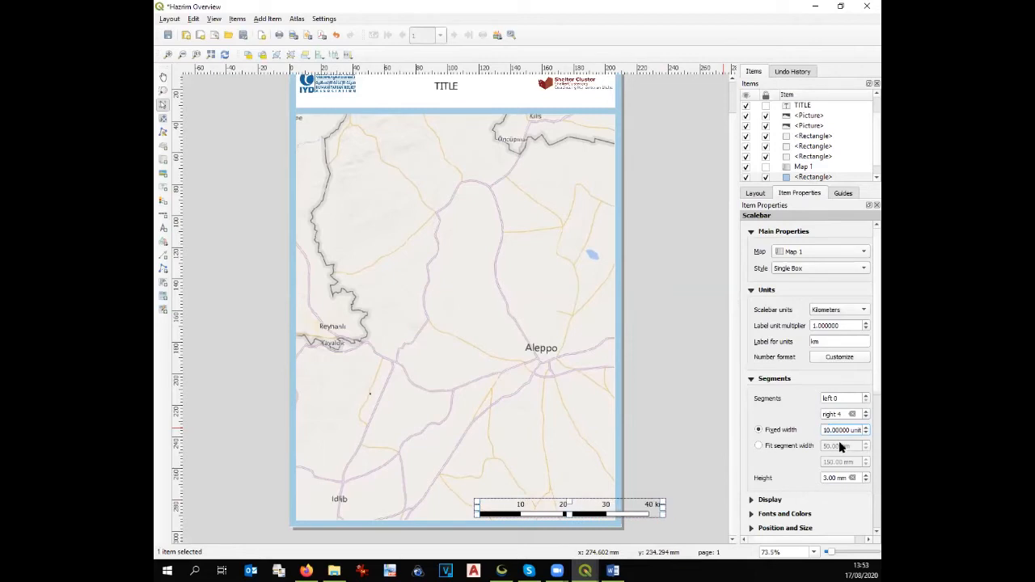
pyautogui.click(865, 417)
pyautogui.click(866, 417)
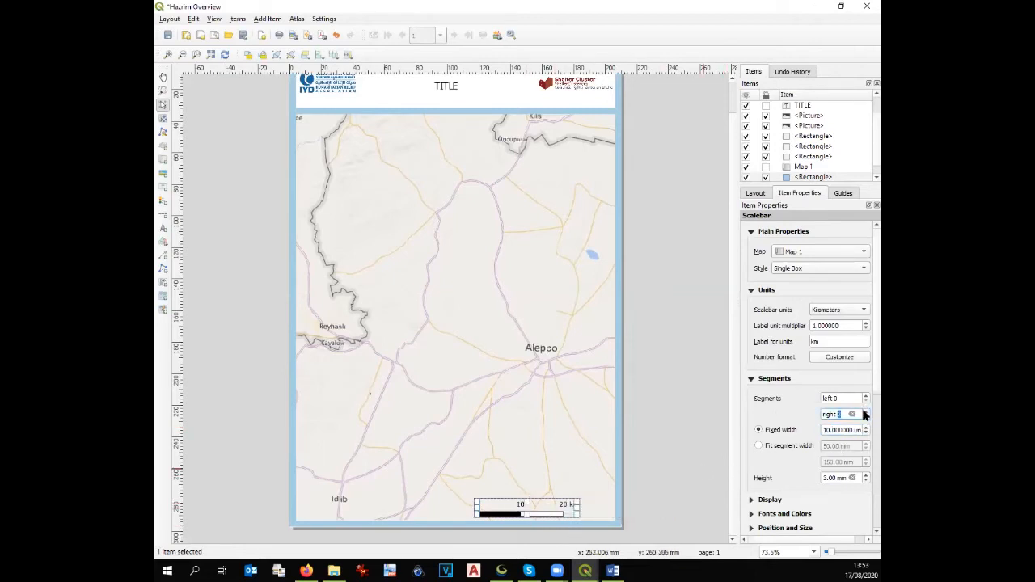
pyautogui.click(864, 411)
pyautogui.moveTo(584, 504)
pyautogui.mouseDown()
pyautogui.moveTo(594, 501)
pyautogui.moveTo(578, 507)
pyautogui.mouseUp()
pyautogui.click(672, 494)
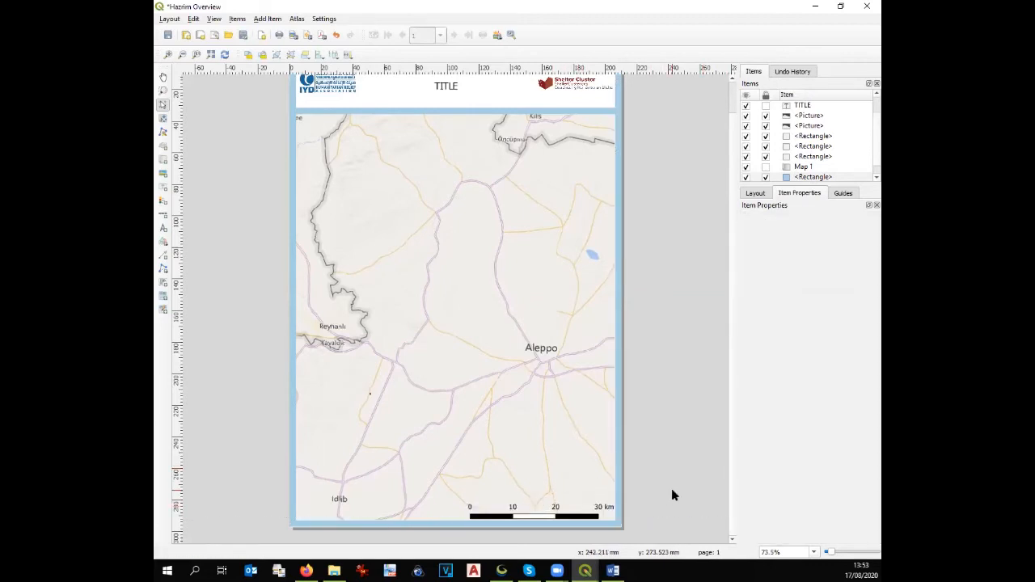
# Step: Set the scale bar's font size to 10 points
pyautogui.click(584, 508)
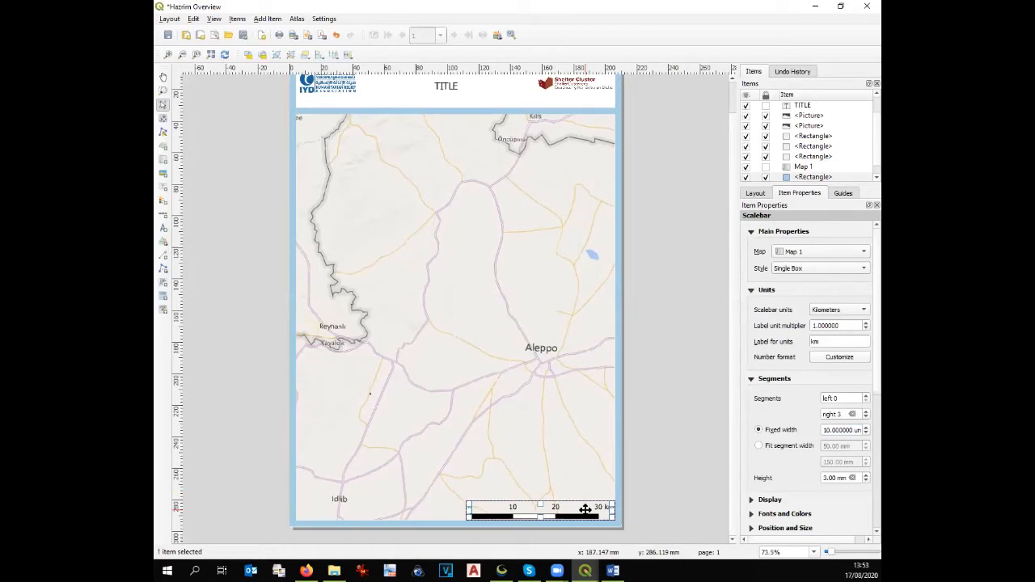
pyautogui.click(772, 513)
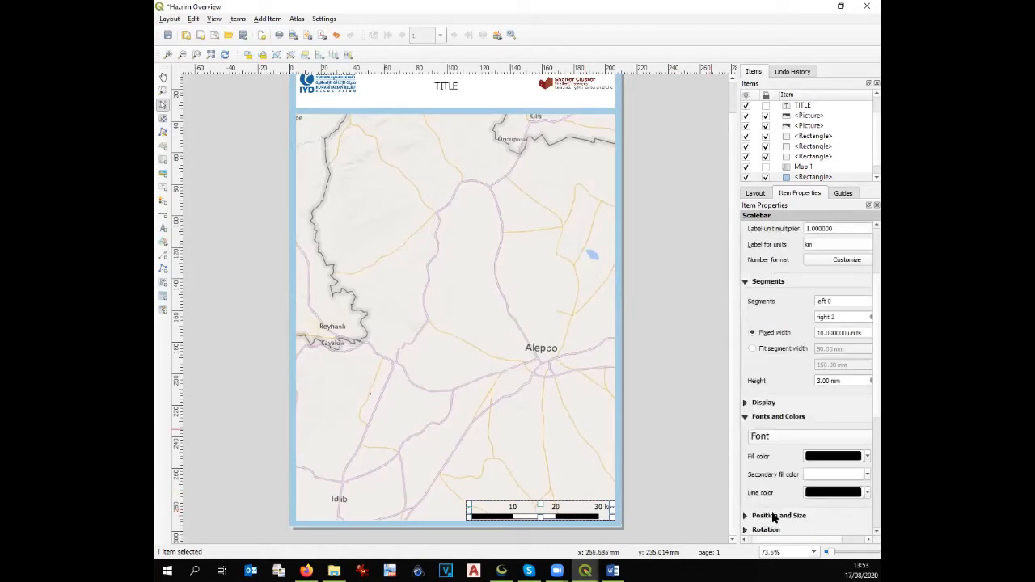
pyautogui.click(769, 438)
pyautogui.doubleClick(803, 325)
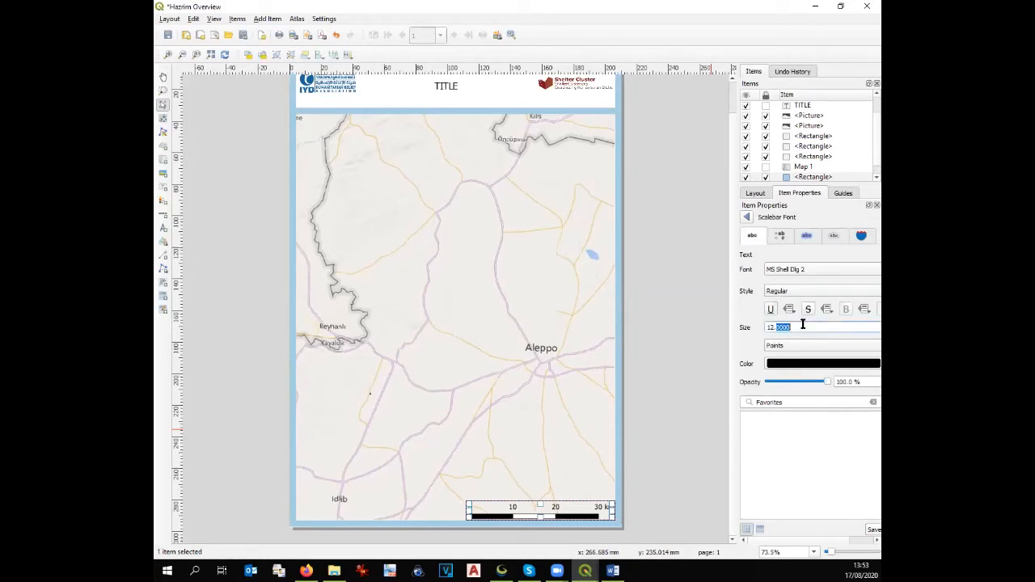
pyautogui.write('10')
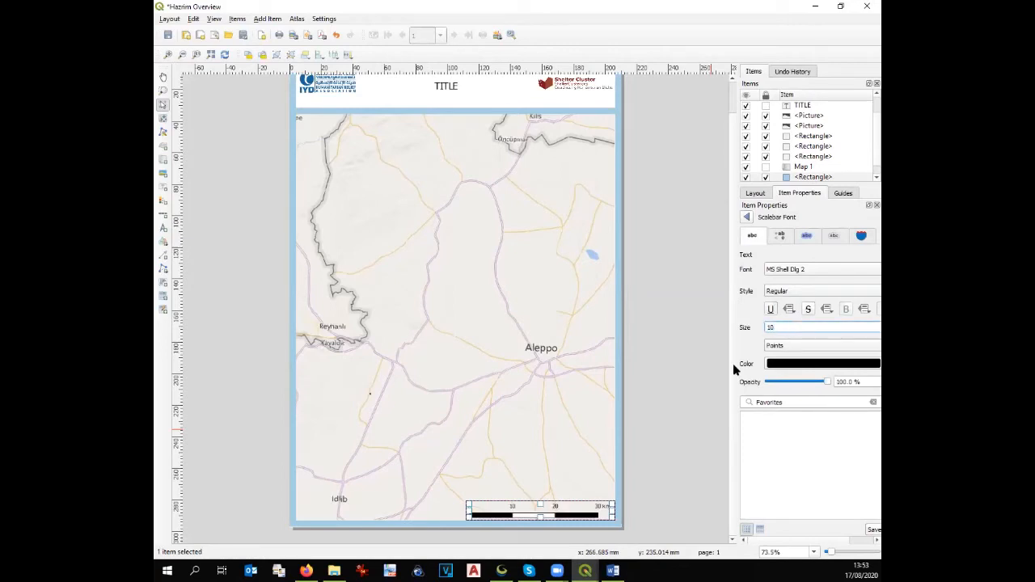
pyautogui.click(713, 418)
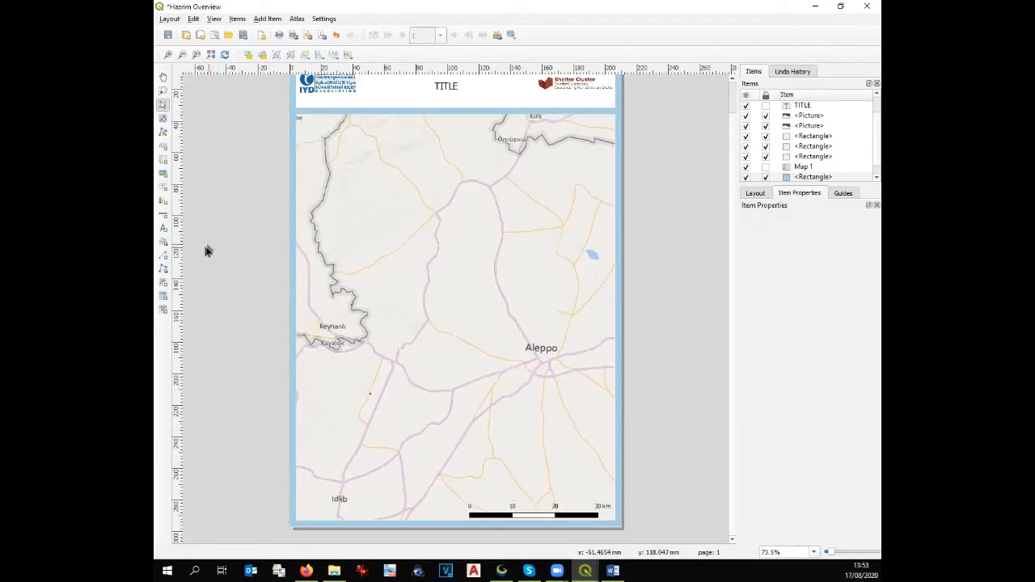
# Step: Add a small north arrow just above the right end of the scale bar
pyautogui.click(163, 228)
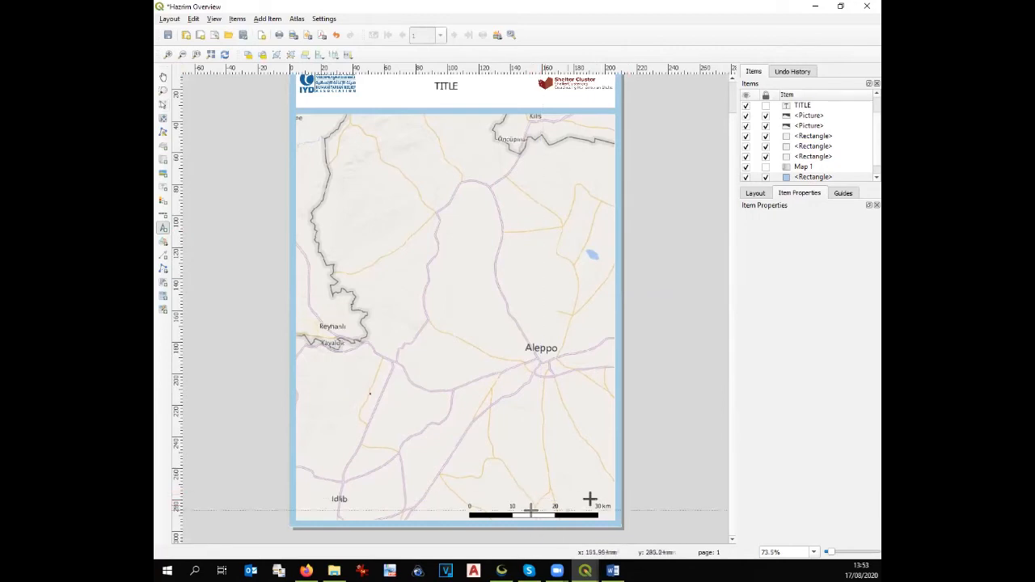
pyautogui.moveTo(590, 482); pyautogui.dragTo(605, 499)
pyautogui.click(646, 492)
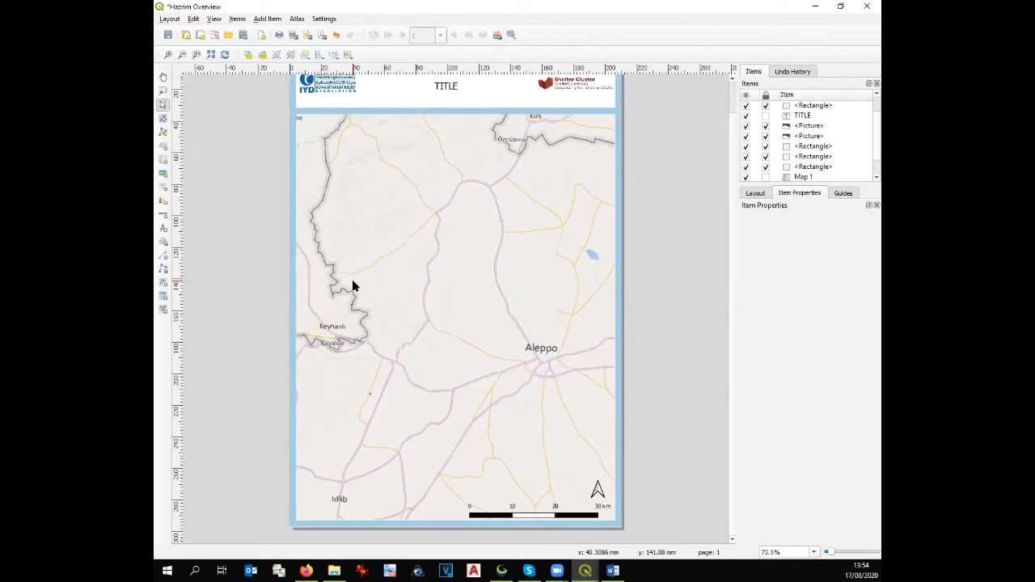
# Step: Lock the Map 1 item in place and lock its layers and layer styles
pyautogui.click(800, 176)
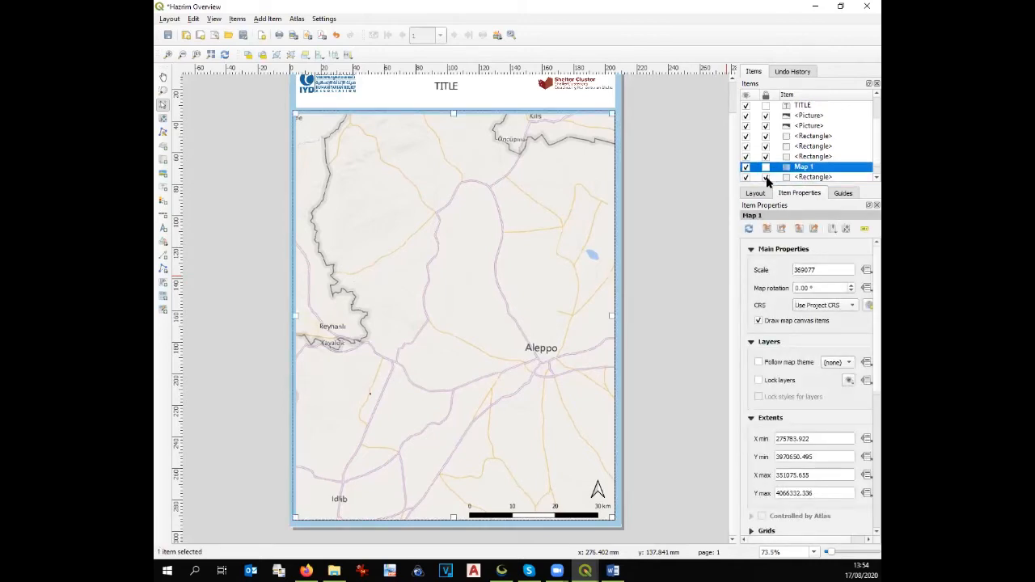
pyautogui.click(766, 166)
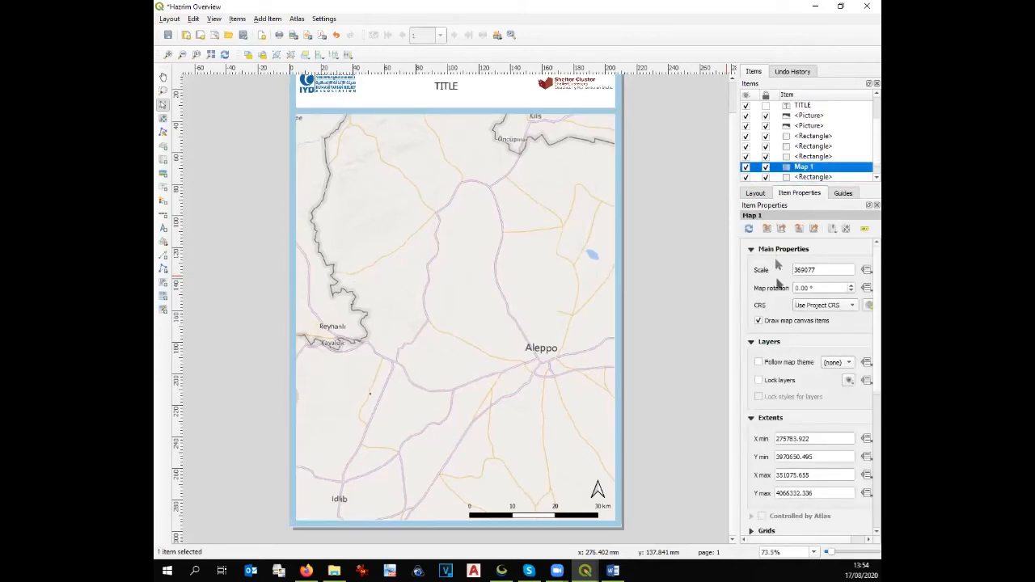
pyautogui.click(759, 380)
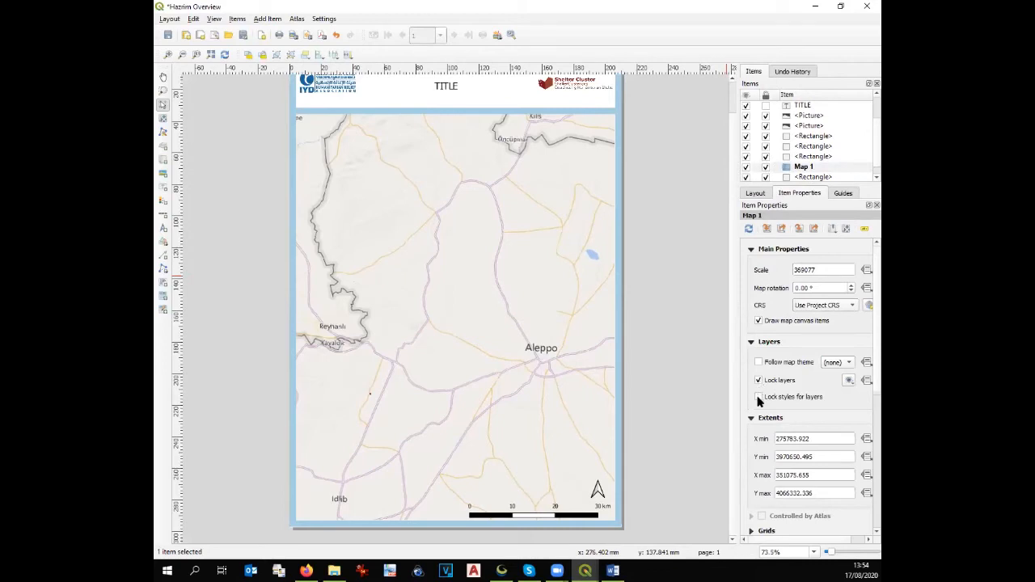
pyautogui.click(759, 397)
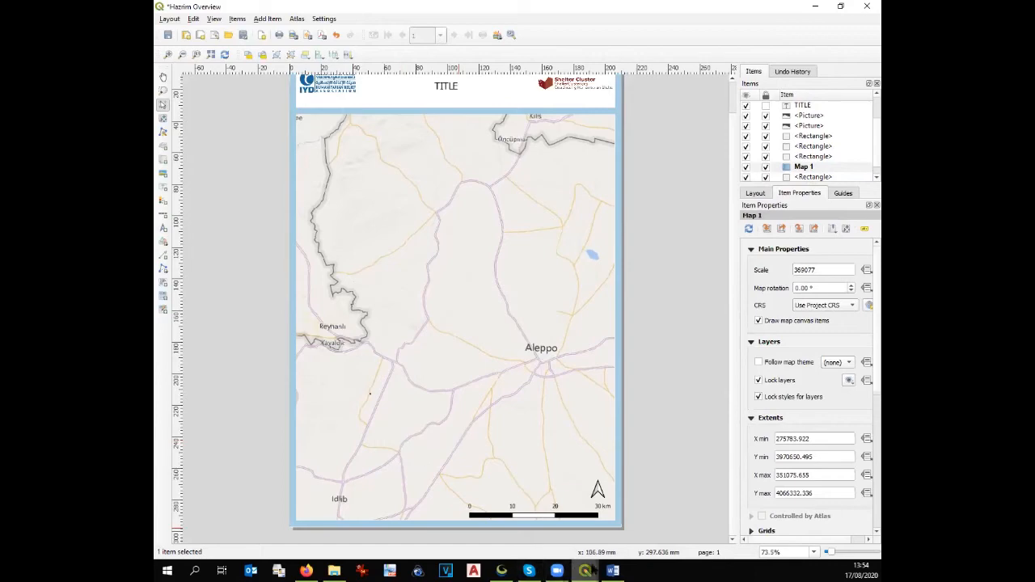
# Step: Switch to the main QGIS project window, hide the Bing Map layer and show Google Road as the basemap
pyautogui.click(588, 571)
pyautogui.click(554, 552)
pyautogui.scroll(-1, 522, 445)
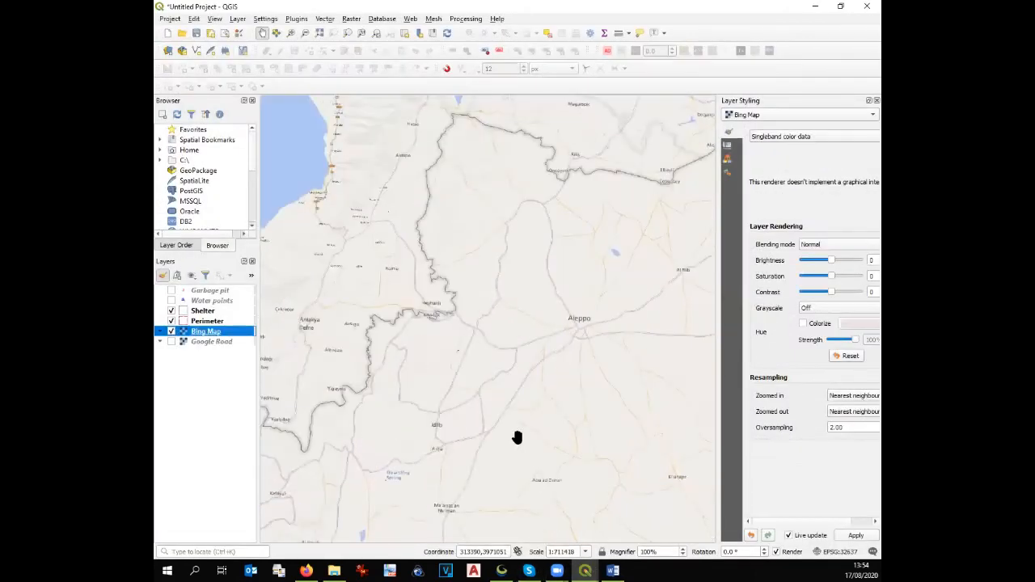
pyautogui.click(170, 332)
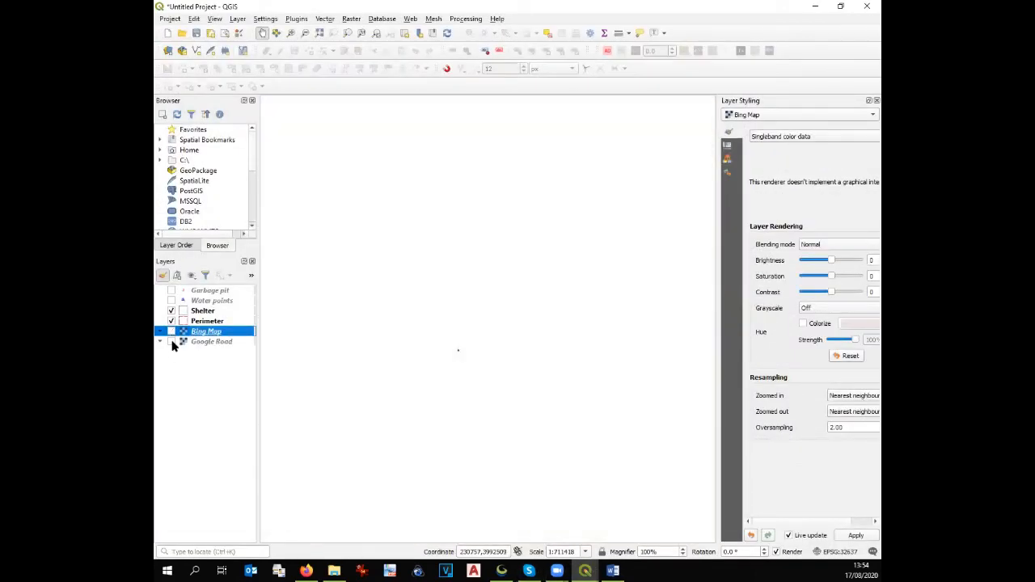
pyautogui.click(170, 341)
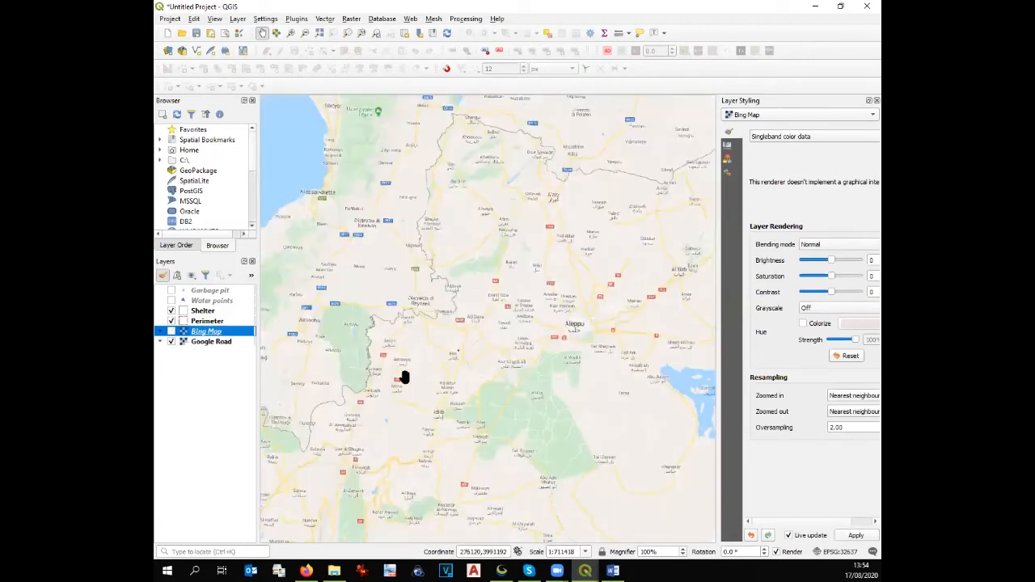
# Step: Frame the Perimeter layer with the surrounding roads, Killi and Batabo at scale 1:22232, and hide the Shelter layer
pyautogui.click(212, 323)
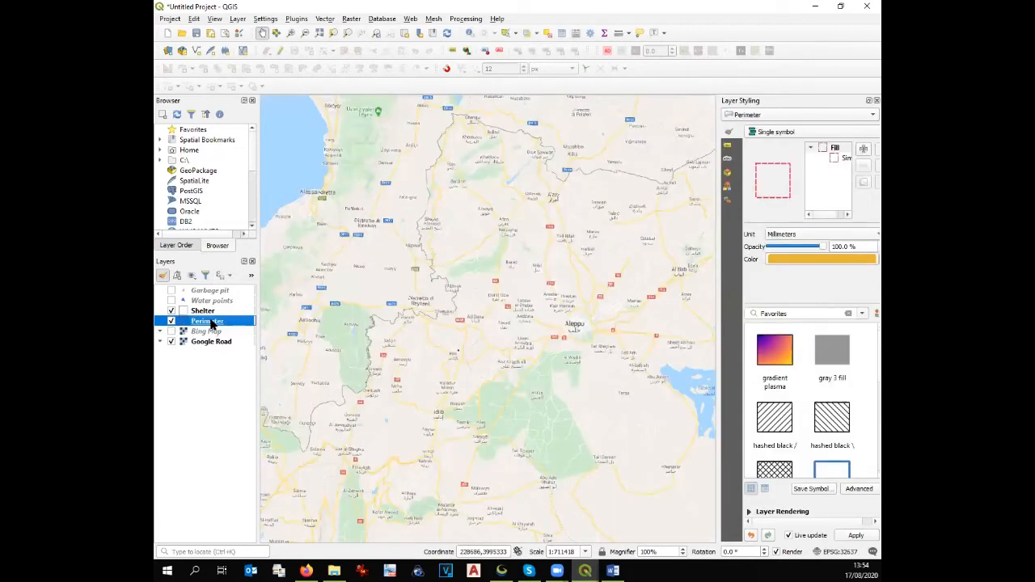
pyautogui.rightClick(211, 323)
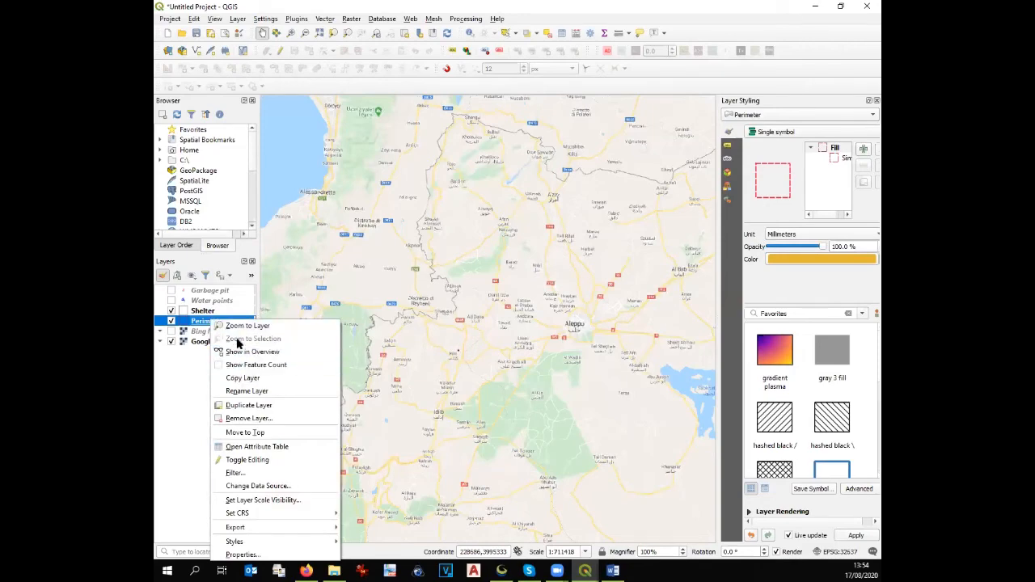
pyautogui.click(237, 327)
pyautogui.scroll(-4, 426, 379)
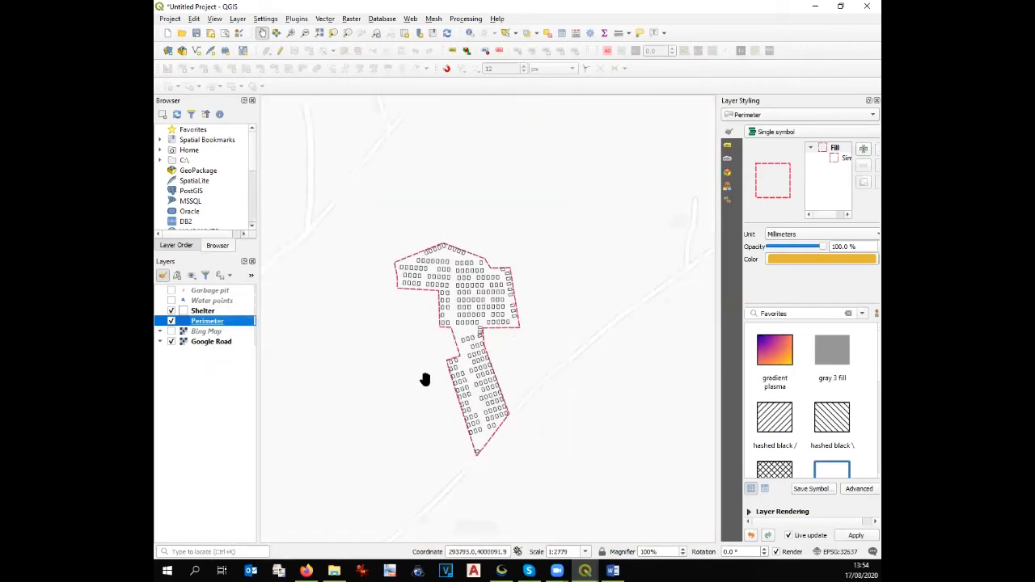
pyautogui.moveTo(436, 373); pyautogui.dragTo(491, 305)
pyautogui.scroll(1, 499, 306)
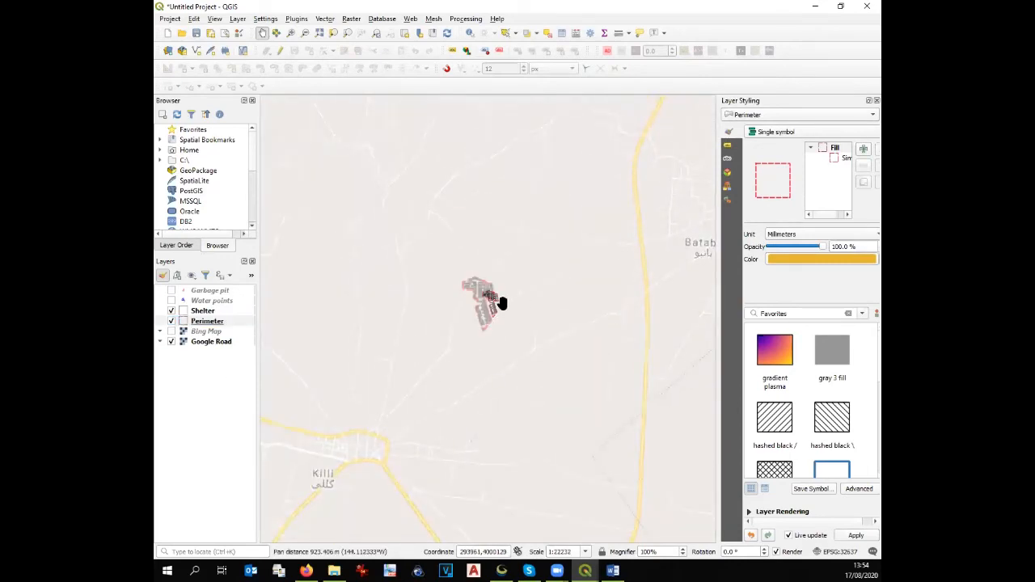
pyautogui.moveTo(515, 310); pyautogui.dragTo(609, 280)
pyautogui.scroll(-1, 610, 280)
pyautogui.moveTo(559, 314); pyautogui.dragTo(493, 372)
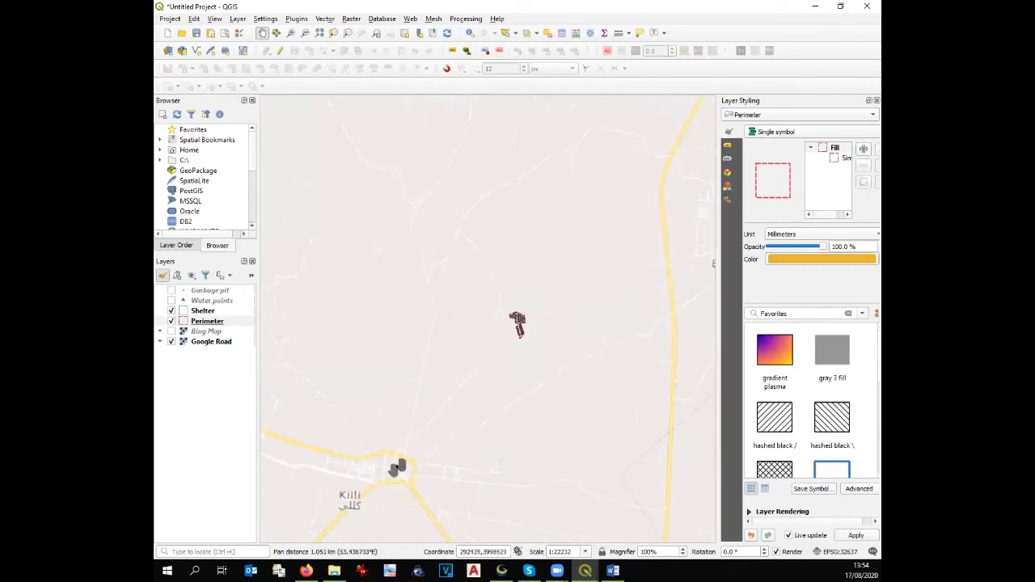
pyautogui.moveTo(515, 361); pyautogui.dragTo(455, 370)
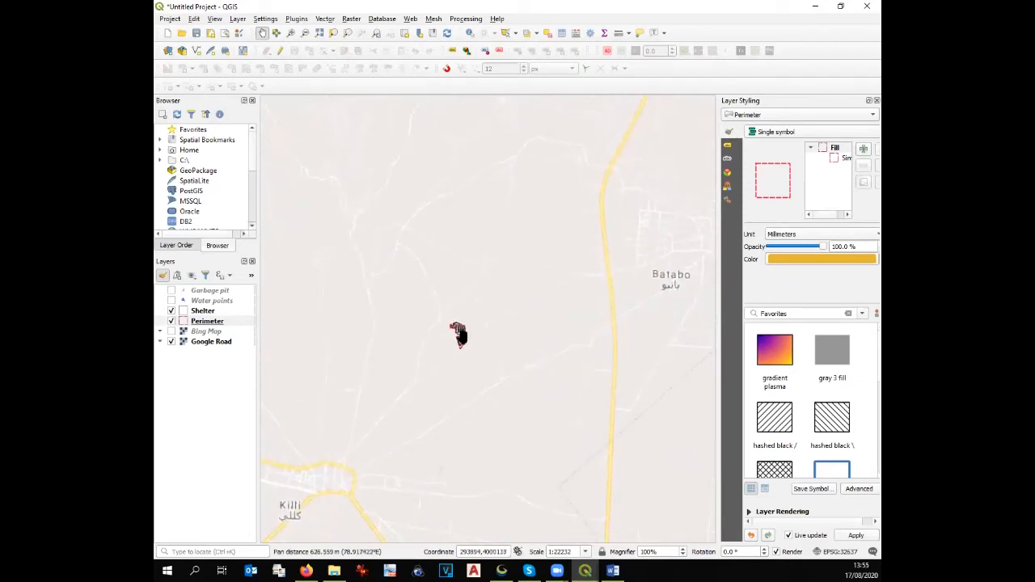
pyautogui.click(172, 312)
pyautogui.click(172, 313)
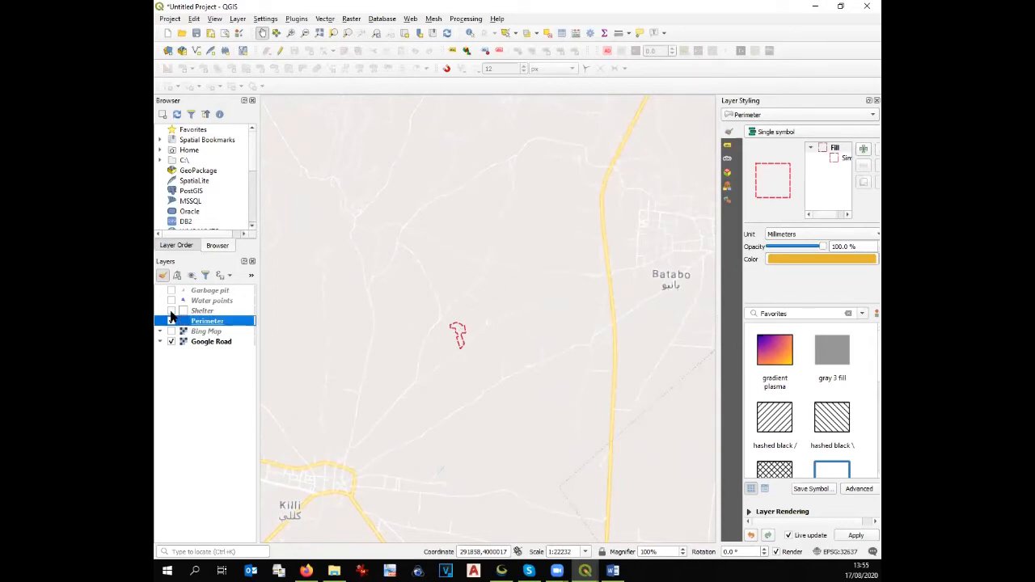
# Step: Return to the Hazrim Overview layout and add a second map about 93 by 113 mm over Map 1's upper left corner
pyautogui.moveTo(586, 571)
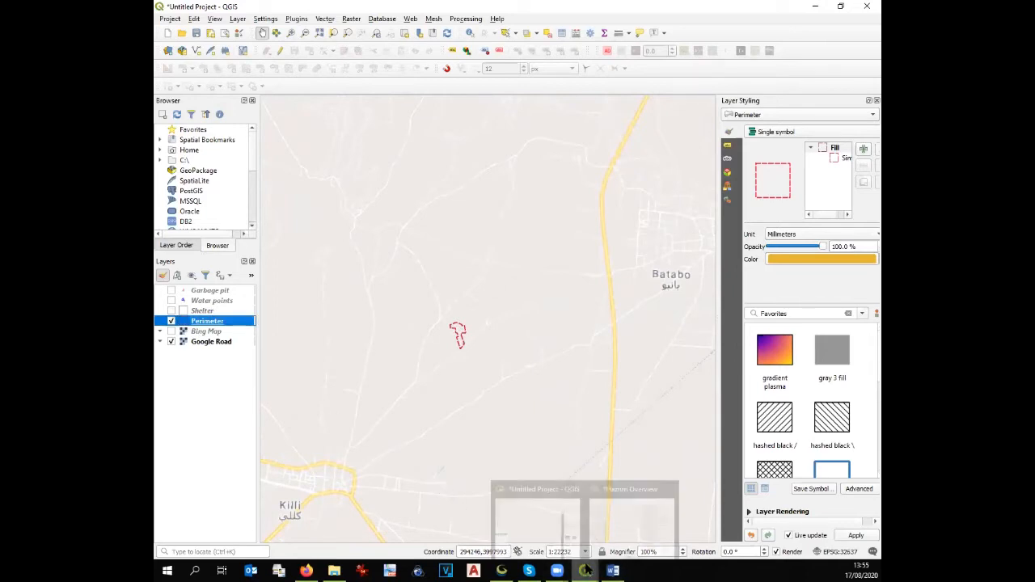
pyautogui.click(608, 548)
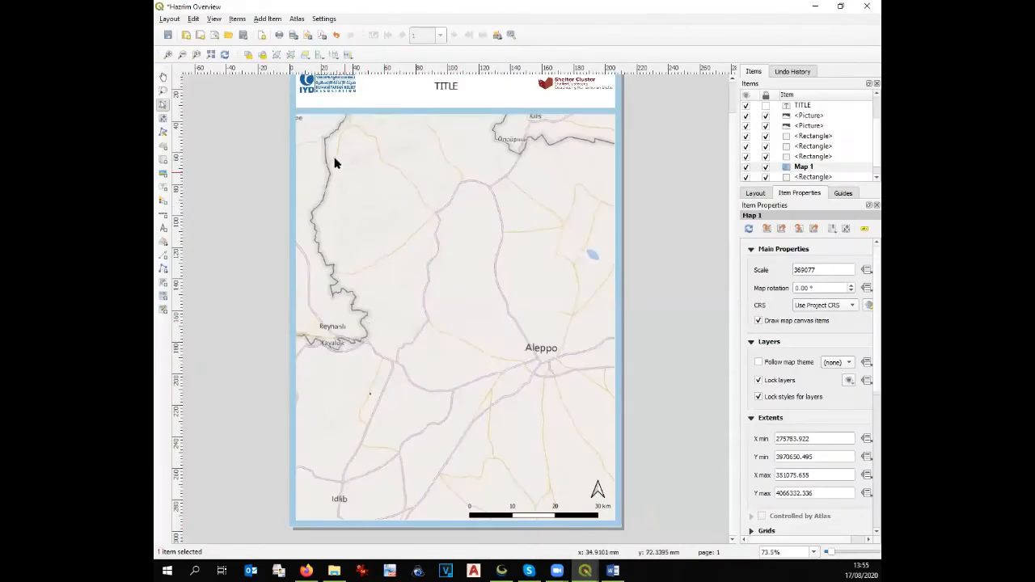
pyautogui.click(163, 161)
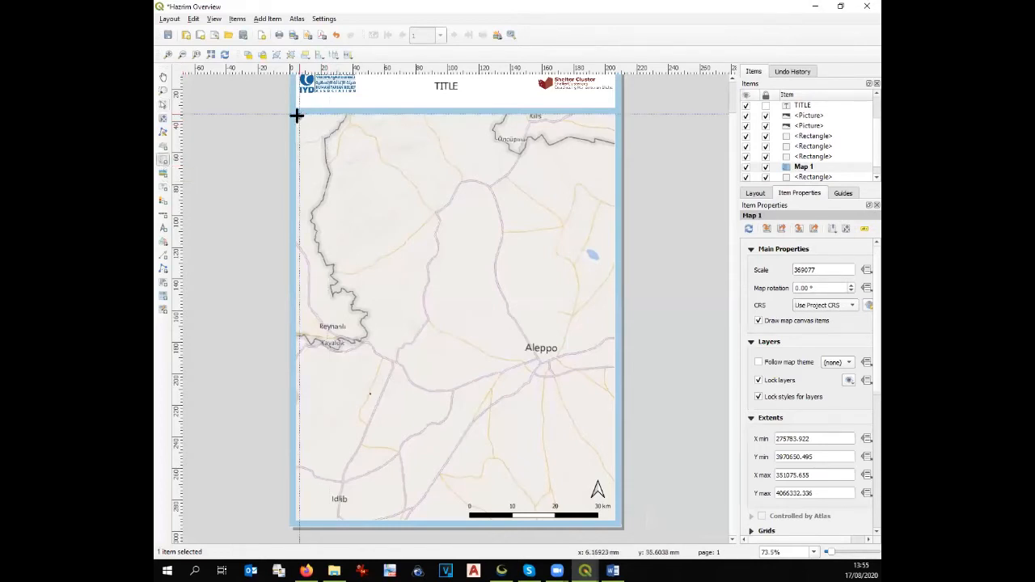
pyautogui.moveTo(296, 114); pyautogui.dragTo(443, 292)
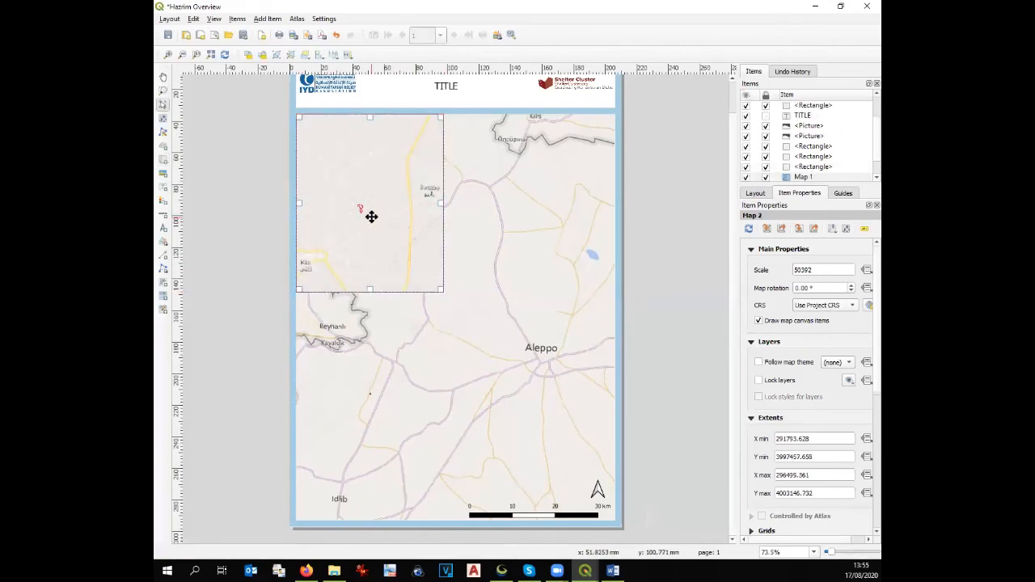
# Step: Reposition Map 2's content and zoom it to scale 25196 so the camp perimeter sits at its upper right, with Killi below
pyautogui.click(162, 119)
pyautogui.moveTo(379, 208); pyautogui.dragTo(422, 196)
pyautogui.scroll(1, 385, 217)
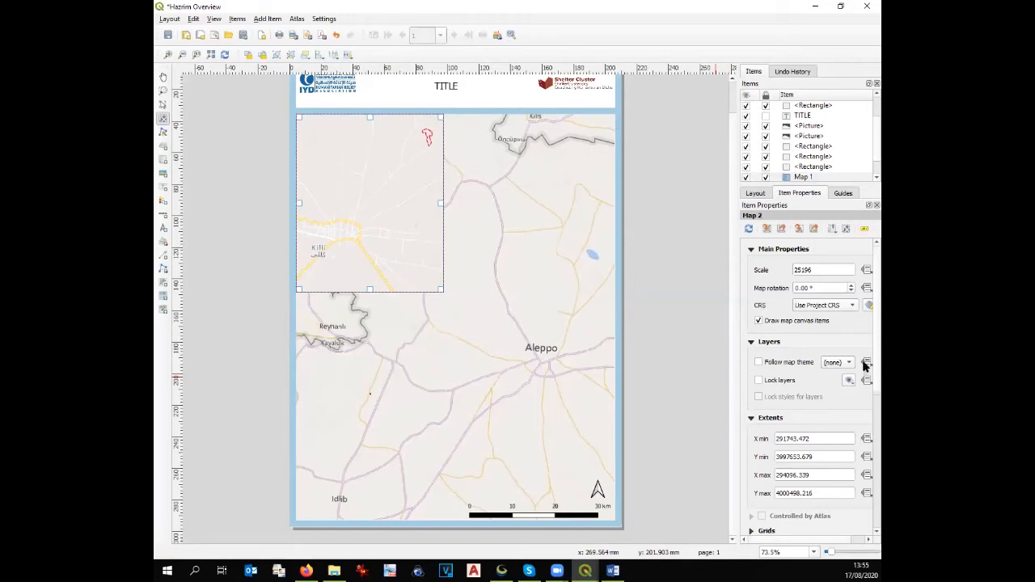
pyautogui.scroll(-5, 864, 381)
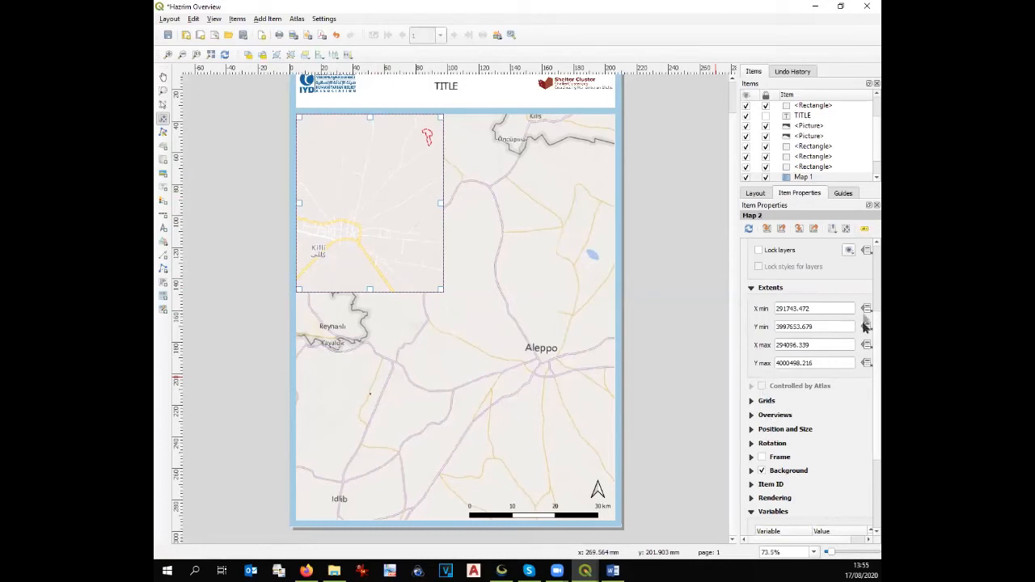
pyautogui.scroll(3, 864, 305)
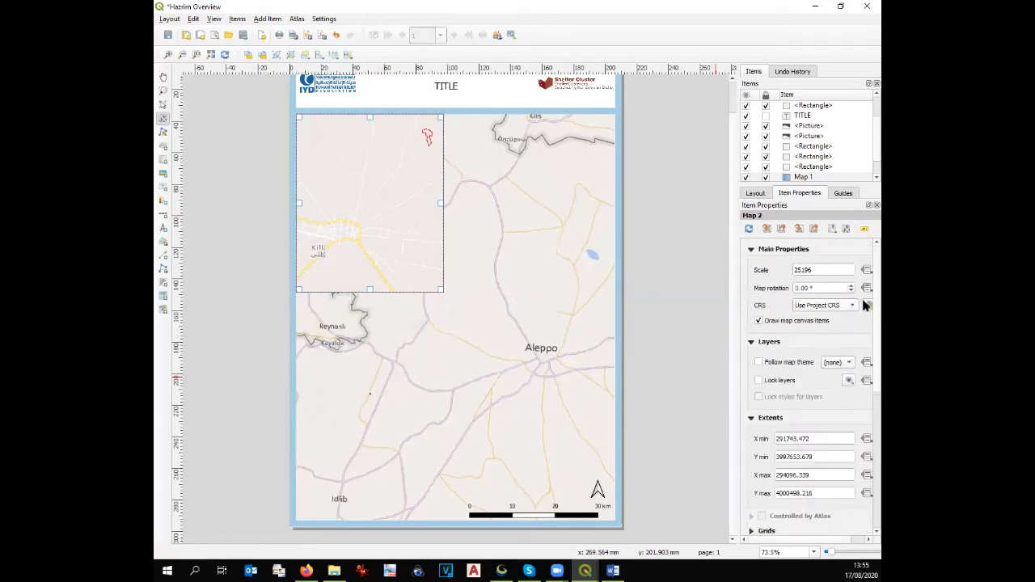
pyautogui.scroll(-5, 864, 295)
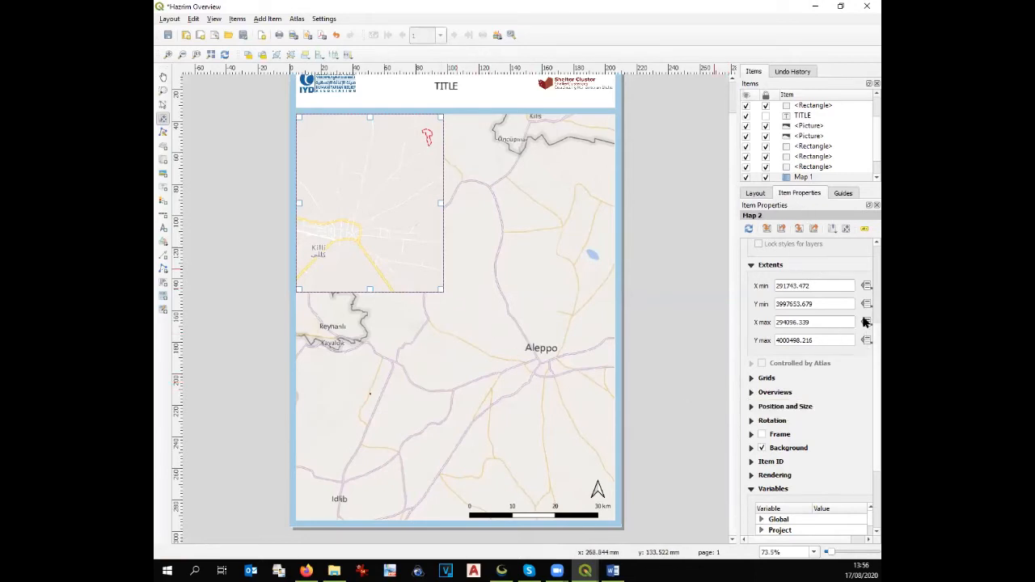
pyautogui.scroll(3, 864, 302)
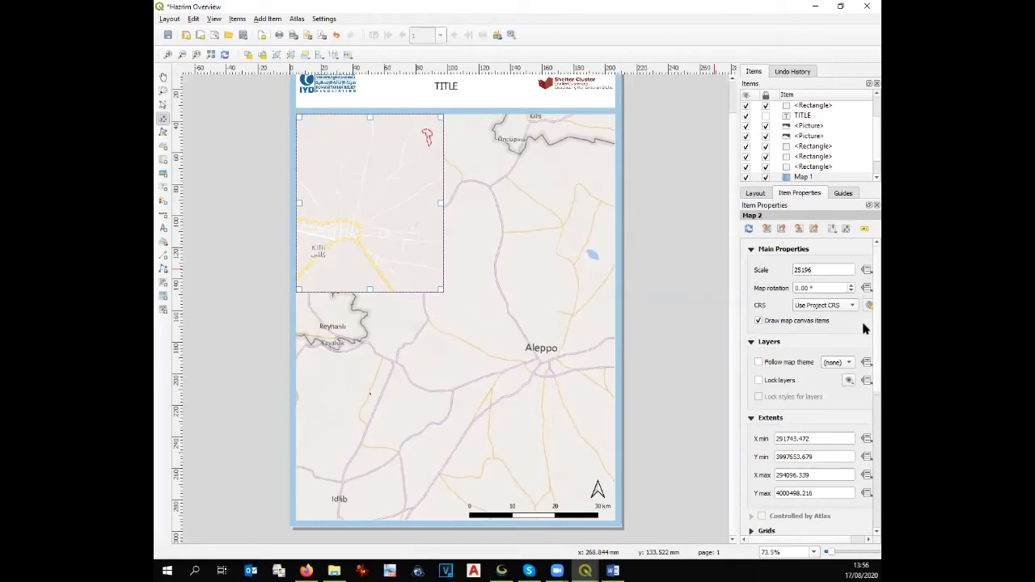
# Step: Turn on a frame around Map 2, colour it red and set its thickness to 0.50 mm
pyautogui.scroll(-5, 864, 318)
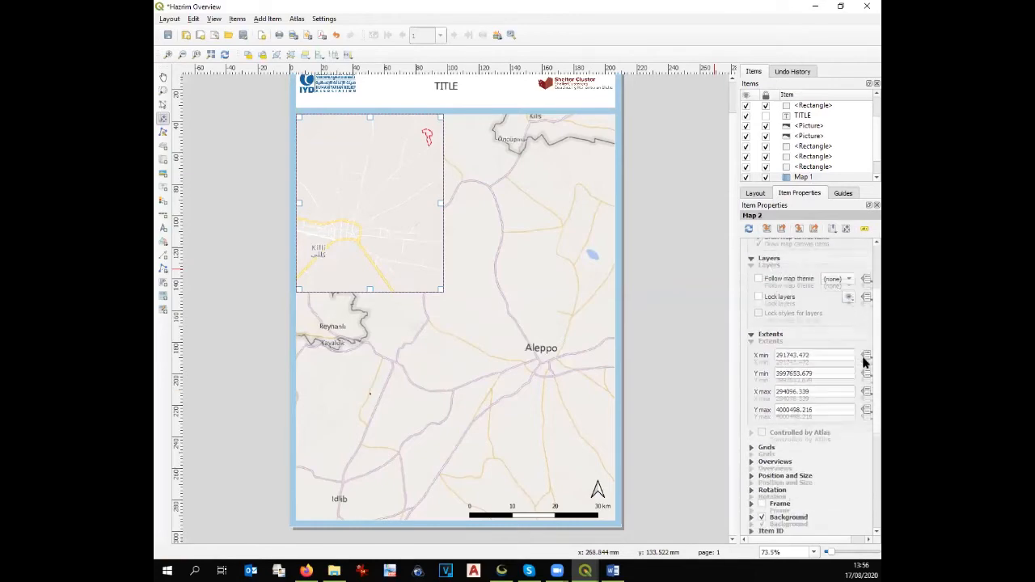
pyautogui.scroll(-3, 863, 371)
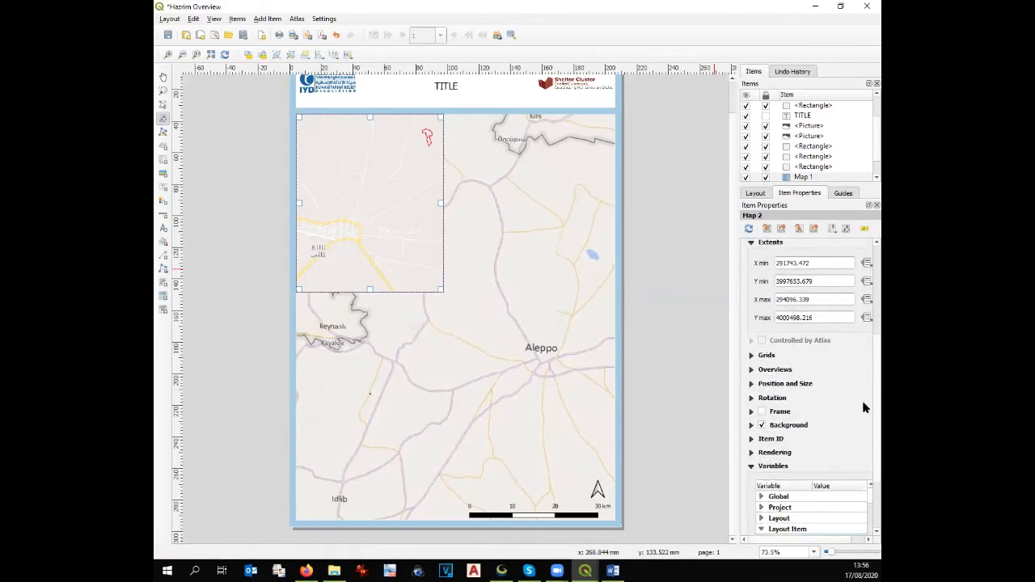
pyautogui.scroll(-2, 864, 408)
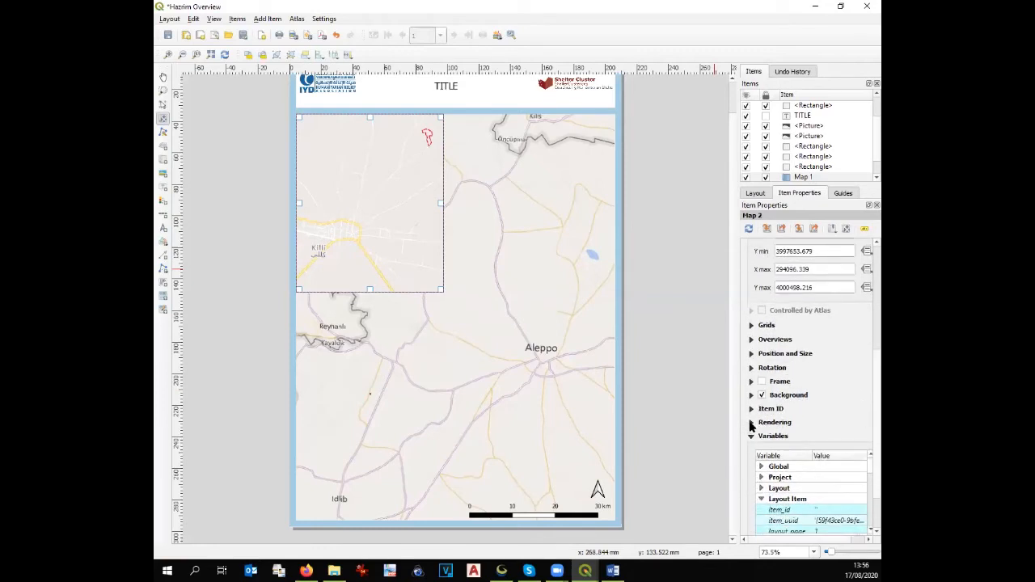
pyautogui.click(752, 424)
pyautogui.click(752, 423)
pyautogui.click(751, 382)
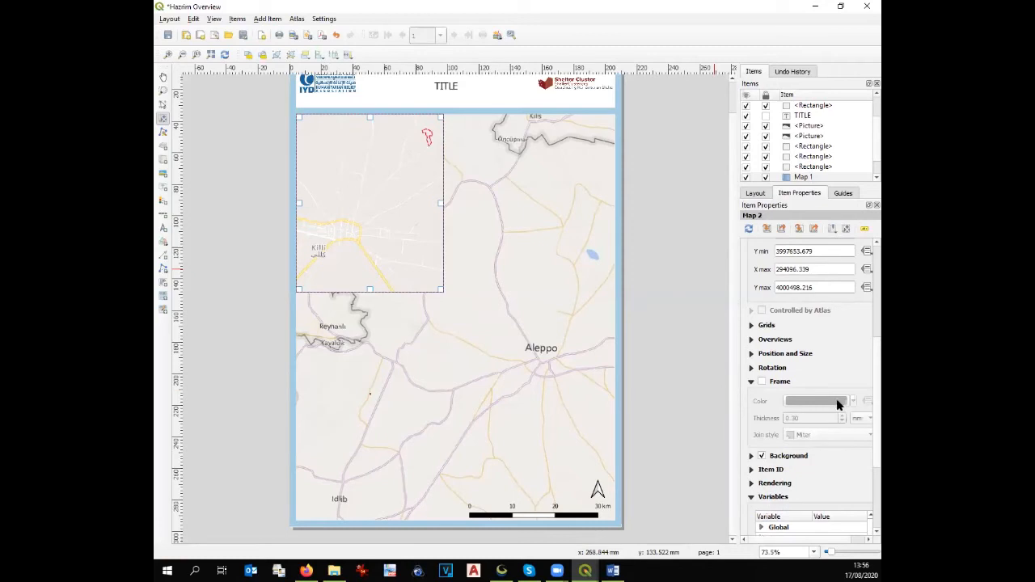
pyautogui.click(762, 382)
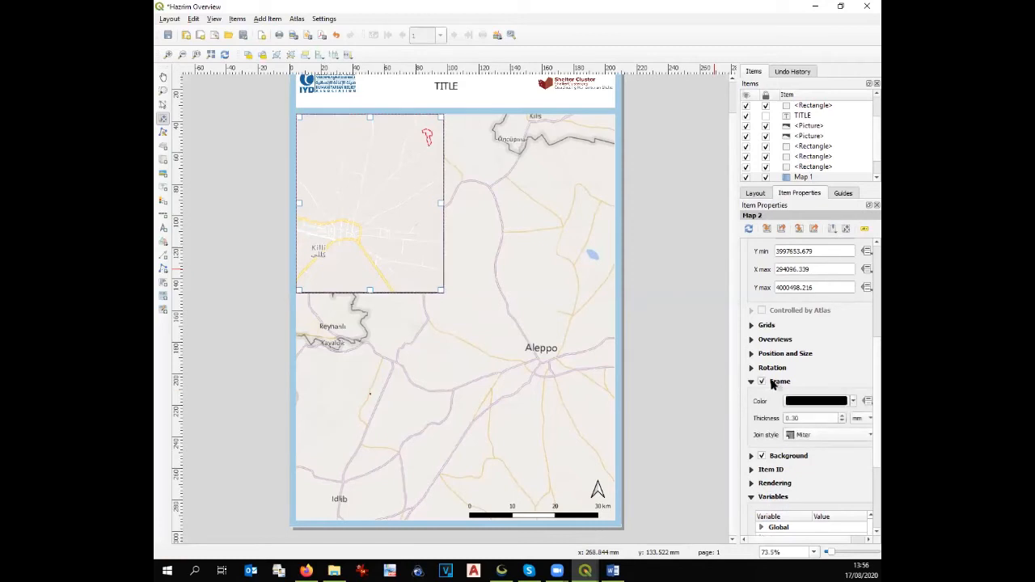
pyautogui.click(852, 408)
pyautogui.click(810, 483)
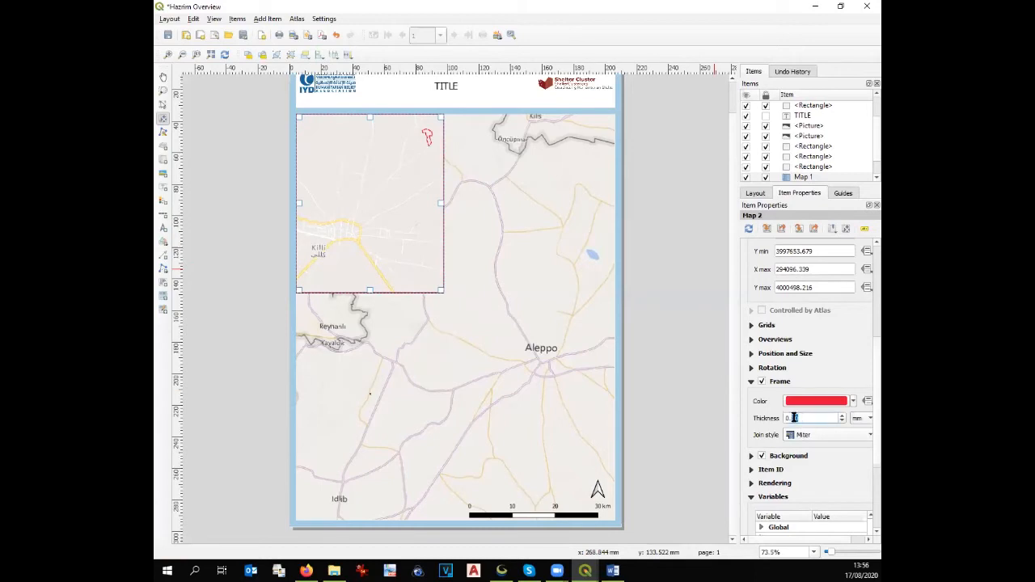
pyautogui.doubleClick(794, 417)
pyautogui.write('0.50')
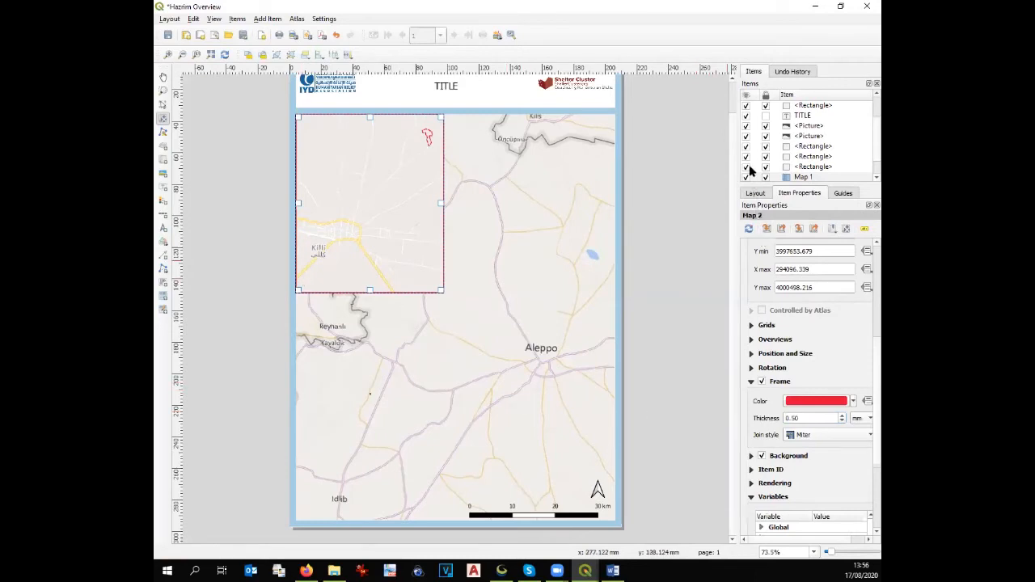
# Step: Lock Map 2 and move it down the item order so it sits directly above Map 1
pyautogui.scroll(1, 864, 140)
pyautogui.scroll(-1, 864, 144)
pyautogui.scroll(1, 864, 144)
pyautogui.click(765, 106)
pyautogui.moveTo(802, 106); pyautogui.dragTo(803, 143)
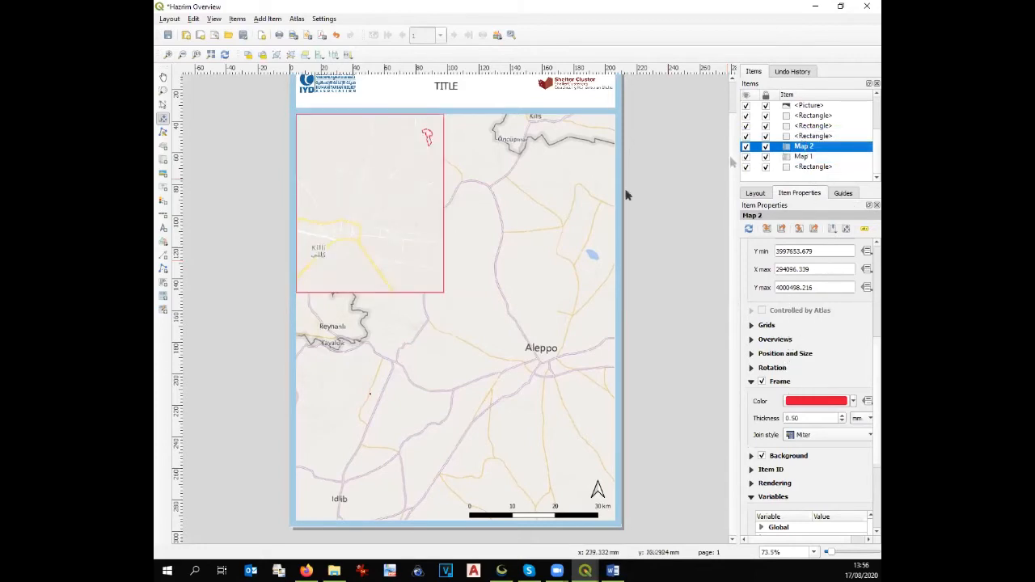
# Step: Unlock Map 2, turn on Lock layers and Lock styles for layers, and lock the item's position again
pyautogui.click(410, 218)
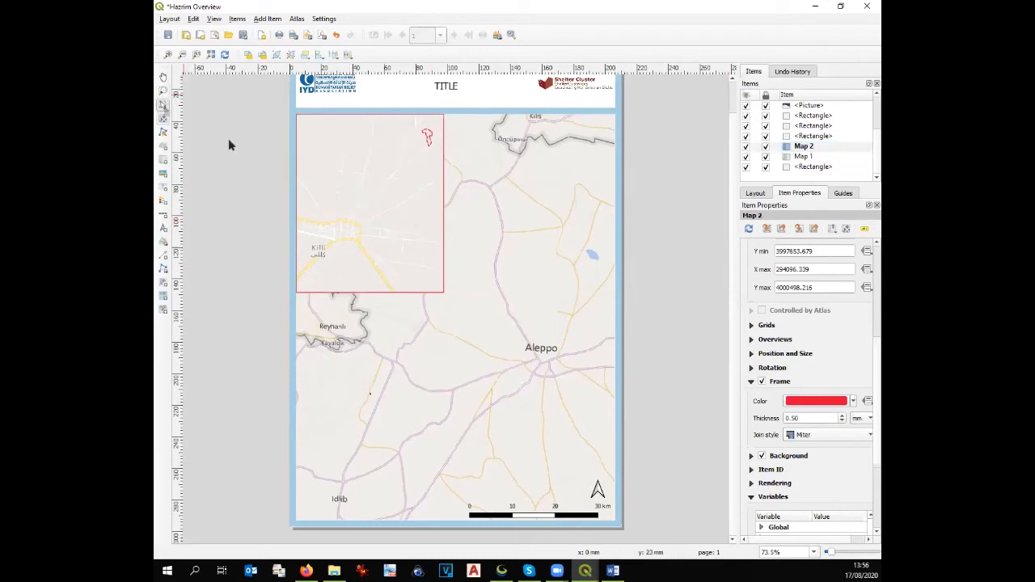
pyautogui.click(164, 109)
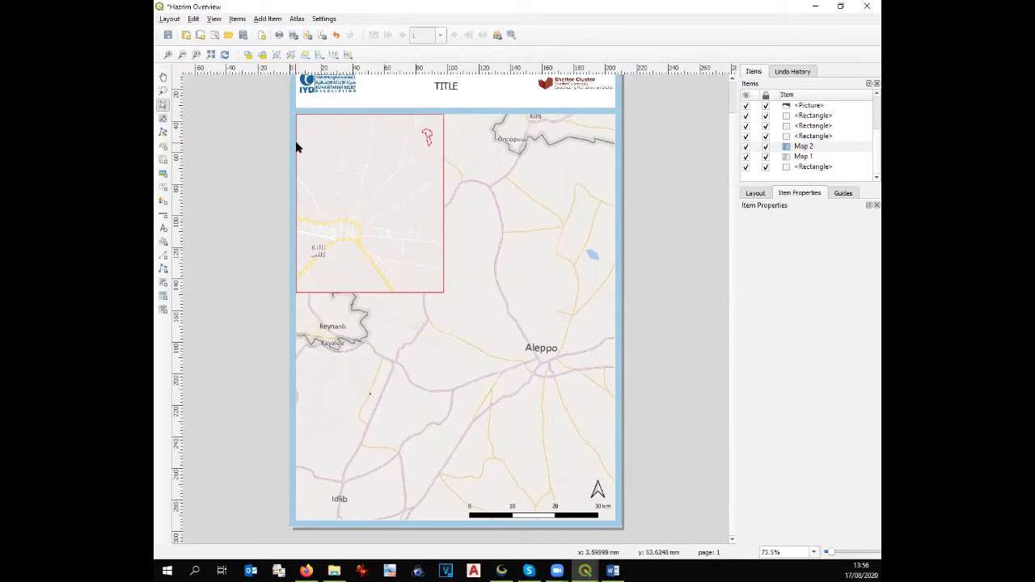
pyautogui.click(766, 150)
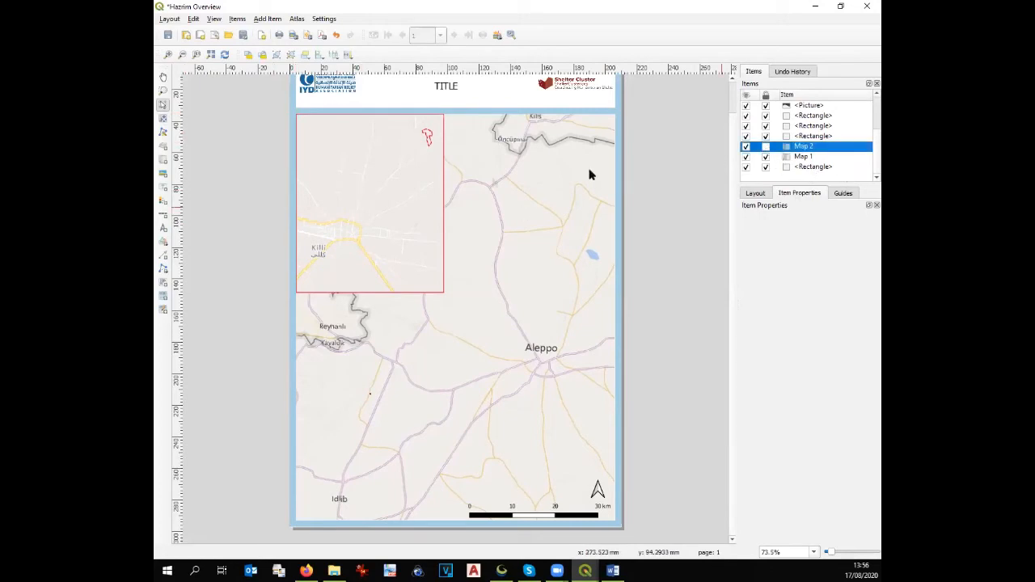
pyautogui.click(389, 194)
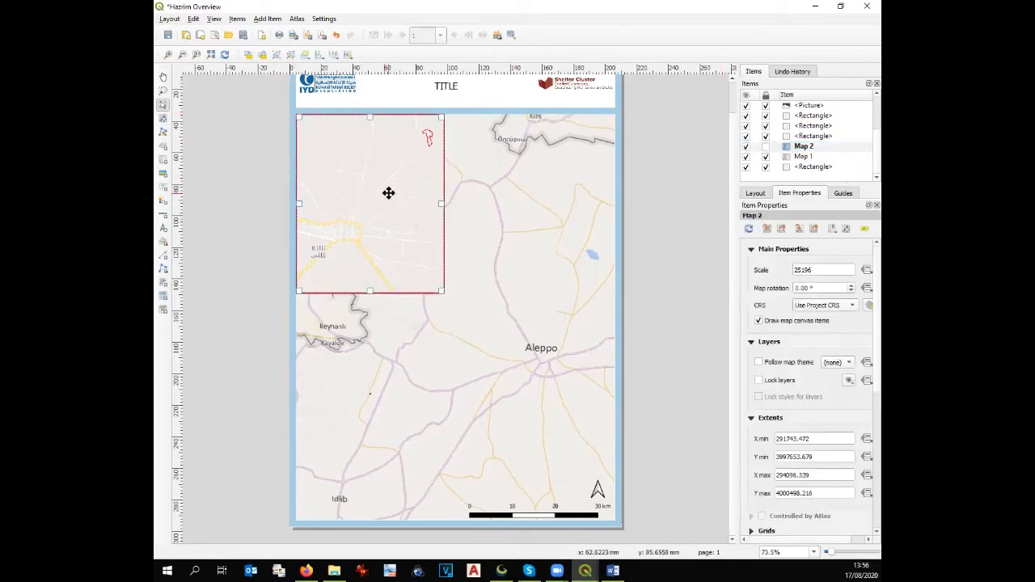
pyautogui.click(758, 381)
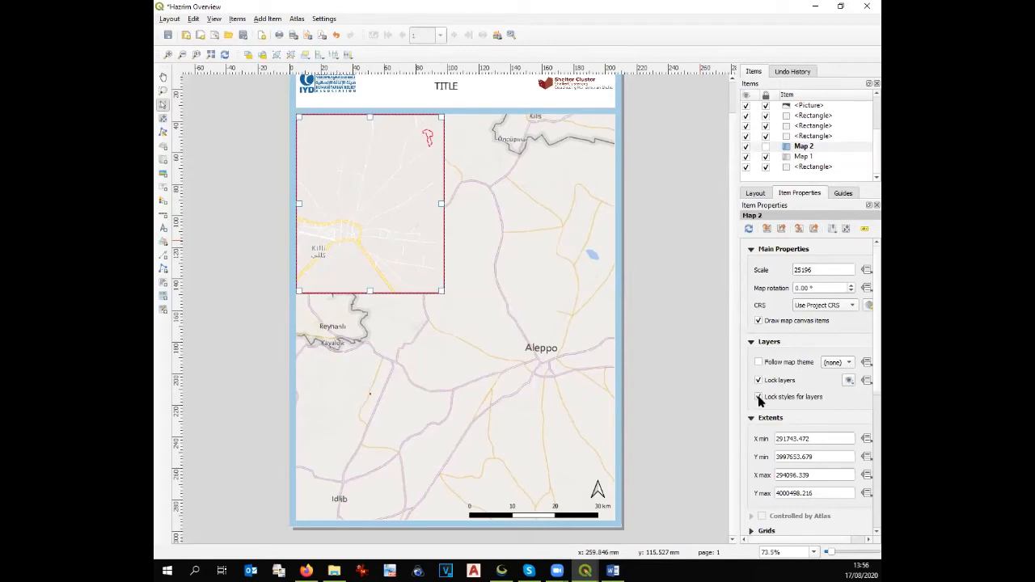
pyautogui.click(766, 147)
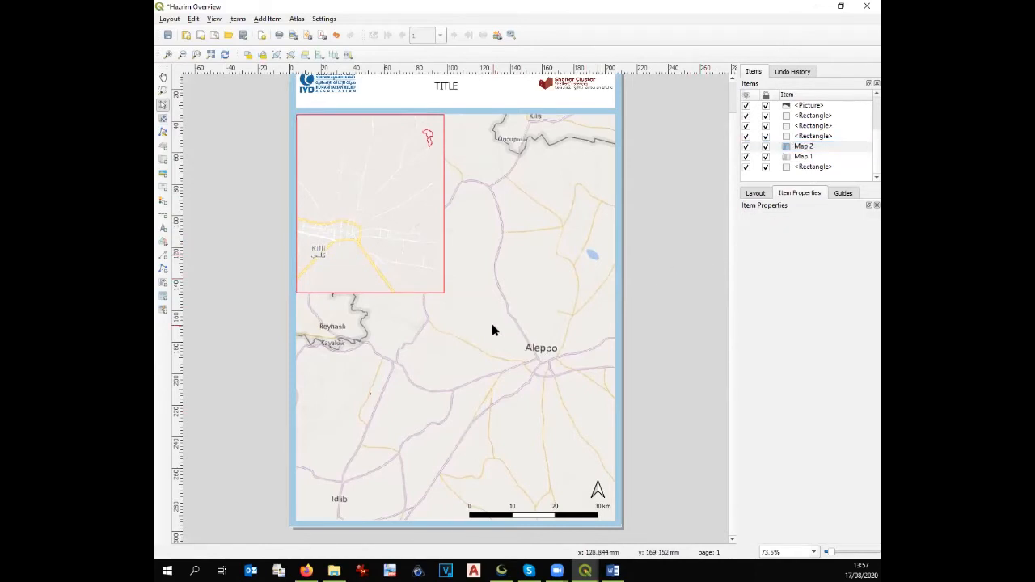
# Step: Unlock Map 1 and add an overview to it that uses Map 2 as its map frame
pyautogui.click(766, 156)
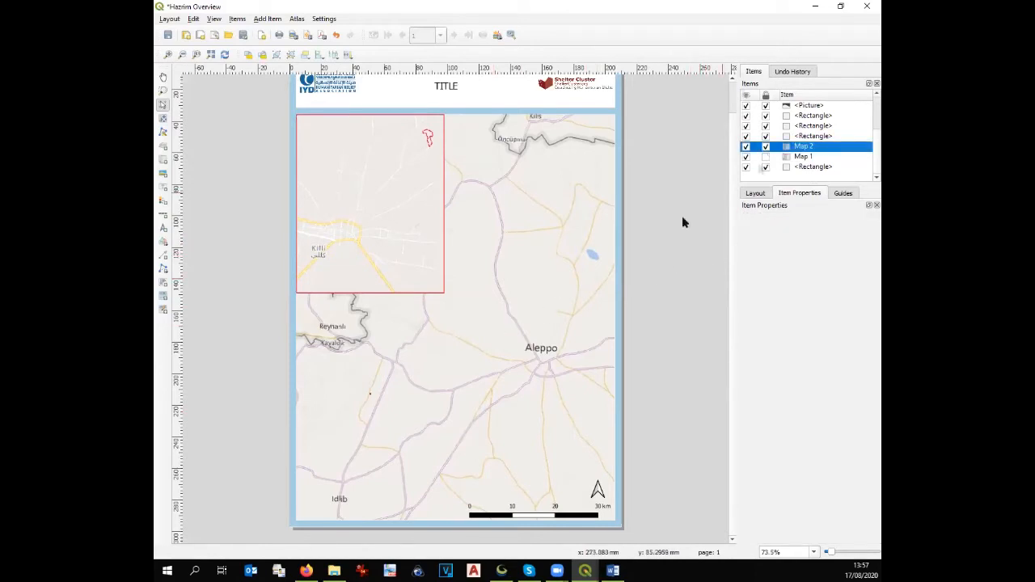
pyautogui.click(545, 281)
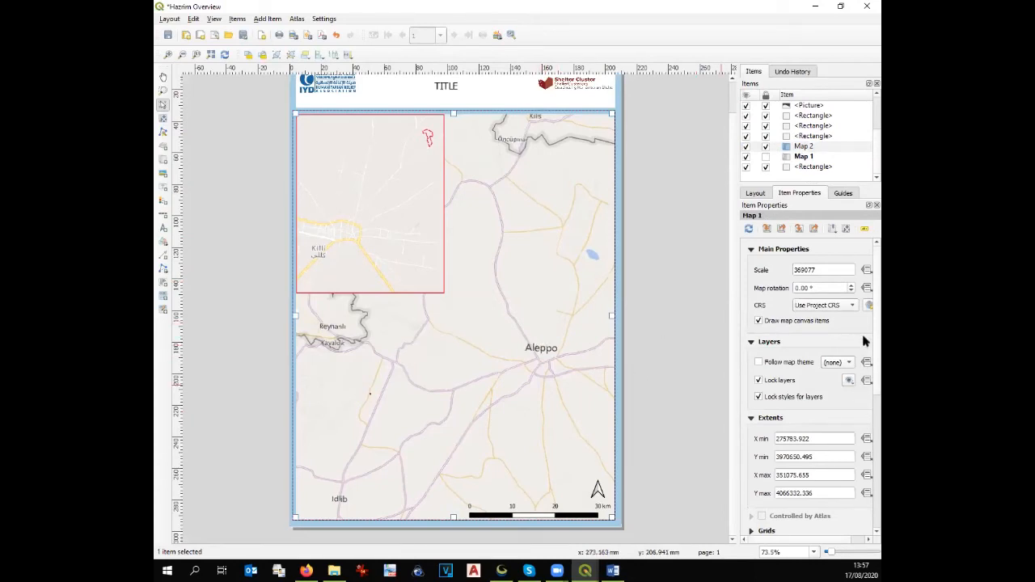
pyautogui.scroll(-5, 864, 372)
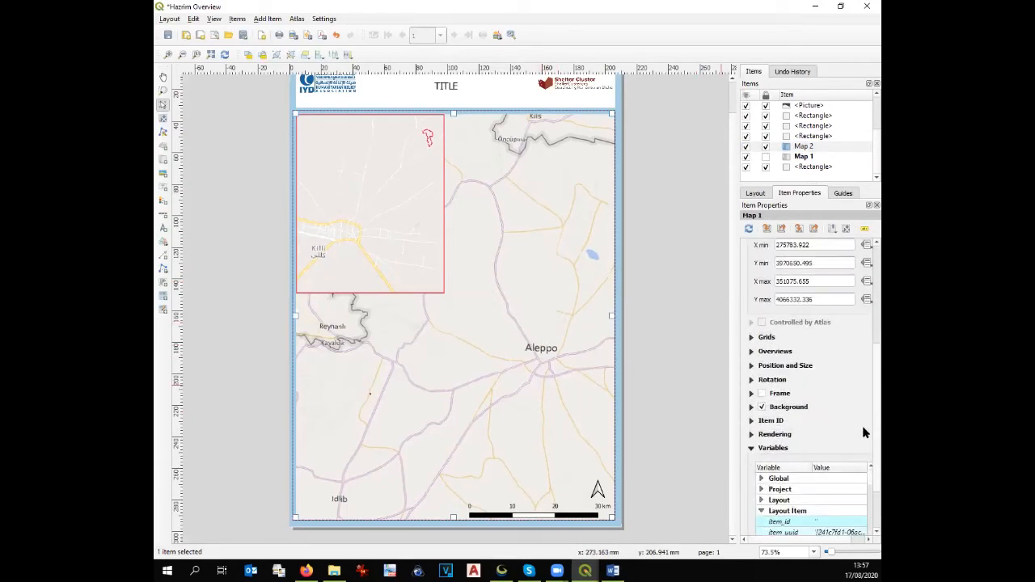
pyautogui.click(752, 351)
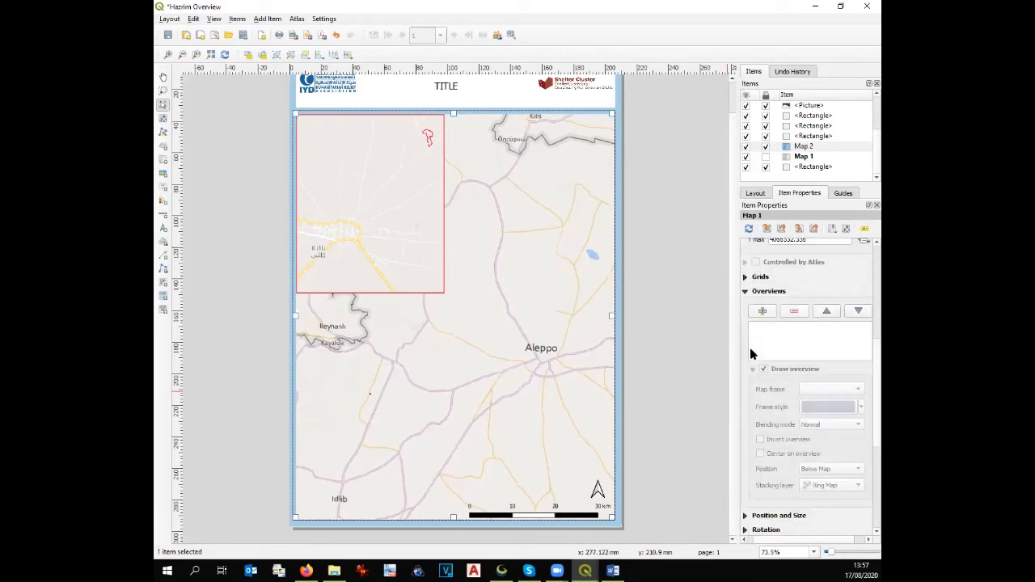
pyautogui.click(763, 312)
pyautogui.click(771, 327)
pyautogui.click(833, 389)
pyautogui.click(834, 389)
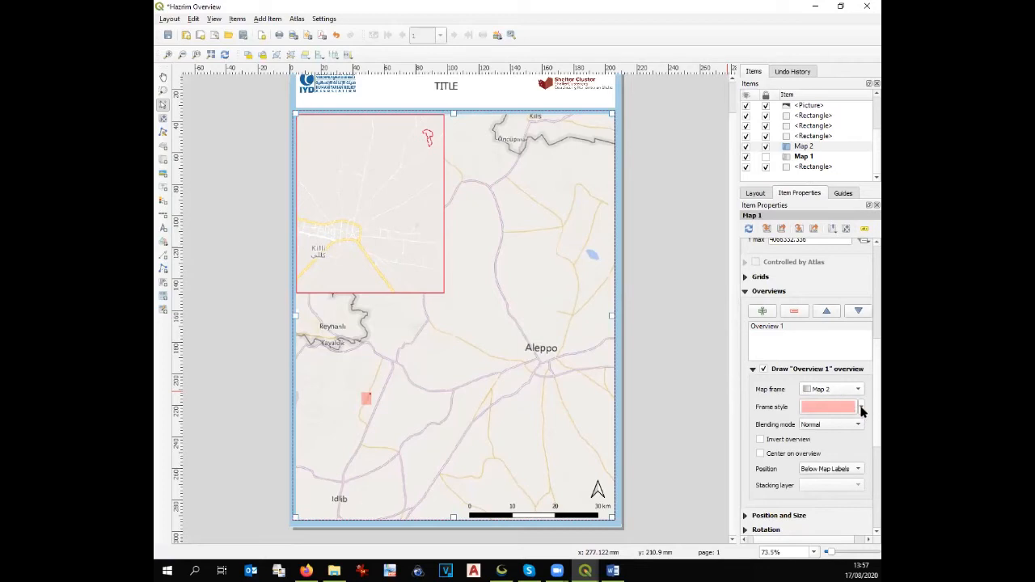
# Step: Colour Map 1's overview frame red and set its simple fill style to No Brush
pyautogui.click(861, 407)
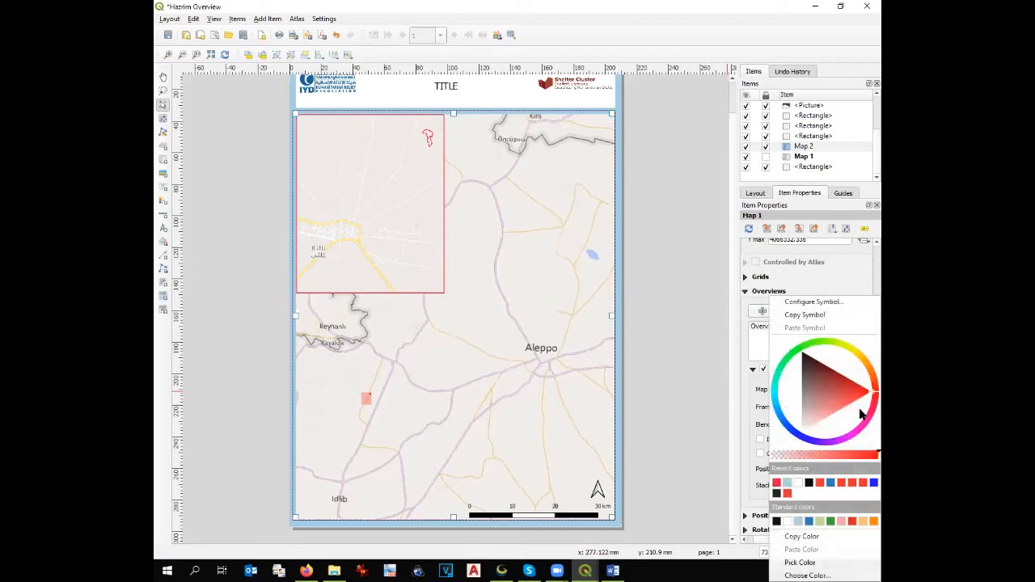
pyautogui.click(778, 486)
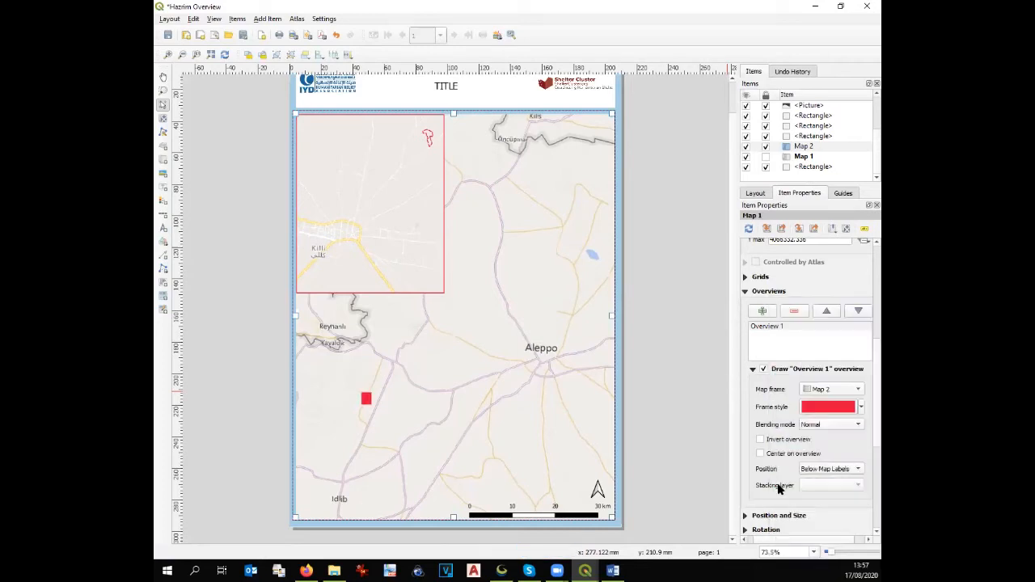
pyautogui.click(834, 411)
pyautogui.click(831, 244)
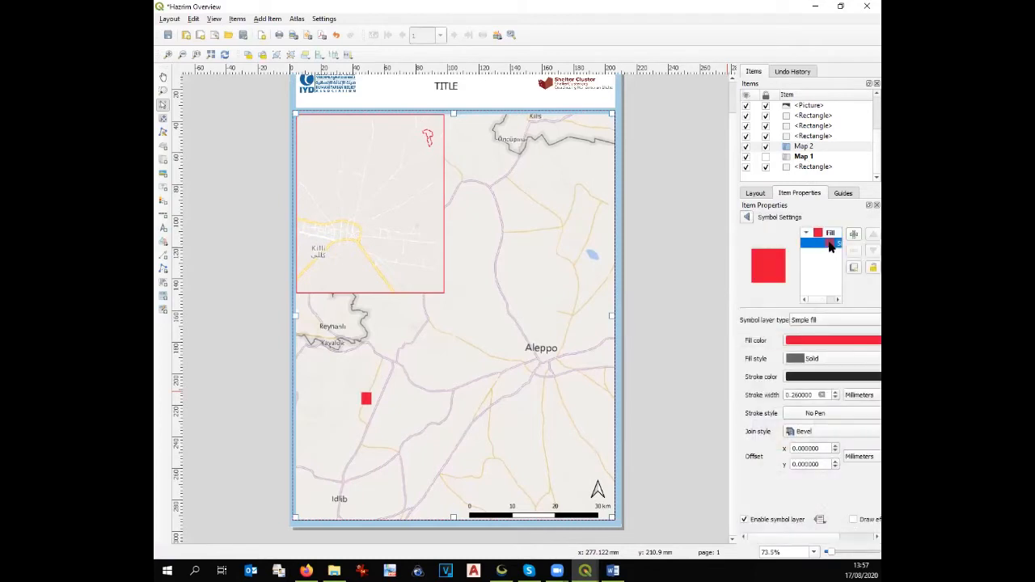
pyautogui.click(823, 362)
pyautogui.click(823, 358)
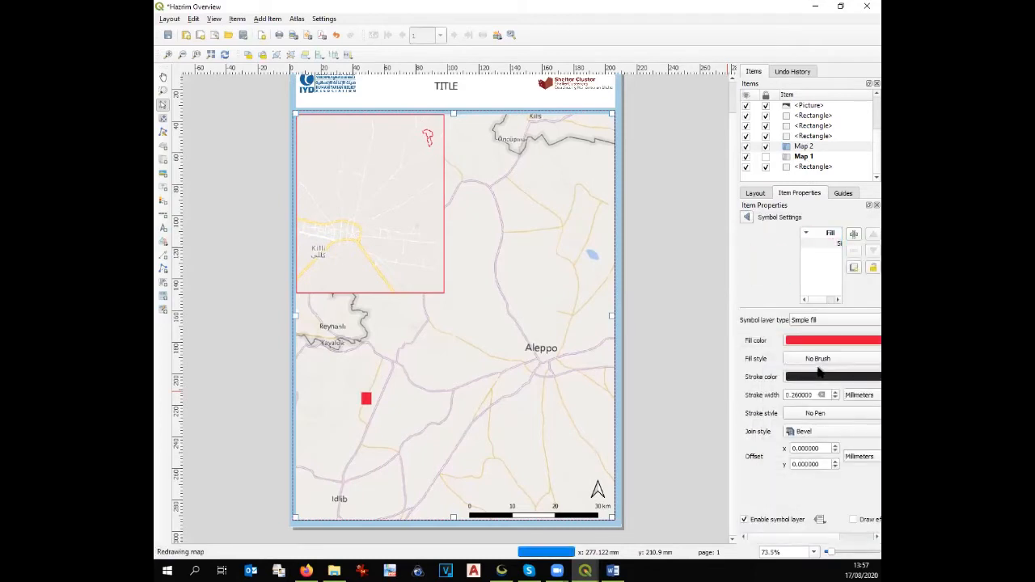
pyautogui.click(823, 363)
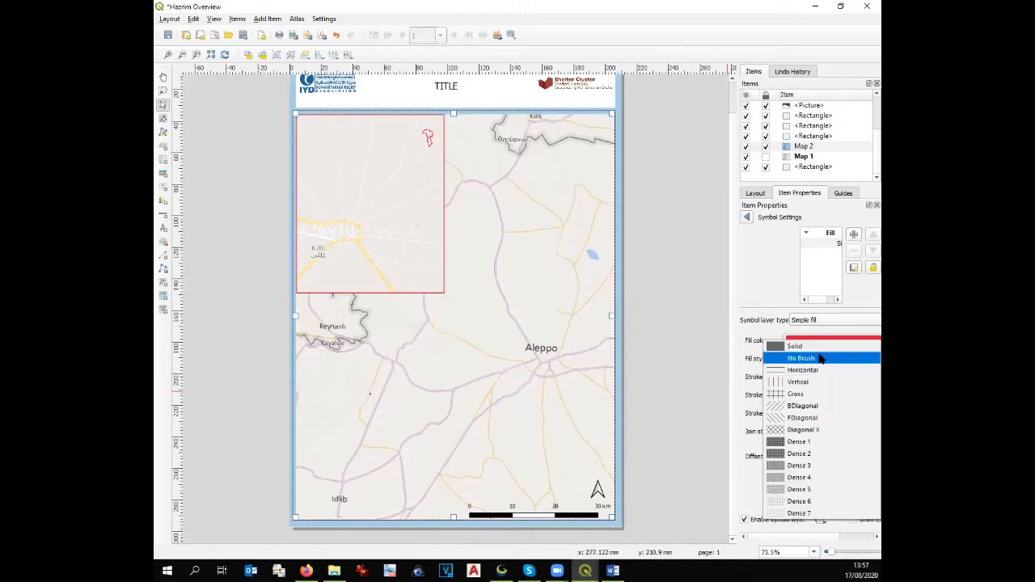
pyautogui.click(819, 359)
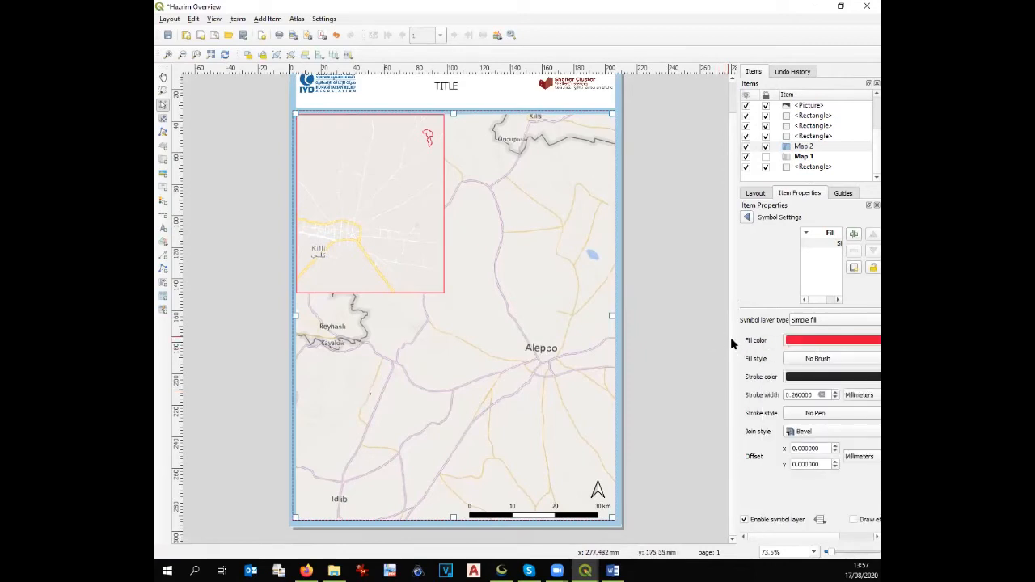
# Step: Give the overview frame a Solid Line stroke and set the stroke color to the same red
pyautogui.scroll(-1, 684, 271)
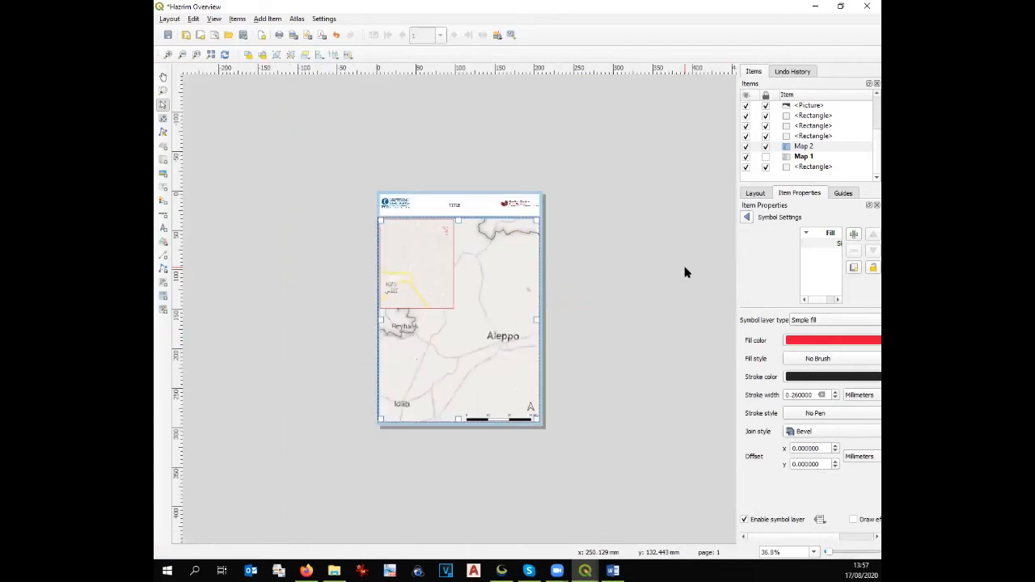
pyautogui.scroll(1, 684, 272)
pyautogui.click(813, 413)
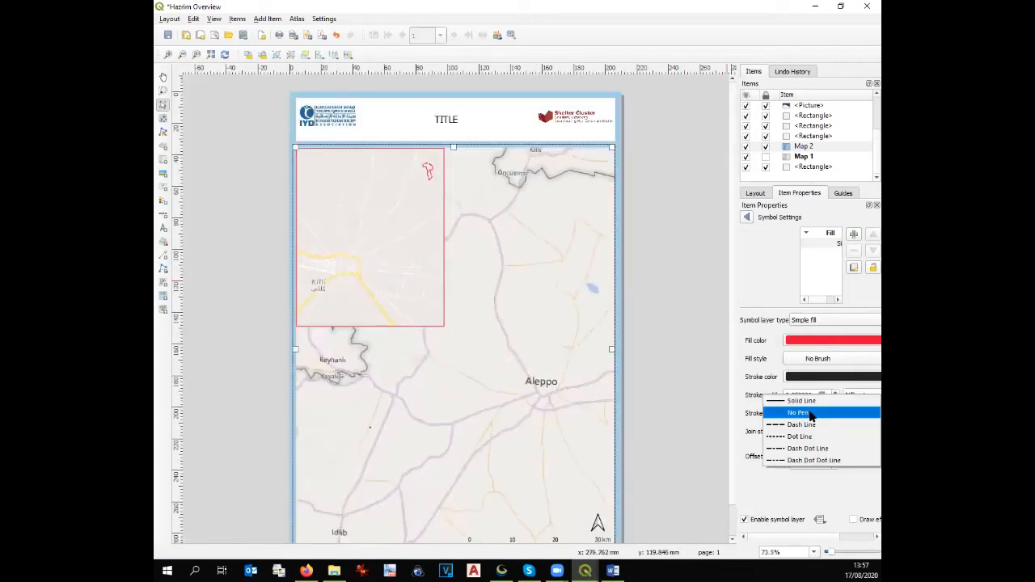
pyautogui.click(809, 401)
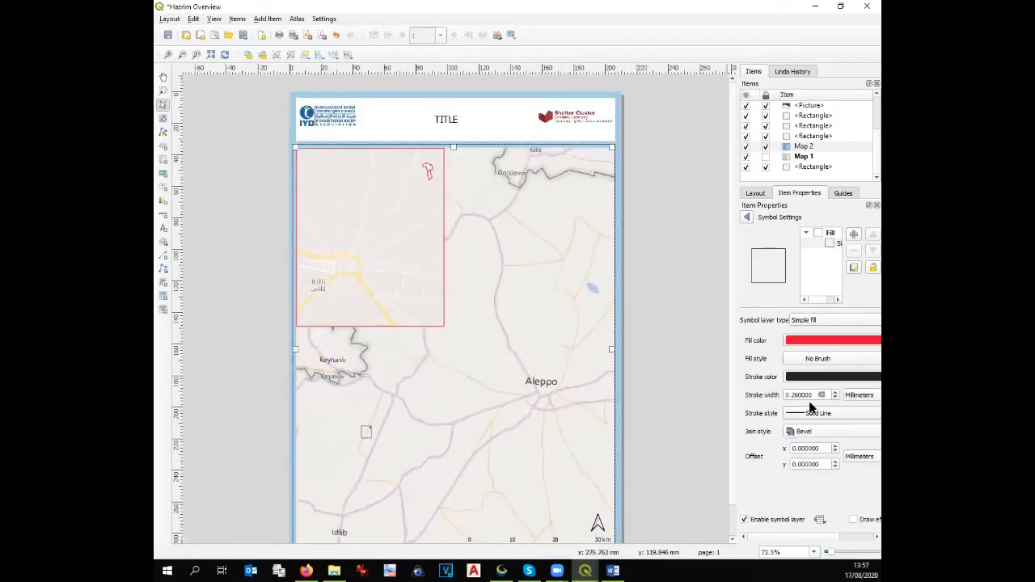
pyautogui.click(831, 379)
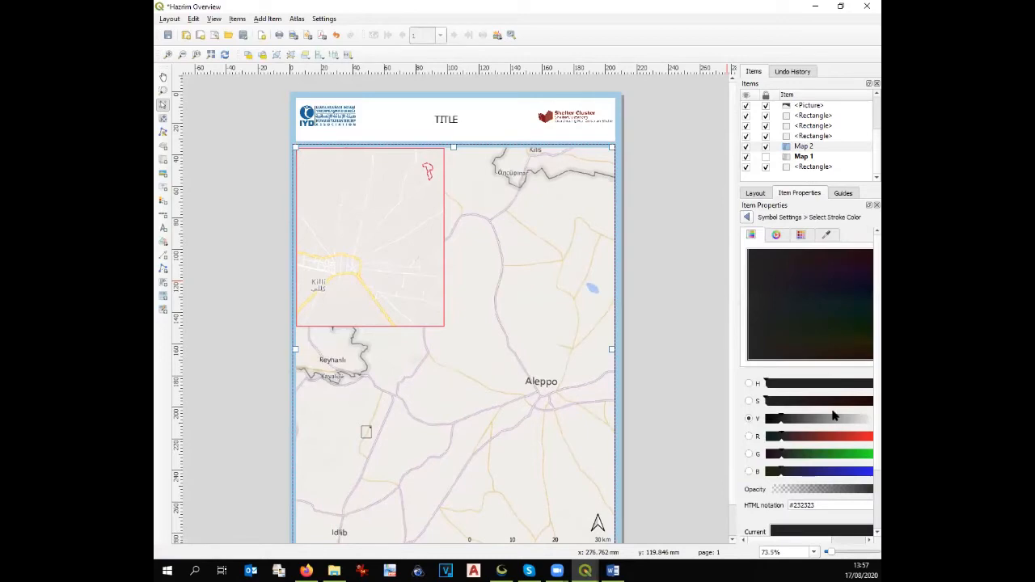
pyautogui.click(746, 219)
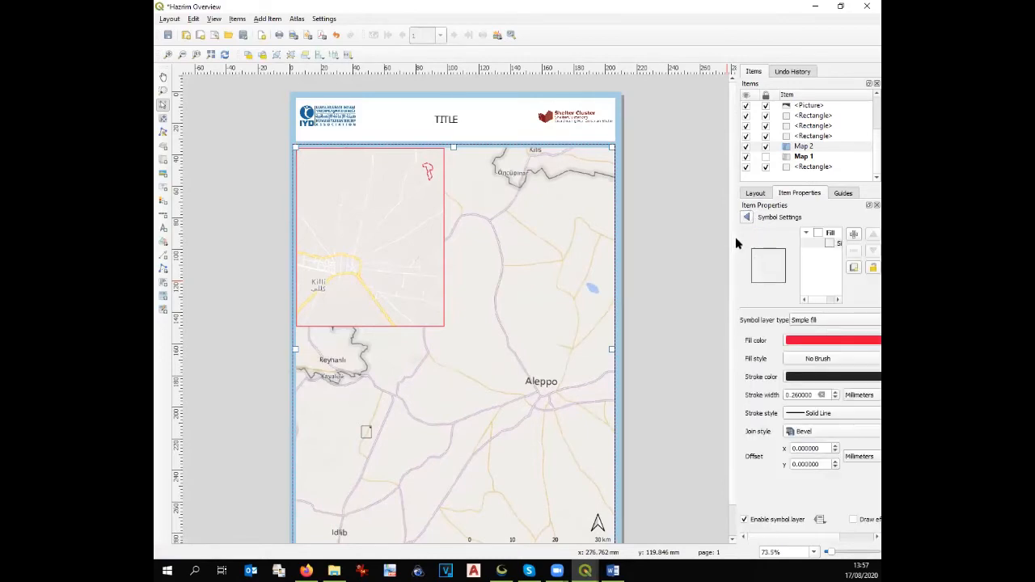
pyautogui.moveTo(736, 237); pyautogui.dragTo(676, 238)
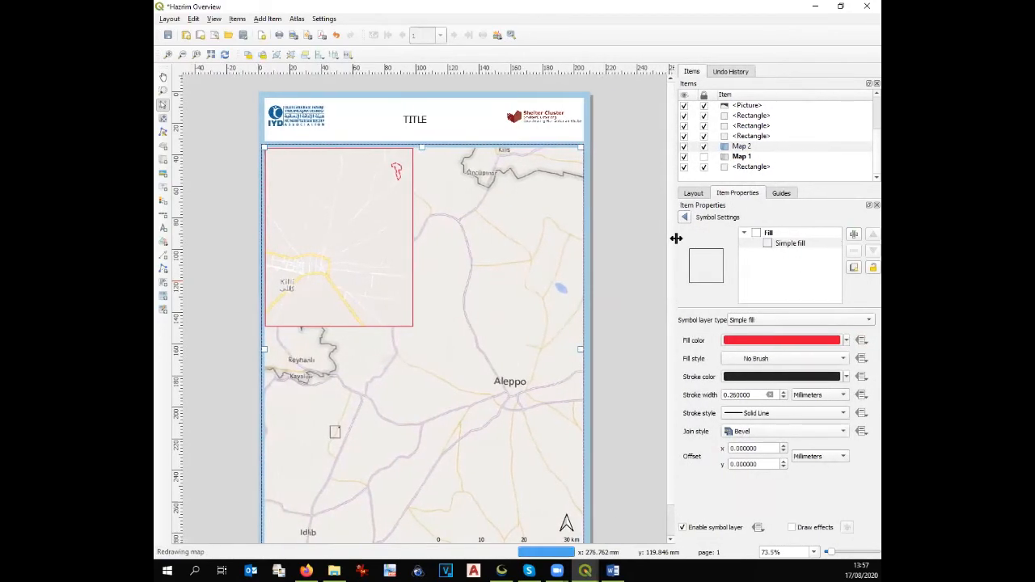
pyautogui.click(848, 380)
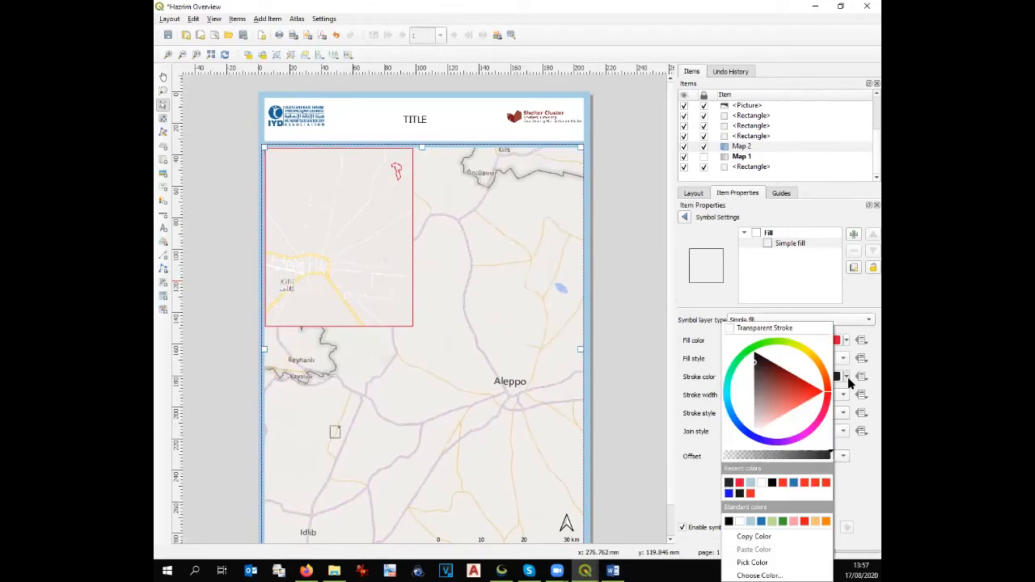
pyautogui.click(739, 482)
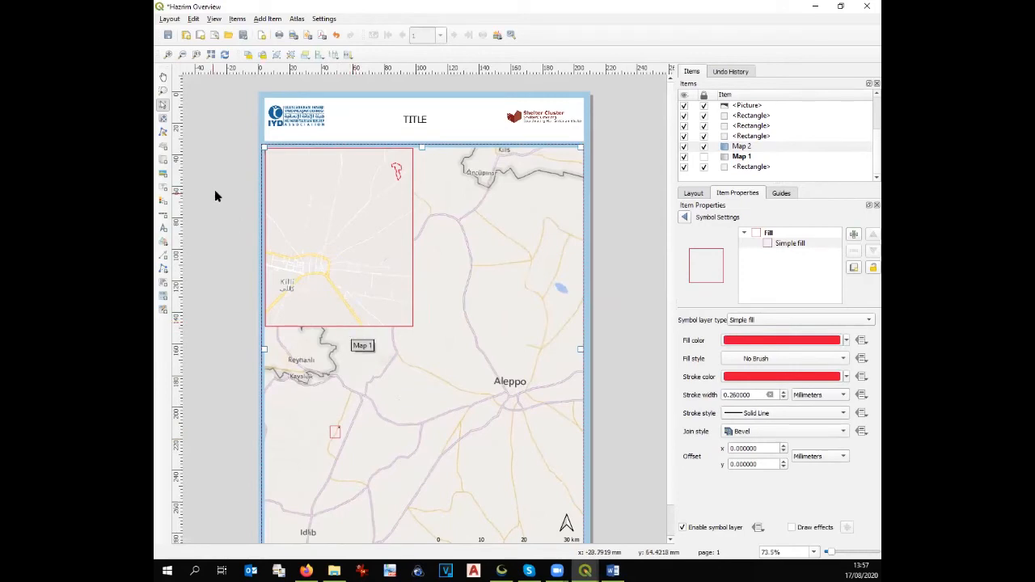
# Step: Draw an arrow from Map 2's lower edge down to the red overview box on Map 1
pyautogui.click(161, 257)
pyautogui.click(337, 327)
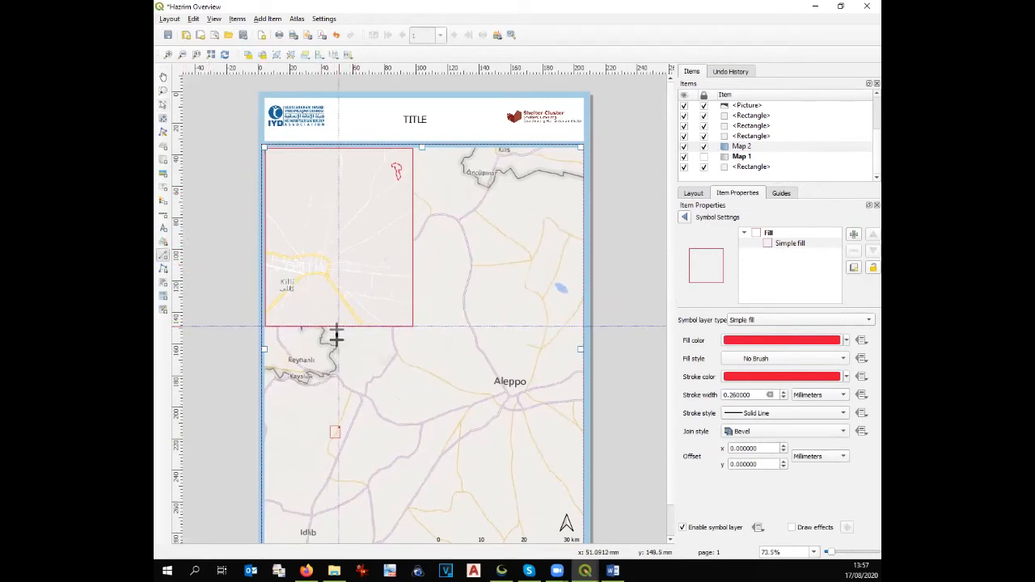
pyautogui.rightClick(334, 419)
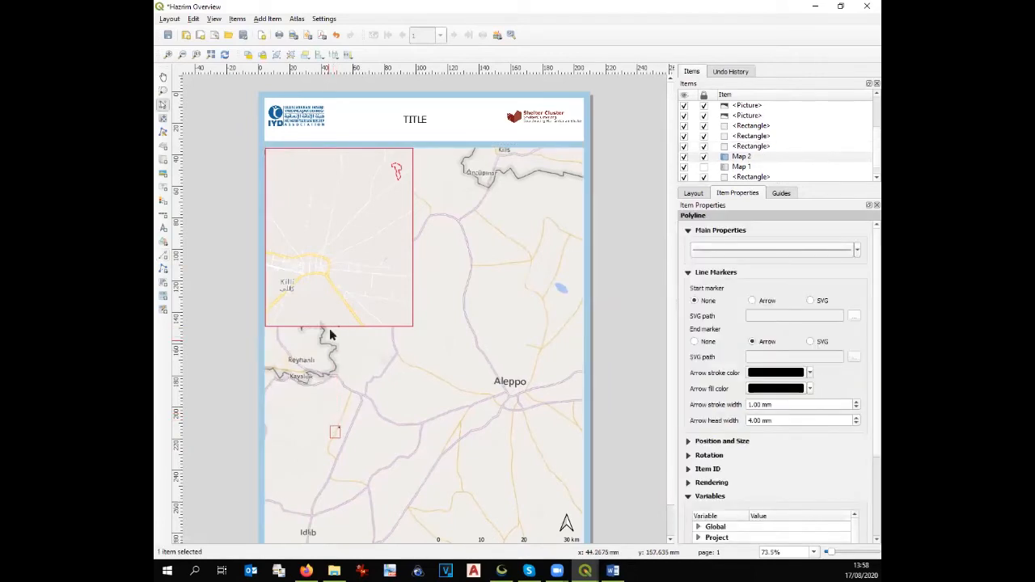
# Step: Undo the last arrow and redraw it from Map 2's lower edge to the red overview box on Map 1
pyautogui.hotkey('ctrl', 'z')
pyautogui.click(162, 254)
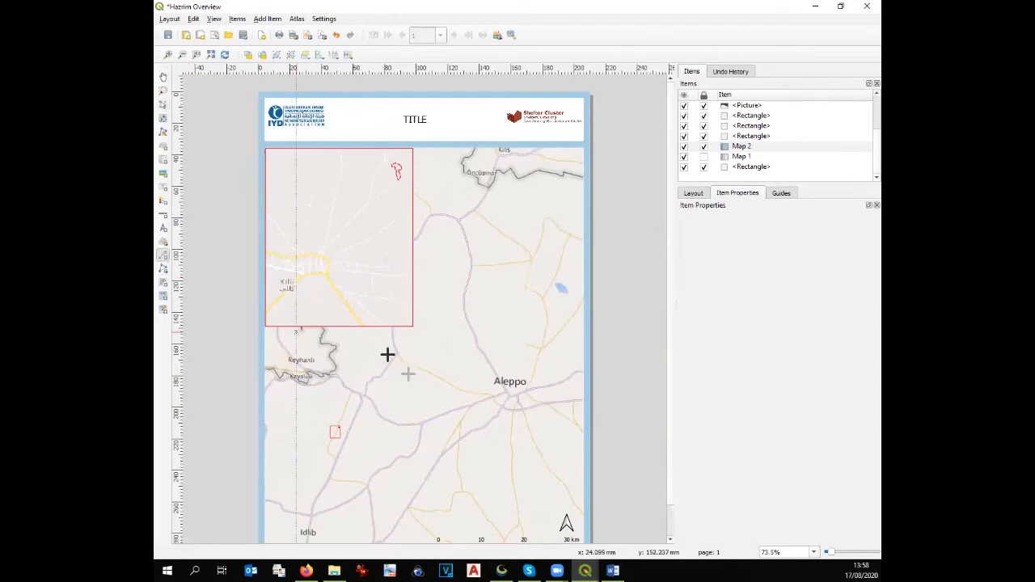
pyautogui.click(341, 326)
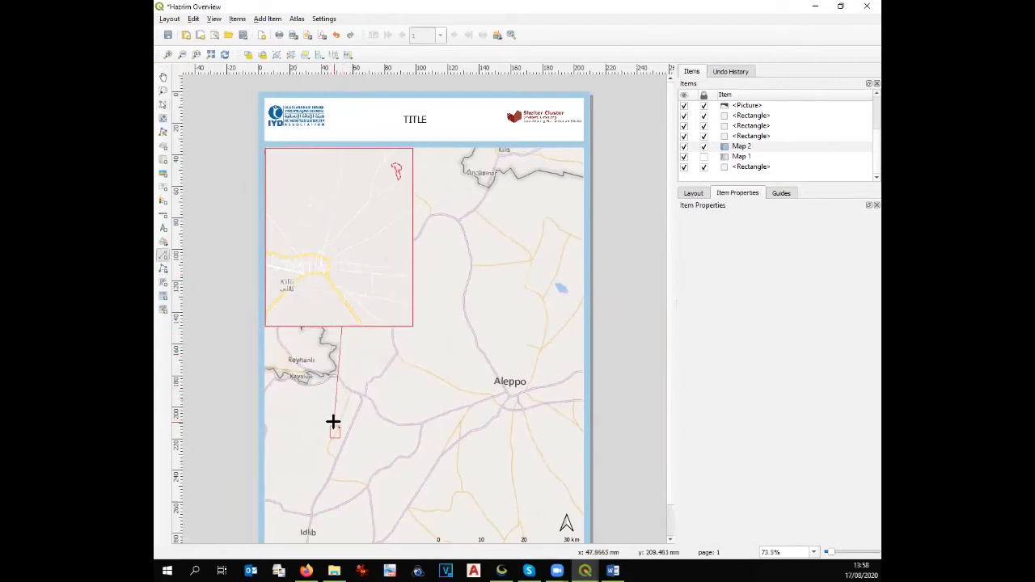
pyautogui.rightClick(333, 421)
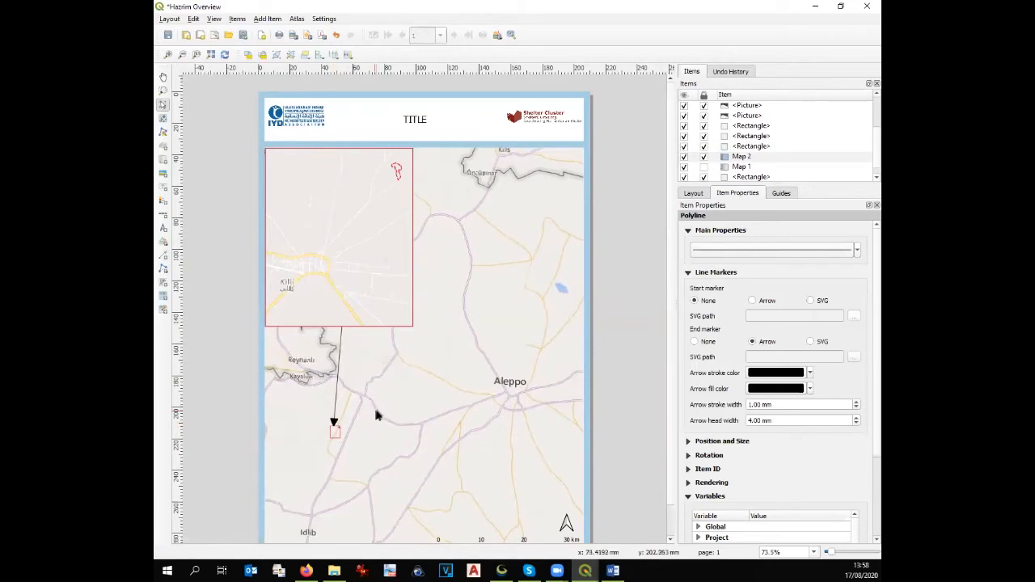
# Step: Set the arrow's stroke and fill colors to the recent red, and lock Map 1
pyautogui.click(810, 376)
pyautogui.click(756, 487)
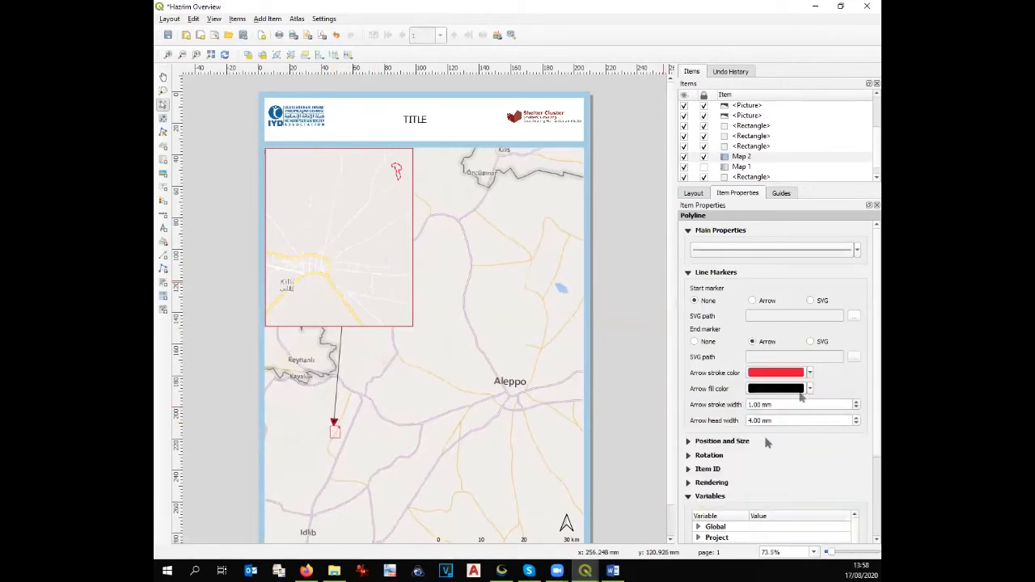
pyautogui.click(809, 389)
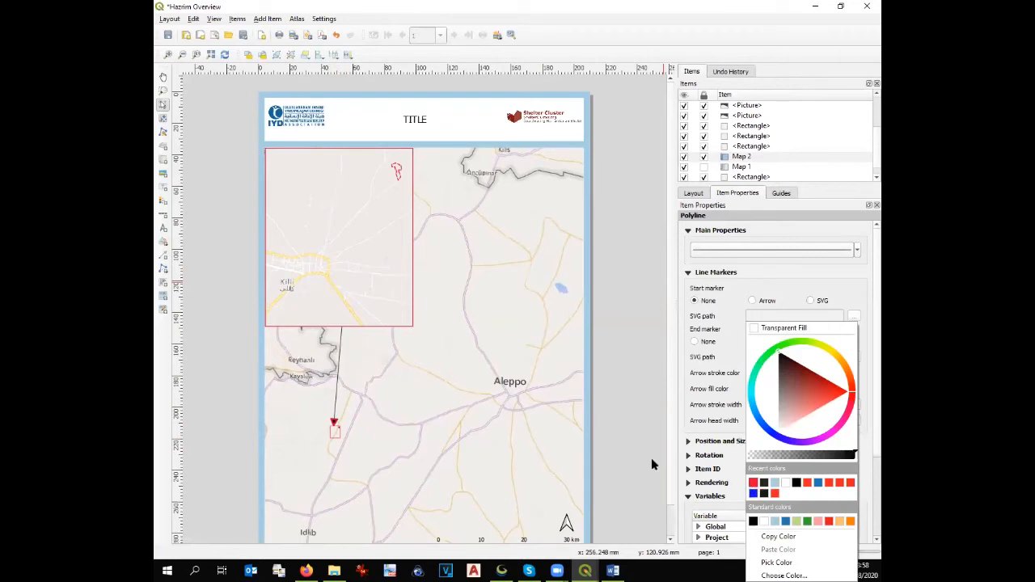
pyautogui.click(754, 484)
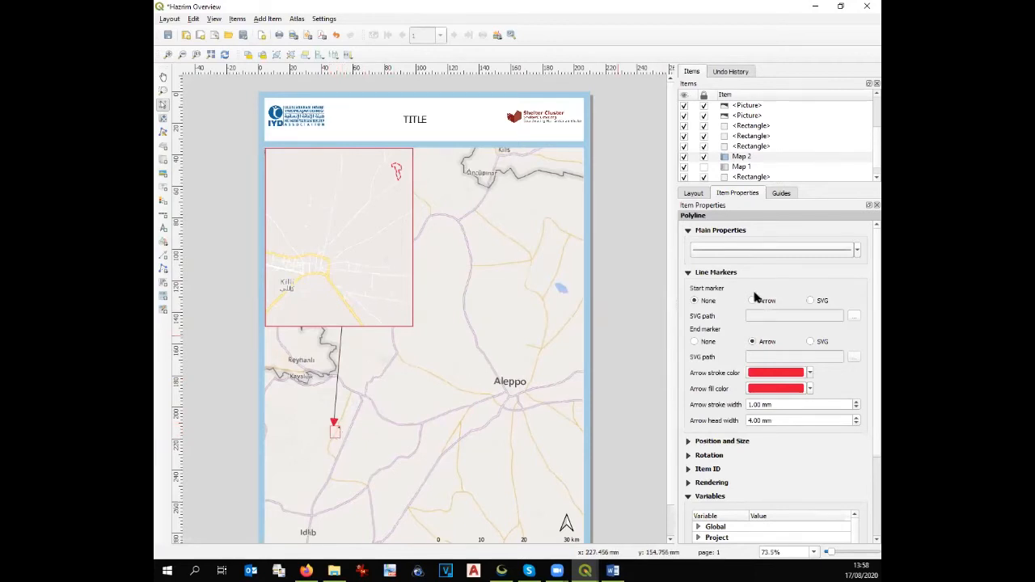
pyautogui.click(705, 161)
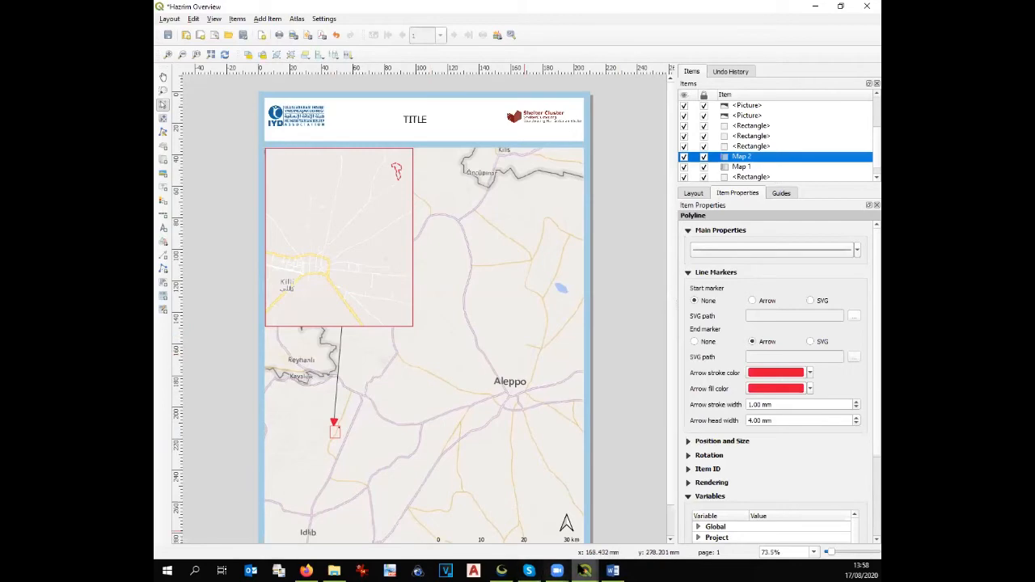
# Step: Switch to the main QGIS project window, show the Shelter layer, and frame the camp perimeter closely in the canvas
pyautogui.moveTo(585, 571)
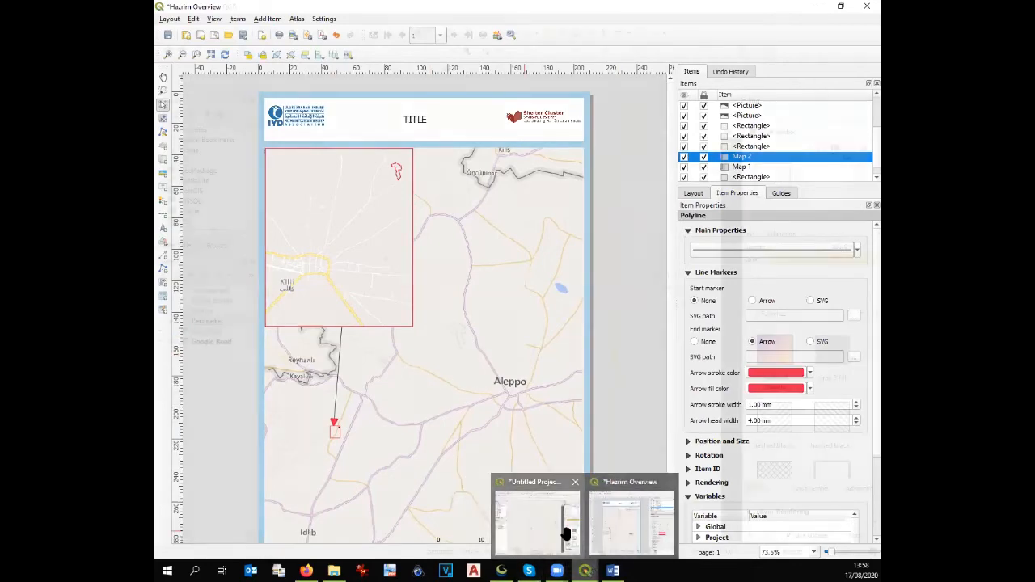
pyautogui.click(570, 537)
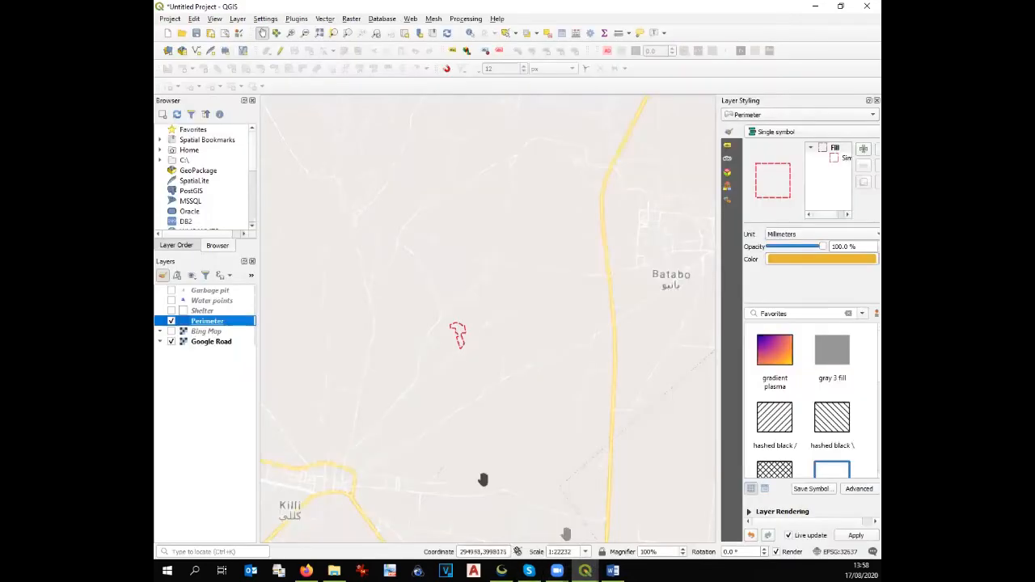
pyautogui.click(171, 311)
pyautogui.scroll(3, 456, 337)
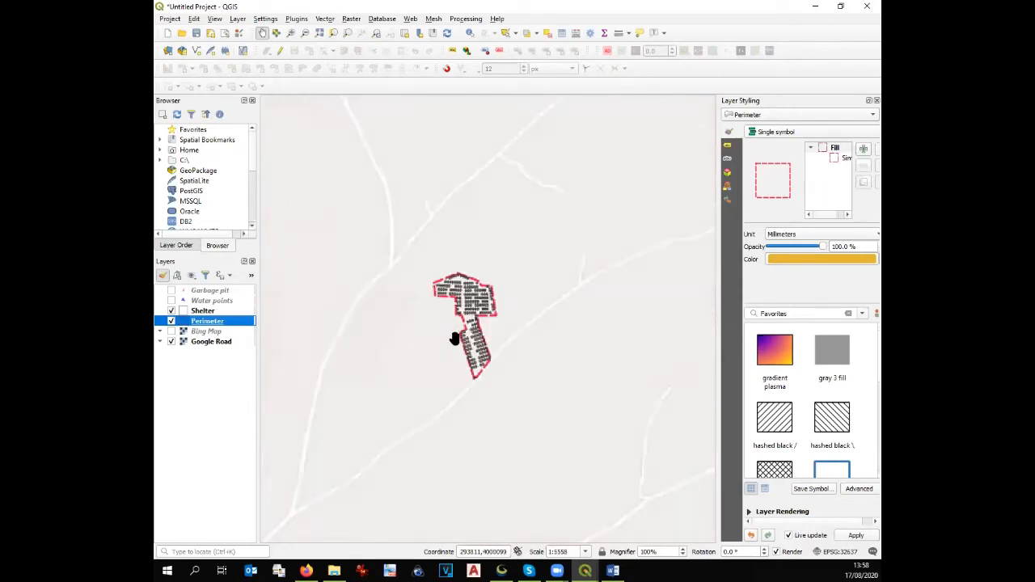
pyautogui.scroll(1, 455, 339)
pyautogui.scroll(-1, 454, 339)
pyautogui.moveTo(455, 338); pyautogui.dragTo(453, 386)
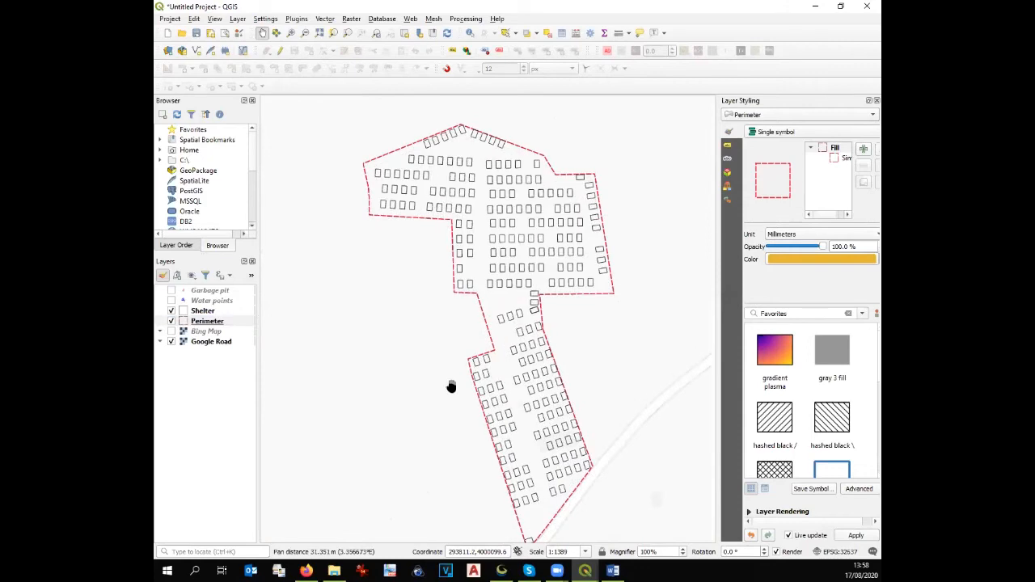
# Step: Hide the Google Road layer and add the Bing Satellite basemap from QuickMapServices
pyautogui.click(171, 331)
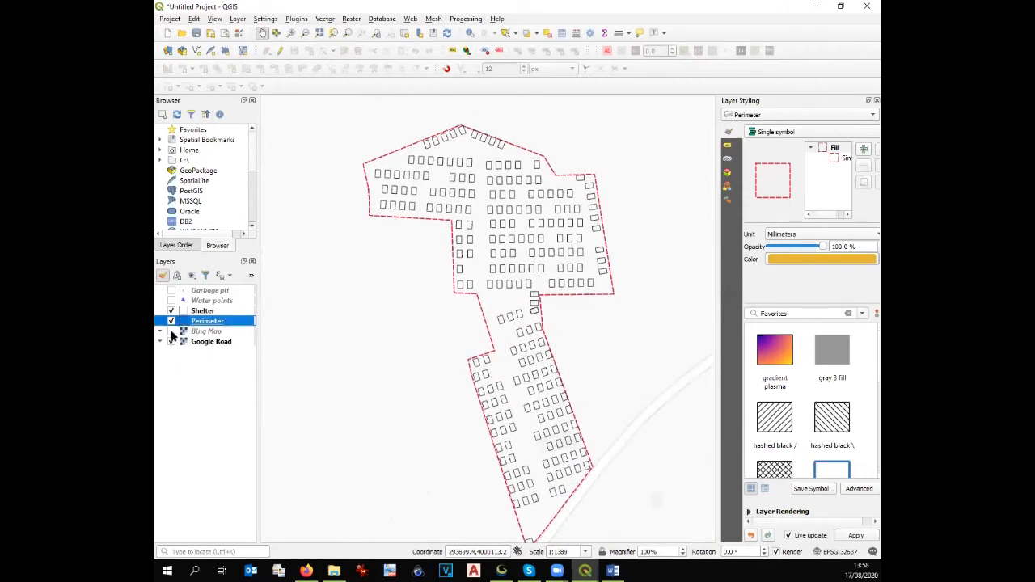
pyautogui.click(171, 341)
pyautogui.click(172, 331)
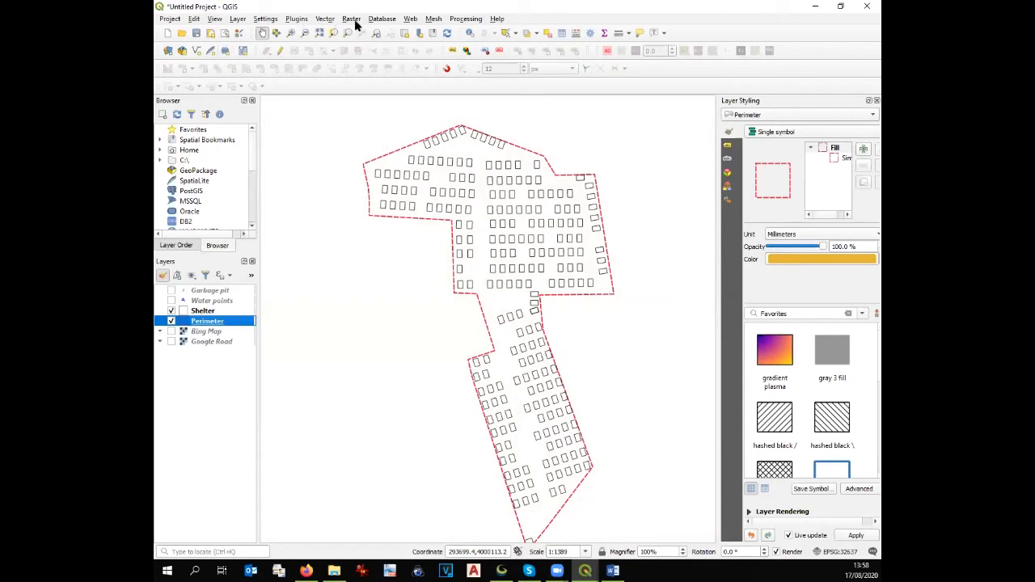
pyautogui.click(410, 19)
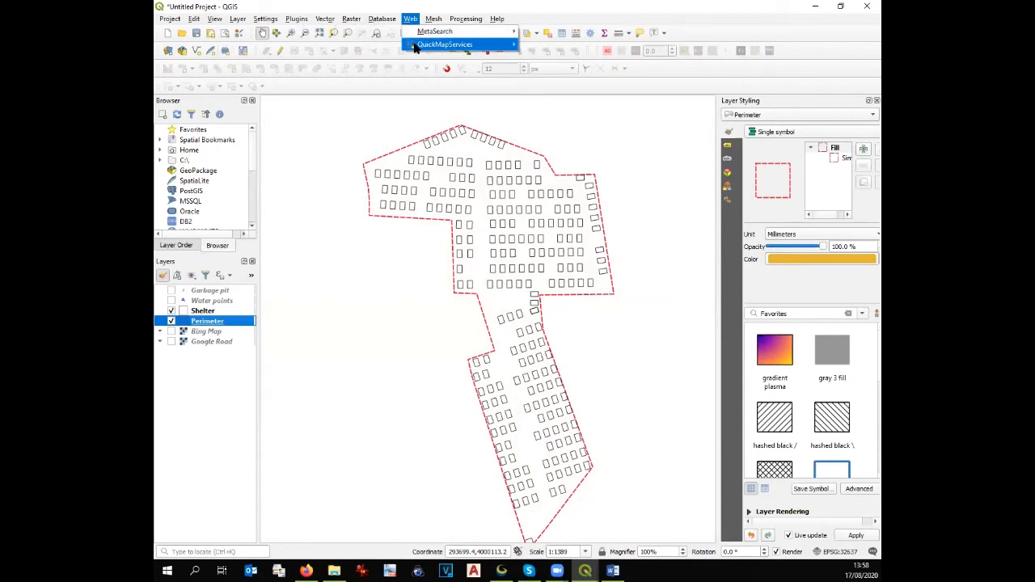
pyautogui.moveTo(467, 45)
pyautogui.moveTo(553, 85)
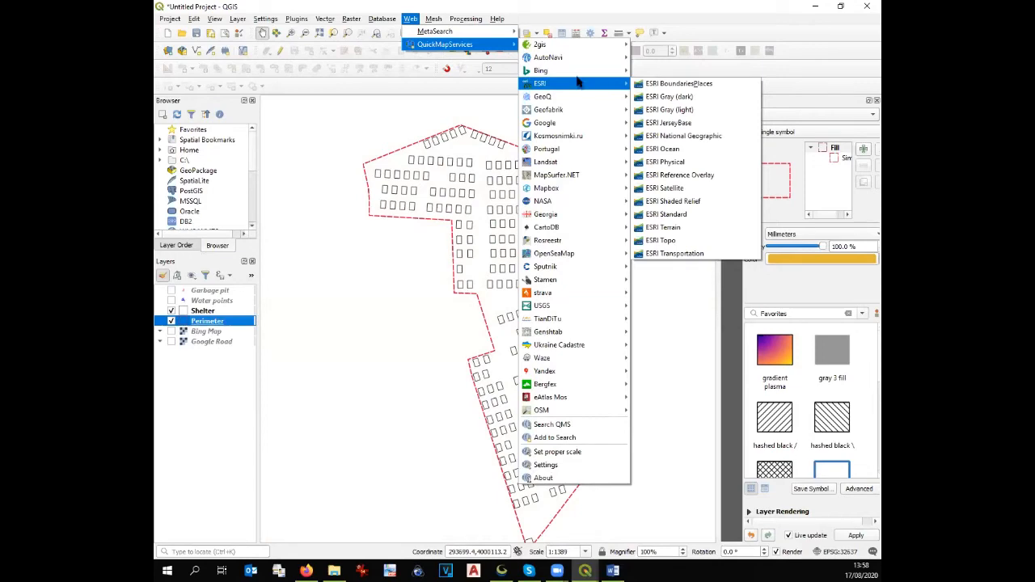
pyautogui.moveTo(577, 72)
pyautogui.click(672, 96)
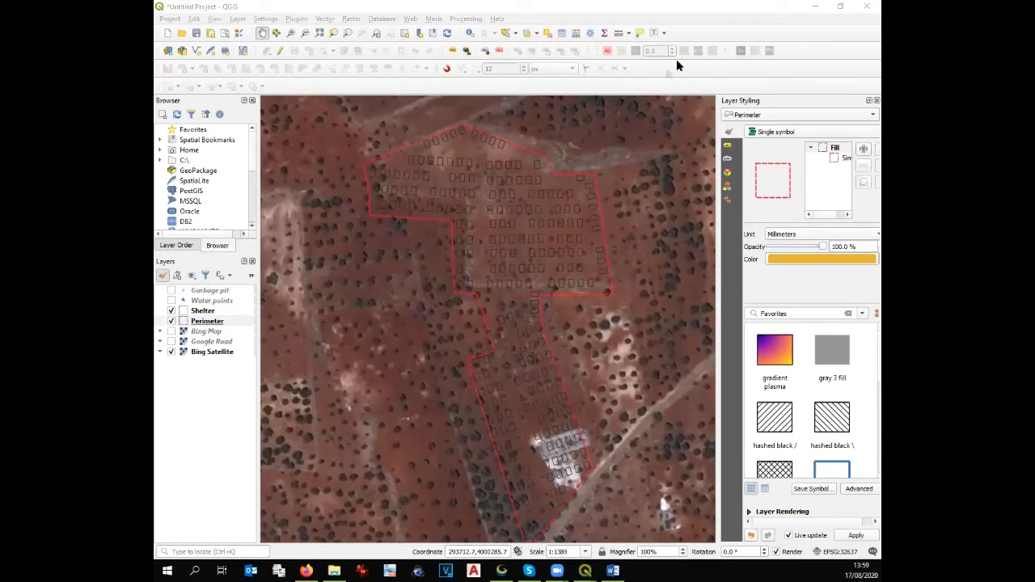
# Step: Add the Google Satellite basemap, compare it with Bing Satellite, and leave only the Bing imagery shown
pyautogui.click(411, 17)
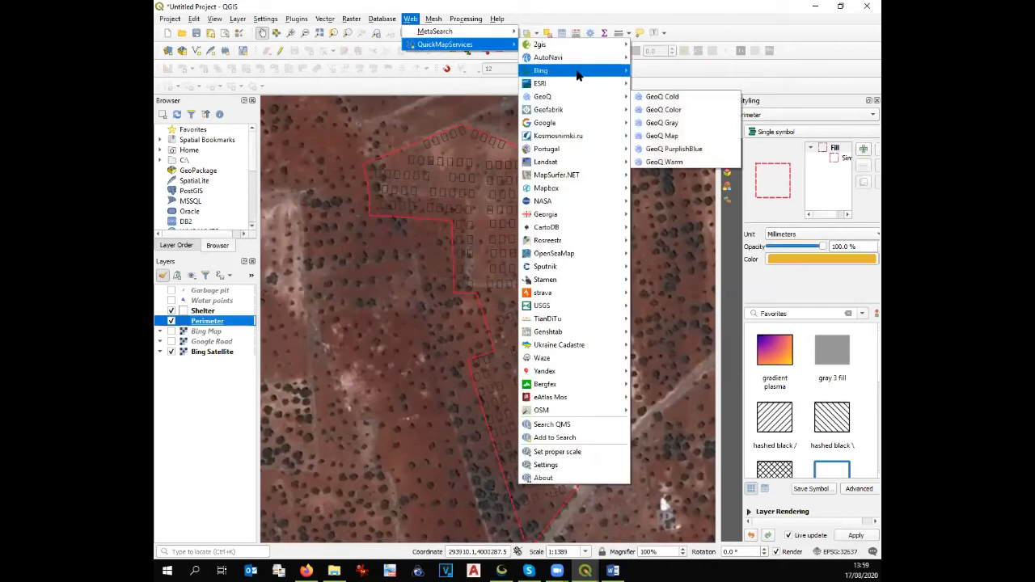
pyautogui.moveTo(599, 124)
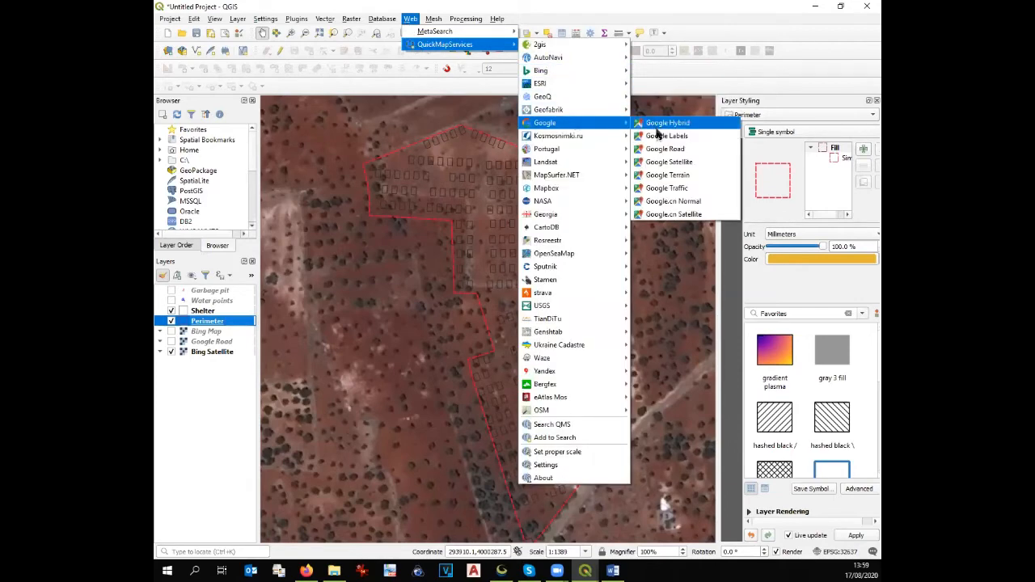
pyautogui.click(659, 162)
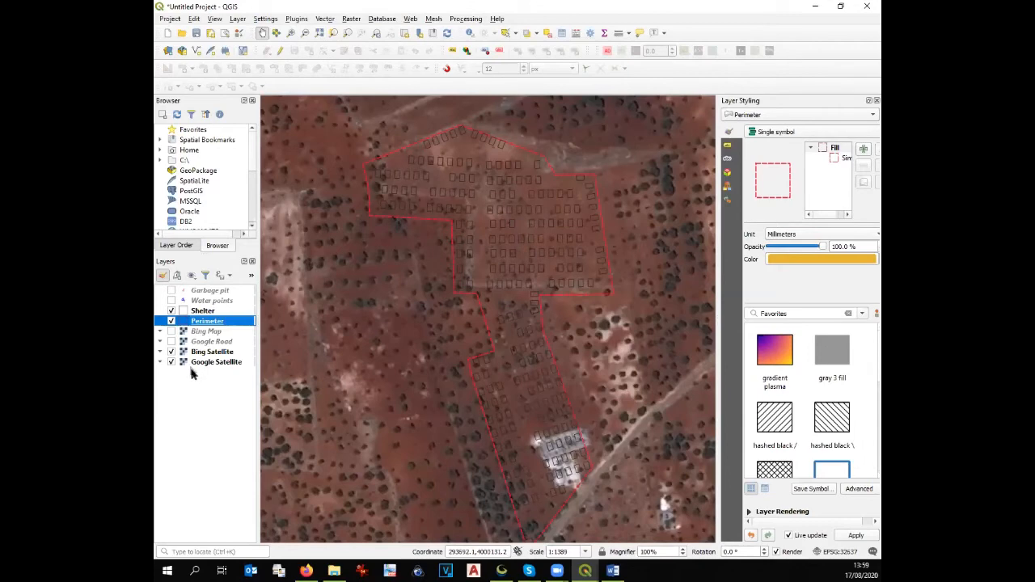
pyautogui.click(170, 352)
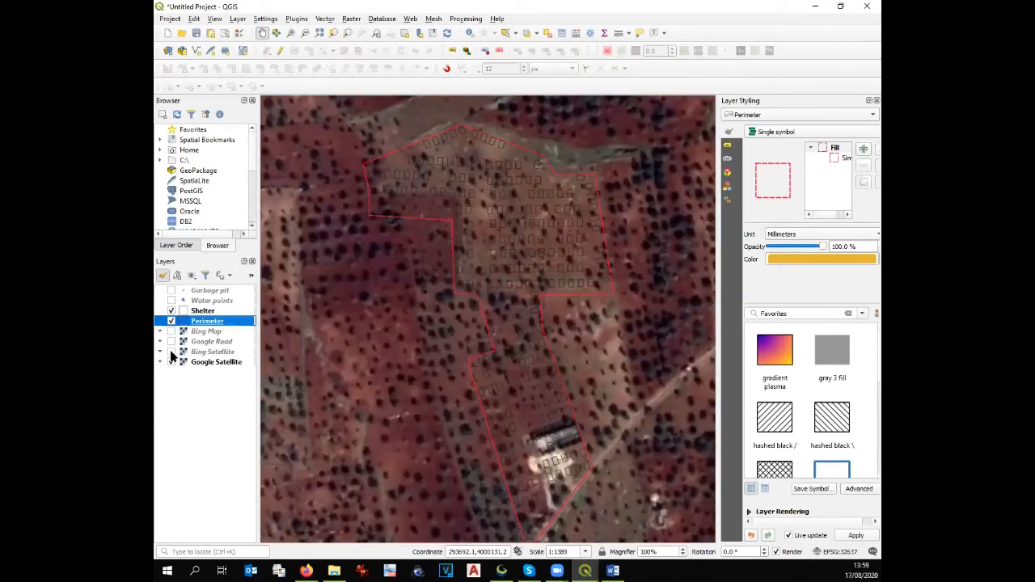
pyautogui.click(171, 353)
pyautogui.click(171, 362)
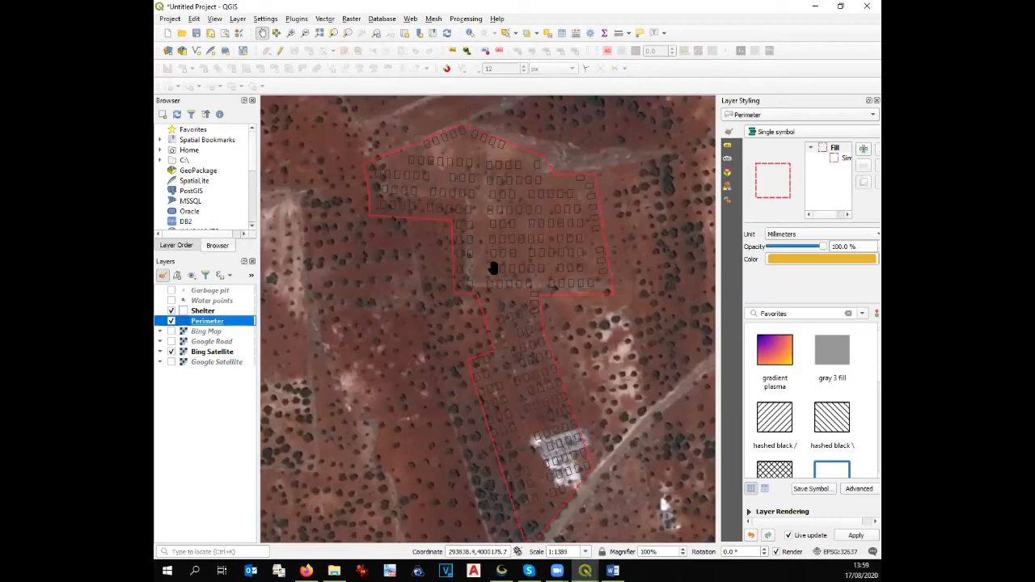
# Step: In the Hazrim Overview layout, add a third map filling the space between Map 2 and the page's right frame, at Map 2's height
pyautogui.scroll(-1, 493, 270)
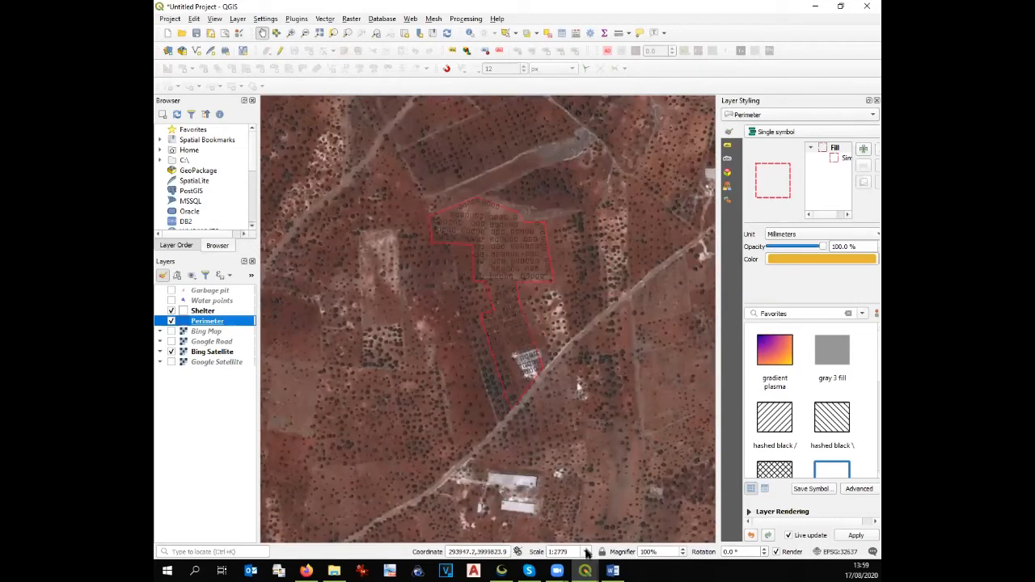
pyautogui.moveTo(585, 570)
pyautogui.click(610, 525)
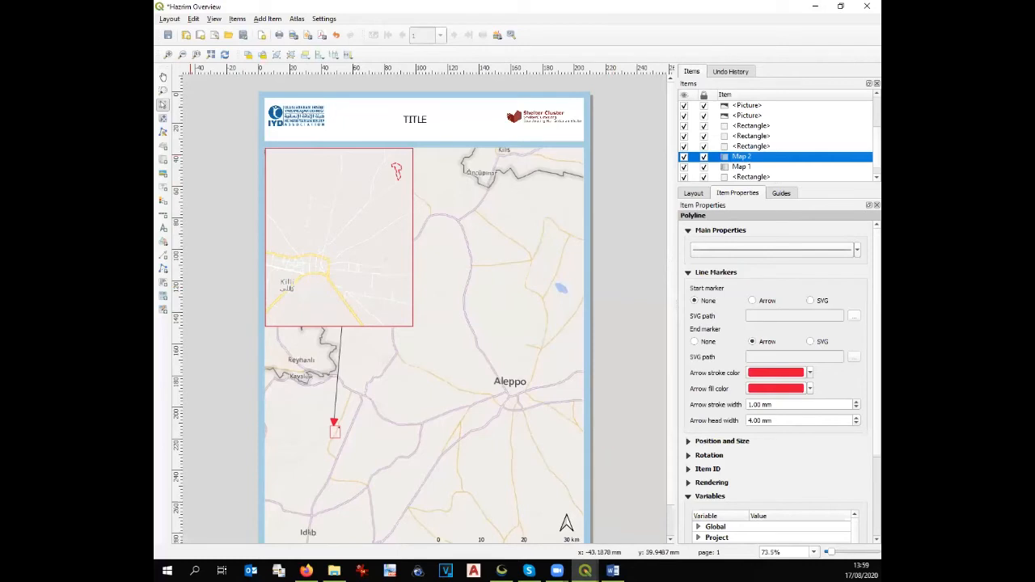
pyautogui.click(163, 163)
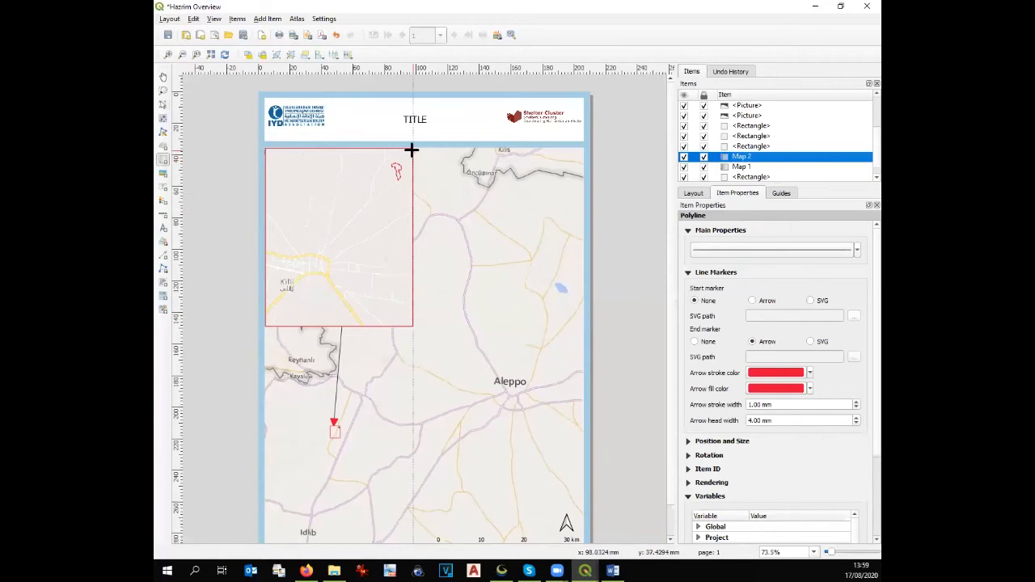
pyautogui.moveTo(413, 148); pyautogui.dragTo(583, 326)
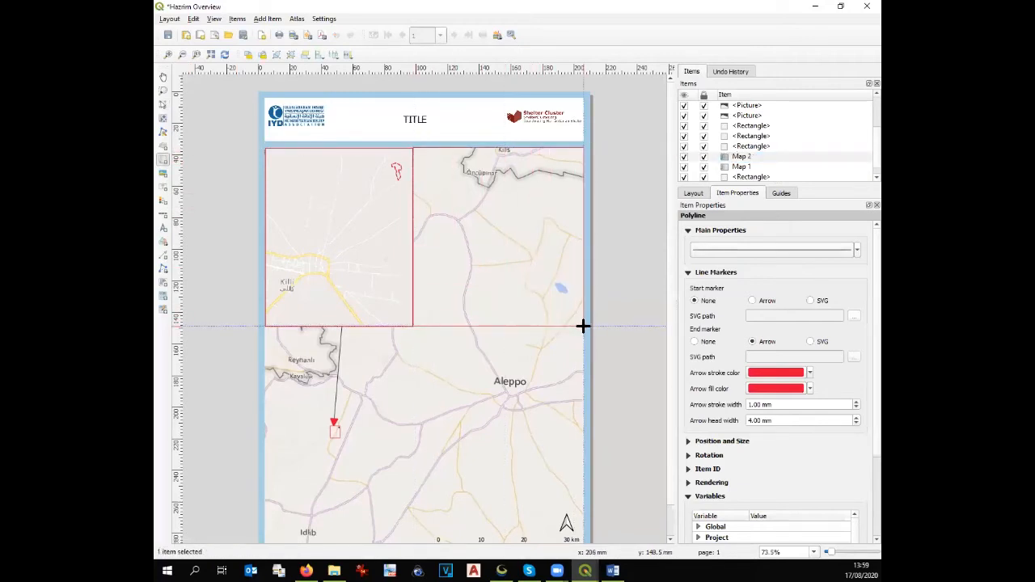
# Step: Enlarge Map 3's content to a scale of 2724.053 and shift it so the whole camp perimeter fits the frame
pyautogui.click(163, 118)
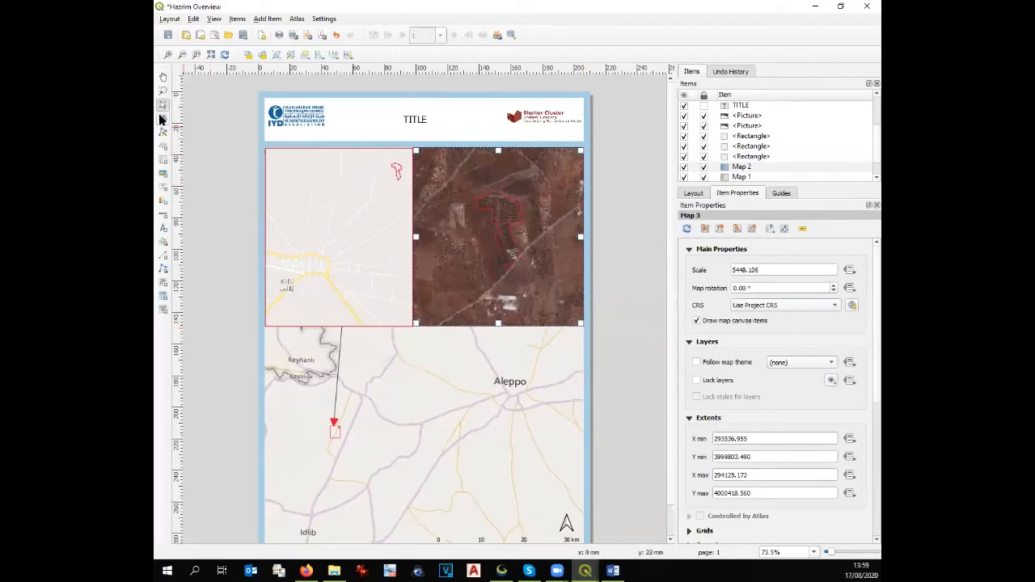
pyautogui.scroll(1, 488, 248)
pyautogui.moveTo(489, 251); pyautogui.dragTo(474, 262)
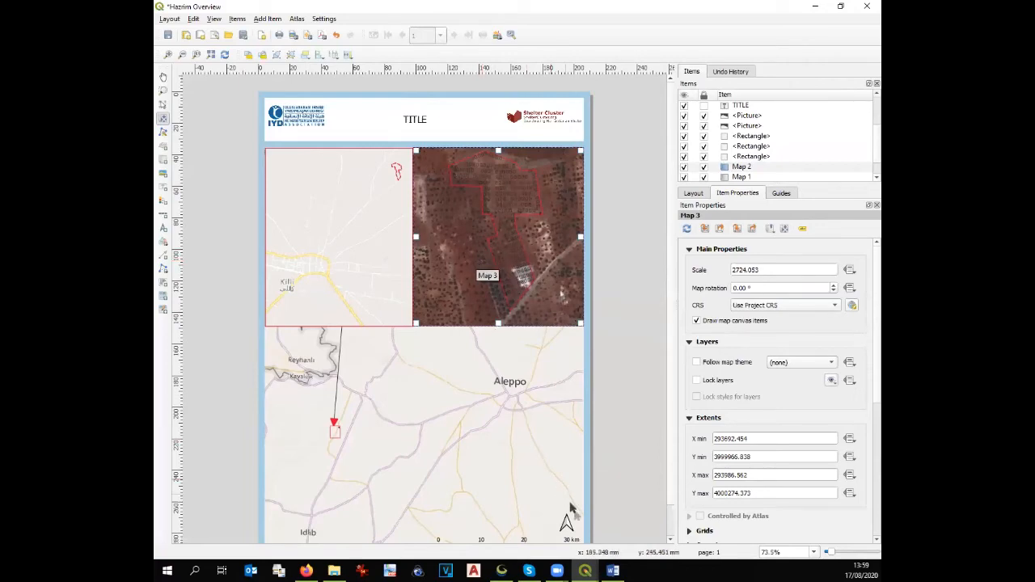
# Step: Hide the Bing Satellite layer in the main project, then return to the layout and refresh Map 3's preview
pyautogui.moveTo(581, 567)
pyautogui.click(546, 541)
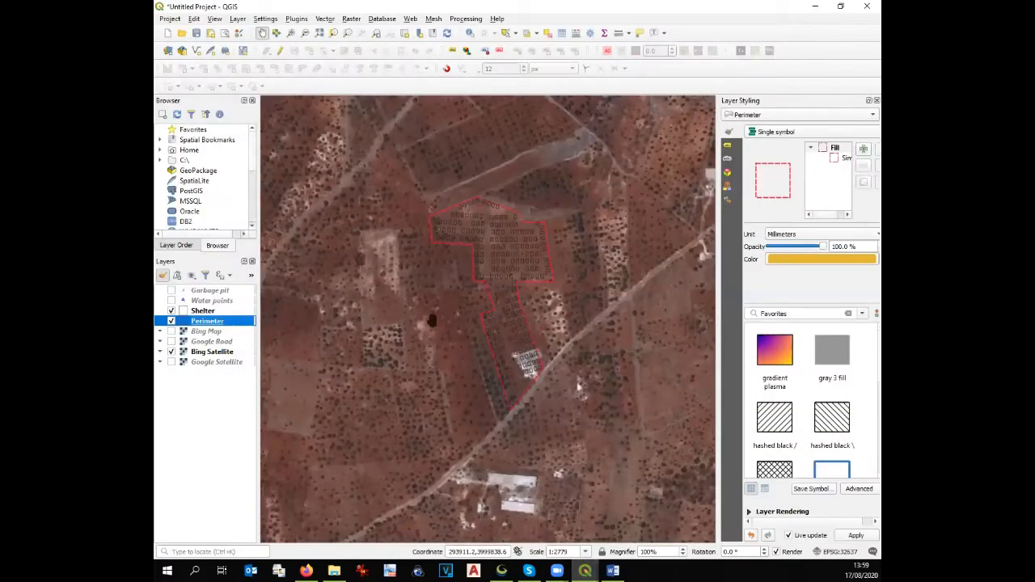
pyautogui.click(172, 352)
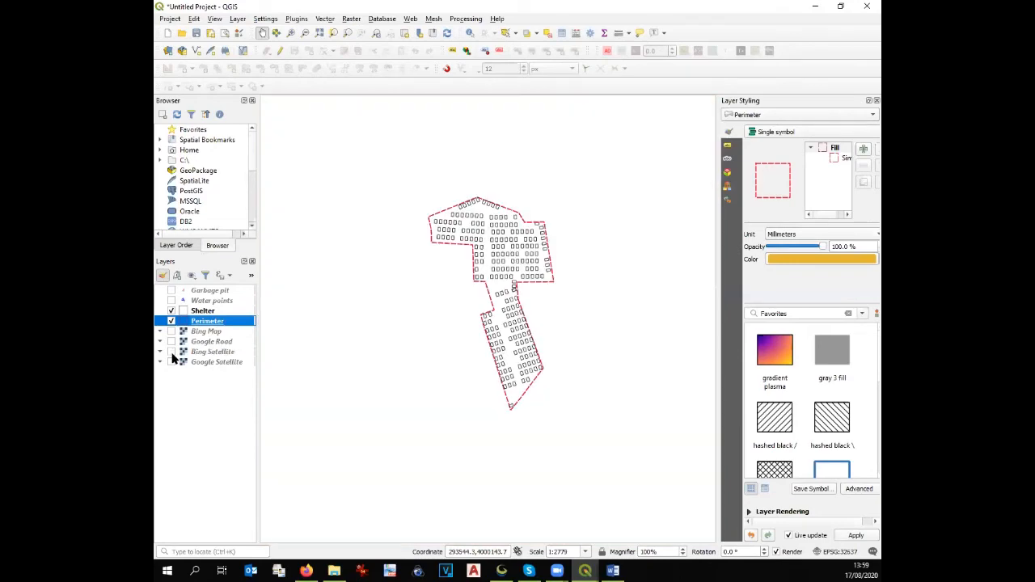
pyautogui.click(584, 571)
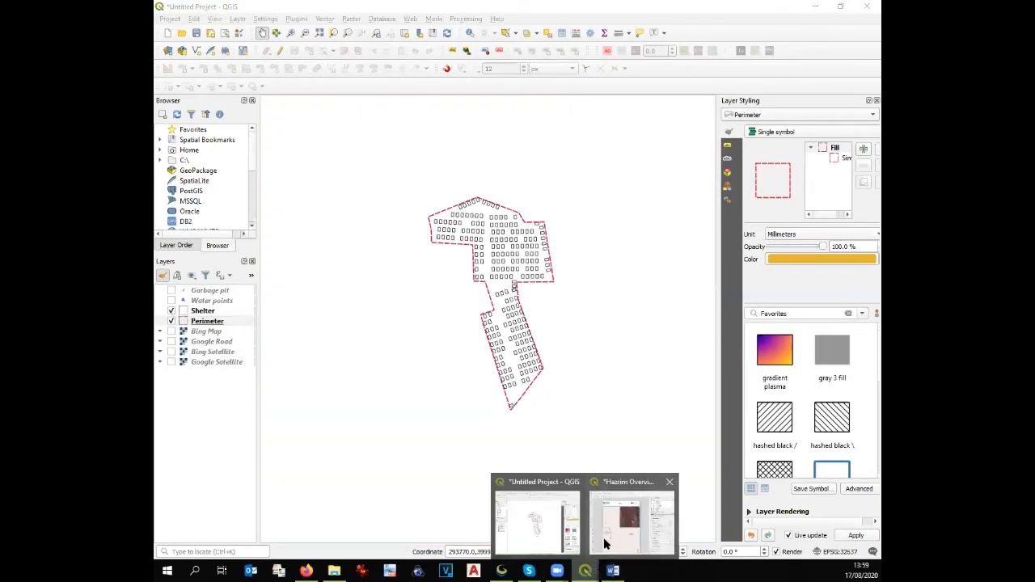
pyautogui.click(607, 546)
pyautogui.click(686, 228)
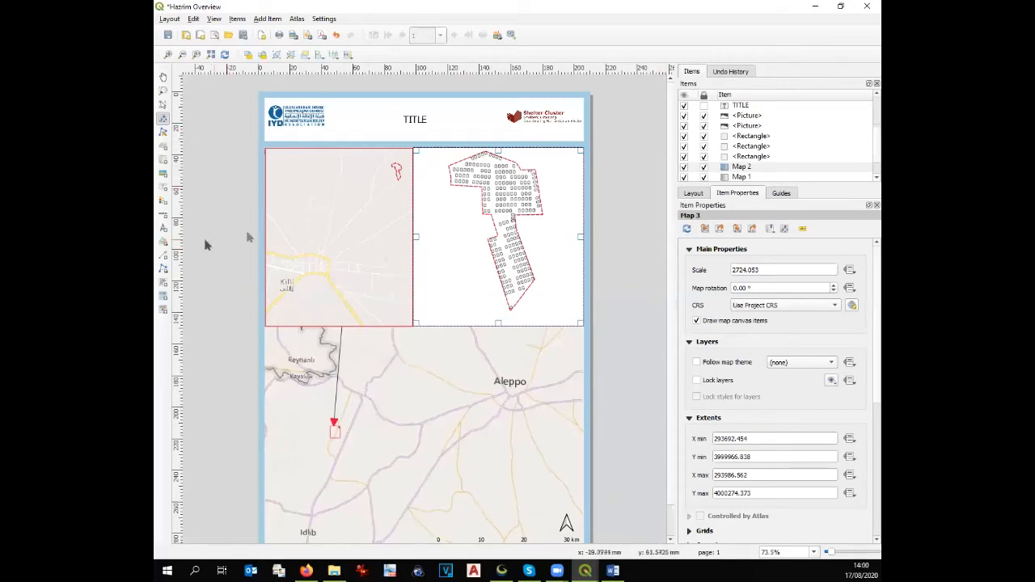
# Step: Draw an arrow line from Map 3 to the camp outline in Map 2 and set its arrowhead stroke and fill to red
pyautogui.click(162, 255)
pyautogui.click(435, 182)
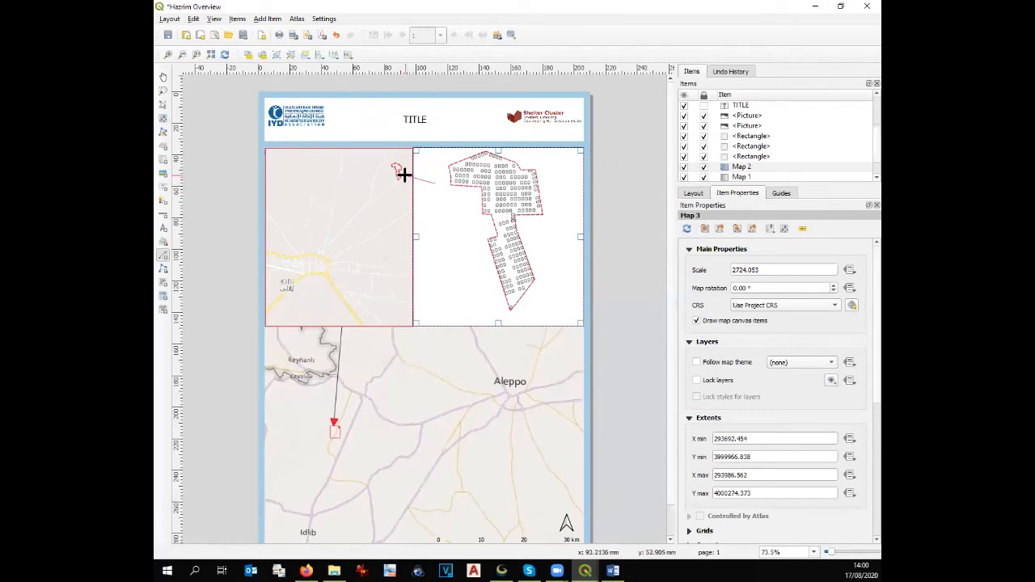
pyautogui.rightClick(404, 174)
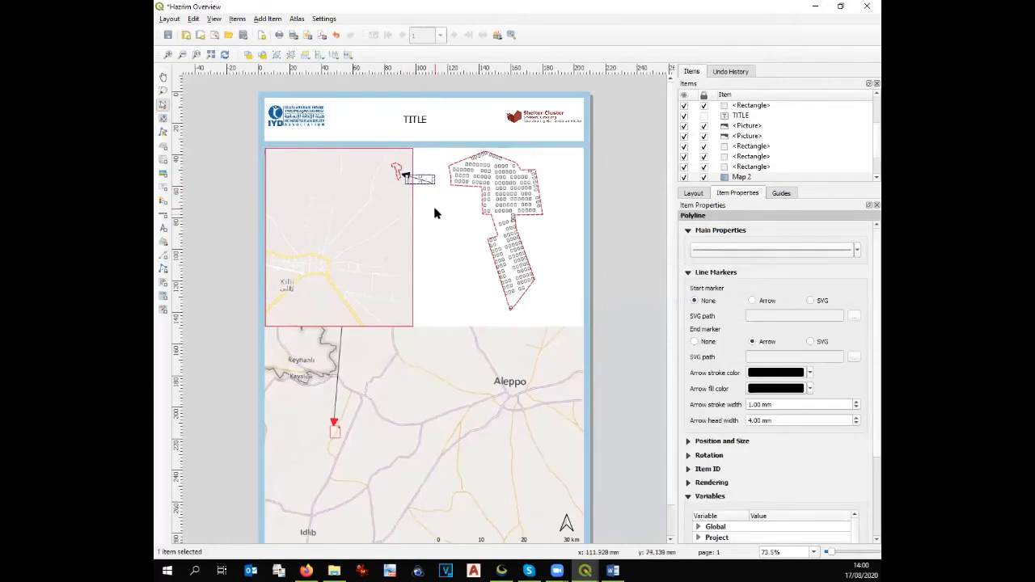
pyautogui.click(810, 373)
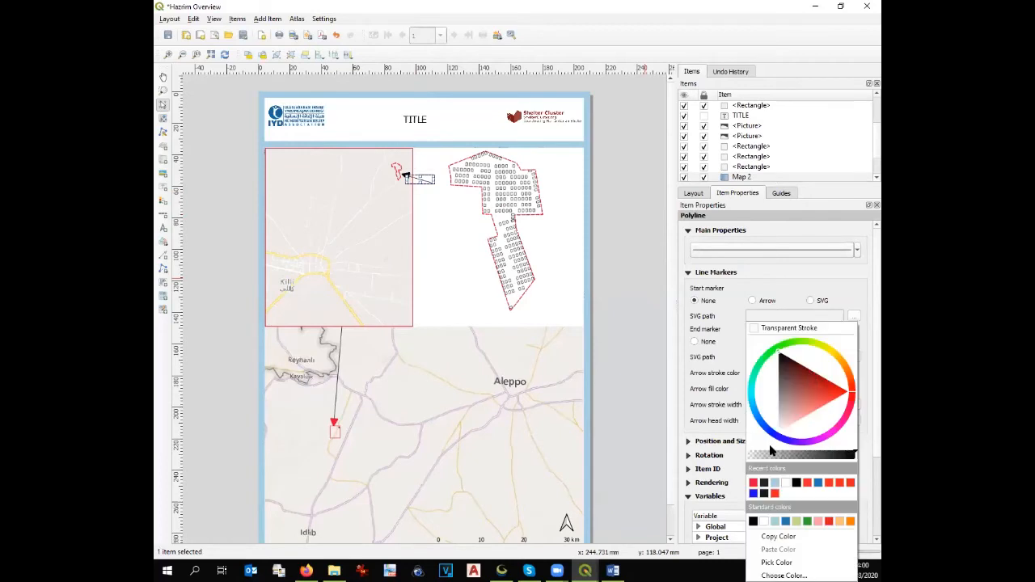
pyautogui.click(753, 483)
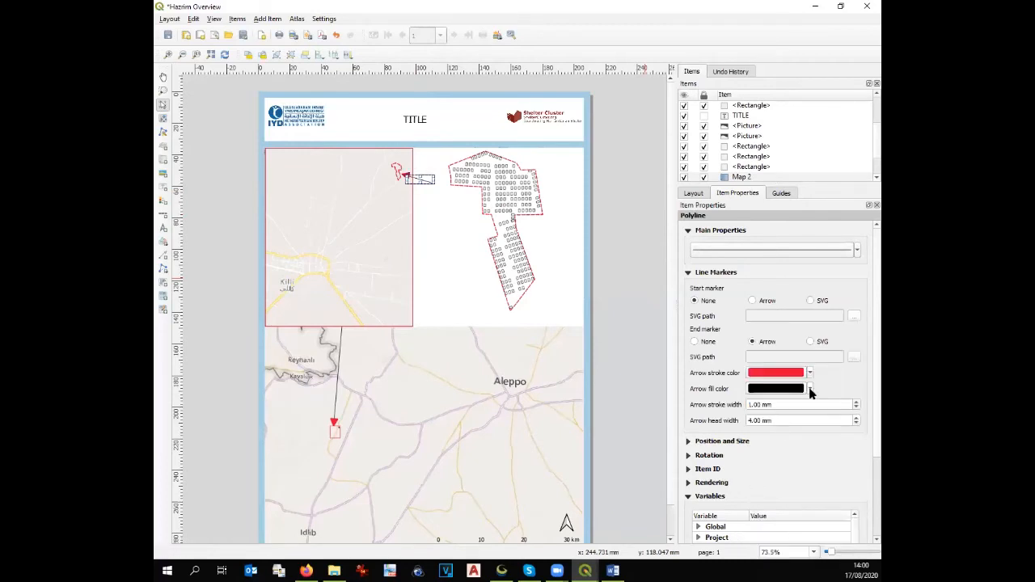
pyautogui.click(808, 391)
pyautogui.click(753, 483)
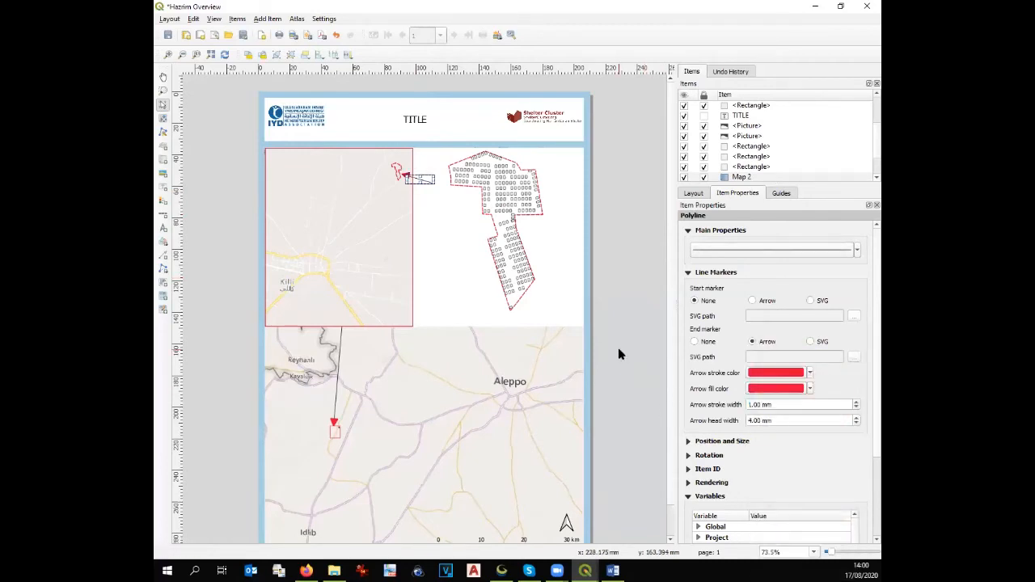
# Step: Turn on the frame around Map 3
pyautogui.click(513, 297)
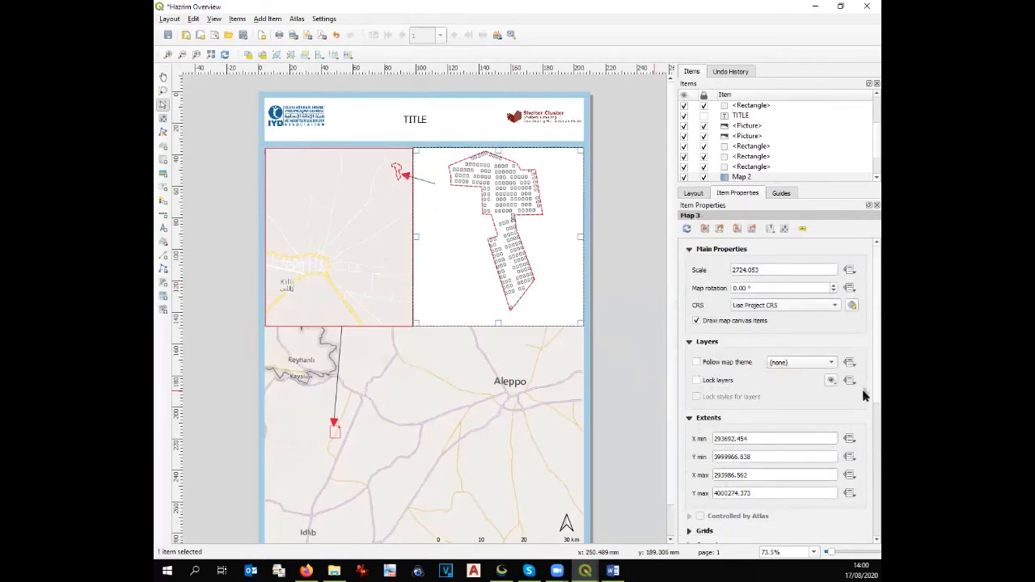
pyautogui.scroll(-3, 864, 397)
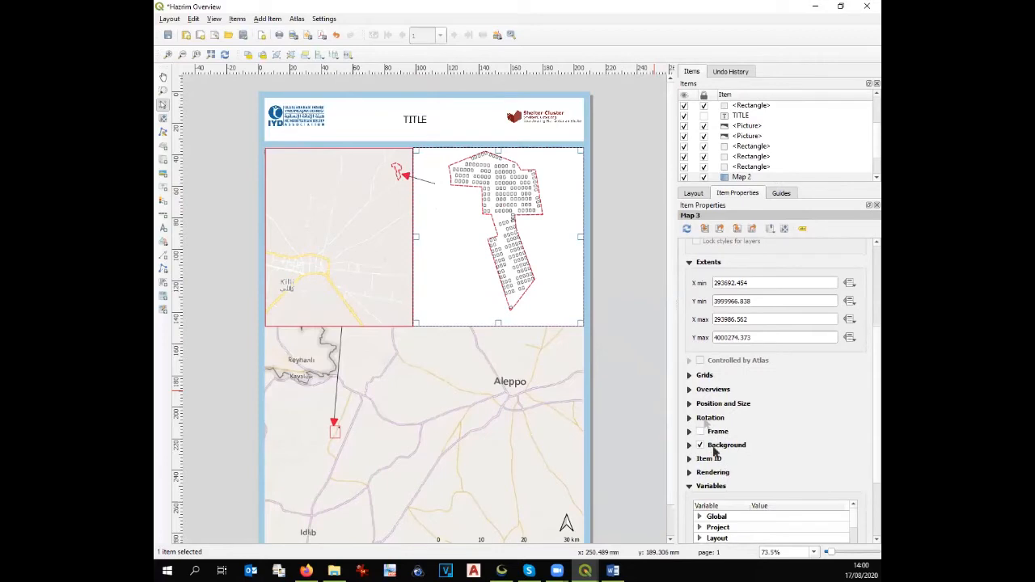
pyautogui.click(689, 405)
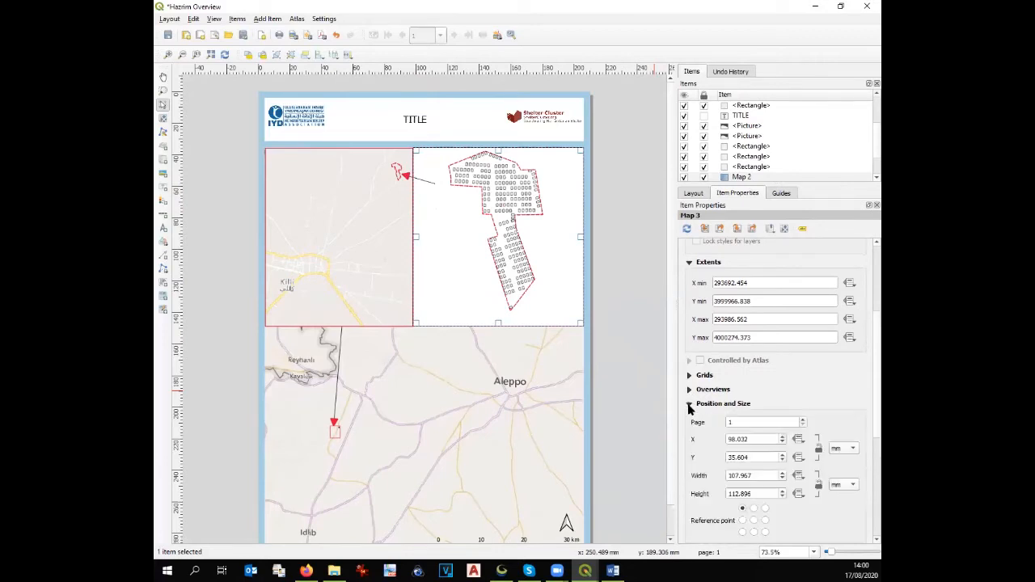
pyautogui.click(689, 407)
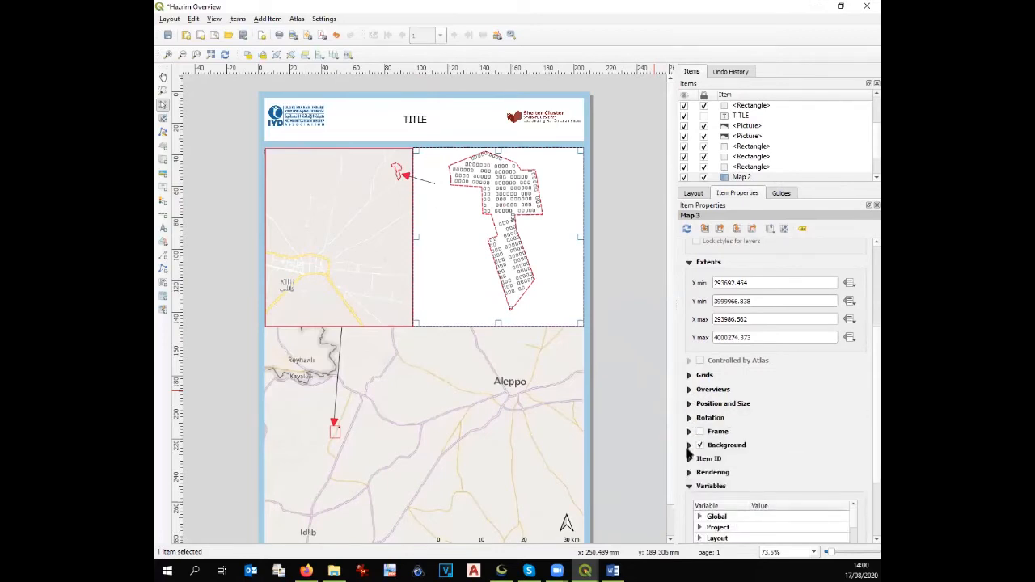
pyautogui.click(701, 432)
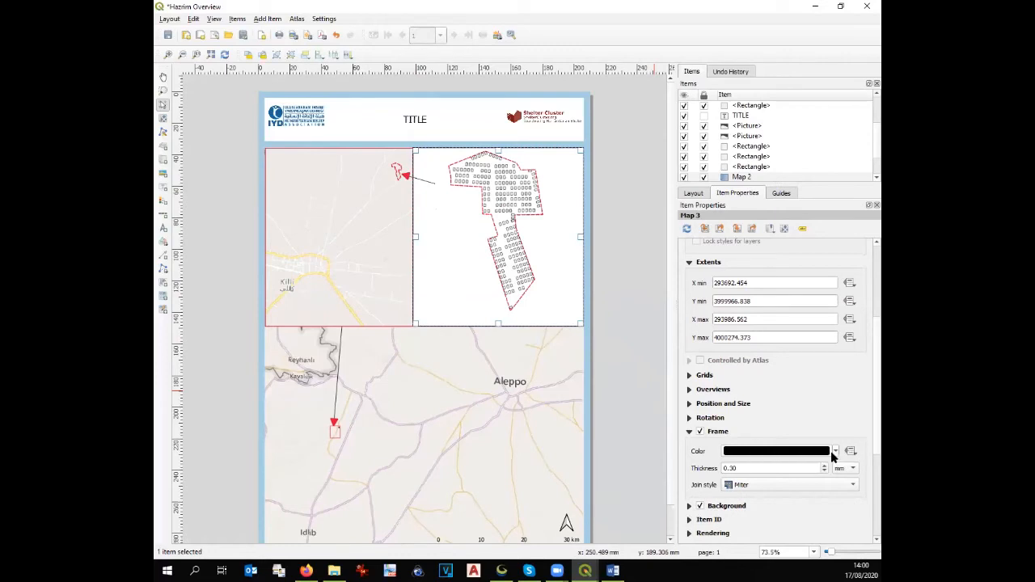
# Step: Set Map 3's frame colour to the red used for the arrowheads and adjust the frame thickness
pyautogui.click(835, 452)
pyautogui.click(836, 458)
pyautogui.click(813, 456)
pyautogui.click(686, 218)
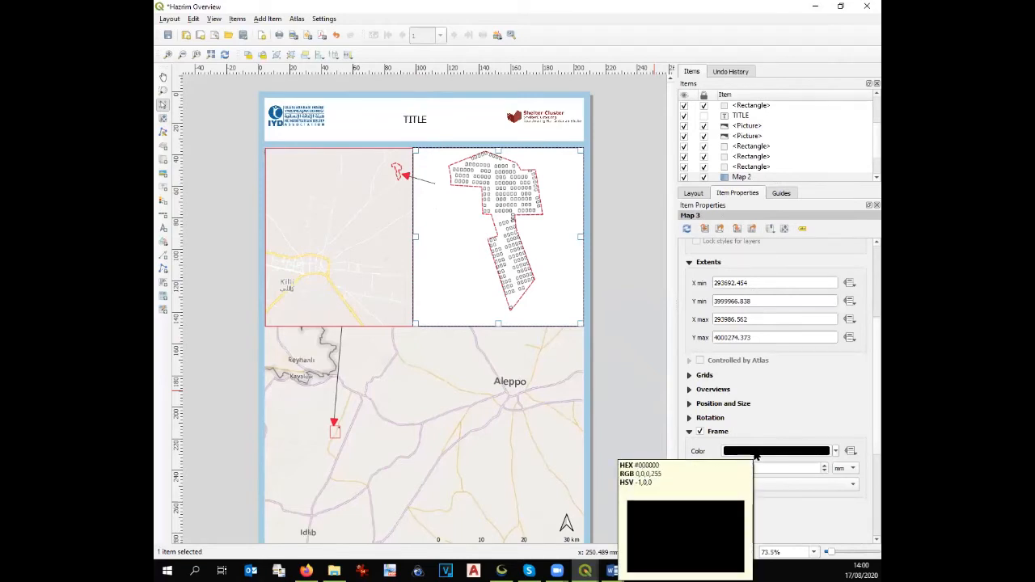
pyautogui.scroll(-1, 754, 456)
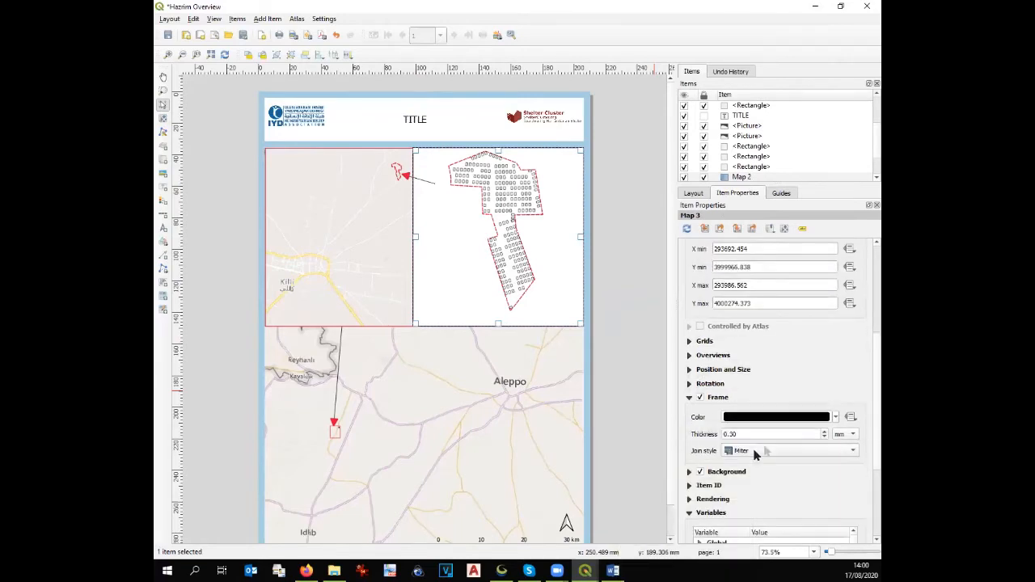
pyautogui.click(837, 417)
pyautogui.click(739, 486)
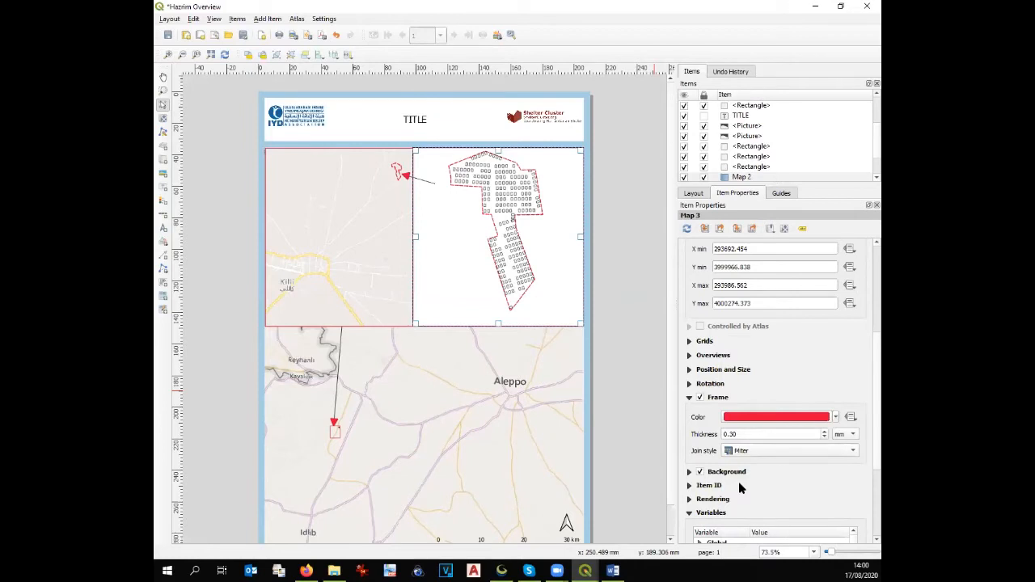
pyautogui.moveTo(746, 436); pyautogui.dragTo(734, 435)
pyautogui.press('BackSpace')
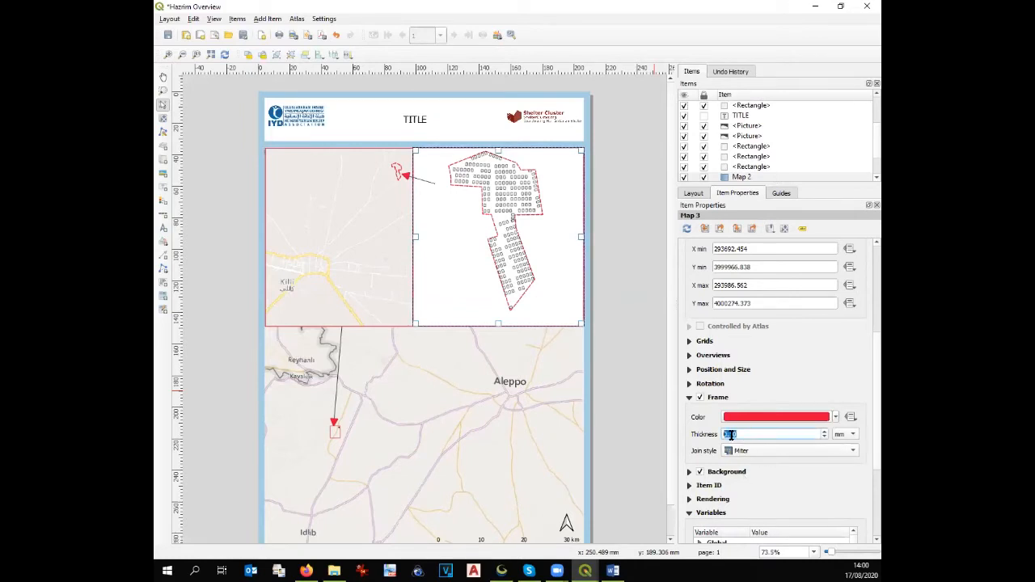
pyautogui.click(624, 393)
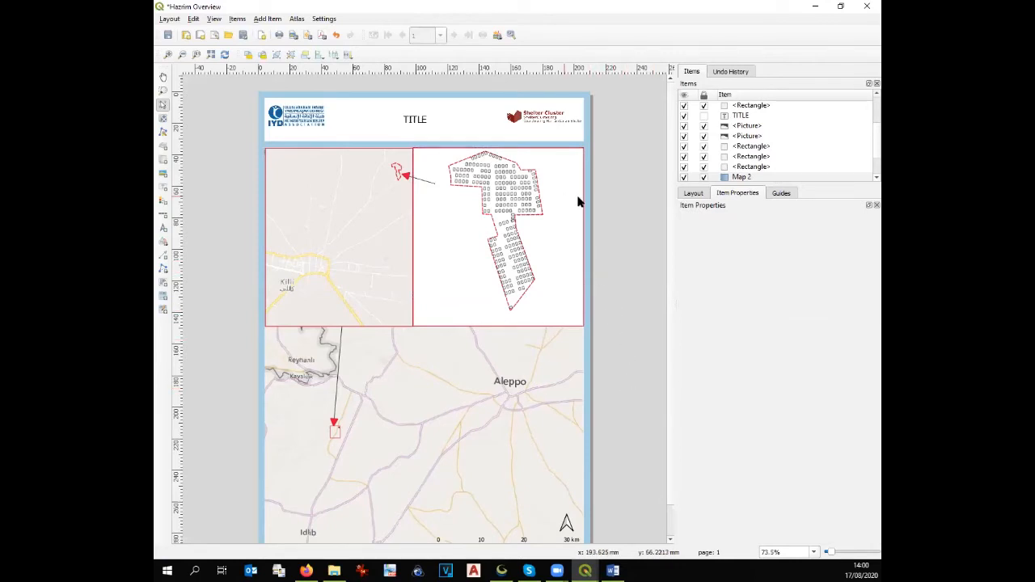
# Step: Replace the title label's text with four lines: "Hazrim IDP site", "Idlip Governorate", "Syira" and "17.08.2020"
pyautogui.click(415, 119)
pyautogui.moveTo(736, 252); pyautogui.dragTo(678, 247)
pyautogui.write('H')
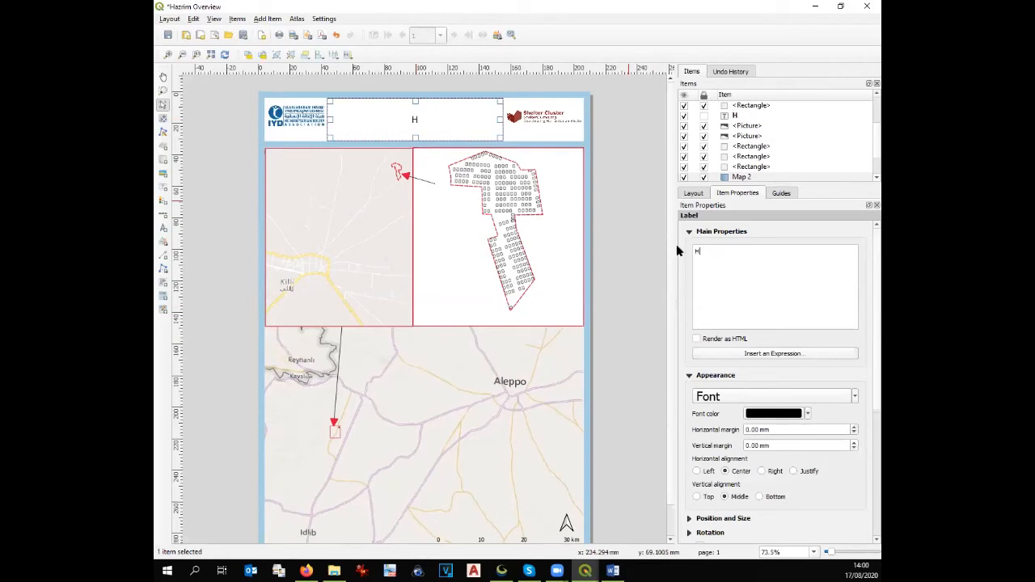
pyautogui.write('azrim IDP site')
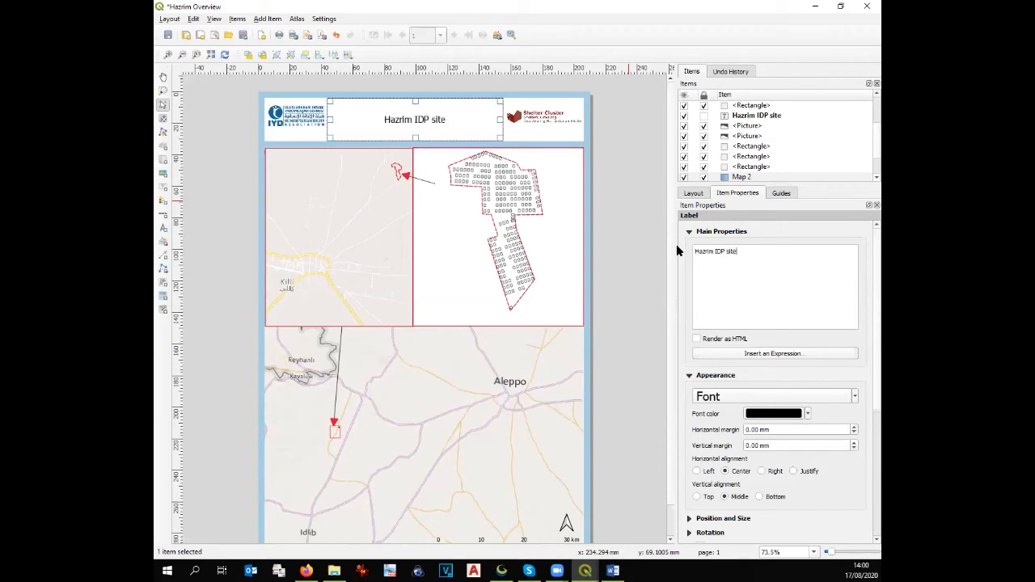
pyautogui.press('Return')
pyautogui.write('Idlip')
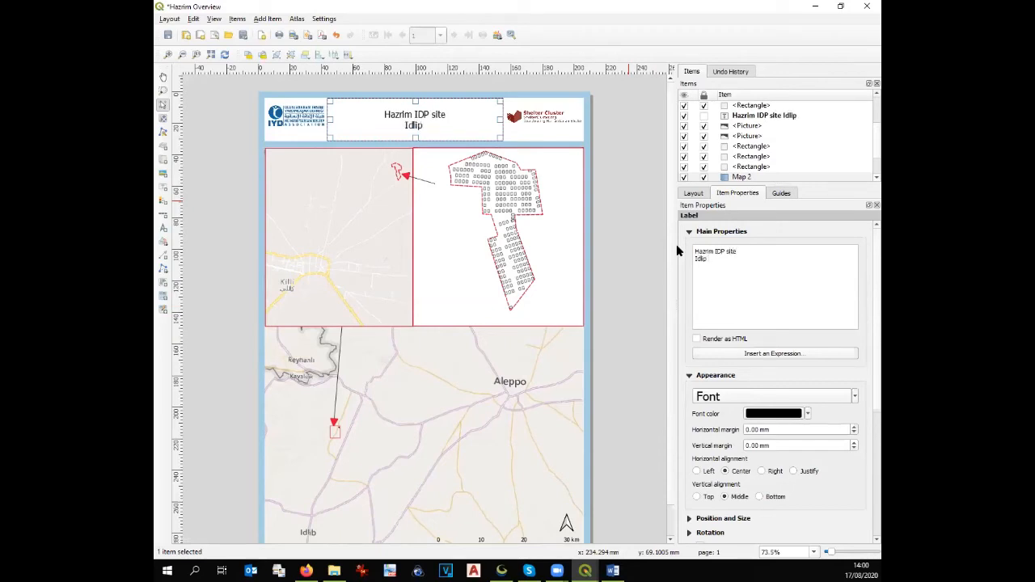
pyautogui.write(' Governorate')
pyautogui.press('Return')
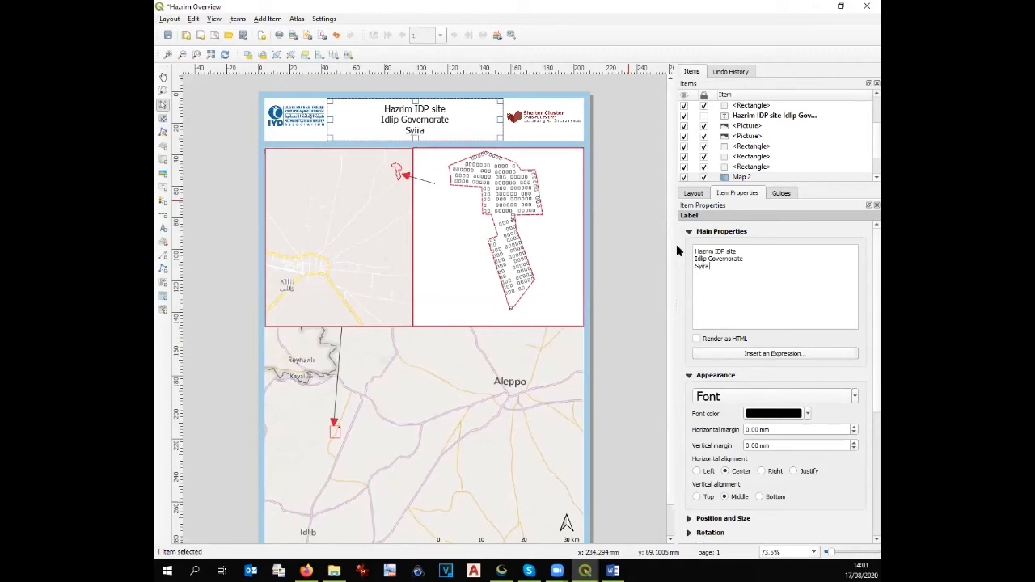
pyautogui.write('Syira')
pyautogui.press('Return')
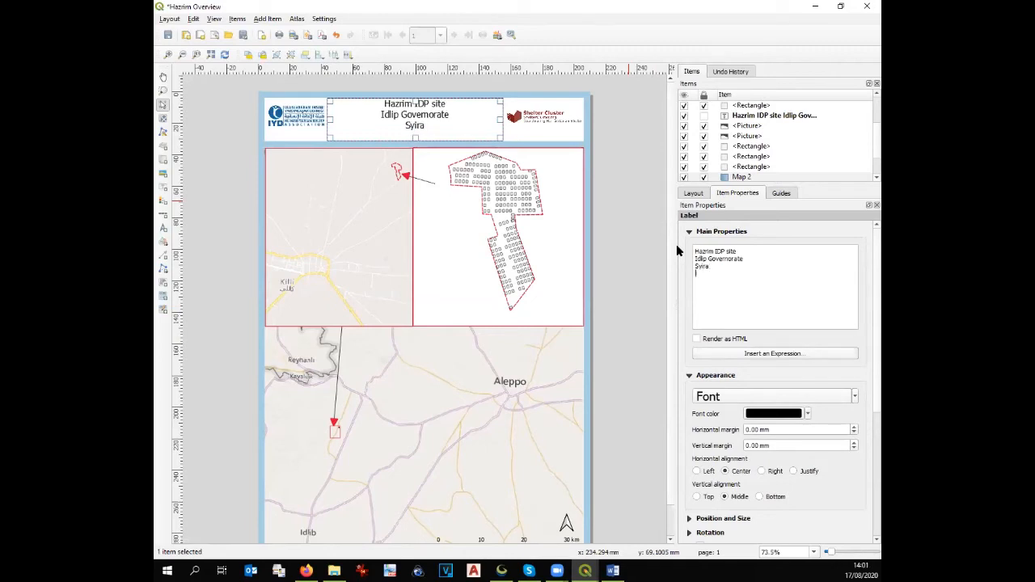
pyautogui.write('17.08.2020')
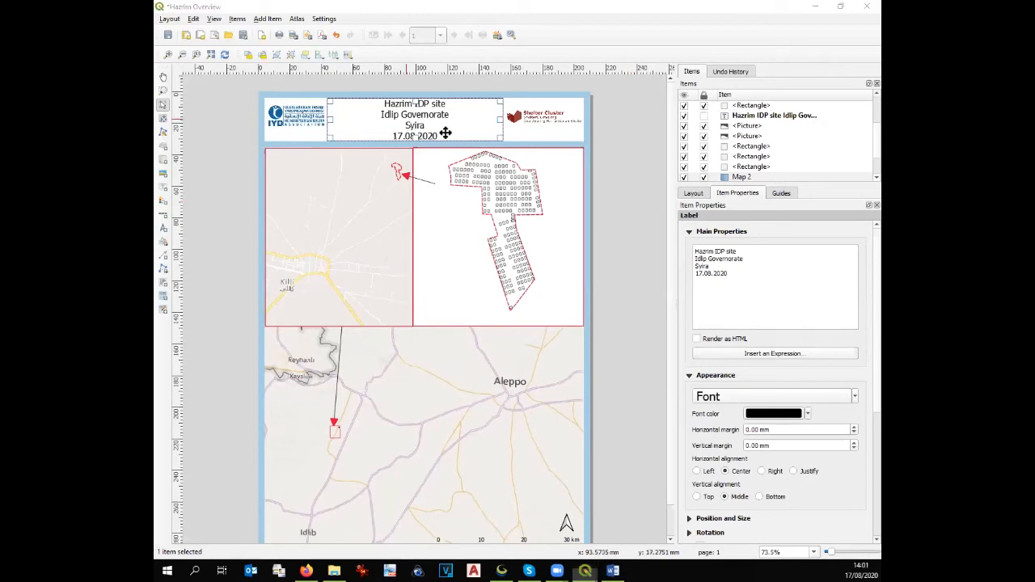
pyautogui.click(555, 167)
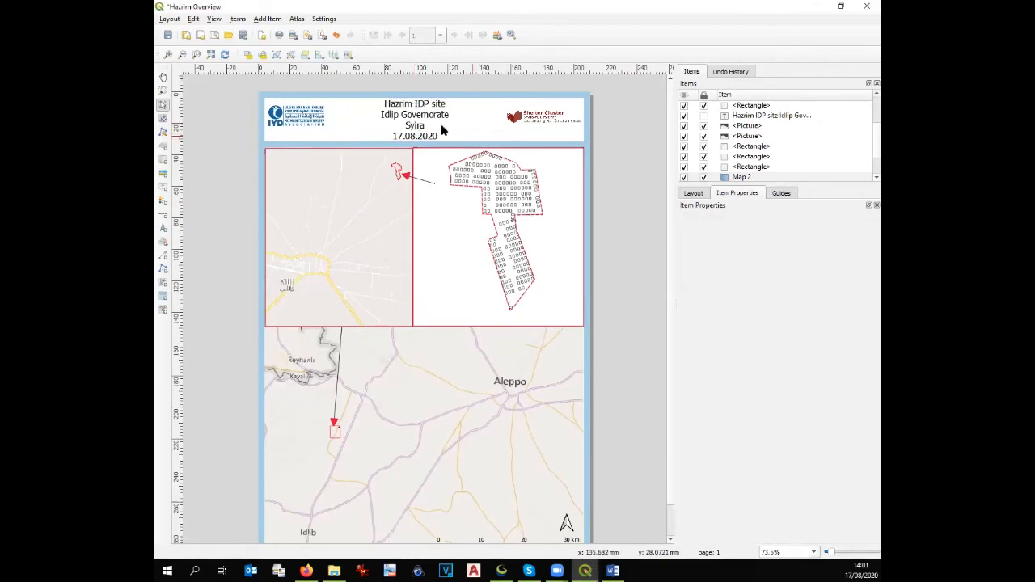
pyautogui.scroll(1, 441, 123)
pyautogui.scroll(-1, 430, 81)
pyautogui.scroll(2, 407, 118)
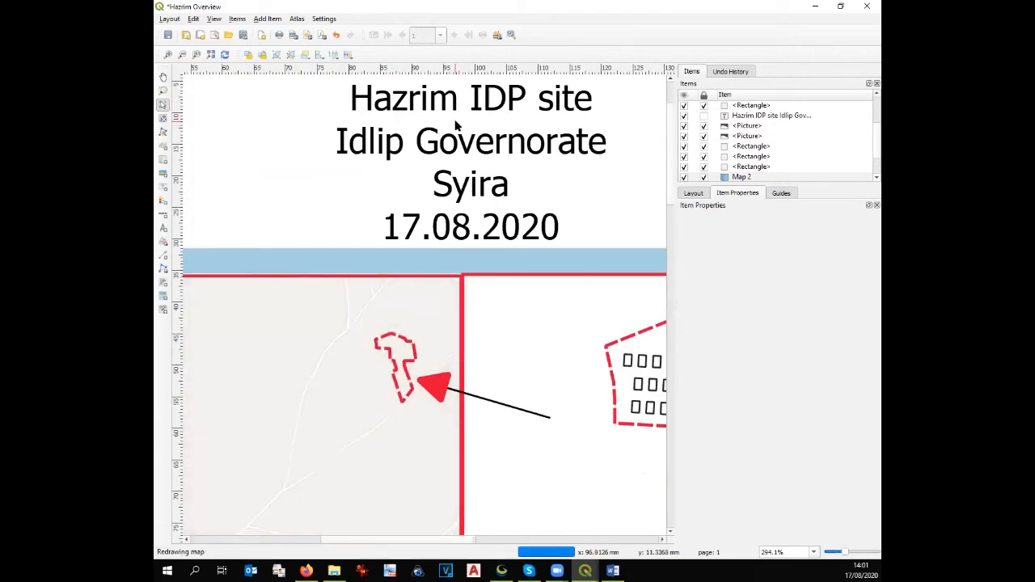
# Step: Correct the country name in the layout's title label to "Syria"
pyautogui.click(473, 181)
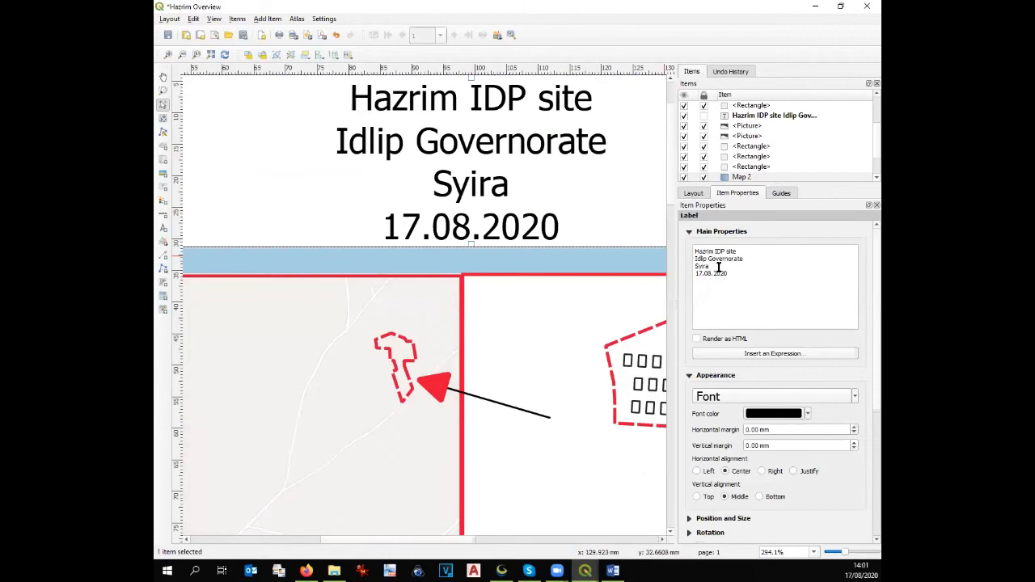
pyautogui.write('Syria')
pyautogui.scroll(-1, 644, 215)
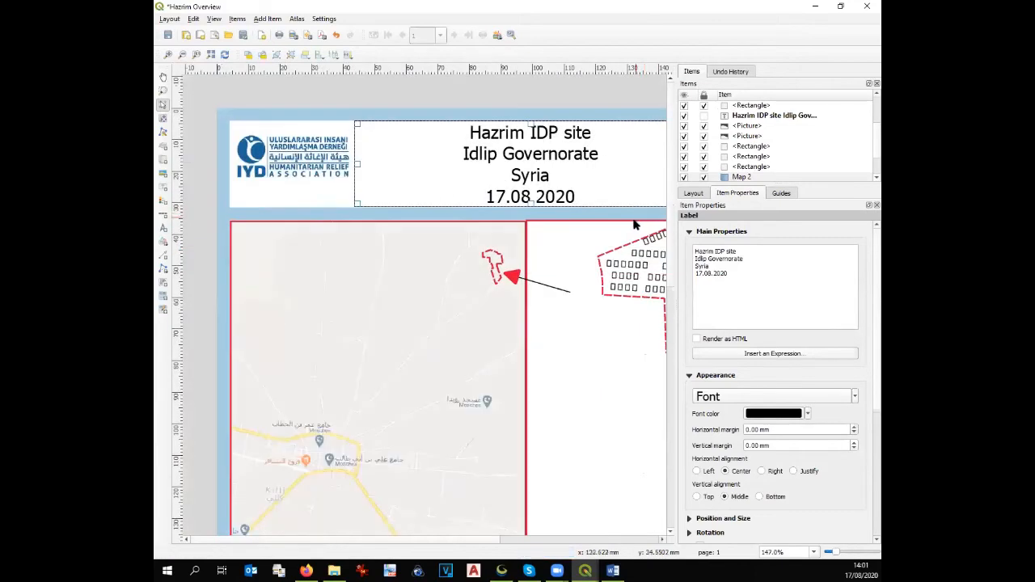
pyautogui.scroll(-1, 634, 226)
pyautogui.scroll(-1, 612, 245)
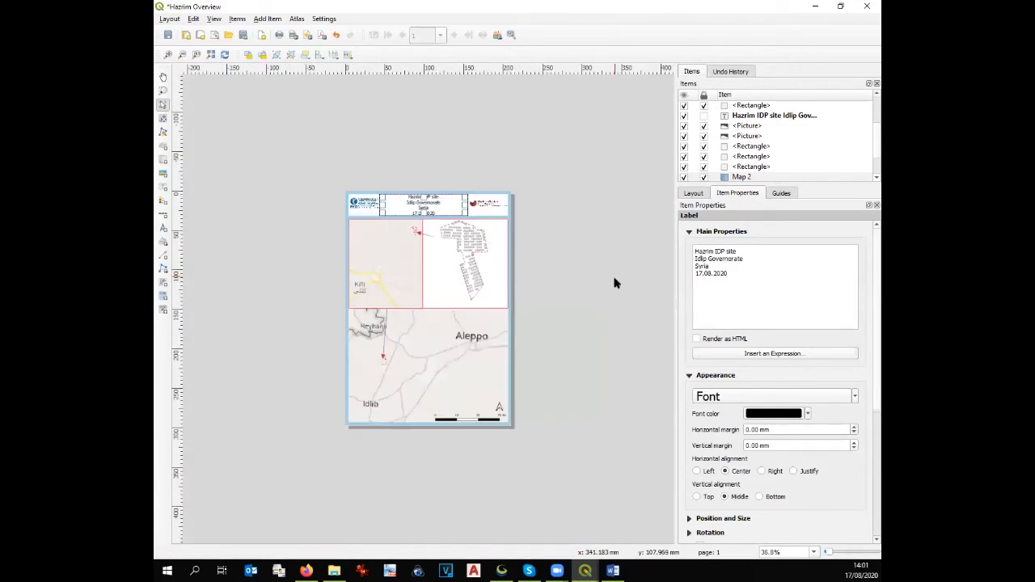
pyautogui.scroll(1, 613, 288)
pyautogui.scroll(-1, 612, 287)
pyautogui.scroll(1, 451, 487)
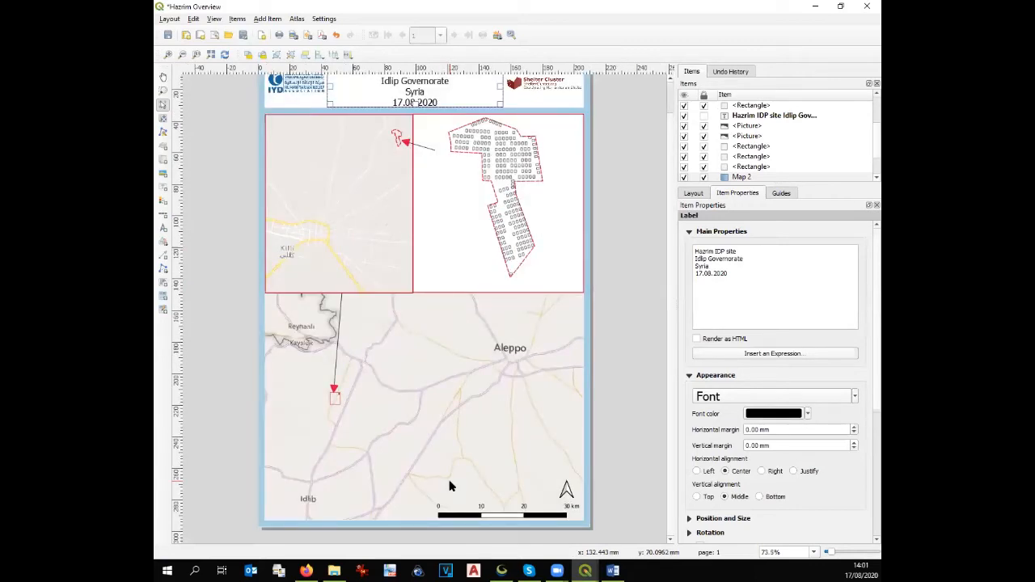
# Step: Move the scale bar and the north arrow of the main map to that map's lower-left corner
pyautogui.click(499, 512)
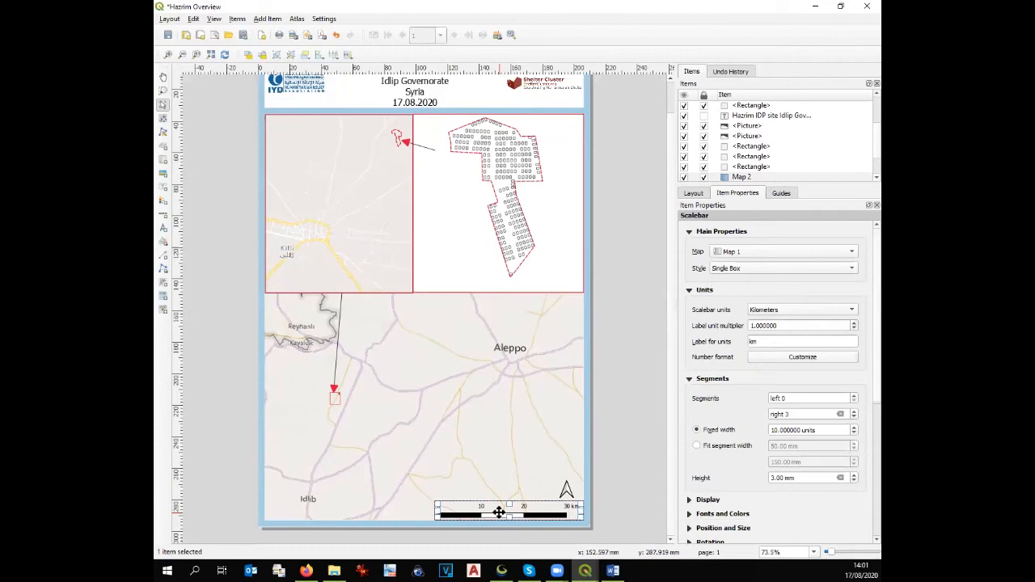
pyautogui.moveTo(500, 508); pyautogui.dragTo(329, 506)
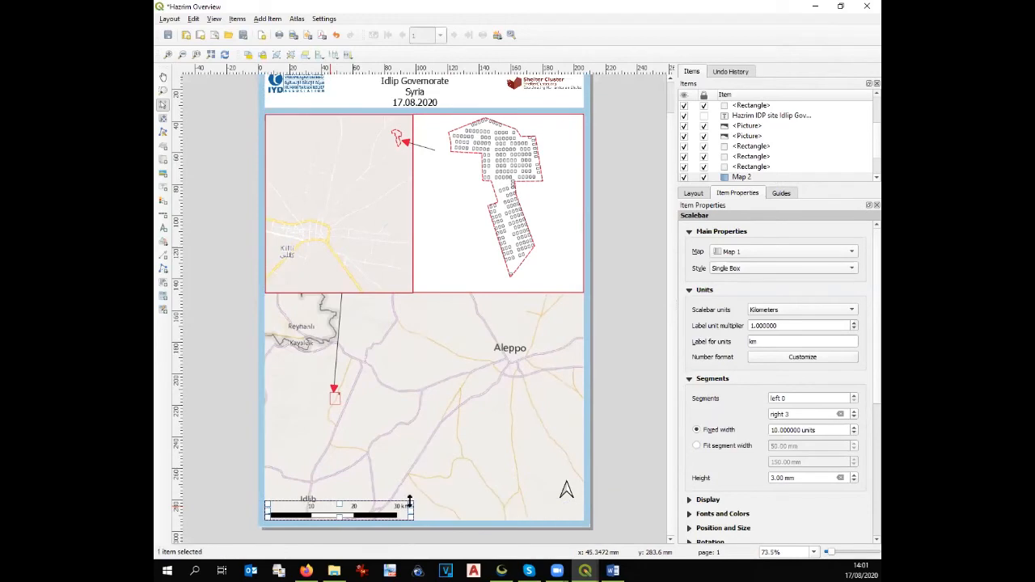
pyautogui.moveTo(566, 490); pyautogui.dragTo(275, 491)
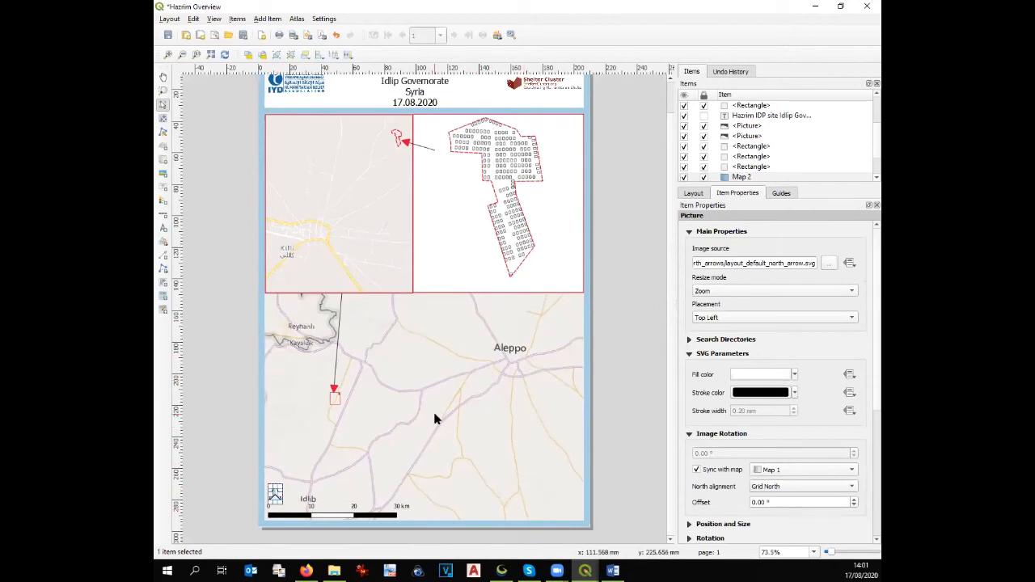
# Step: Add a text label over the lower-right part of the main map, reaching the map's corner
pyautogui.click(163, 173)
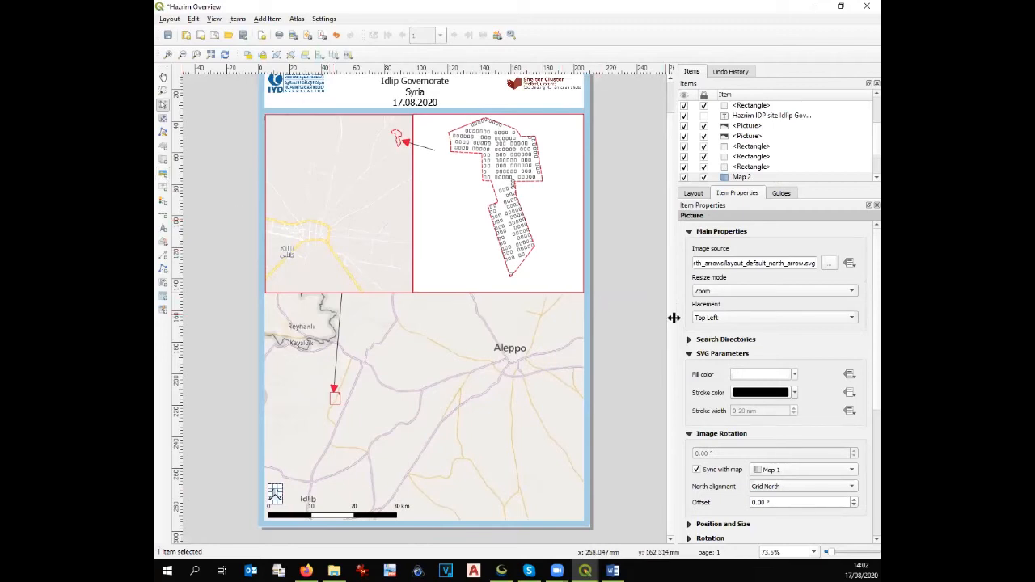
pyautogui.scroll(1, 660, 277)
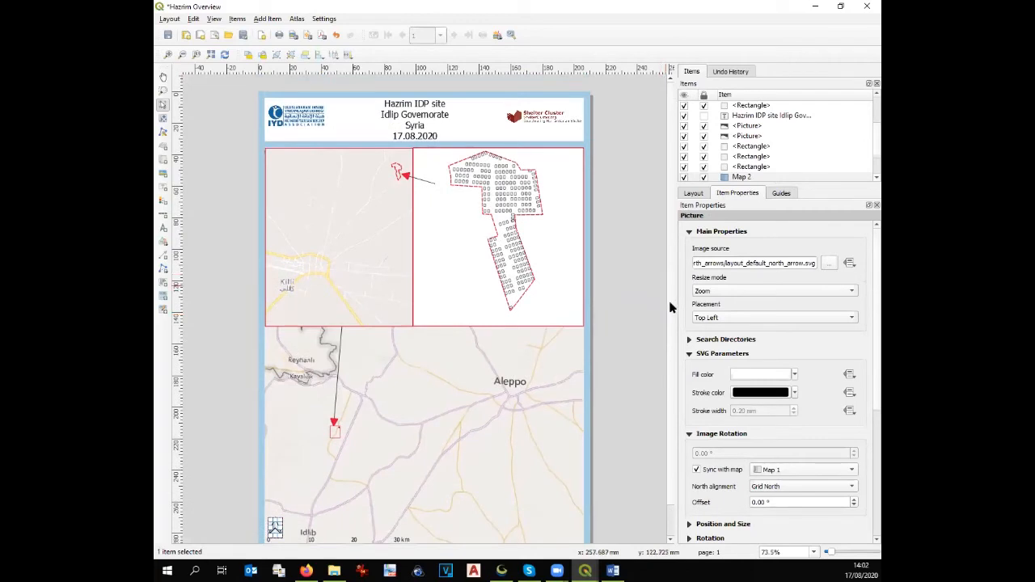
pyautogui.scroll(-1, 669, 299)
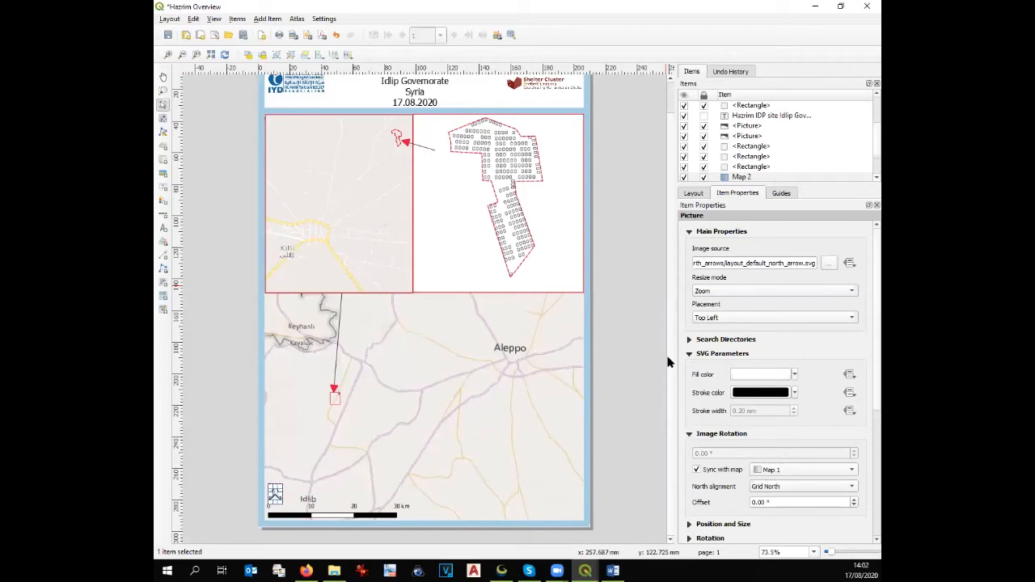
pyautogui.click(164, 187)
pyautogui.moveTo(430, 381)
pyautogui.mouseDown()
pyautogui.moveTo(453, 413)
pyautogui.moveTo(583, 520)
pyautogui.mouseUp()
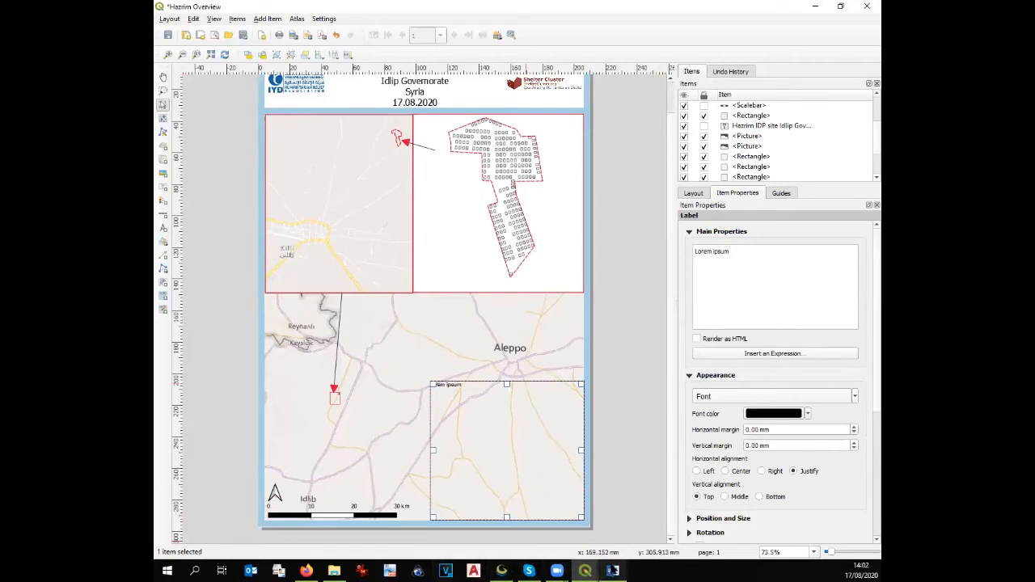
# Step: Replace the new label's placeholder text with the site information and agencies list copied from Word, and narrow the label
pyautogui.click(613, 572)
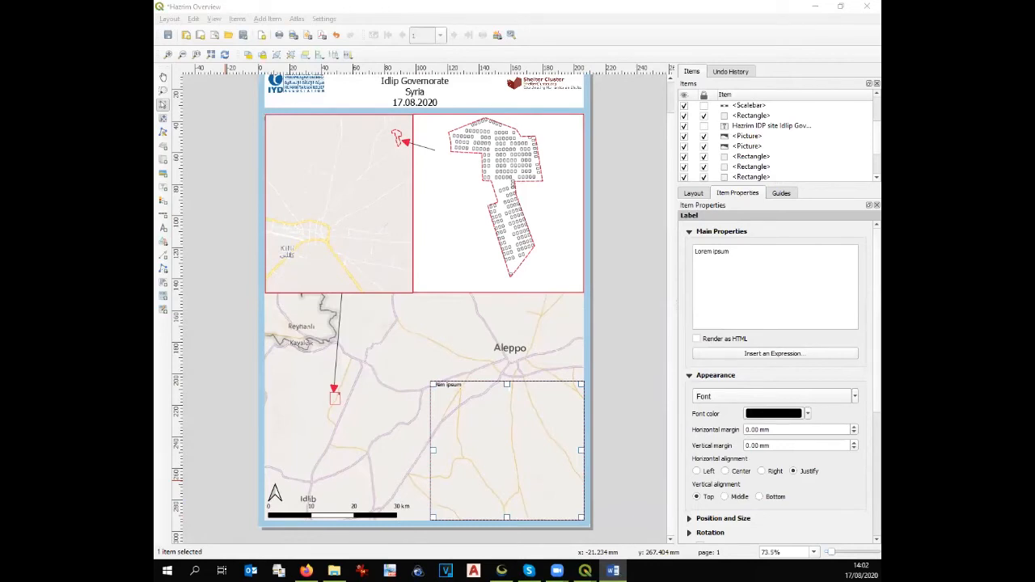
pyautogui.moveTo(825, 303); pyautogui.dragTo(633, 215)
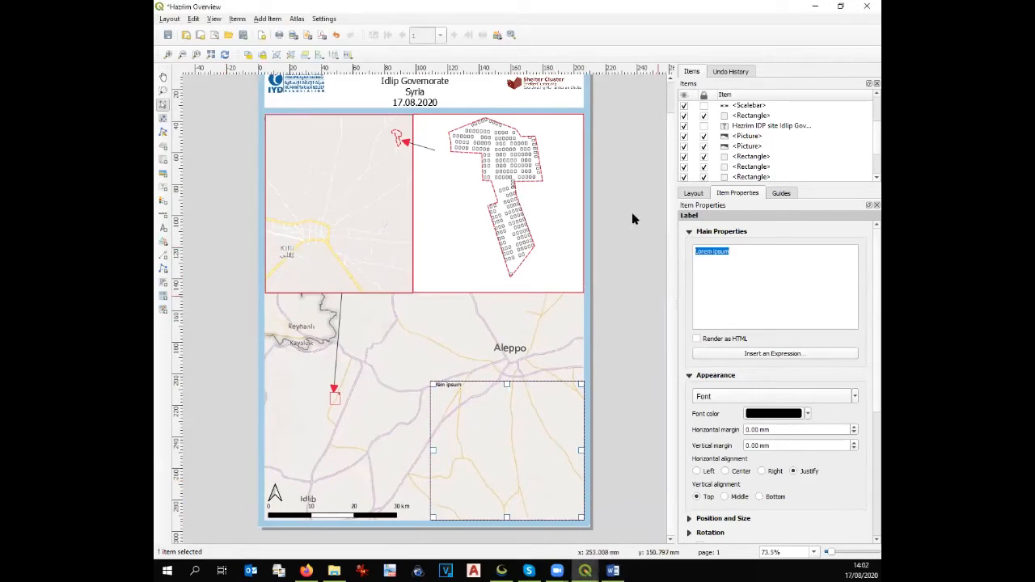
pyautogui.hotkey('ctrl', 'v')
pyautogui.moveTo(583, 453); pyautogui.dragTo(565, 450)
pyautogui.moveTo(529, 395)
pyautogui.mouseDown()
pyautogui.moveTo(549, 384)
pyautogui.moveTo(550, 393)
pyautogui.mouseUp()
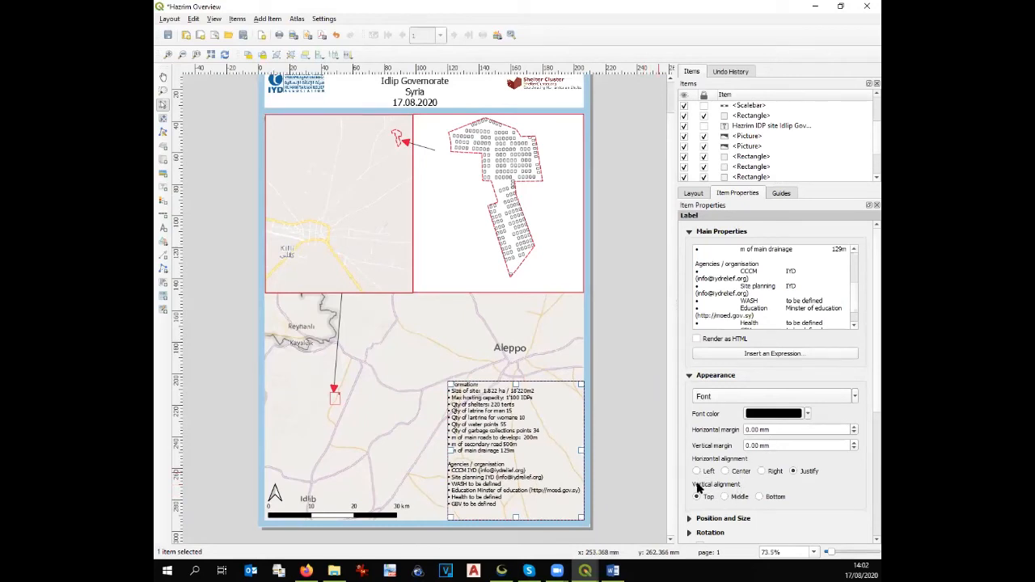
# Step: Set the information label's horizontal margin to 2 mm and widen the label towards the map's centre
pyautogui.click(746, 432)
pyautogui.write('2')
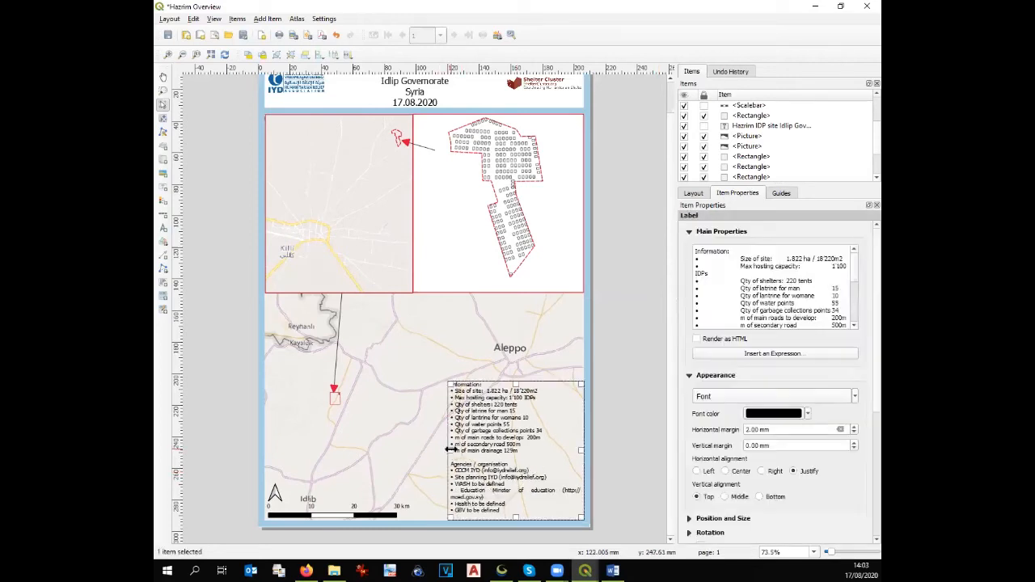
pyautogui.moveTo(449, 450); pyautogui.dragTo(440, 451)
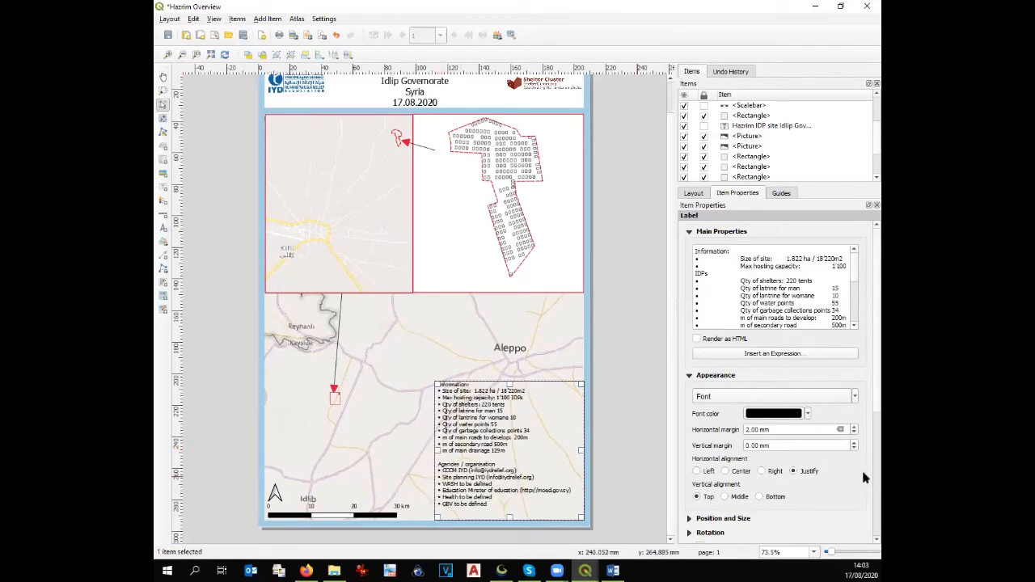
# Step: Turn on a background and a frame for the information label
pyautogui.scroll(-3, 862, 436)
pyautogui.scroll(-1, 863, 468)
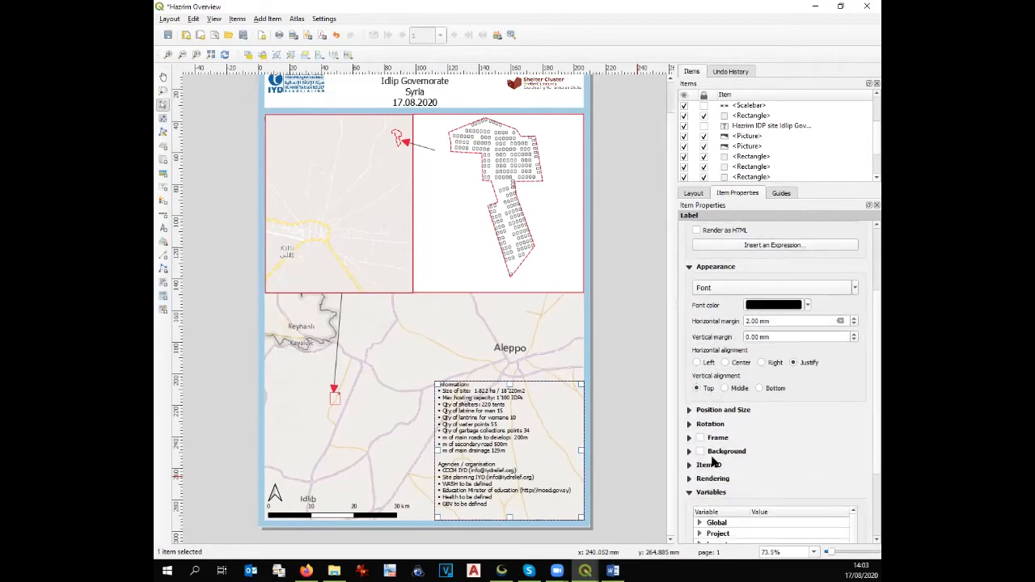
pyautogui.click(700, 452)
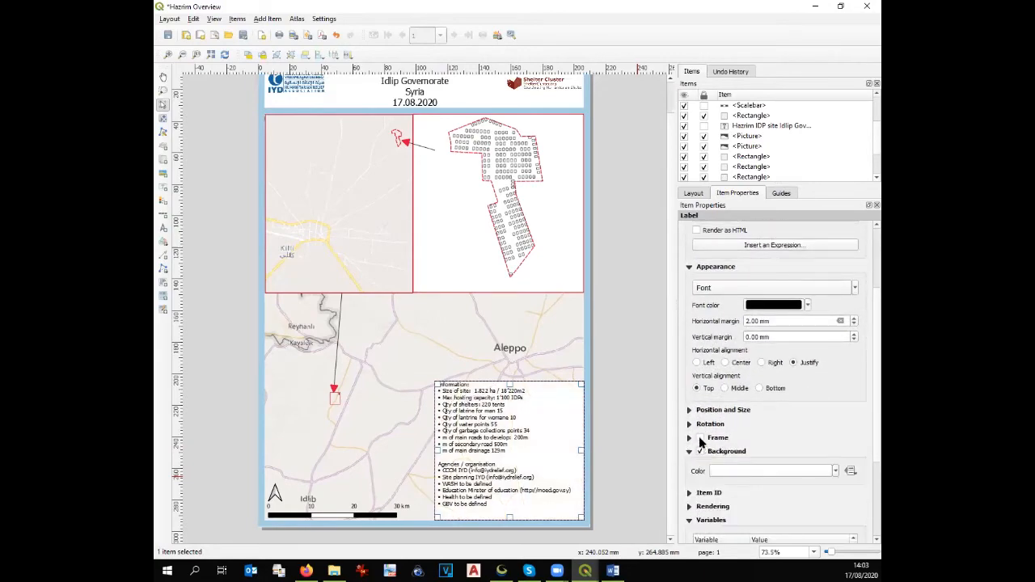
pyautogui.click(700, 438)
# Step: Shorten the information label to about 82 mm high and move it down into the main map's lower-right corner
pyautogui.moveTo(509, 518); pyautogui.dragTo(508, 508)
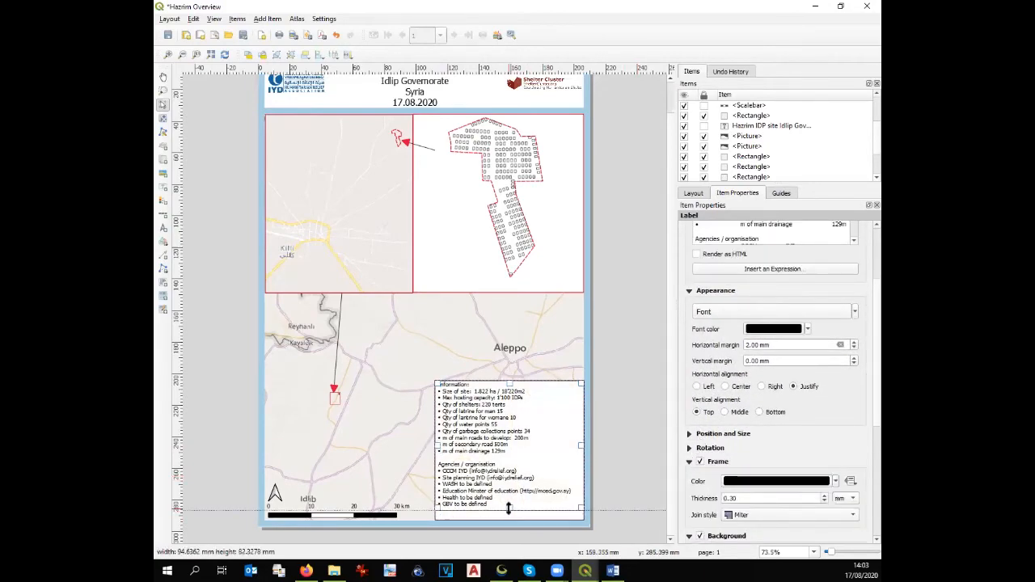
pyautogui.moveTo(517, 471); pyautogui.dragTo(518, 481)
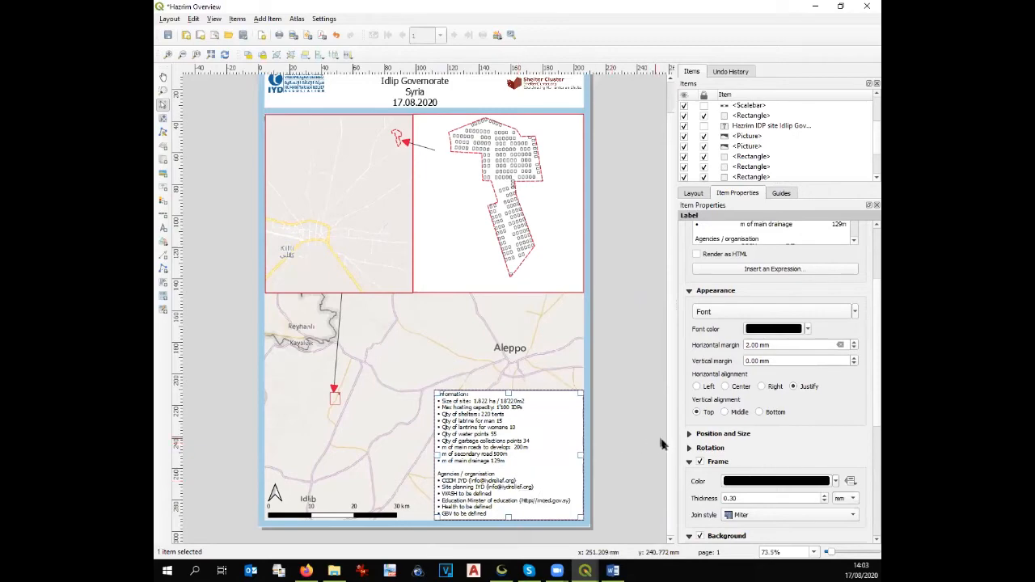
pyautogui.moveTo(683, 419); pyautogui.dragTo(690, 419)
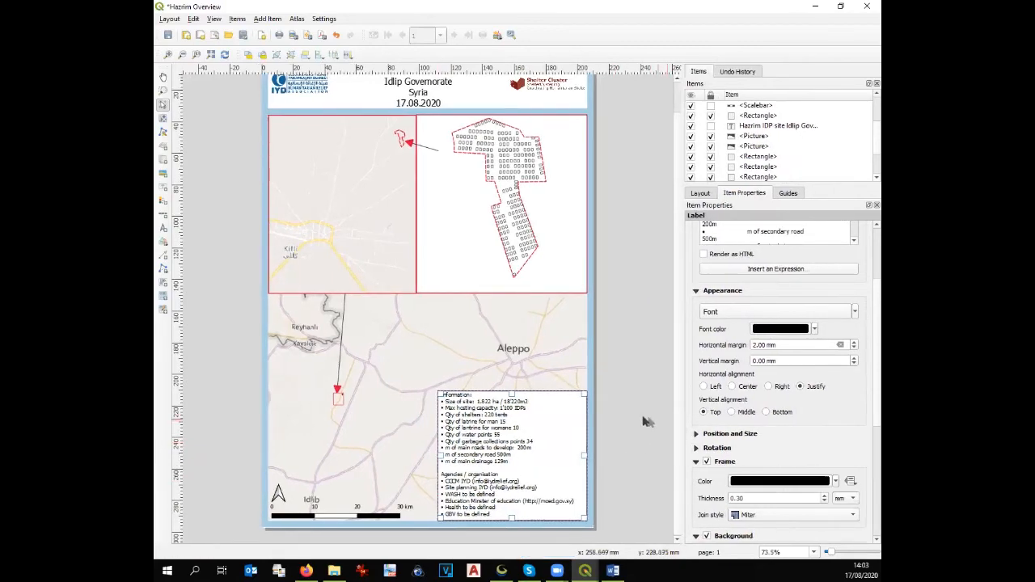
pyautogui.scroll(1, 673, 395)
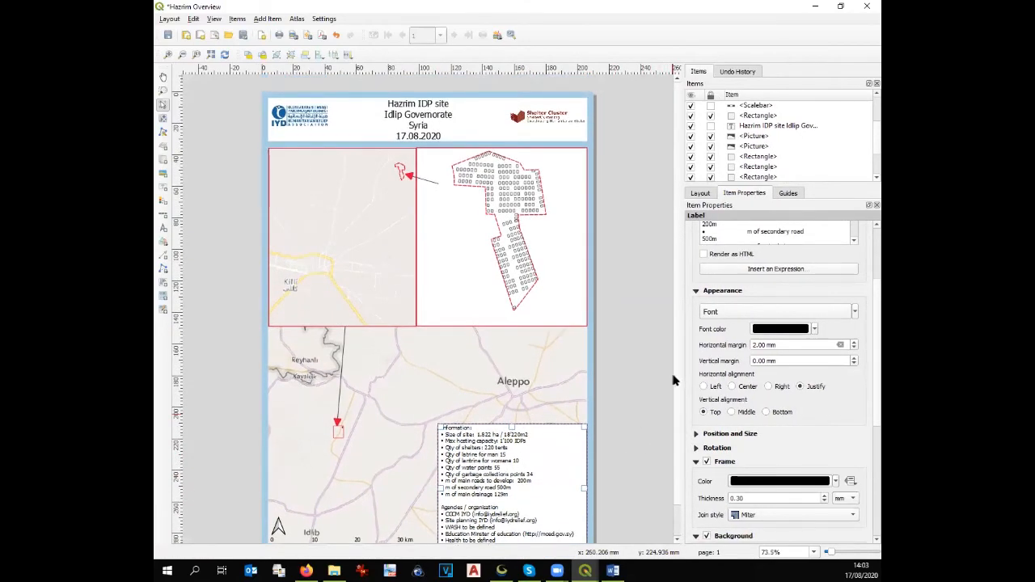
pyautogui.scroll(-1, 674, 437)
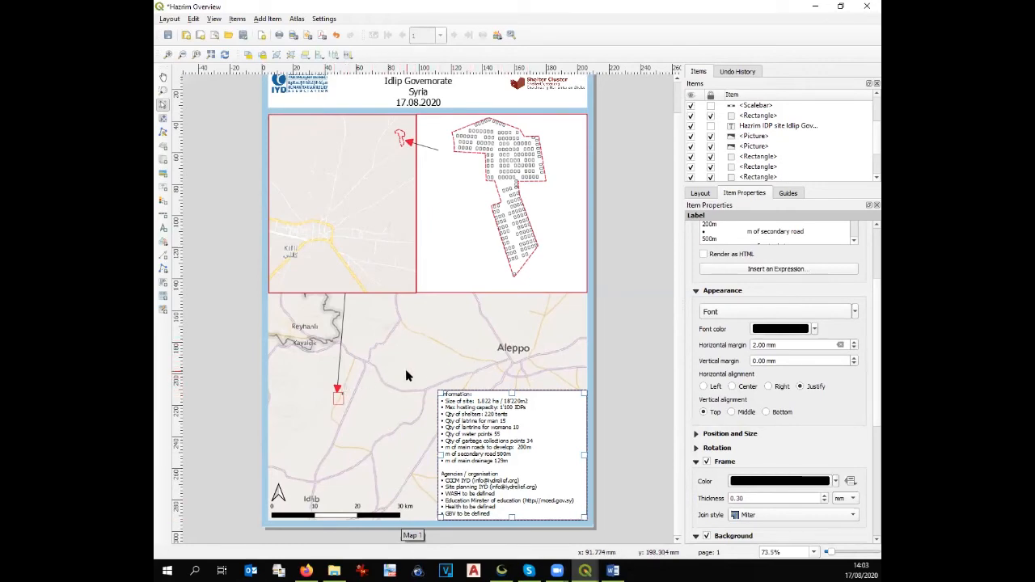
# Step: Add a scale bar in metres for Map 2 near the lower-left edge of that inset map
pyautogui.click(324, 233)
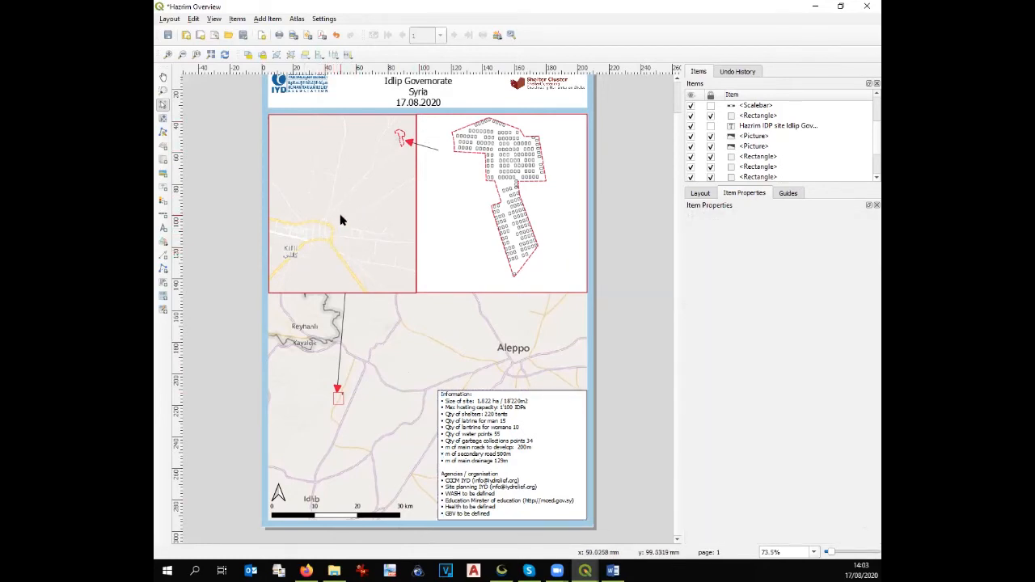
pyautogui.click(160, 214)
pyautogui.moveTo(291, 275); pyautogui.dragTo(337, 286)
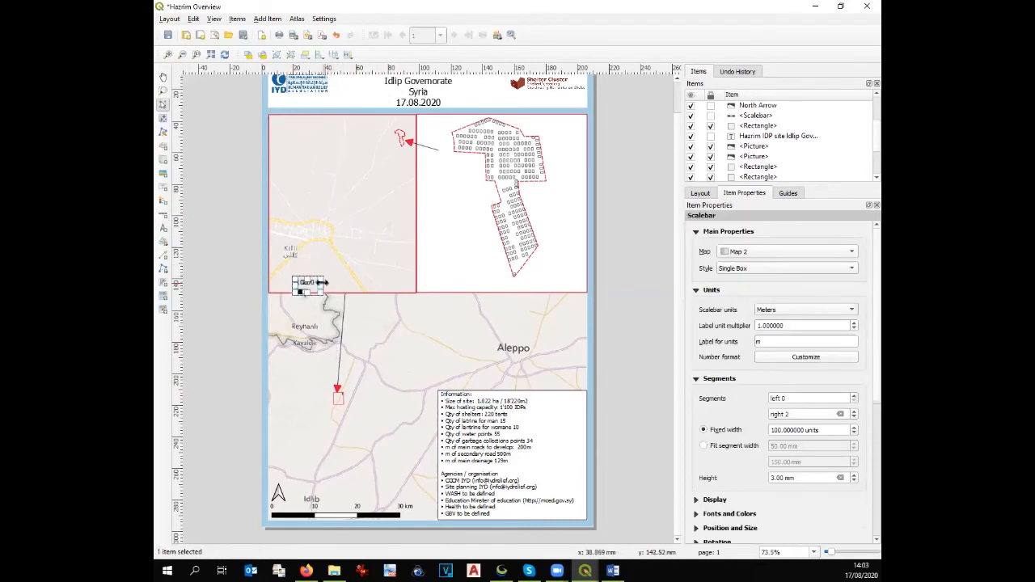
# Step: Set the Map 2 scale bar to one right segment with a fixed width of 1000 units, and move it to the inset's upper-left corner
pyautogui.click(853, 411)
pyautogui.click(854, 410)
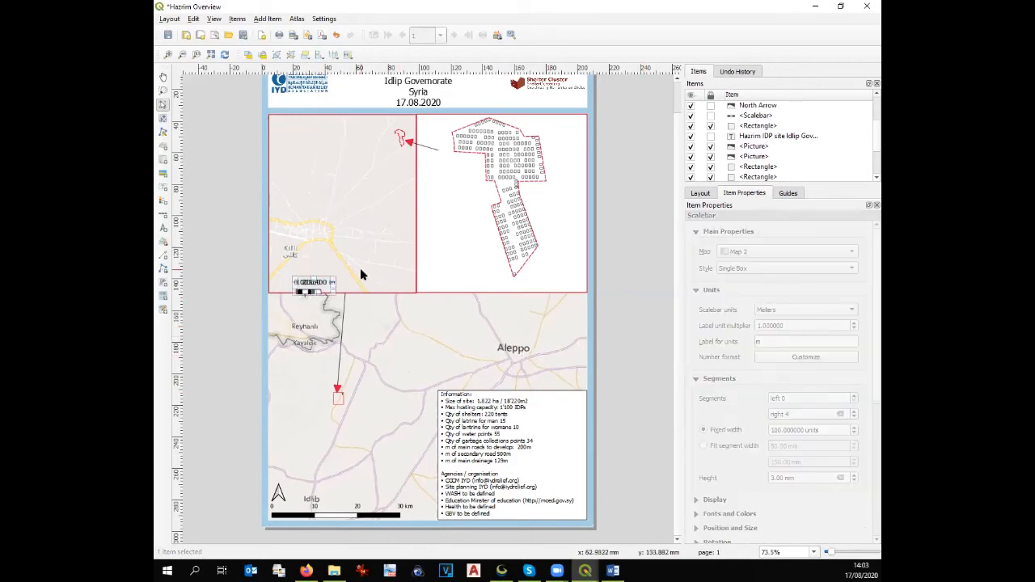
pyautogui.click(774, 431)
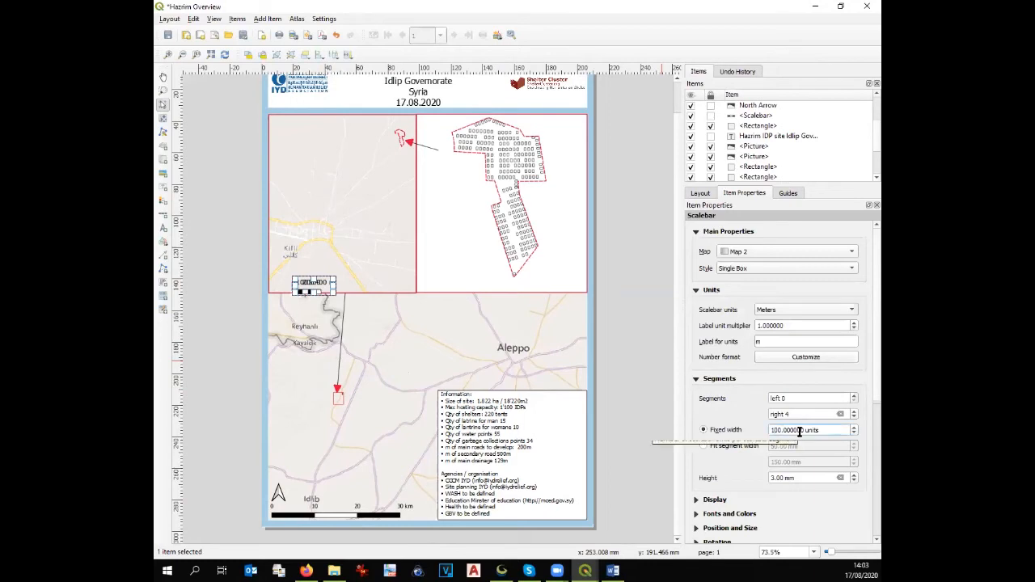
pyautogui.press('Delete')
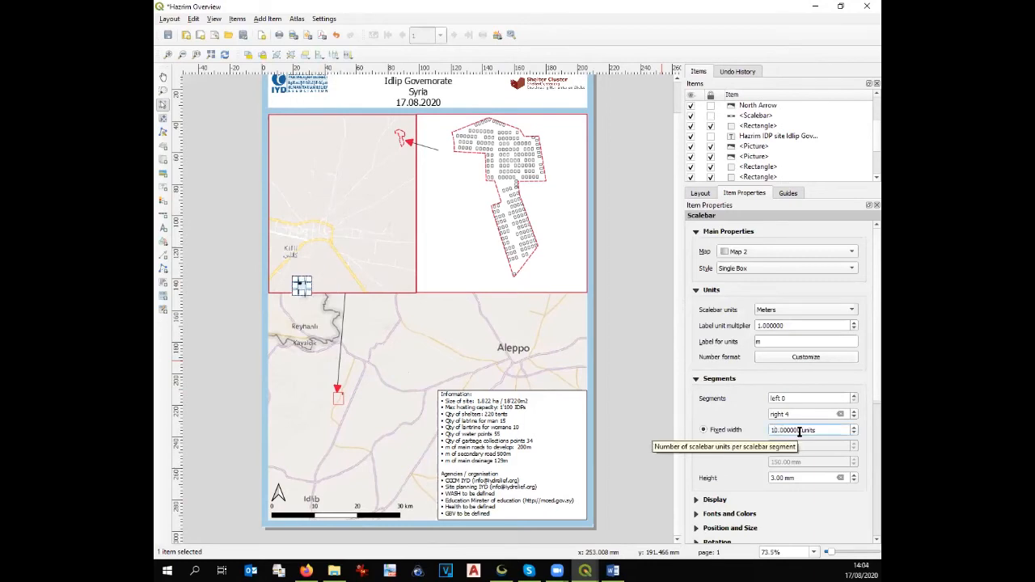
pyautogui.write('00')
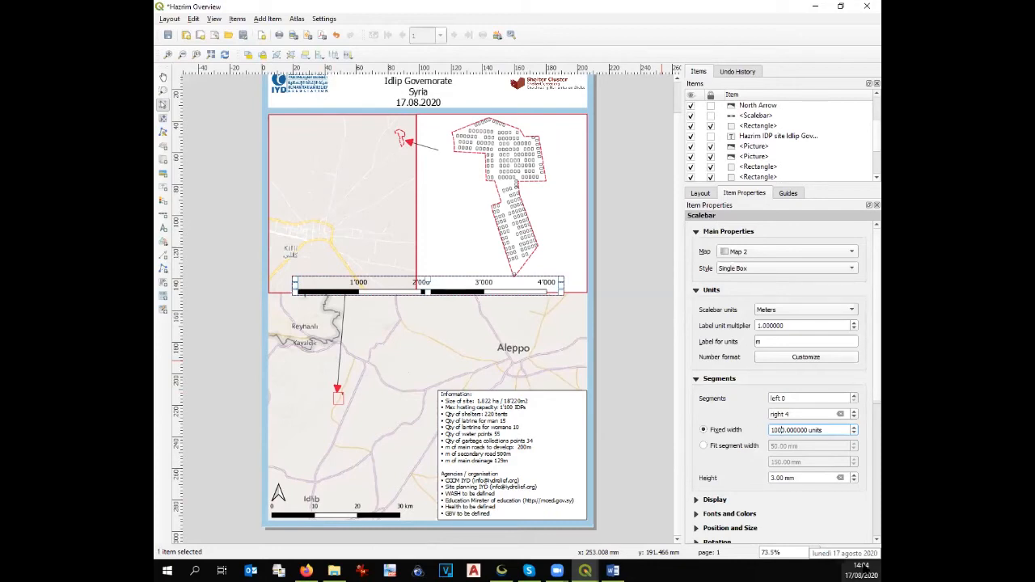
pyautogui.click(854, 418)
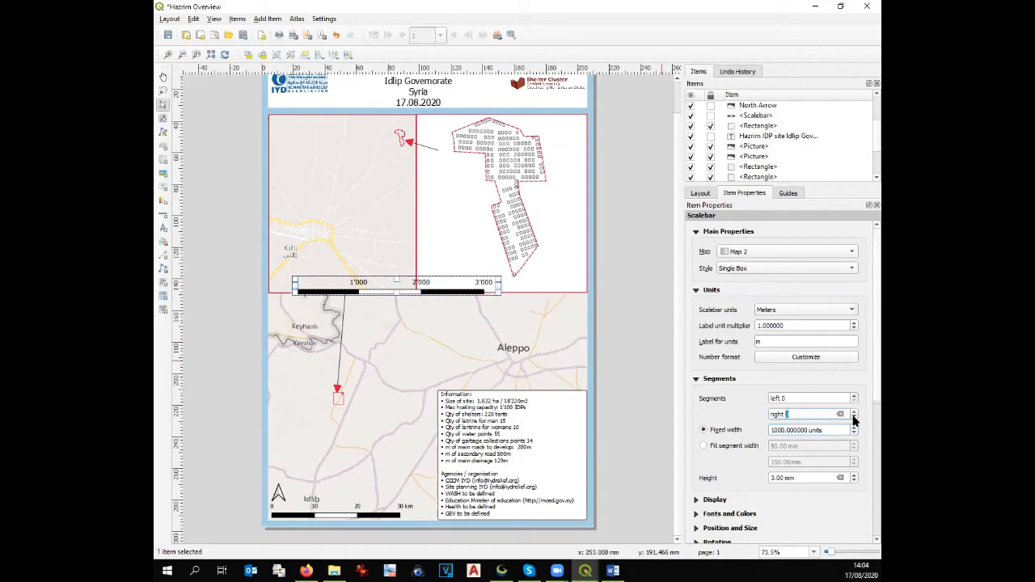
pyautogui.click(854, 418)
pyautogui.click(854, 417)
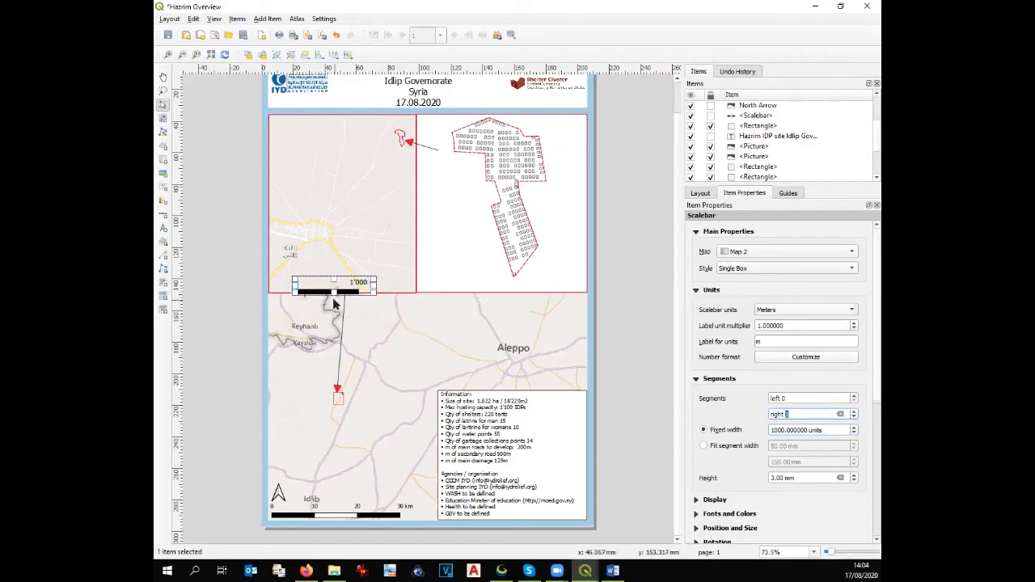
pyautogui.moveTo(340, 286); pyautogui.dragTo(313, 128)
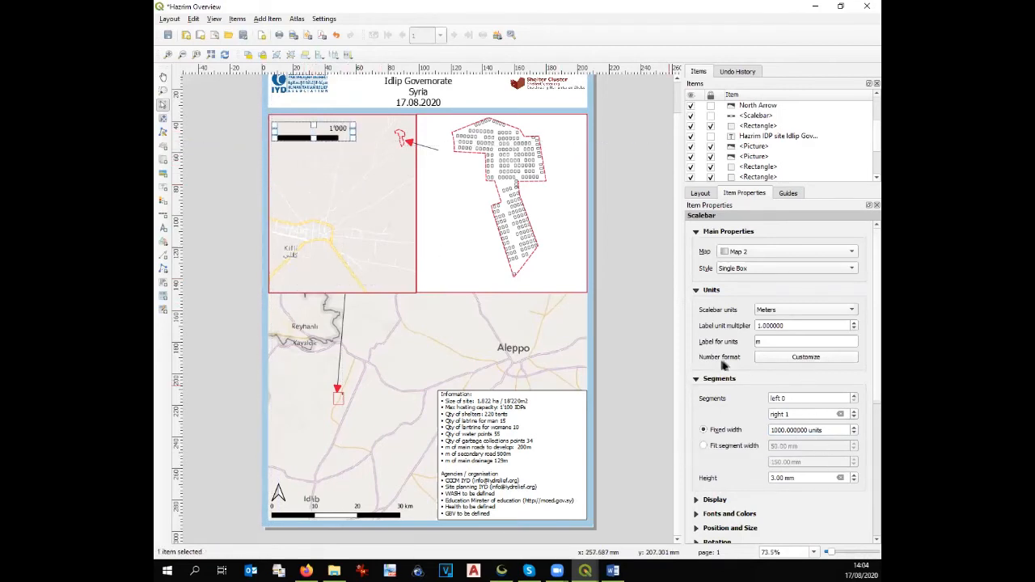
pyautogui.click(643, 327)
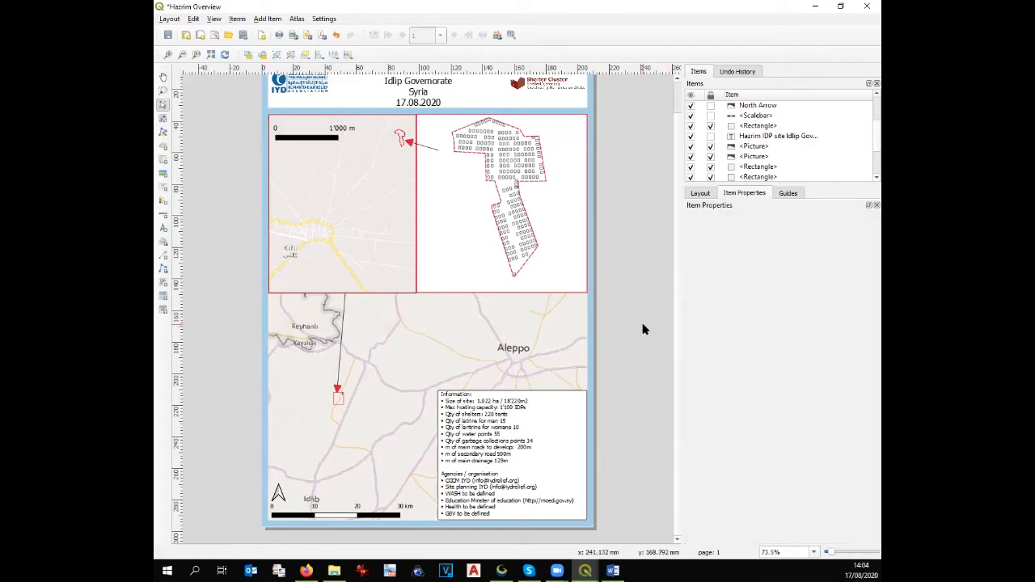
# Step: Add a scale bar in metres for the site plan, Map 3, in its lower-left corner
pyautogui.click(477, 243)
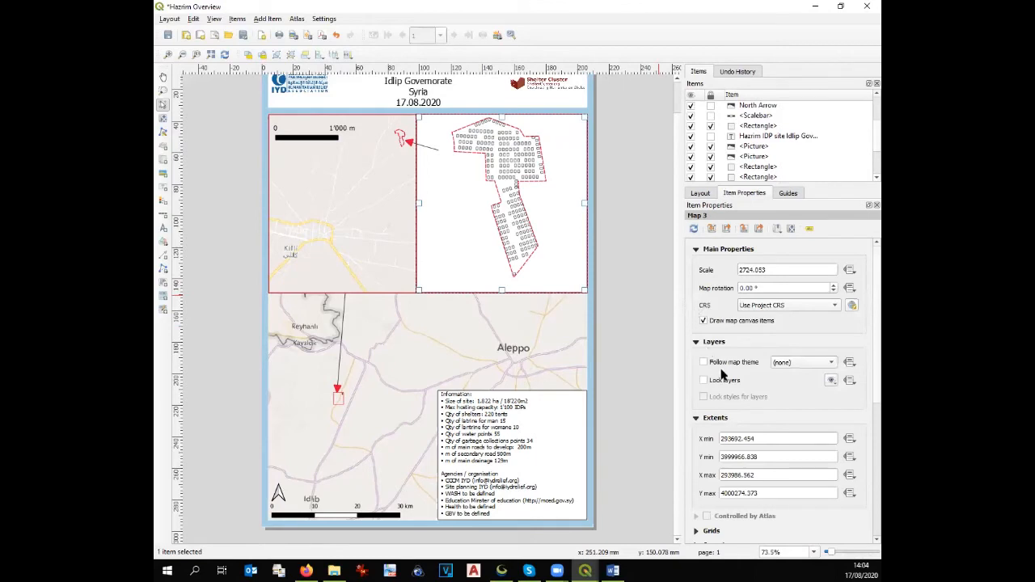
pyautogui.click(162, 215)
pyautogui.moveTo(432, 279)
pyautogui.mouseDown()
pyautogui.moveTo(470, 287)
pyautogui.moveTo(443, 278)
pyautogui.mouseUp()
pyautogui.click(592, 295)
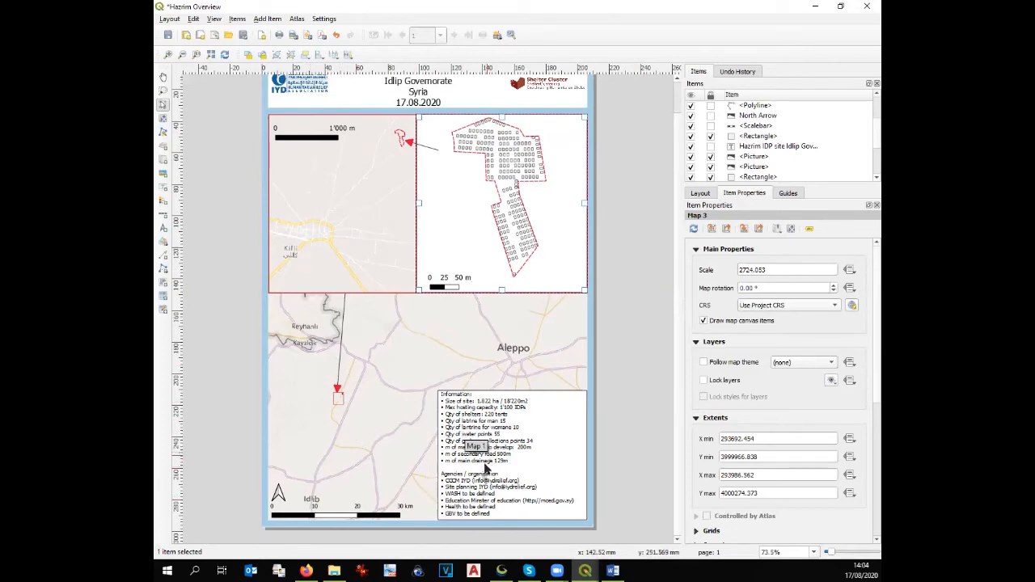
# Step: Examine the site information box, the inset maps and the title area across the whole layout page
pyautogui.scroll(1, 498, 500)
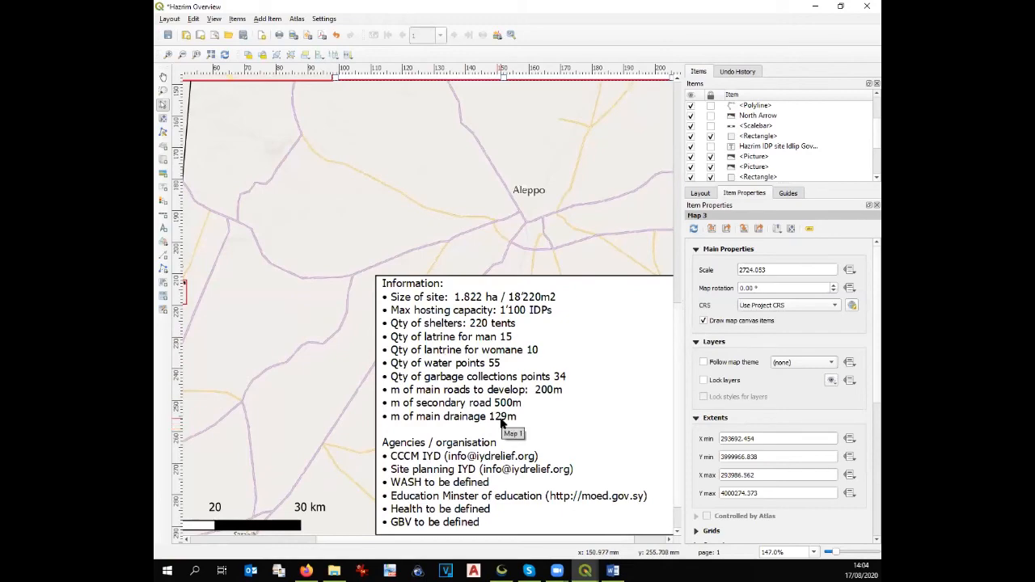
pyautogui.scroll(-2, 501, 422)
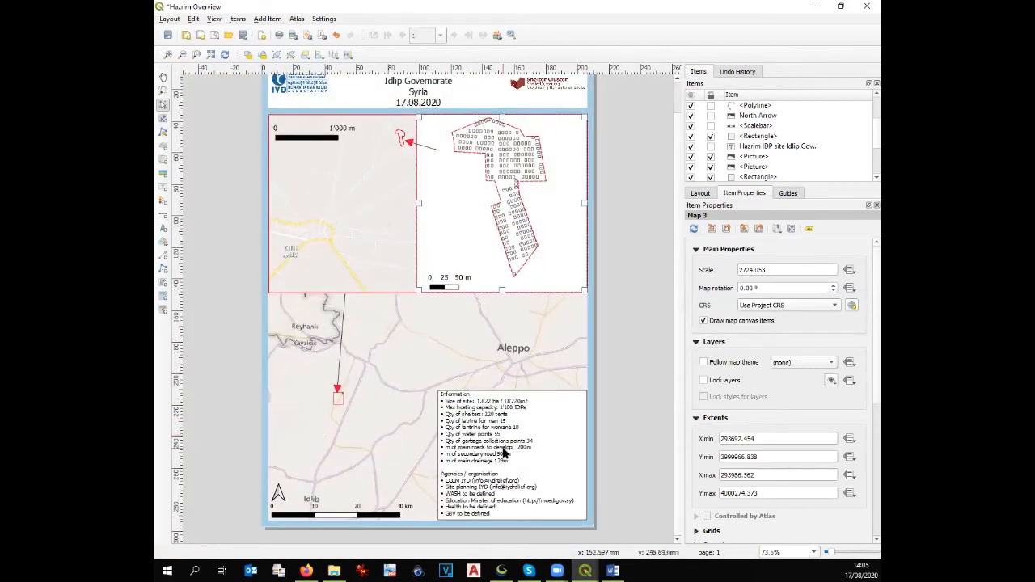
pyautogui.scroll(2, 502, 404)
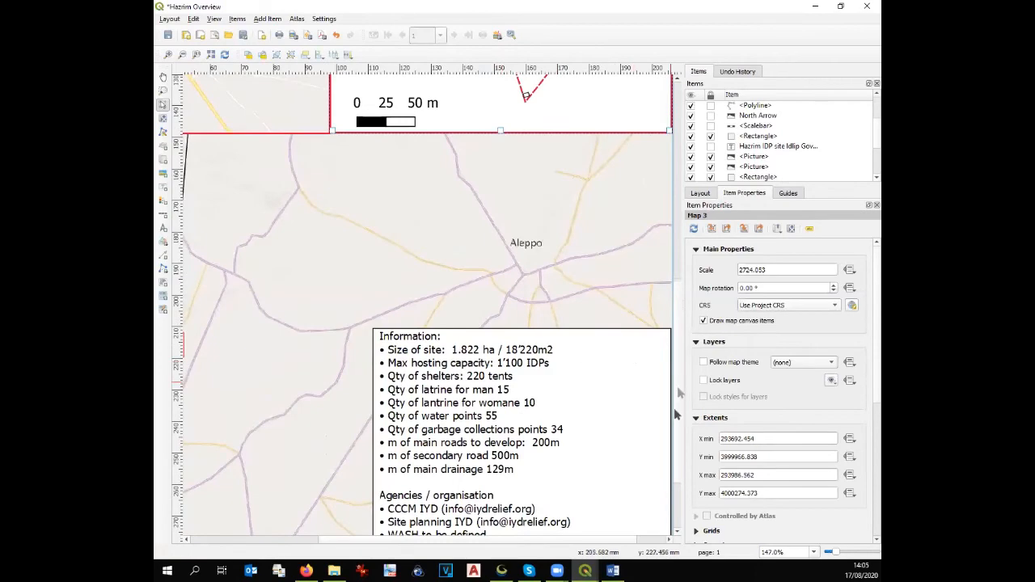
pyautogui.scroll(-2, 682, 382)
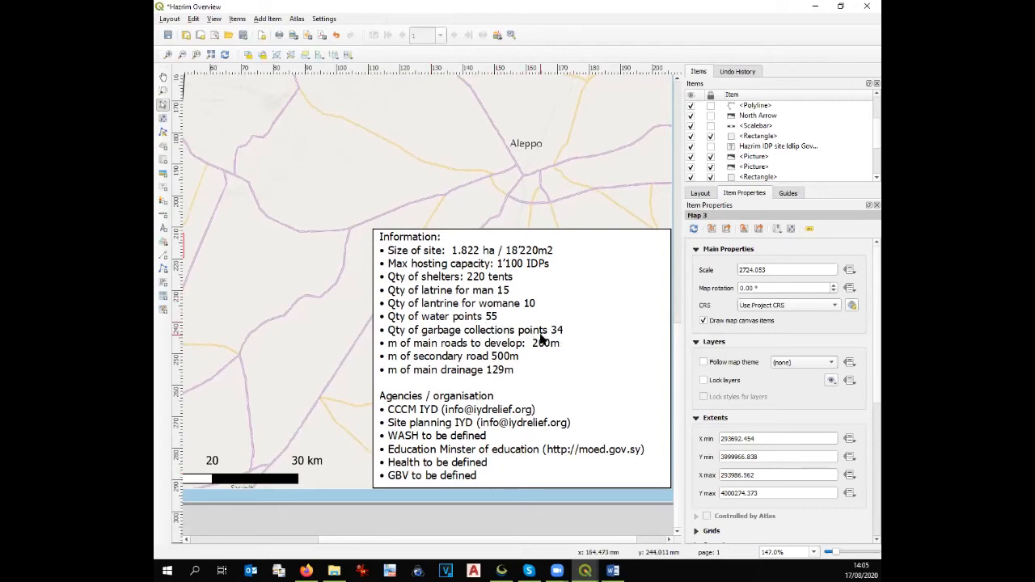
pyautogui.scroll(-1, 541, 340)
pyautogui.scroll(-1, 541, 340)
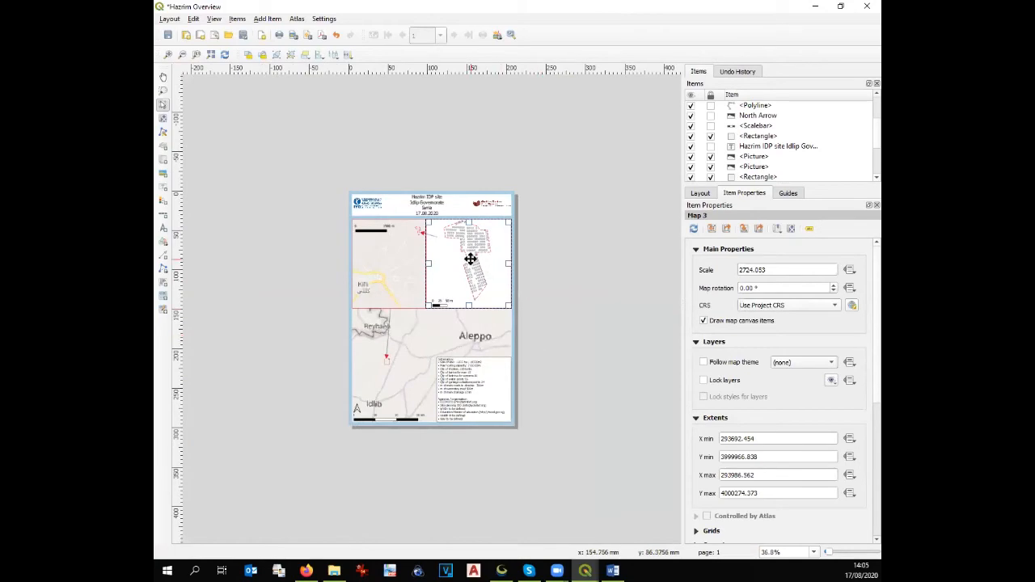
pyautogui.scroll(1, 469, 260)
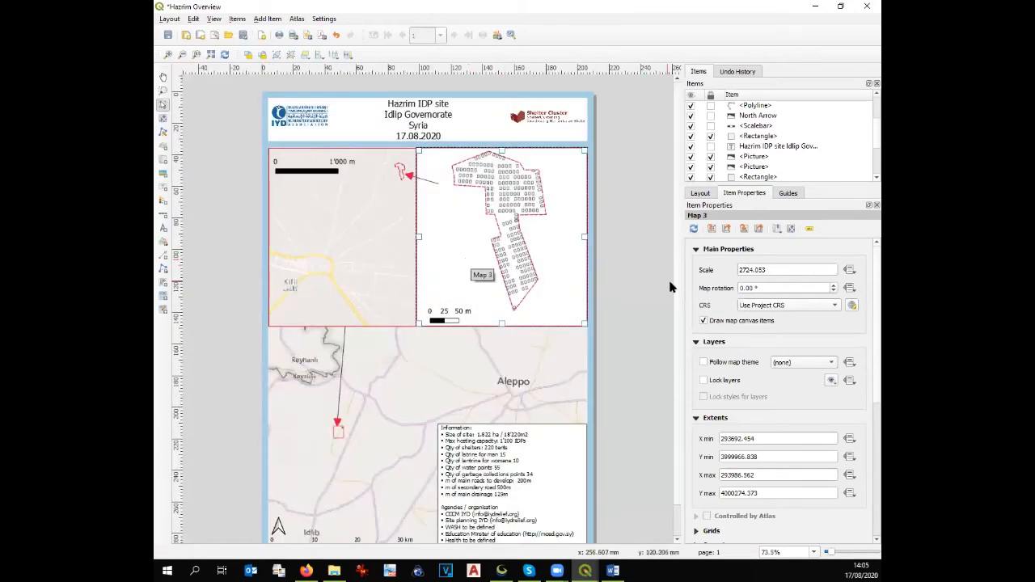
pyautogui.scroll(-1, 672, 346)
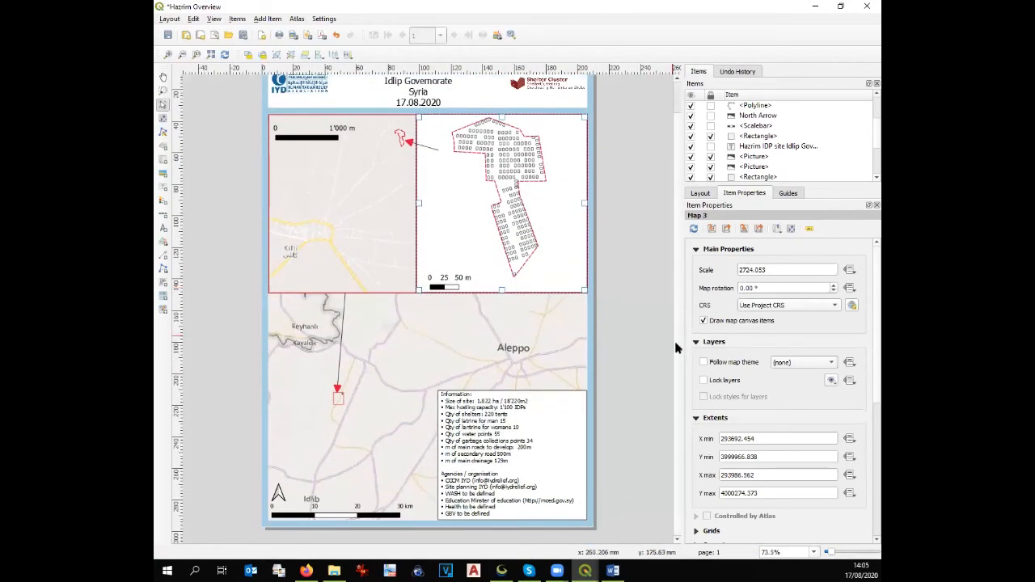
pyautogui.scroll(1, 674, 341)
pyautogui.scroll(-1, 676, 317)
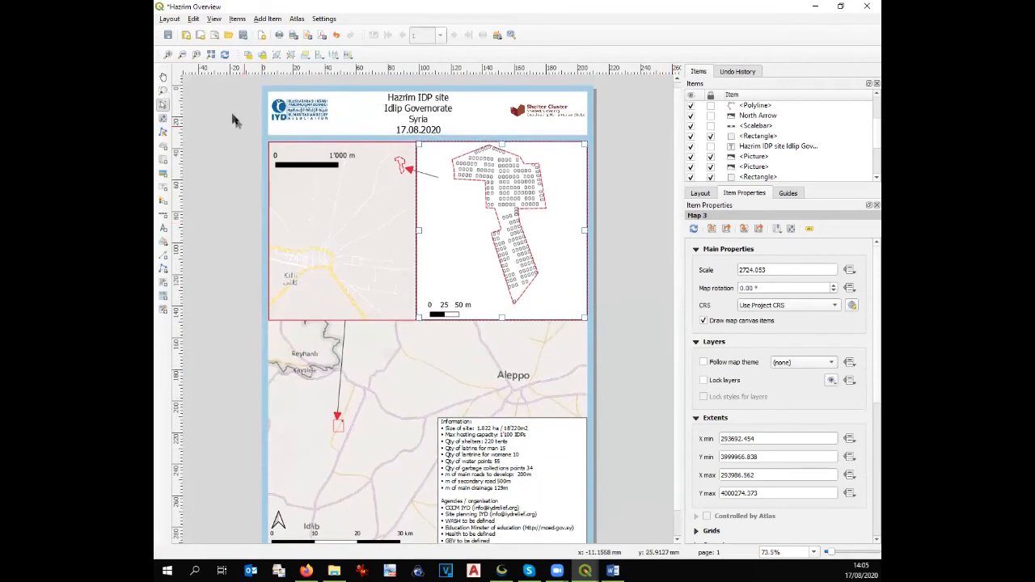
# Step: Save the project as "Hazrim IDP camp Overview" in the WS folder inside SHAPE Azrin
pyautogui.click(166, 37)
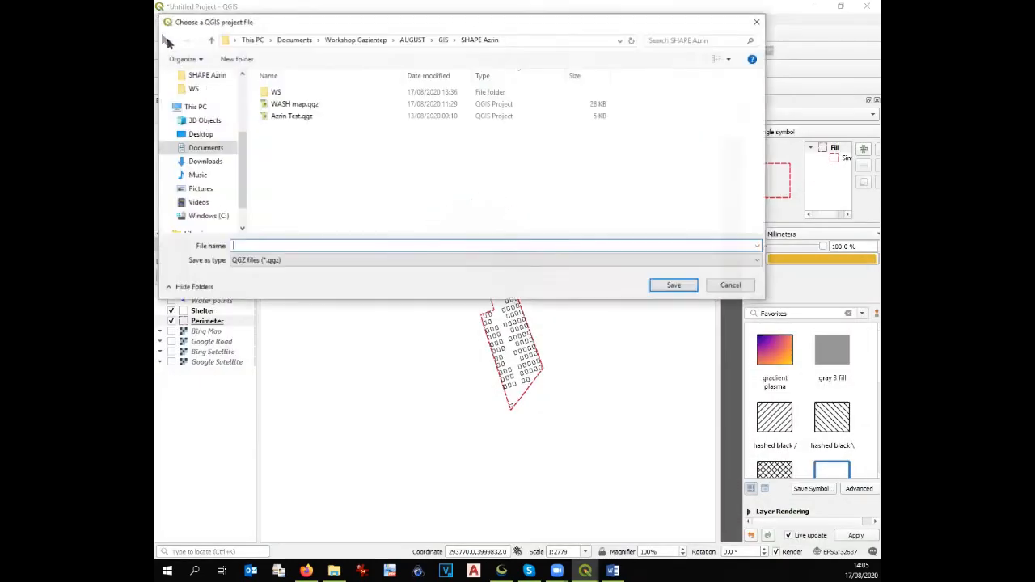
pyautogui.doubleClick(276, 92)
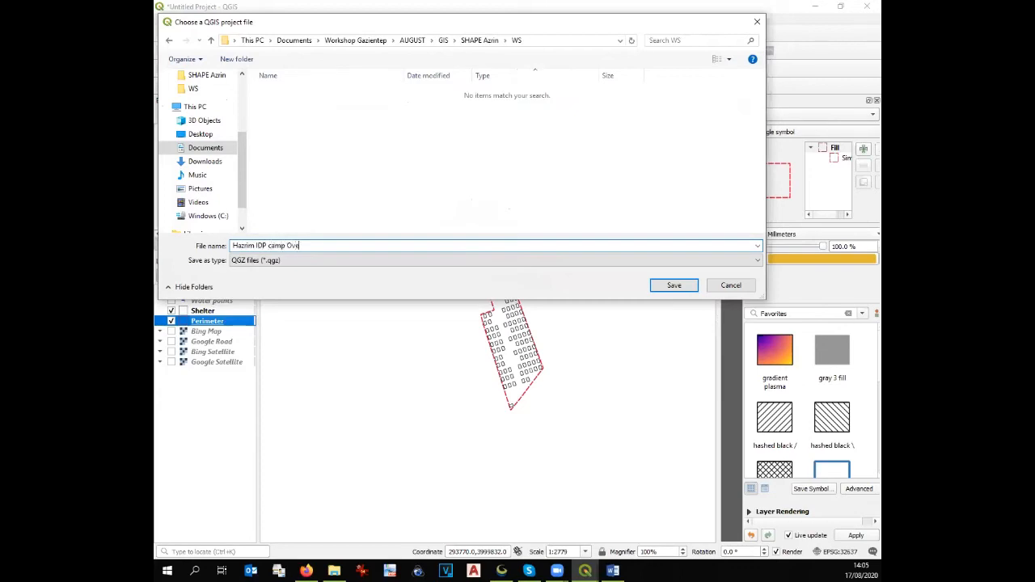
pyautogui.press('Return')
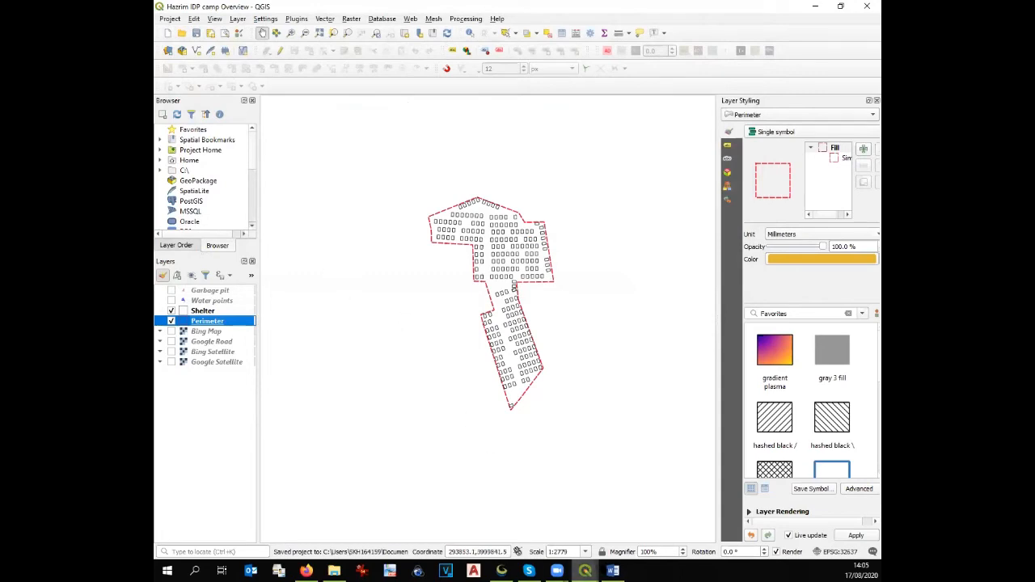
# Step: Return to the Hazrim Overview layout and export it as Hazrim Overview.pdf in the WS folder with the offered PDF export options
pyautogui.click(585, 571)
pyautogui.click(606, 540)
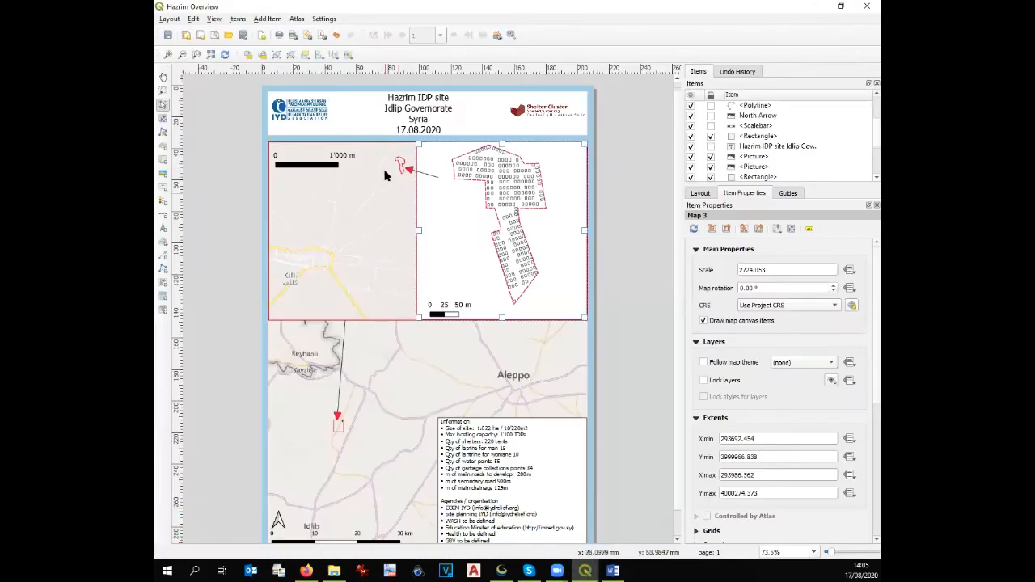
pyautogui.click(169, 18)
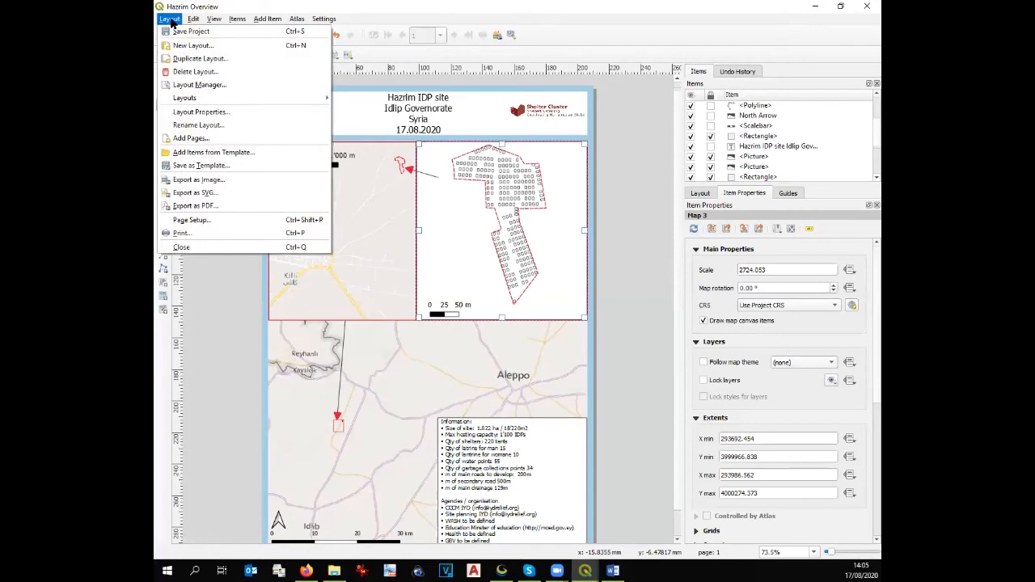
pyautogui.click(195, 206)
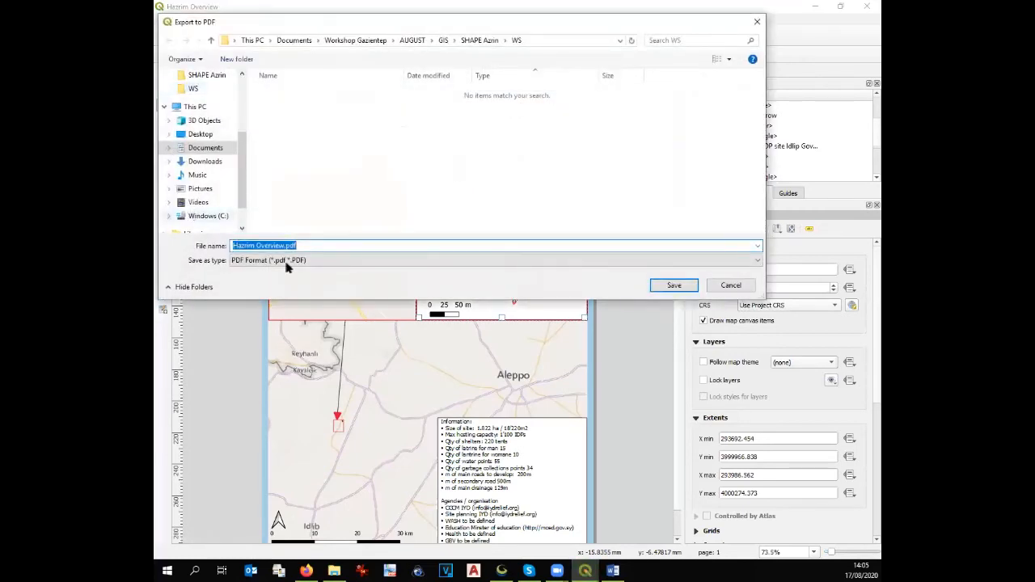
pyautogui.click(684, 284)
pyautogui.click(451, 279)
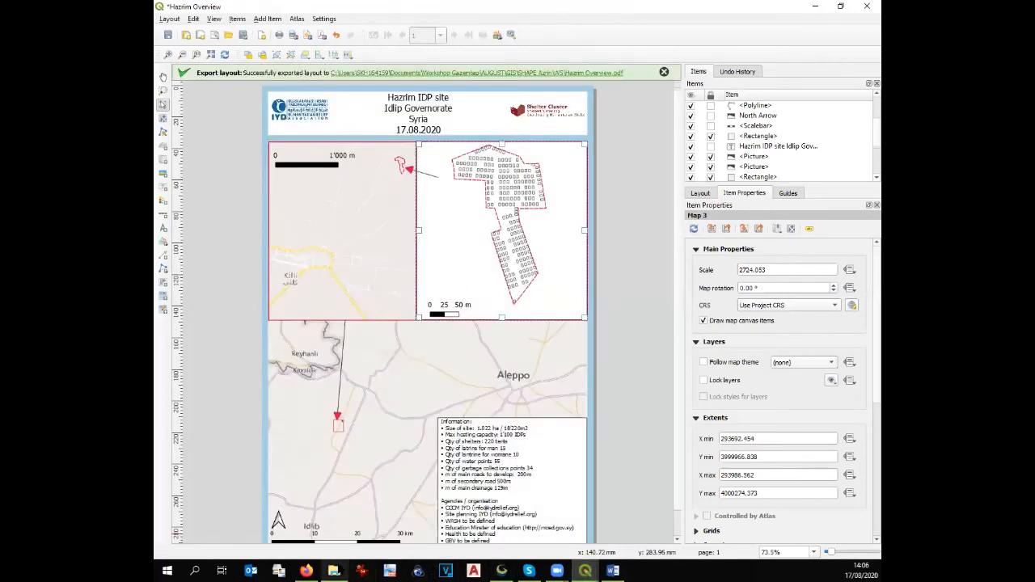
# Step: Switch to File Explorer and open Hazrim Overview.pdf from the WS folder inside SHAPE Azrin
pyautogui.click(334, 571)
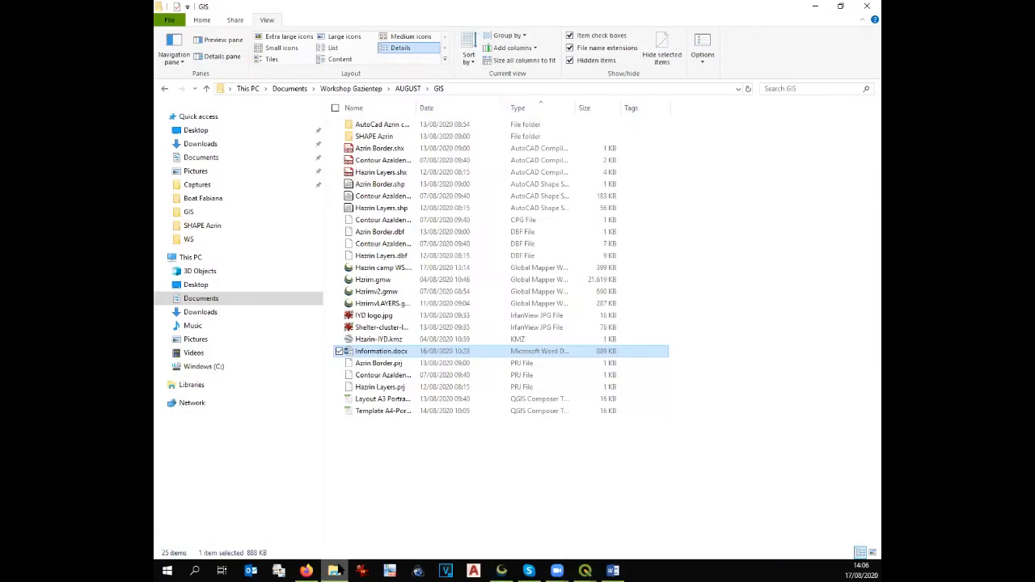
pyautogui.doubleClick(386, 137)
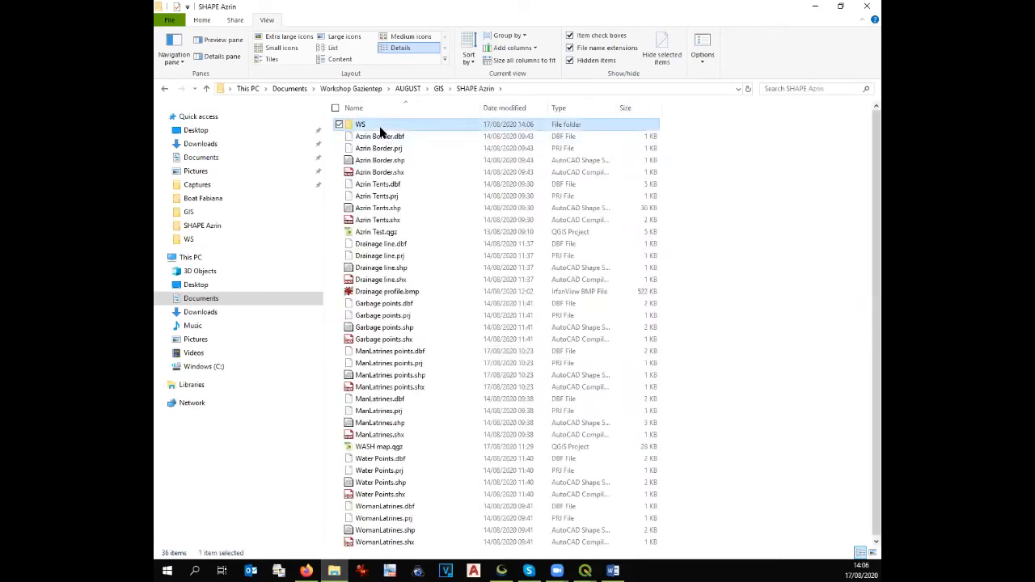
pyautogui.doubleClick(380, 125)
pyautogui.doubleClick(391, 186)
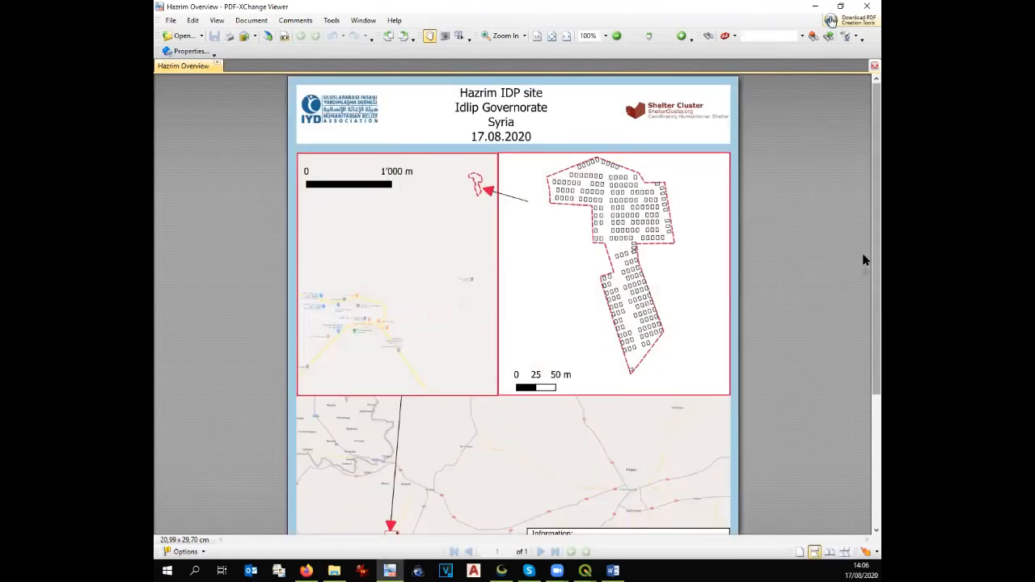
# Step: Examine the maps, scale bars and information box throughout the exported PDF, and close the viewer
pyautogui.scroll(-3, 864, 258)
pyautogui.scroll(-1, 864, 370)
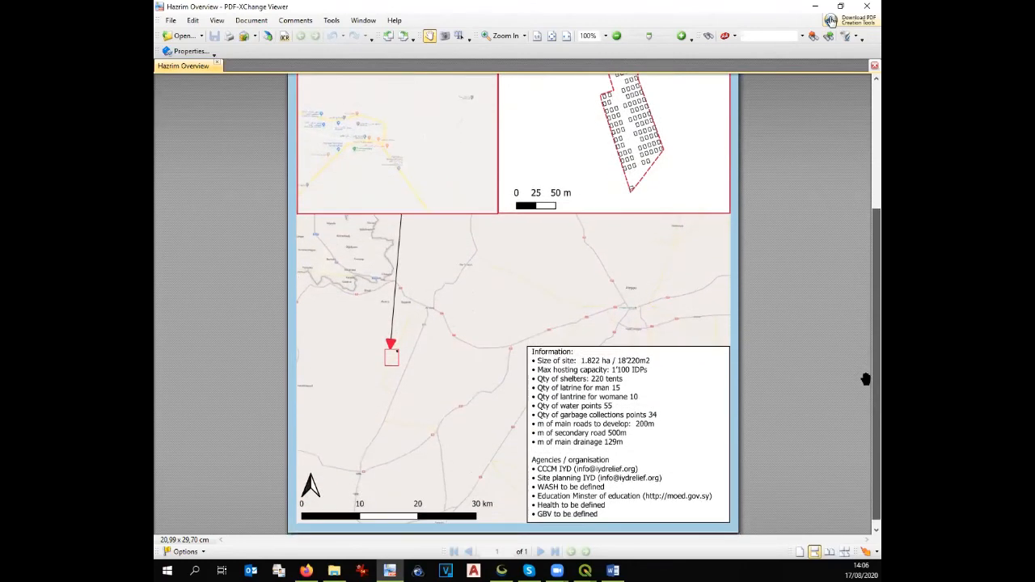
pyautogui.scroll(3, 853, 272)
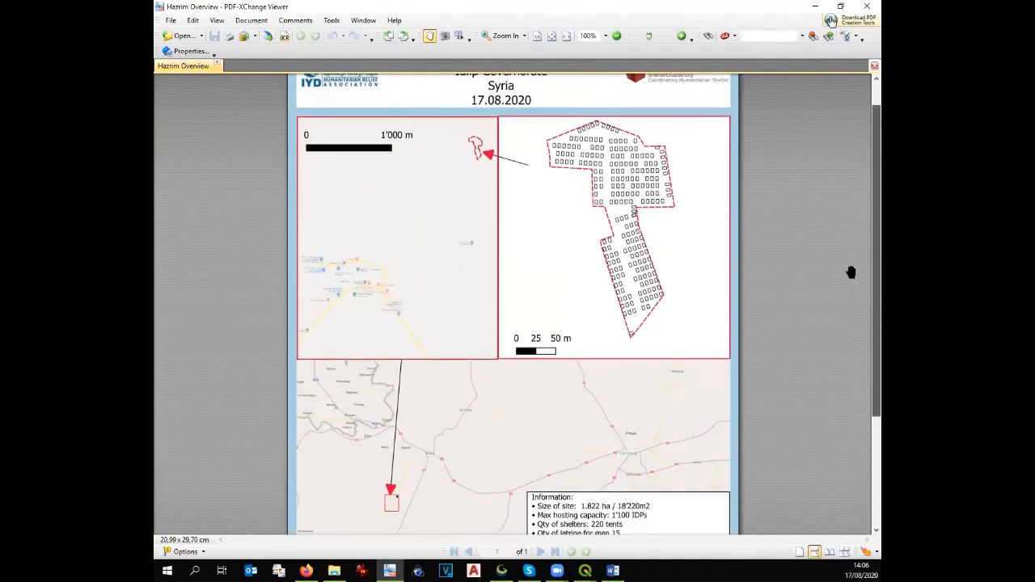
pyautogui.scroll(-3, 867, 385)
pyautogui.scroll(2, 863, 325)
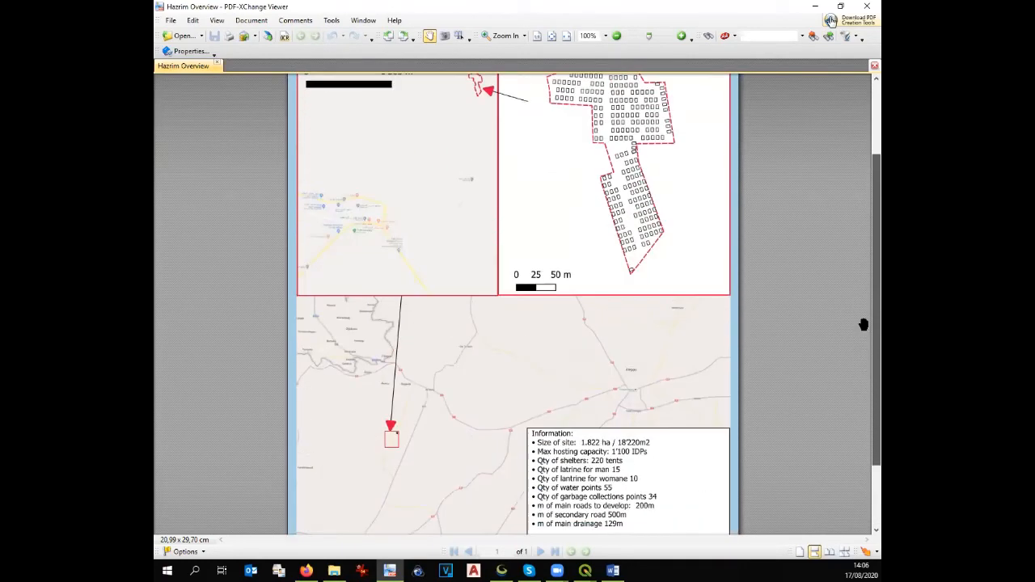
pyautogui.scroll(2, 863, 291)
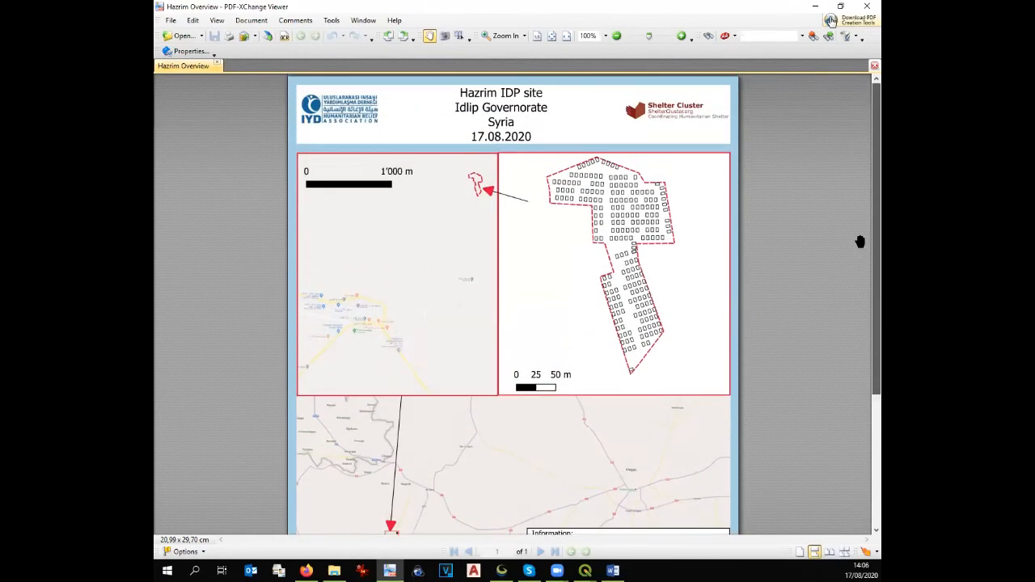
pyautogui.scroll(-2, 862, 243)
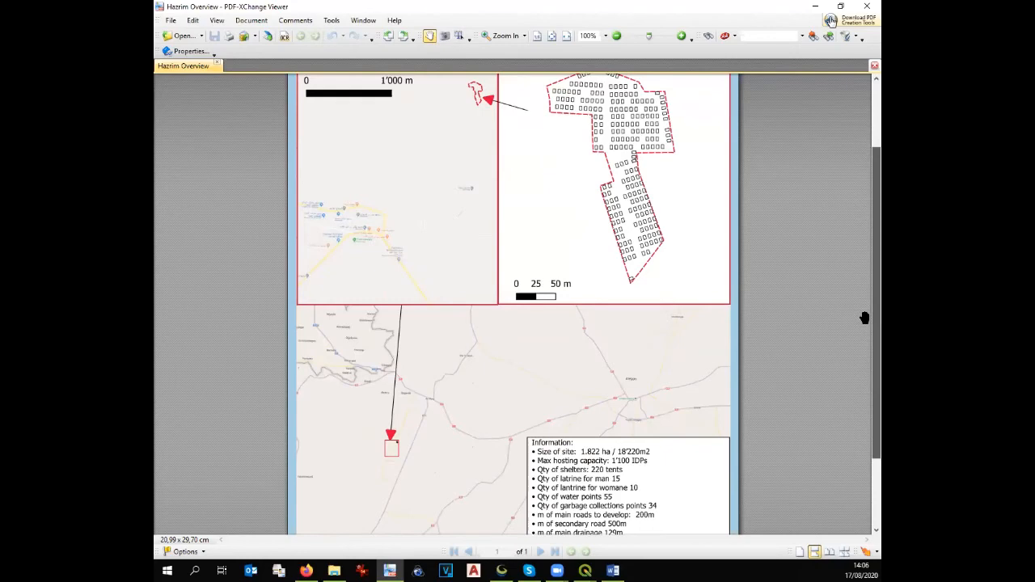
pyautogui.scroll(-2, 862, 340)
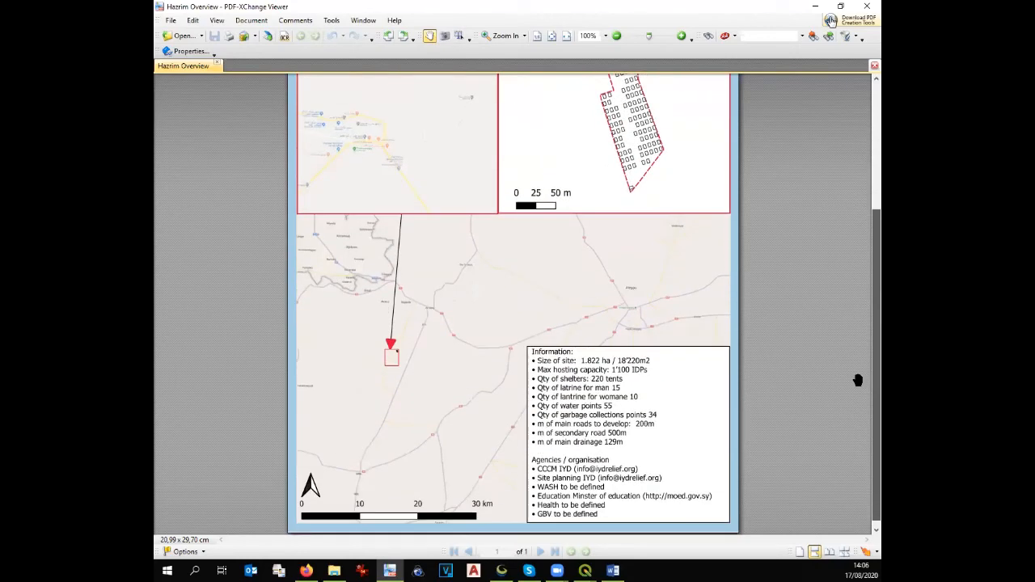
pyautogui.scroll(3, 859, 378)
pyautogui.scroll(-3, 855, 294)
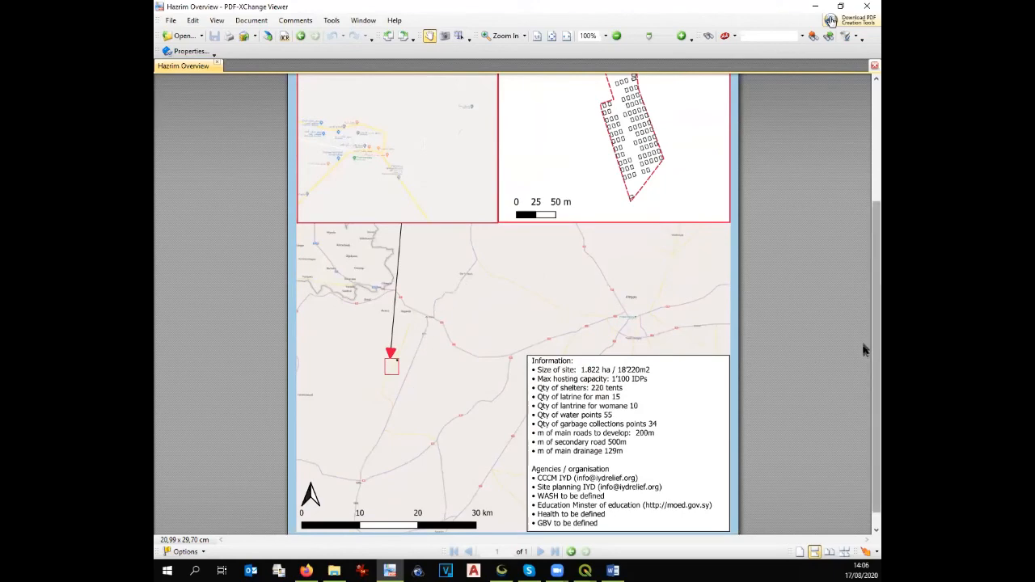
pyautogui.scroll(2, 864, 298)
pyautogui.scroll(2, 864, 297)
pyautogui.scroll(-2, 864, 297)
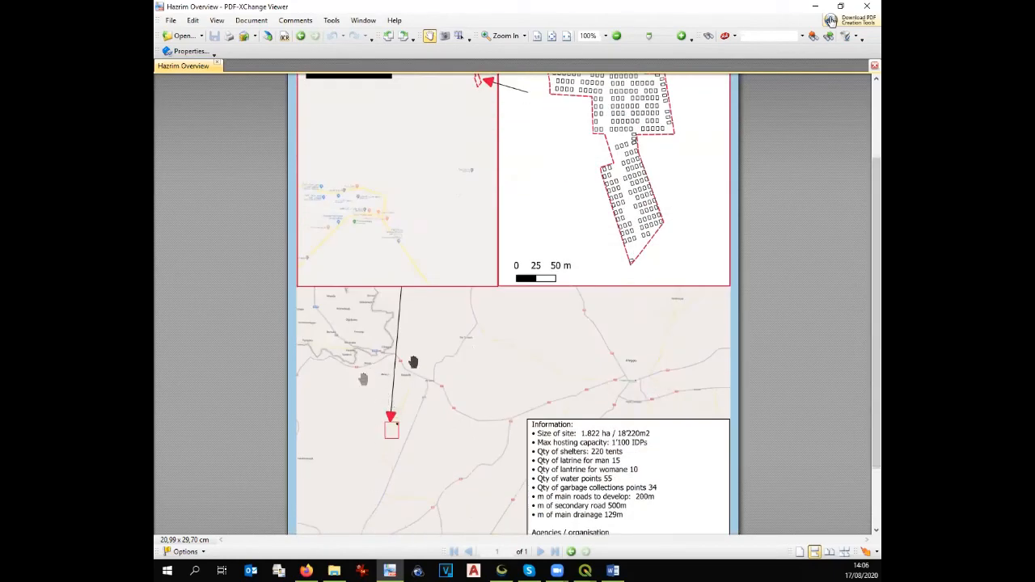
pyautogui.click(867, 7)
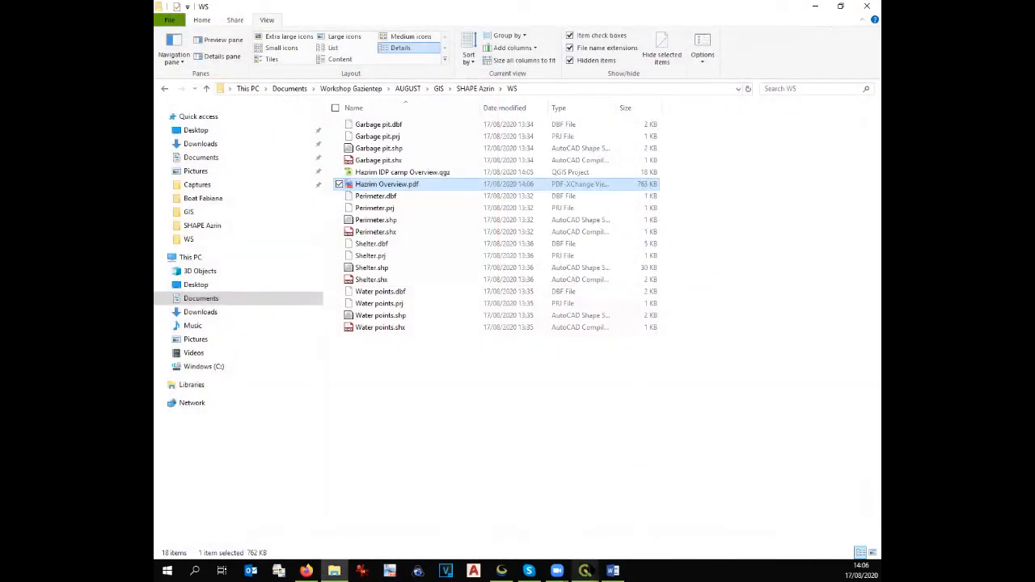
# Step: Return to the Hazrim Overview layout and lock both the layers and the layer styles of Map 3
pyautogui.moveTo(584, 571)
pyautogui.click(626, 518)
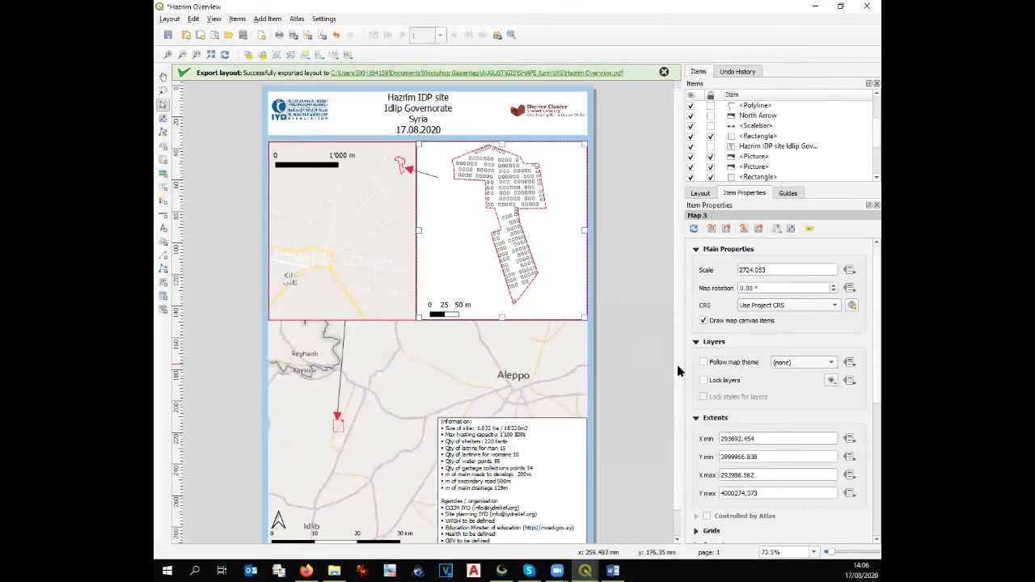
pyautogui.scroll(-1, 682, 369)
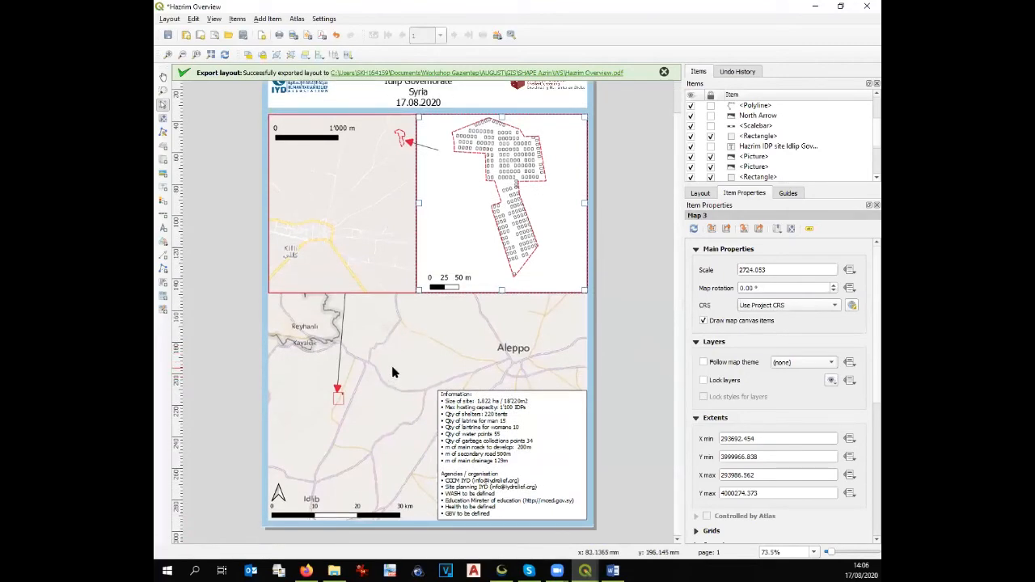
pyautogui.click(391, 372)
pyautogui.click(492, 183)
pyautogui.scroll(-3, 864, 154)
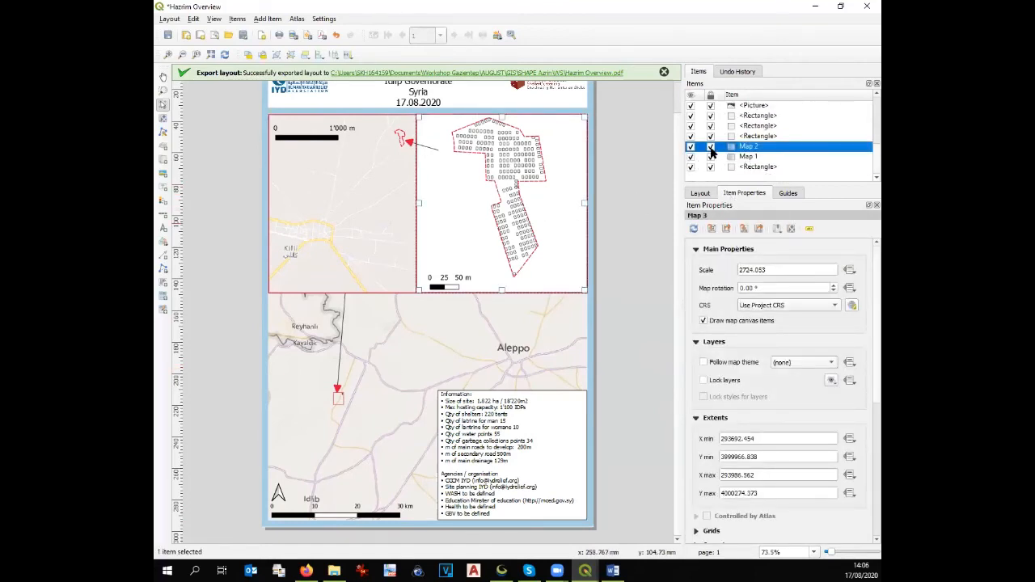
pyautogui.scroll(5, 866, 169)
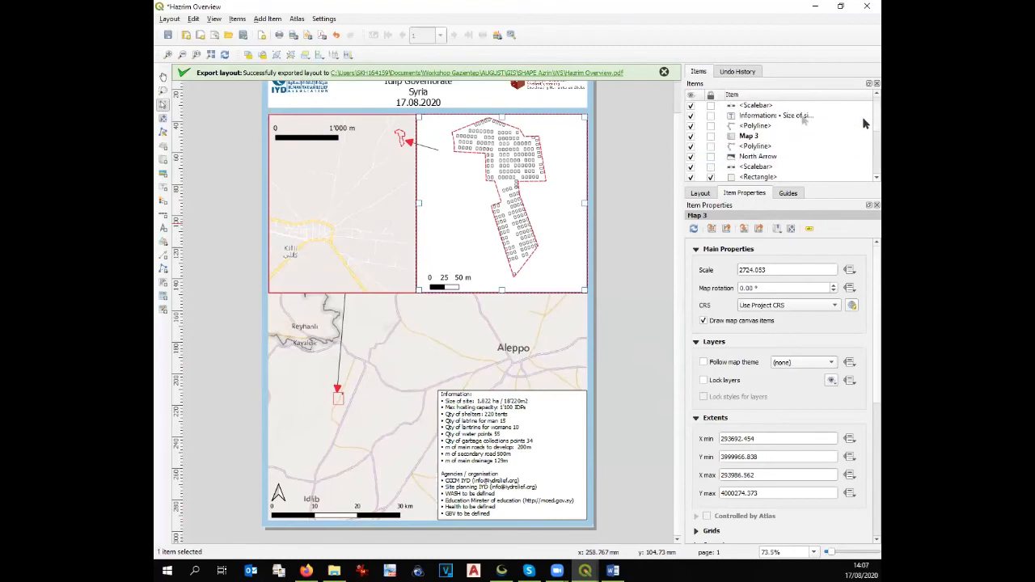
pyautogui.click(704, 381)
pyautogui.click(703, 397)
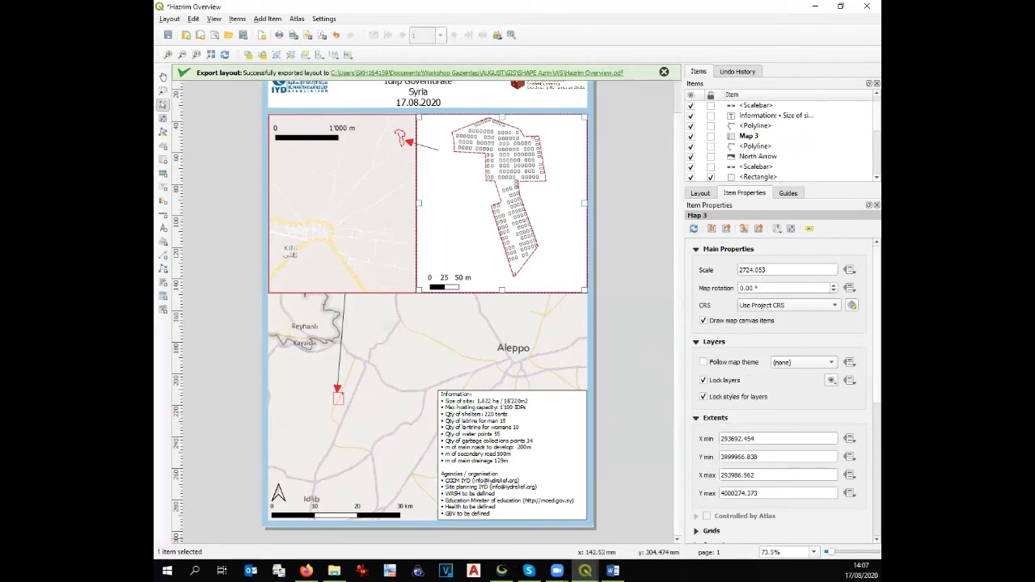
pyautogui.moveTo(584, 571)
pyautogui.click(532, 541)
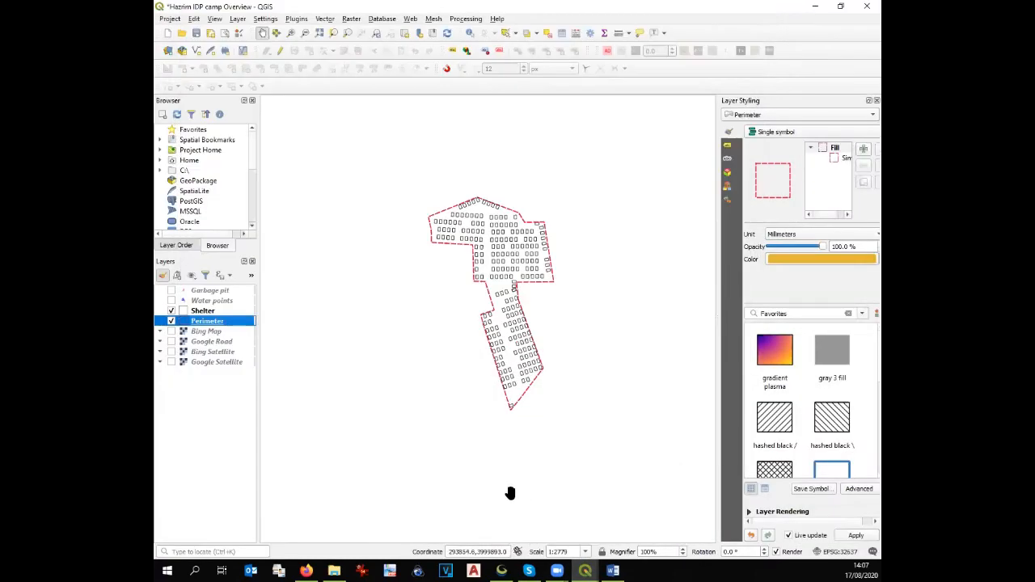
pyautogui.moveTo(594, 571)
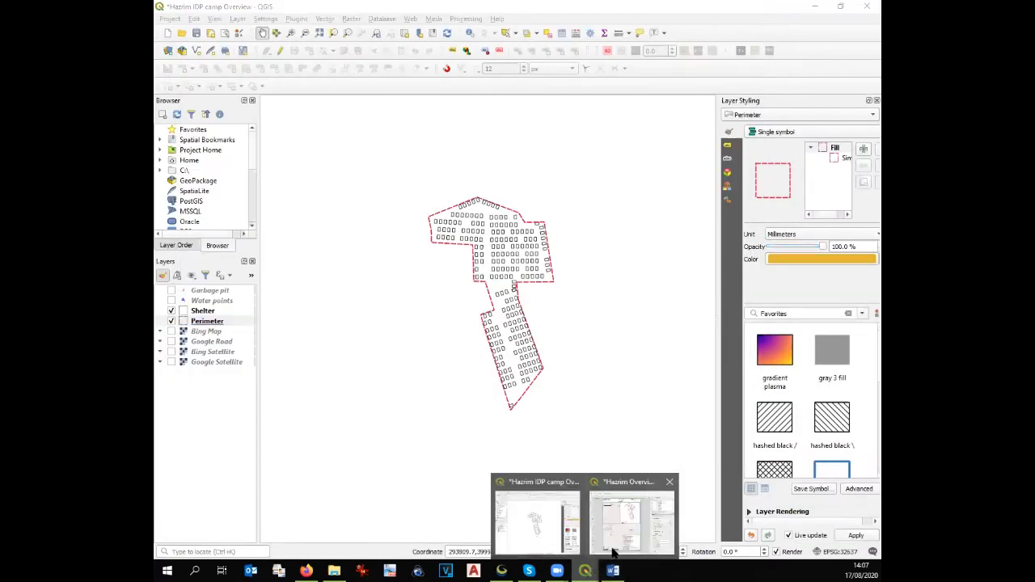
pyautogui.click(612, 553)
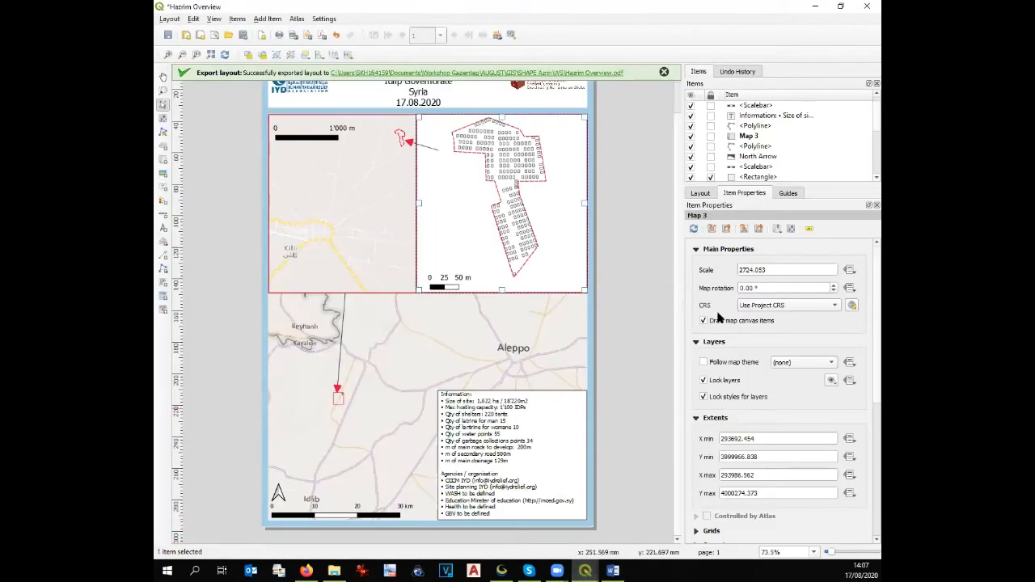
# Step: Unlock Map 1 in the layout's item list and select the map on the page
pyautogui.click(409, 375)
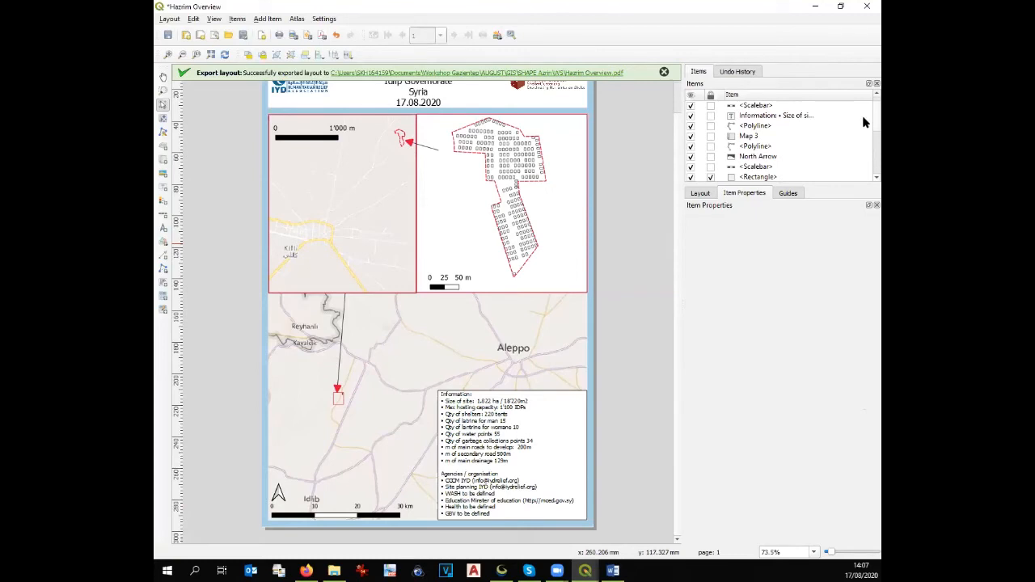
pyautogui.scroll(-3, 865, 120)
pyautogui.click(865, 147)
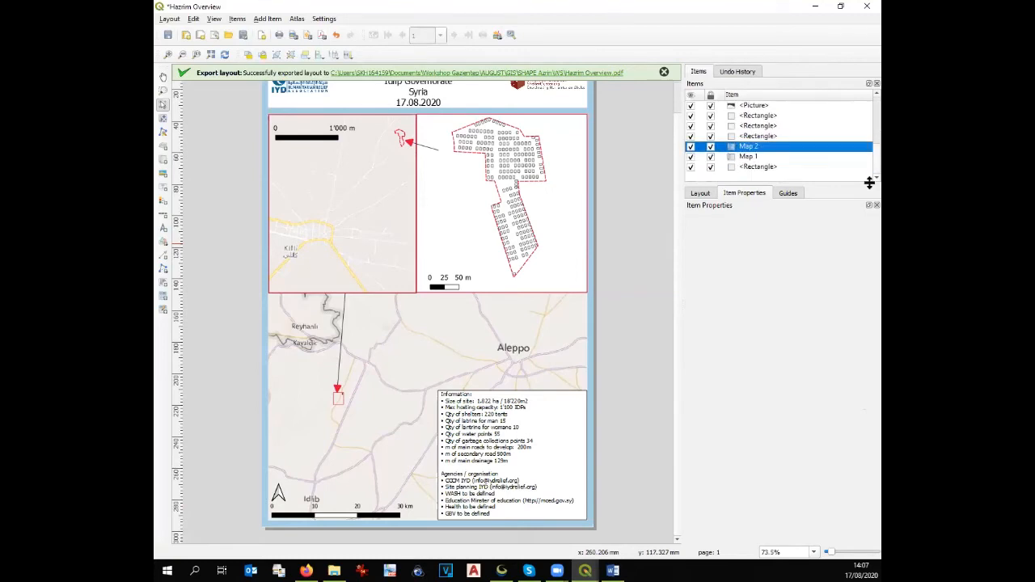
pyautogui.click(518, 348)
pyautogui.click(709, 157)
pyautogui.click(511, 324)
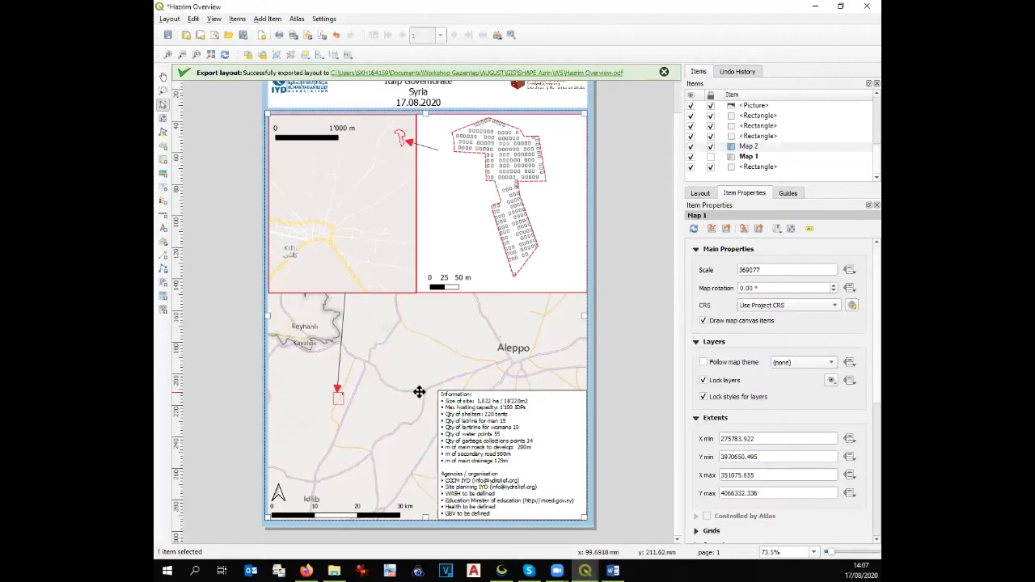
# Step: Zoom the content of Map 1 out to a scale of 738154 and shift it slightly within its frame
pyautogui.moveTo(413, 391); pyautogui.dragTo(414, 382)
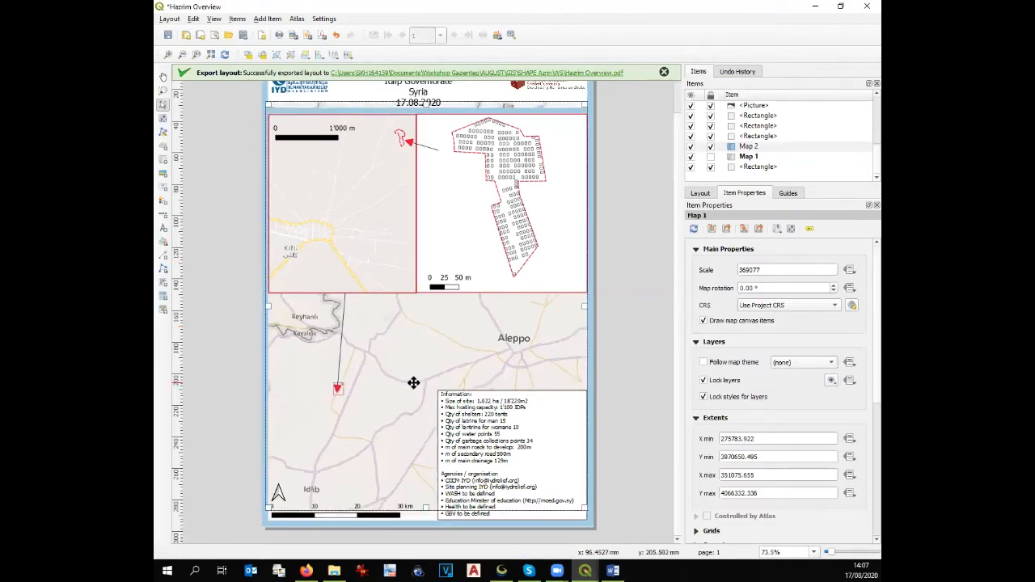
pyautogui.hotkey('ctrl', 'z')
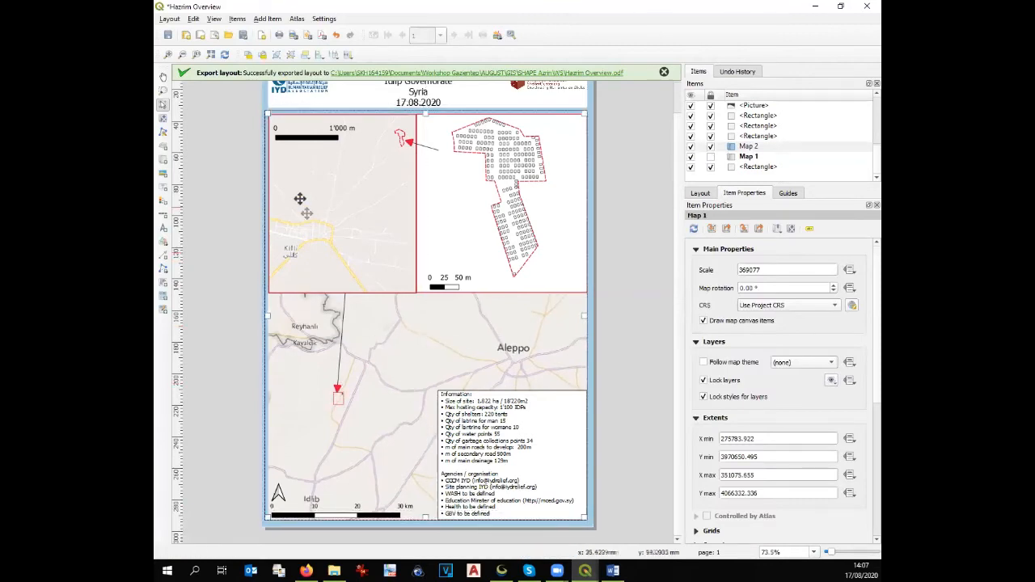
pyautogui.click(162, 118)
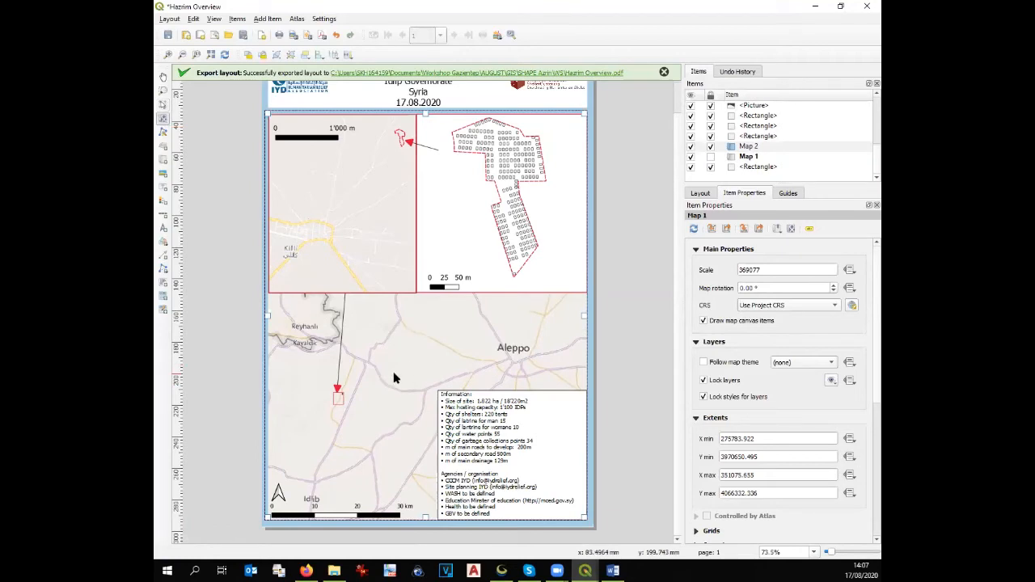
pyautogui.scroll(-1, 394, 378)
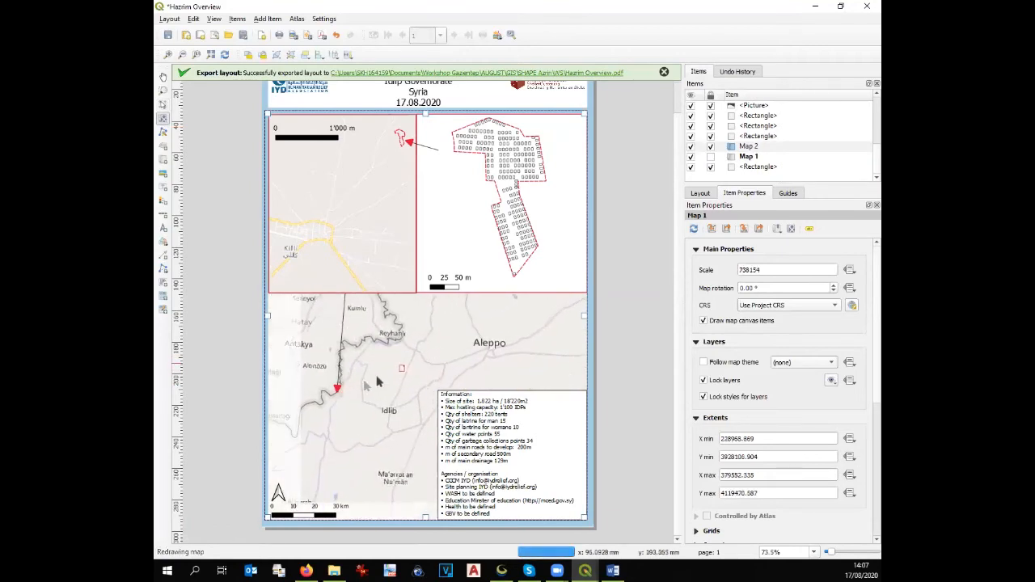
pyautogui.moveTo(354, 393); pyautogui.dragTo(352, 394)
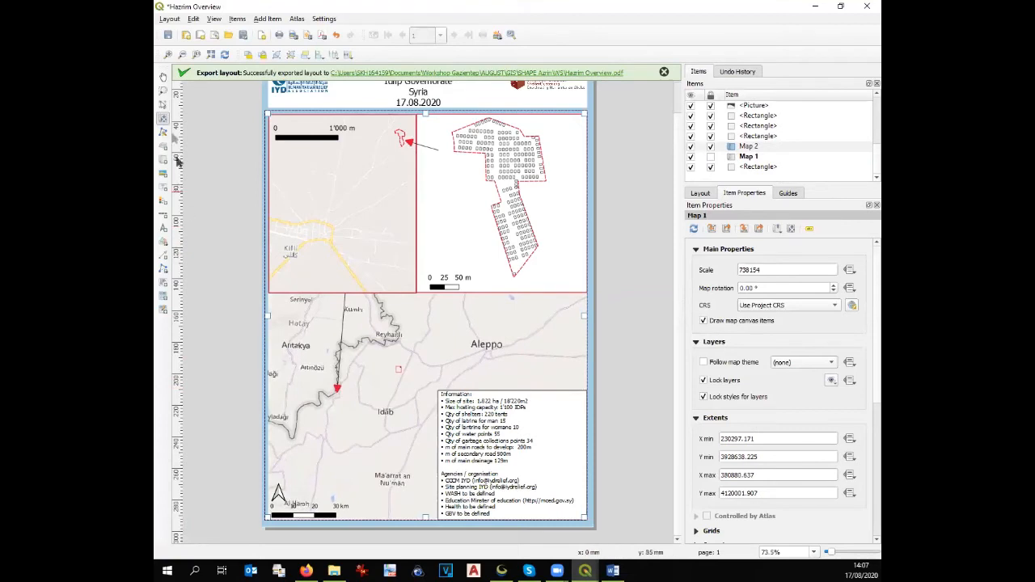
# Step: Move the lower arrow polyline so its red head points at the small red site rectangle on Map 1
pyautogui.click(164, 105)
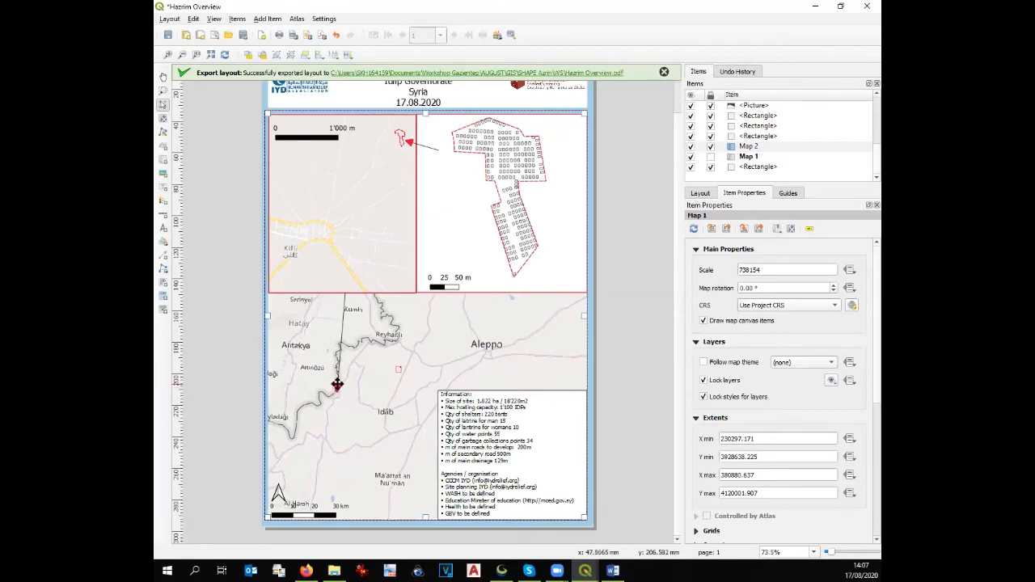
pyautogui.scroll(4, 834, 118)
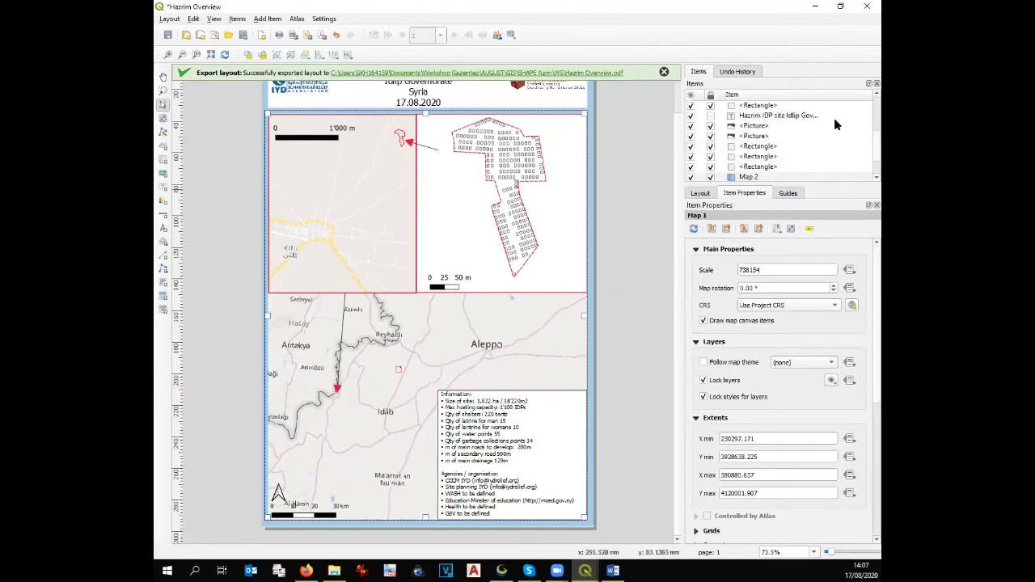
pyautogui.click(751, 106)
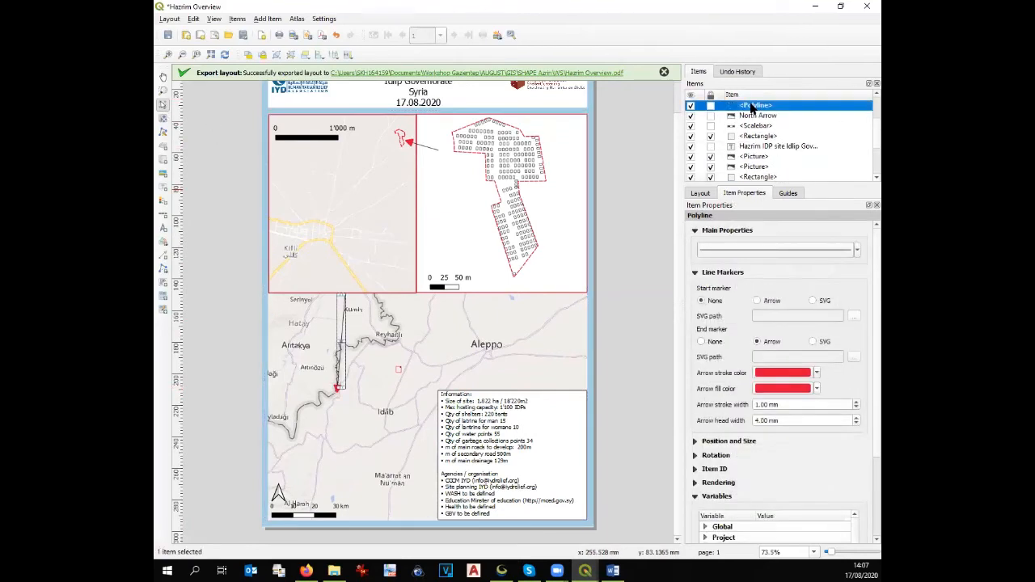
pyautogui.moveTo(341, 389); pyautogui.dragTo(398, 369)
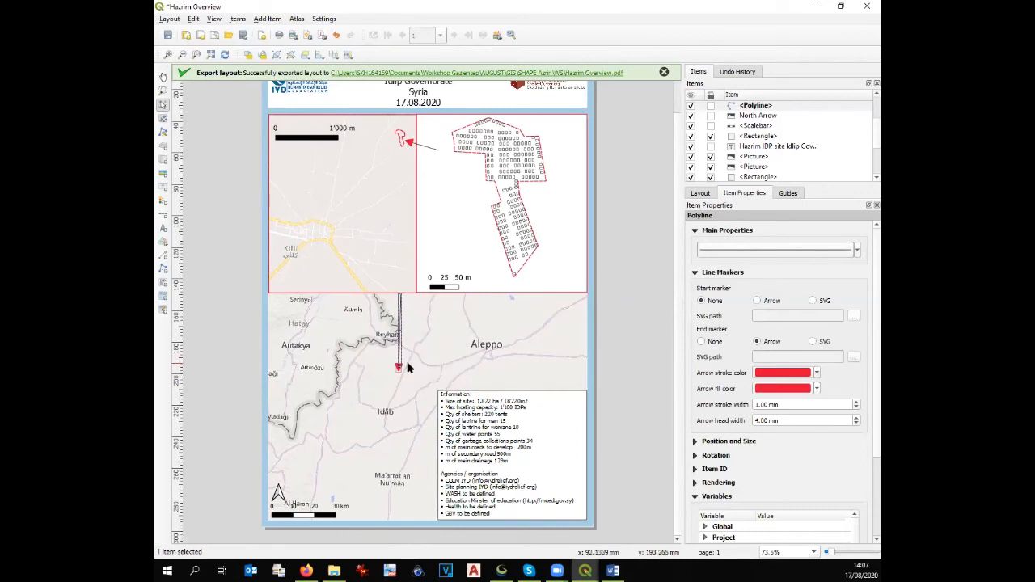
pyautogui.scroll(3, 398, 368)
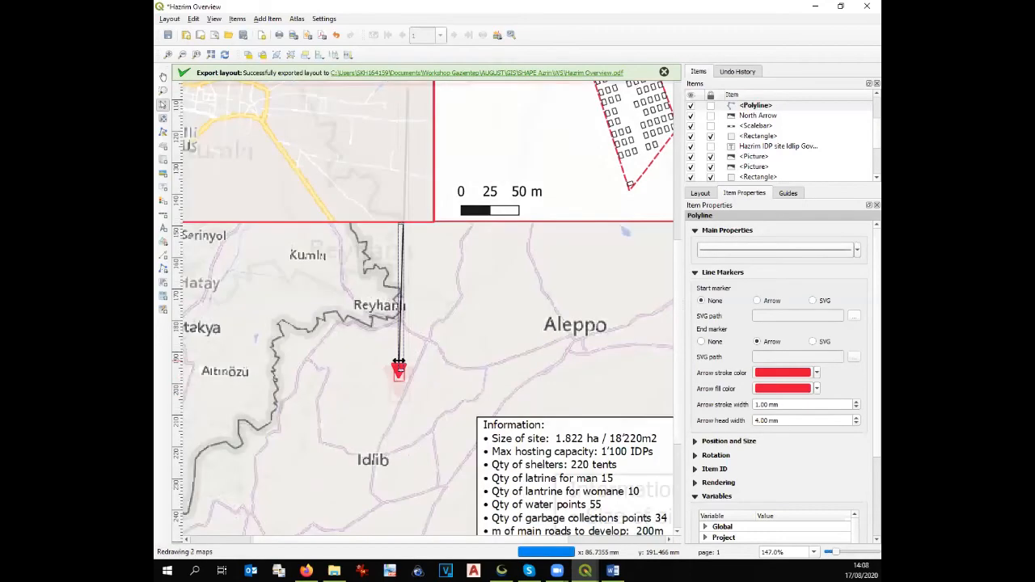
pyautogui.moveTo(406, 399); pyautogui.dragTo(400, 364)
pyautogui.click(476, 402)
pyautogui.scroll(-1, 476, 397)
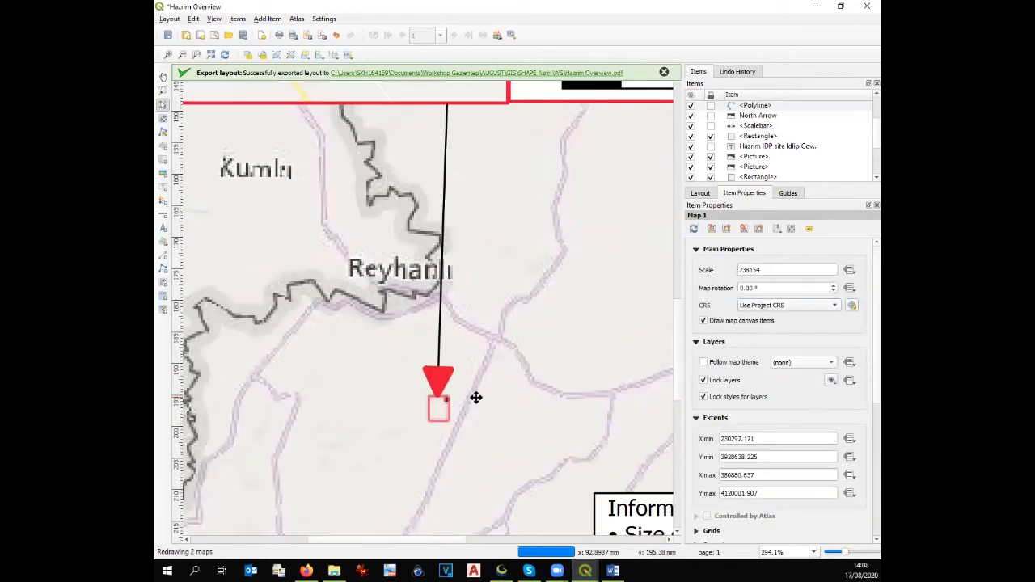
pyautogui.scroll(-2, 476, 397)
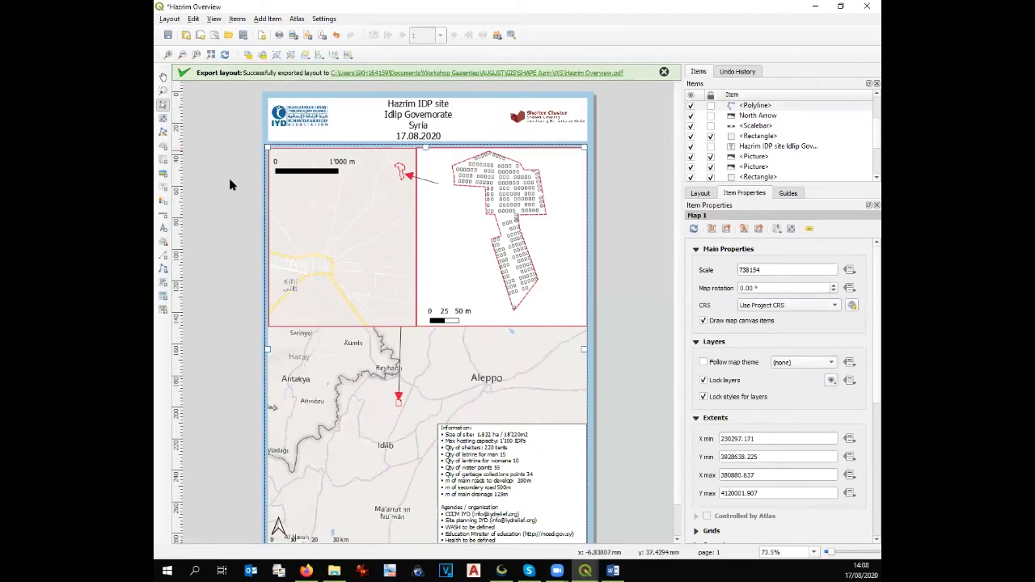
# Step: Save the project and export the layout as Hazrim Overview2.pdf in the WS folder with the offered PDF export options
pyautogui.click(165, 36)
pyautogui.click(170, 19)
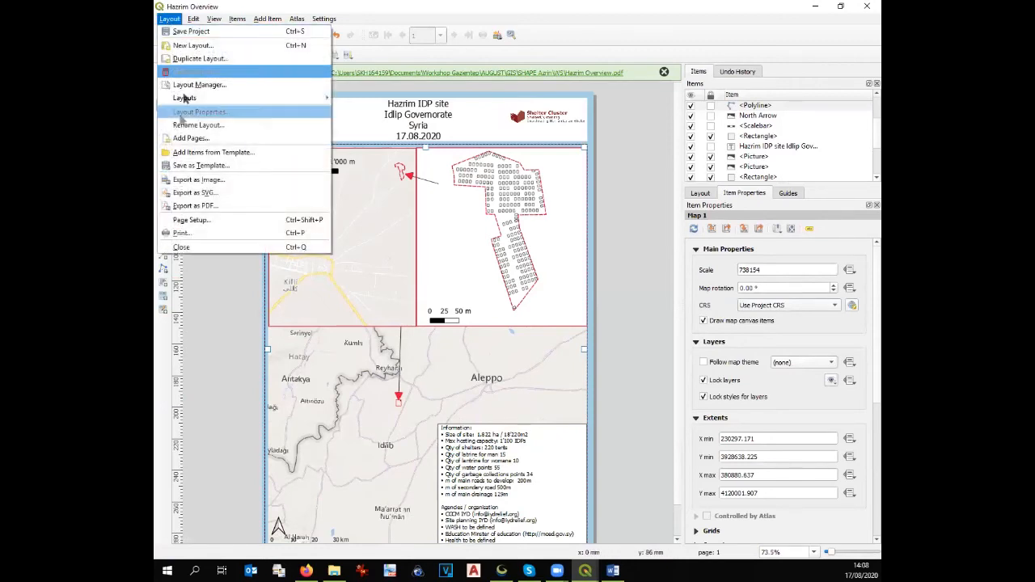
pyautogui.click(195, 205)
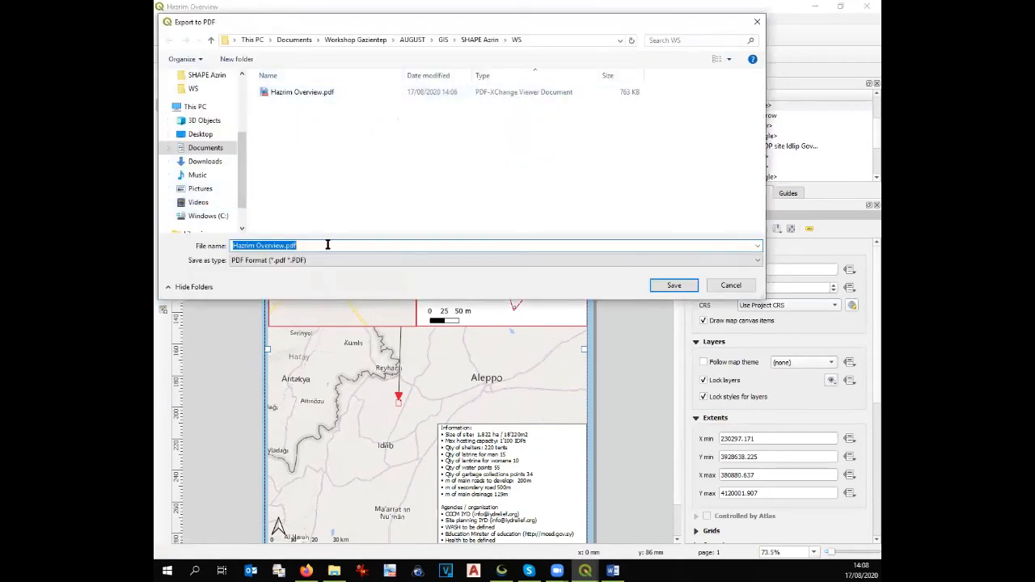
pyautogui.click(285, 244)
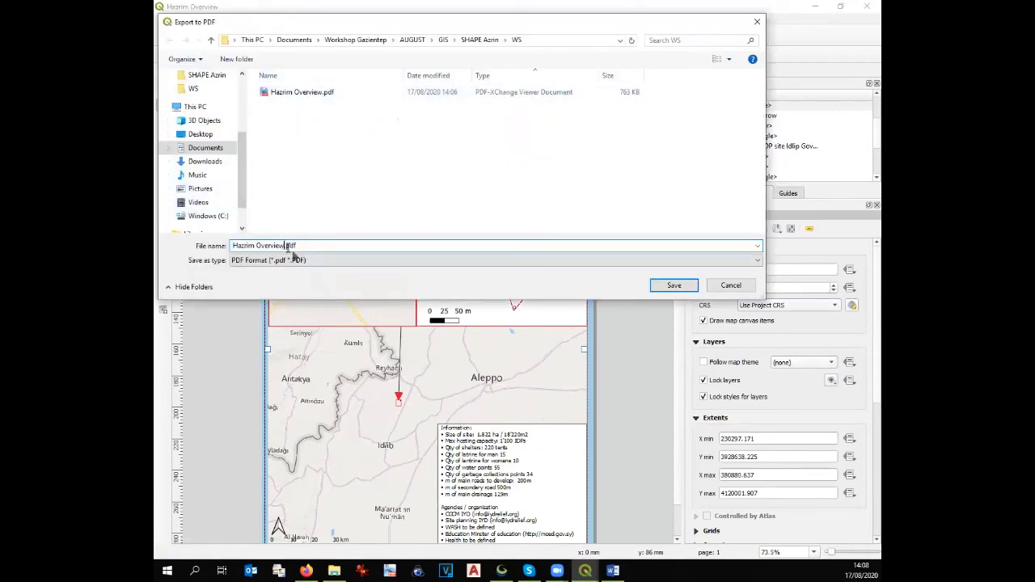
pyautogui.press('Return')
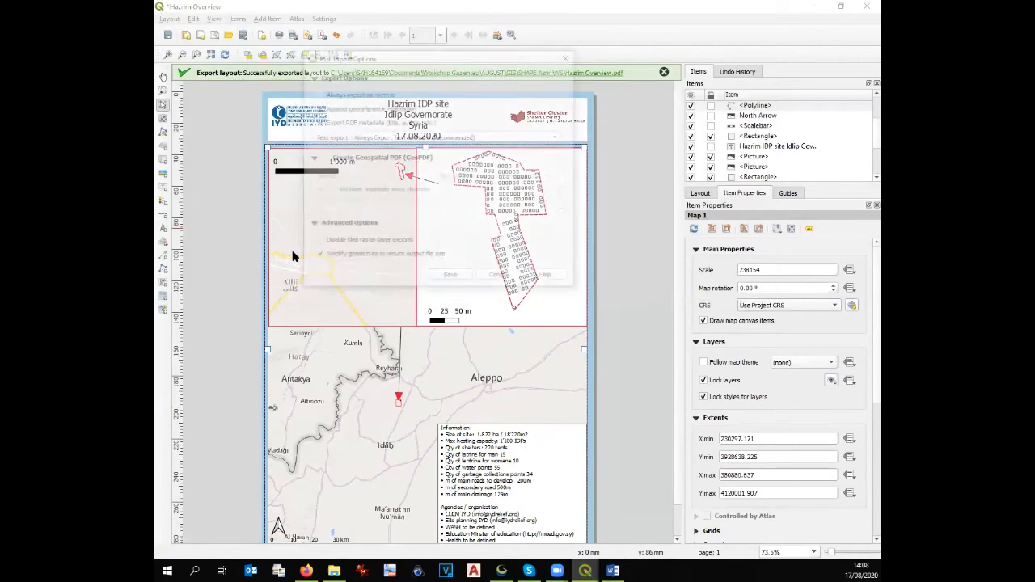
pyautogui.click(455, 277)
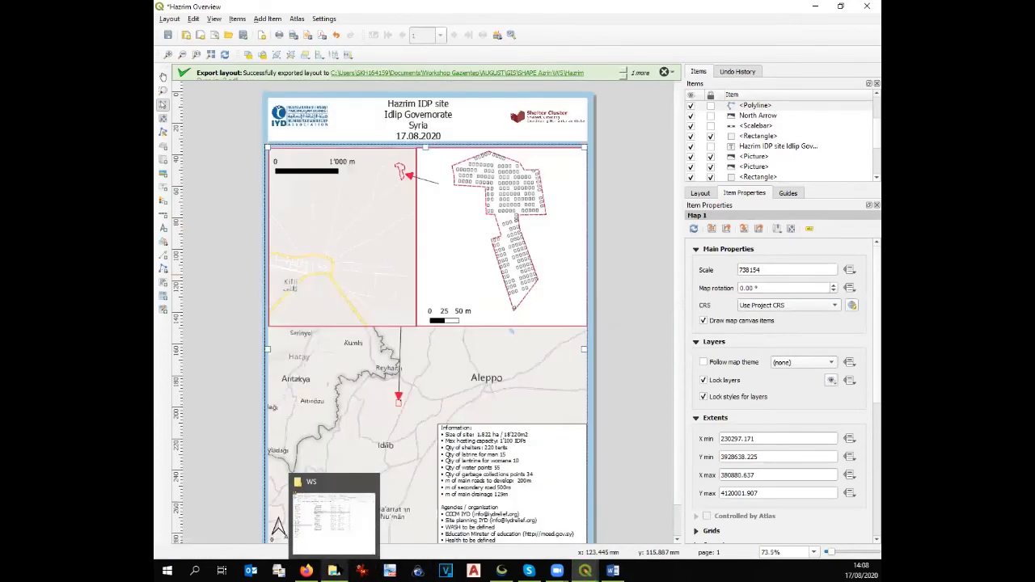
# Step: Switch to File Explorer and open Hazrim Overview2.pdf from the WS folder
pyautogui.click(333, 571)
pyautogui.click(416, 201)
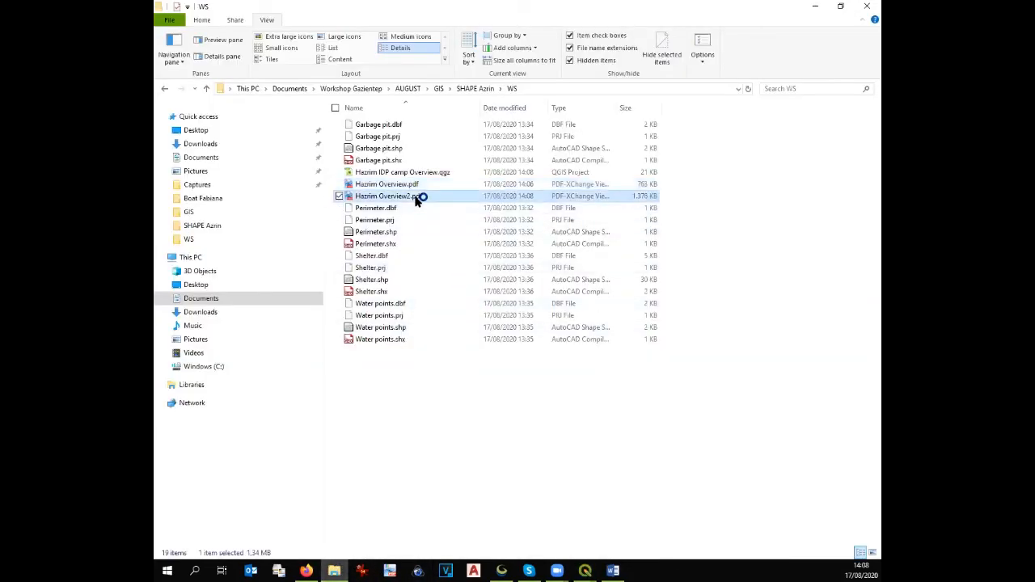
pyautogui.doubleClick(415, 202)
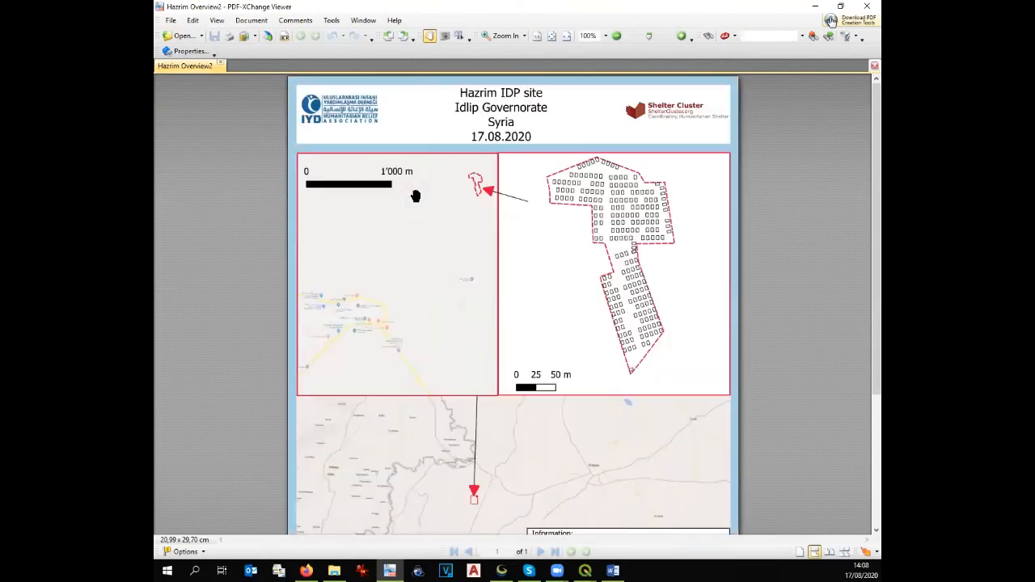
# Step: Check the overview map, arrow position and information box in the exported PDF, close the viewer and return to the layout
pyautogui.scroll(-4, 501, 340)
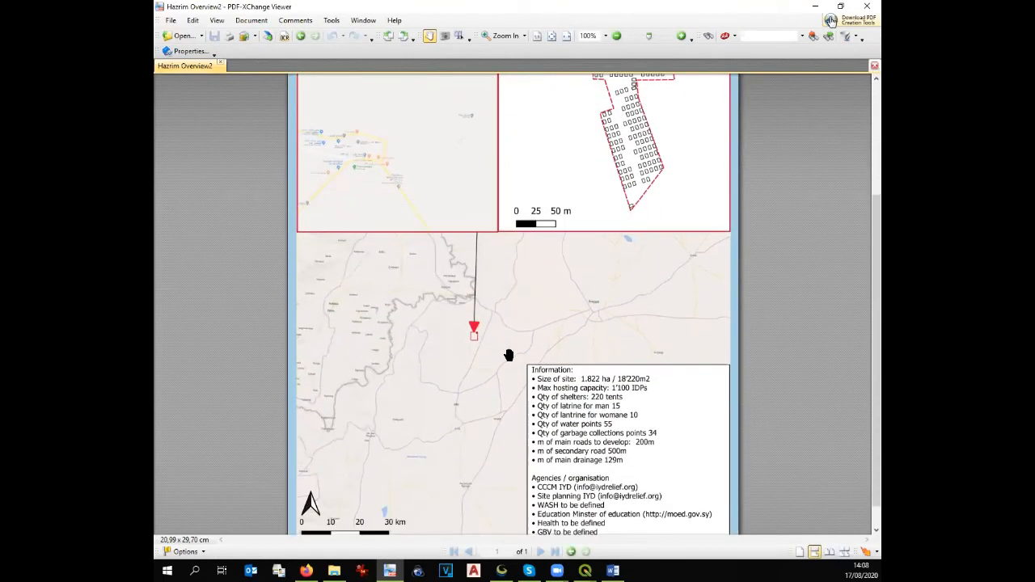
pyautogui.scroll(1, 509, 356)
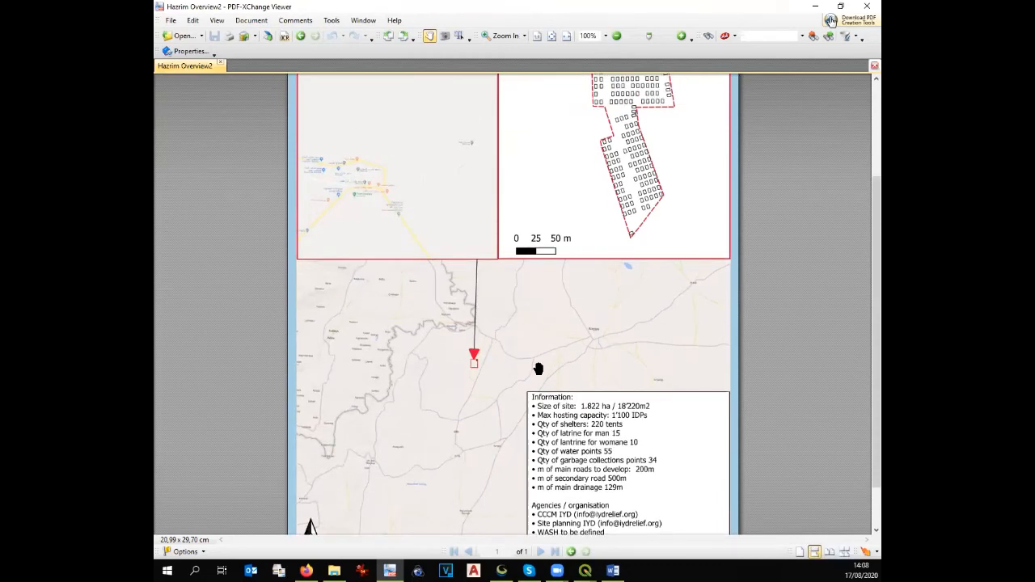
pyautogui.scroll(5, 543, 364)
pyautogui.scroll(-1, 543, 359)
pyautogui.scroll(1, 543, 359)
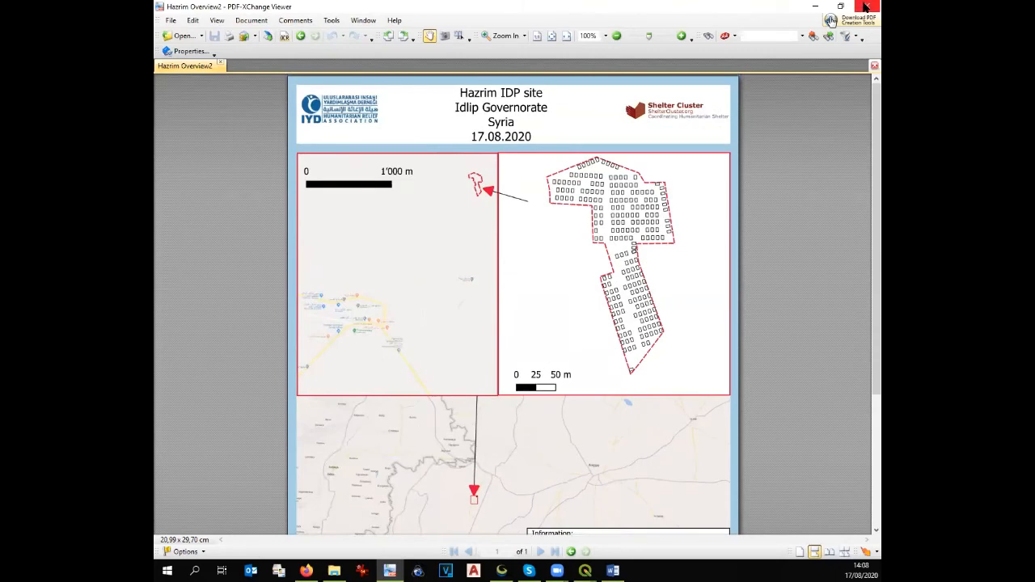
pyautogui.click(867, 6)
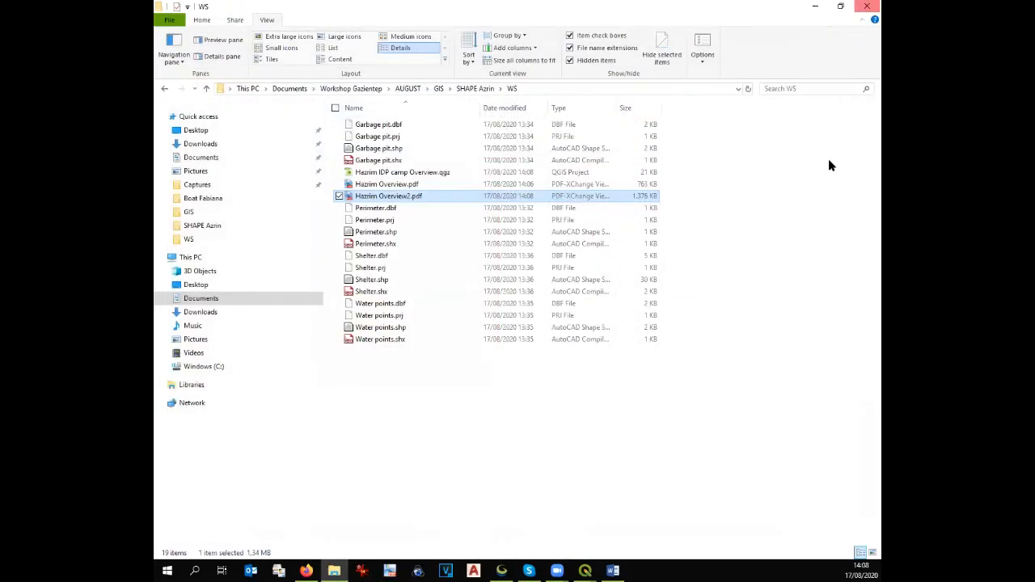
pyautogui.click(815, 6)
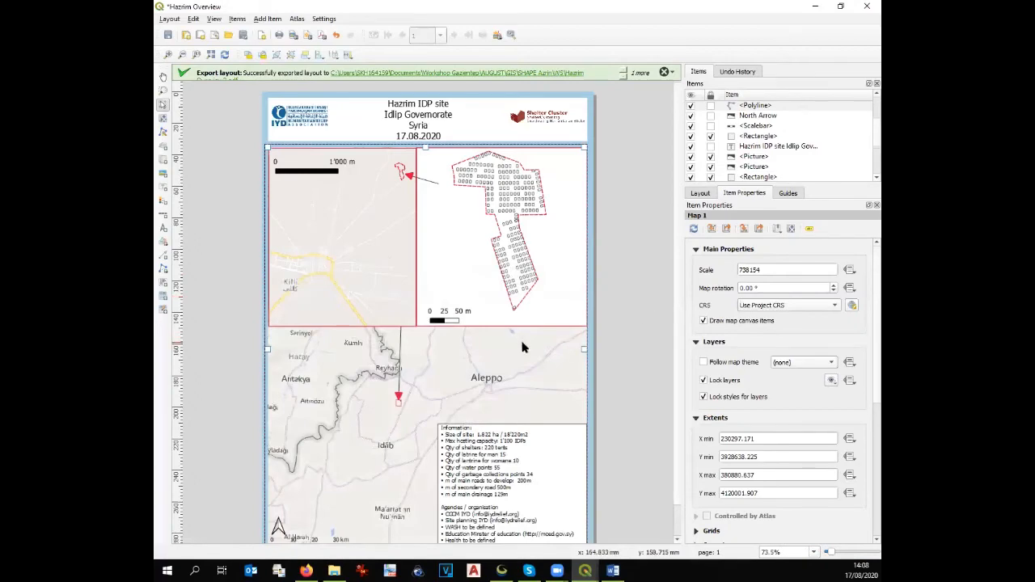
# Step: Switch to the main QGIS project window and make the Water points and Garbage pit layers visible on the site map
pyautogui.scroll(-2, 523, 347)
pyautogui.scroll(2, 438, 394)
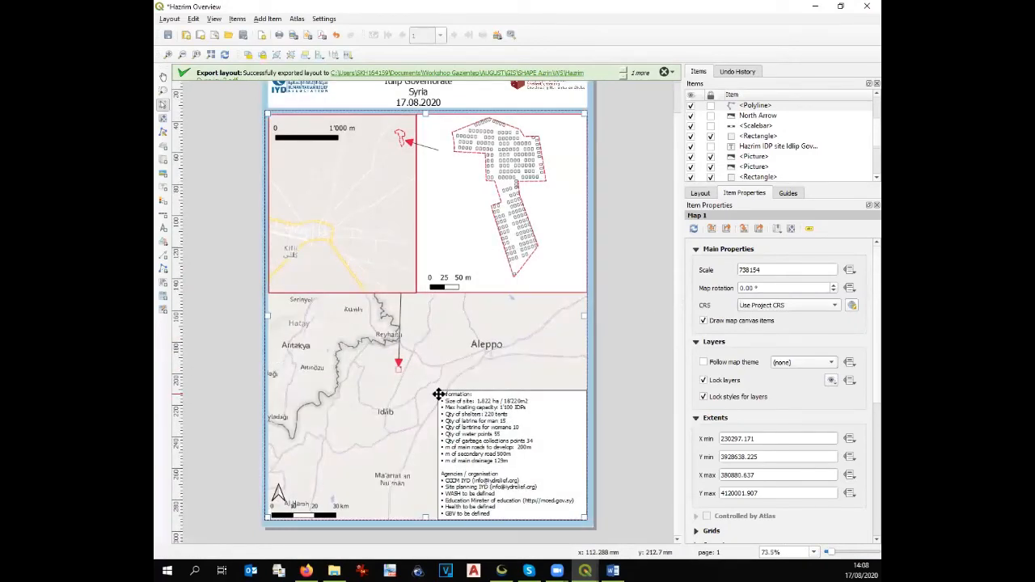
pyautogui.click(585, 571)
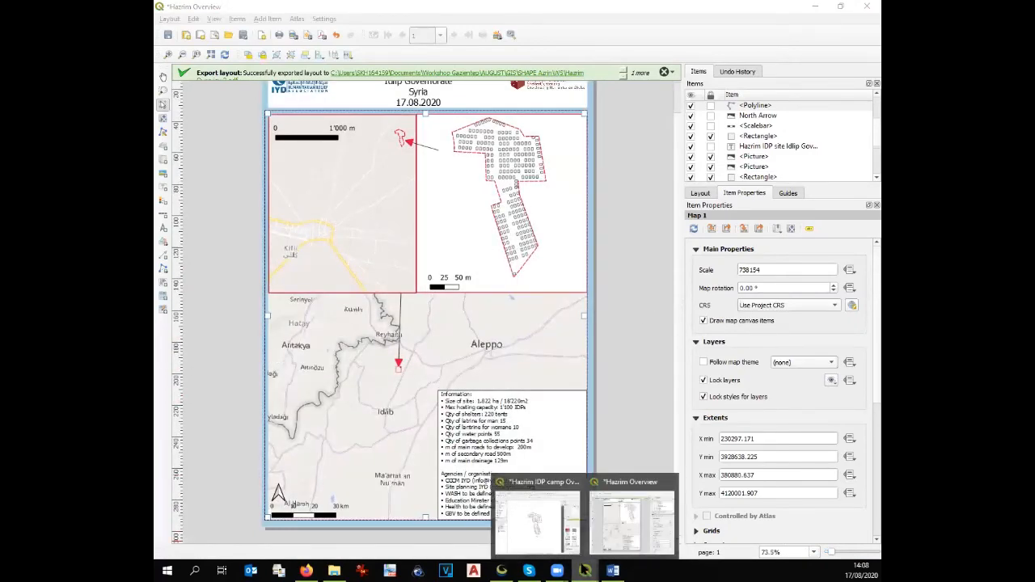
pyautogui.click(553, 554)
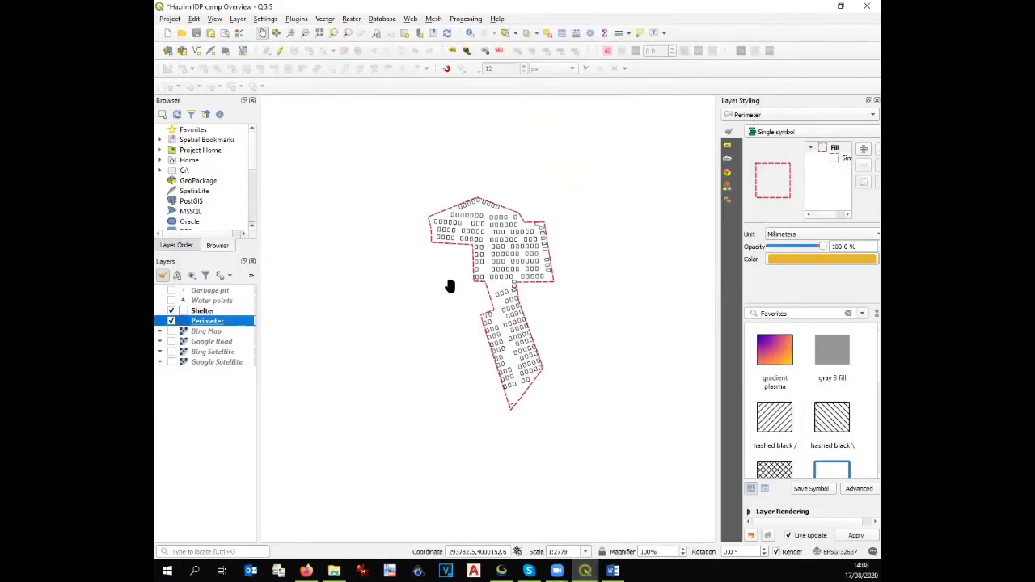
pyautogui.scroll(1, 449, 286)
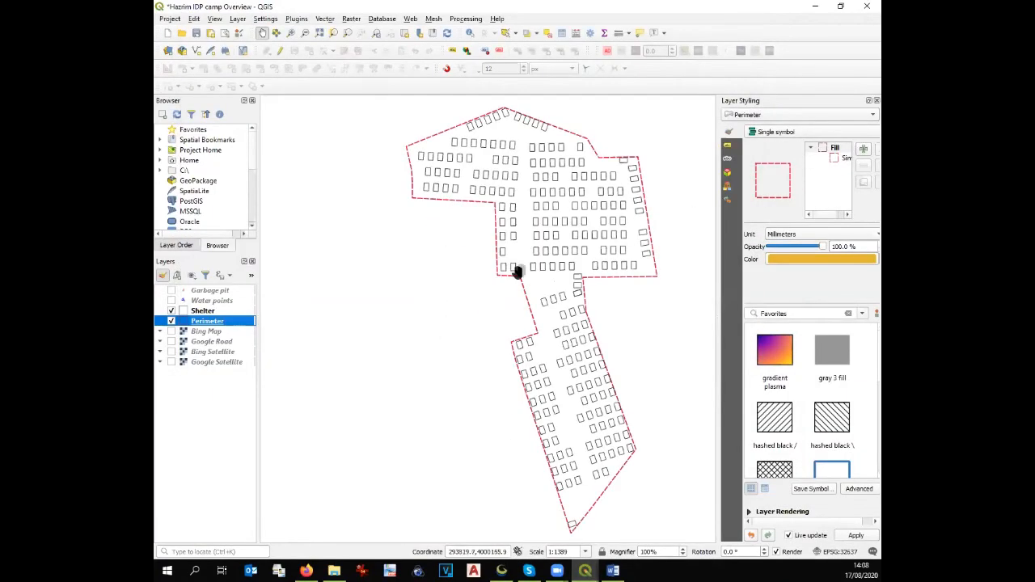
pyautogui.click(171, 300)
pyautogui.click(171, 290)
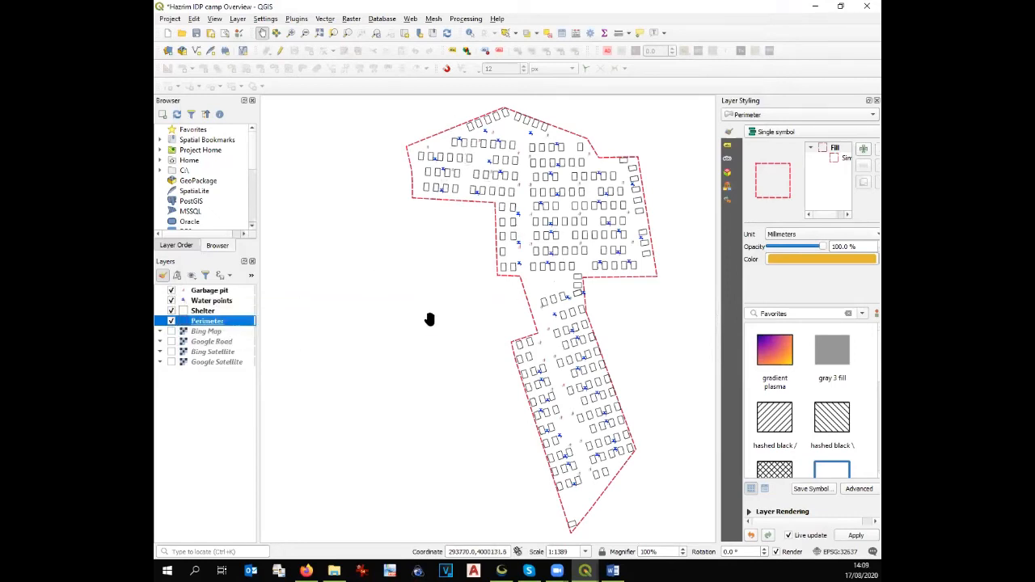
# Step: Open the attribute table of the Water points layer and look through its records
pyautogui.click(202, 301)
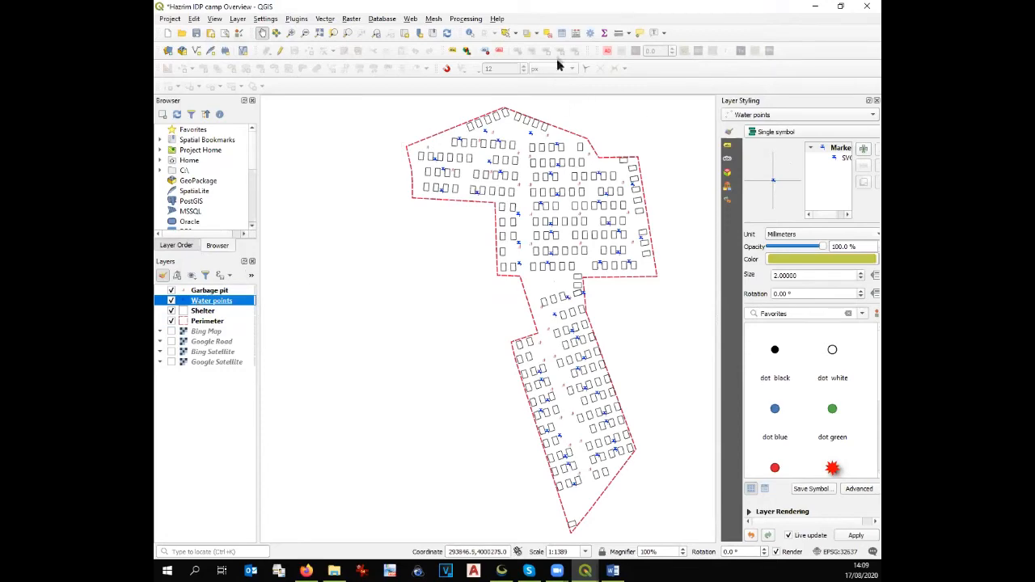
pyautogui.click(562, 34)
pyautogui.scroll(-4, 271, 287)
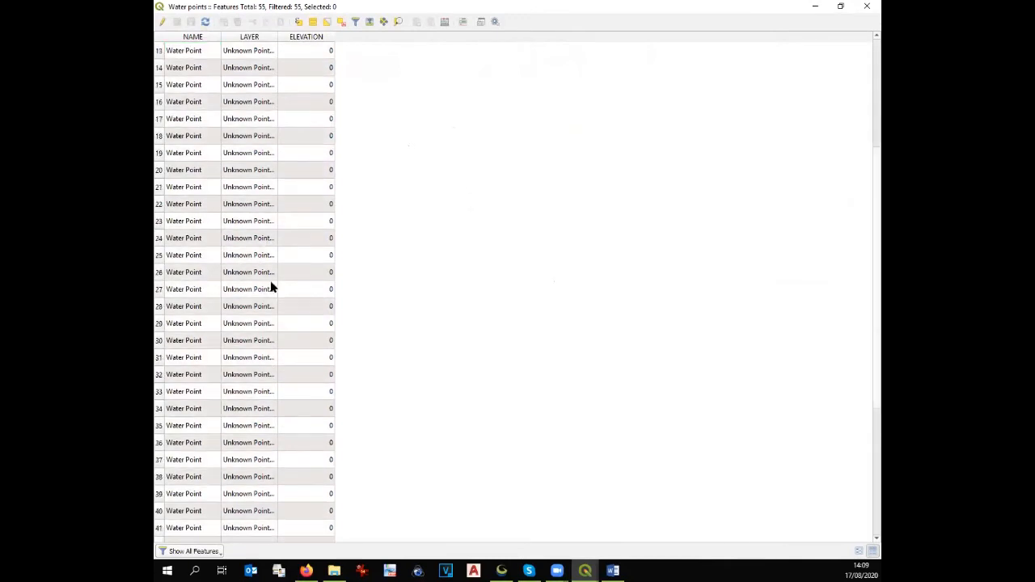
pyautogui.scroll(2, 271, 291)
pyautogui.scroll(2, 268, 298)
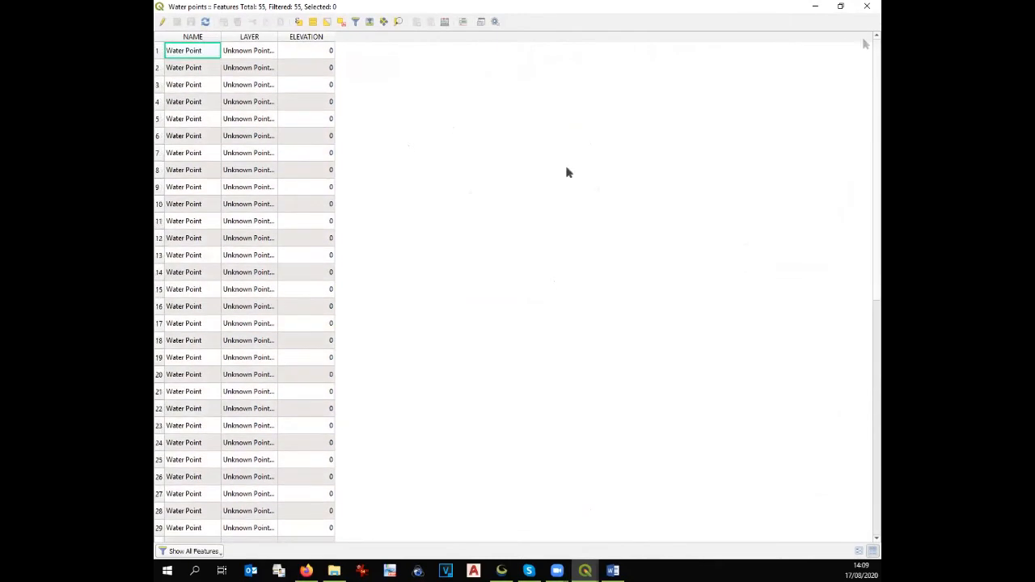
# Step: Close the Water points attribute table, inspect the site map and save the project
pyautogui.click(867, 6)
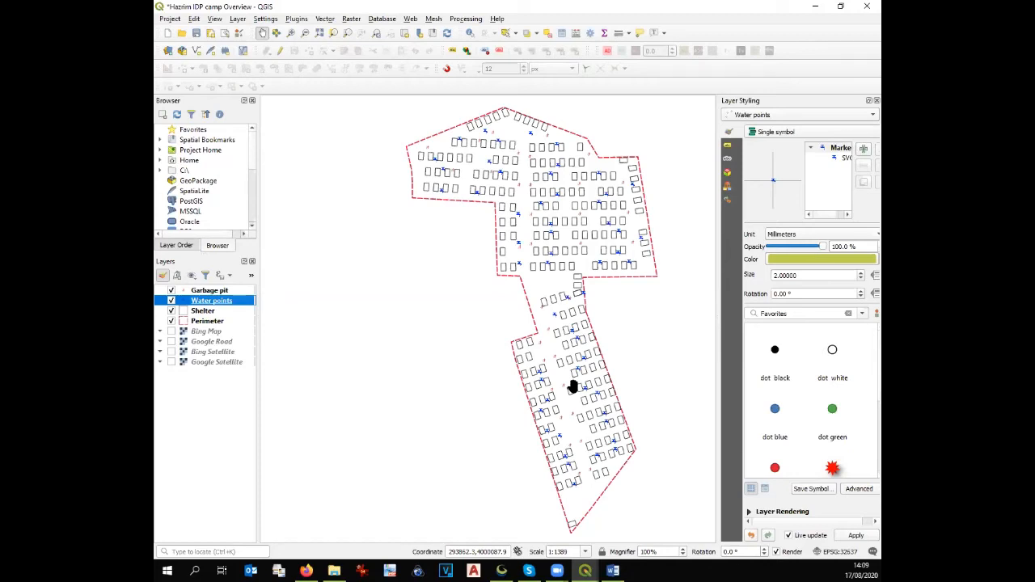
pyautogui.scroll(1, 611, 239)
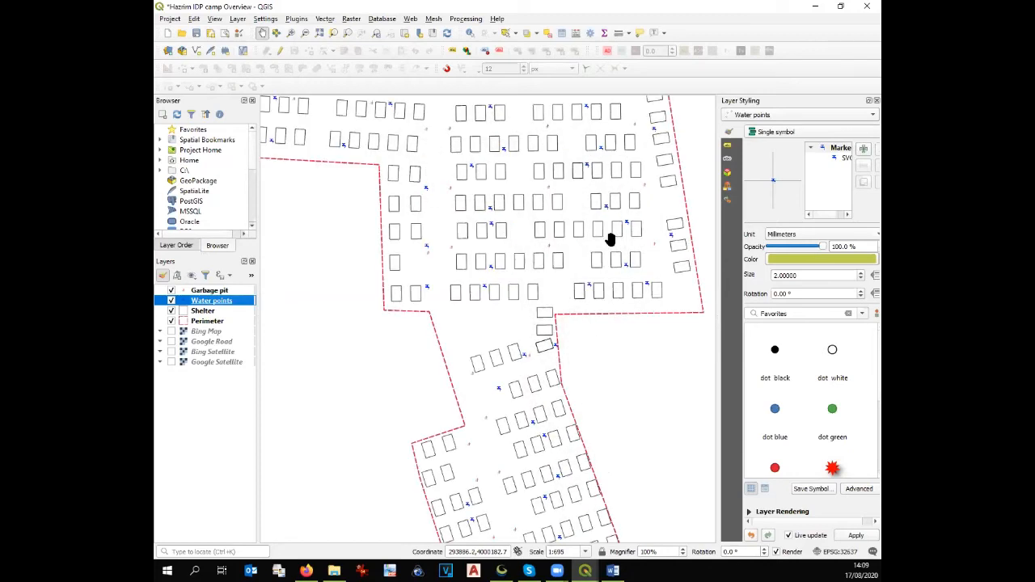
pyautogui.scroll(-1, 611, 239)
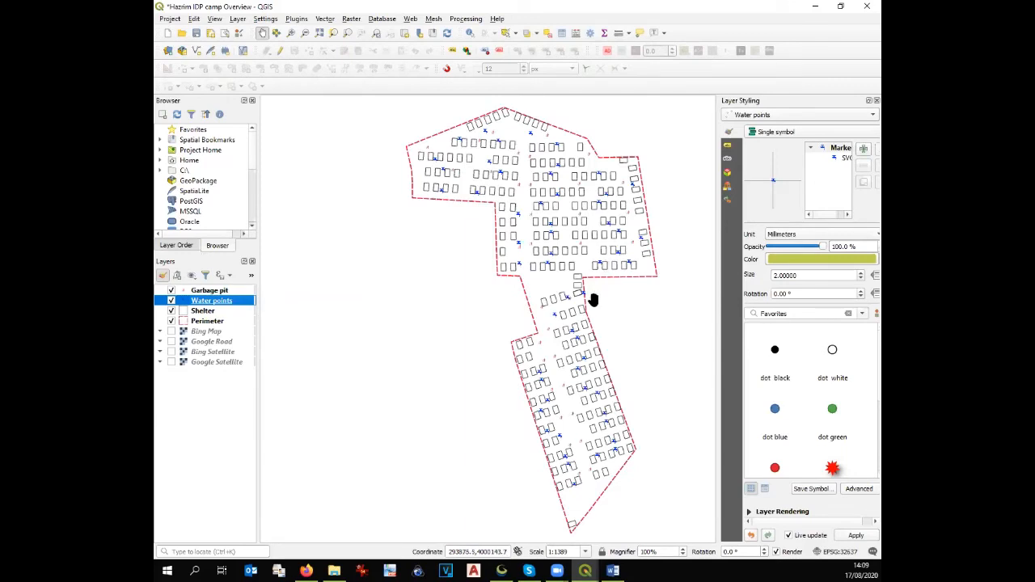
pyautogui.click(196, 33)
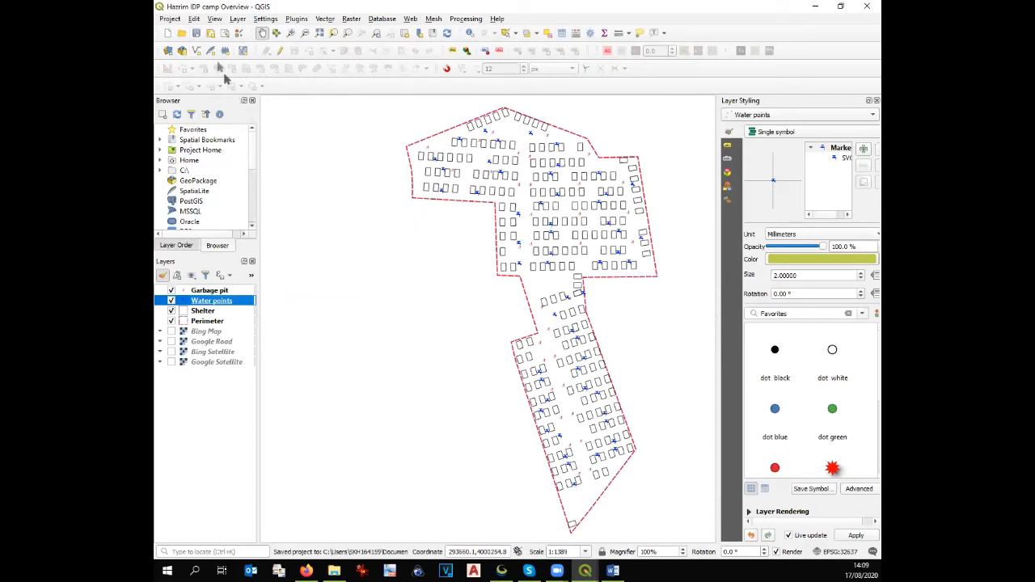
# Step: Save a copy of the project as "Hazrim IDP camp WASH map" in the WS folder
pyautogui.click(172, 19)
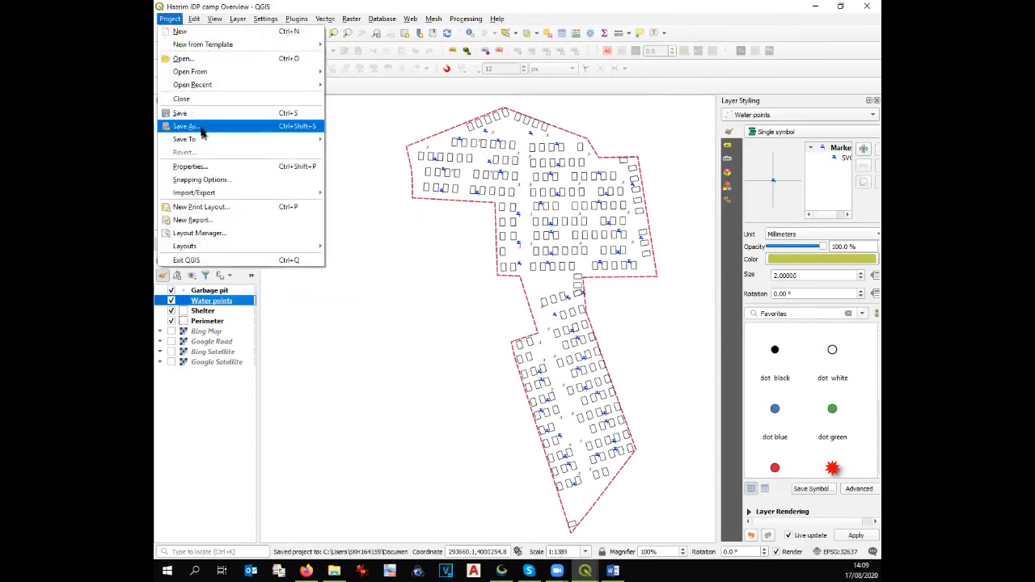
pyautogui.click(202, 129)
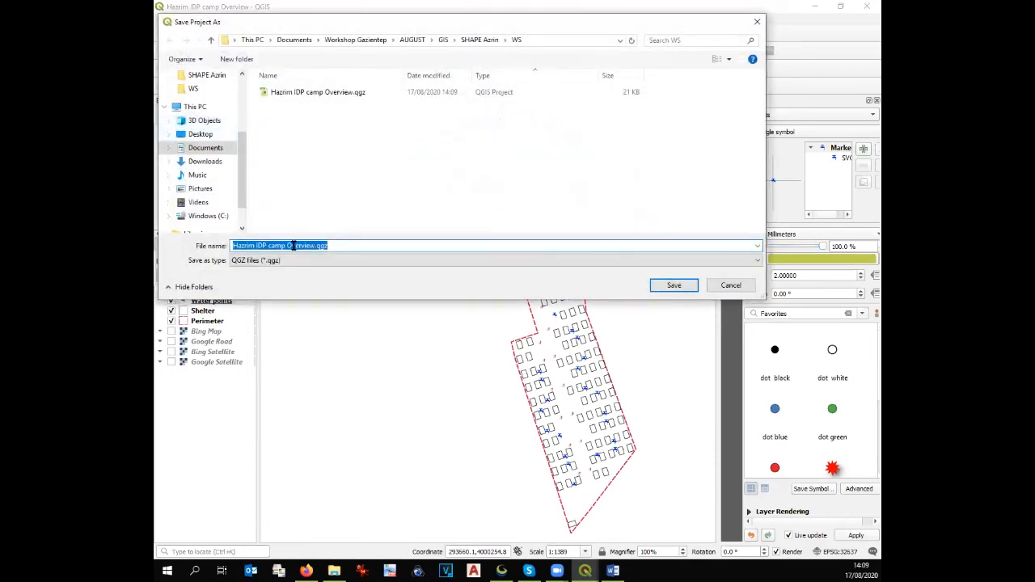
pyautogui.moveTo(287, 245); pyautogui.dragTo(332, 242)
pyautogui.write('WASH map')
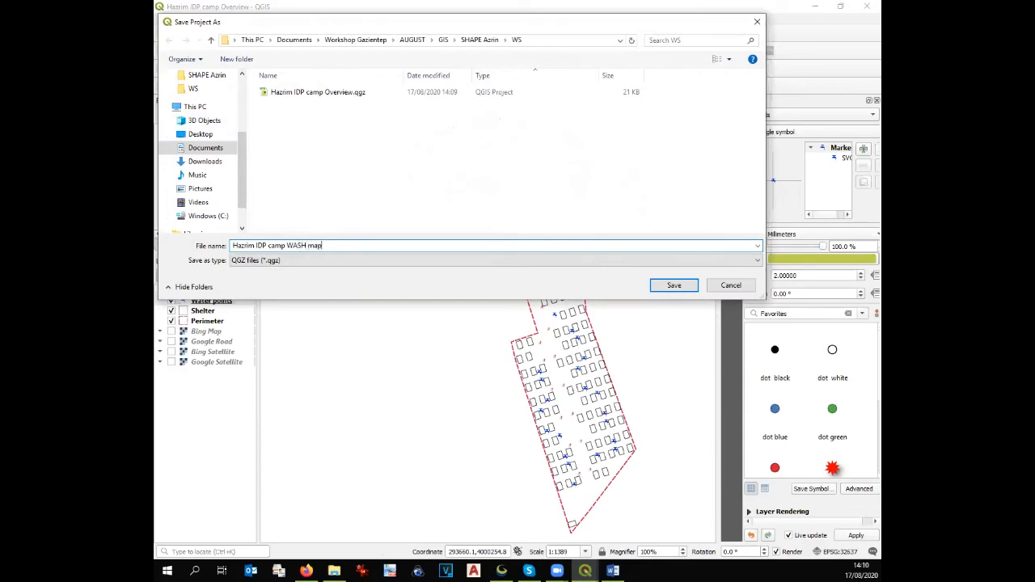
pyautogui.press('Return')
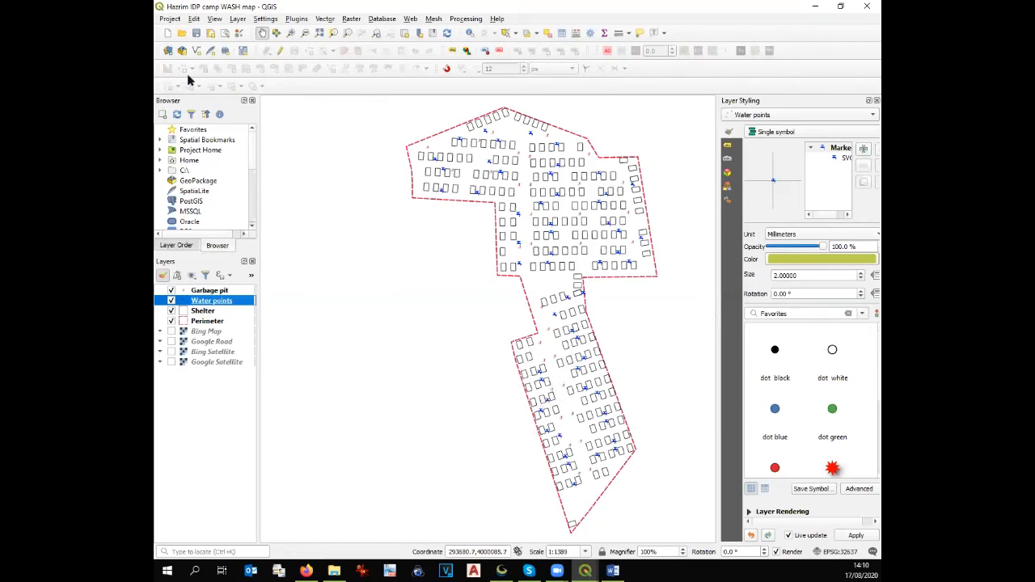
# Step: Start adding a vector layer and look through the SHAPE Azrin > WS folder for latrine shapefiles
pyautogui.click(166, 53)
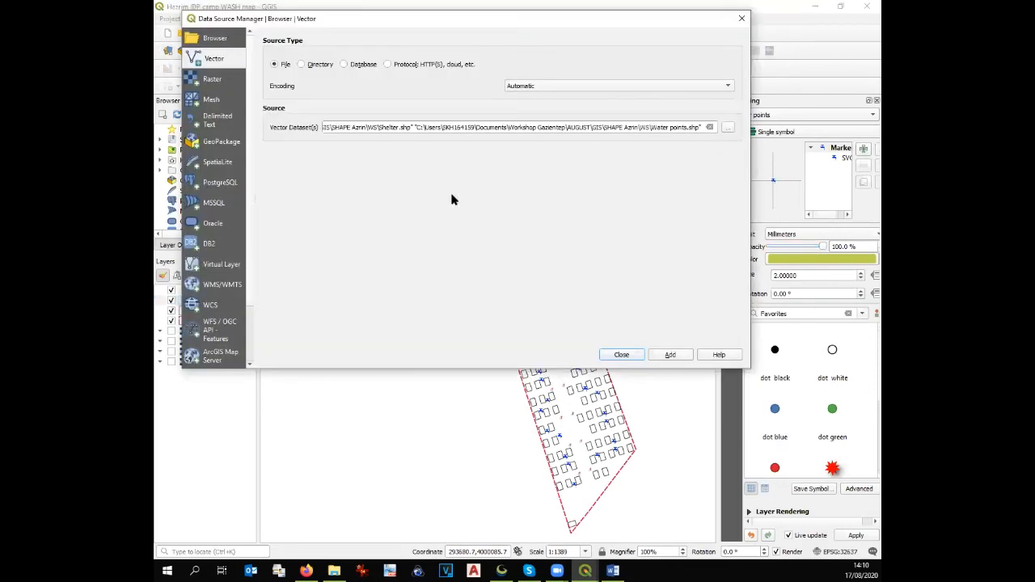
pyautogui.click(725, 130)
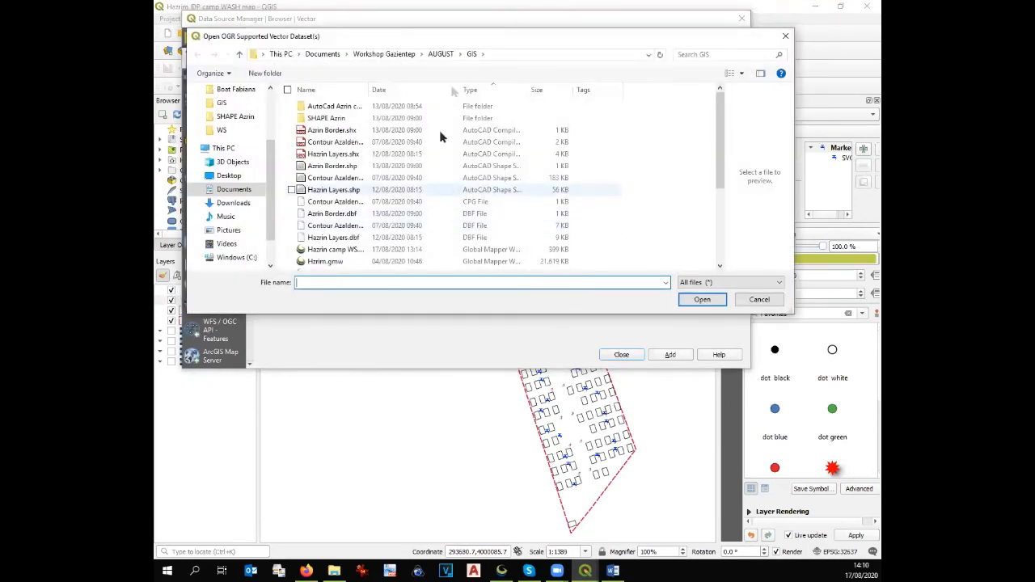
pyautogui.click(338, 119)
pyautogui.doubleClick(338, 119)
pyautogui.doubleClick(329, 108)
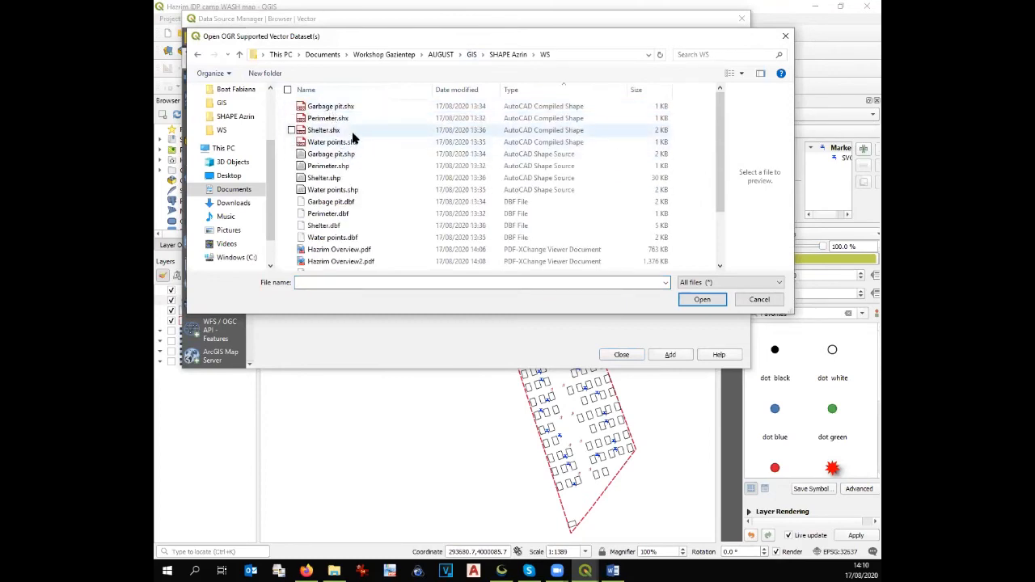
pyautogui.scroll(-2, 369, 186)
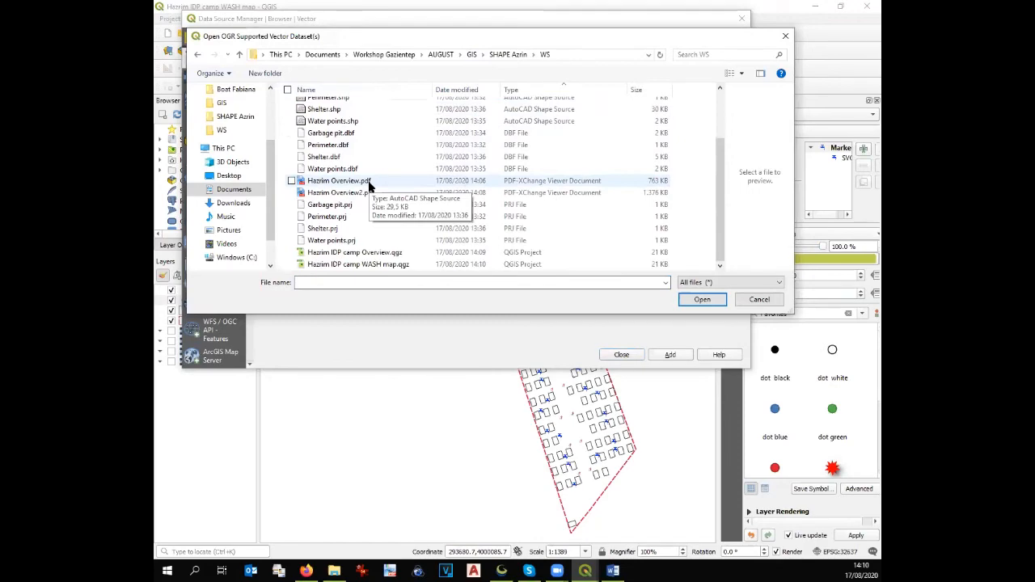
pyautogui.scroll(2, 369, 188)
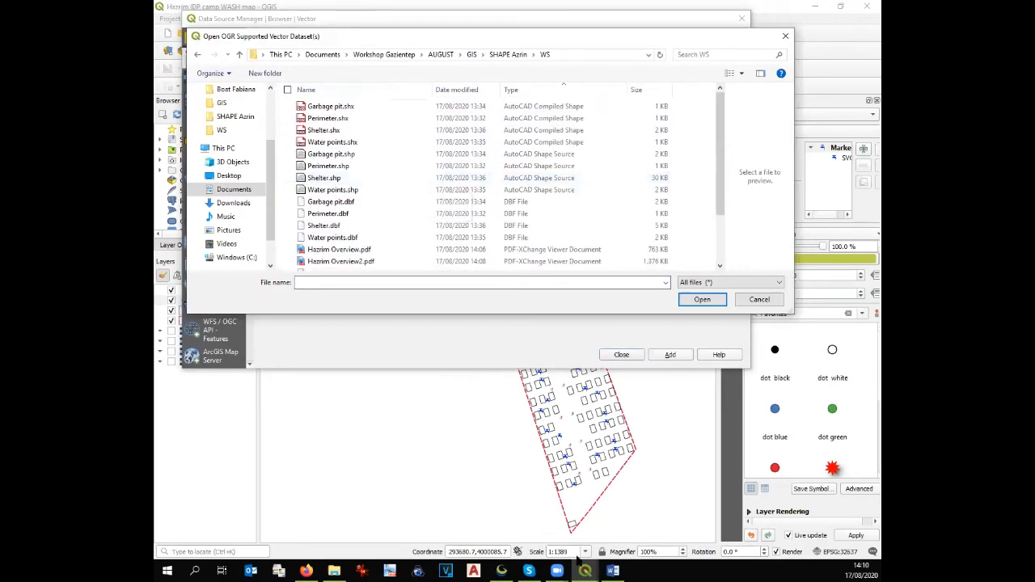
# Step: Switch to Global Mapper, hide the Hzarin - IYD - layers.dwg group and show only the Latrine women layer
pyautogui.click(503, 571)
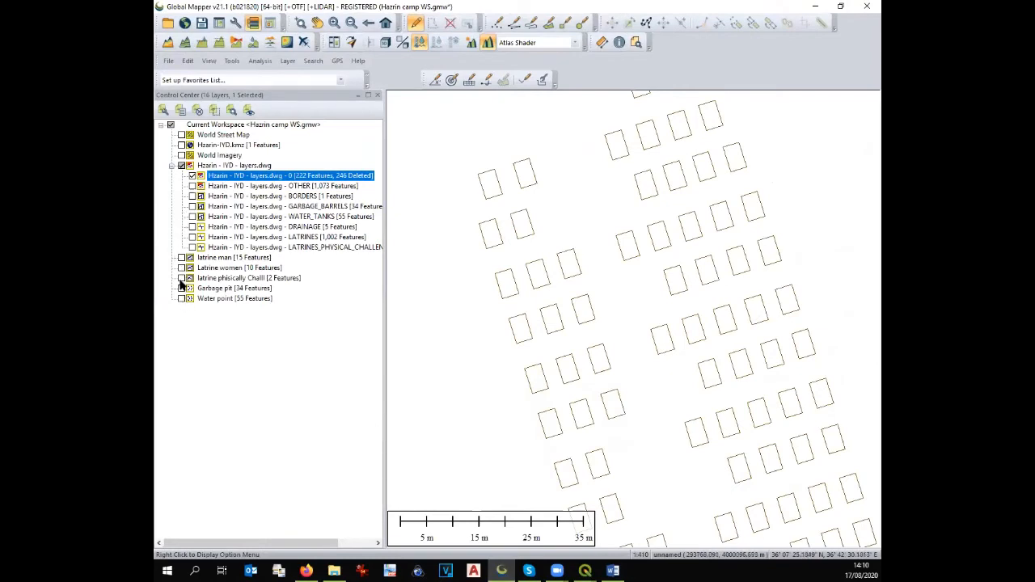
pyautogui.click(182, 166)
pyautogui.click(182, 165)
pyautogui.click(181, 268)
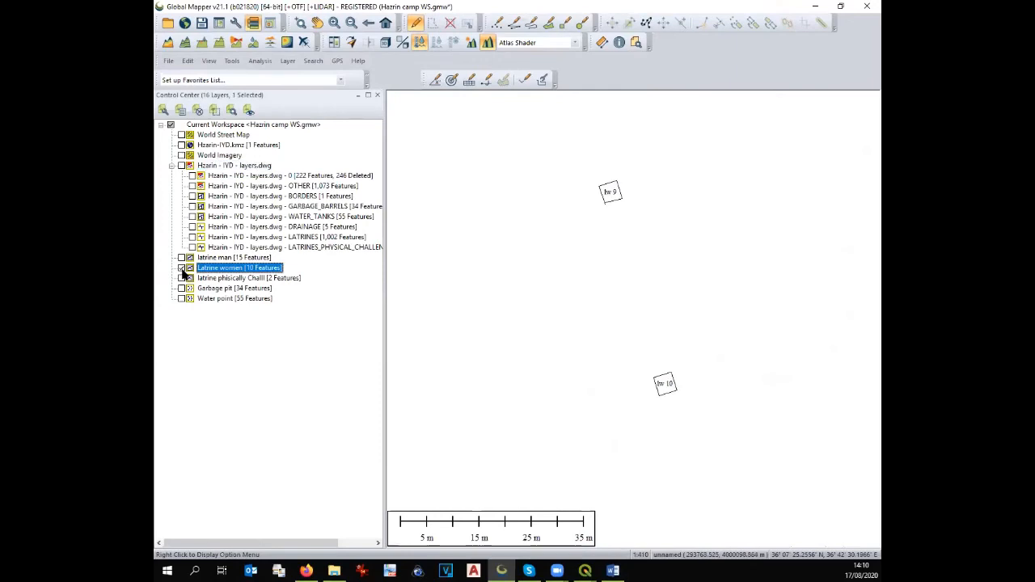
# Step: Export the areas of the Latrine women layer as a shapefile named "Latrine women" in the WS folder
pyautogui.click(167, 61)
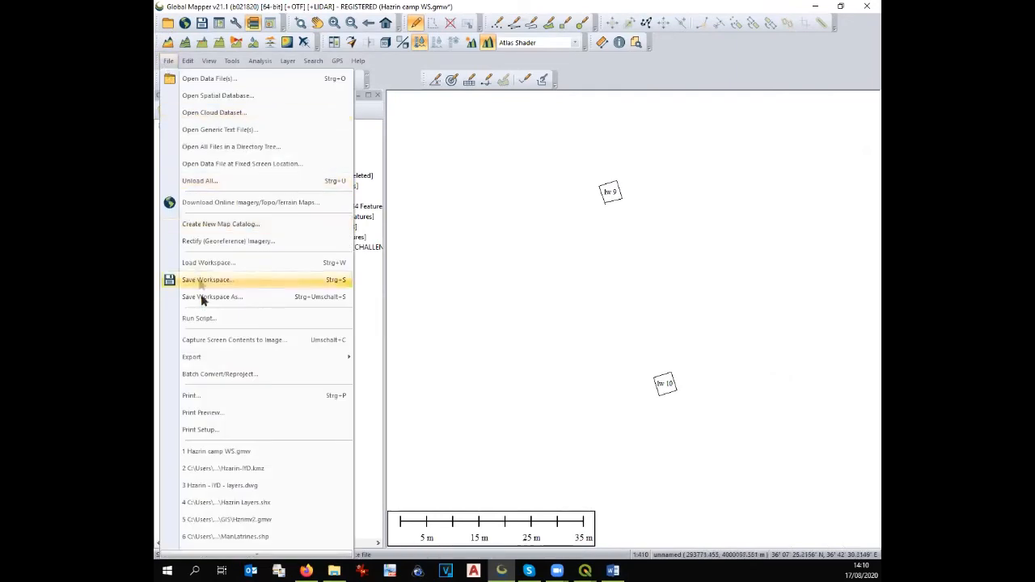
pyautogui.moveTo(281, 359)
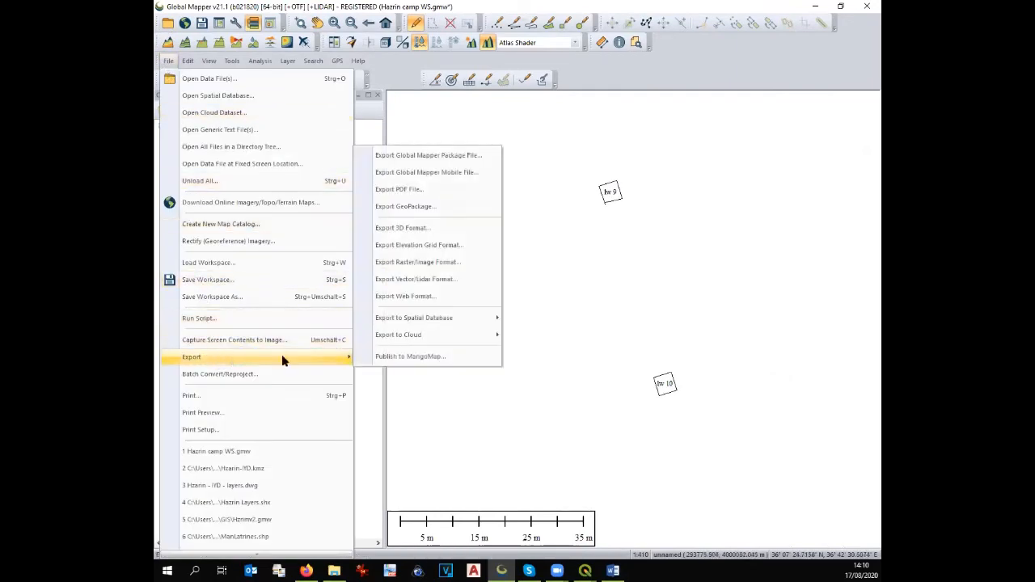
pyautogui.click(386, 279)
pyautogui.click(494, 326)
pyautogui.click(428, 183)
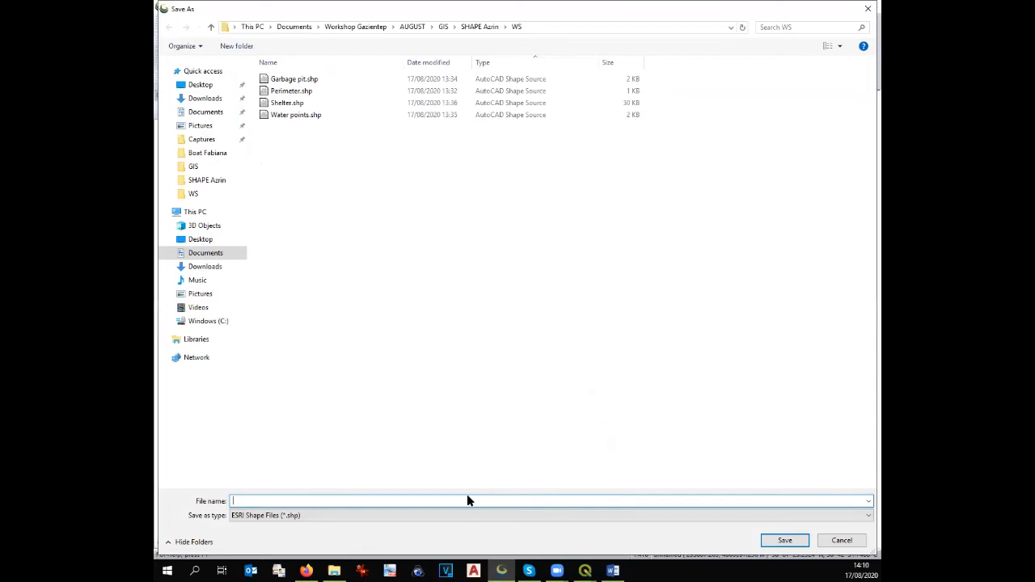
pyautogui.write('Latrine women')
pyautogui.press('Return')
pyautogui.click(491, 444)
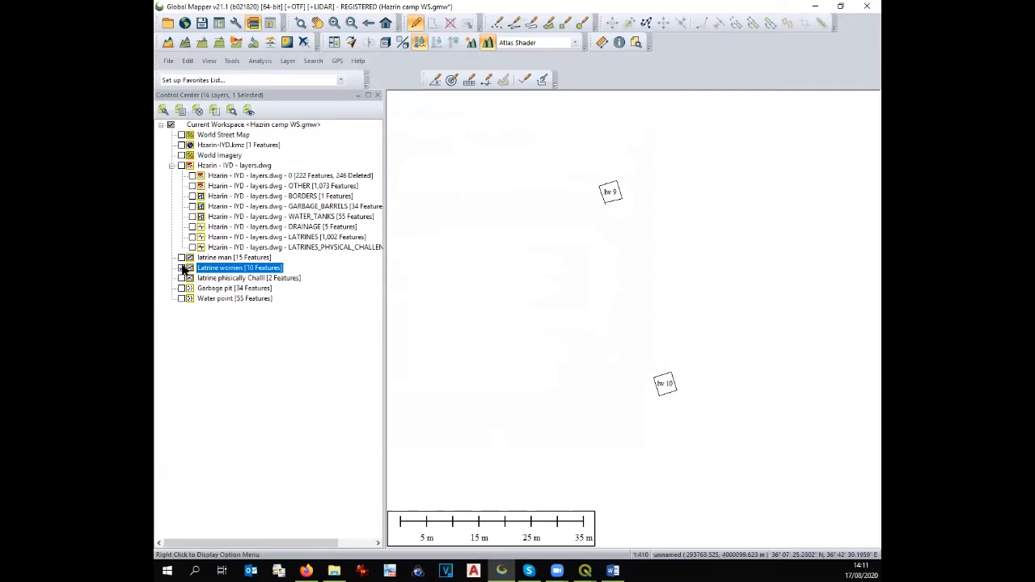
# Step: Switch to the Hazrim Overview layout in QGIS, check the map and information box, and return to Global Mapper
pyautogui.click(584, 571)
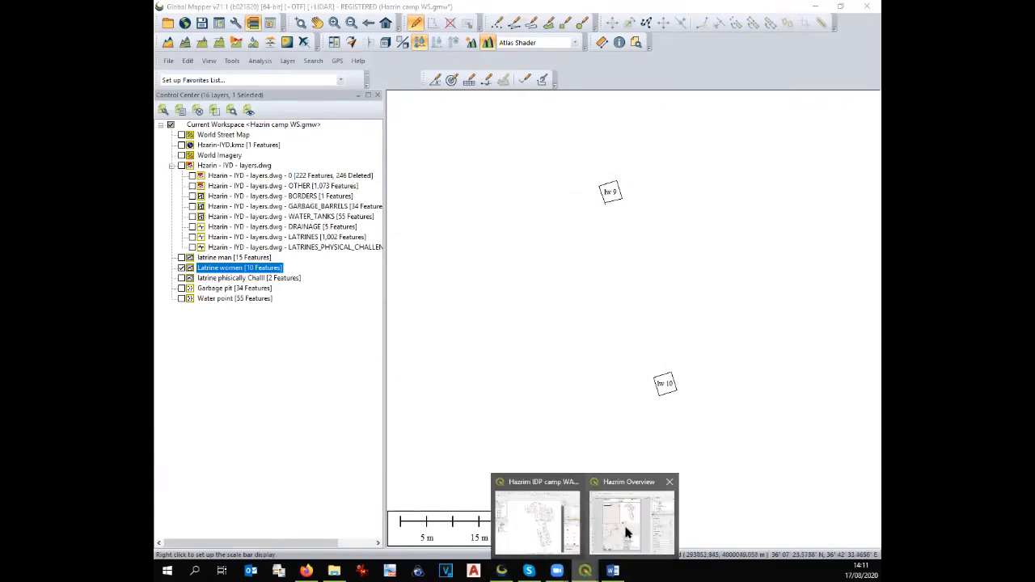
pyautogui.click(628, 531)
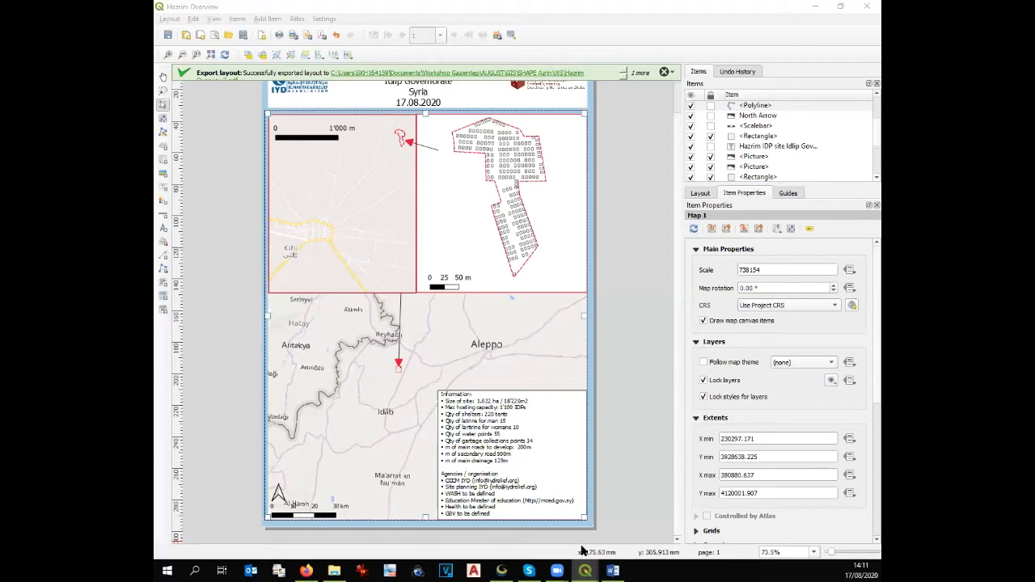
pyautogui.click(503, 571)
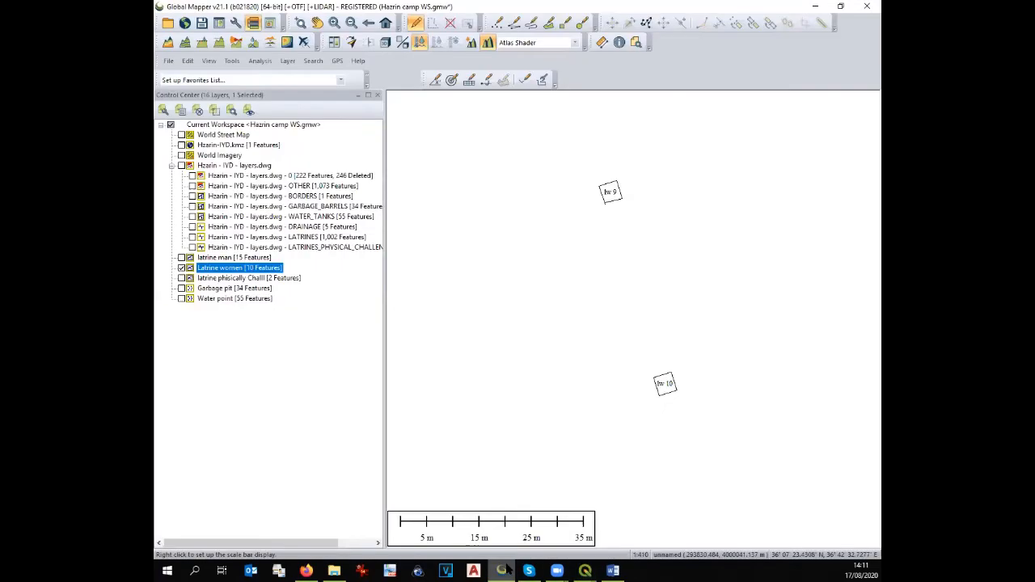
# Step: Show only the layer of latrines for the physically challenged and export its areas as a shapefile named "FC latrines"
pyautogui.click(181, 268)
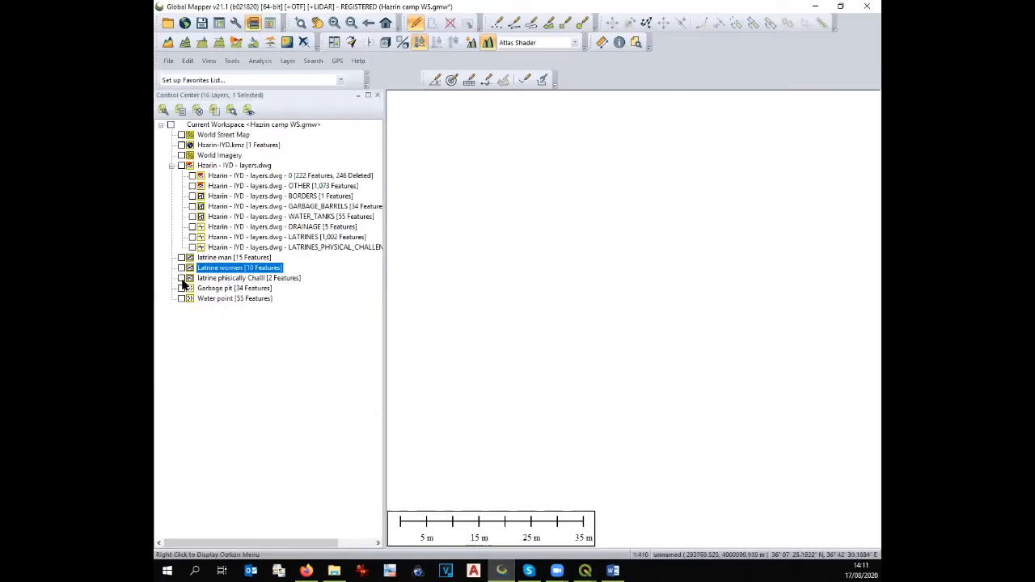
pyautogui.click(181, 278)
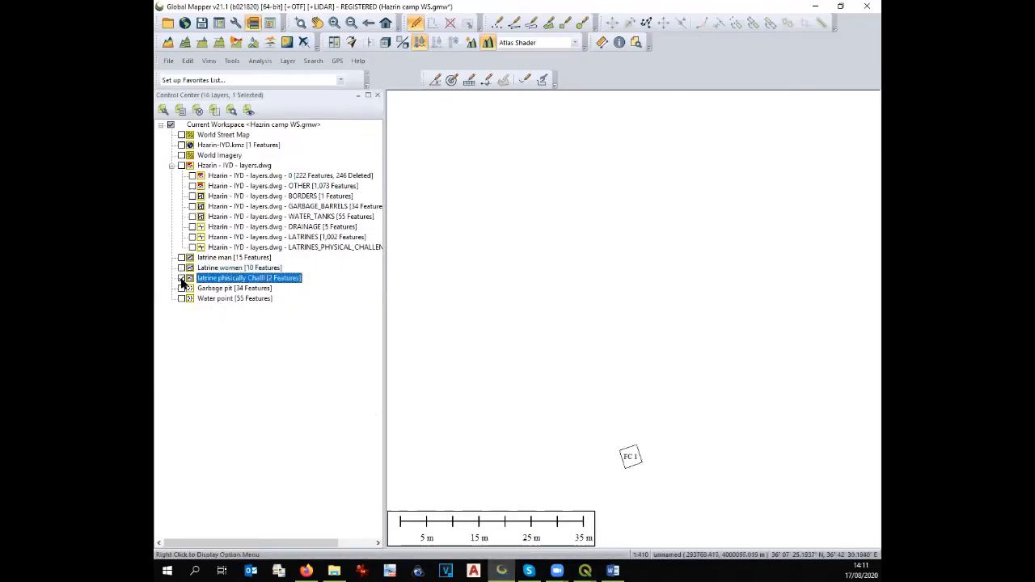
pyautogui.click(169, 60)
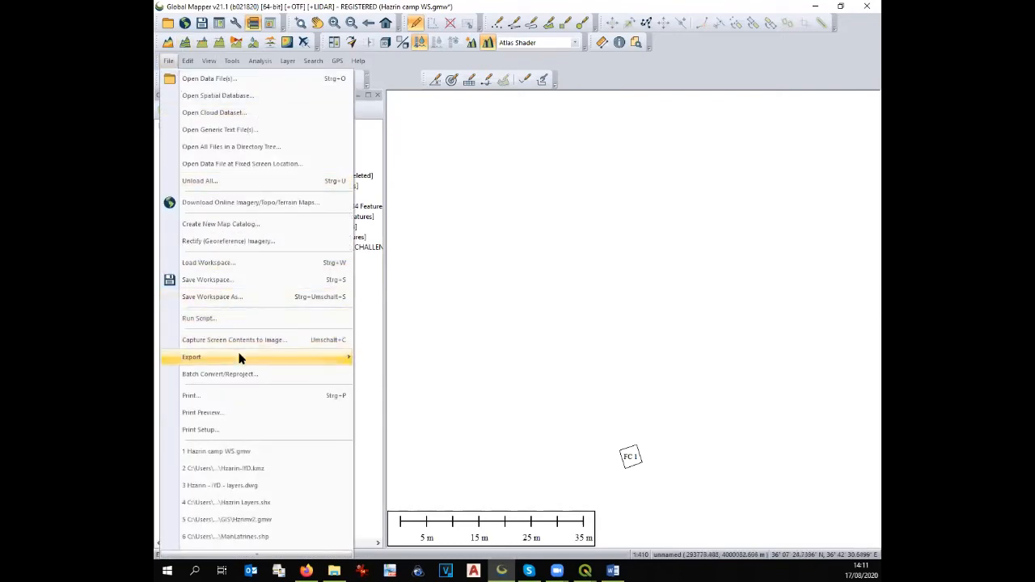
pyautogui.moveTo(238, 356)
pyautogui.click(419, 279)
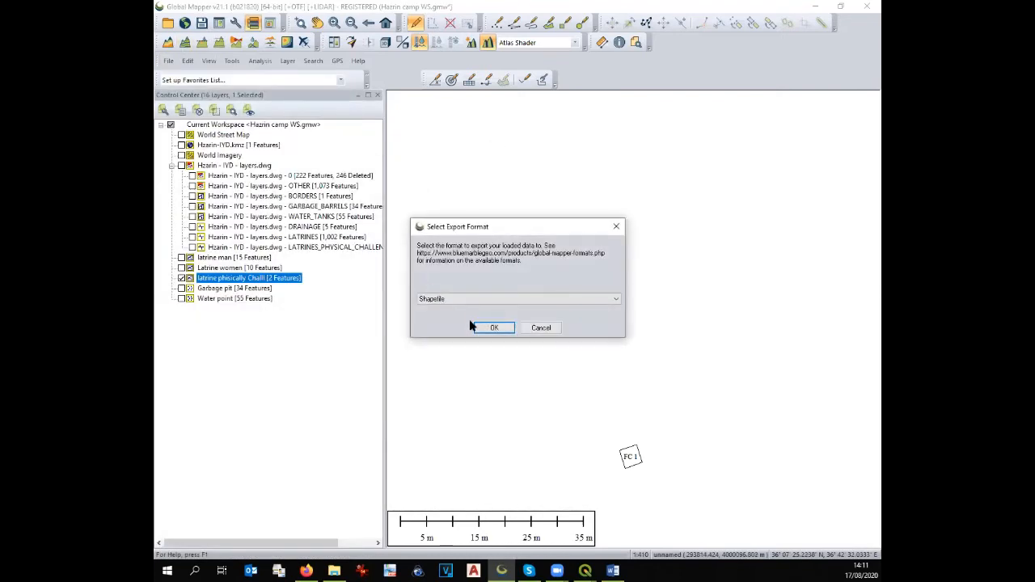
pyautogui.click(486, 326)
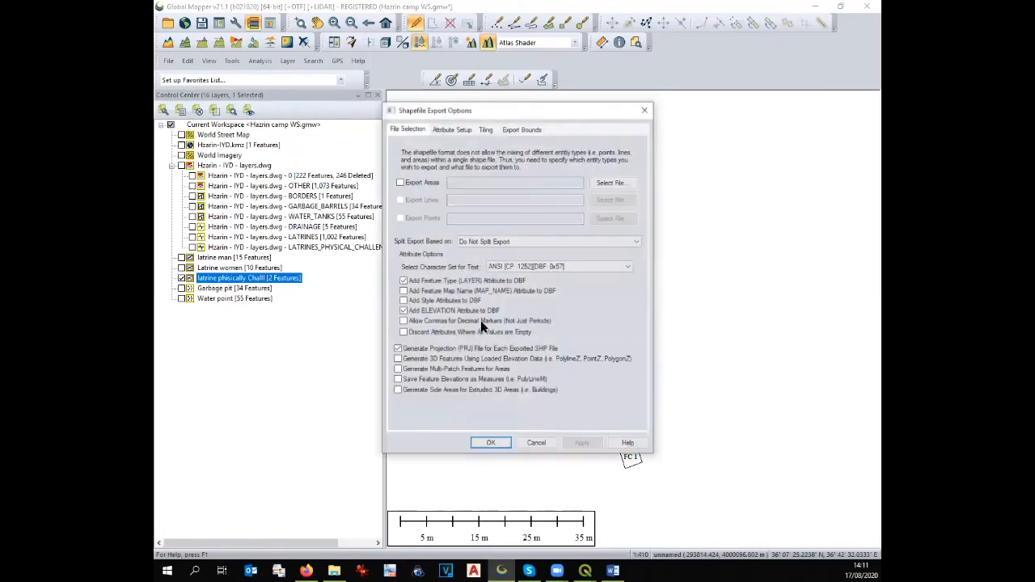
pyautogui.click(417, 187)
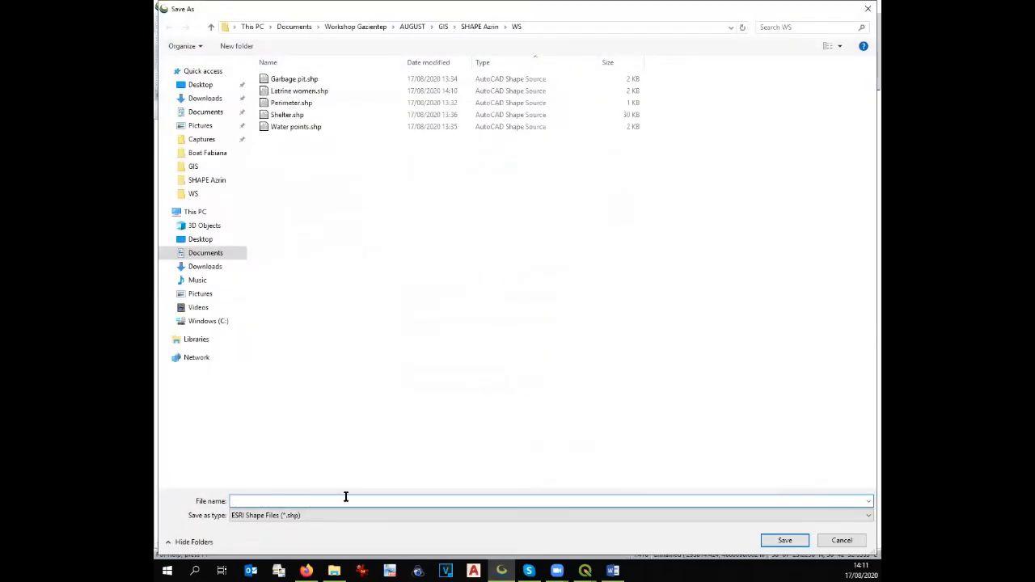
pyautogui.write('FC latrines')
pyautogui.press('Return')
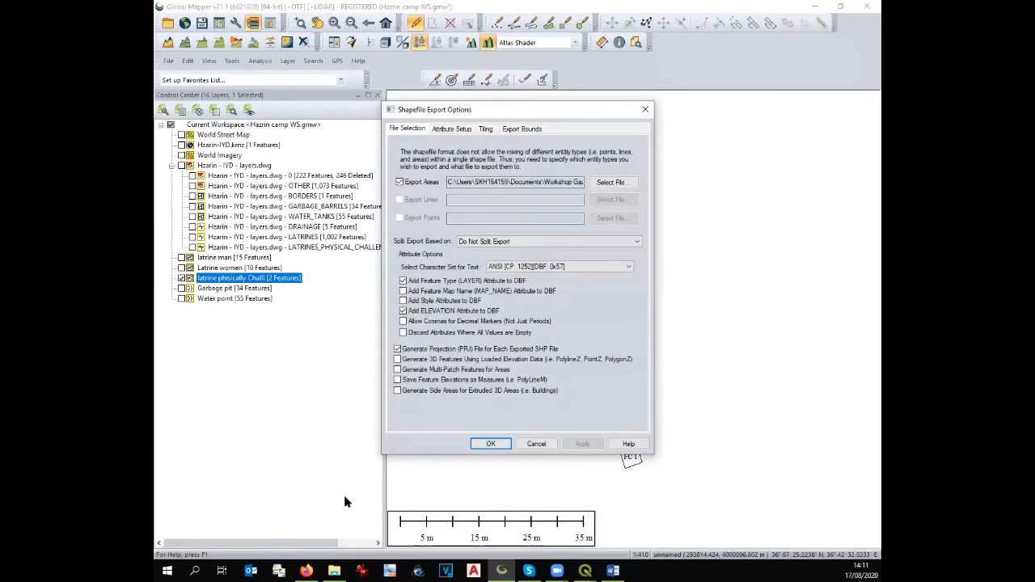
pyautogui.click(487, 444)
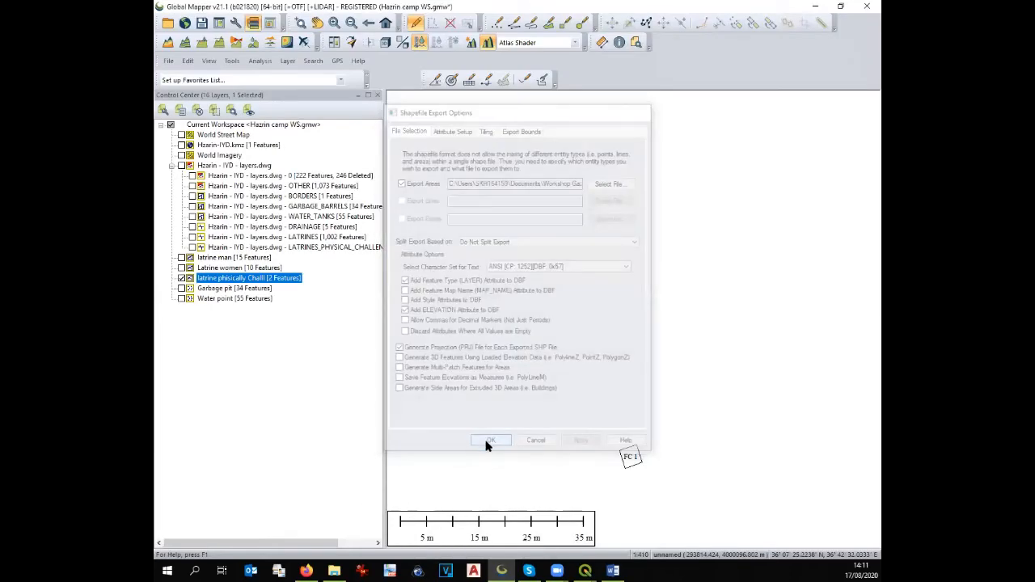
# Step: Show only the latrine man layer and export its areas as a shapefile named "Latrine man" in the WS folder
pyautogui.click(179, 278)
pyautogui.click(181, 258)
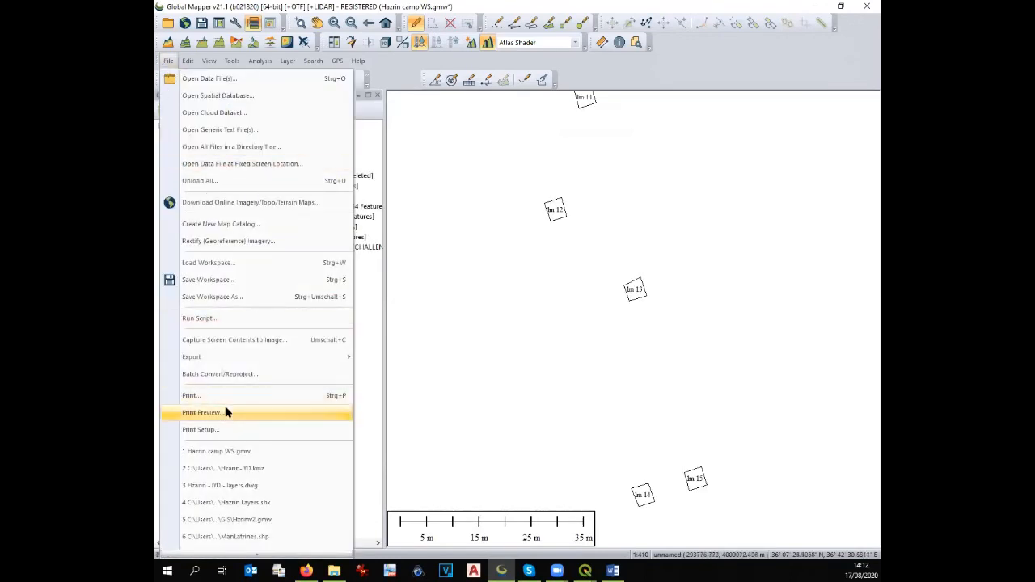
pyautogui.moveTo(229, 357)
pyautogui.click(413, 279)
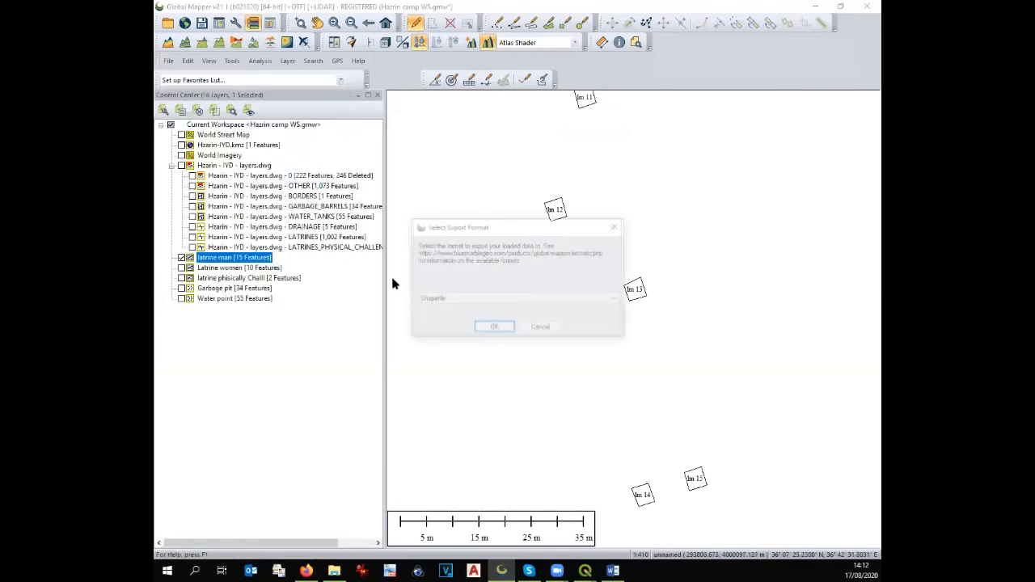
pyautogui.click(505, 328)
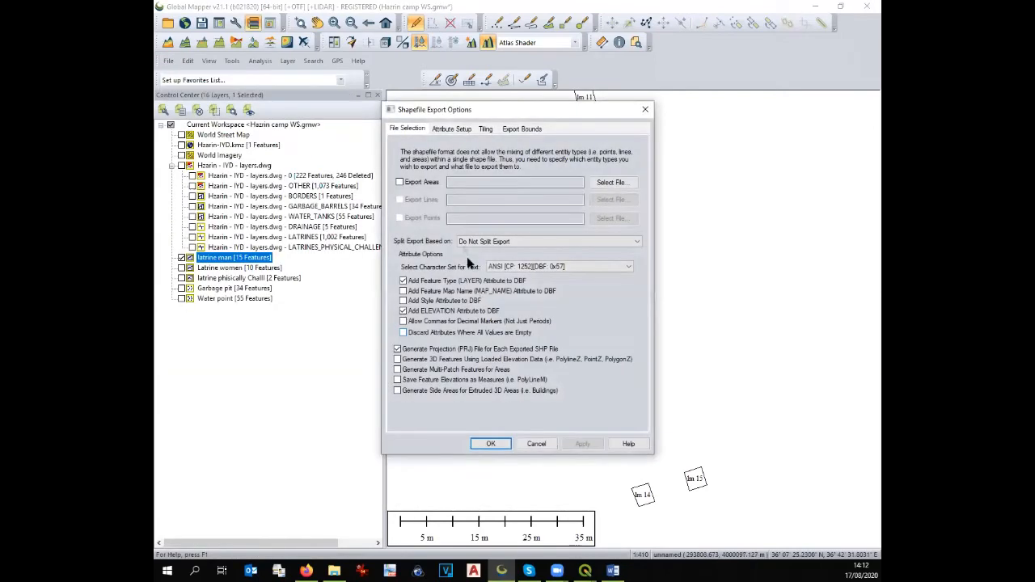
pyautogui.click(421, 181)
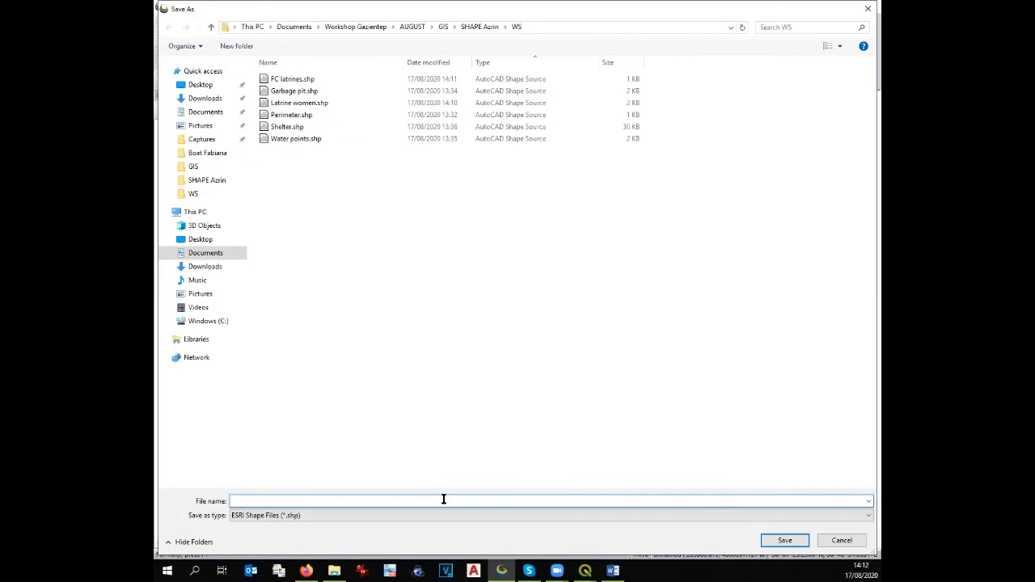
pyautogui.write('Lat')
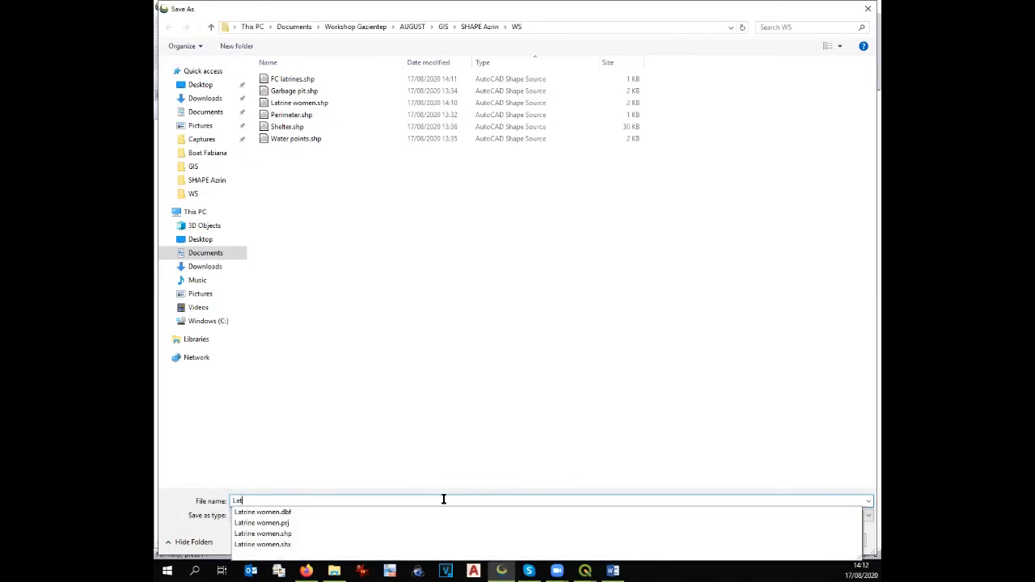
pyautogui.write('rine man')
pyautogui.press('Return')
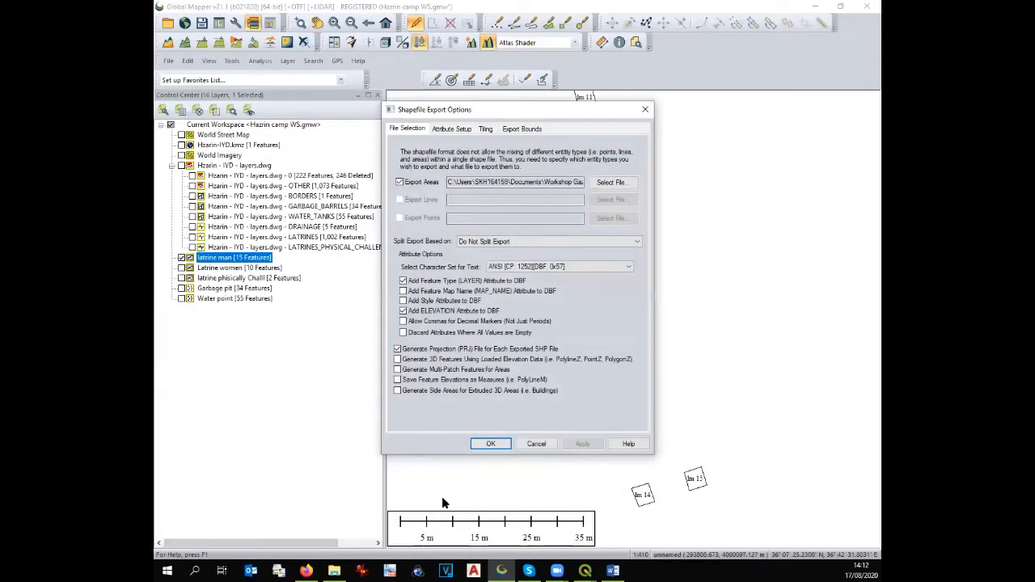
pyautogui.click(503, 444)
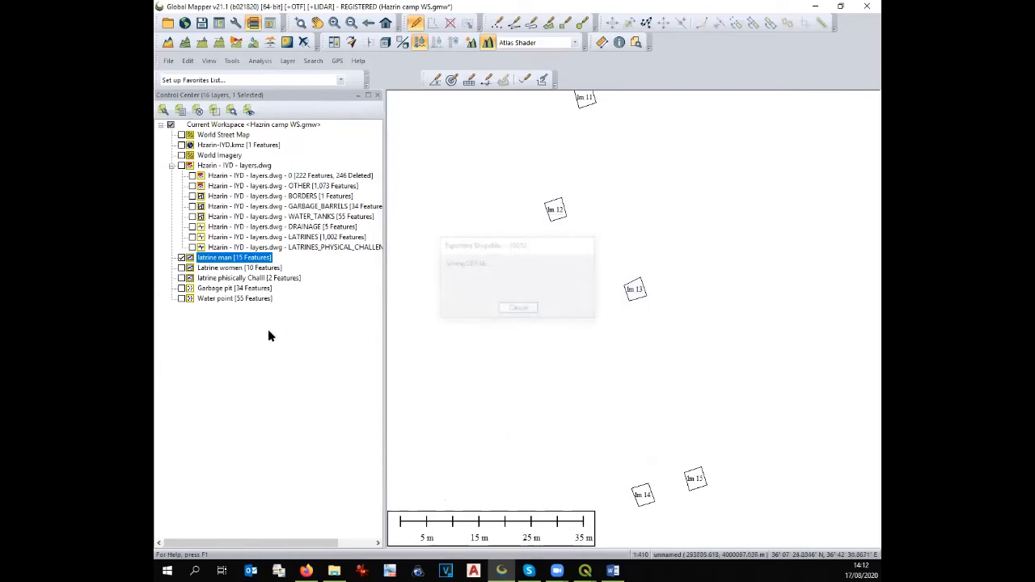
# Step: Select all features in the latrine man layer and create new points at their centroids, keeping the default centroid options
pyautogui.click(182, 258)
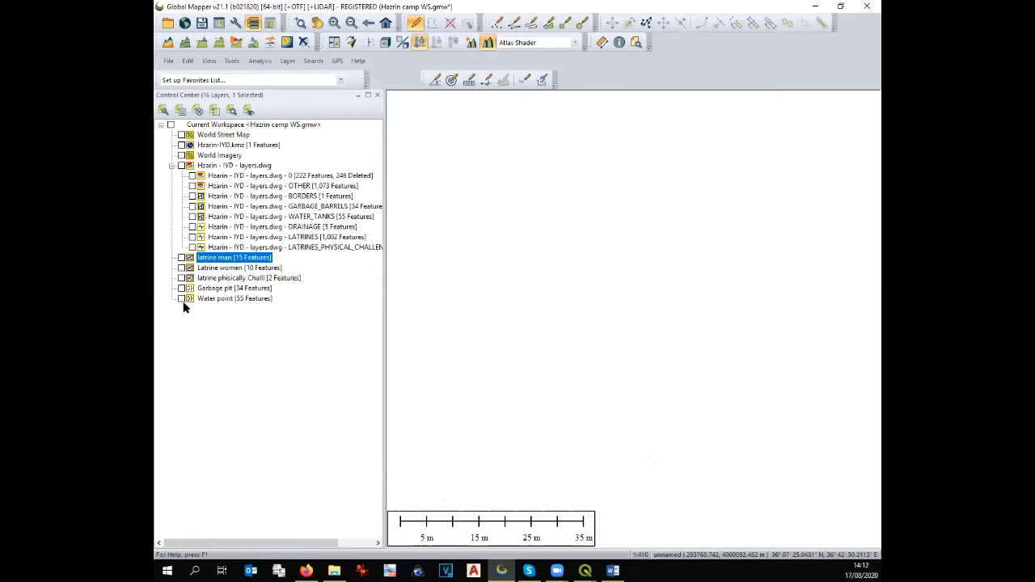
pyautogui.click(181, 257)
pyautogui.scroll(-5, 658, 423)
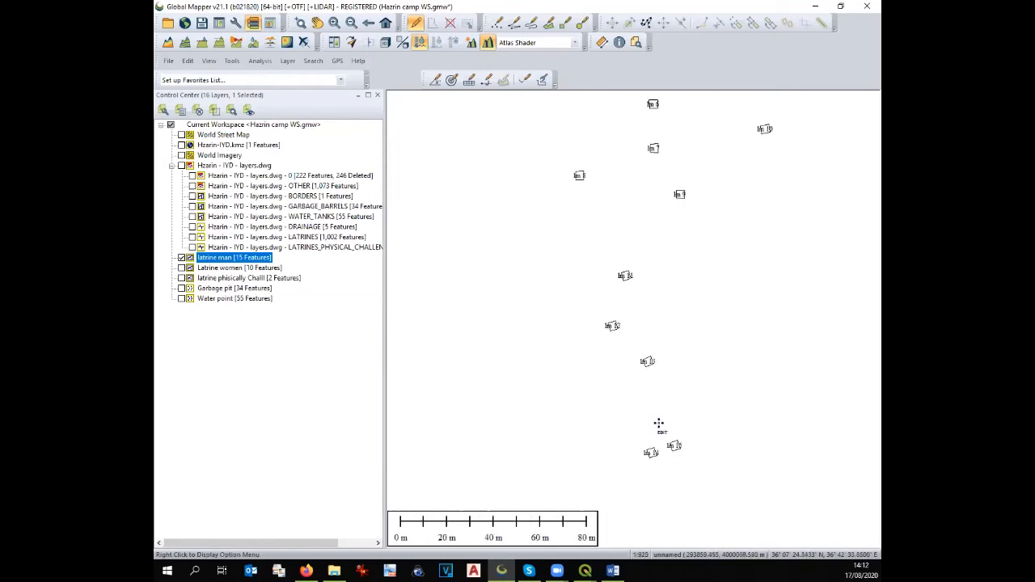
pyautogui.rightClick(243, 263)
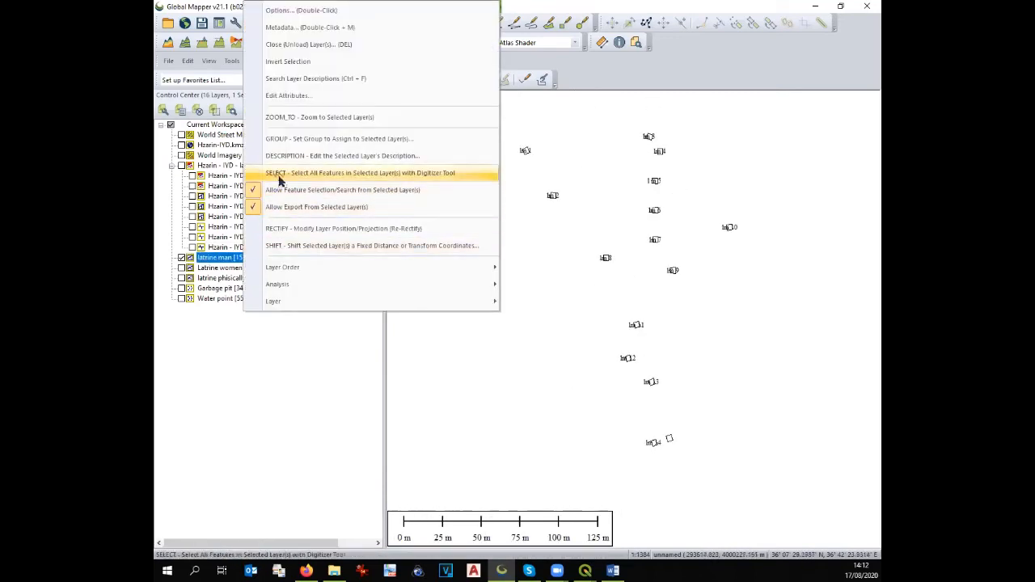
pyautogui.click(275, 170)
pyautogui.rightClick(605, 257)
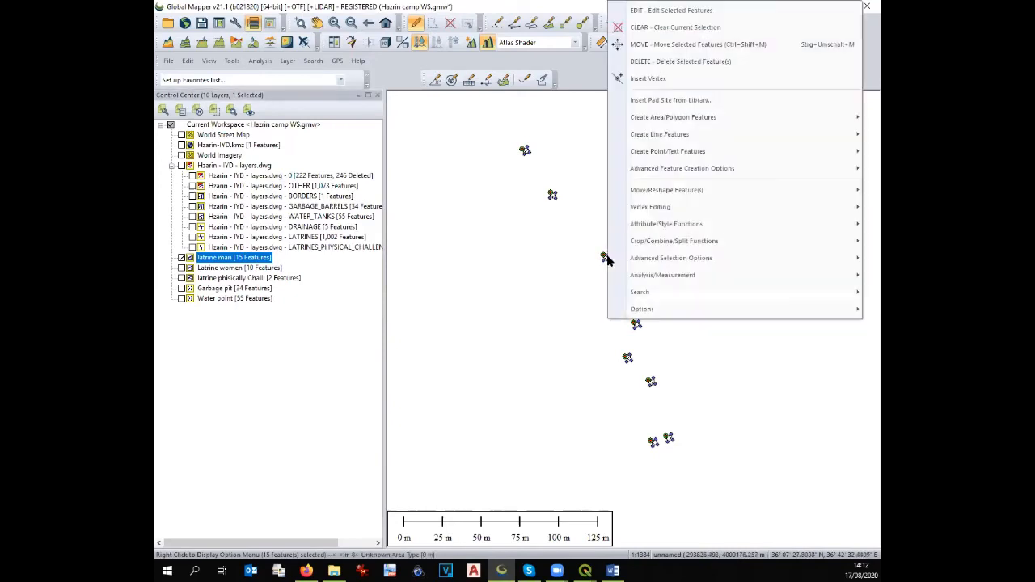
pyautogui.moveTo(659, 168)
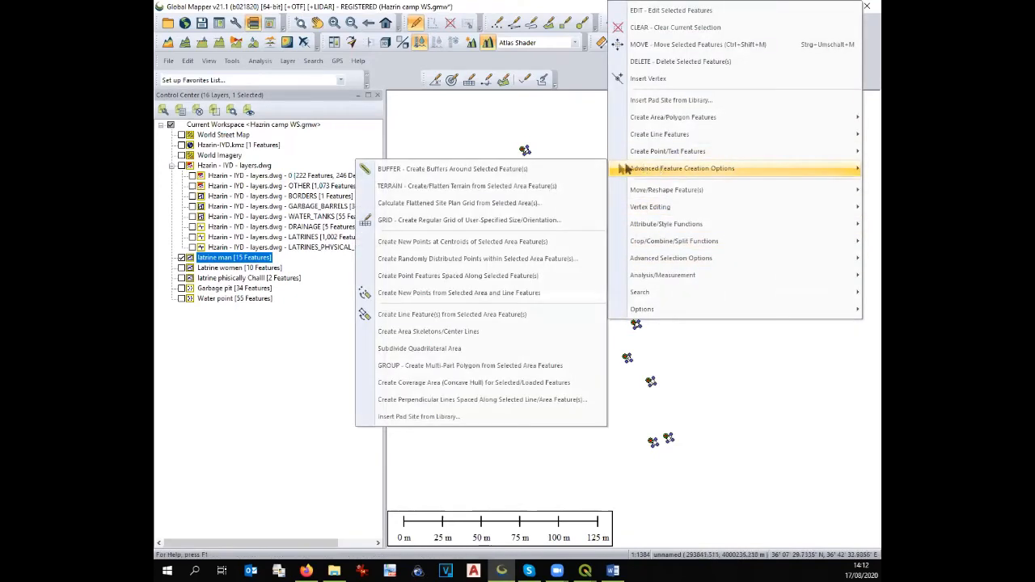
pyautogui.click(547, 241)
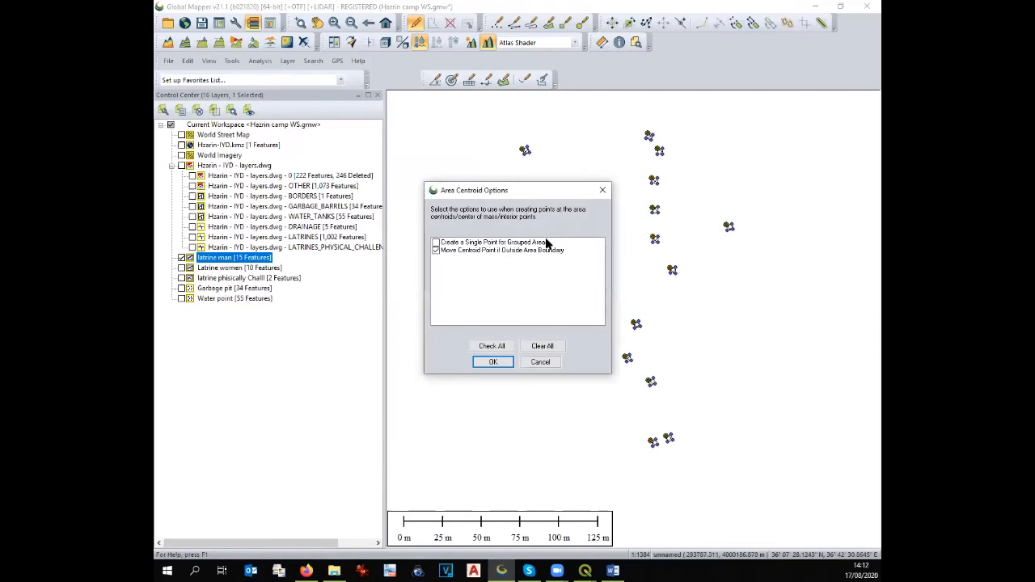
pyautogui.click(498, 363)
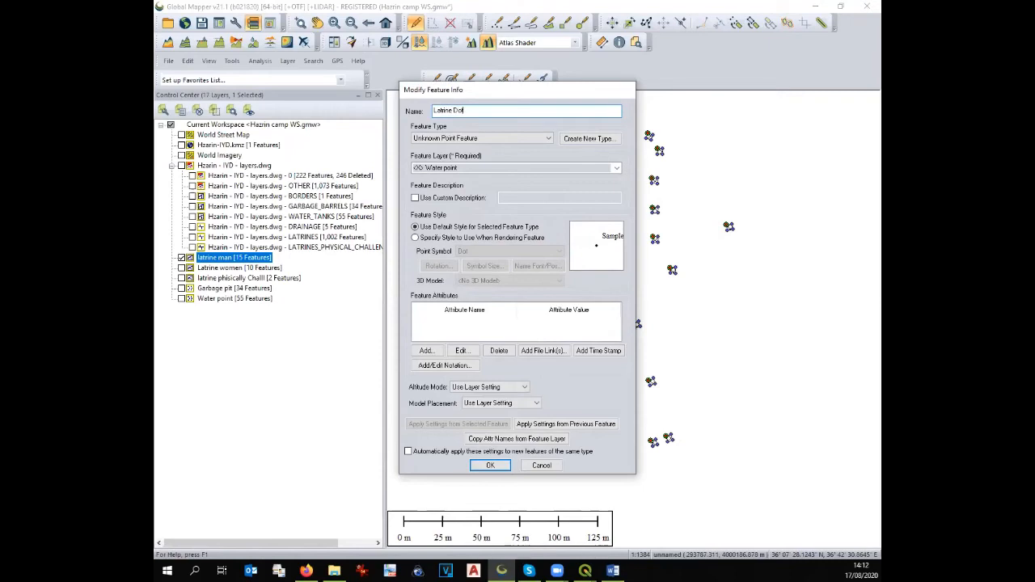
# Step: Name the centroid points "Latrine Dot" and store them in a new layer called "Latrine Man Icon"
pyautogui.click(614, 169)
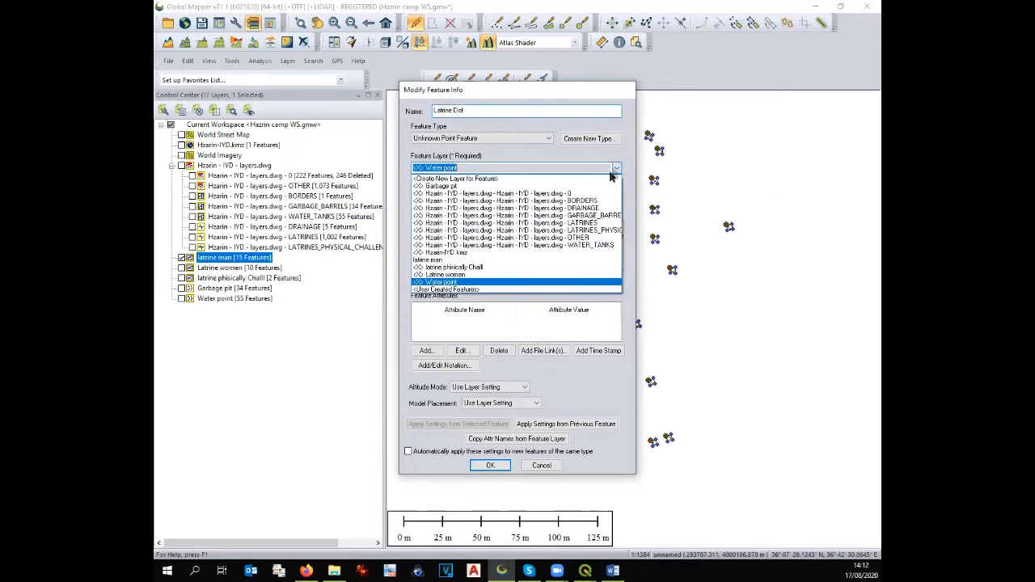
pyautogui.write('Latrine Man Icon')
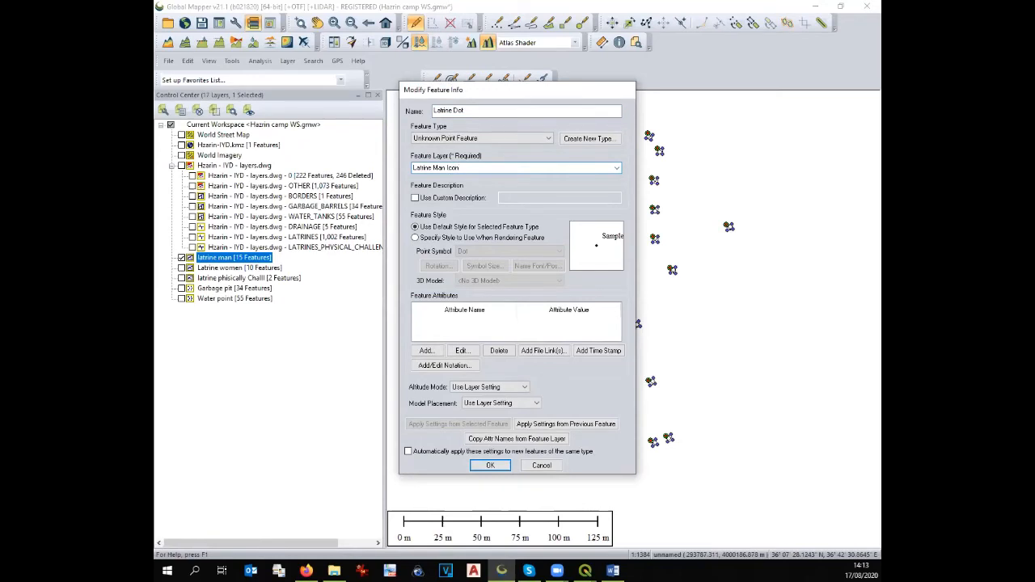
pyautogui.press('Return')
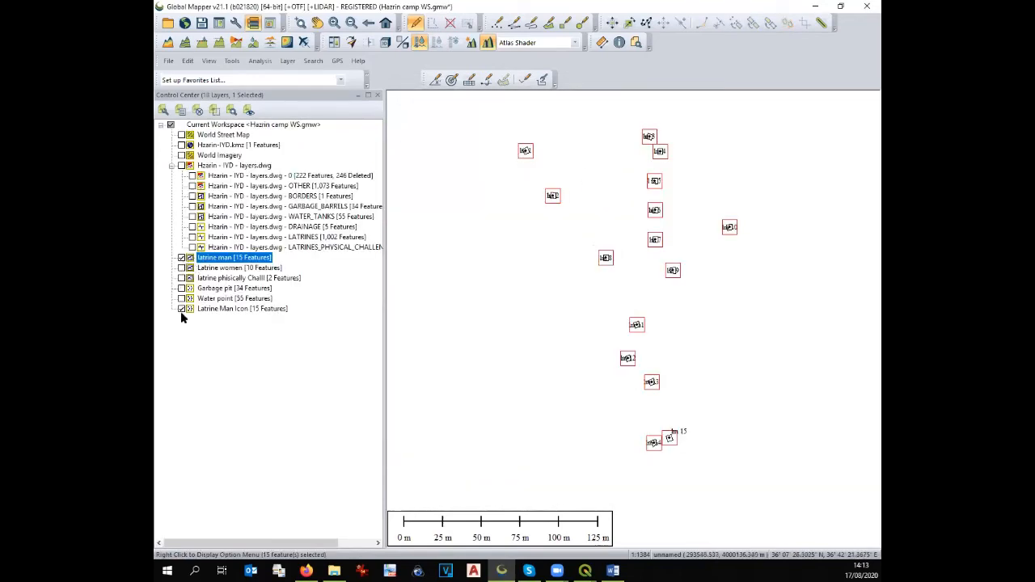
# Step: Hide the latrine man layer and export the Latrine Man Icon points as a shapefile named "Latrine Man Icon" in the WS folder
pyautogui.click(182, 257)
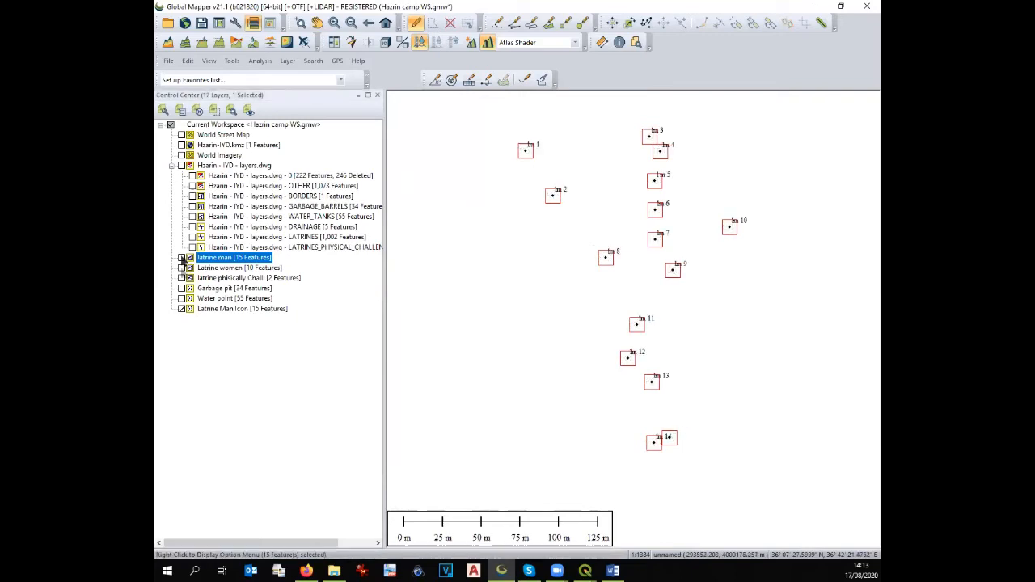
pyautogui.click(169, 60)
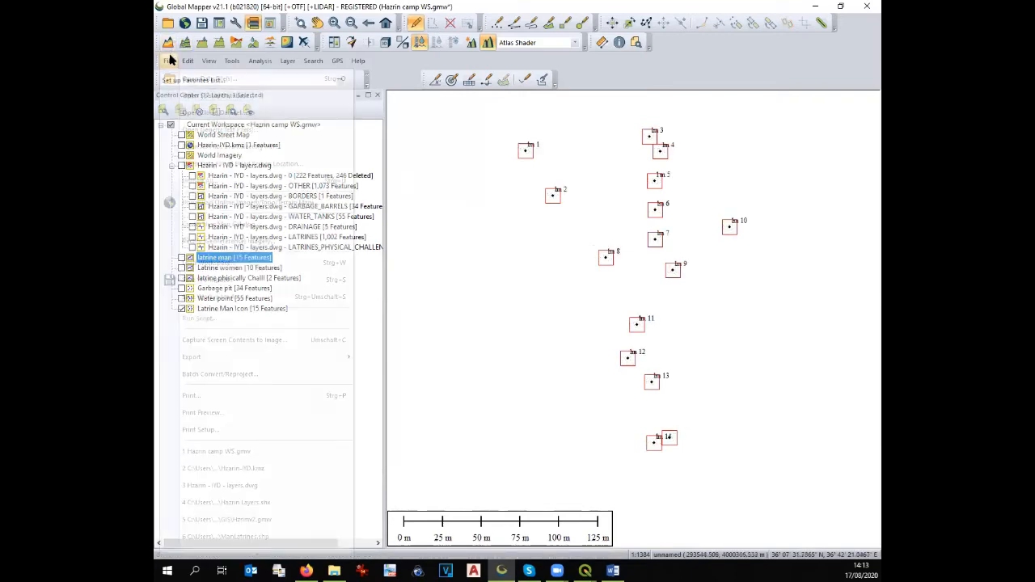
pyautogui.moveTo(250, 364)
pyautogui.click(409, 280)
pyautogui.click(492, 328)
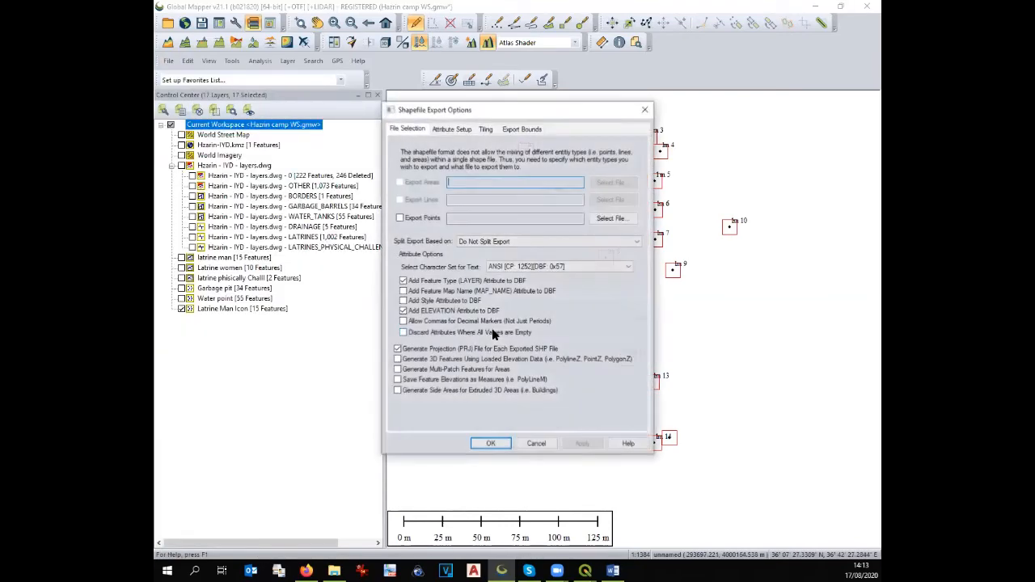
pyautogui.click(416, 217)
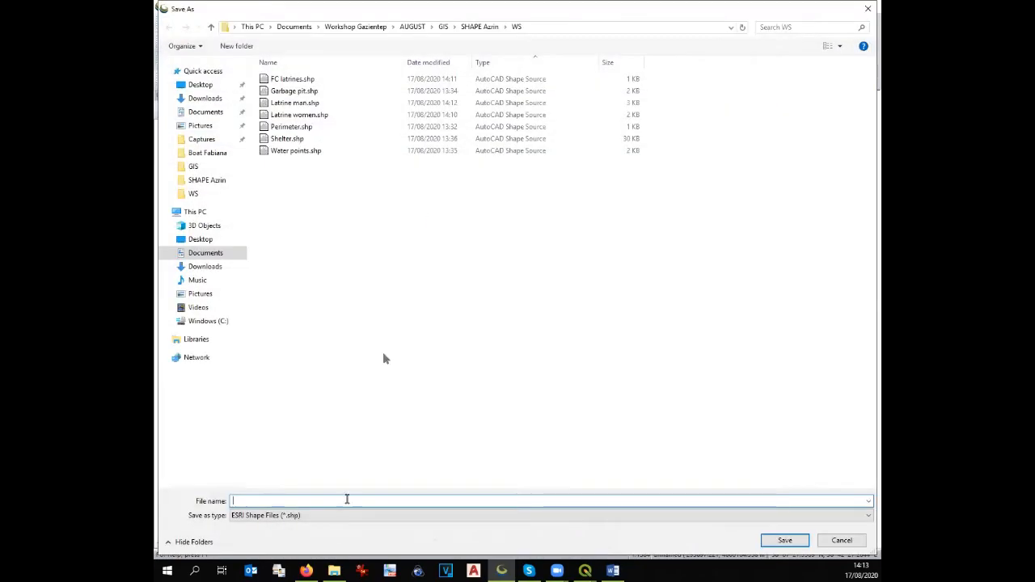
pyautogui.write('Latrine Ma')
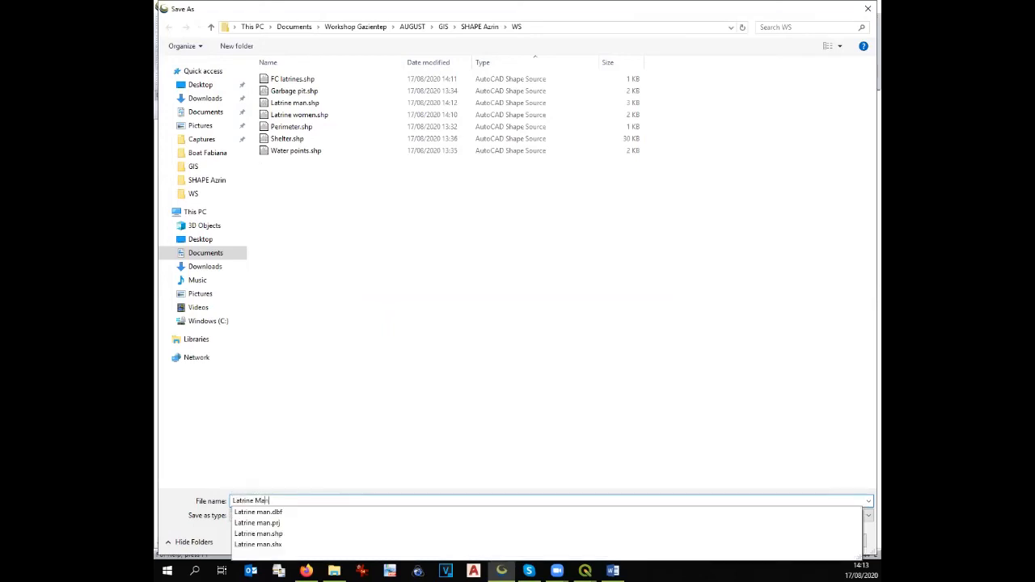
pyautogui.write('n Icon')
pyautogui.press('Return')
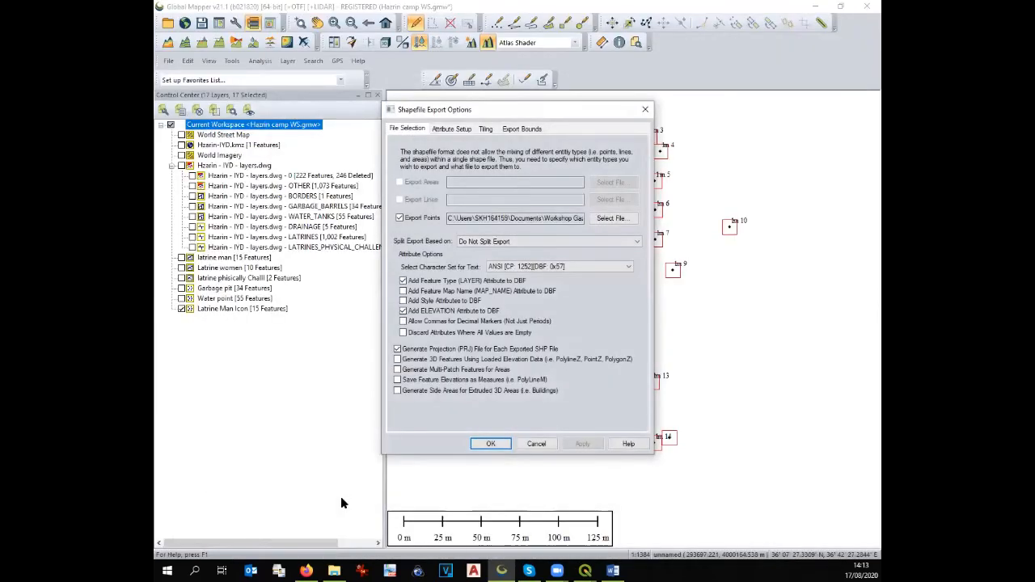
pyautogui.click(502, 444)
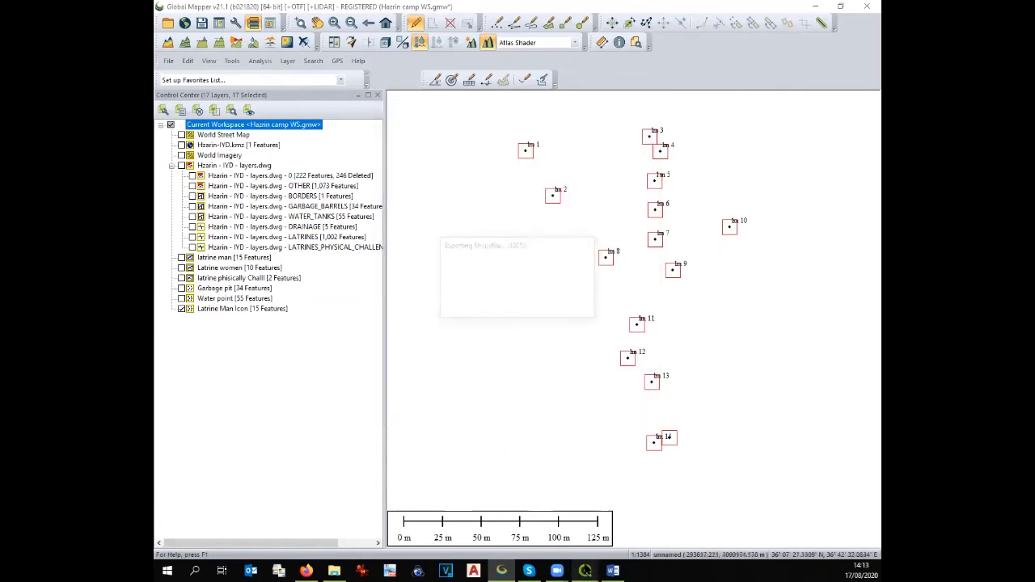
# Step: Switch to the Hazrim IDP camp WASH map in QGIS and sort the WS folder by file type for choosing vector datasets
pyautogui.moveTo(585, 571)
pyautogui.click(569, 543)
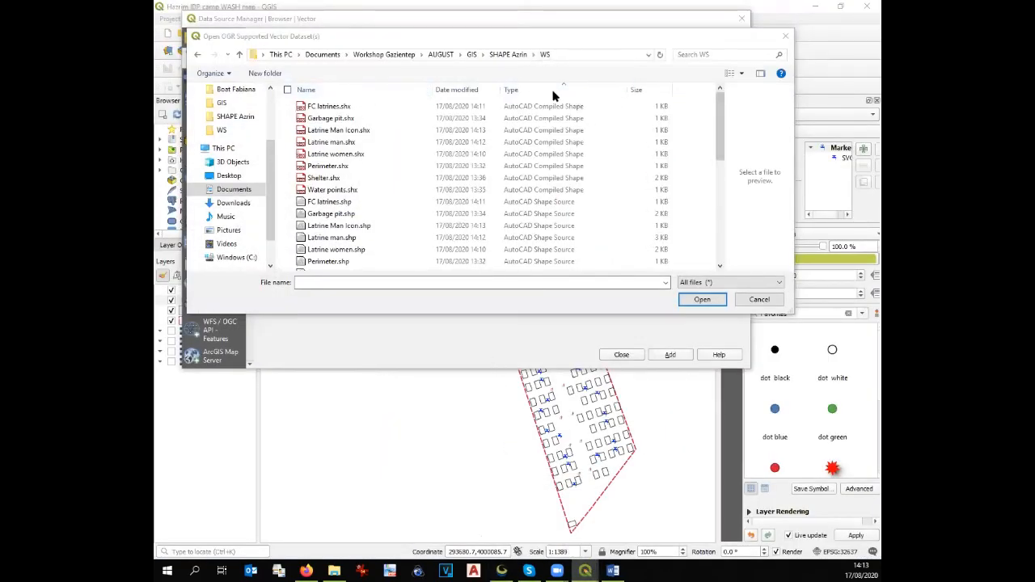
pyautogui.click(477, 90)
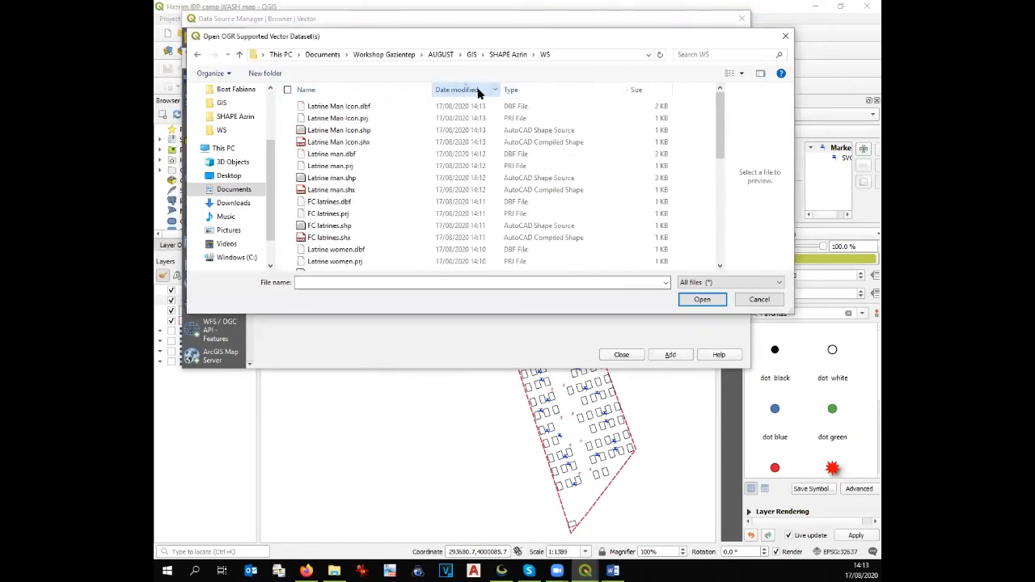
pyautogui.click(532, 89)
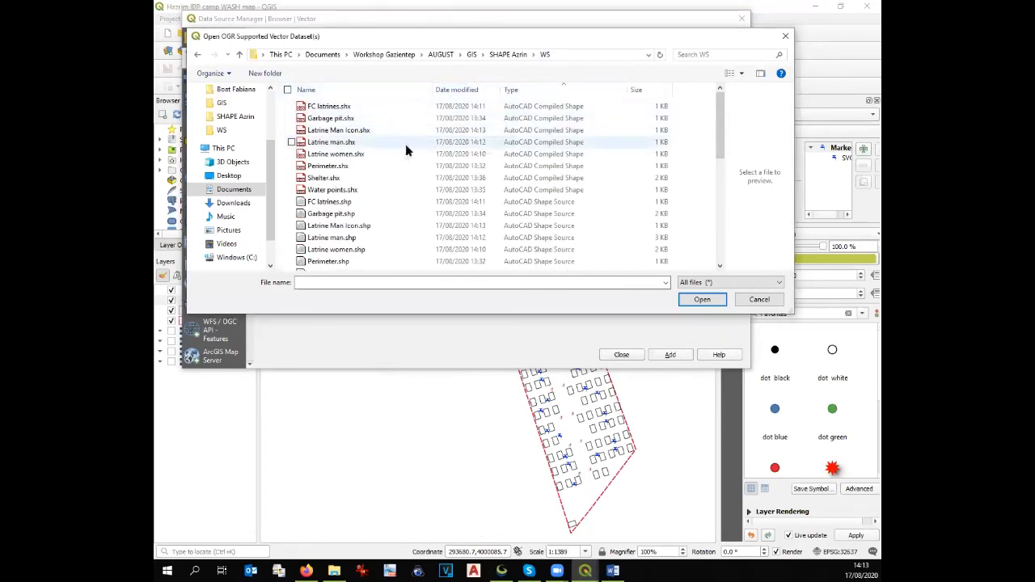
# Step: Add the FC latrines, Latrine Man Icon, Latrine man and Latrine women .shp files to the WASH map as vector layers
pyautogui.click(396, 204)
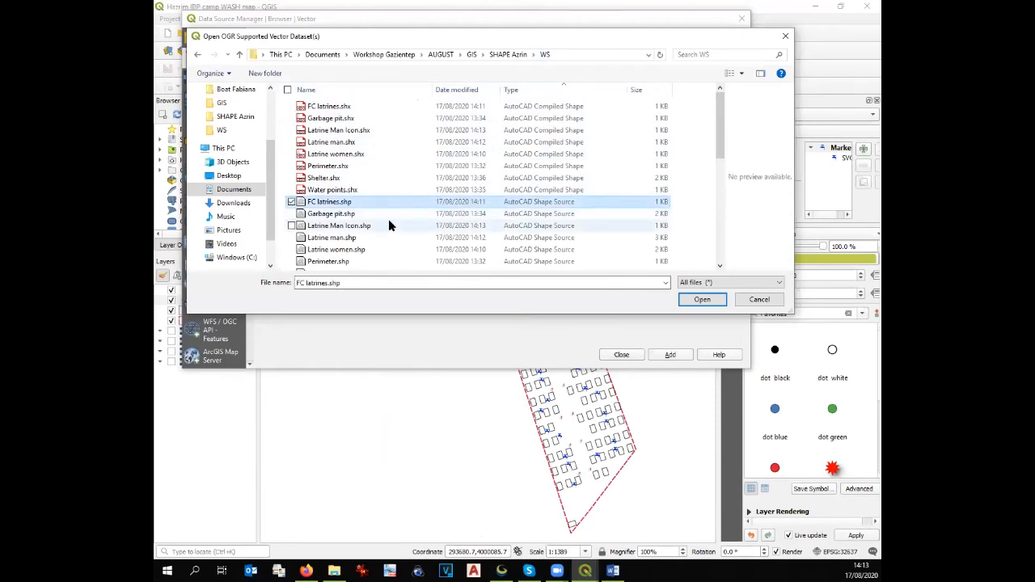
pyautogui.keyDown('shift'); pyautogui.click(389, 225); pyautogui.keyUp('shift')
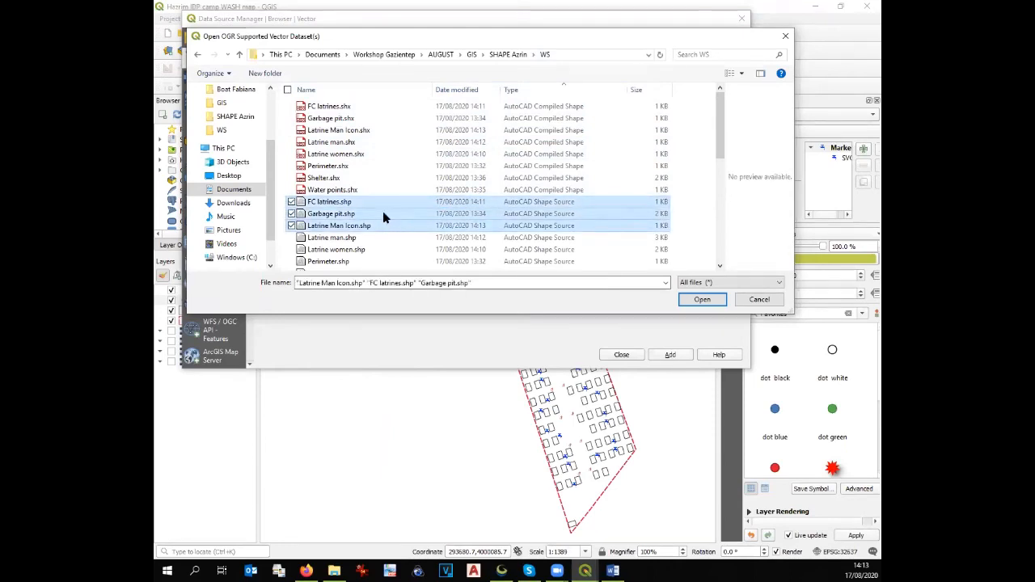
pyautogui.click(383, 215)
pyautogui.click(385, 205)
pyautogui.keyDown('ctrl'); pyautogui.click(388, 226); pyautogui.keyUp('ctrl')
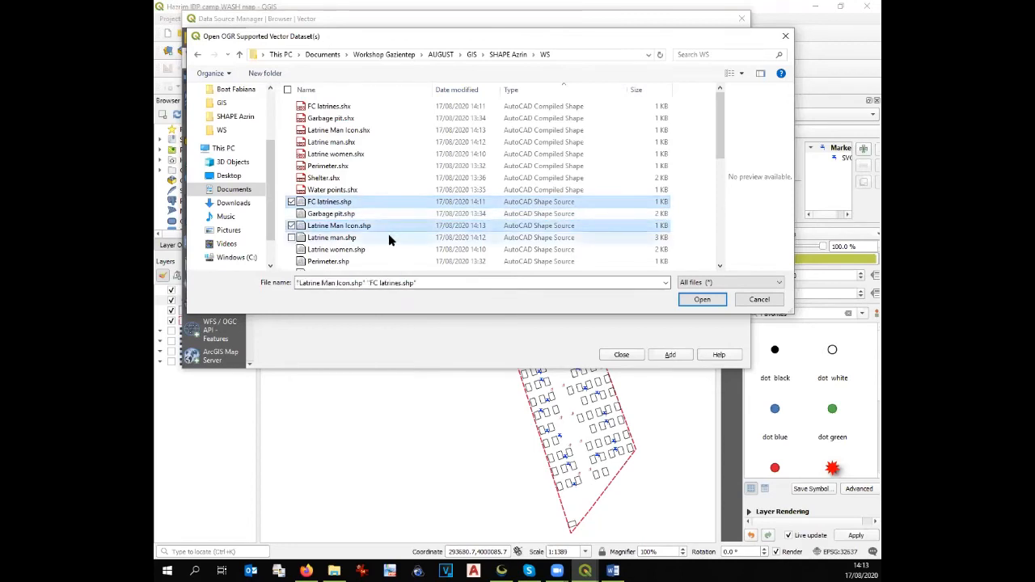
pyautogui.keyDown('ctrl'); pyautogui.click(389, 239); pyautogui.keyUp('ctrl')
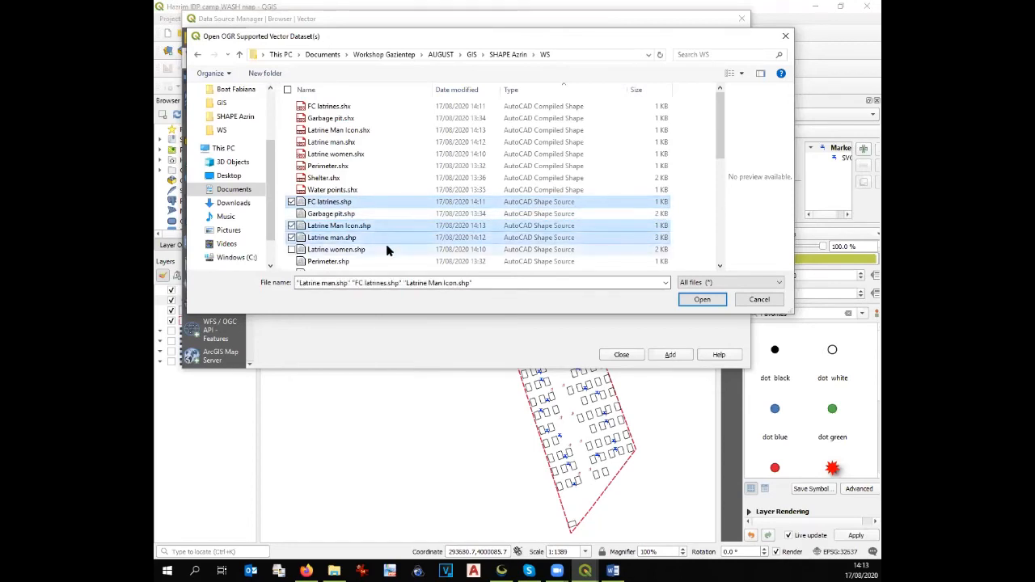
pyautogui.keyDown('ctrl'); pyautogui.click(393, 250); pyautogui.keyUp('ctrl')
pyautogui.click(705, 300)
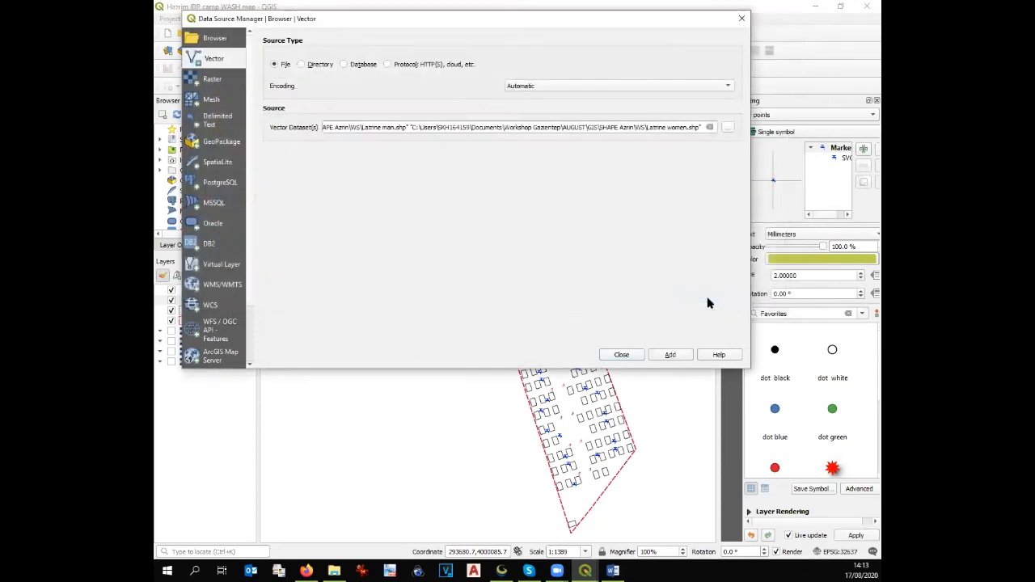
pyautogui.click(670, 355)
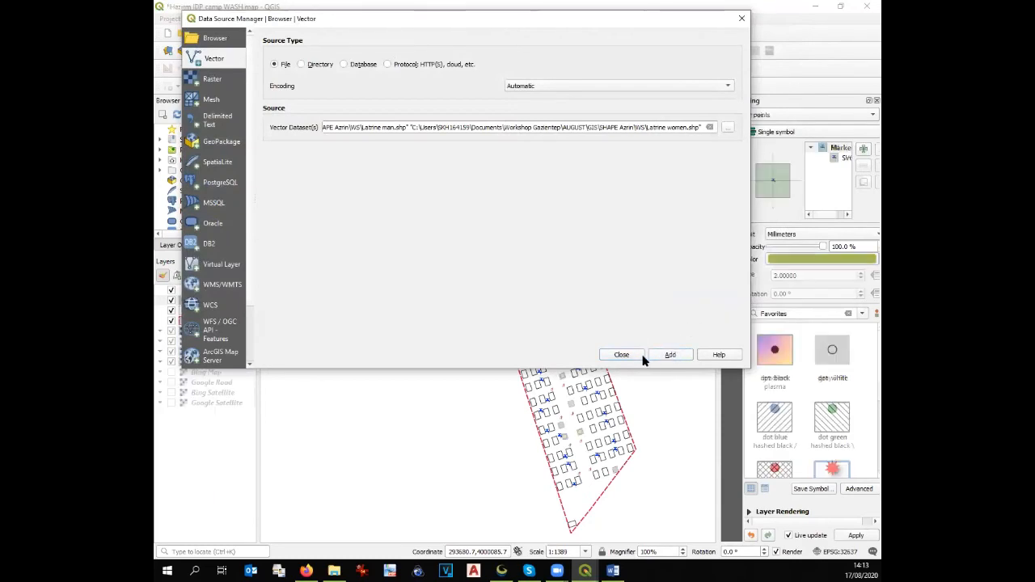
pyautogui.click(637, 354)
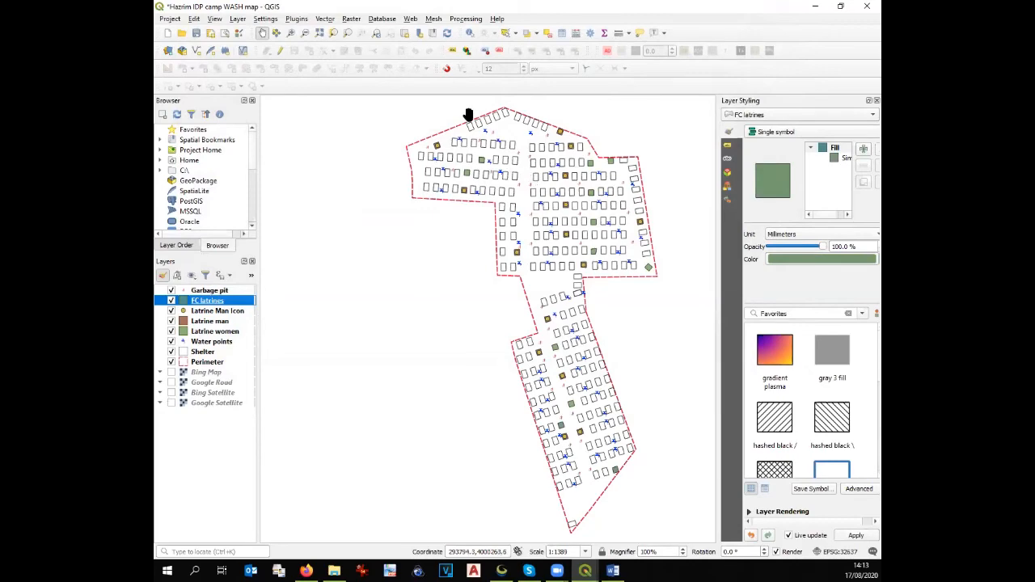
pyautogui.scroll(1, 511, 148)
pyautogui.scroll(1, 517, 219)
pyautogui.scroll(-1, 568, 243)
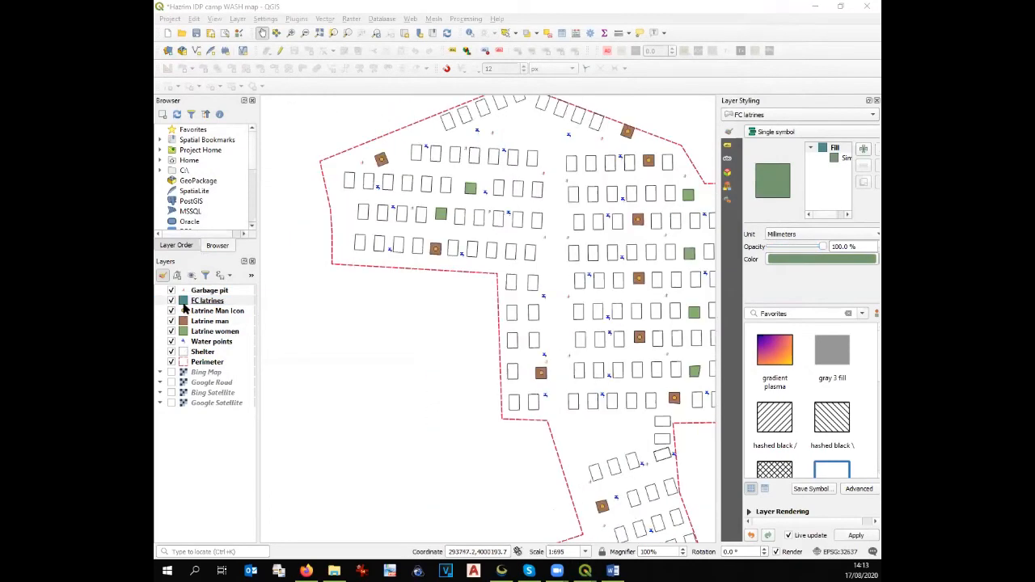
# Step: Move FC latrines below Latrine women in the layer order and give the Latrine Man Icon layer the amenity_toilets_men.svg marker
pyautogui.moveTo(185, 306); pyautogui.dragTo(212, 328)
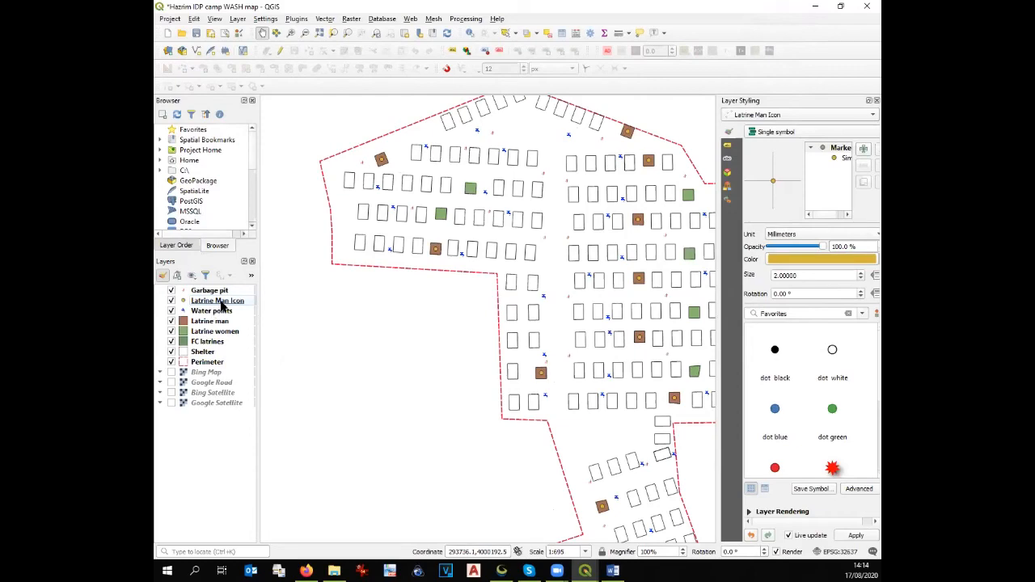
pyautogui.click(223, 305)
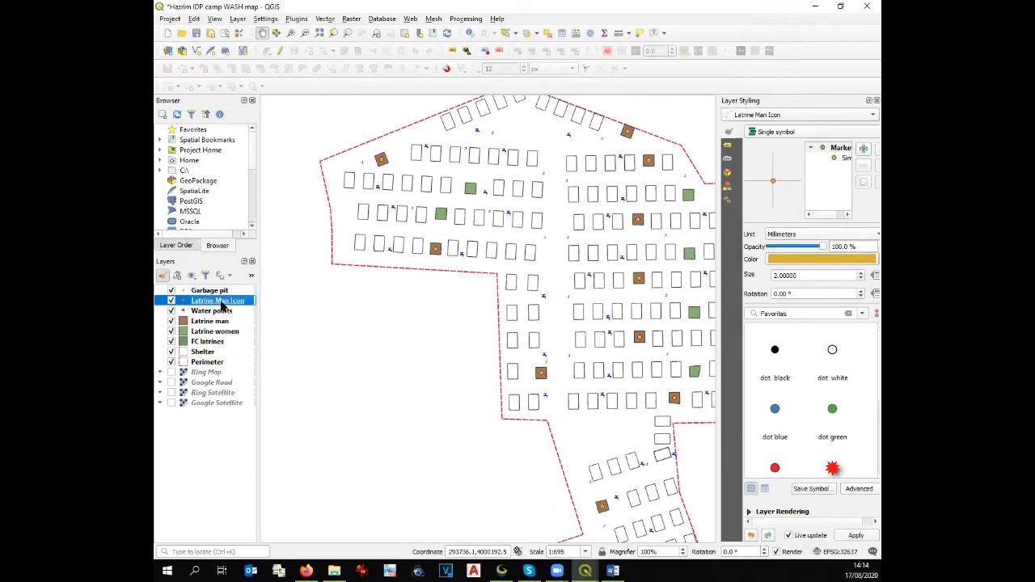
pyautogui.doubleClick(222, 304)
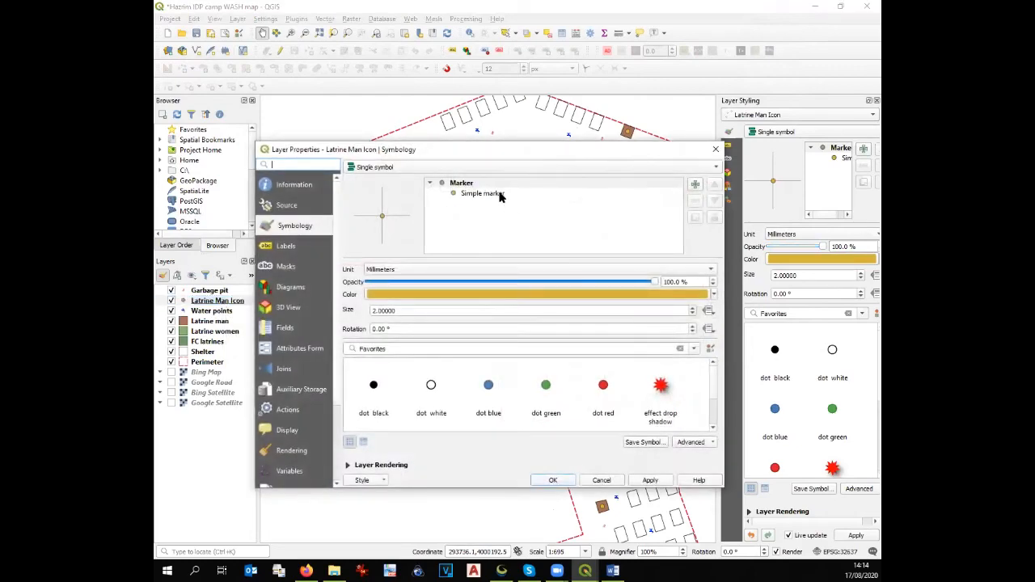
pyautogui.click(500, 197)
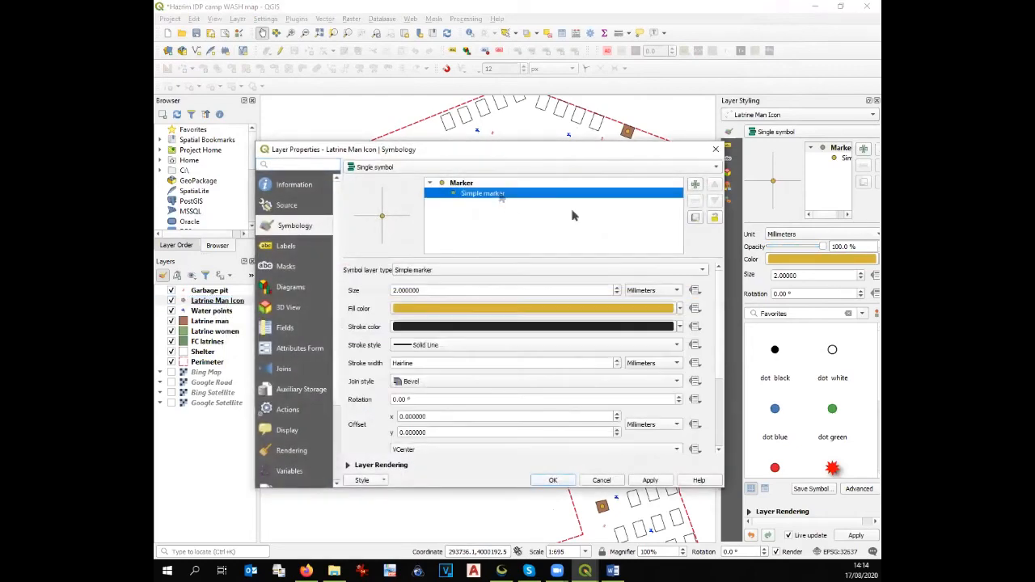
pyautogui.click(577, 269)
pyautogui.click(569, 282)
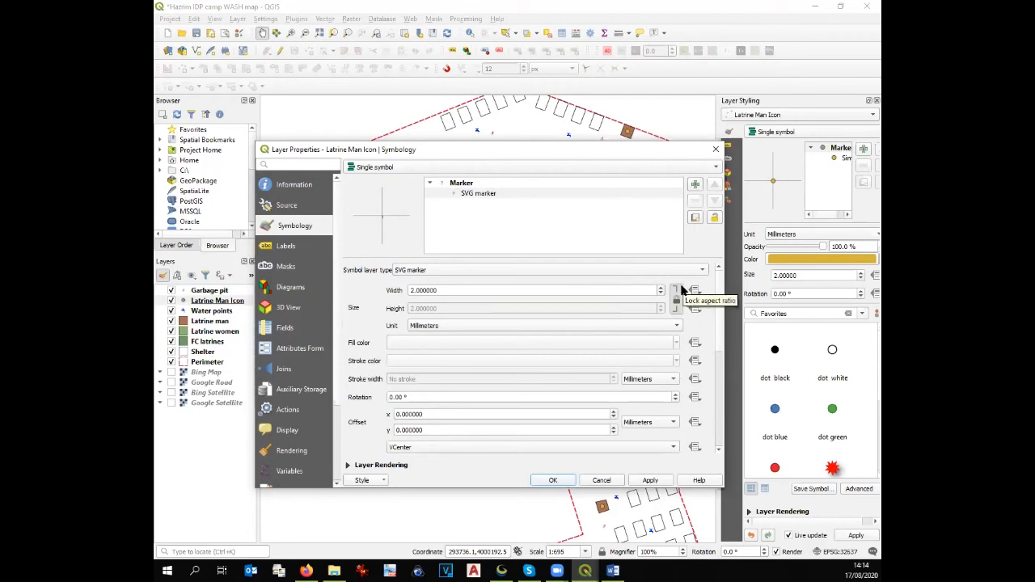
pyautogui.scroll(-5, 723, 329)
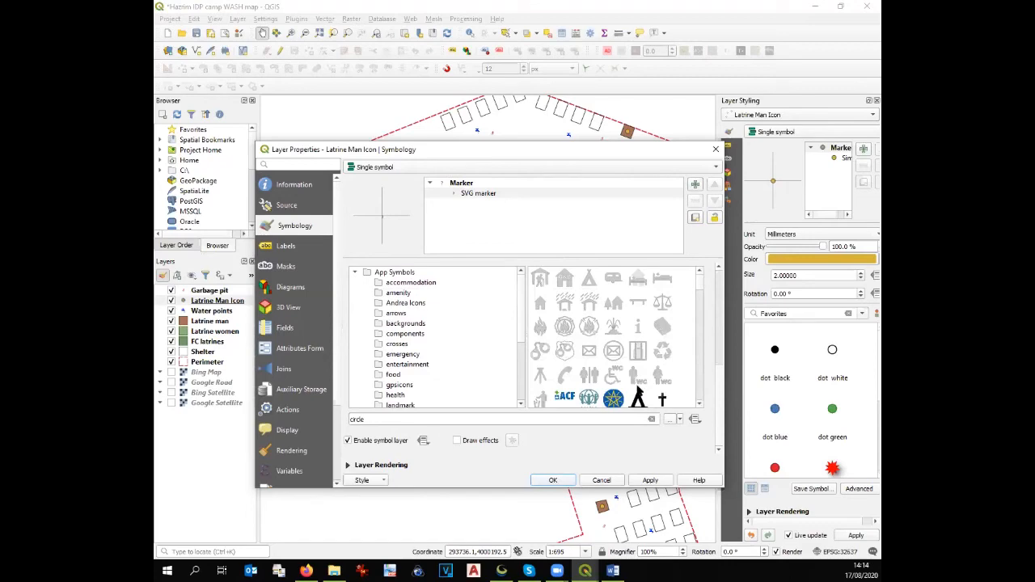
pyautogui.click(636, 381)
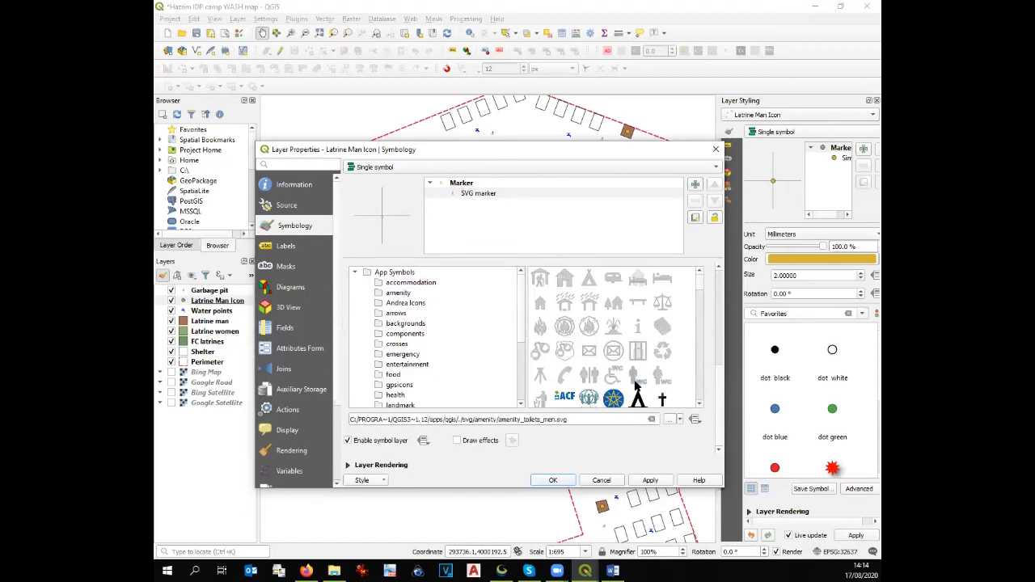
pyautogui.click(564, 481)
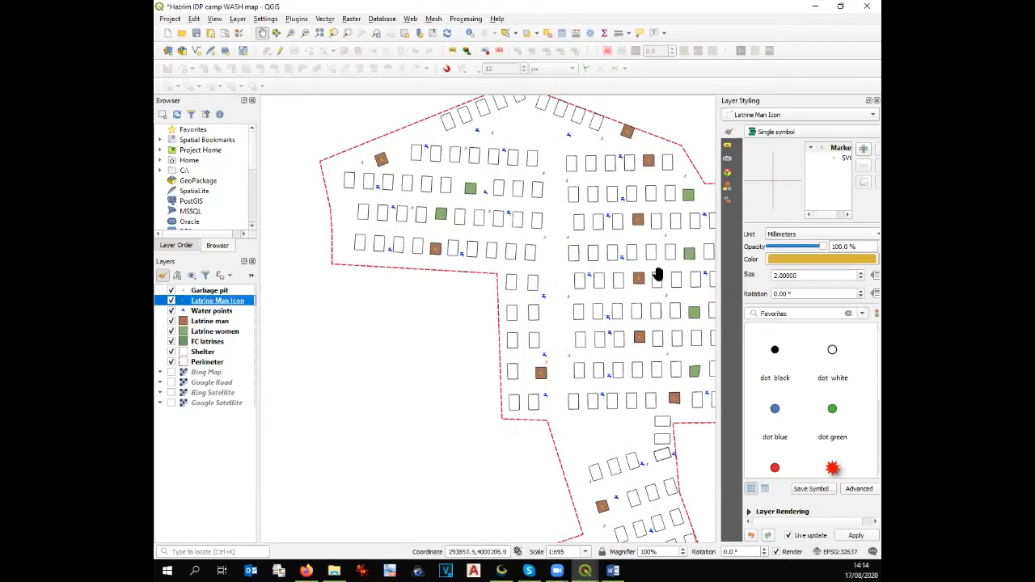
# Step: Set the Latrine Man Icon marker size to 4 millimetres
pyautogui.scroll(2, 645, 278)
pyautogui.scroll(3, 644, 278)
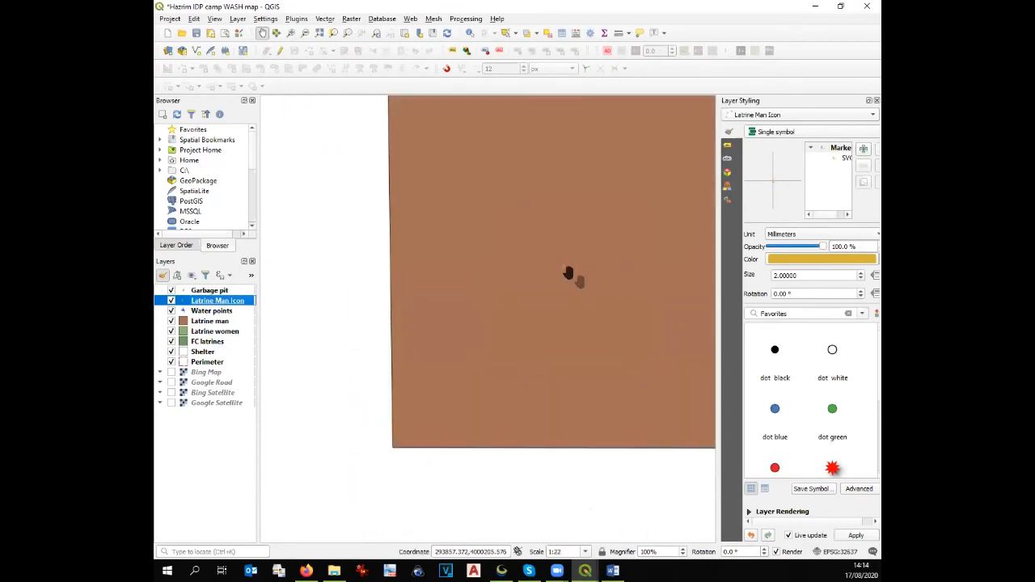
pyautogui.scroll(-3, 580, 282)
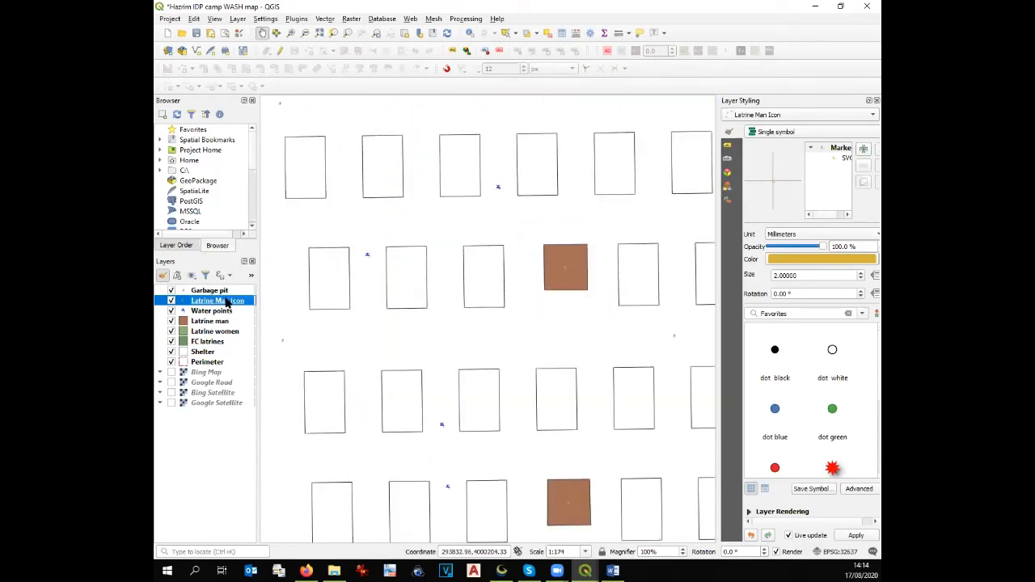
pyautogui.doubleClick(227, 303)
pyautogui.moveTo(413, 311); pyautogui.dragTo(325, 313)
pyautogui.write('4')
pyautogui.click(655, 483)
pyautogui.click(553, 481)
pyautogui.scroll(-3, 566, 427)
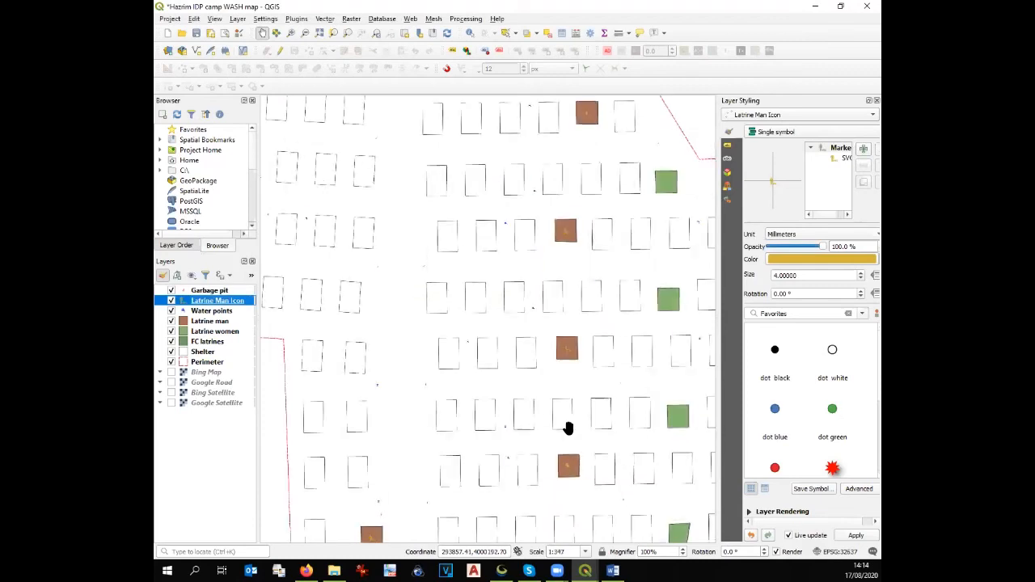
pyautogui.scroll(2, 571, 390)
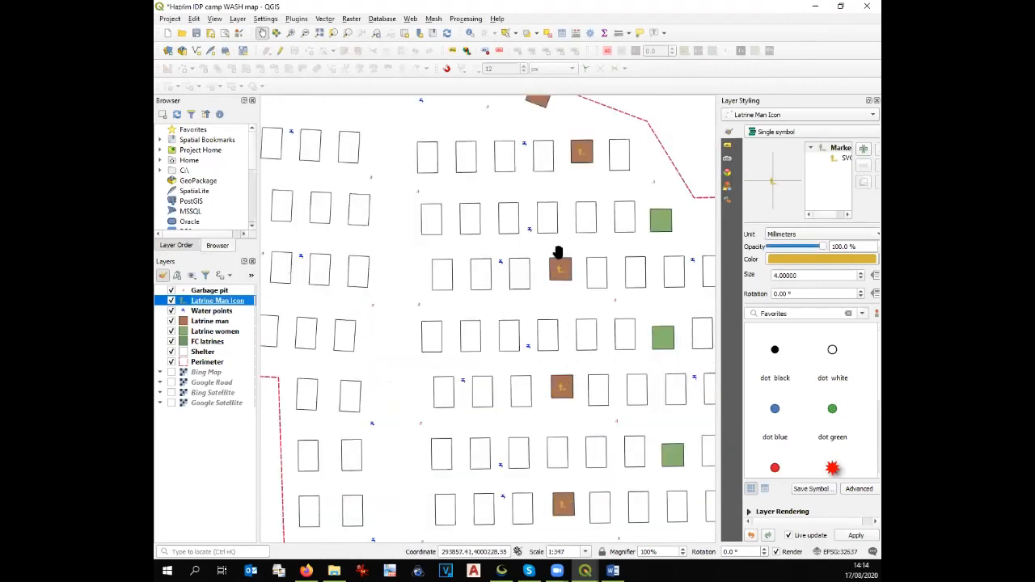
pyautogui.scroll(2, 562, 272)
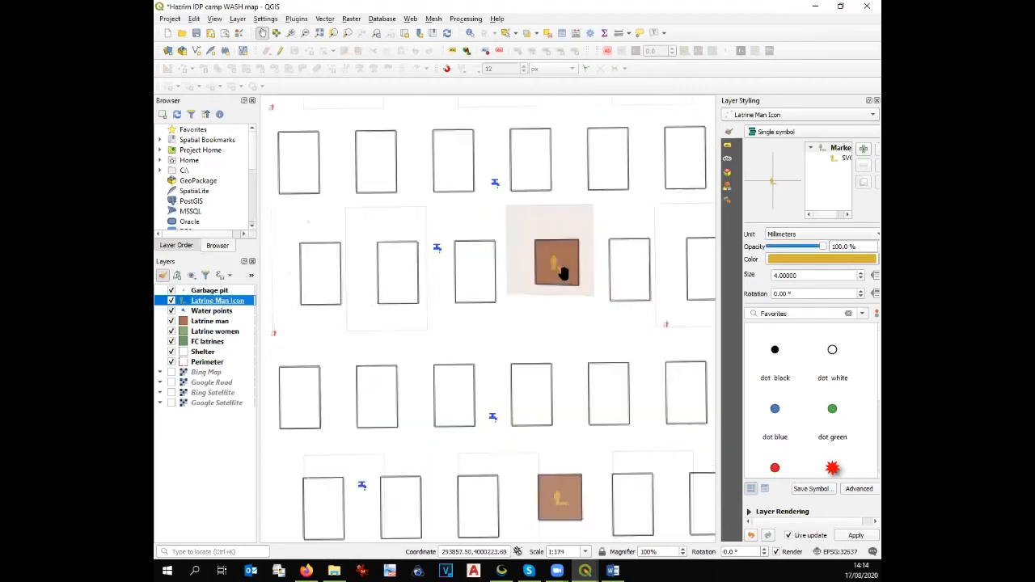
pyautogui.scroll(-4, 563, 272)
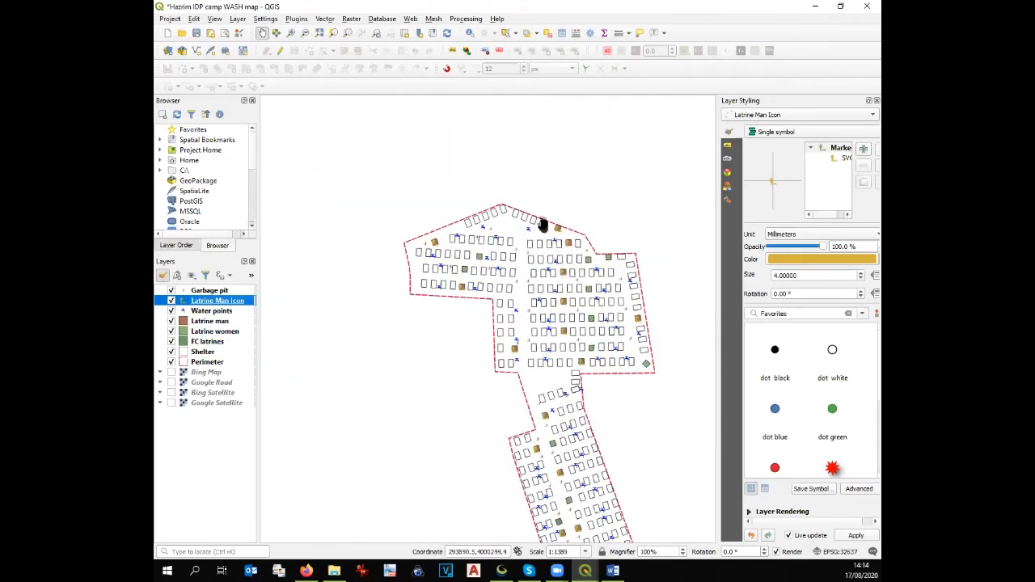
pyautogui.scroll(-1, 545, 224)
# Step: Look at the Hazrim Overview layout for reference and return to the WASH map window
pyautogui.moveTo(596, 570)
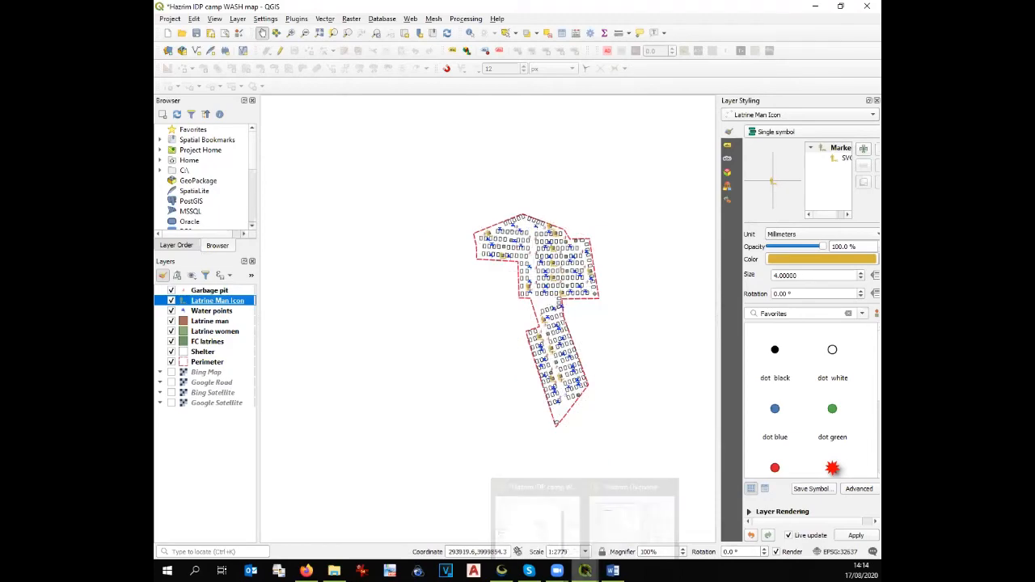
pyautogui.click(627, 534)
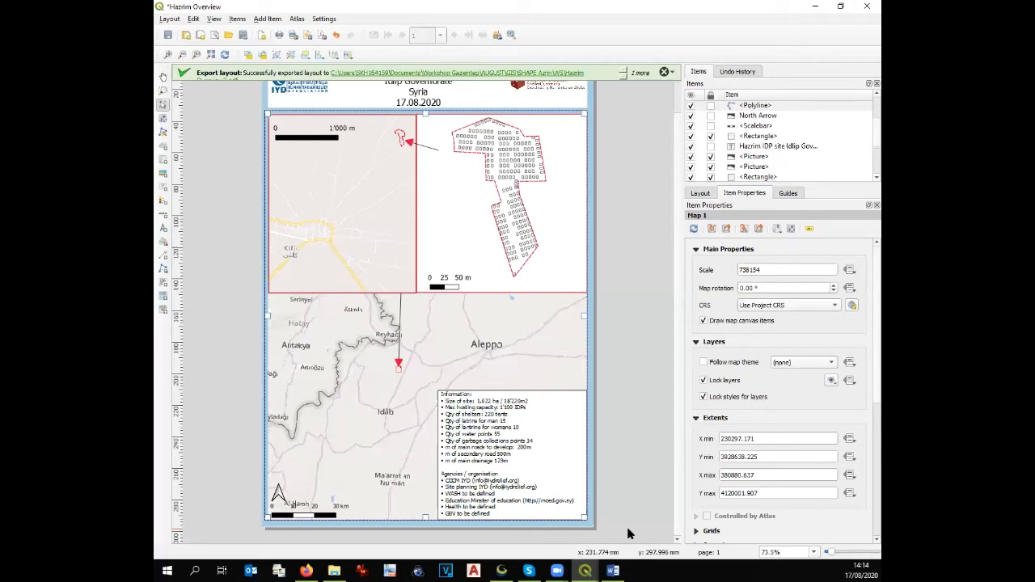
pyautogui.moveTo(590, 570)
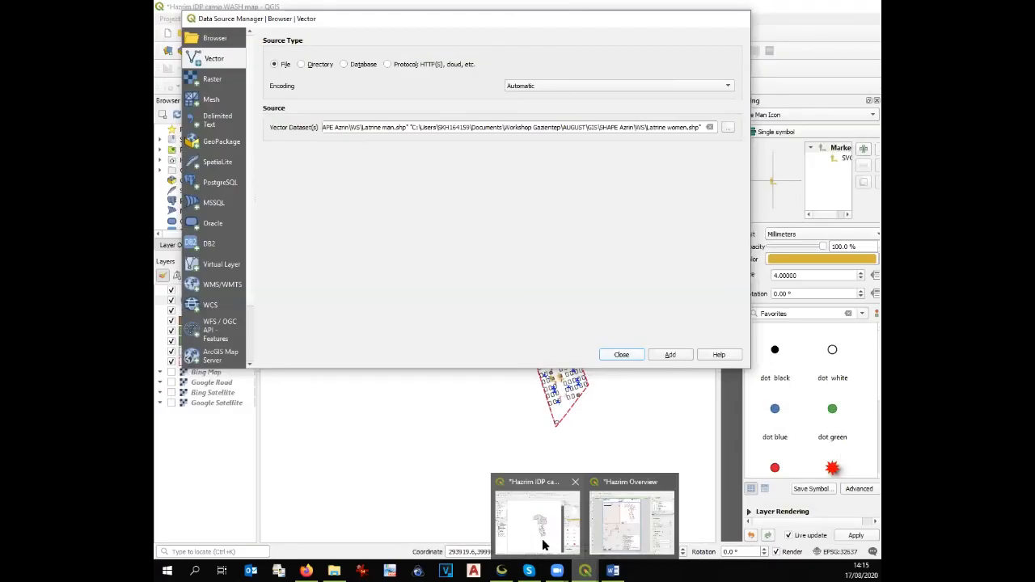
pyautogui.click(538, 505)
pyautogui.scroll(1, 526, 241)
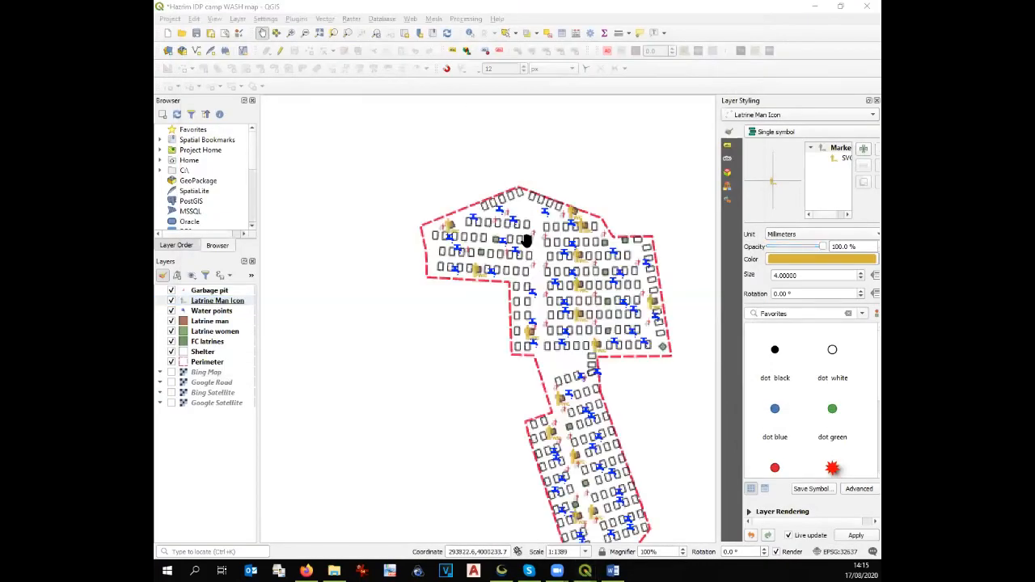
pyautogui.scroll(-1, 526, 241)
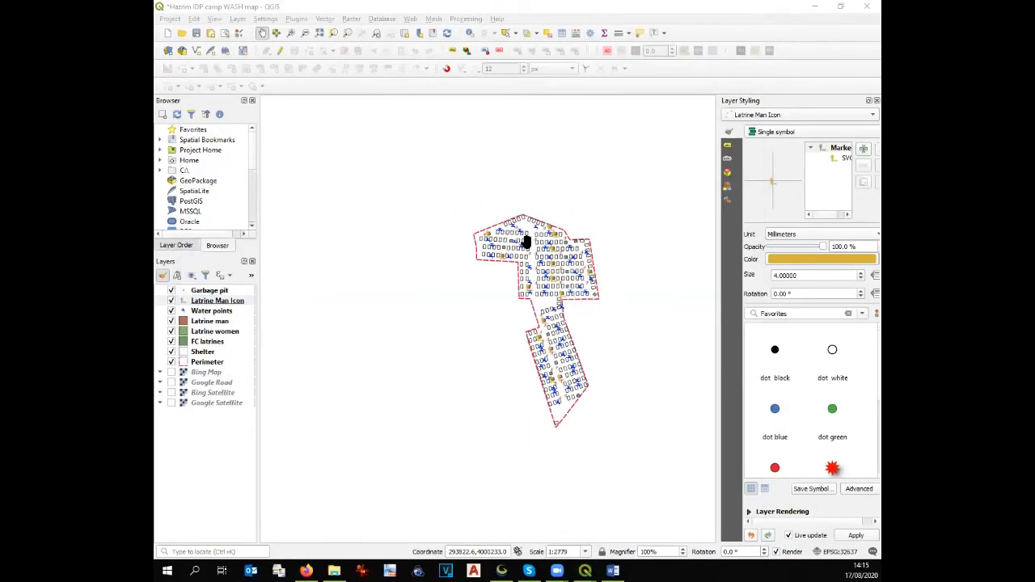
# Step: Select Template A4-Portrait.qpt as the specific layout template and open Layout A4 Portrait in a maximized window
pyautogui.click(227, 34)
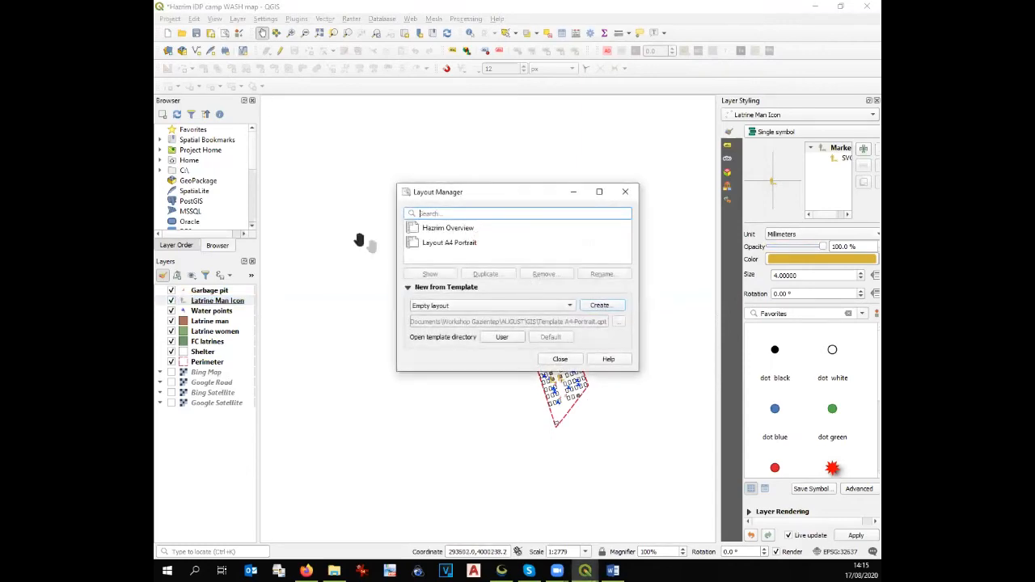
pyautogui.click(434, 247)
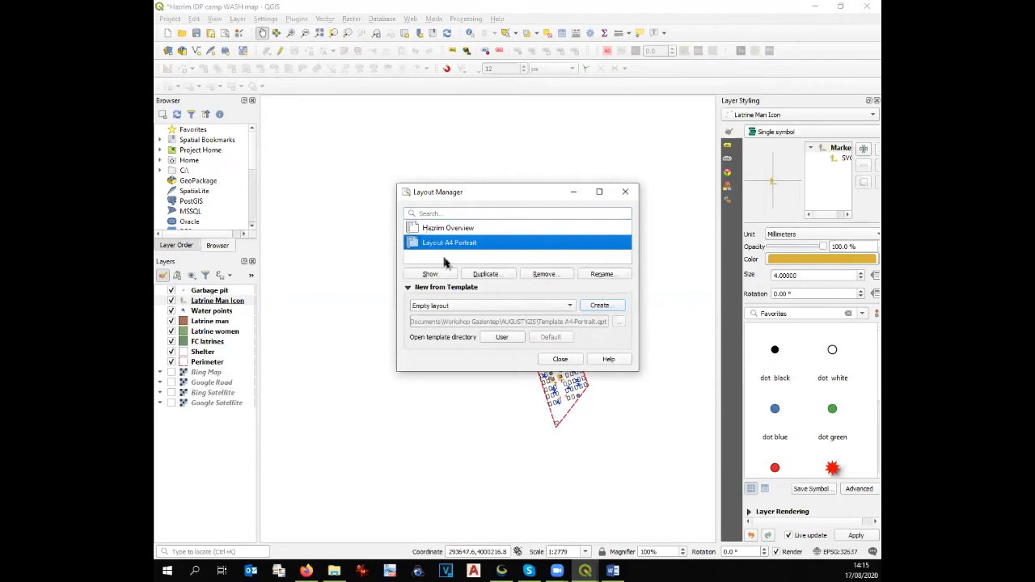
pyautogui.click(456, 305)
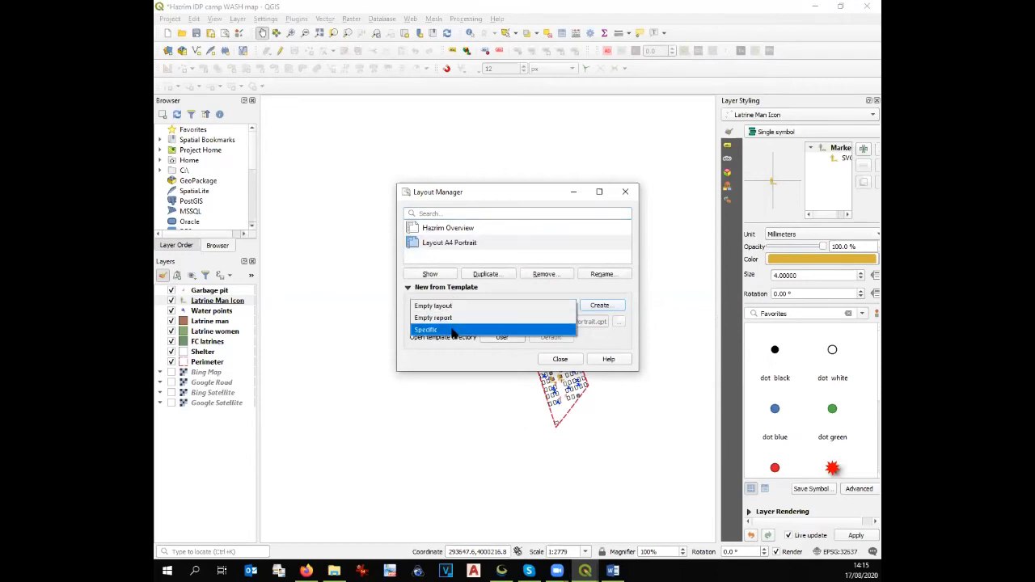
pyautogui.click(454, 330)
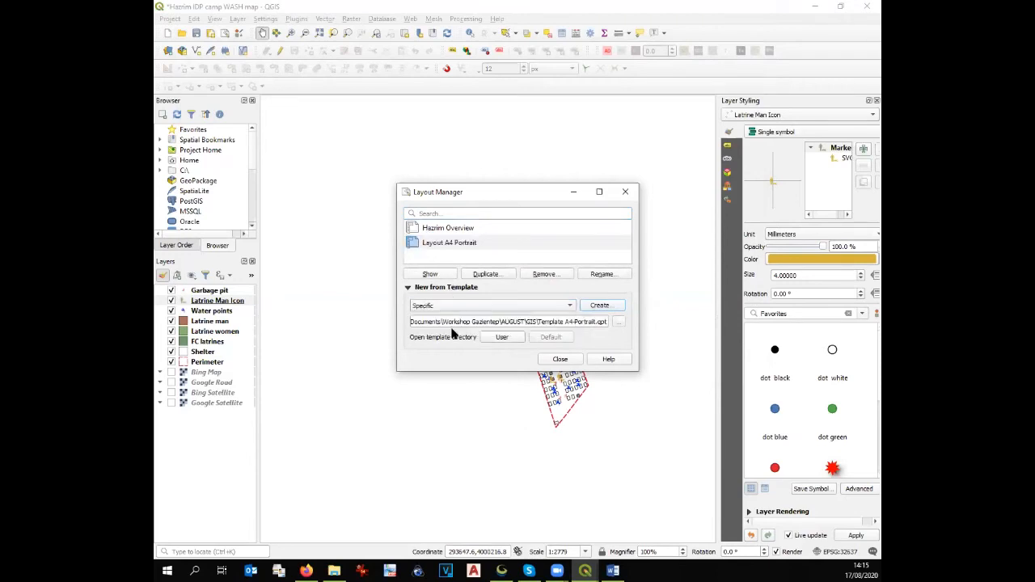
pyautogui.click(619, 322)
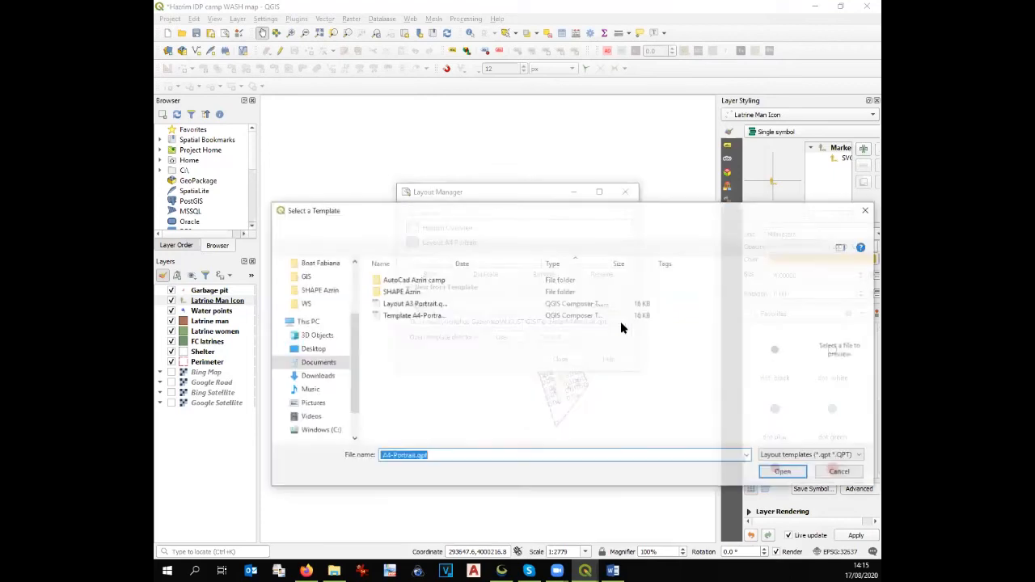
pyautogui.click(395, 317)
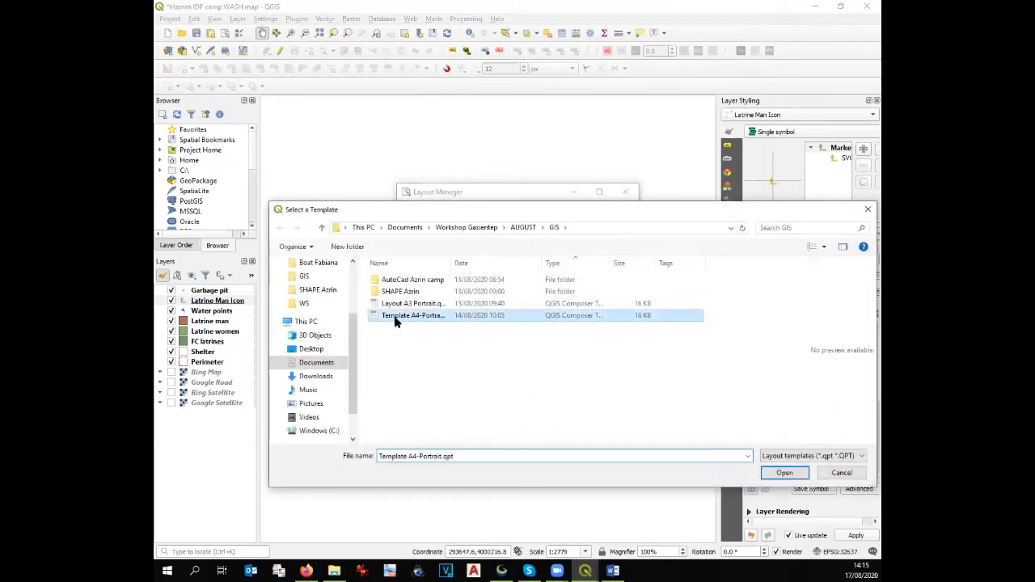
pyautogui.click(783, 474)
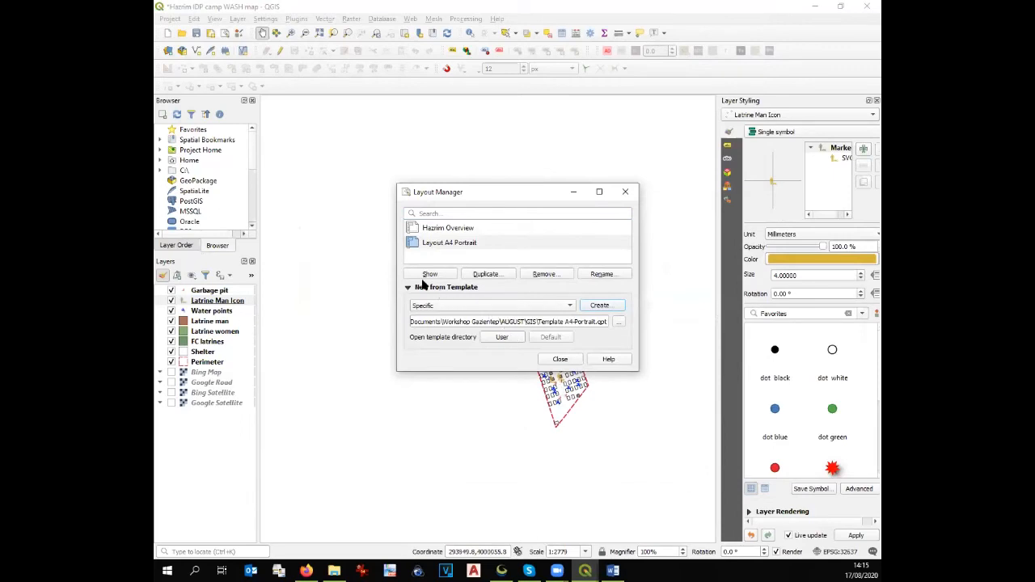
pyautogui.click(425, 275)
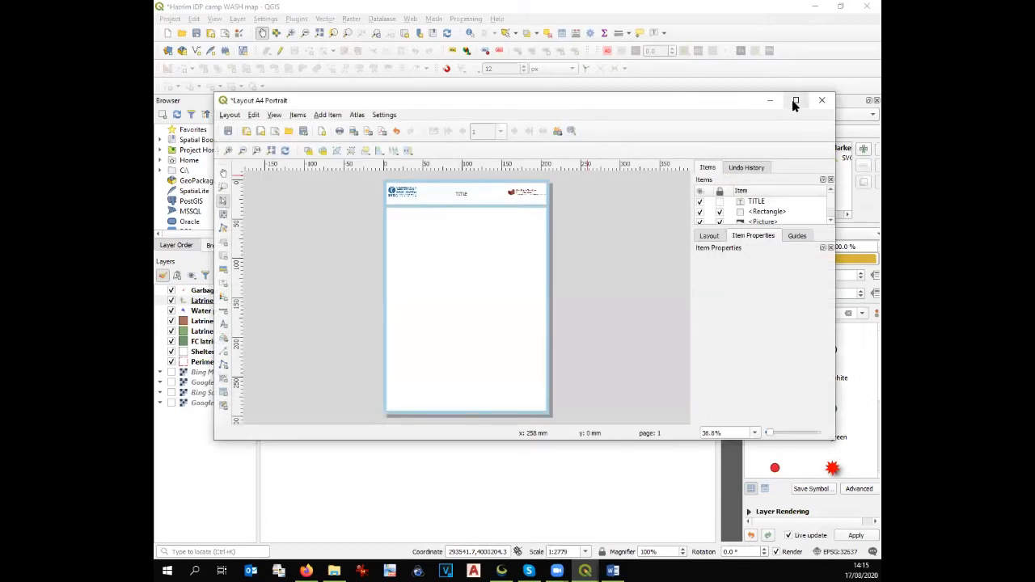
pyautogui.click(792, 99)
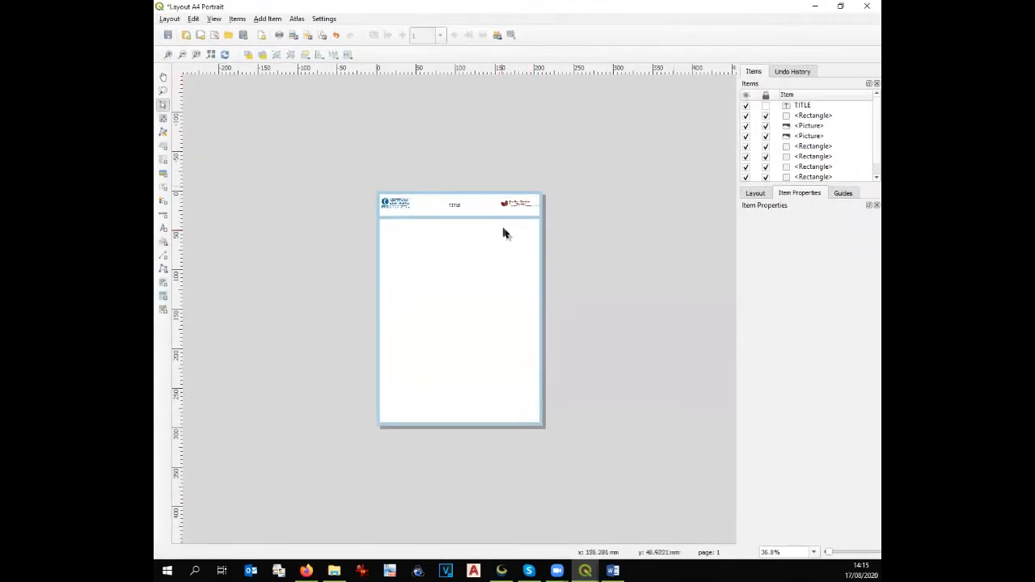
# Step: Replace the layout's TITLE text with five lines: "Hazrim IDP camp", "WASH facilities", "Idlib Governorate", "Syria", "17.08.2020"
pyautogui.click(455, 204)
pyautogui.moveTo(793, 253); pyautogui.dragTo(747, 253)
pyautogui.write('Ha')
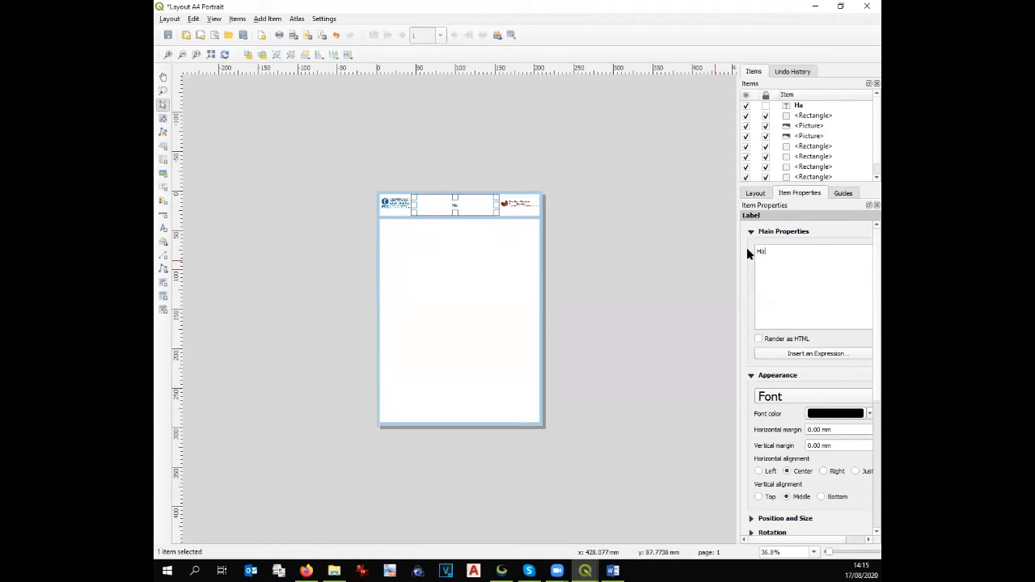
pyautogui.write('zrim IDP camp')
pyautogui.press('Return')
pyautogui.write('WASH facili')
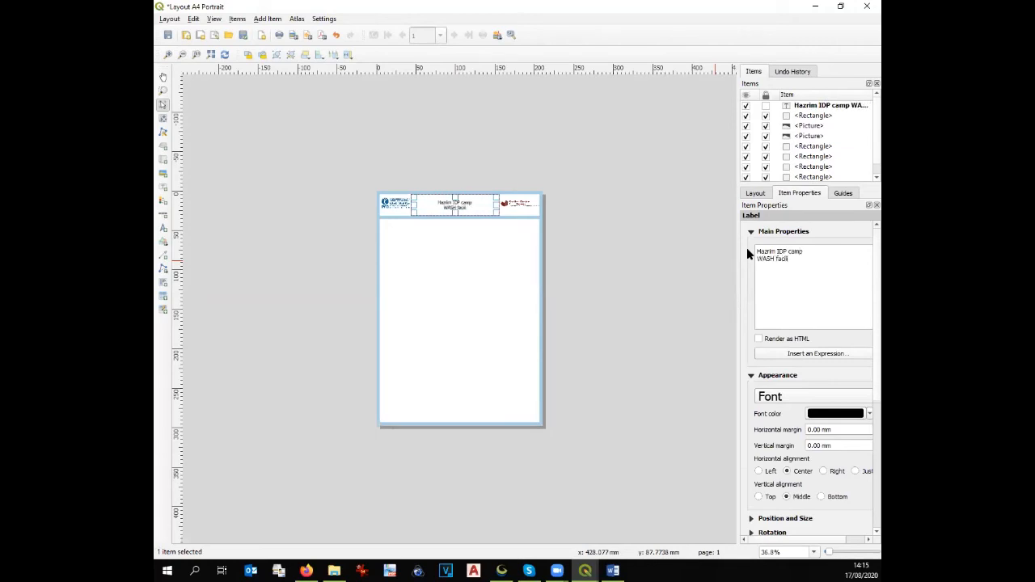
pyautogui.write('ties ')
pyautogui.write('Idlib Governorat')
pyautogui.write('e')
pyautogui.press('Return')
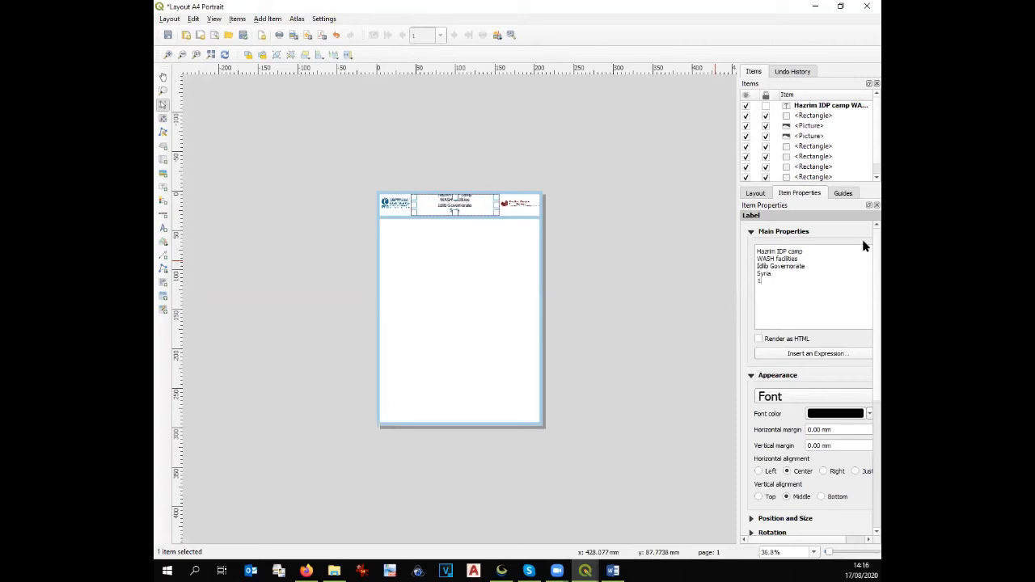
pyautogui.write('08.2020')
# Step: Reduce the title label's font size so that all five lines fit inside the header box
pyautogui.click(443, 238)
pyautogui.click(448, 202)
pyautogui.scroll(2, 448, 201)
pyautogui.scroll(-1, 472, 262)
pyautogui.scroll(-1, 443, 113)
pyautogui.scroll(1, 456, 195)
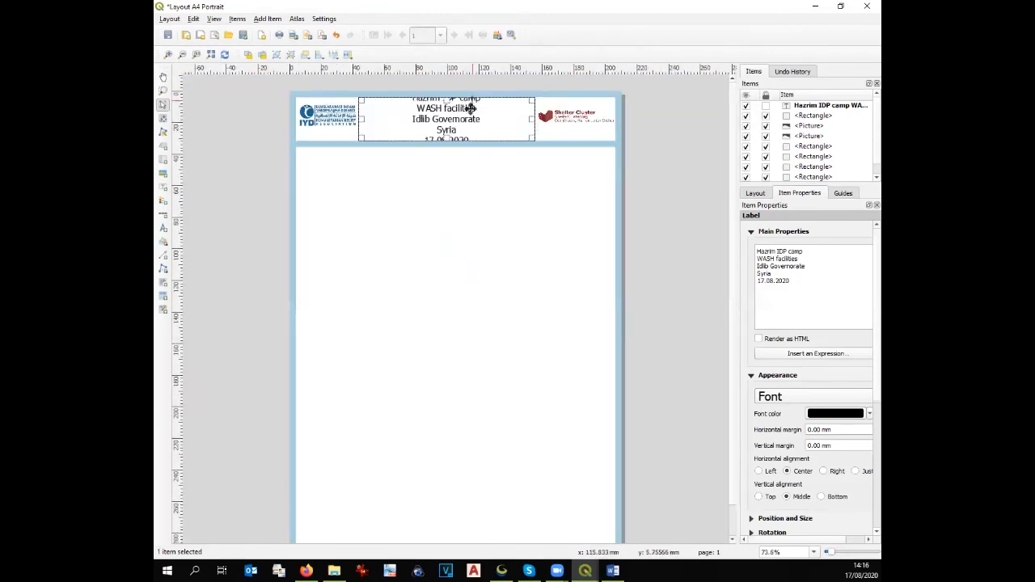
pyautogui.moveTo(822, 279); pyautogui.dragTo(737, 238)
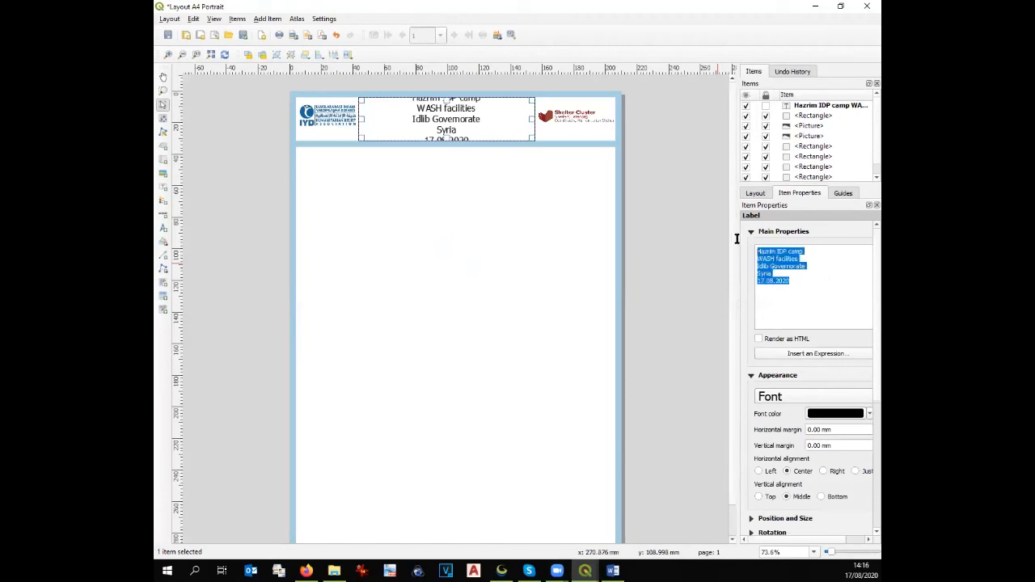
pyautogui.click(825, 394)
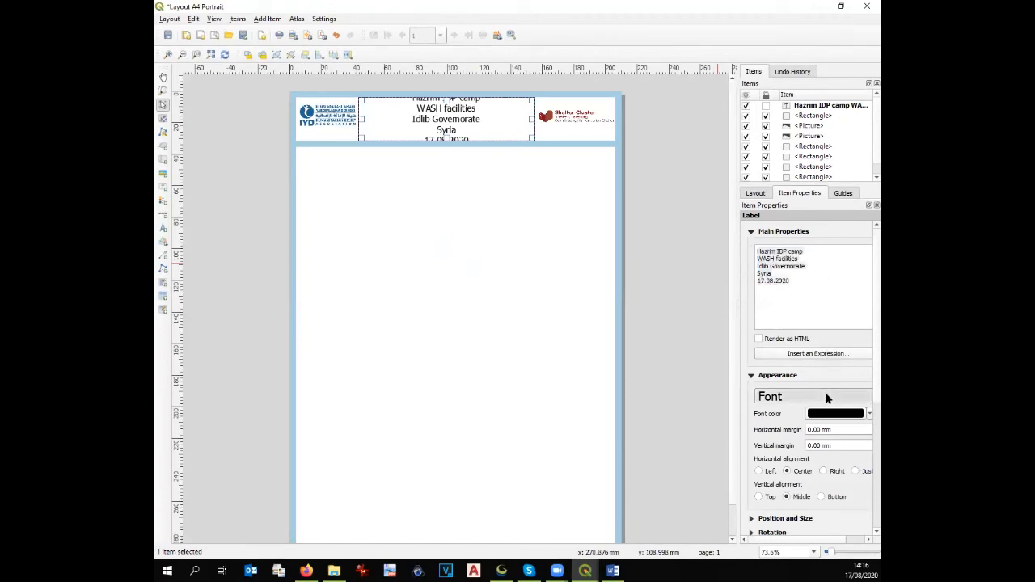
pyautogui.click(624, 259)
pyautogui.click(587, 368)
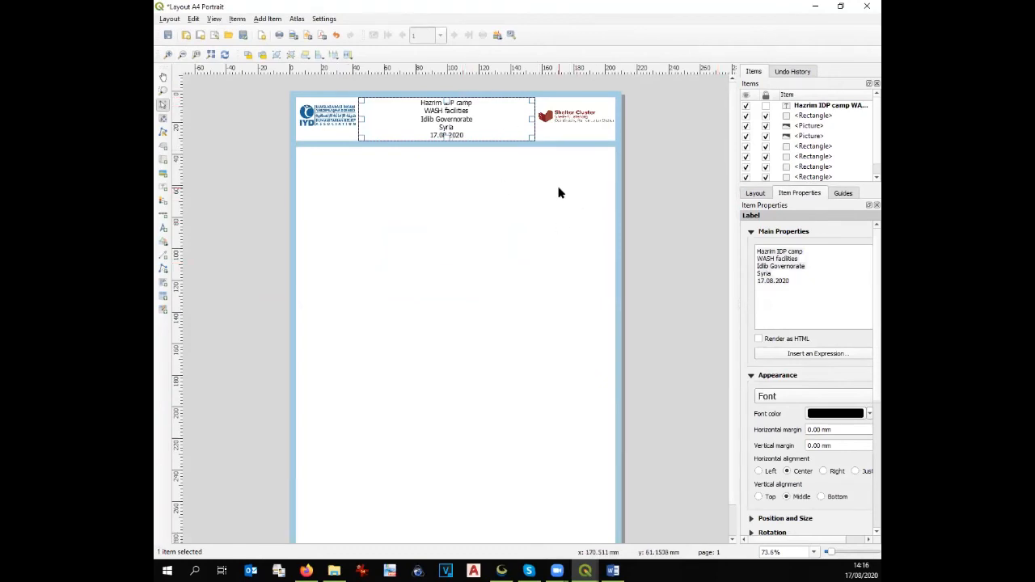
# Step: Add a map that fills the empty frame below the header of the A4 page
pyautogui.hotkey('ctrl', '-')
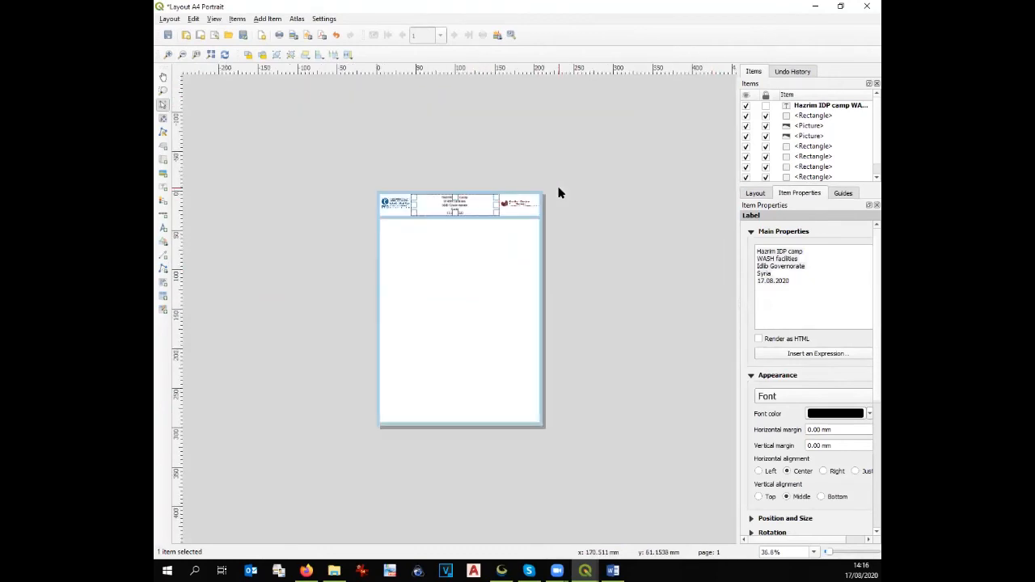
pyautogui.click(162, 160)
pyautogui.moveTo(378, 218); pyautogui.dragTo(539, 422)
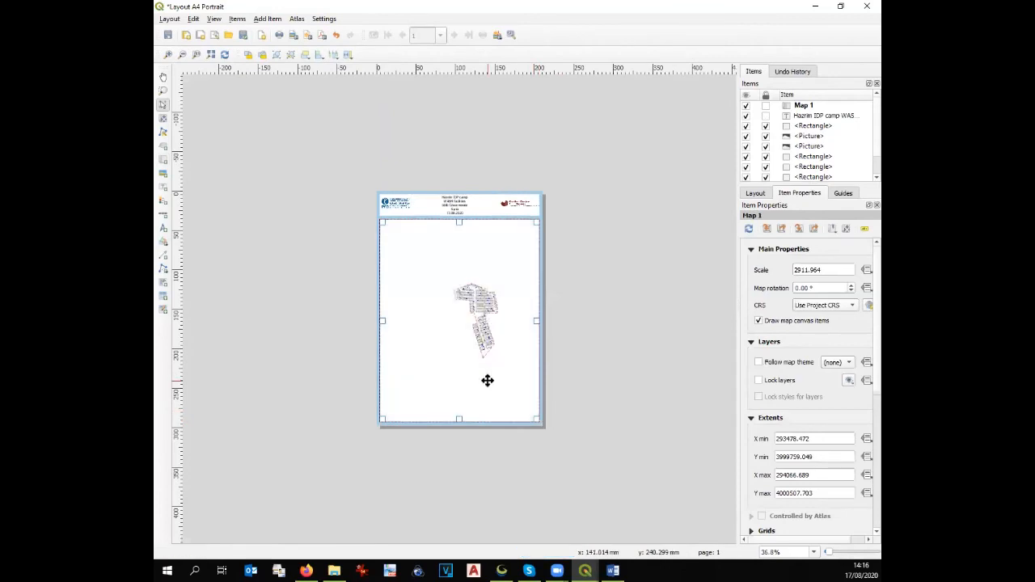
# Step: Centre the camp inside the map frame, enlarge it to fill the page, and set the map scale to 1300
pyautogui.scroll(1, 490, 304)
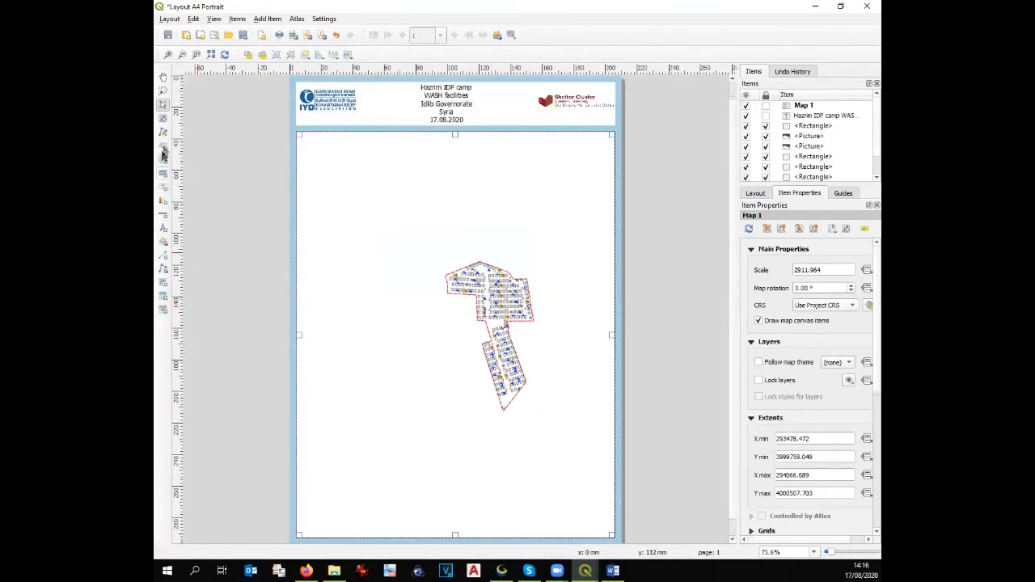
pyautogui.click(163, 119)
pyautogui.scroll(2, 453, 331)
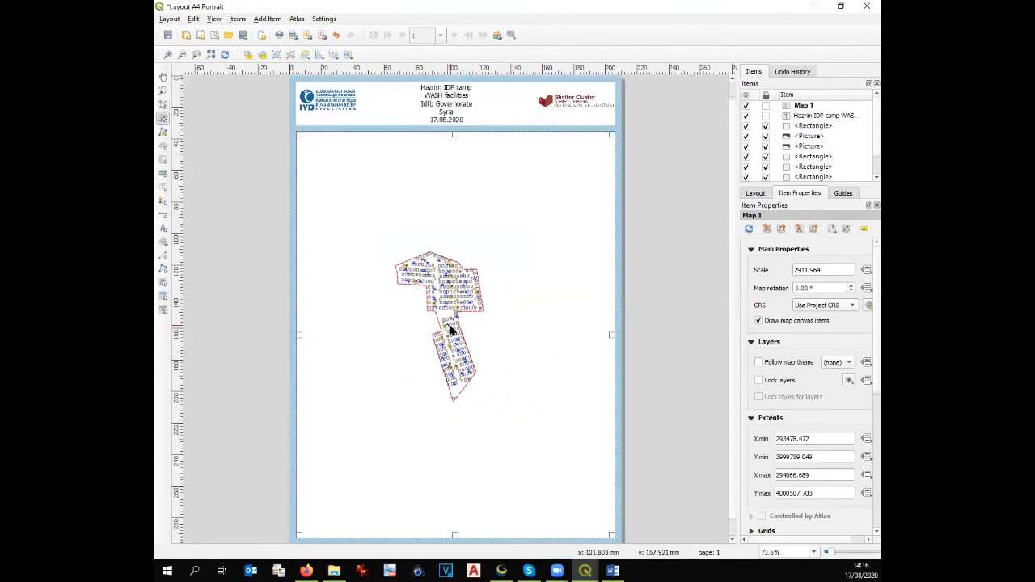
pyautogui.scroll(2, 436, 298)
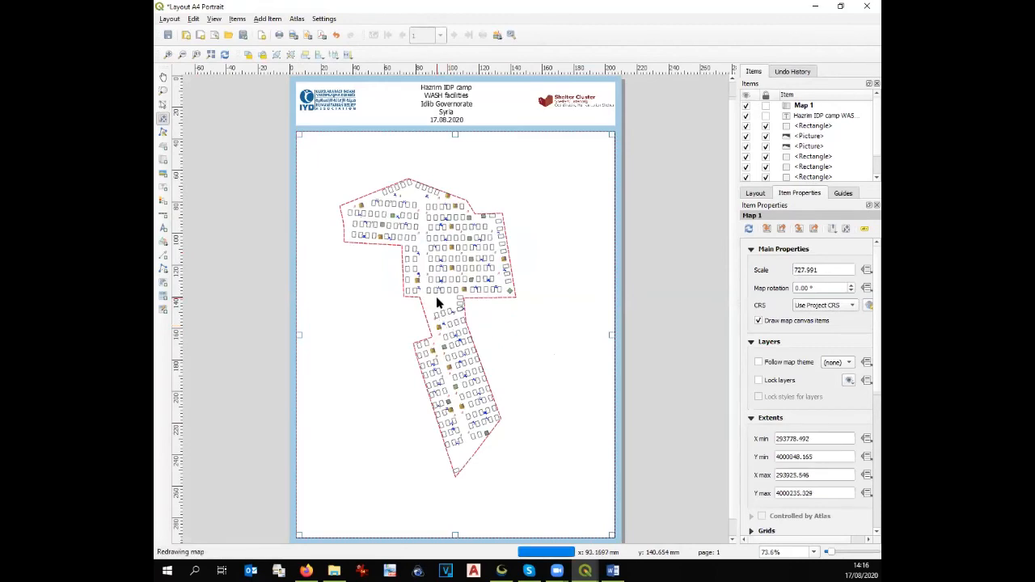
pyautogui.scroll(-2, 435, 301)
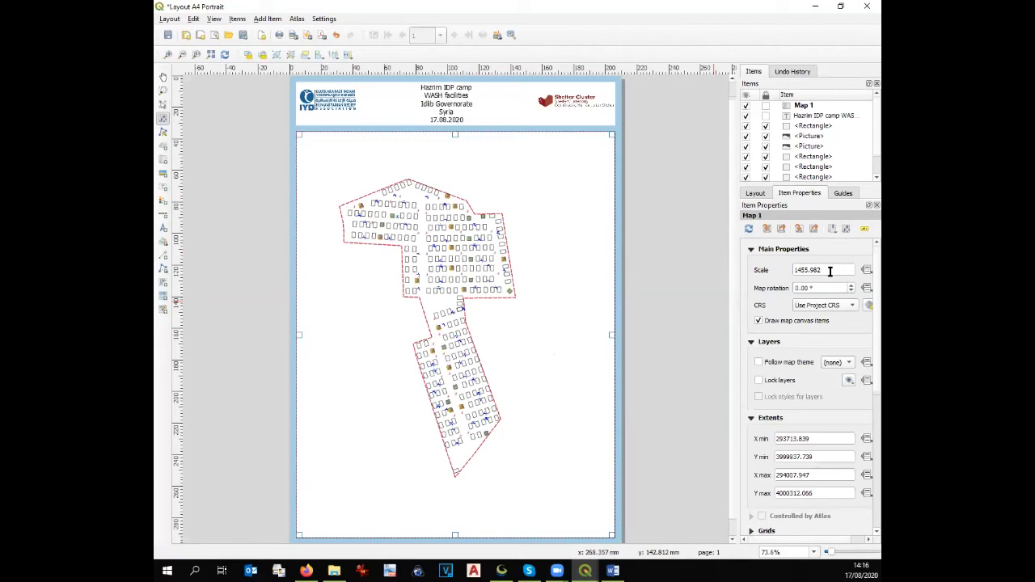
pyautogui.moveTo(830, 272); pyautogui.dragTo(790, 269)
pyautogui.press('Return')
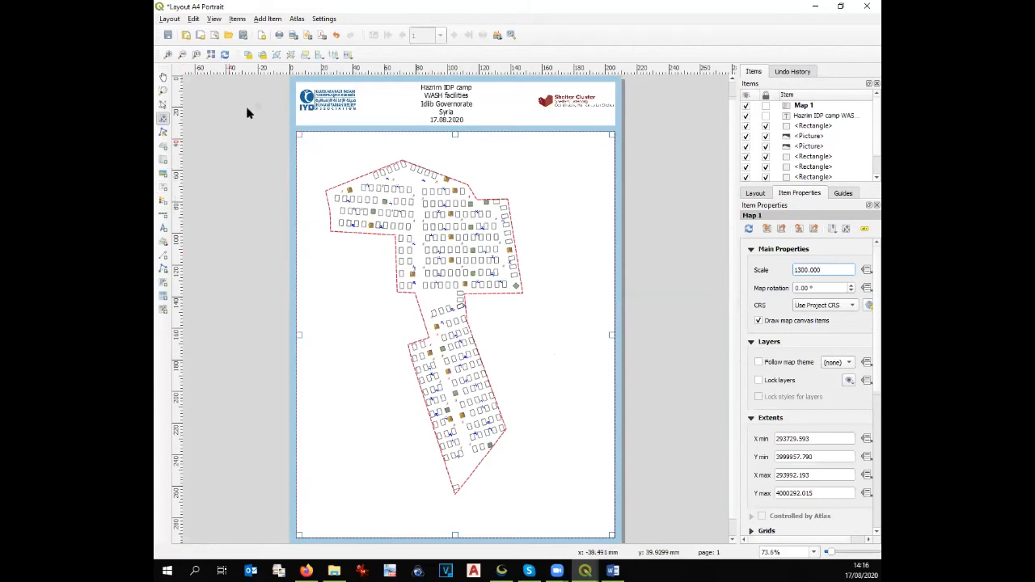
# Step: View the layout at 100% and magnify the map content to examine the size of the garbage pit and latrine symbols
pyautogui.click(196, 54)
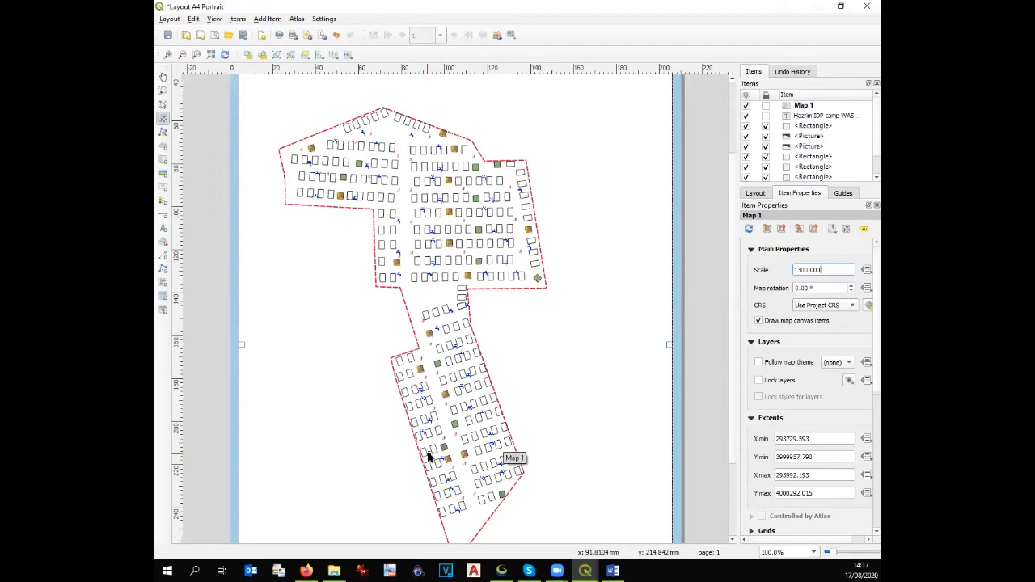
pyautogui.scroll(2, 446, 408)
pyautogui.scroll(2, 447, 409)
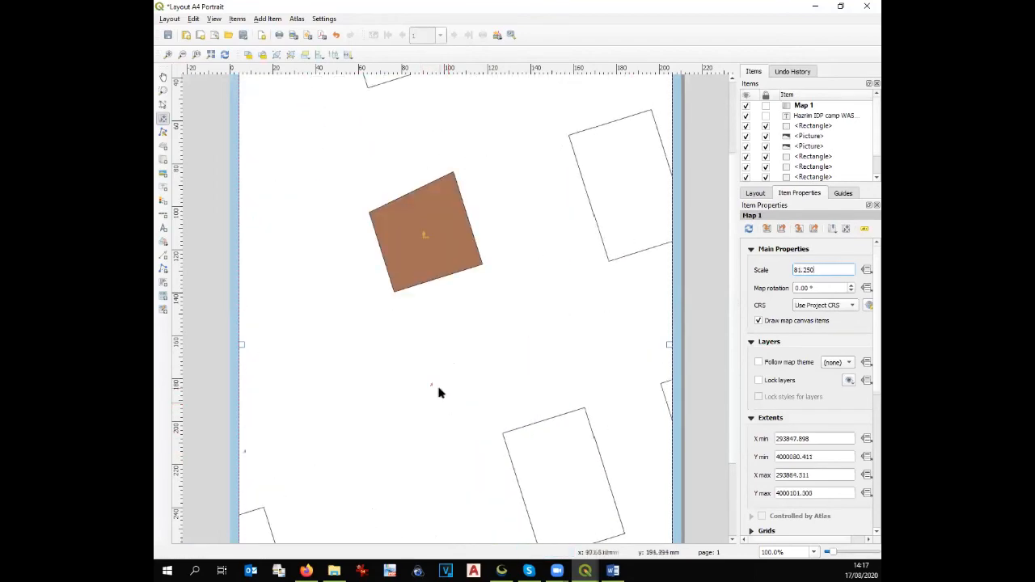
pyautogui.scroll(-2, 439, 388)
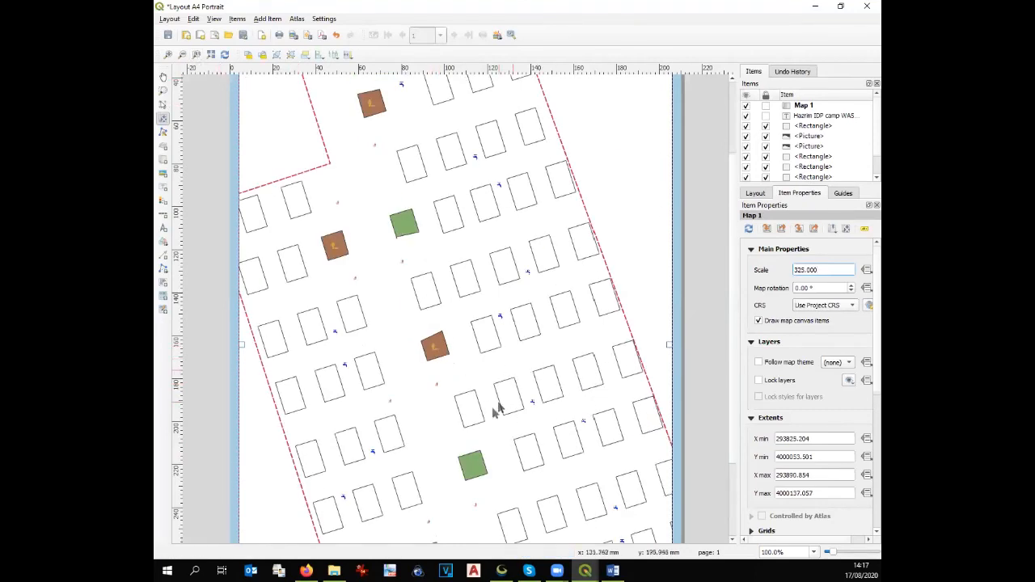
# Step: Switch to the main WASH map window, close the Layout Manager, and set the Garbage pit layer's marker size to 3 millimeters
pyautogui.moveTo(585, 571)
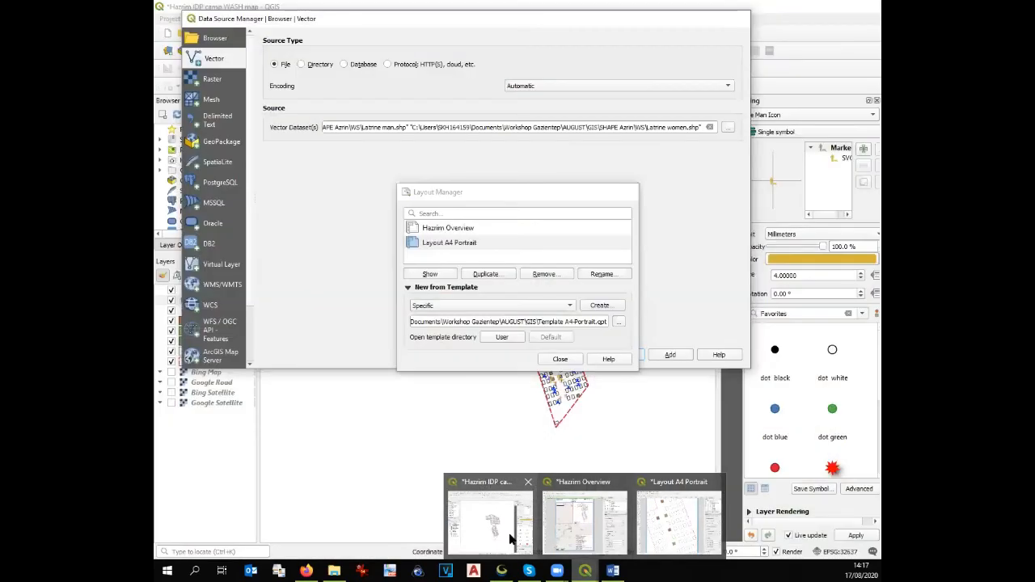
pyautogui.click(509, 534)
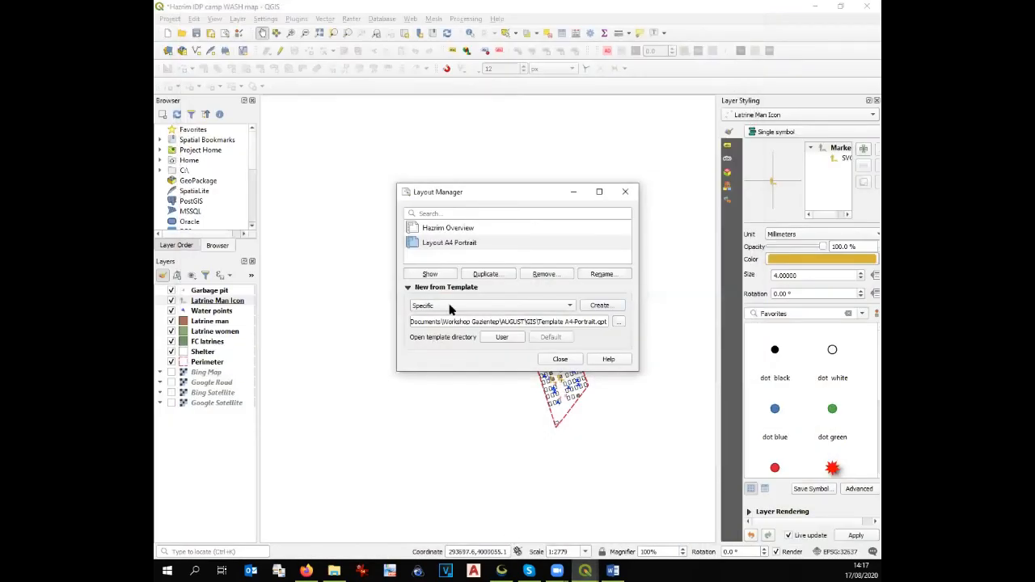
pyautogui.click(560, 360)
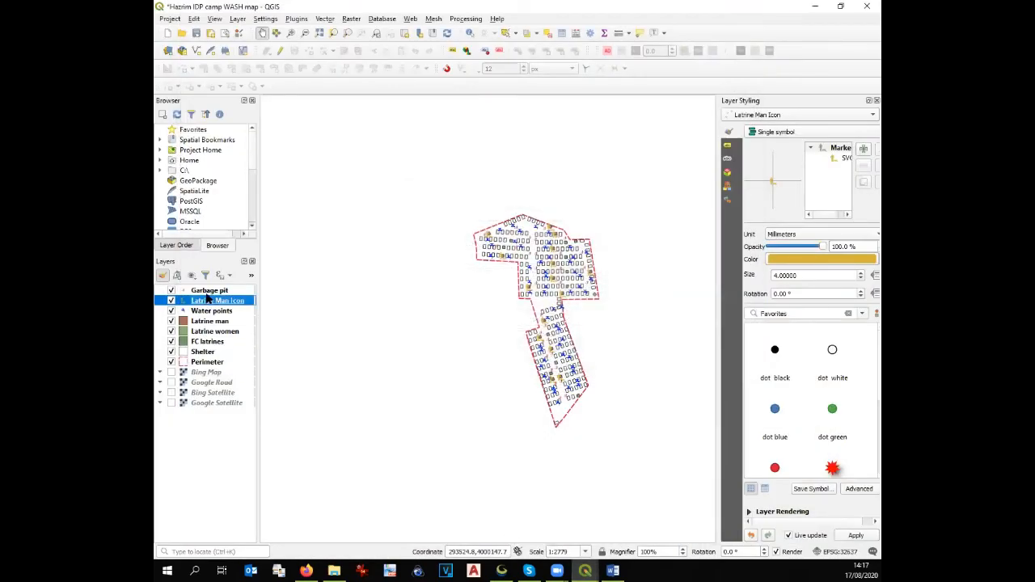
pyautogui.click(207, 292)
pyautogui.doubleClick(208, 296)
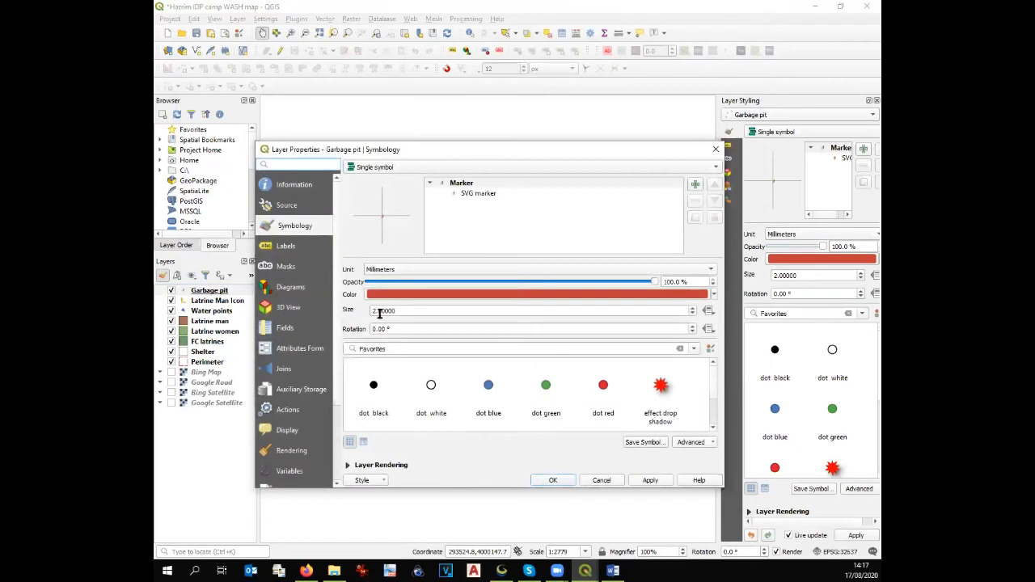
pyautogui.moveTo(413, 309); pyautogui.dragTo(300, 308)
pyautogui.write('3')
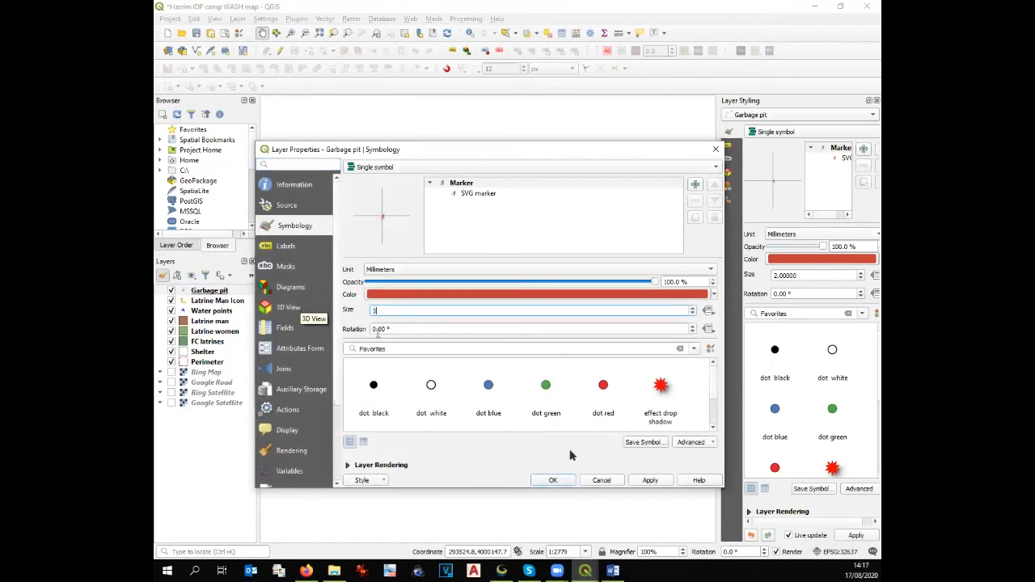
pyautogui.click(652, 484)
pyautogui.click(563, 485)
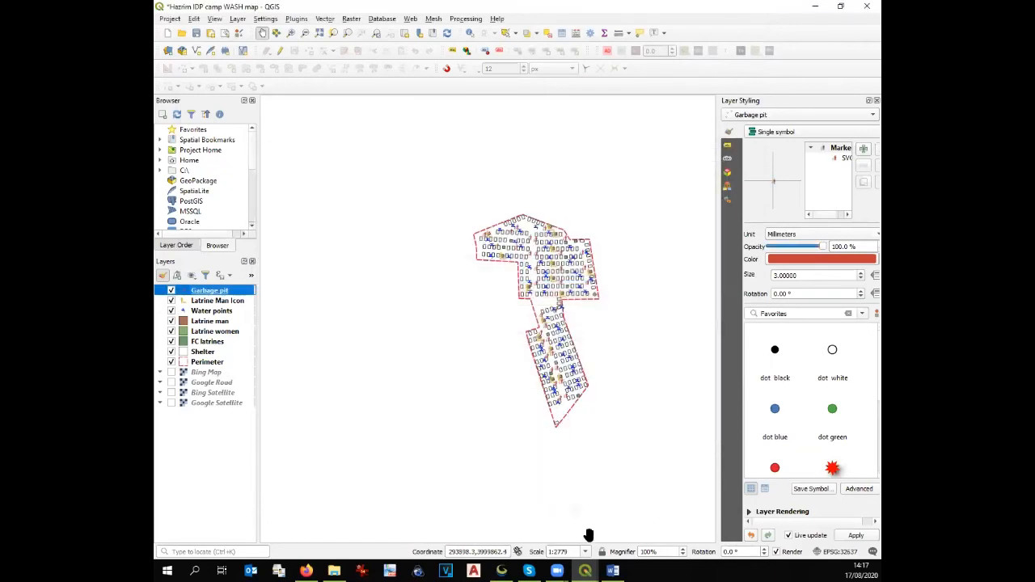
# Step: Return to the Layout A4 Portrait window and refresh Map 1 to check the resized garbage pit symbols
pyautogui.moveTo(585, 570)
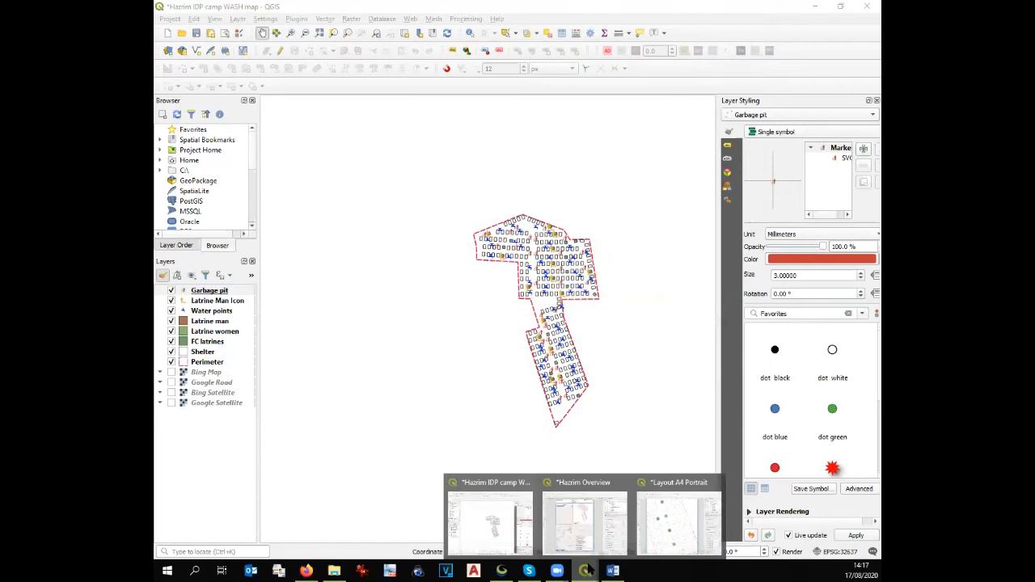
pyautogui.click(657, 529)
pyautogui.click(749, 229)
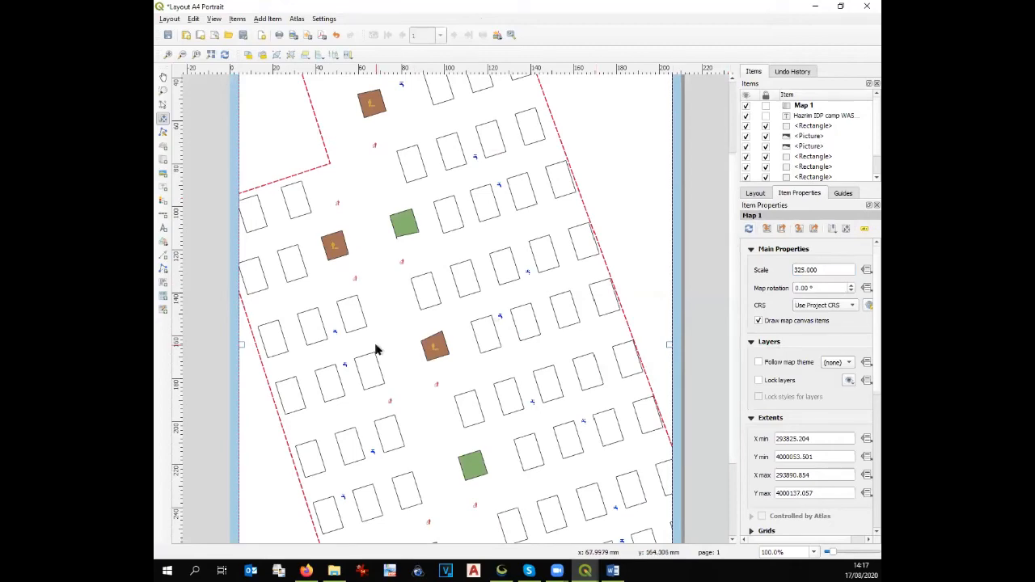
pyautogui.scroll(-1, 430, 338)
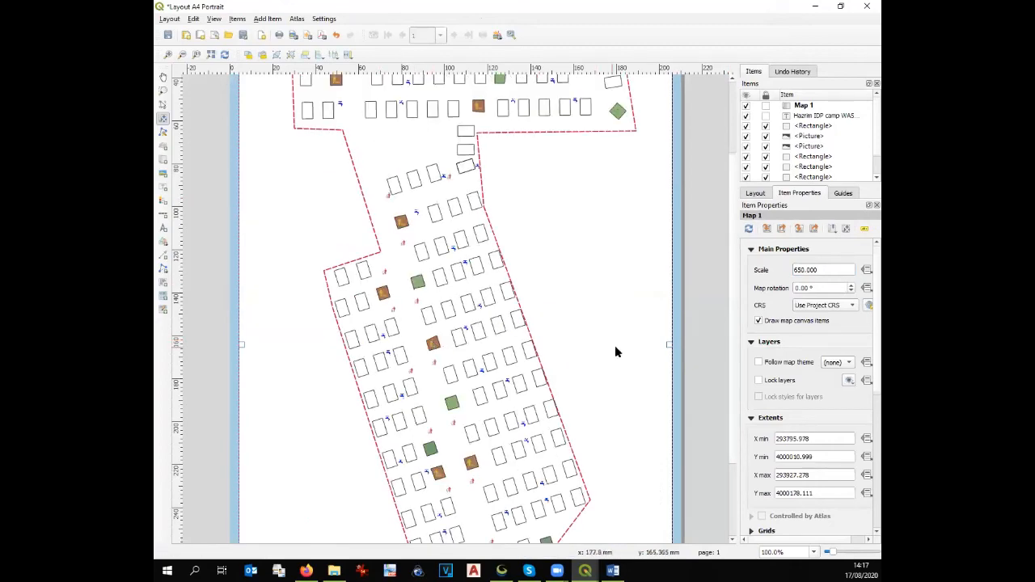
pyautogui.moveTo(733, 376); pyautogui.dragTo(734, 457)
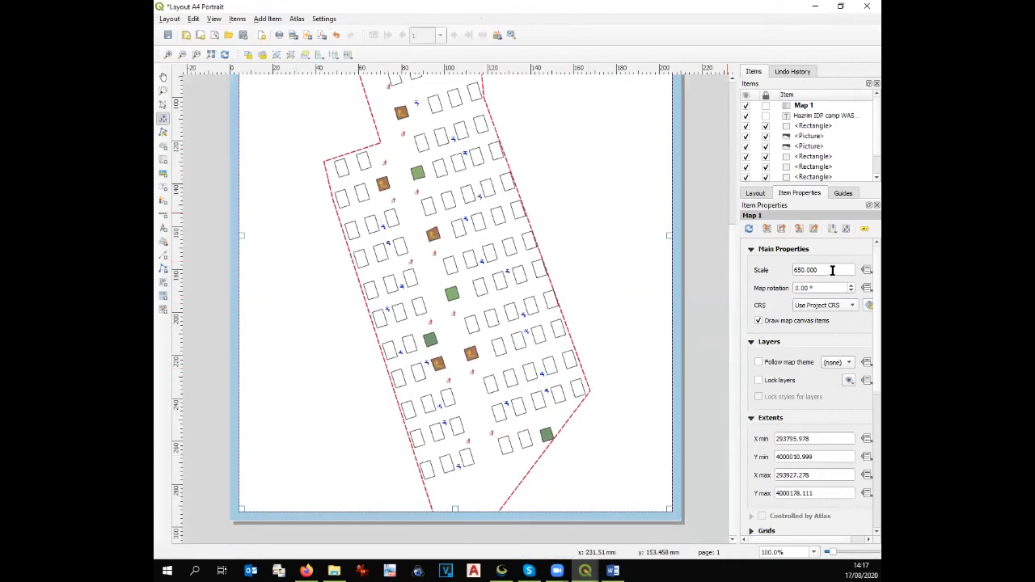
pyautogui.moveTo(832, 270); pyautogui.dragTo(792, 270)
pyautogui.write('500')
pyautogui.click(163, 105)
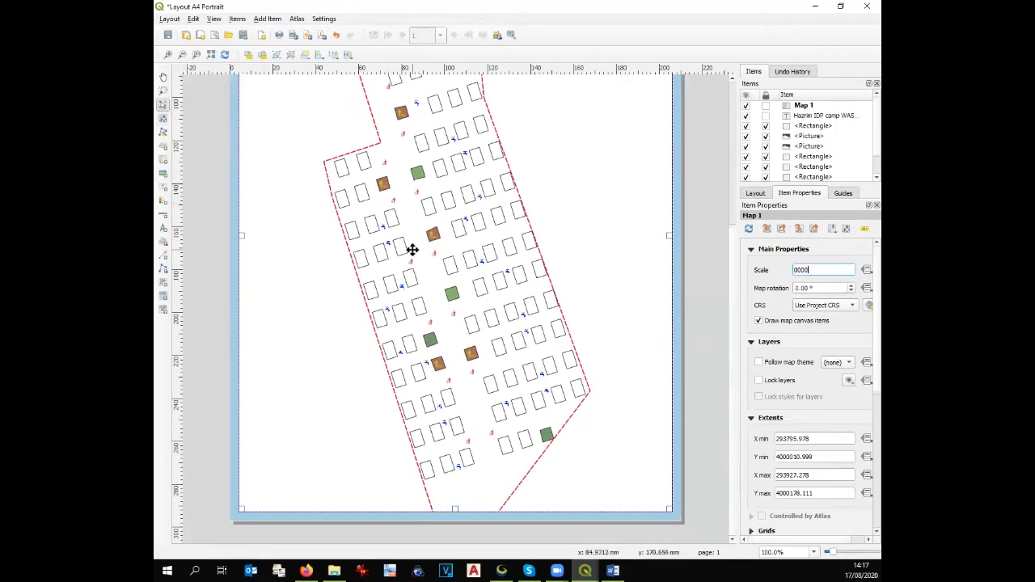
pyautogui.click(163, 118)
pyautogui.click(421, 263)
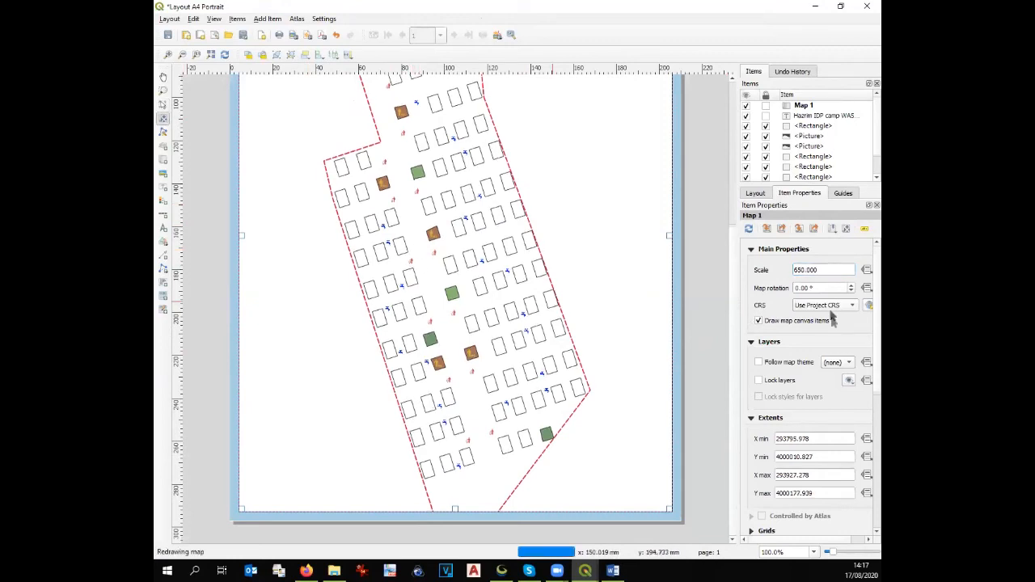
# Step: Set the map scale to 1300 and shift the camp toward the upper right of the map frame, leaving the lower left free
pyautogui.doubleClick(823, 269)
pyautogui.write('10')
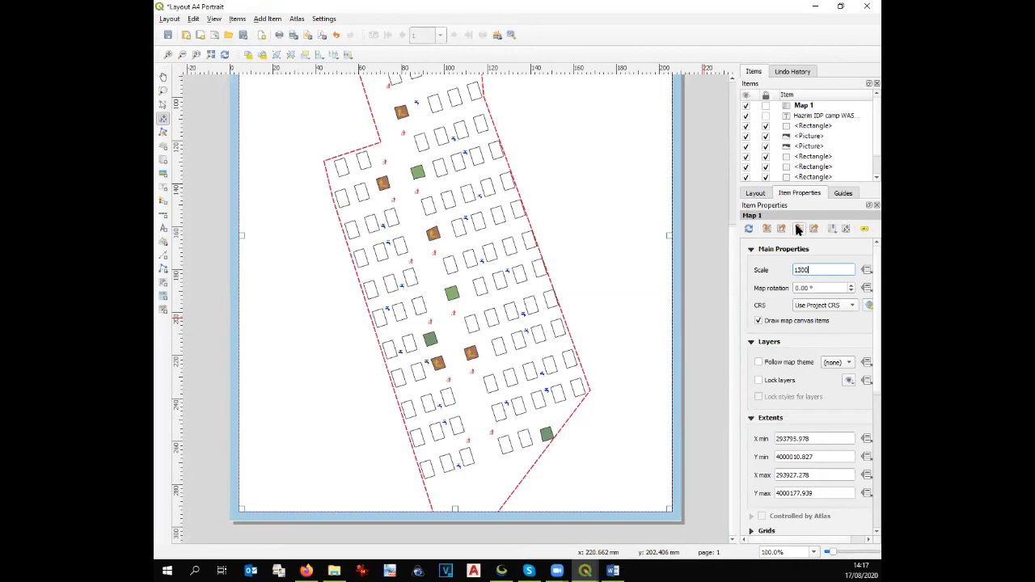
pyautogui.write('00')
pyautogui.press('Return')
pyautogui.moveTo(426, 233); pyautogui.dragTo(506, 332)
pyautogui.scroll(5, 734, 275)
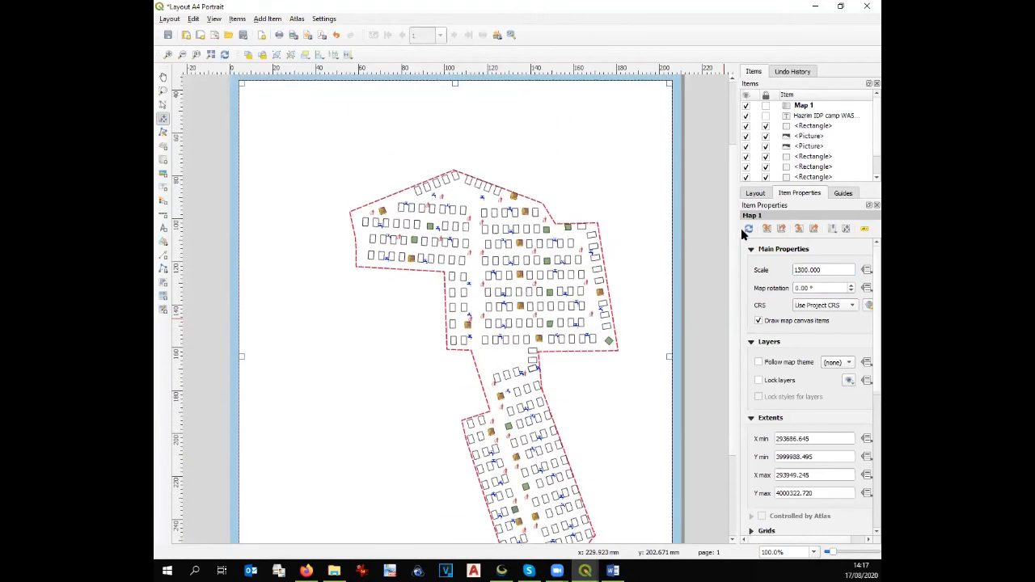
pyautogui.moveTo(540, 247); pyautogui.dragTo(547, 185)
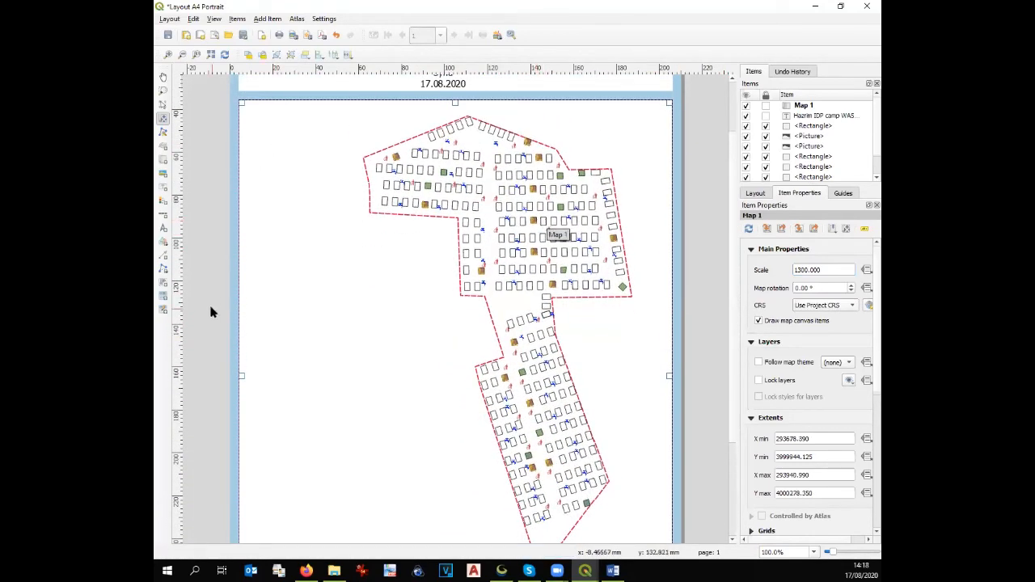
# Step: Add a scale bar for Map 1 in the page's lower left corner and set its right segments to 4
pyautogui.click(163, 215)
pyautogui.moveTo(732, 360); pyautogui.dragTo(739, 461)
pyautogui.moveTo(264, 474); pyautogui.dragTo(387, 484)
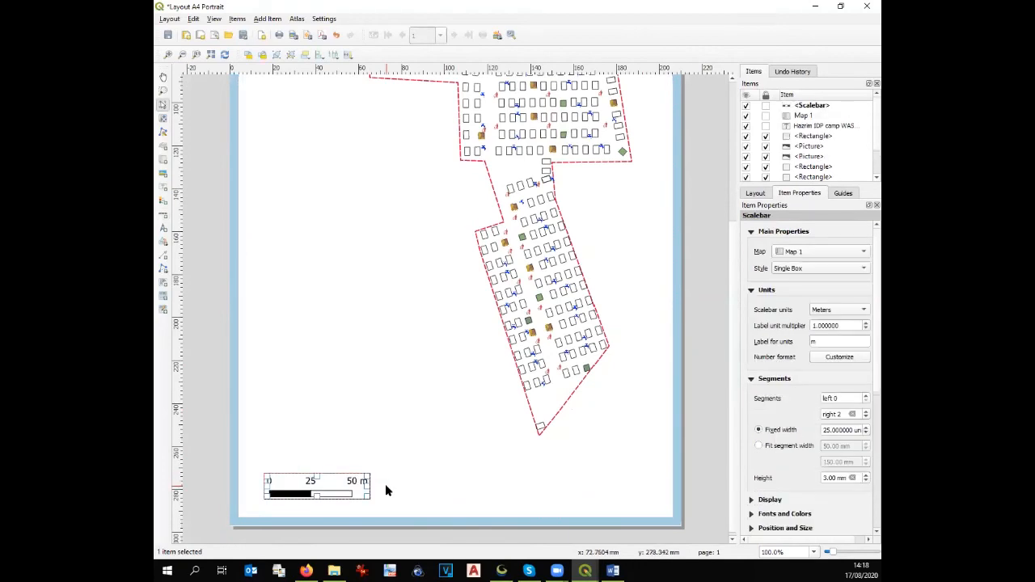
pyautogui.click(864, 411)
pyautogui.click(865, 410)
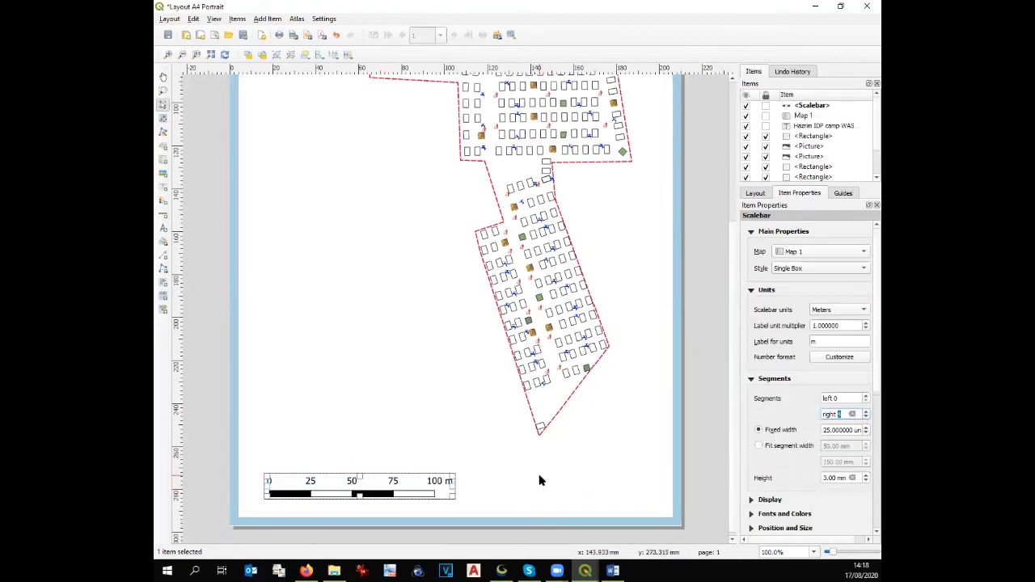
# Step: Place a small north arrow just above the left end of the scale bar
pyautogui.scroll(1, 606, 380)
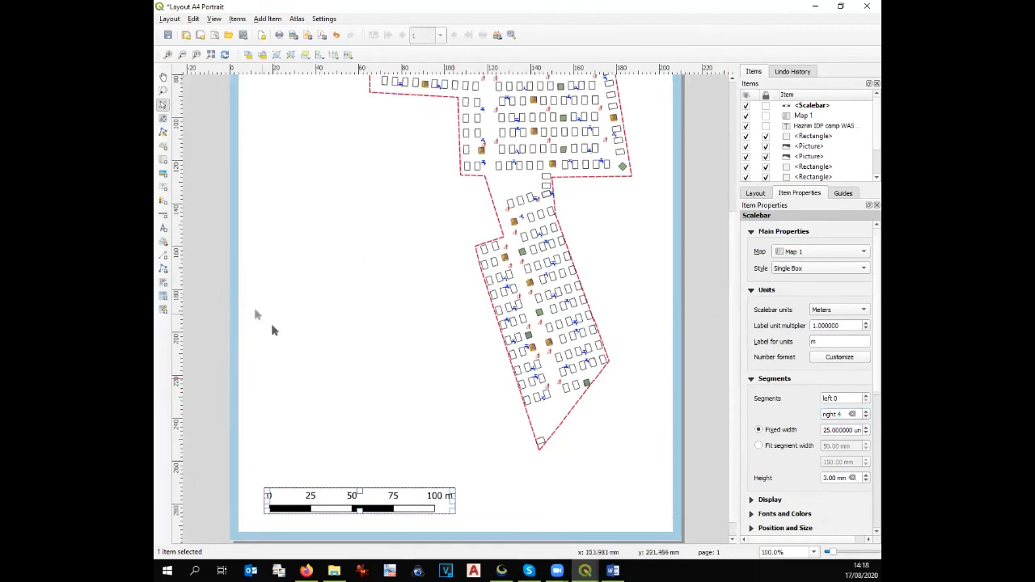
pyautogui.click(162, 230)
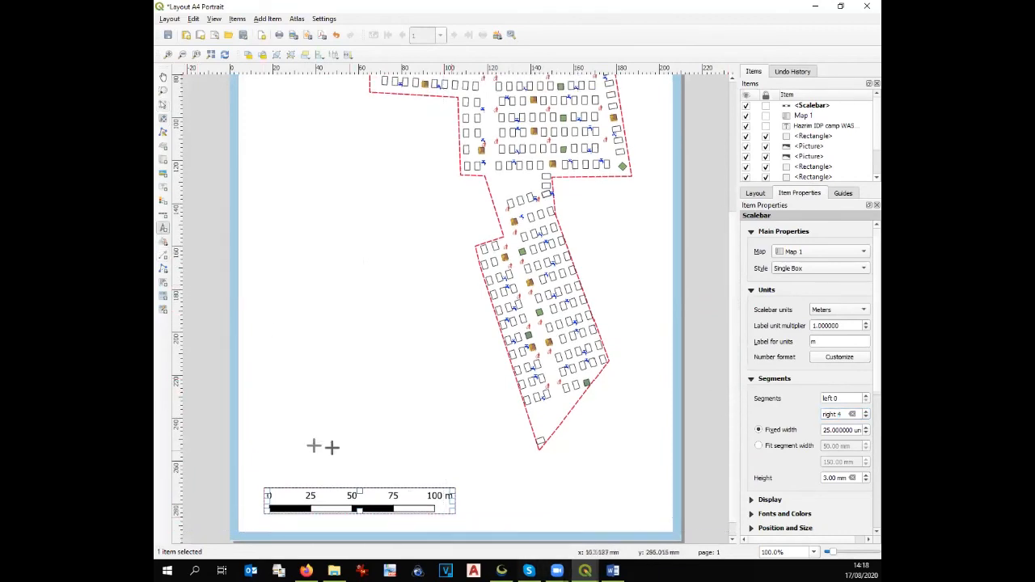
pyautogui.moveTo(273, 451); pyautogui.dragTo(305, 475)
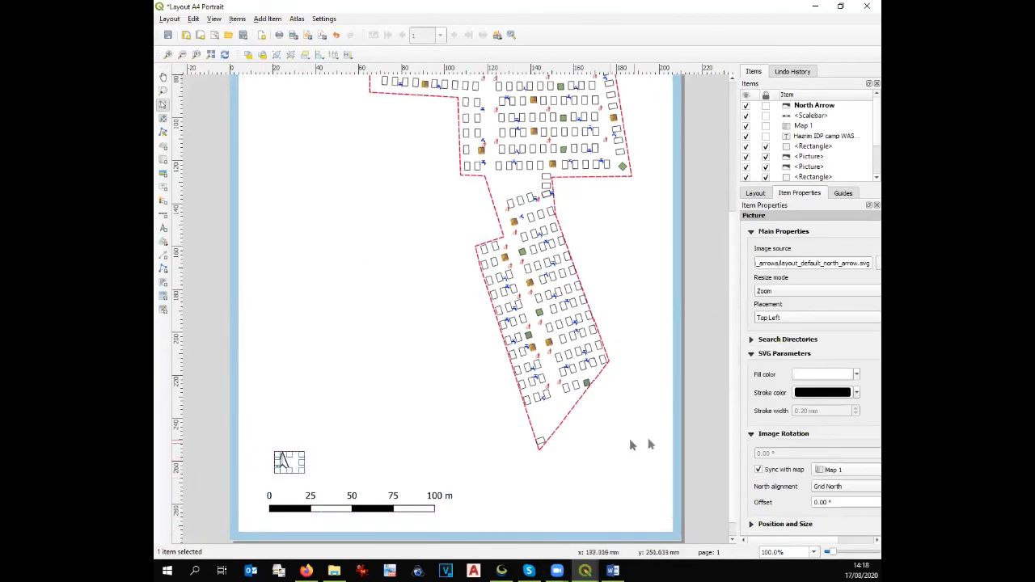
# Step: Add a legend for Map 1 in the free area to the left of the camp's lower part
pyautogui.scroll(5, 733, 437)
pyautogui.scroll(6, 744, 368)
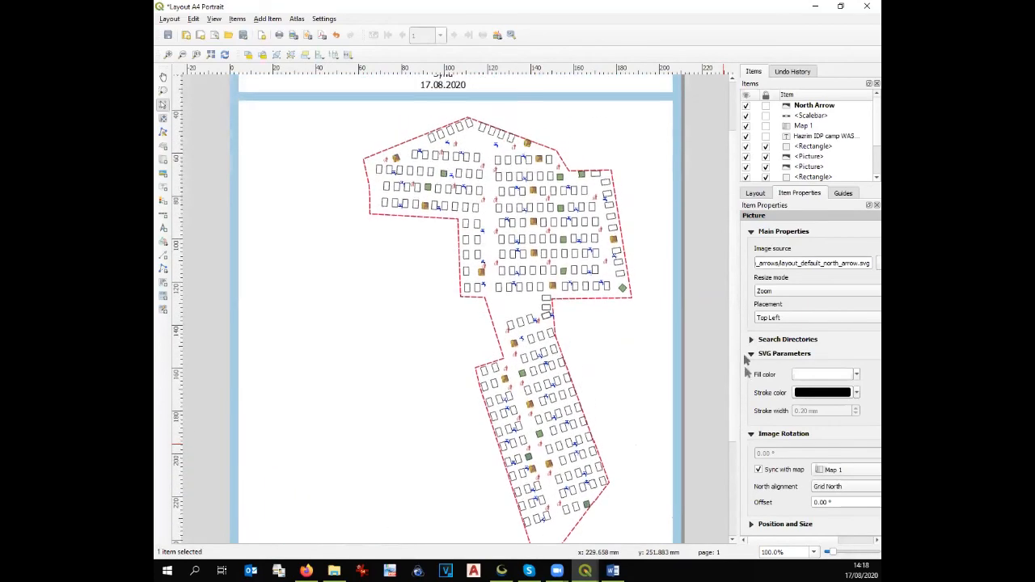
pyautogui.scroll(-4, 739, 342)
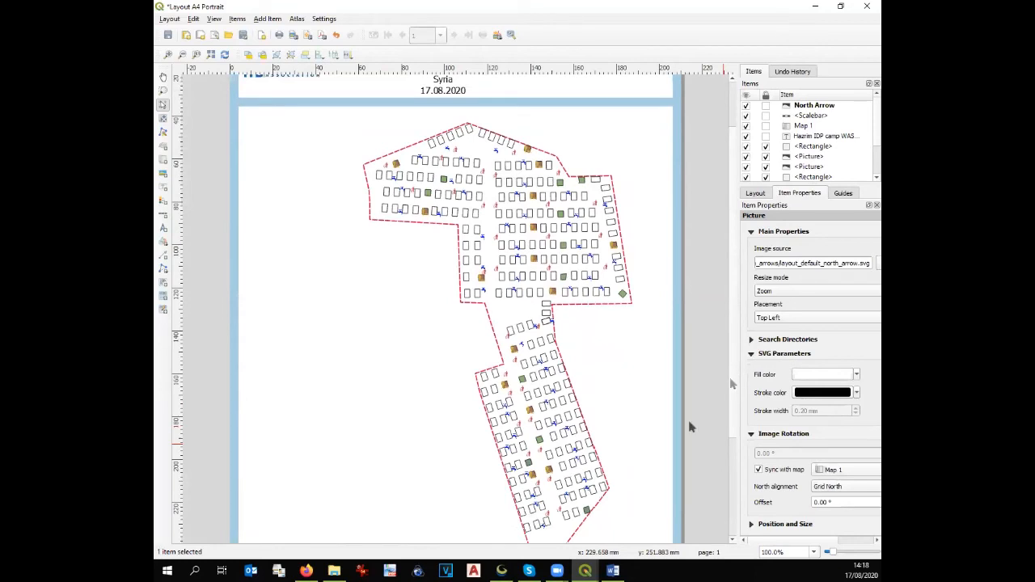
pyautogui.click(161, 203)
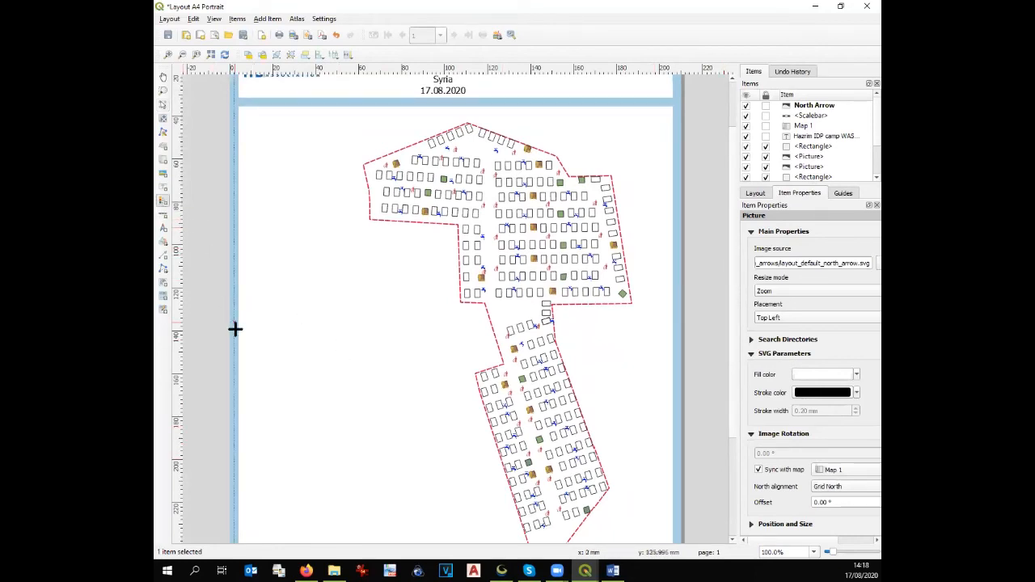
pyautogui.moveTo(263, 348); pyautogui.dragTo(394, 517)
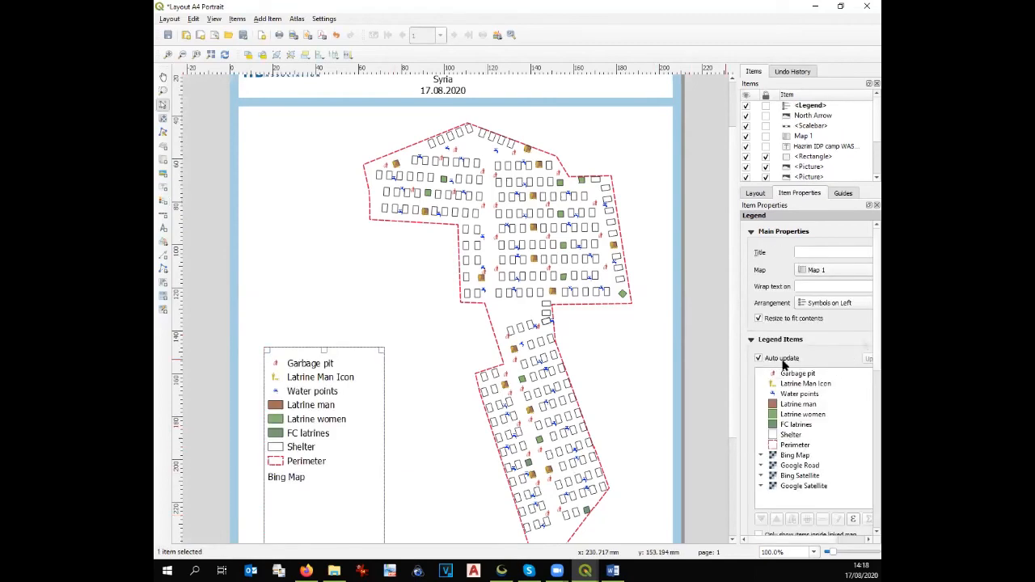
pyautogui.scroll(-5, 866, 372)
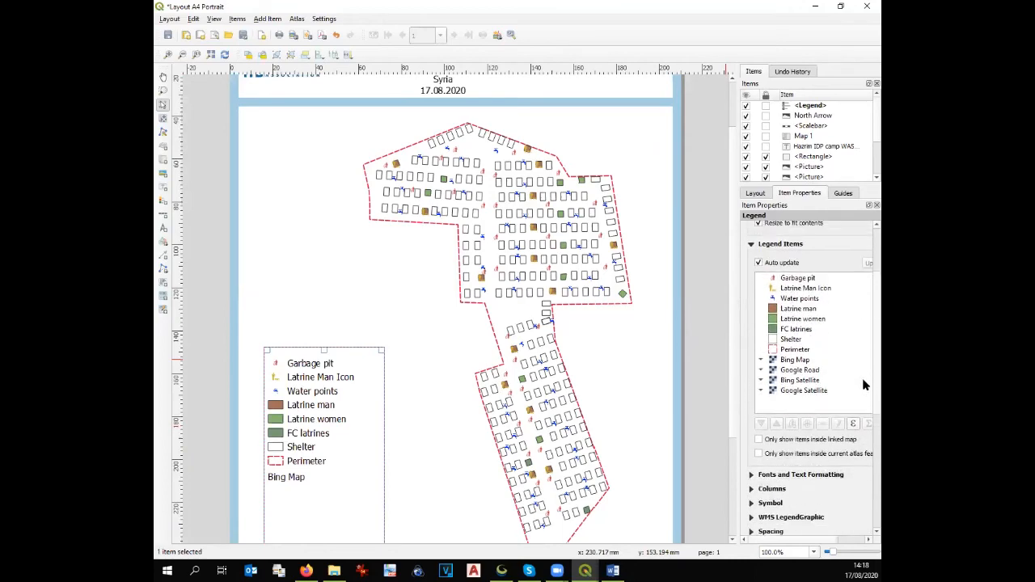
# Step: Turn off the legend's auto update and remove the Bing Map, Google Road, Bing Satellite and Google Satellite entries
pyautogui.scroll(-4, 566, 388)
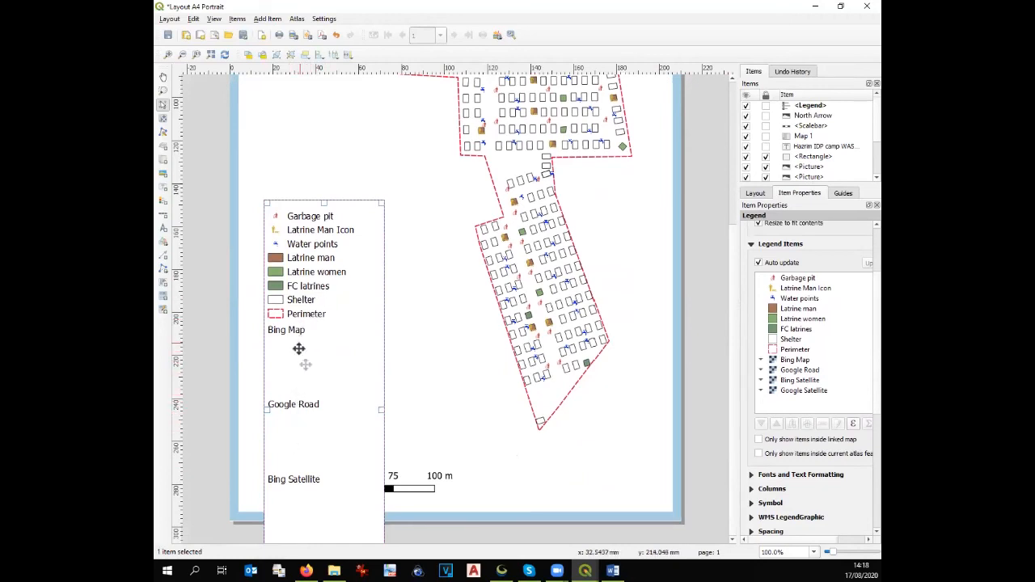
pyautogui.click(759, 262)
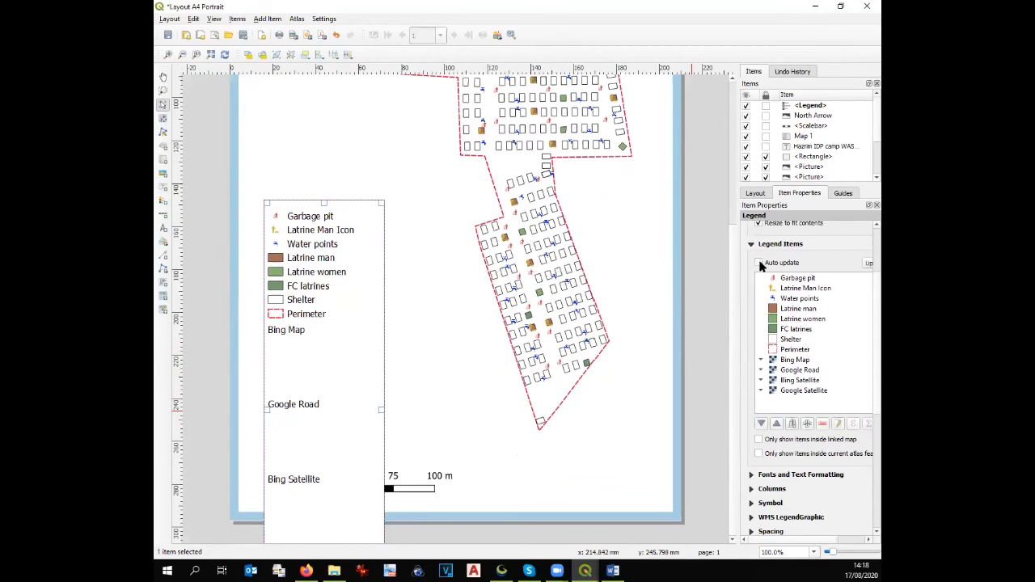
pyautogui.click(803, 391)
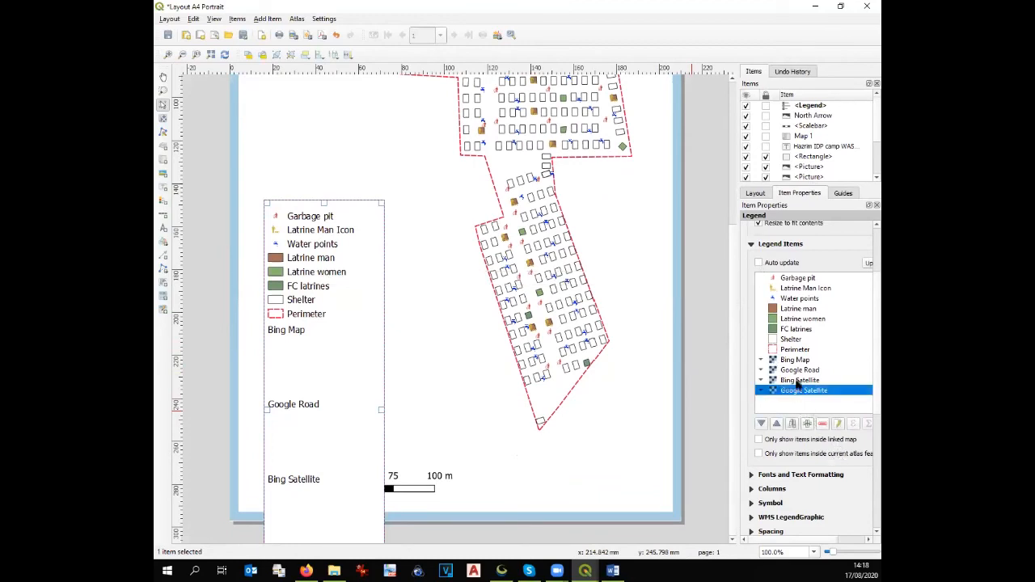
pyautogui.keyDown('shift'); pyautogui.click(798, 382); pyautogui.keyUp('shift')
pyautogui.keyDown('shift'); pyautogui.click(797, 373); pyautogui.keyUp('shift')
pyautogui.keyDown('shift'); pyautogui.click(793, 364); pyautogui.keyUp('shift')
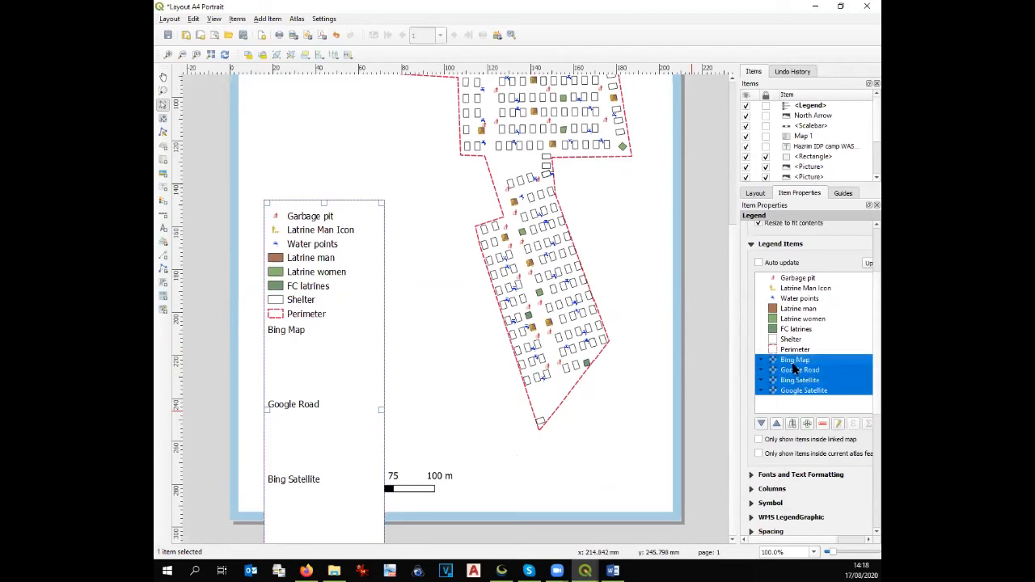
pyautogui.click(823, 424)
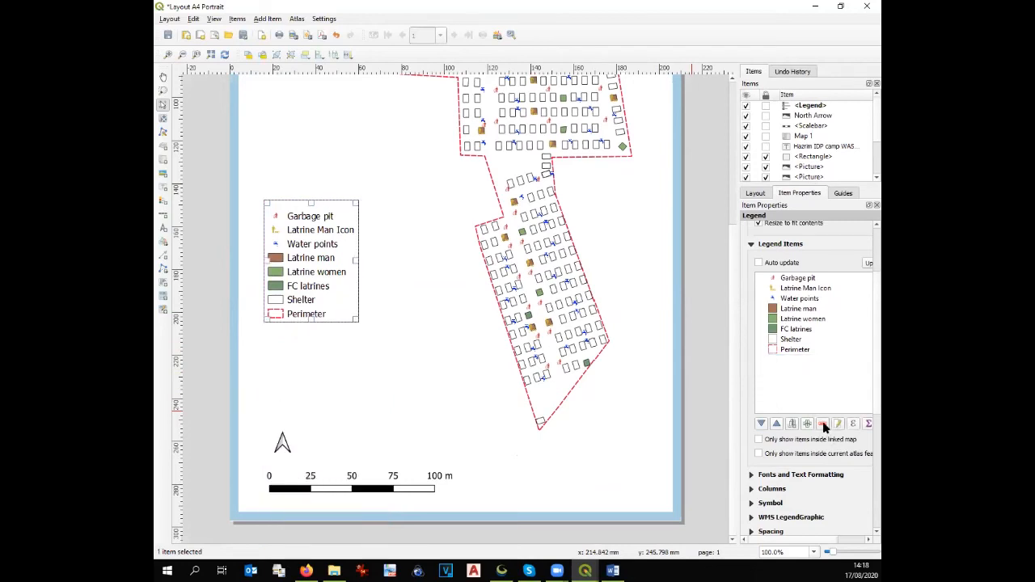
# Step: Rename the FC latrines legend entry to "Challleged People Latrine"
pyautogui.click(781, 352)
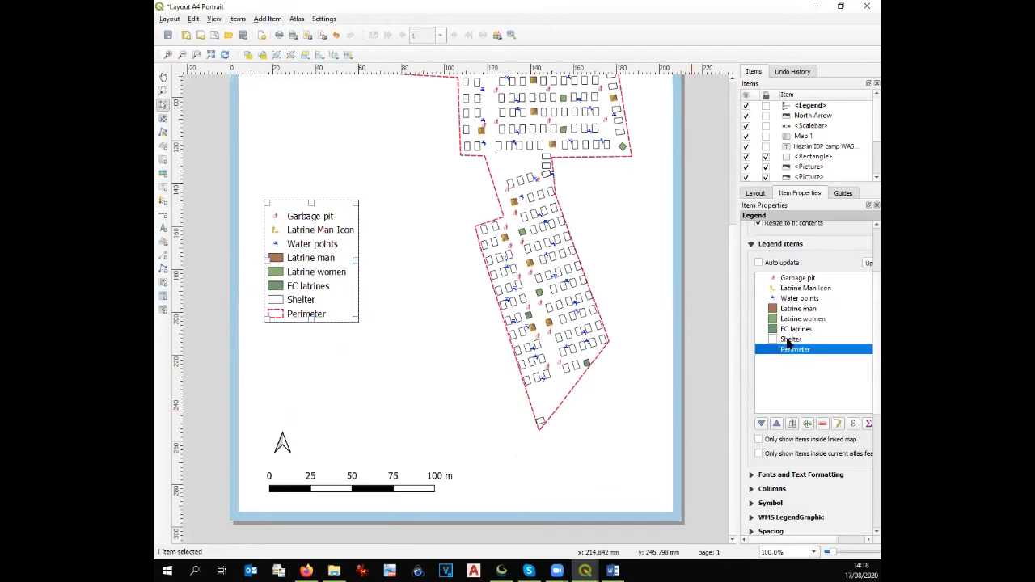
pyautogui.click(789, 340)
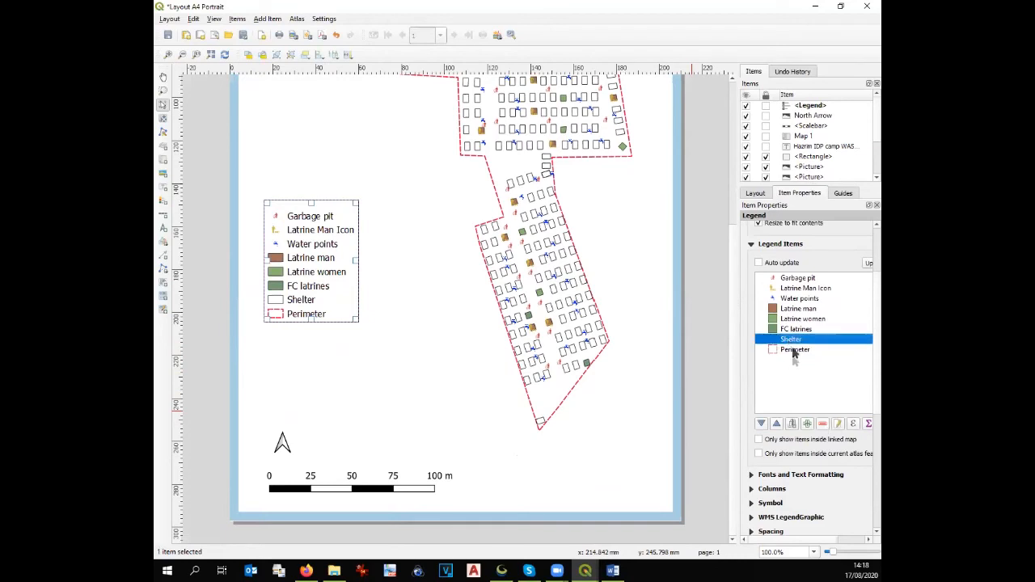
pyautogui.click(798, 330)
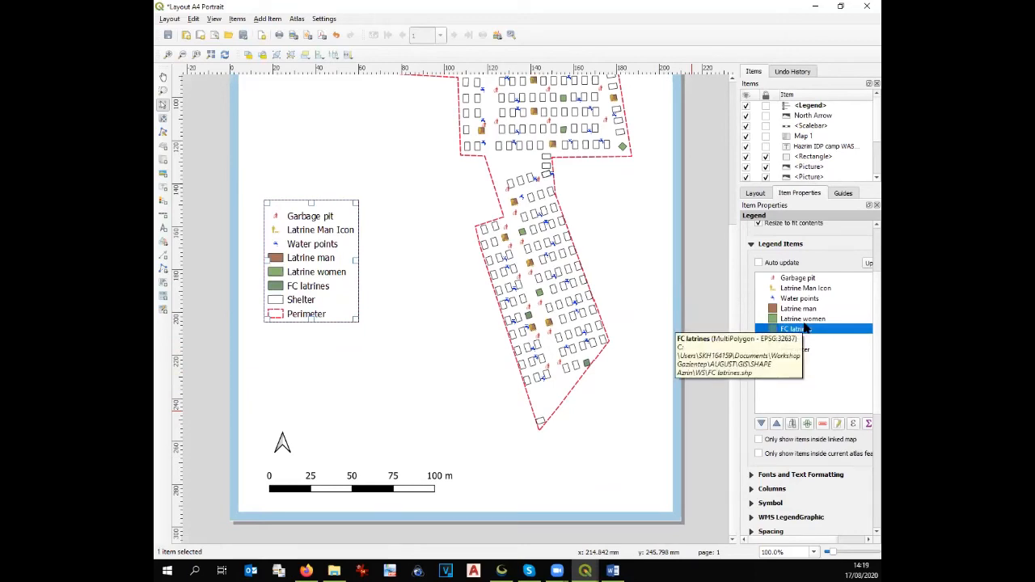
pyautogui.click(838, 423)
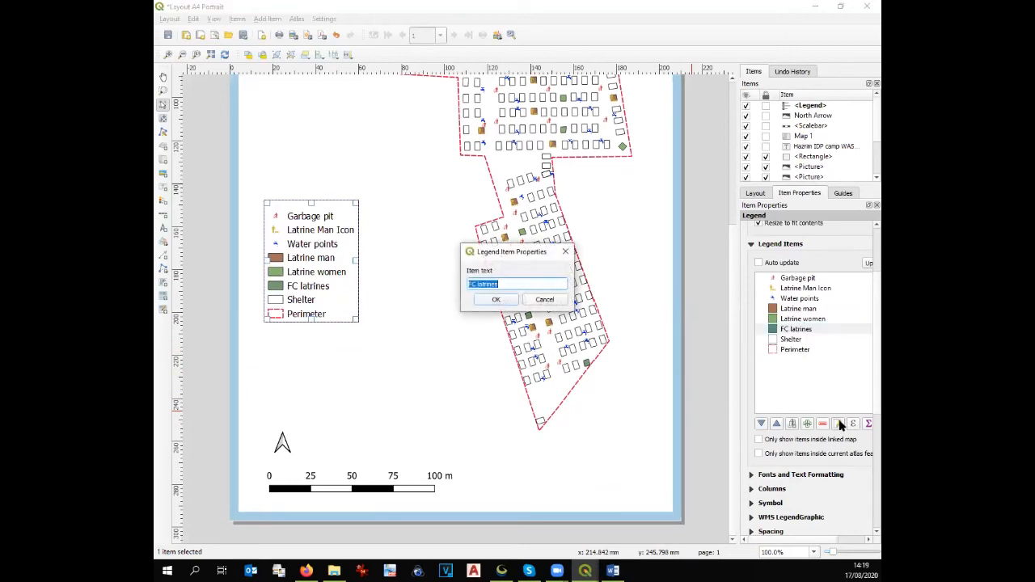
pyautogui.write('Challeged')
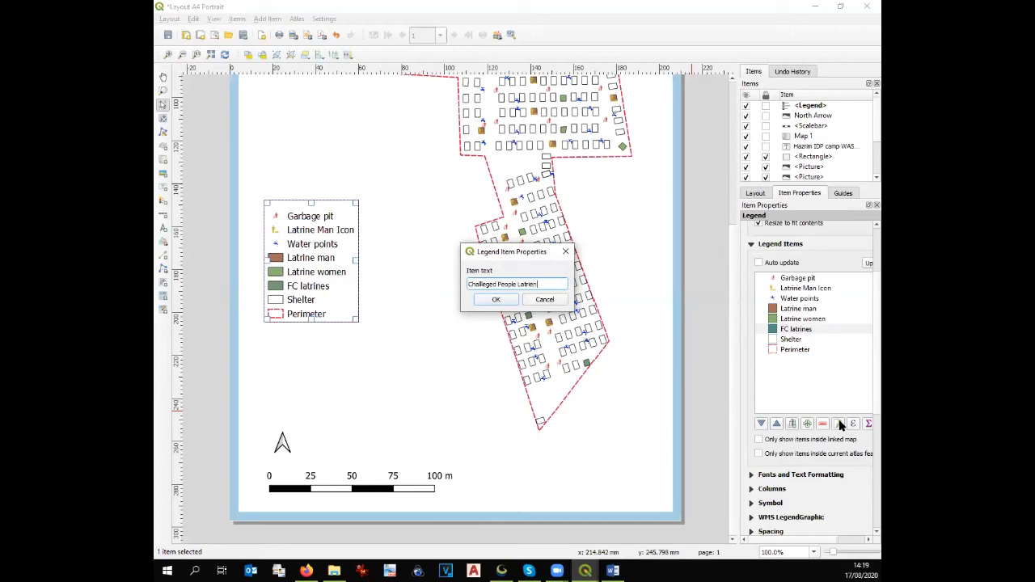
pyautogui.click(508, 298)
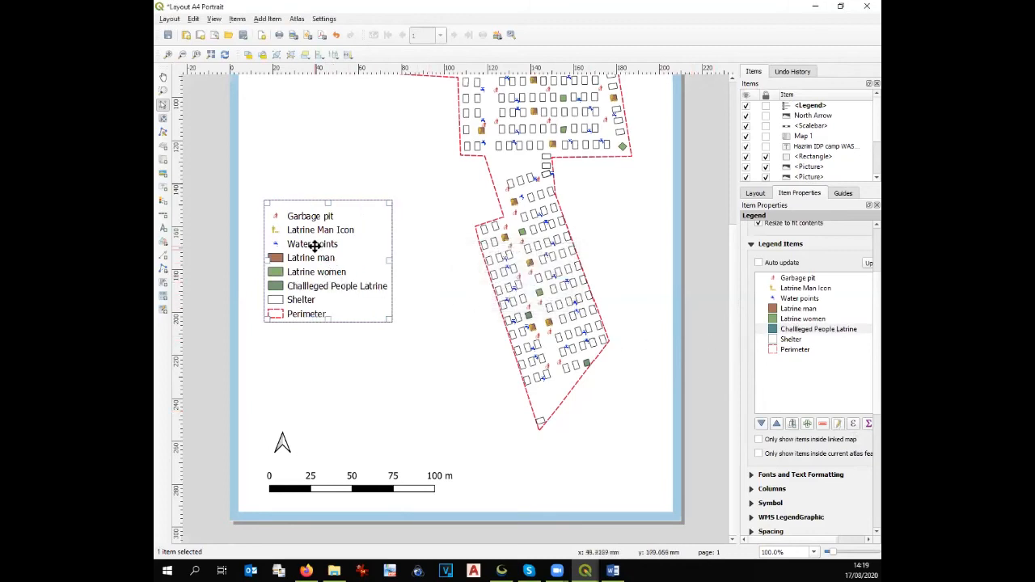
# Step: Remove the Latrine Man Icon entry from the legend and give the legend the title "Legend"
pyautogui.click(806, 289)
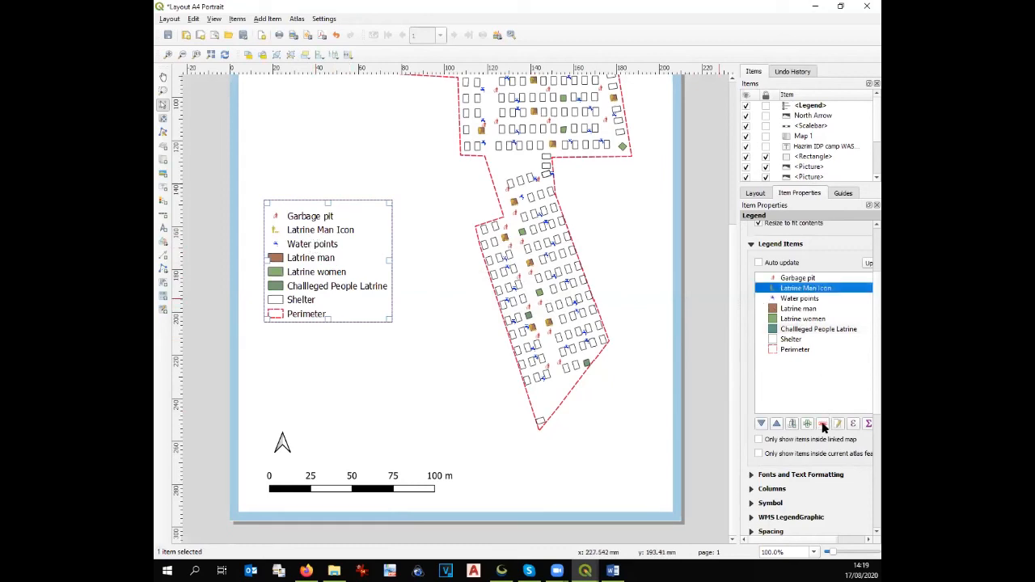
pyautogui.click(822, 425)
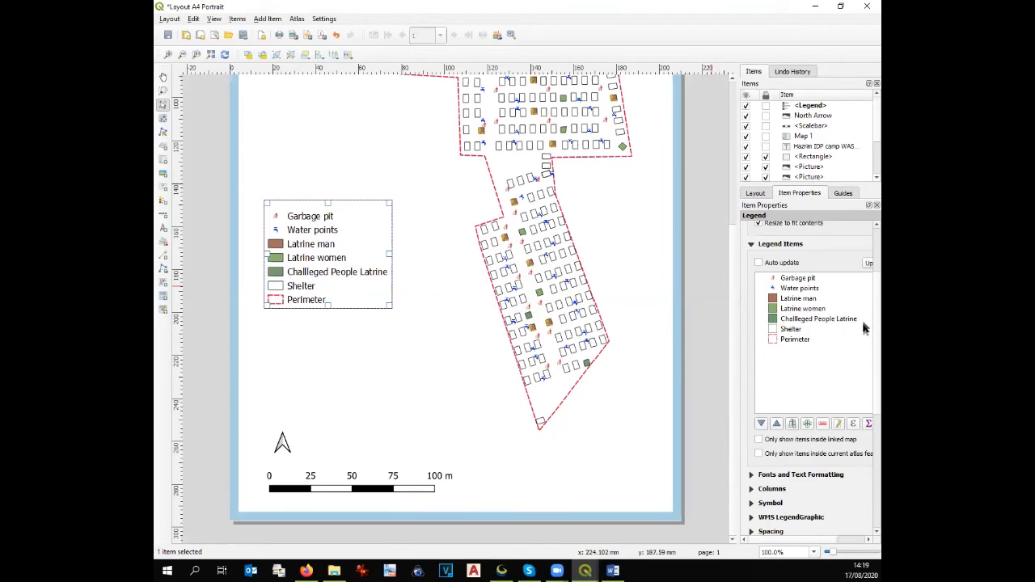
pyautogui.scroll(2, 864, 263)
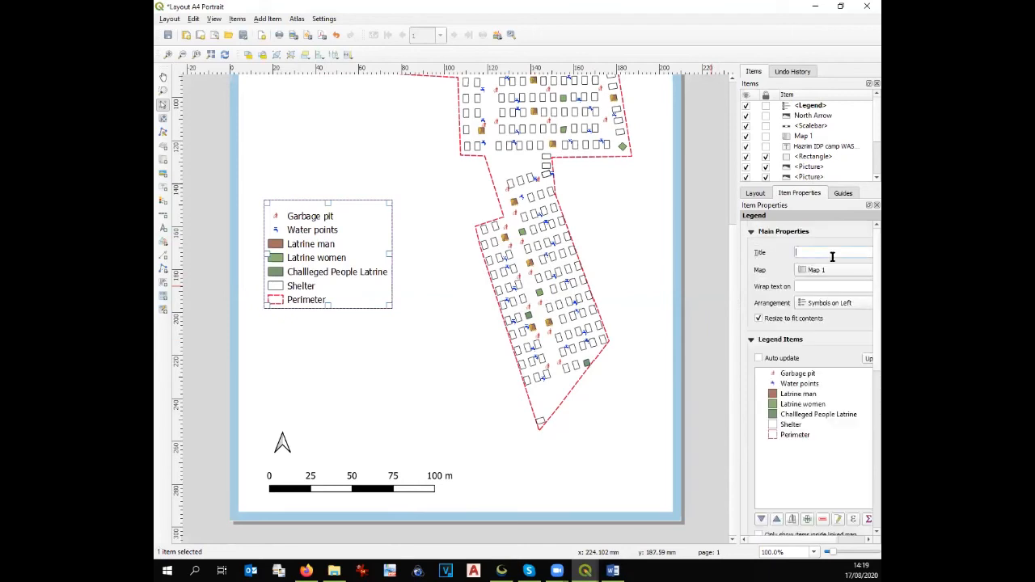
pyautogui.write('Legend')
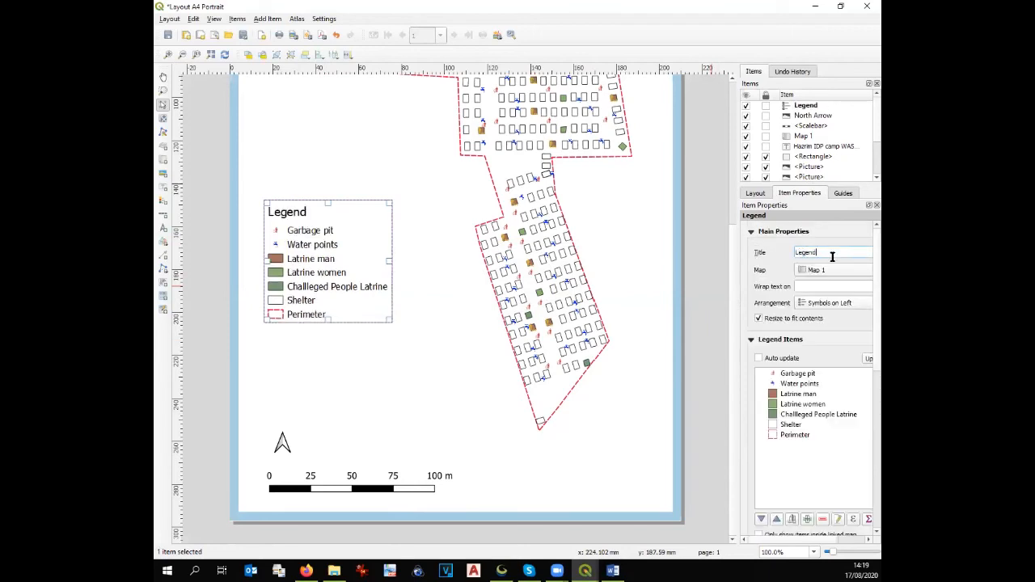
pyautogui.moveTo(731, 380); pyautogui.dragTo(747, 298)
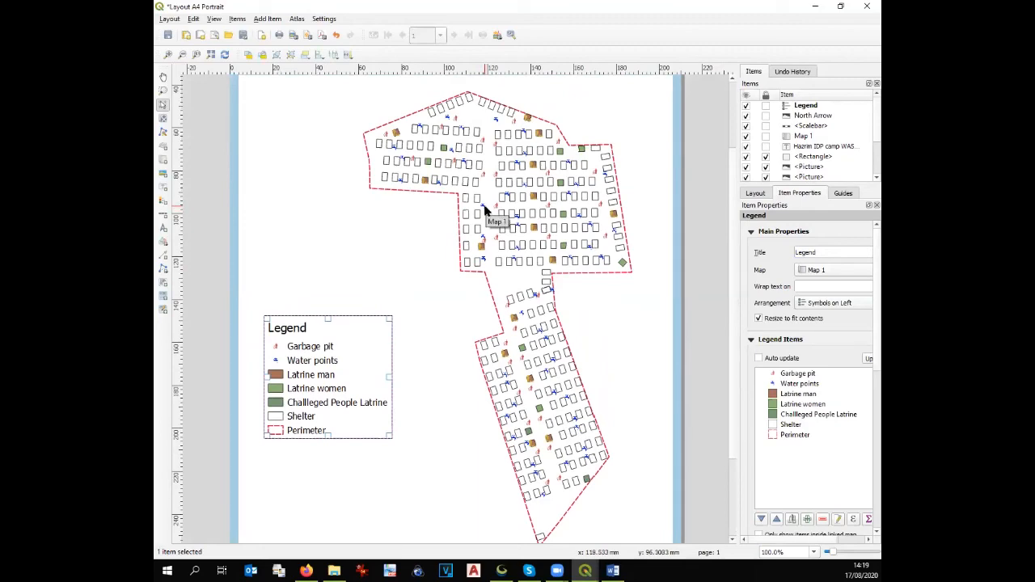
# Step: In the main project window, set the Water points marker size to 6 mm, then return to the A4 Portrait layout and select Map 1
pyautogui.moveTo(585, 570)
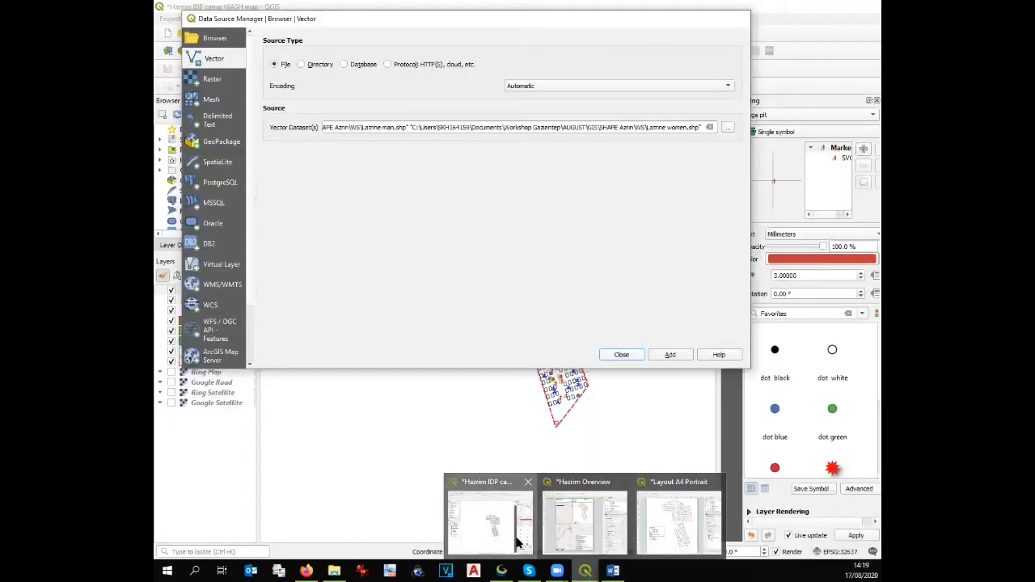
pyautogui.click(519, 543)
pyautogui.click(202, 312)
pyautogui.doubleClick(201, 311)
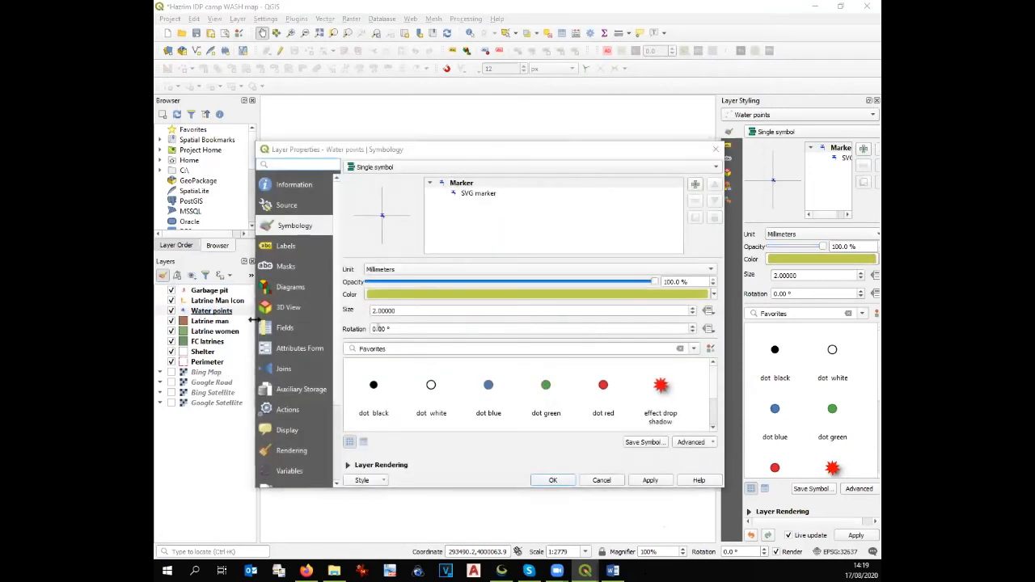
pyautogui.moveTo(398, 309); pyautogui.dragTo(324, 311)
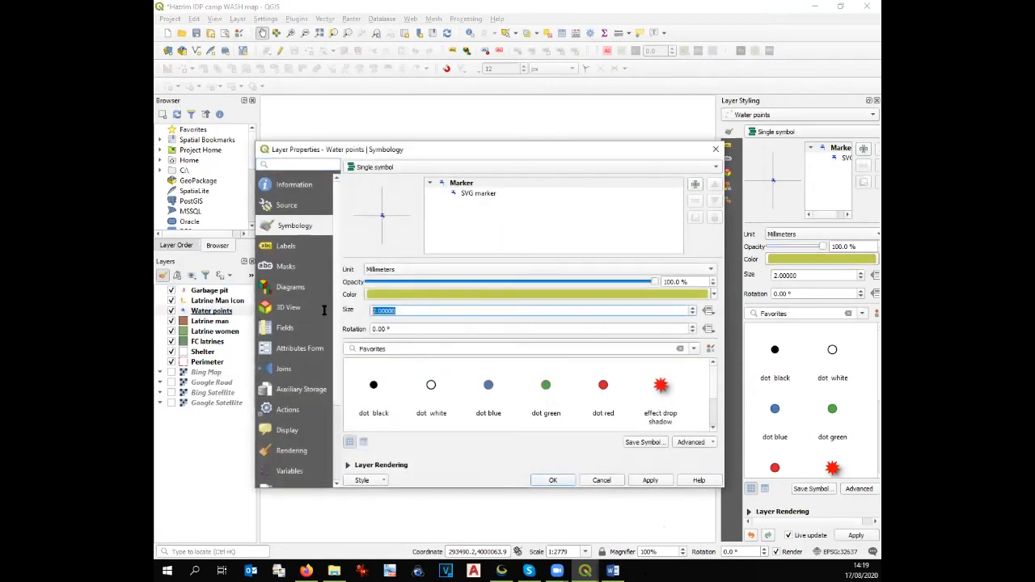
pyautogui.write('6')
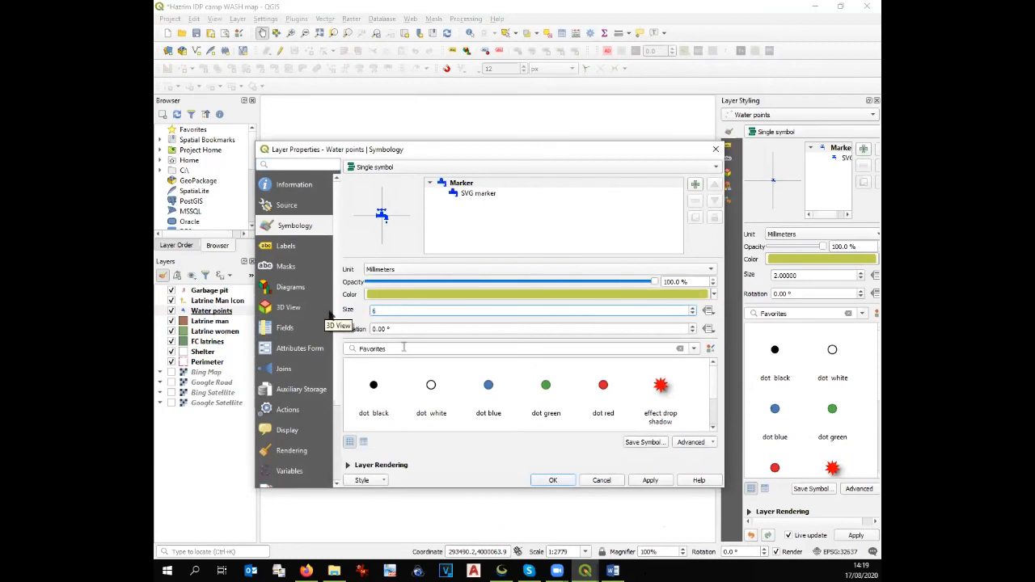
pyautogui.click(650, 481)
pyautogui.click(552, 481)
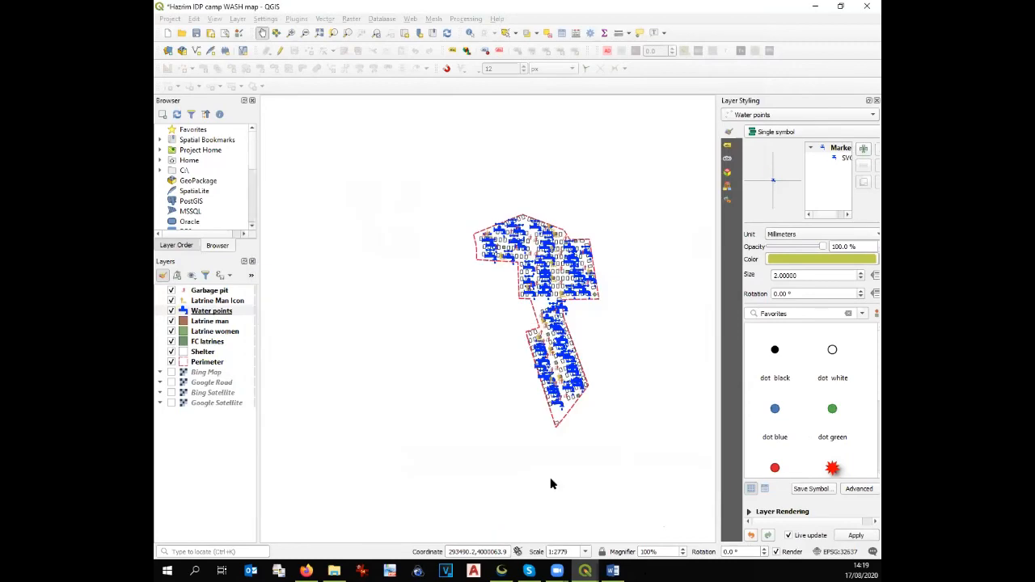
pyautogui.moveTo(585, 571)
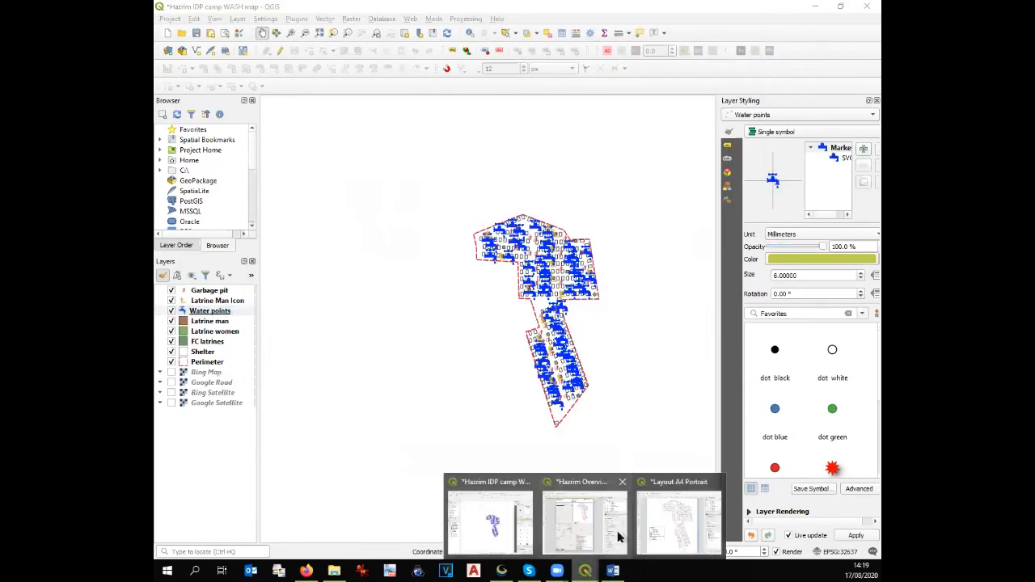
pyautogui.click(659, 531)
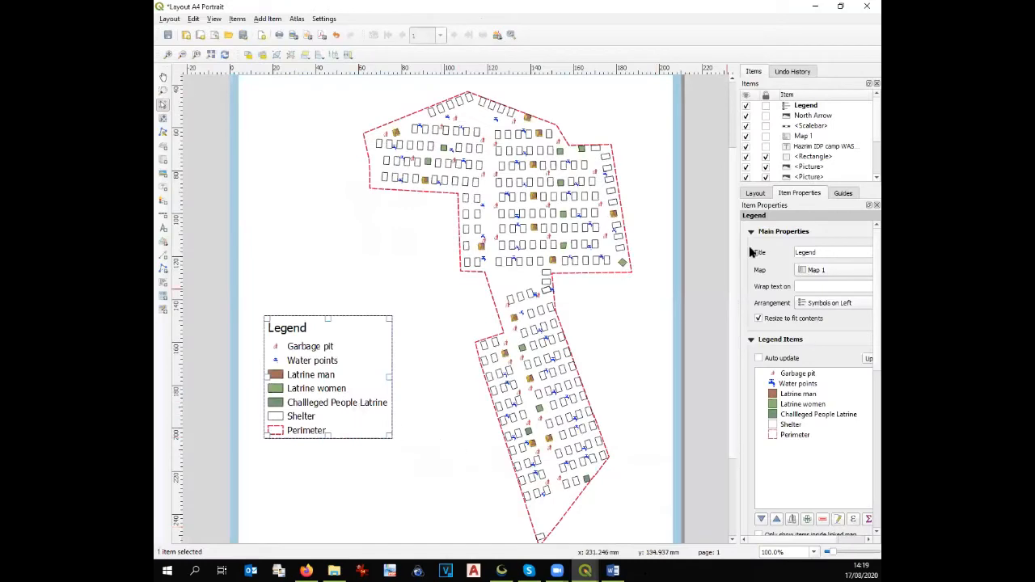
pyautogui.click(438, 262)
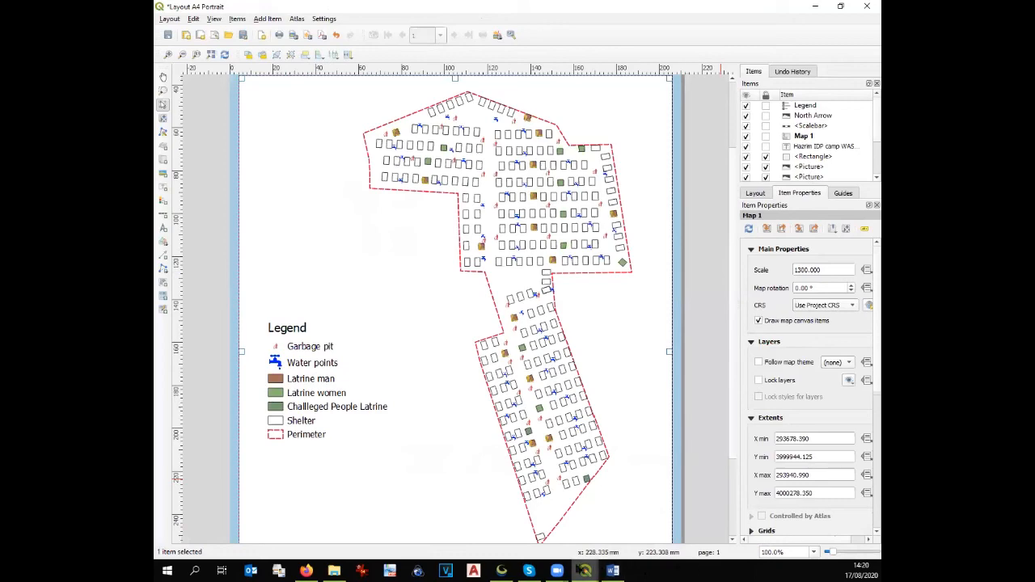
# Step: In the main project window, change the Water points SVG marker to the black cross.svg icon from Andrea Icons
pyautogui.moveTo(585, 571)
pyautogui.click(511, 537)
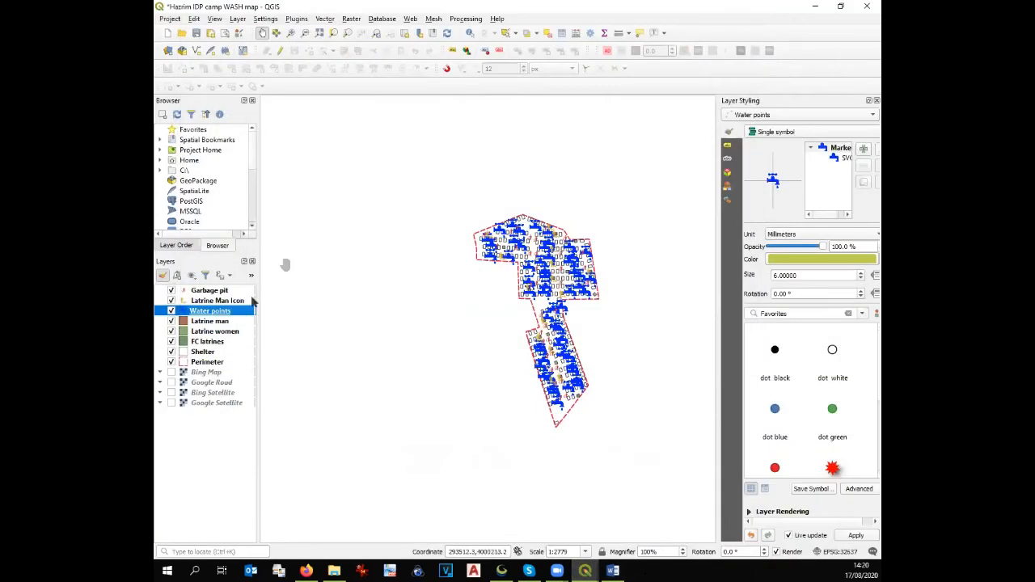
pyautogui.doubleClick(208, 313)
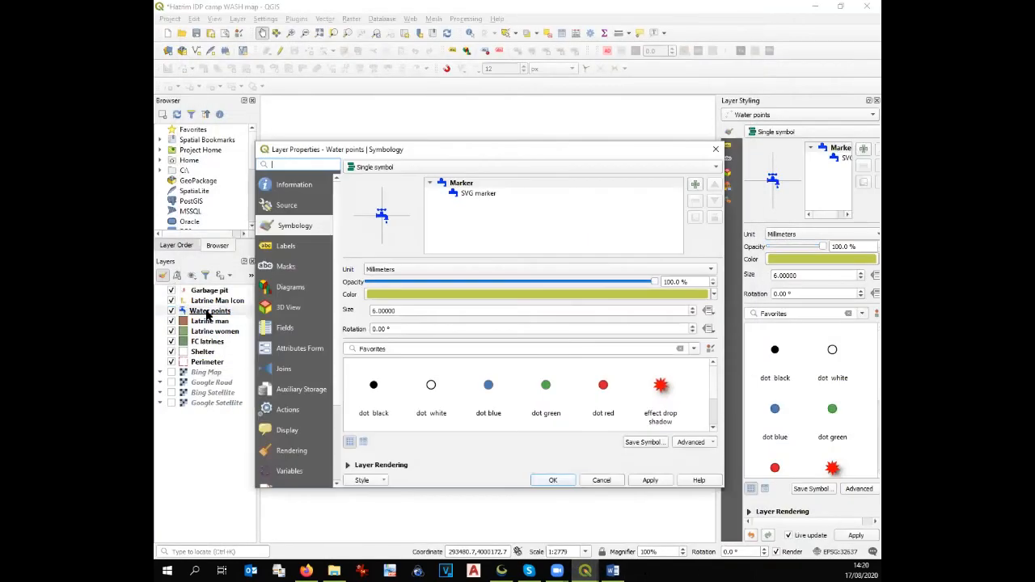
pyautogui.click(466, 195)
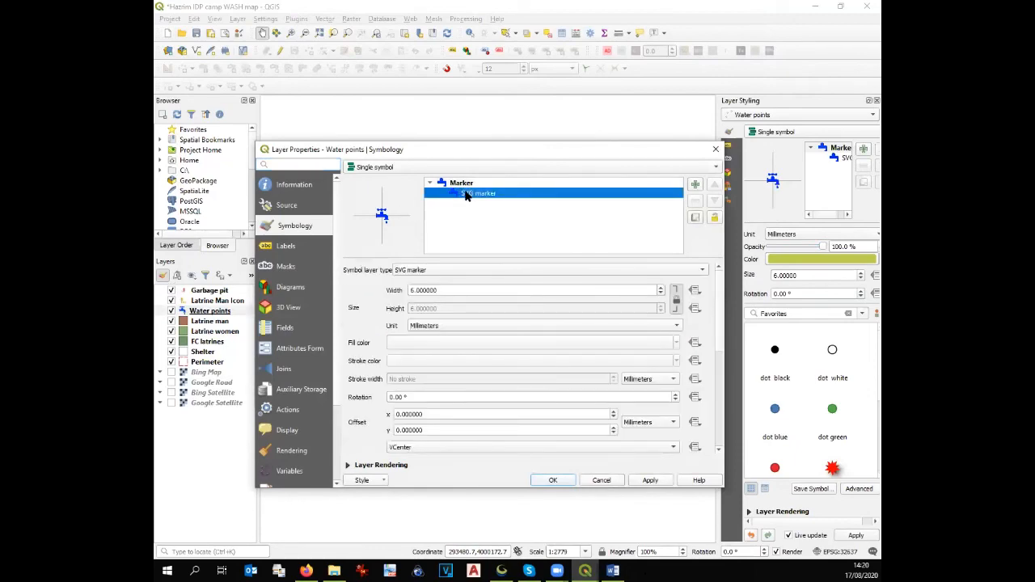
pyautogui.moveTo(721, 318); pyautogui.dragTo(716, 415)
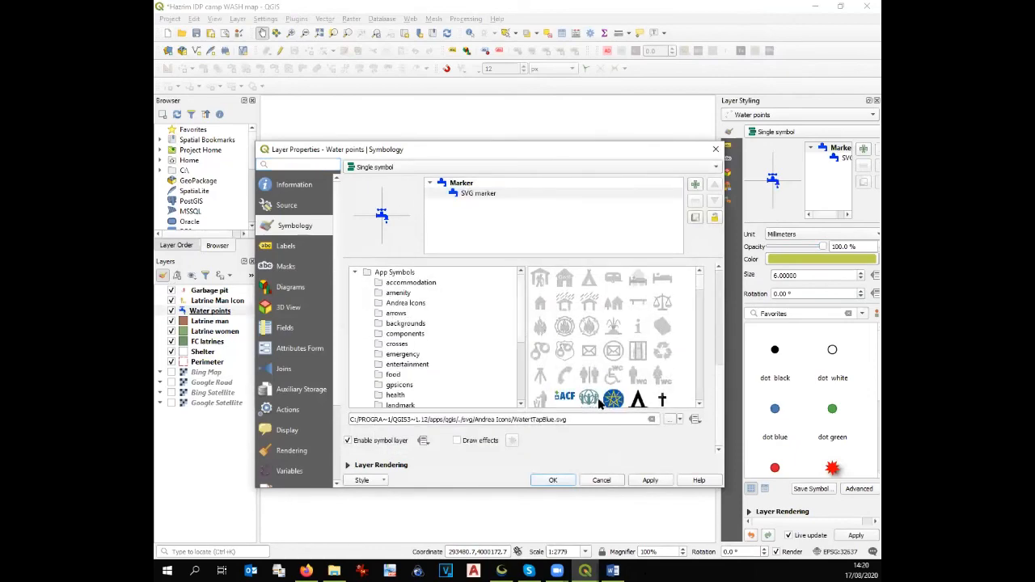
pyautogui.click(661, 398)
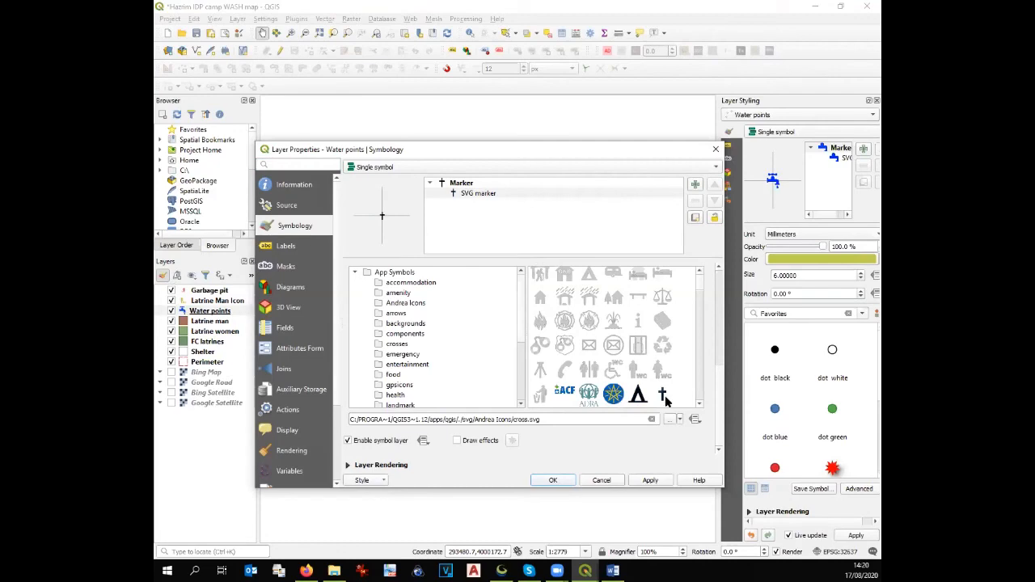
pyautogui.click(555, 483)
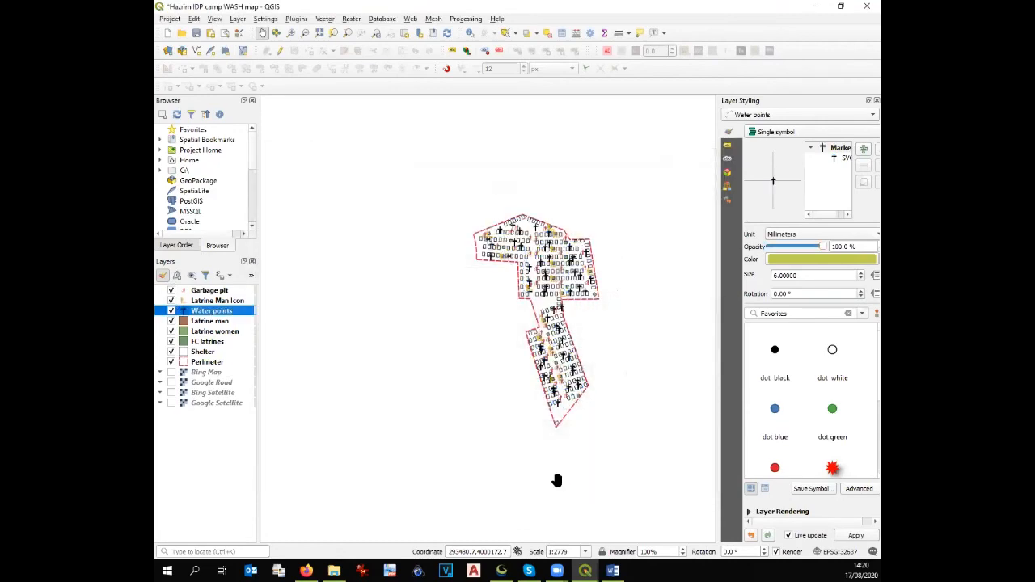
pyautogui.scroll(2, 565, 289)
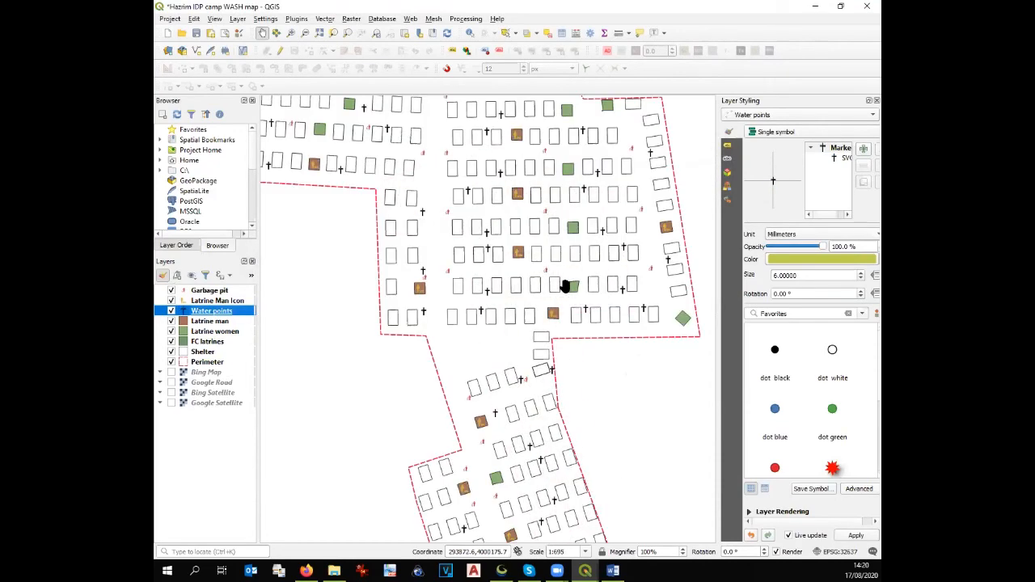
# Step: Return to the A4 Portrait layout and refresh the Map 1 preview with the changed Water points symbol
pyautogui.click(585, 571)
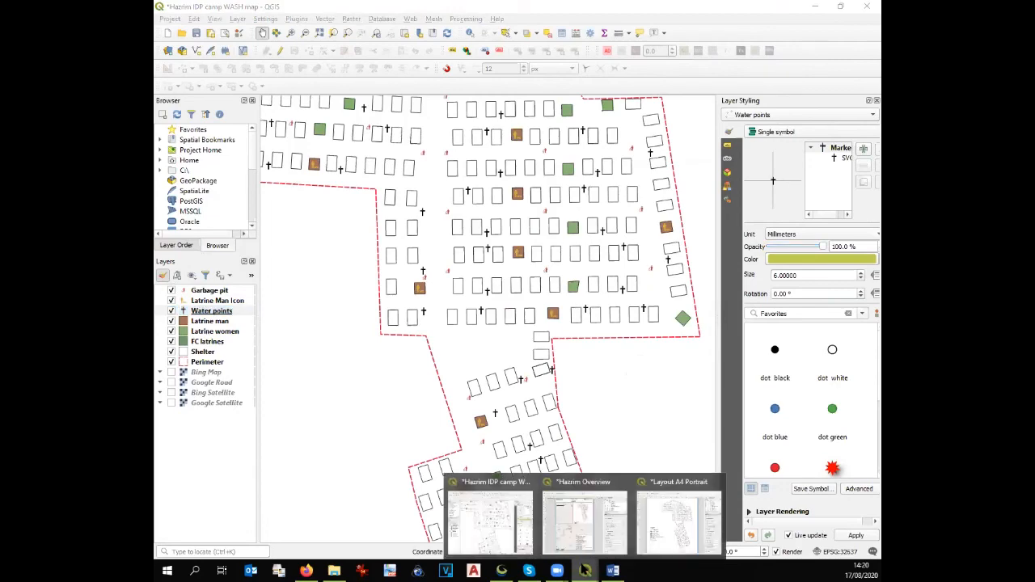
pyautogui.click(662, 526)
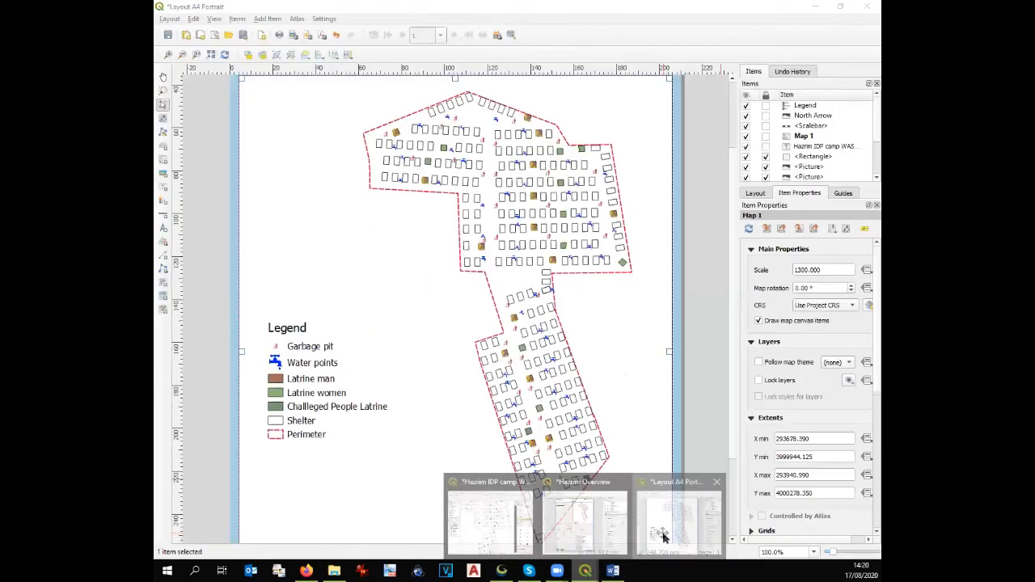
pyautogui.click(343, 426)
pyautogui.click(414, 265)
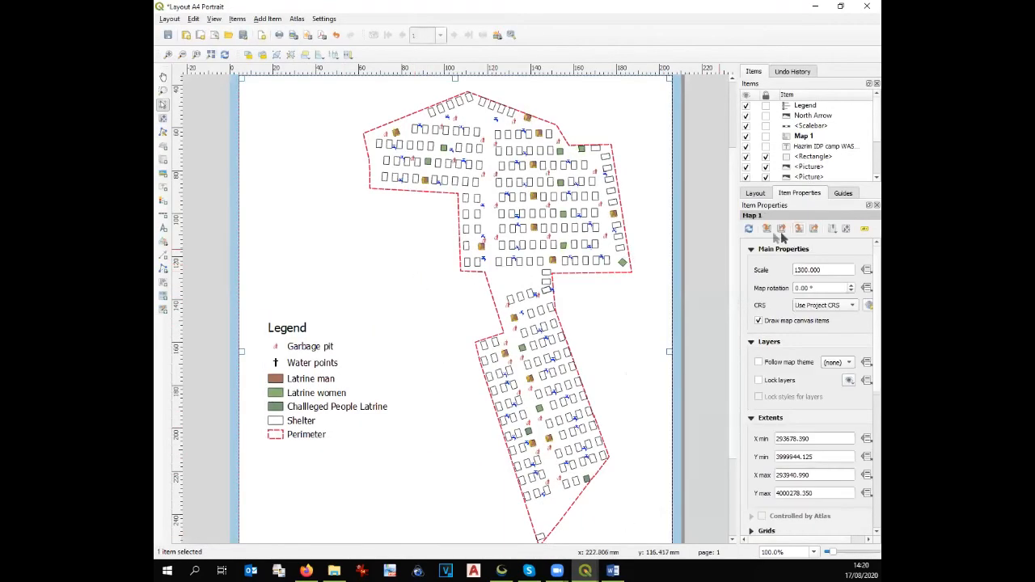
pyautogui.click(749, 229)
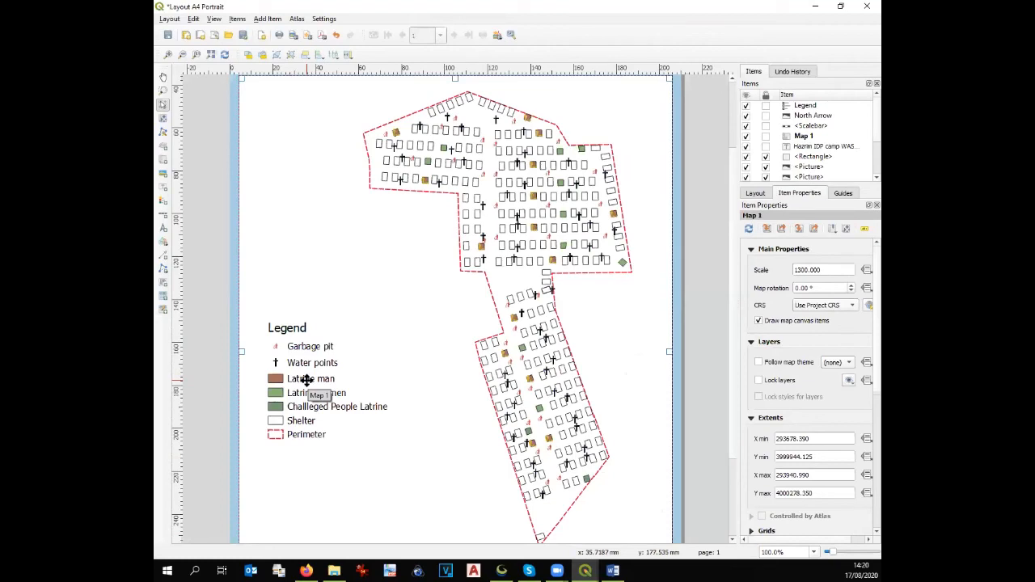
# Step: In the main project window, change the Water points SVG marker to the blue water tap icon
pyautogui.click(584, 571)
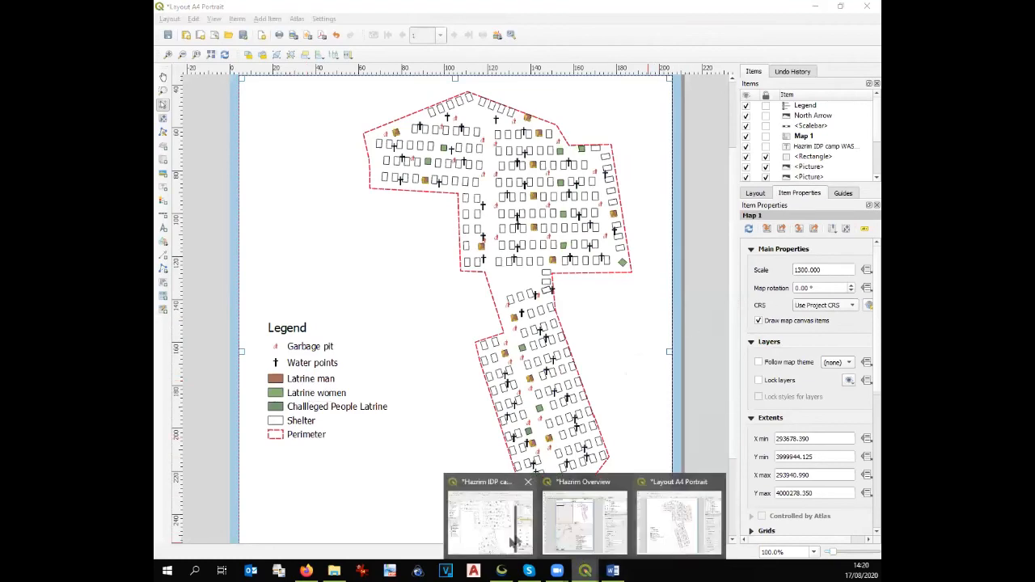
pyautogui.click(519, 538)
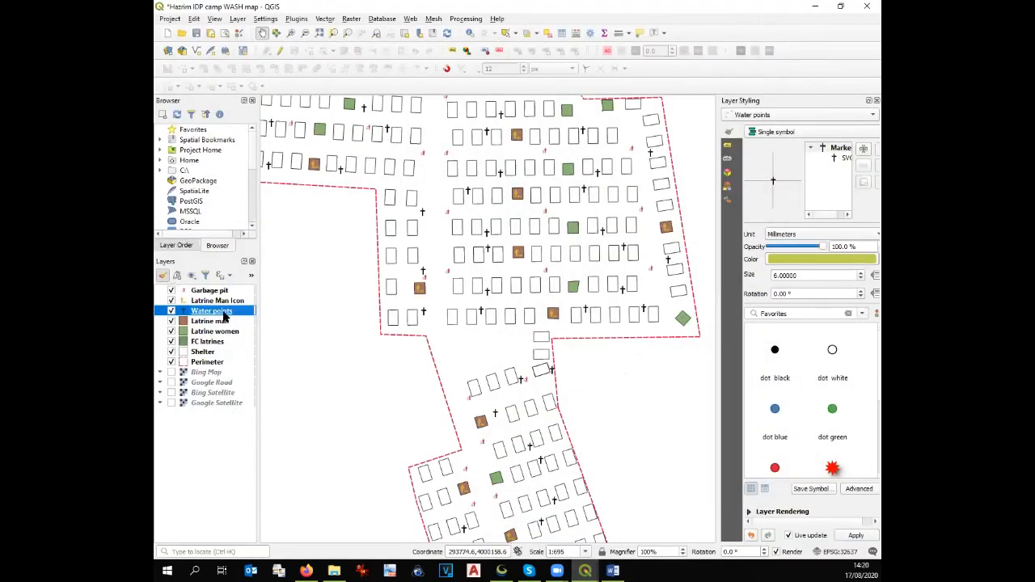
pyautogui.doubleClick(225, 316)
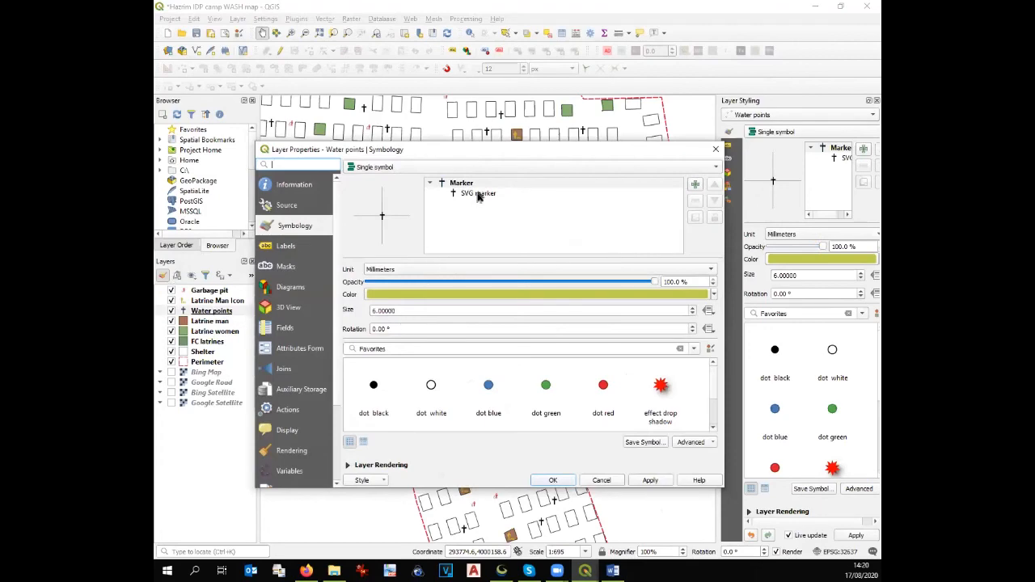
pyautogui.click(478, 194)
pyautogui.moveTo(720, 318); pyautogui.dragTo(711, 415)
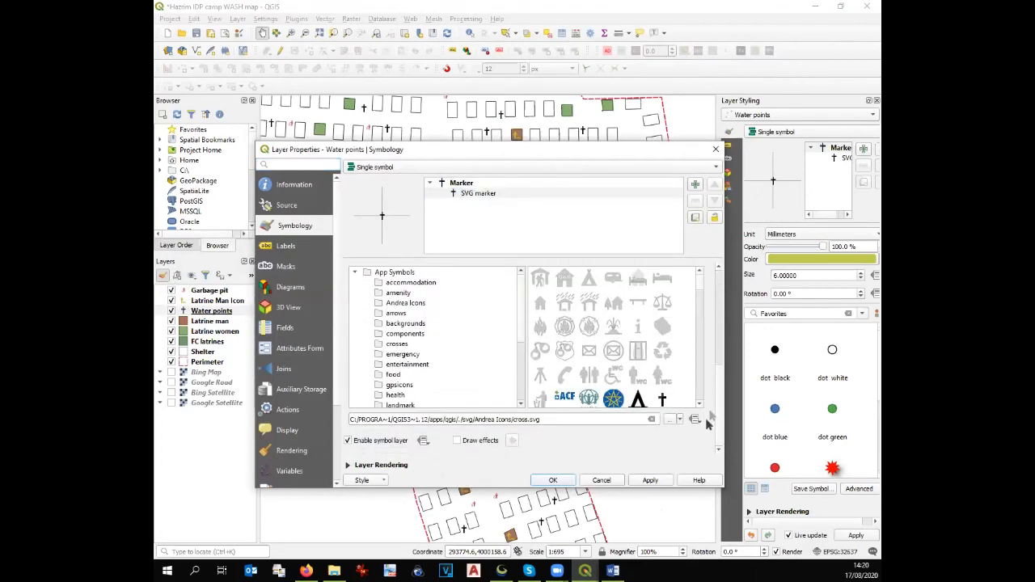
pyautogui.scroll(-10, 701, 404)
pyautogui.click(662, 376)
pyautogui.click(564, 483)
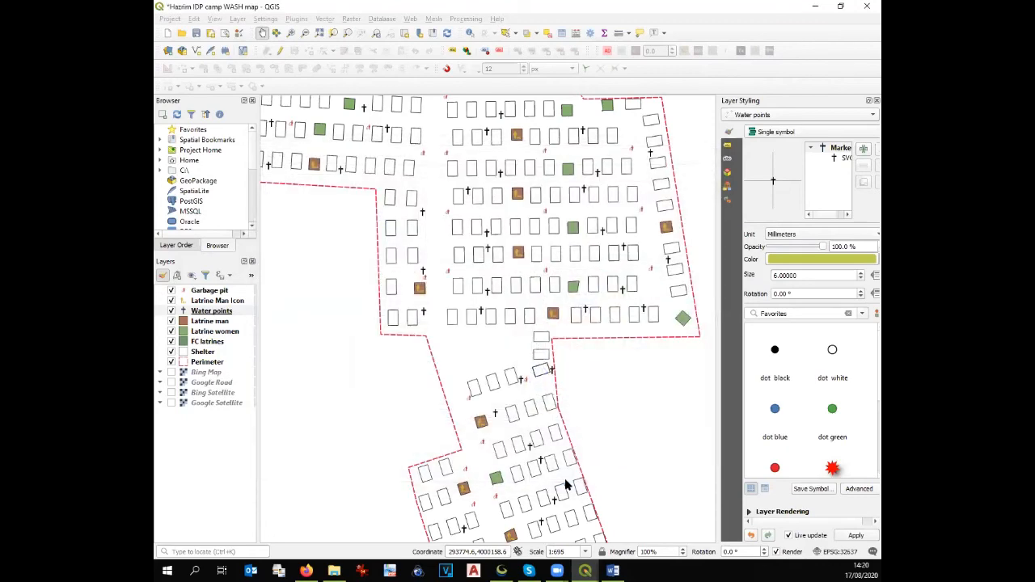
# Step: Set the Water points marker size to 3 mm
pyautogui.doubleClick(206, 315)
pyautogui.moveTo(410, 313); pyautogui.dragTo(336, 311)
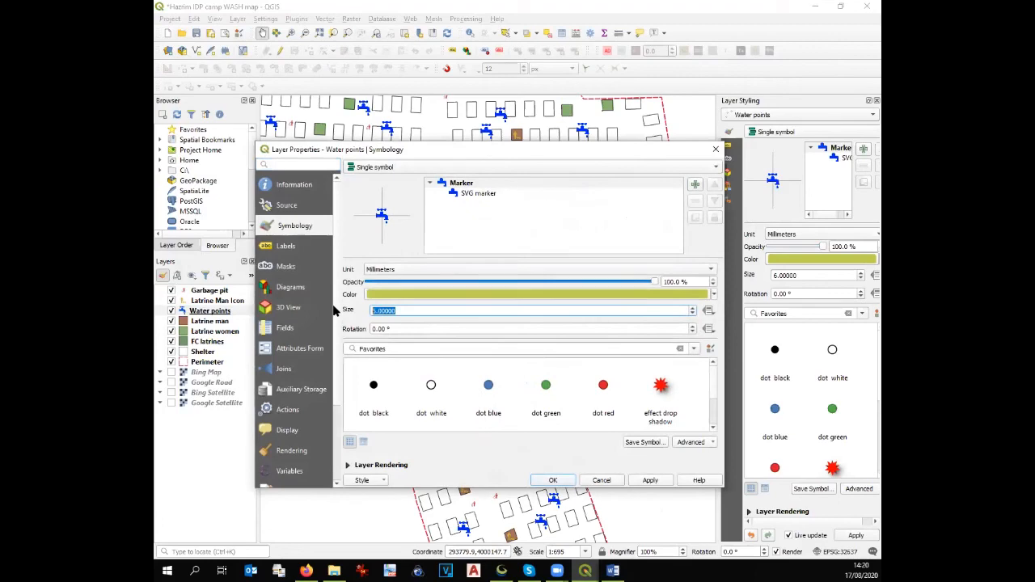
pyautogui.press('Down')
pyautogui.press('Down')
pyautogui.press('Down')
pyautogui.click(649, 482)
pyautogui.click(553, 481)
pyautogui.scroll(-1, 612, 322)
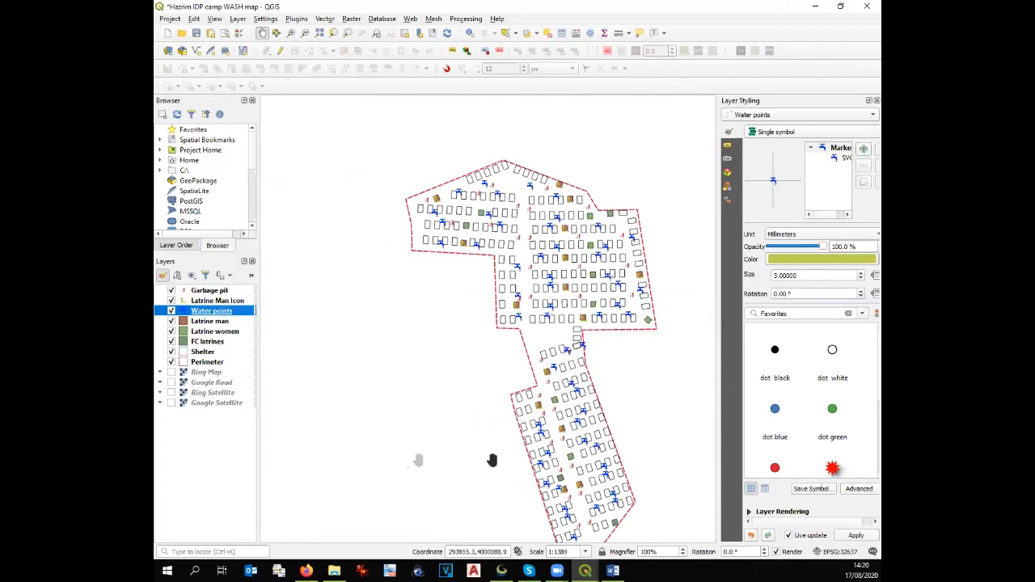
# Step: Return to the A4 Portrait layout and refresh the Map 1 preview with the smaller tap symbols
pyautogui.click(591, 570)
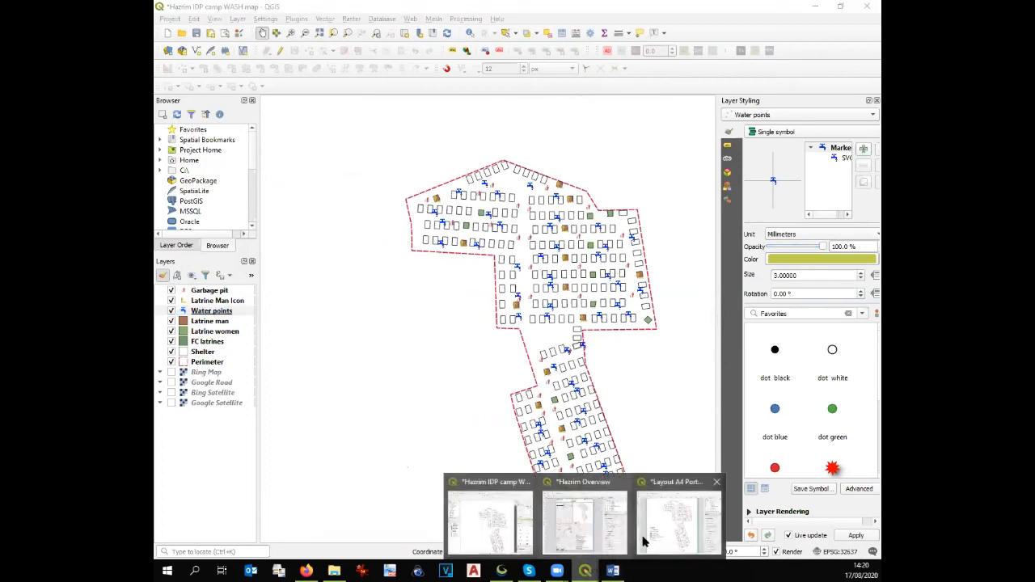
pyautogui.click(677, 510)
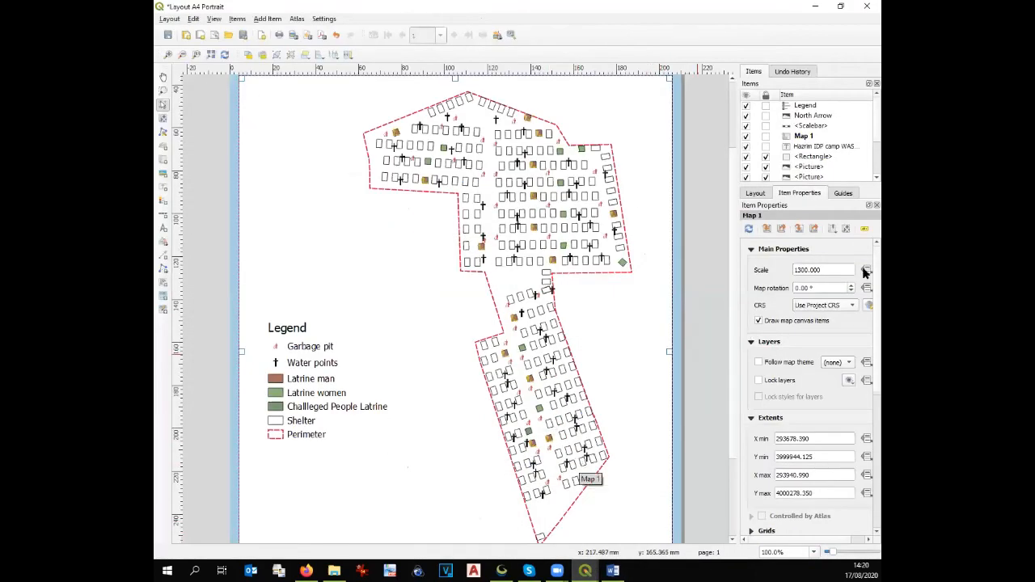
pyautogui.click(680, 319)
pyautogui.click(649, 318)
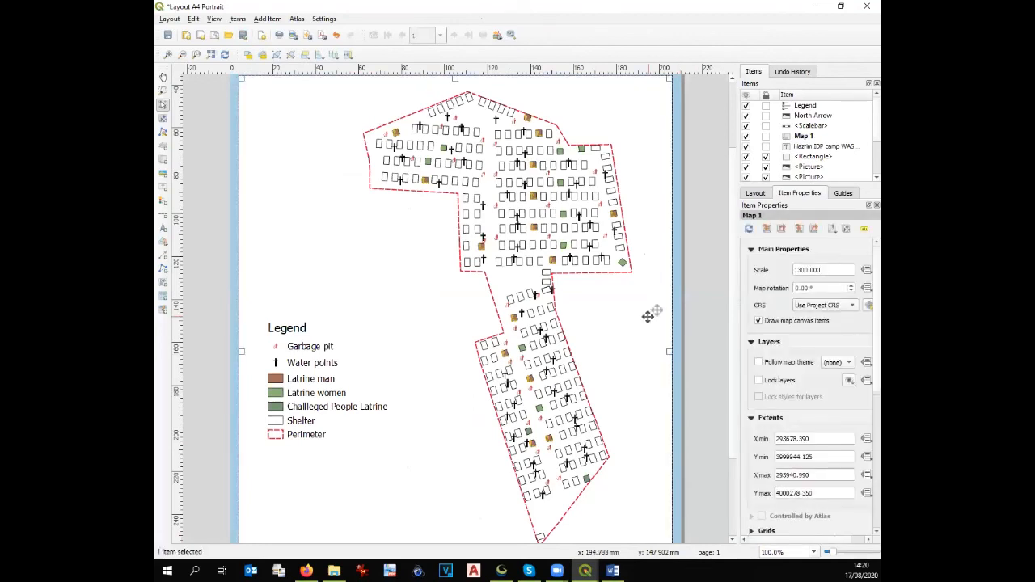
pyautogui.click(750, 229)
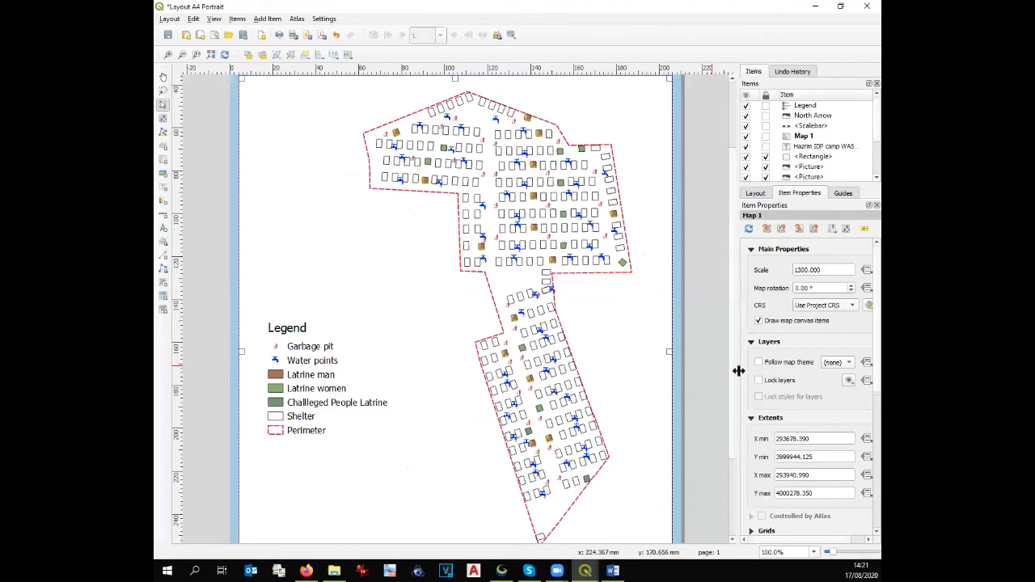
pyautogui.scroll(-3, 734, 374)
pyautogui.scroll(5, 732, 395)
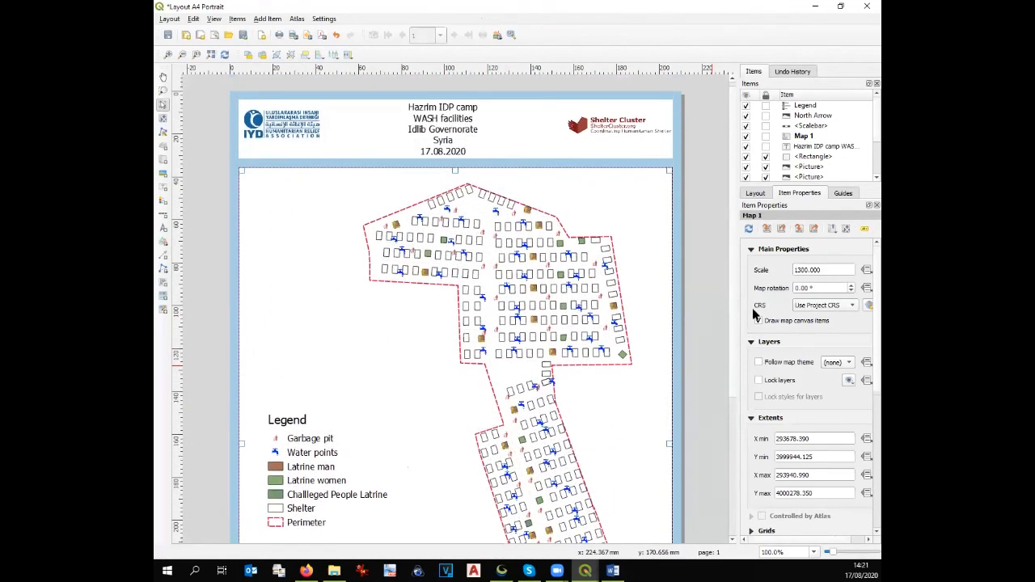
pyautogui.scroll(-5, 657, 537)
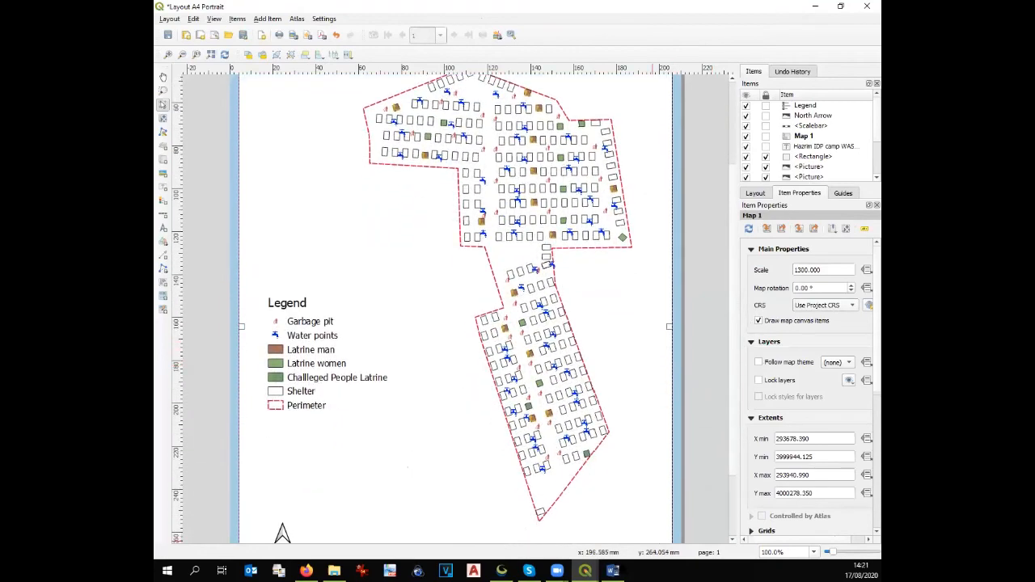
# Step: In the main project window, try Google Satellite as the background, then show Bing Satellite instead
pyautogui.moveTo(584, 570)
pyautogui.click(511, 523)
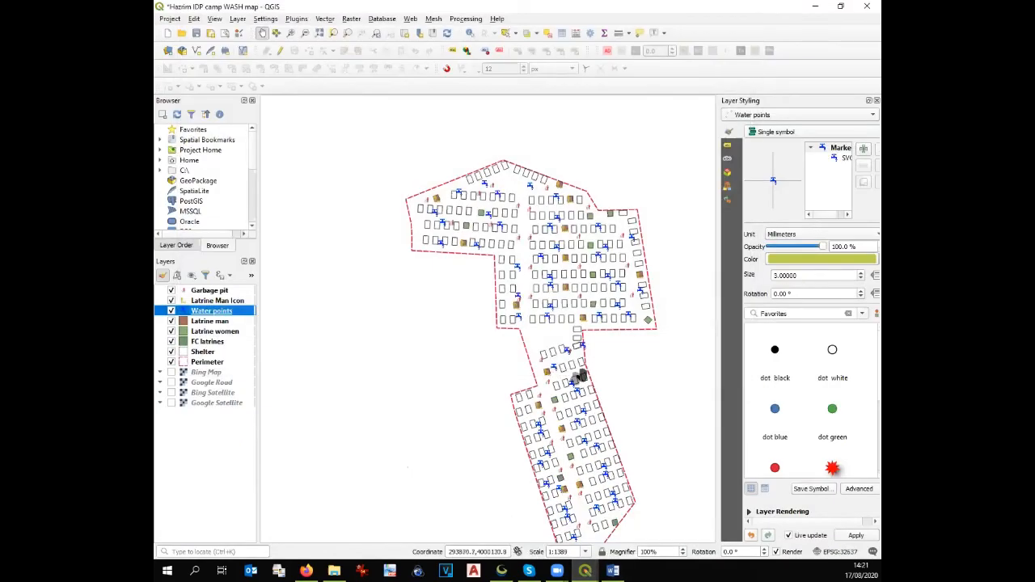
pyautogui.click(171, 404)
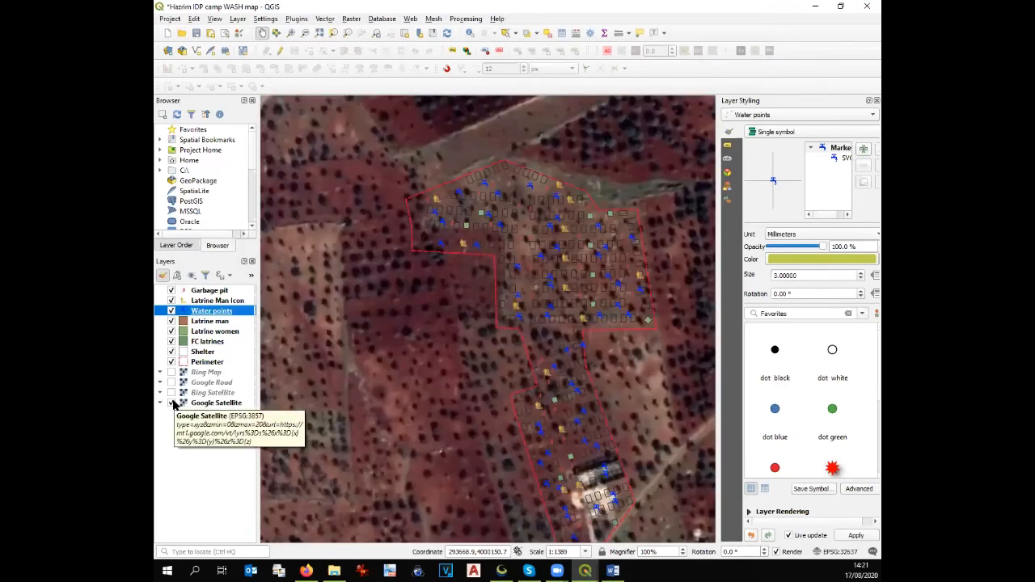
pyautogui.click(172, 403)
pyautogui.click(172, 394)
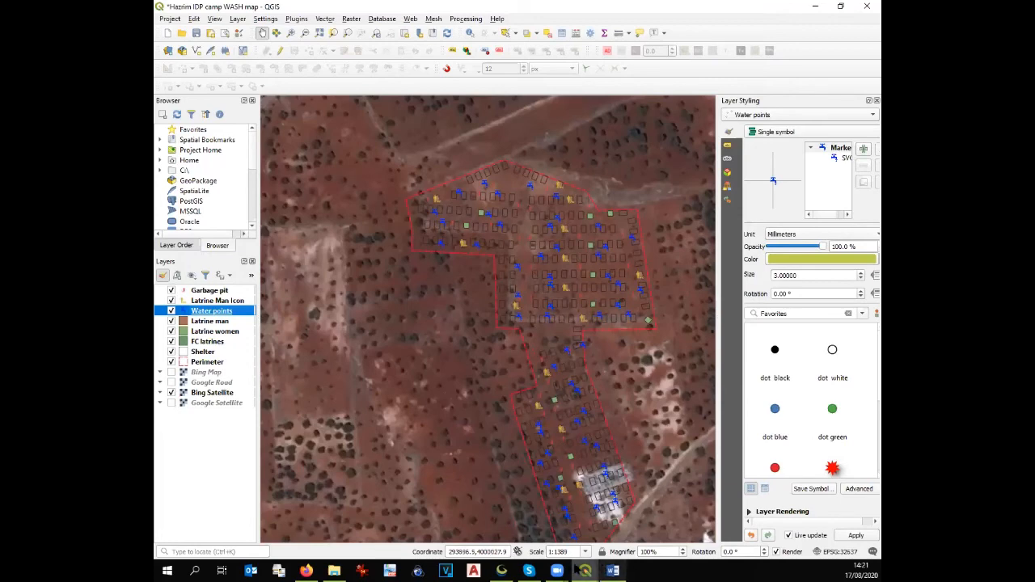
# Step: Return to the A4 Portrait layout and refresh Map 1 to preview it on the Bing Satellite background
pyautogui.click(581, 555)
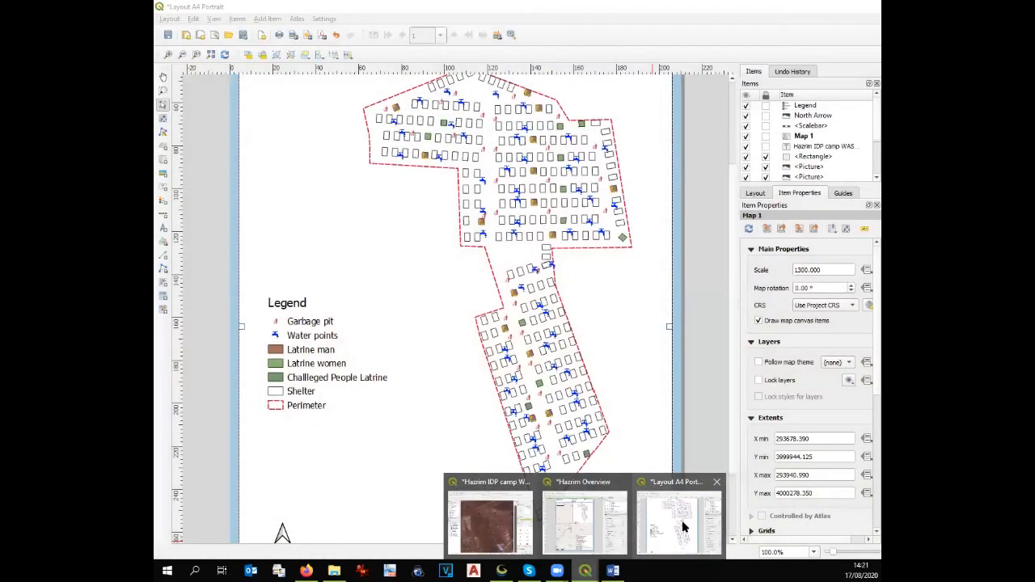
pyautogui.click(679, 521)
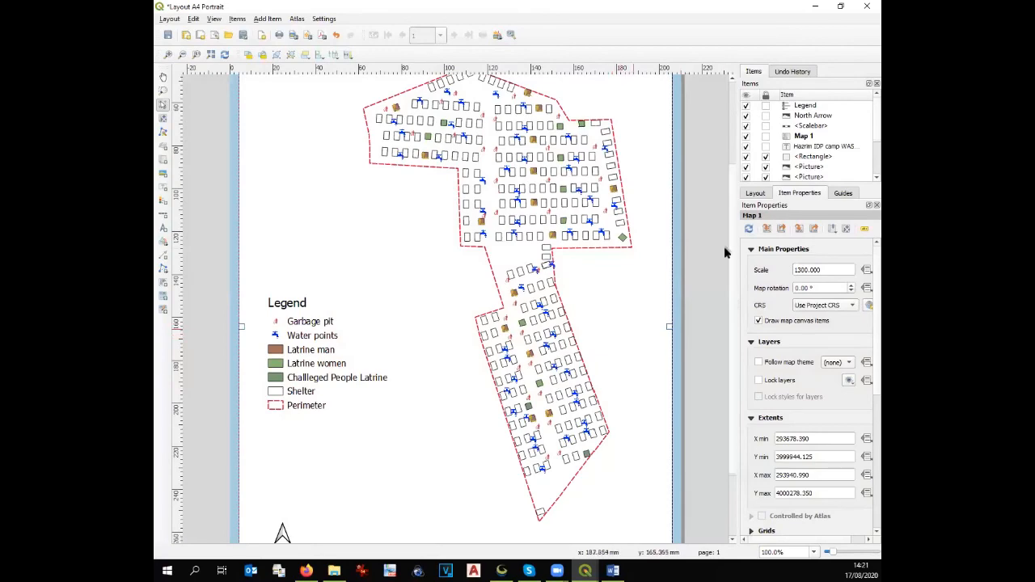
pyautogui.click(749, 229)
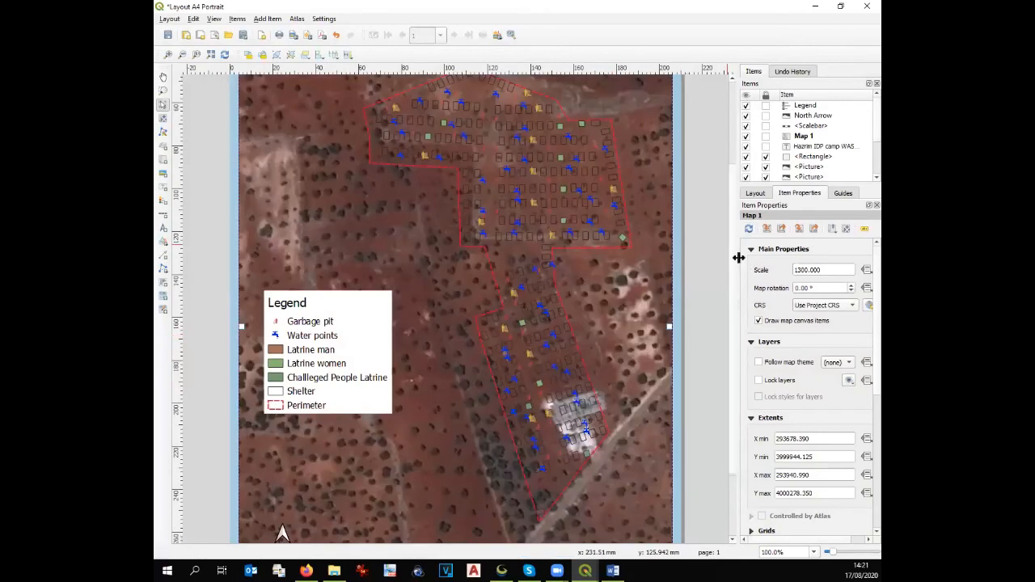
pyautogui.click(734, 243)
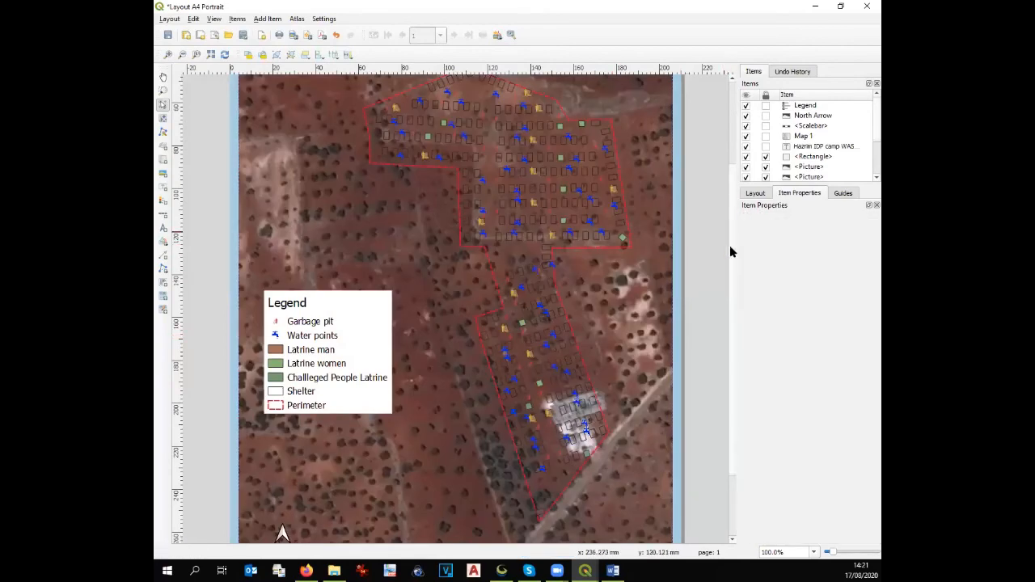
pyautogui.scroll(3, 730, 242)
pyautogui.scroll(-2, 728, 210)
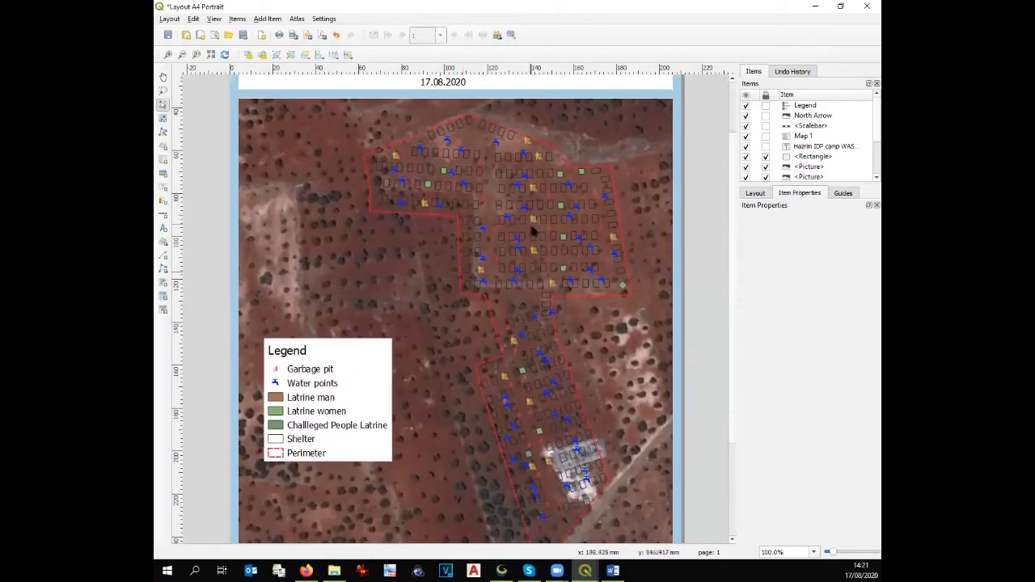
# Step: Hide the Bing Satellite layer in the main project window
pyautogui.moveTo(585, 571)
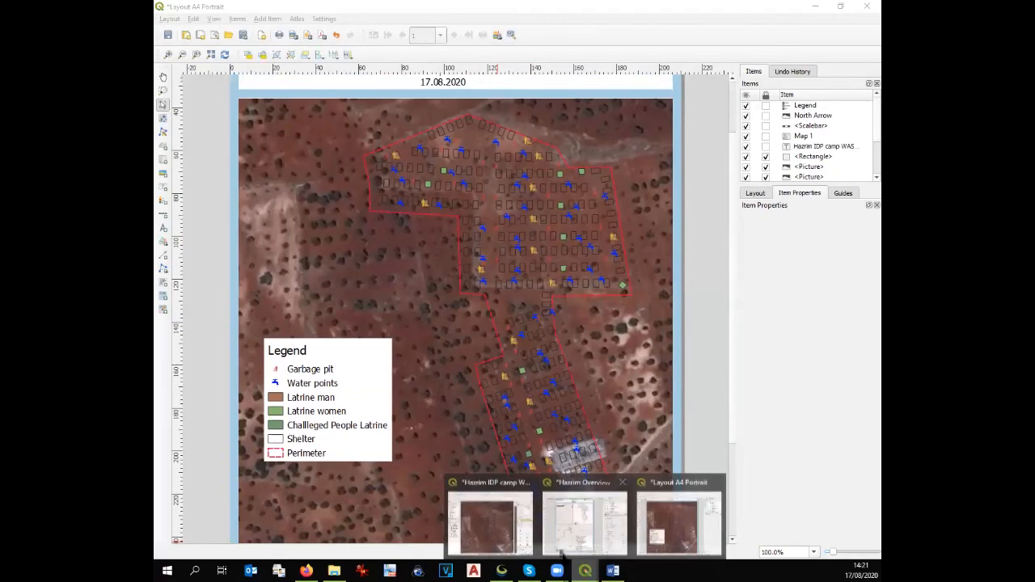
pyautogui.click(491, 521)
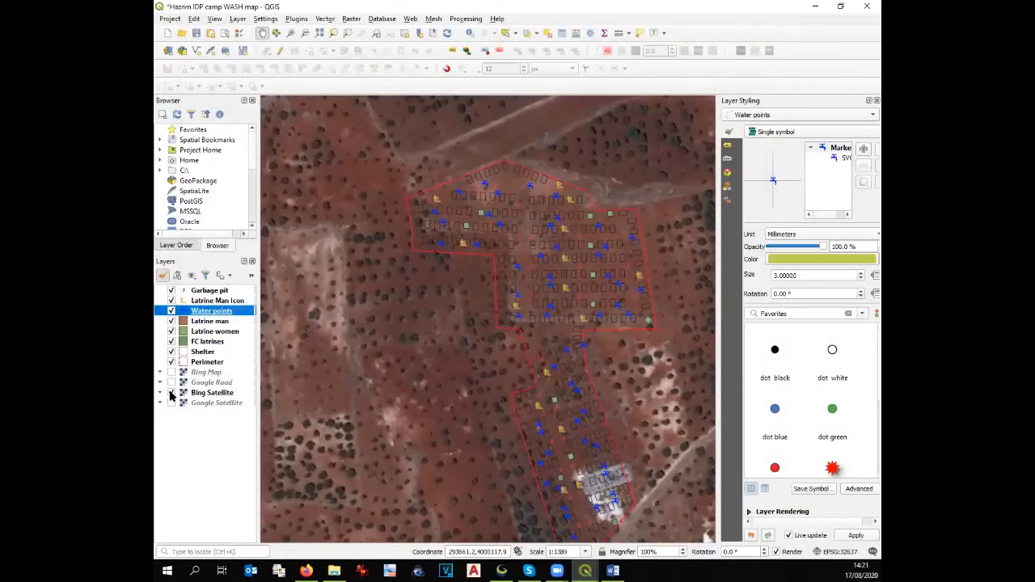
pyautogui.click(172, 392)
pyautogui.scroll(-1, 536, 380)
pyautogui.scroll(1, 604, 432)
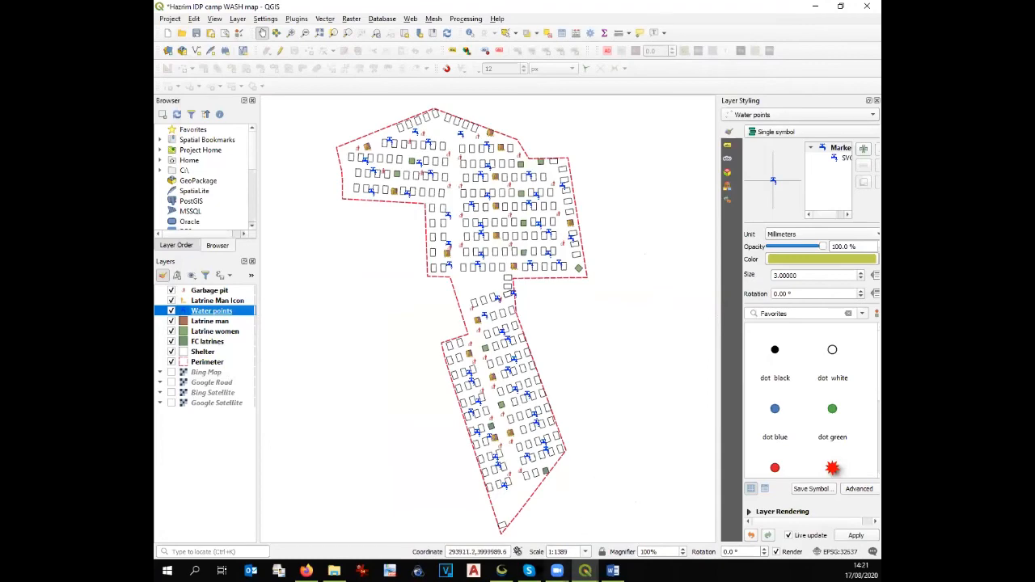
# Step: Switch to Global Mapper, hide the Latrine Man Icon layer and show only the DRAINAGE layer of the Hzarin DWG
pyautogui.click(501, 571)
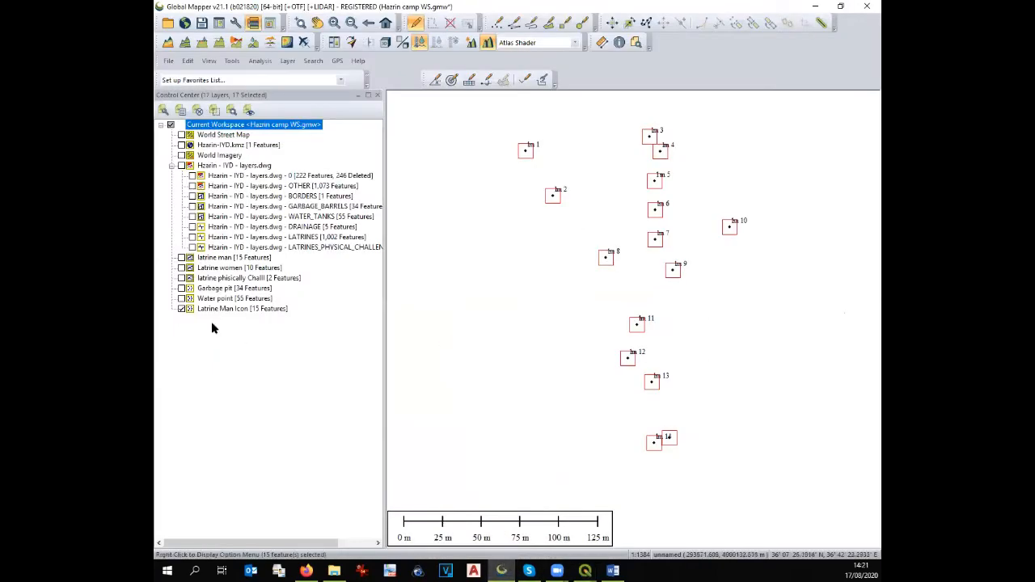
pyautogui.click(182, 309)
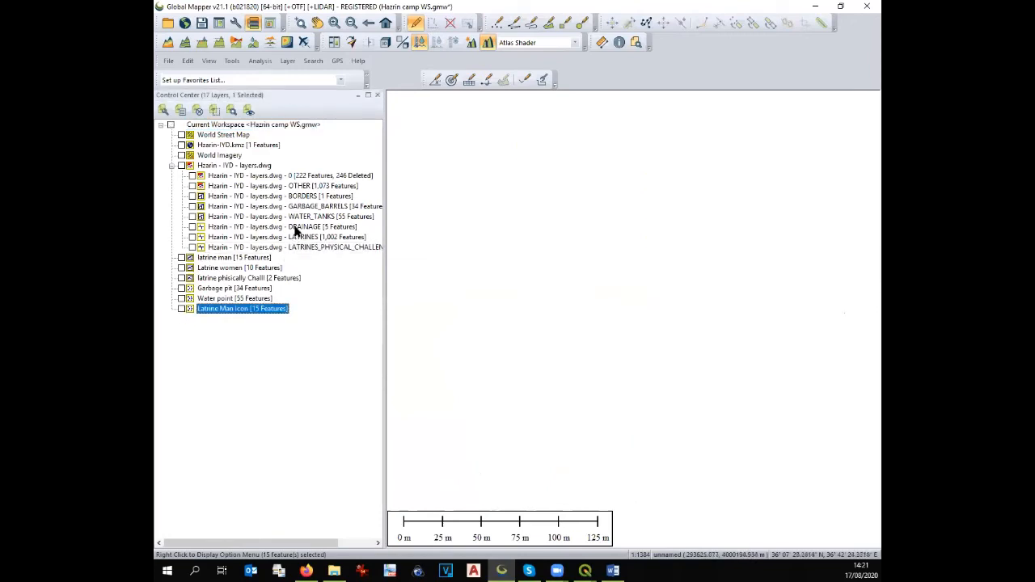
pyautogui.click(192, 228)
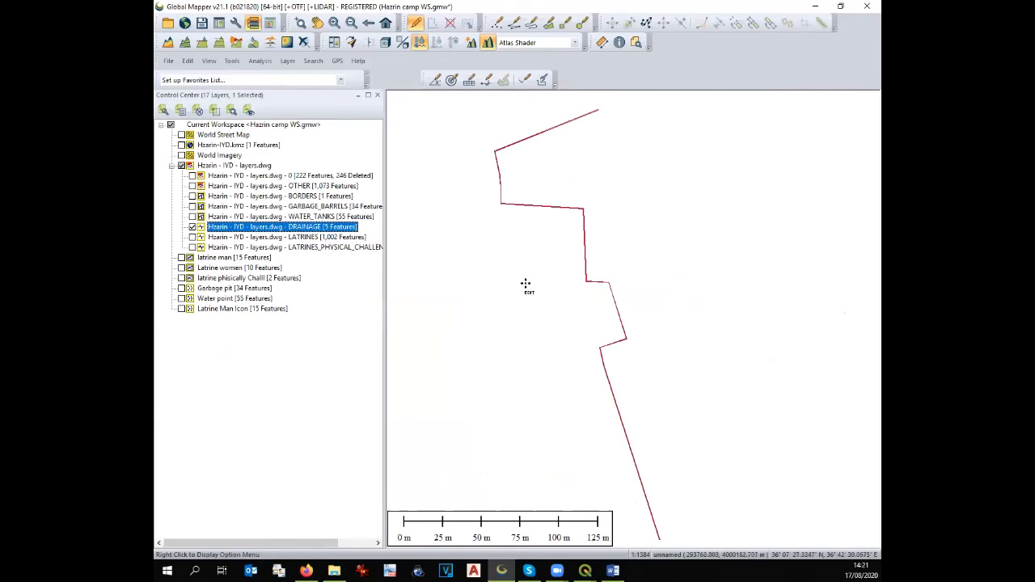
pyautogui.scroll(-1, 527, 284)
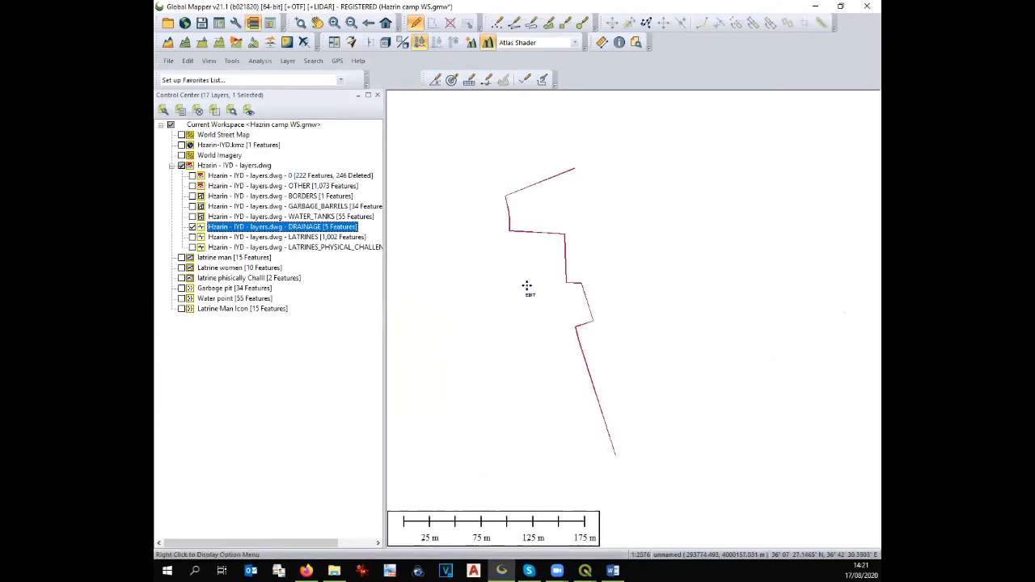
# Step: Export the DRAINAGE features as a line shapefile into the WS folder
pyautogui.click(168, 60)
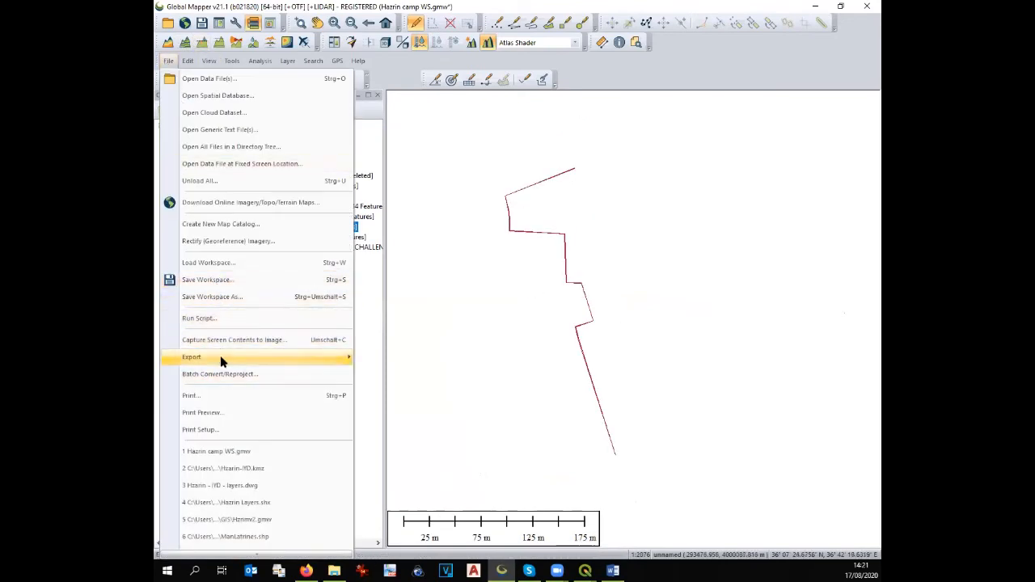
pyautogui.moveTo(219, 357)
pyautogui.click(423, 286)
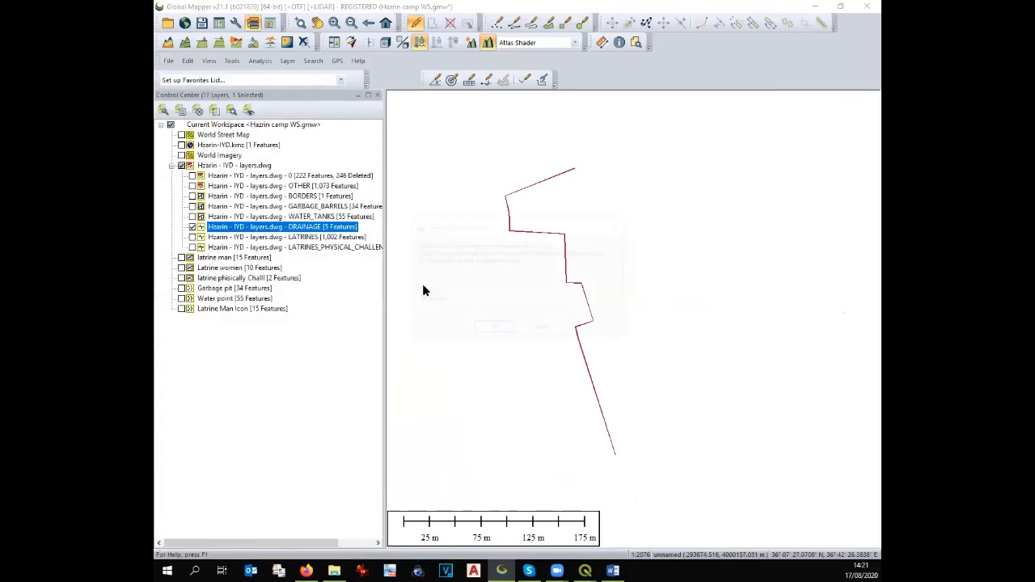
pyautogui.click(486, 327)
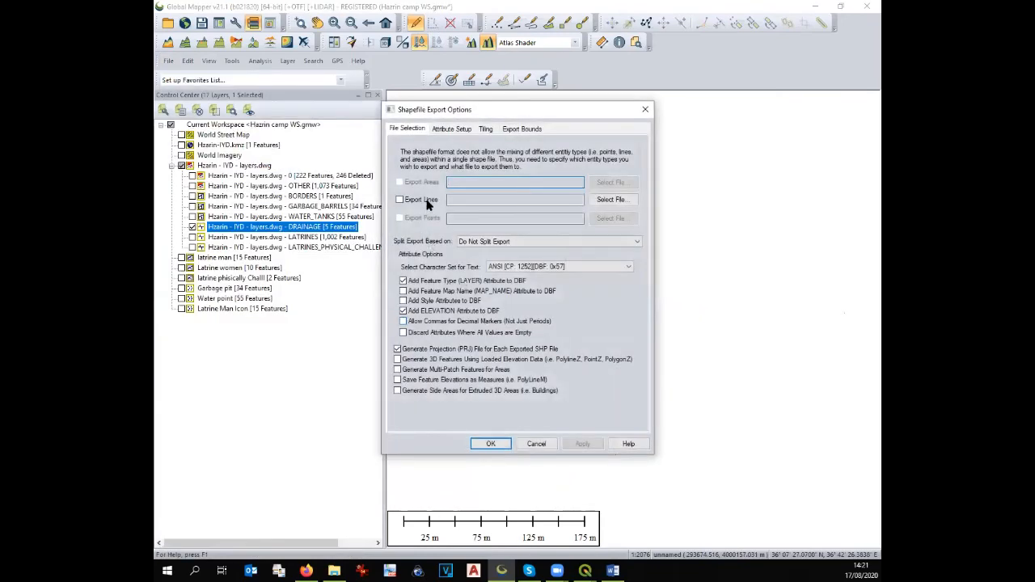
pyautogui.click(427, 203)
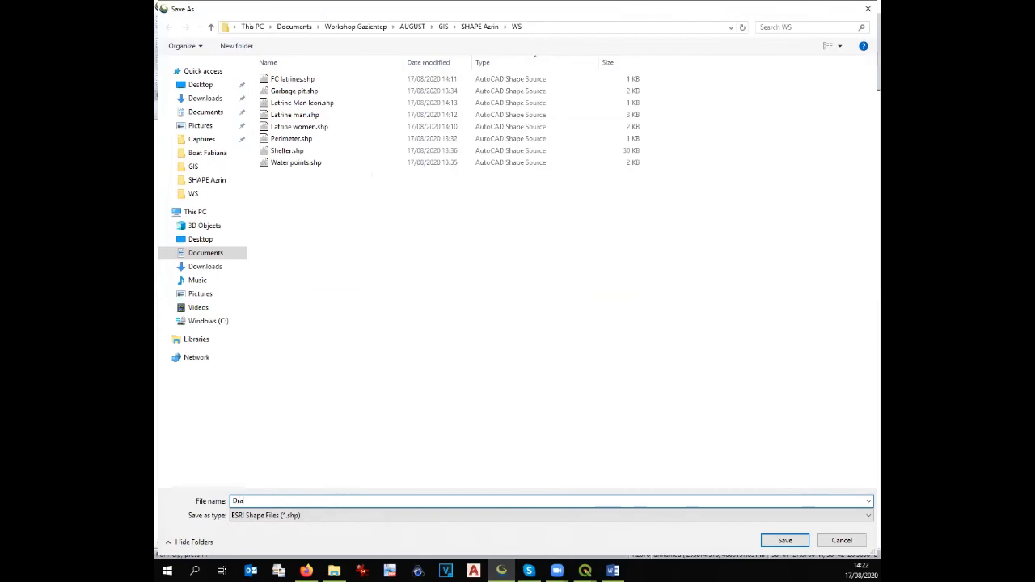
pyautogui.press('Return')
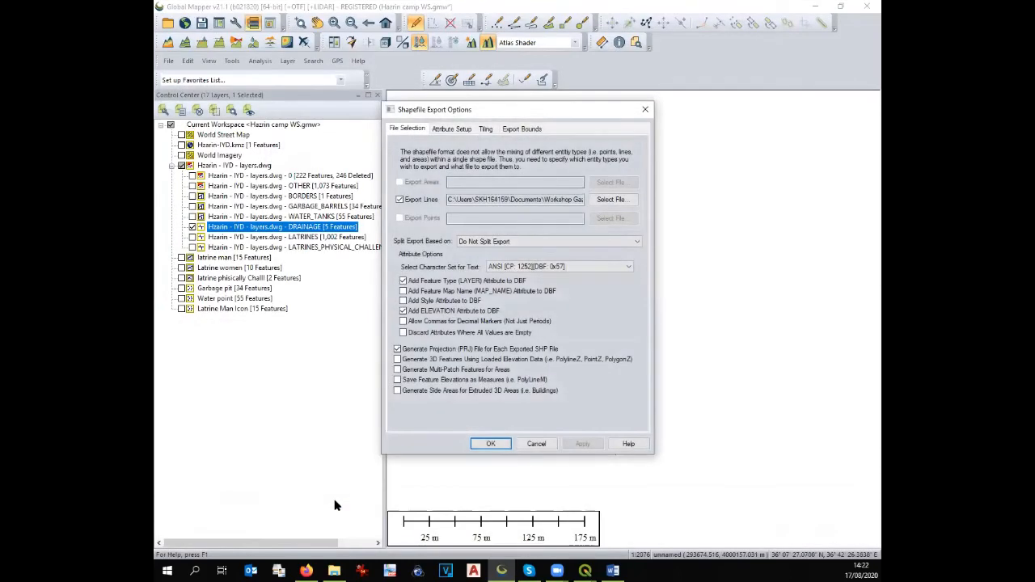
pyautogui.click(493, 444)
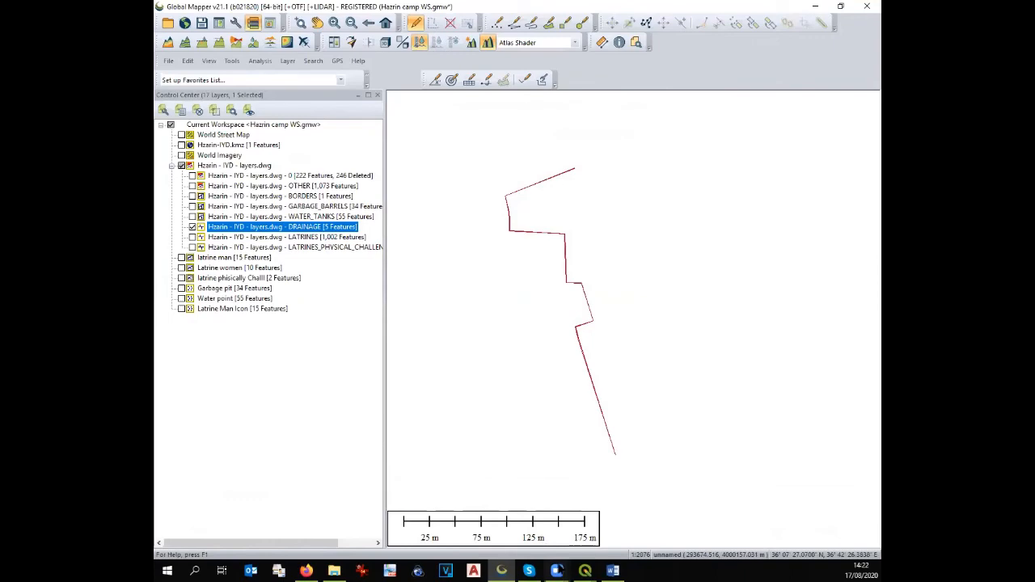
# Step: Switch to the Hazrim IDP camp WASH map project in QGIS and add Drainage.shp from the SHAPE Azrin WS folder as a vector layer
pyautogui.moveTo(584, 571)
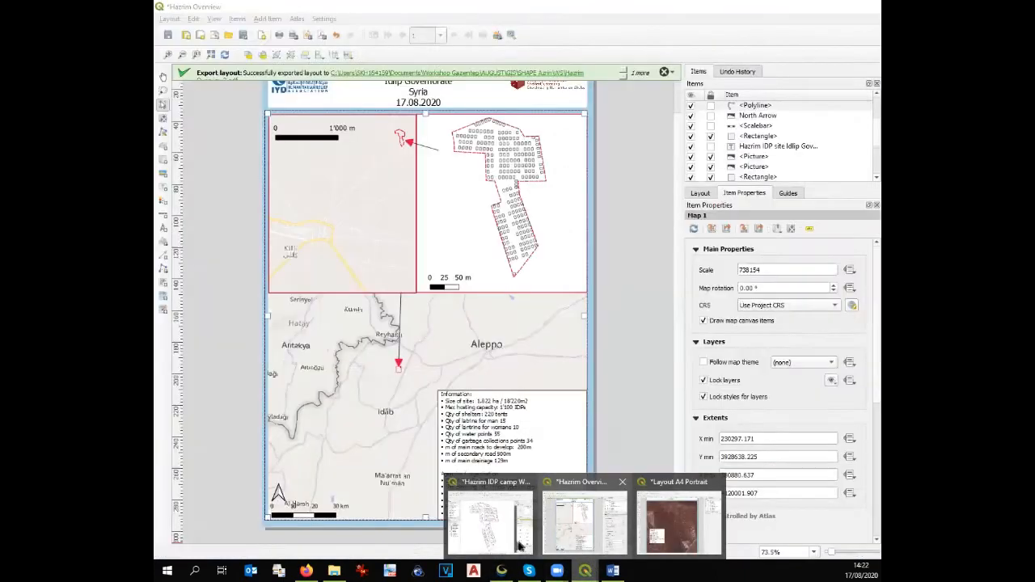
pyautogui.click(520, 547)
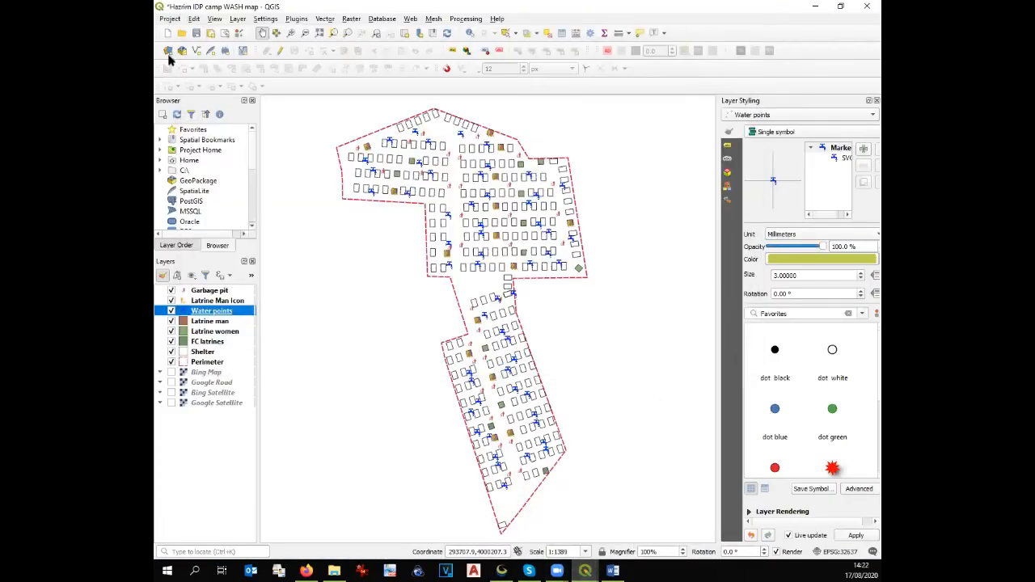
pyautogui.click(169, 53)
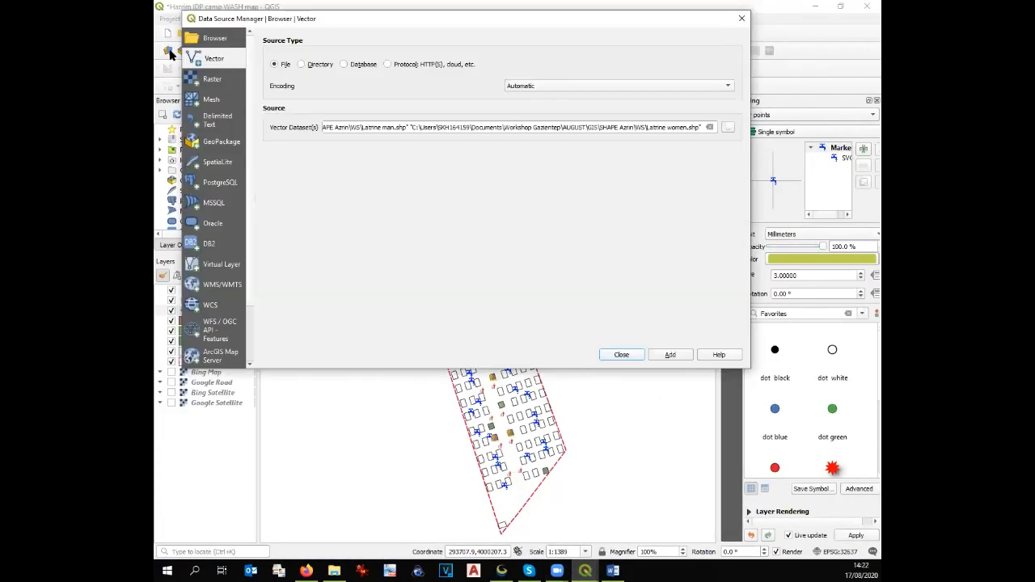
pyautogui.click(729, 129)
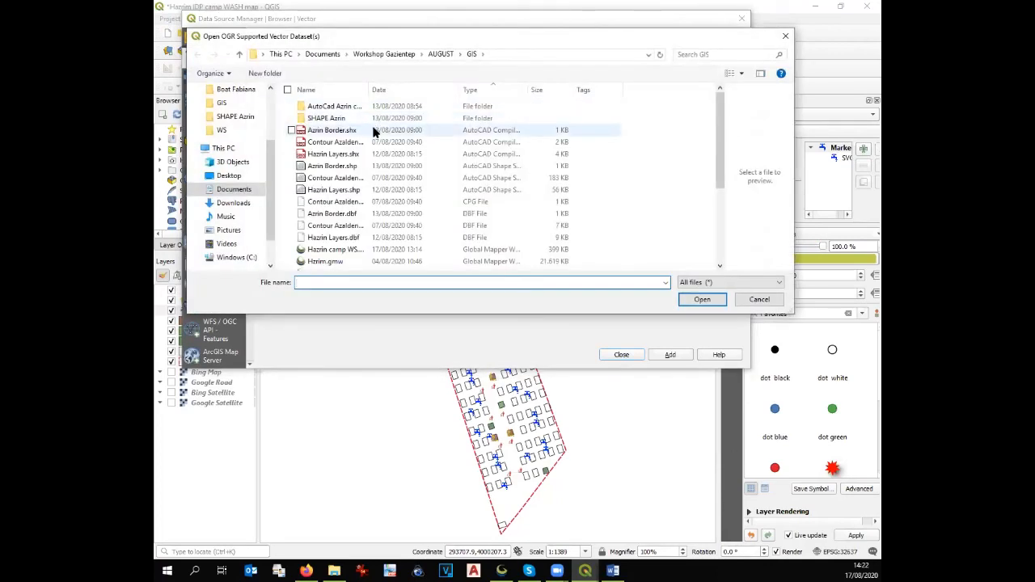
pyautogui.doubleClick(349, 118)
pyautogui.doubleClick(340, 109)
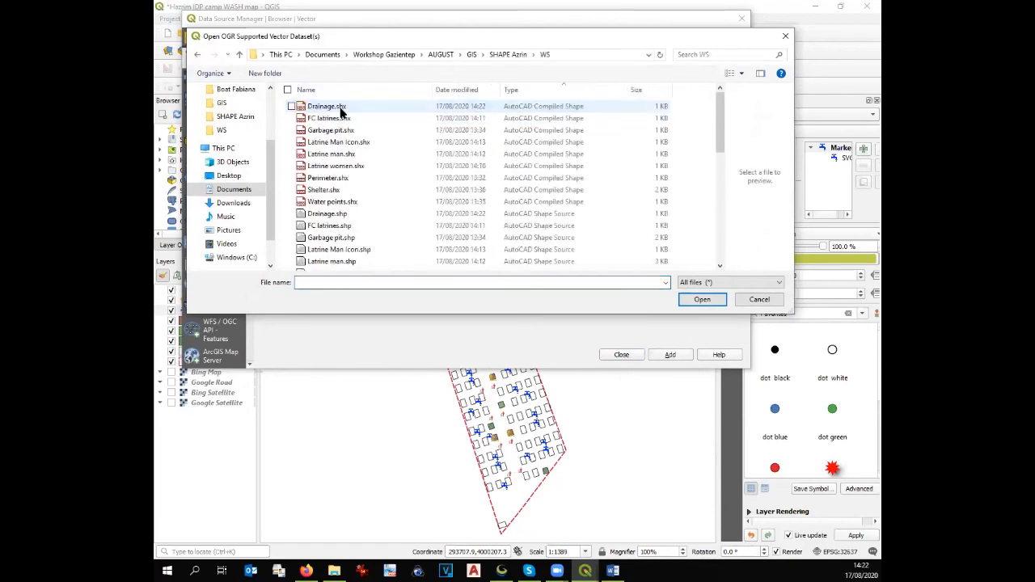
pyautogui.click(353, 214)
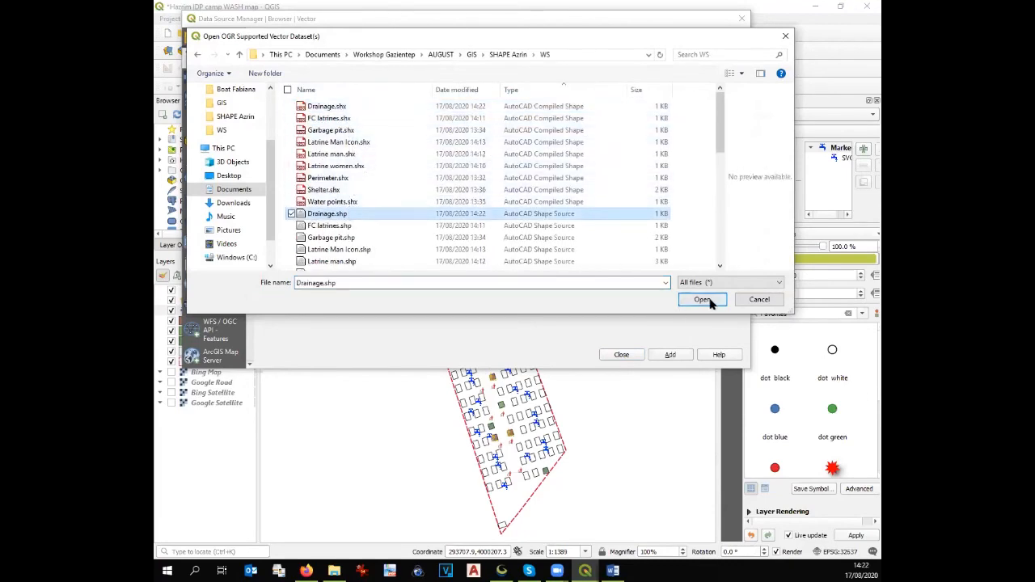
pyautogui.click(702, 300)
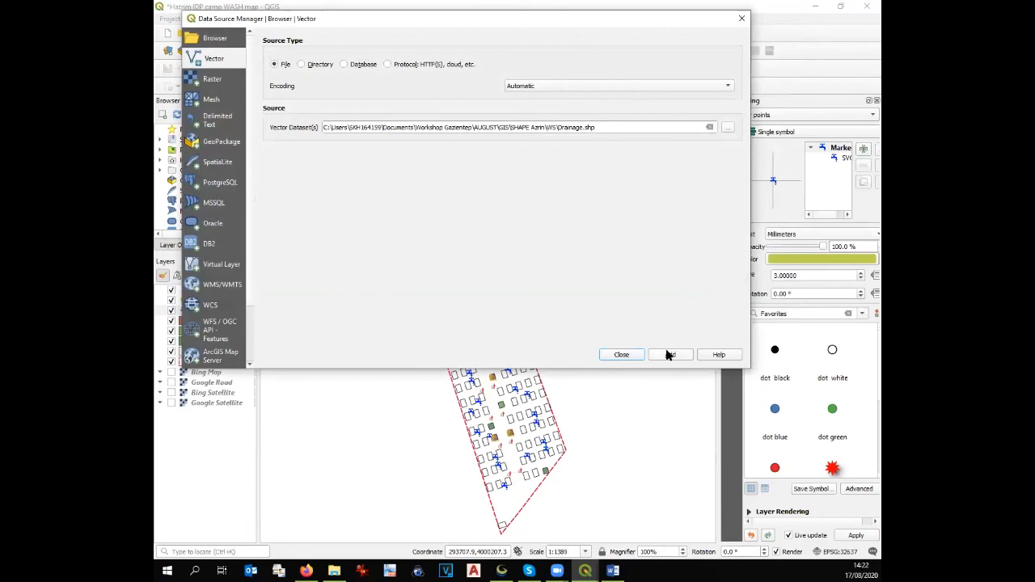
pyautogui.click(621, 355)
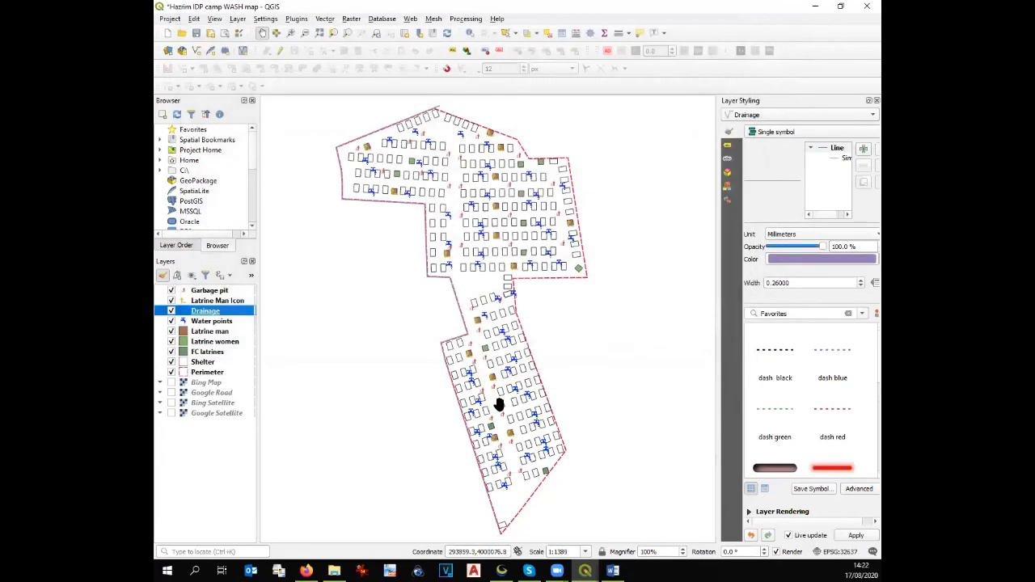
# Step: Style the Drainage layer with the effect emboss line preset and set its width to 2 mm
pyautogui.doubleClick(207, 312)
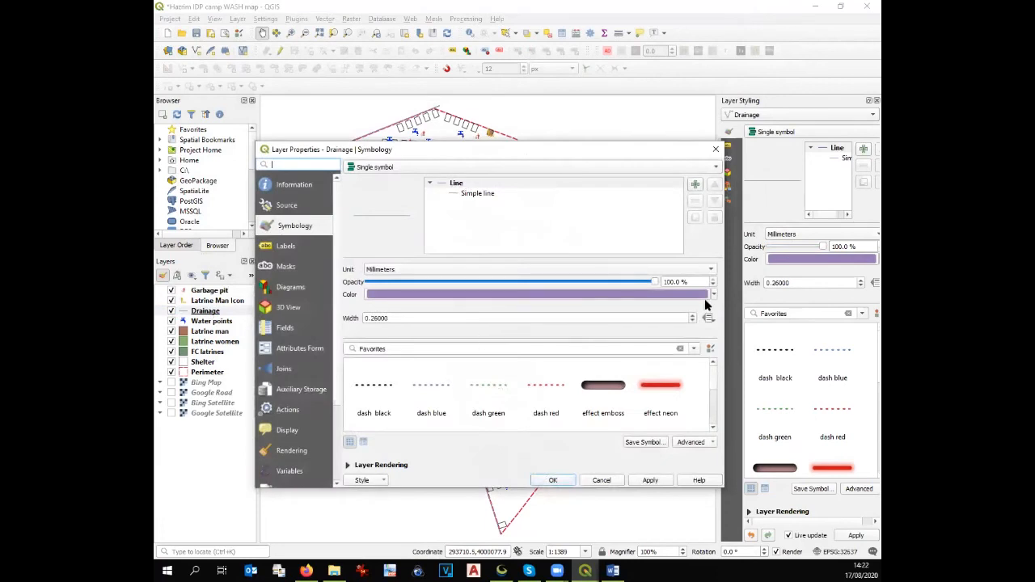
pyautogui.click(607, 387)
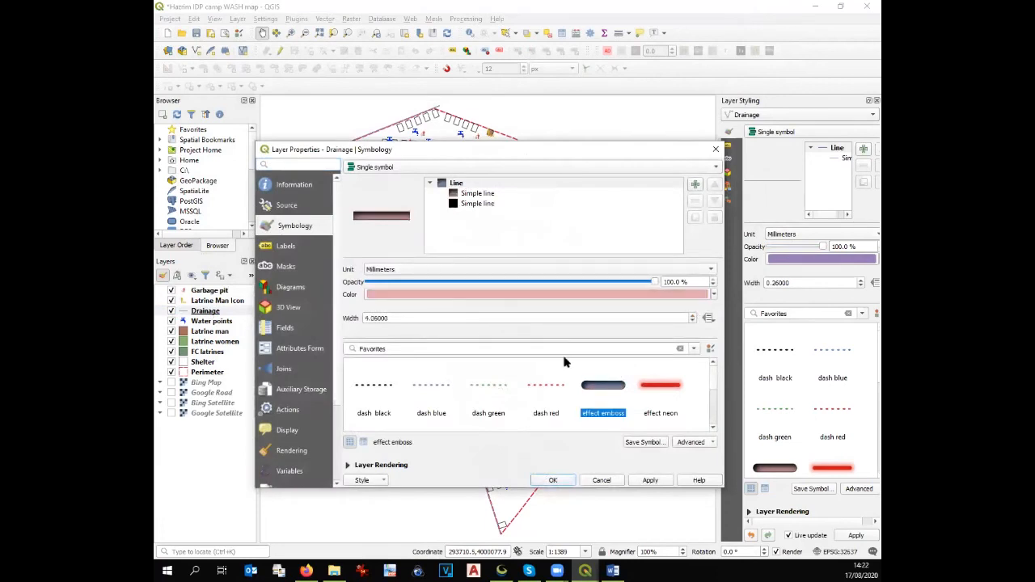
pyautogui.moveTo(408, 322); pyautogui.dragTo(317, 314)
pyautogui.write('2')
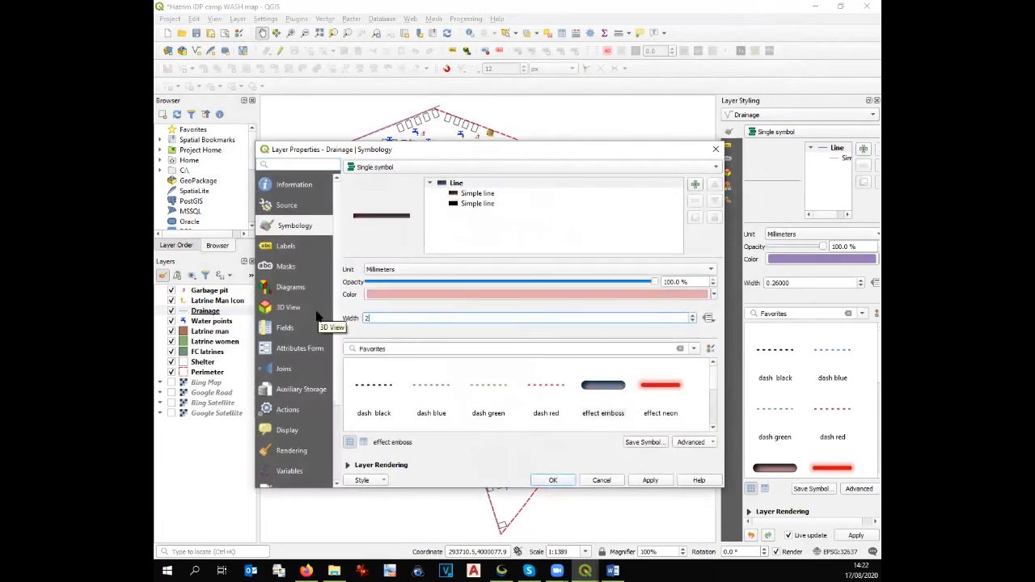
pyautogui.click(655, 481)
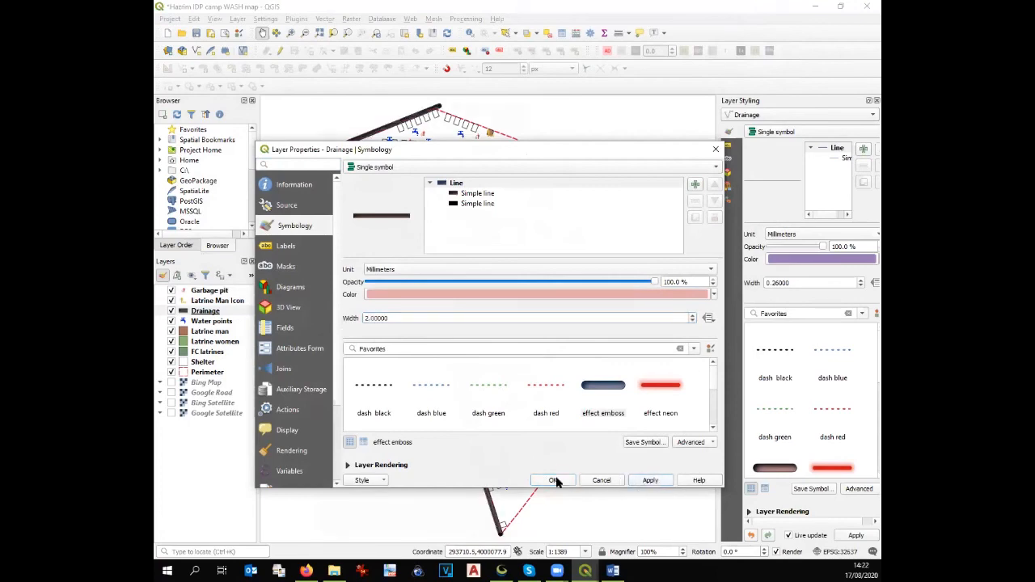
pyautogui.click(554, 480)
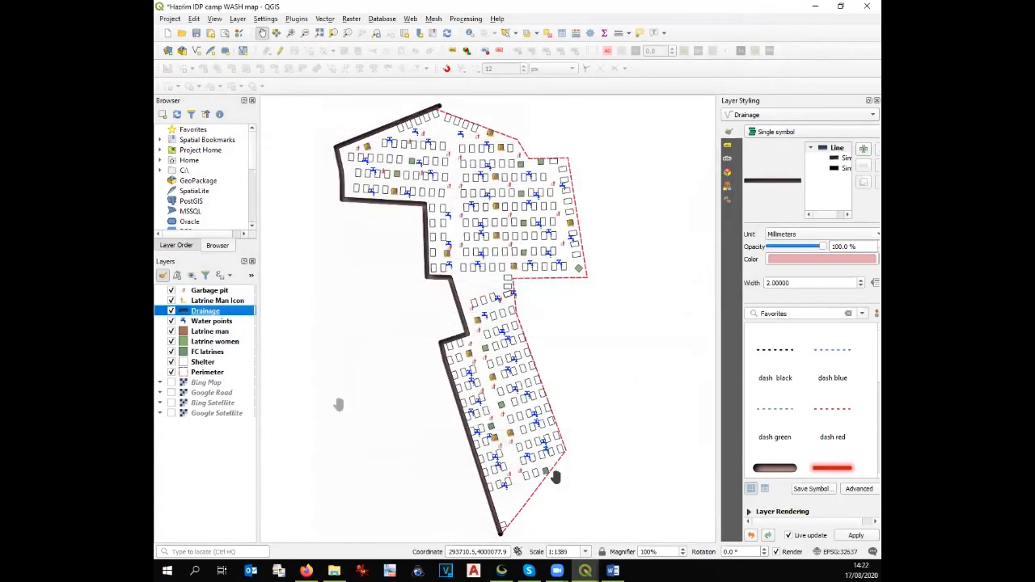
# Step: Switch to the A4 Portrait layout and refresh Map 1 to include the styled drainage line
pyautogui.click(585, 571)
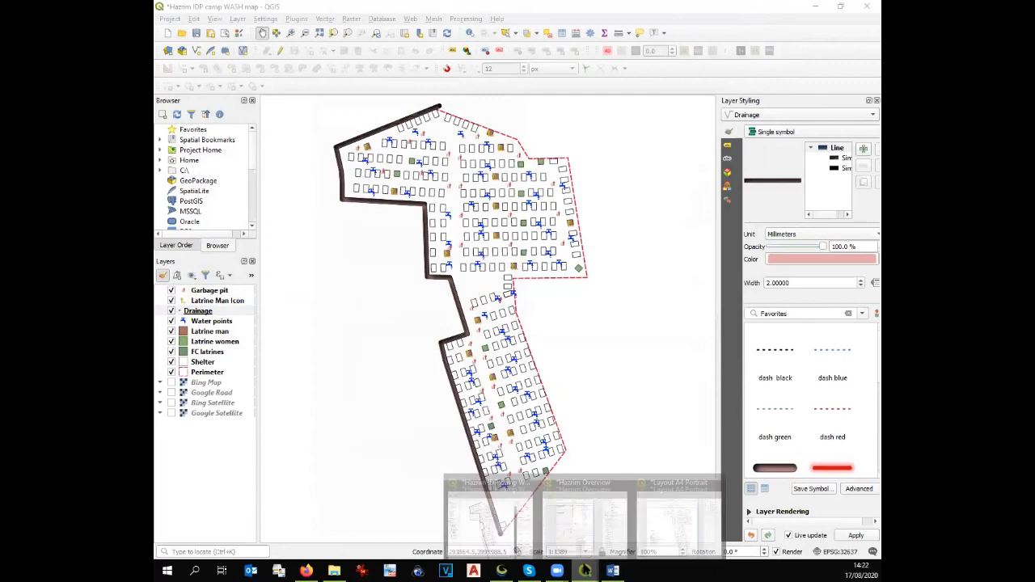
pyautogui.click(676, 522)
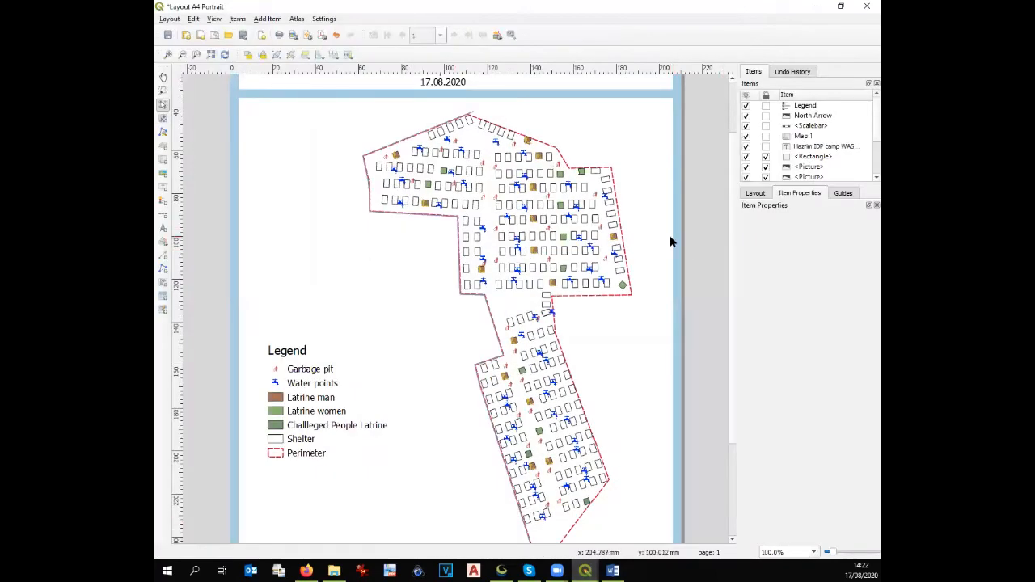
pyautogui.click(438, 306)
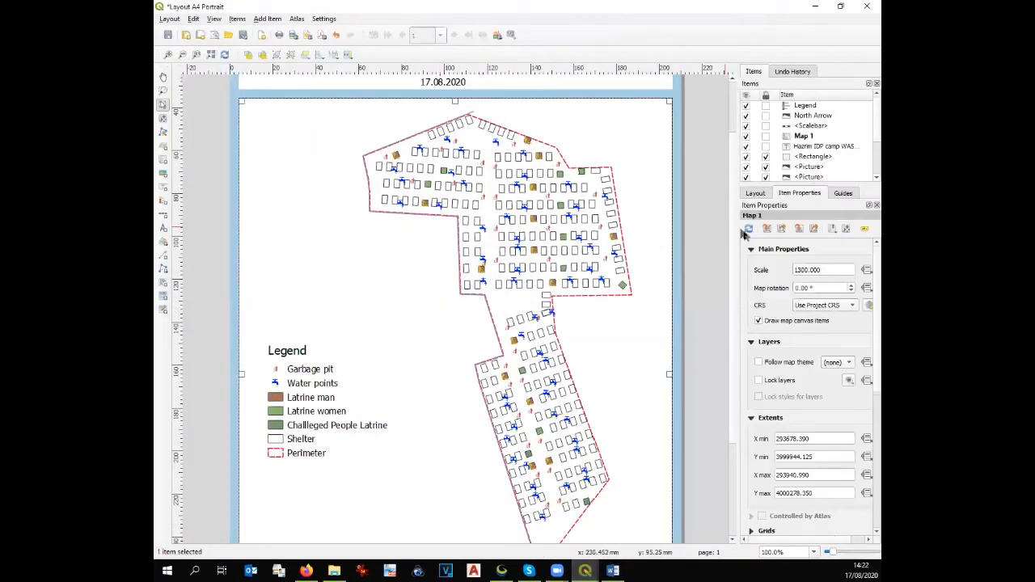
pyautogui.click(749, 231)
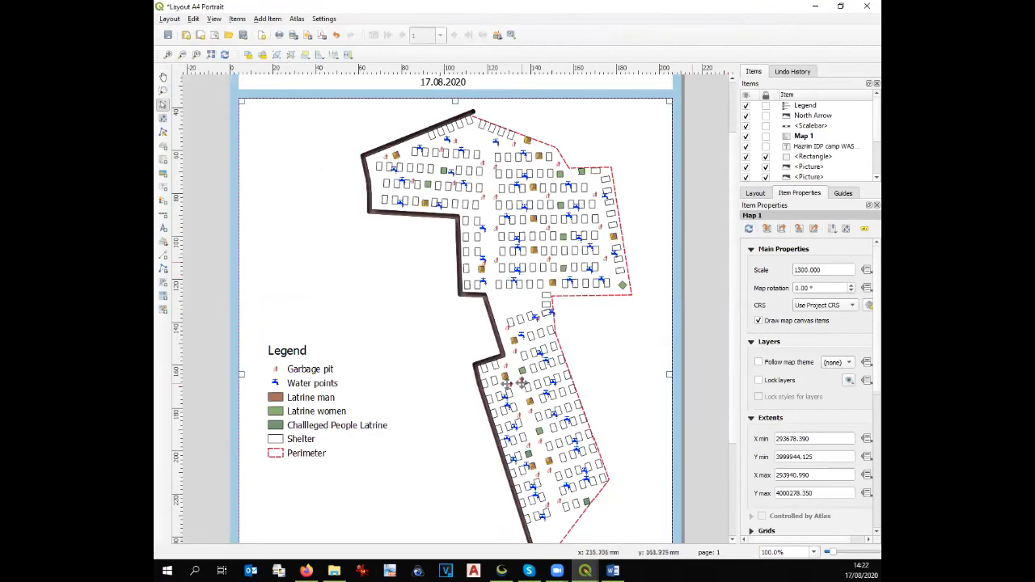
# Step: Add the Drainage layer to the layout's legend and look over the lower part of the page
pyautogui.click(323, 419)
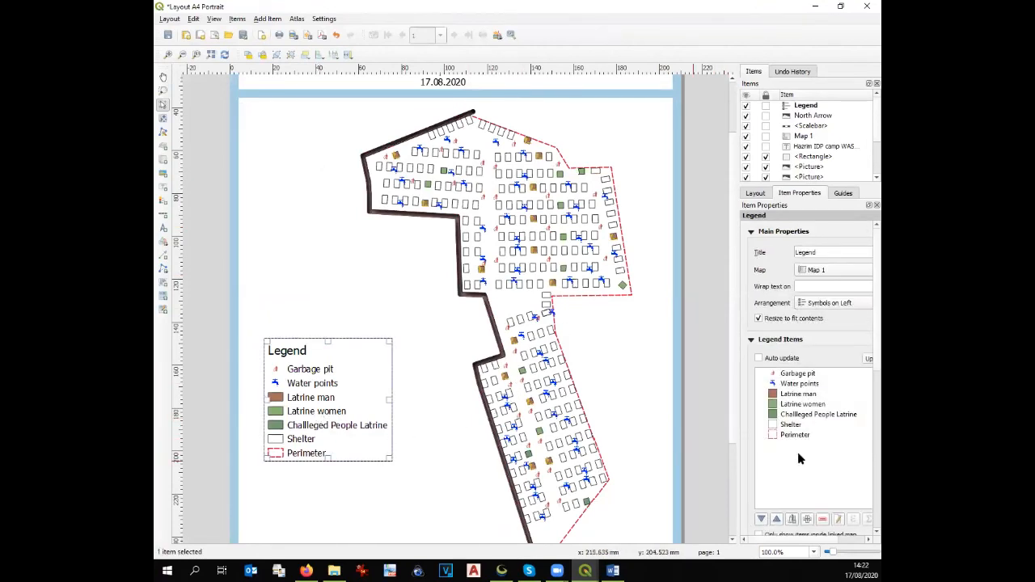
pyautogui.click(808, 519)
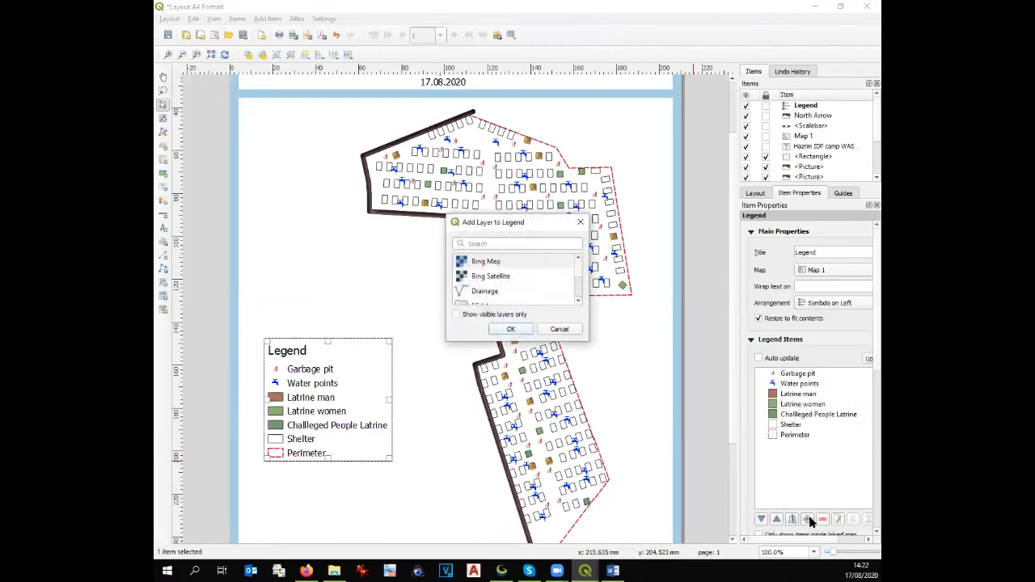
pyautogui.click(485, 292)
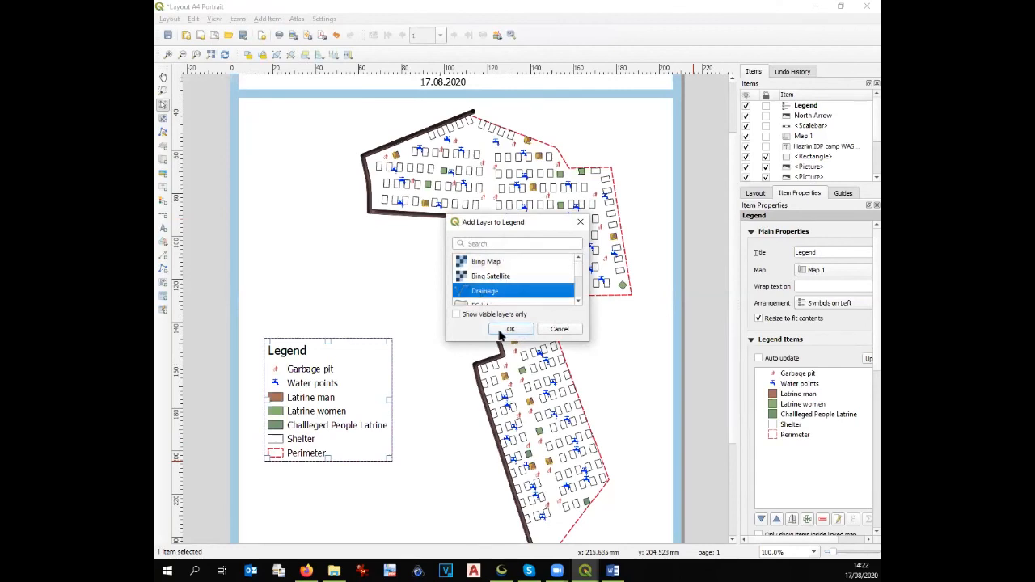
pyautogui.click(505, 330)
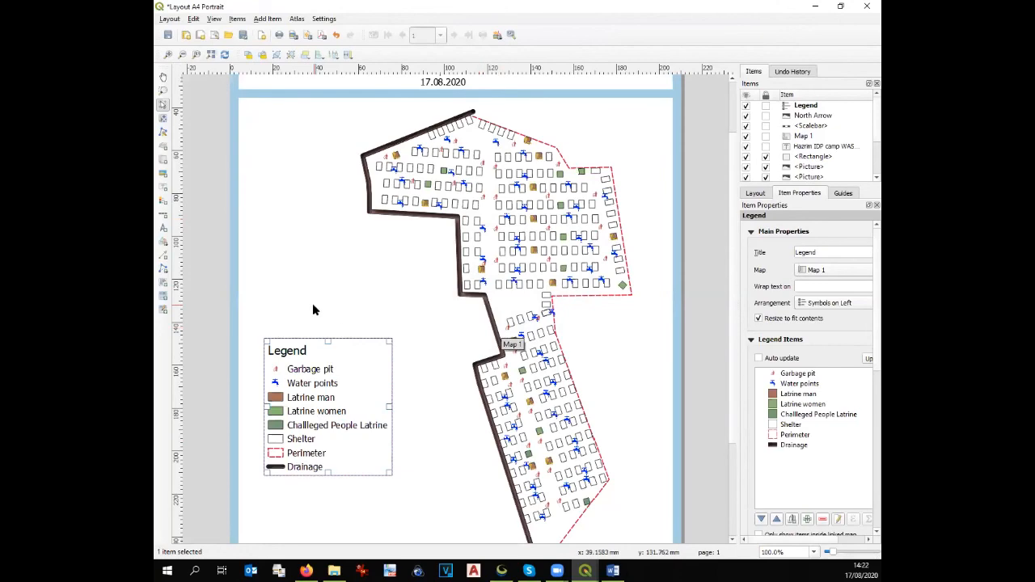
pyautogui.moveTo(736, 341); pyautogui.dragTo(720, 478)
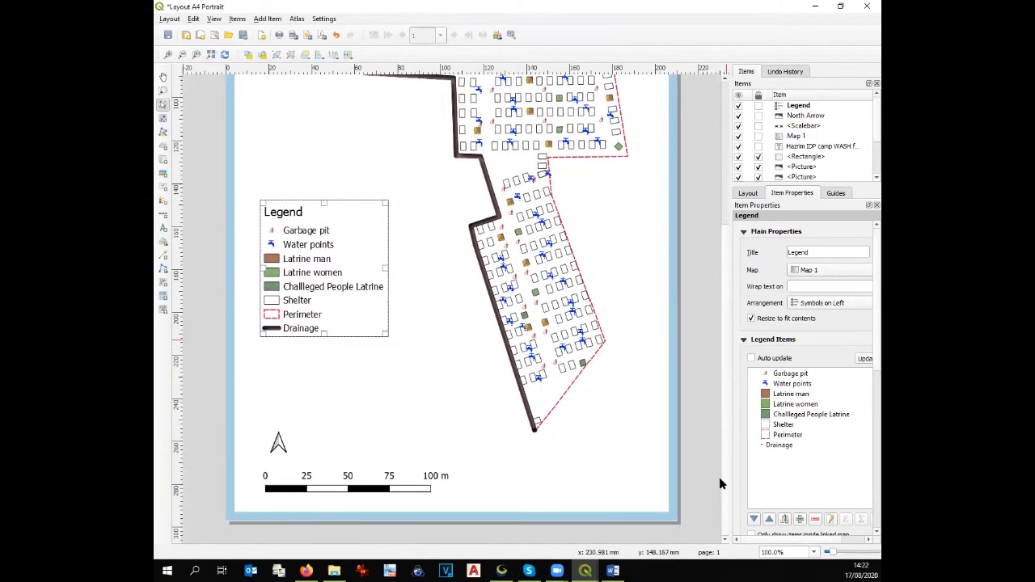
pyautogui.moveTo(719, 477); pyautogui.dragTo(706, 441)
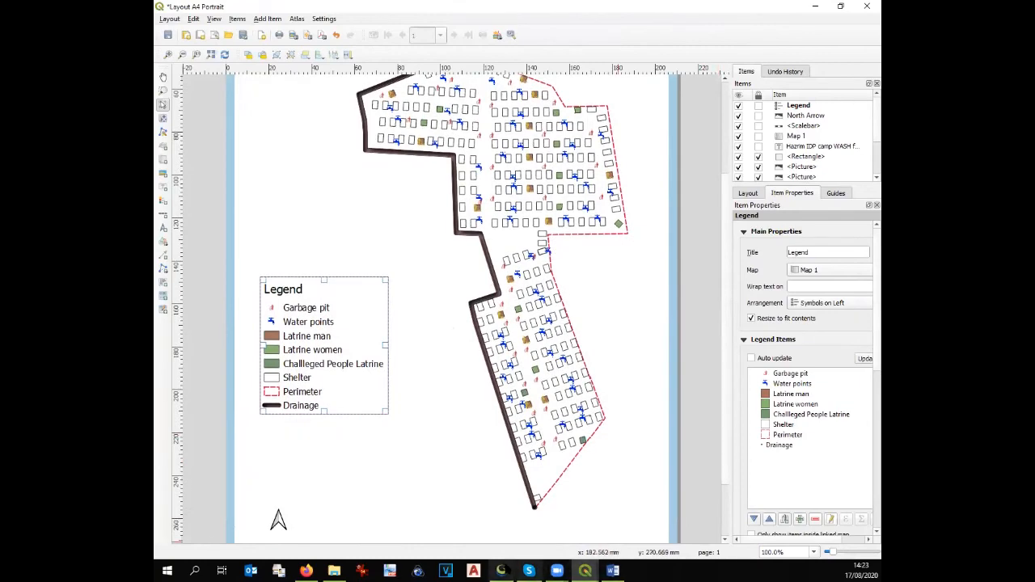
# Step: Switch to Global Mapper, load the SRTM Worldwide Elevation Data for the current screen bounds and place it just before World Imagery in the layer order
pyautogui.click(501, 571)
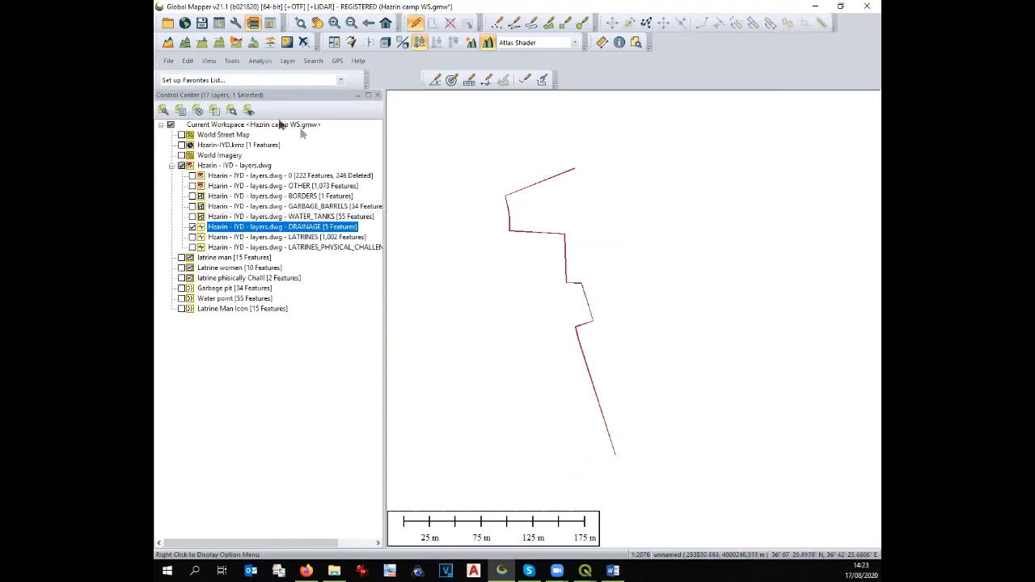
pyautogui.click(185, 23)
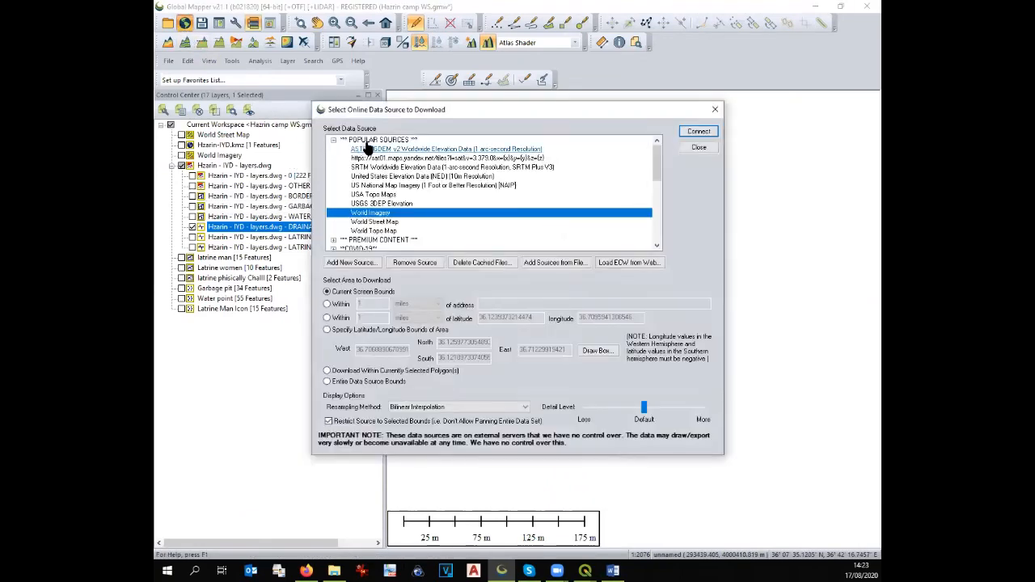
pyautogui.click(387, 168)
pyautogui.click(697, 131)
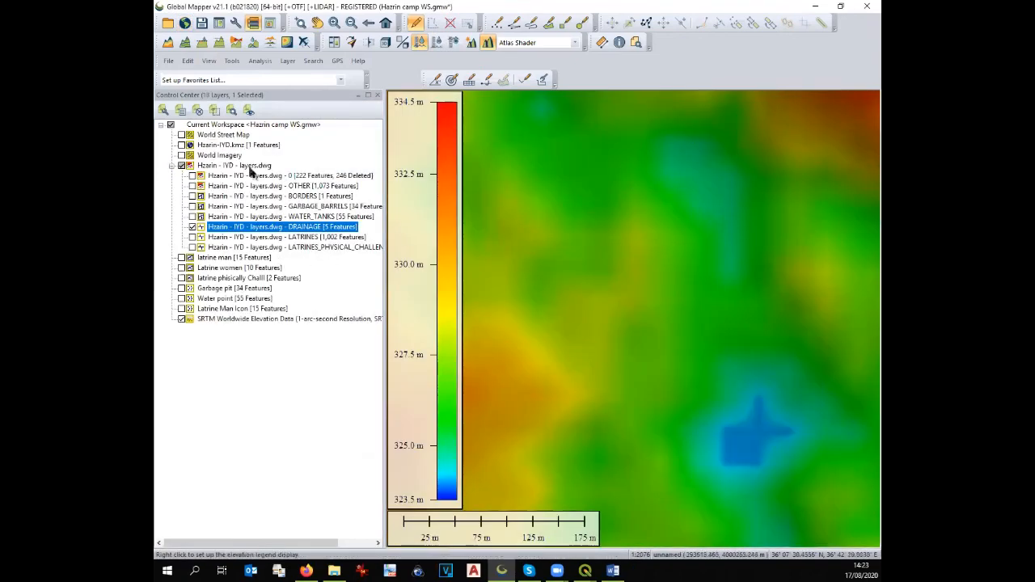
pyautogui.moveTo(214, 319); pyautogui.dragTo(258, 160)
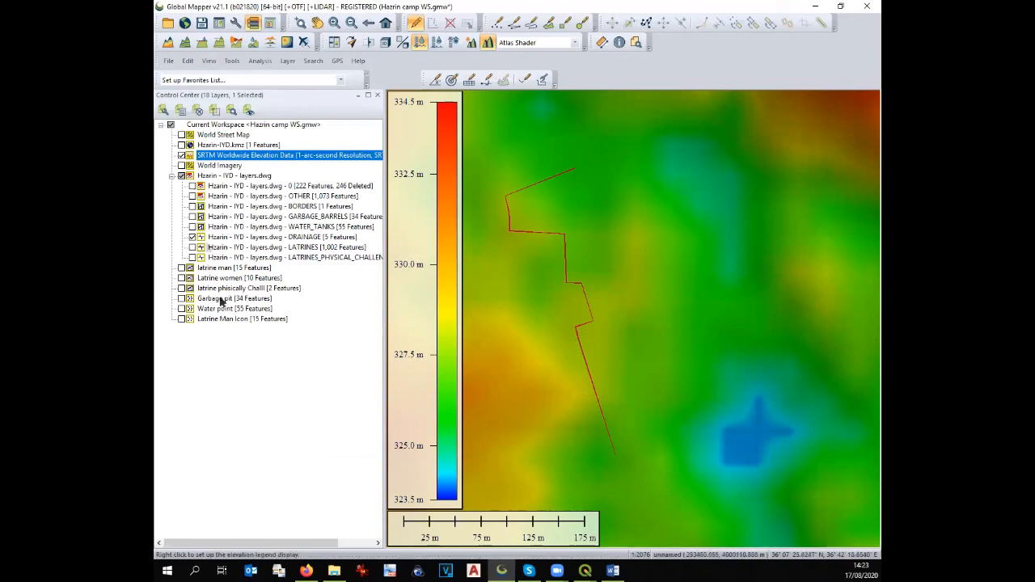
# Step: Select all features of the DRAINAGE layer and apply elevations to them from the terrain layers, replacing any existing elevation values
pyautogui.click(243, 237)
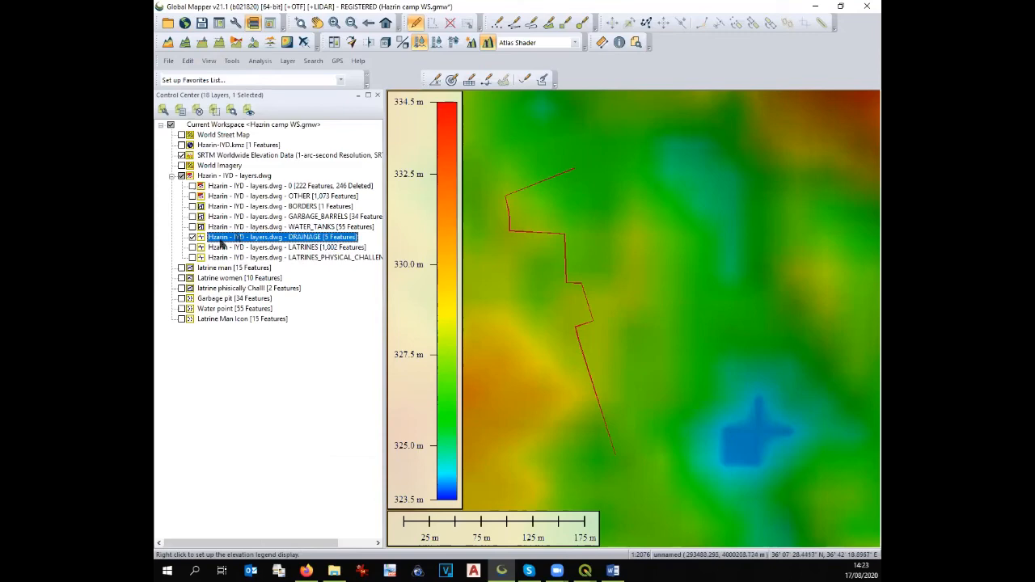
pyautogui.rightClick(238, 238)
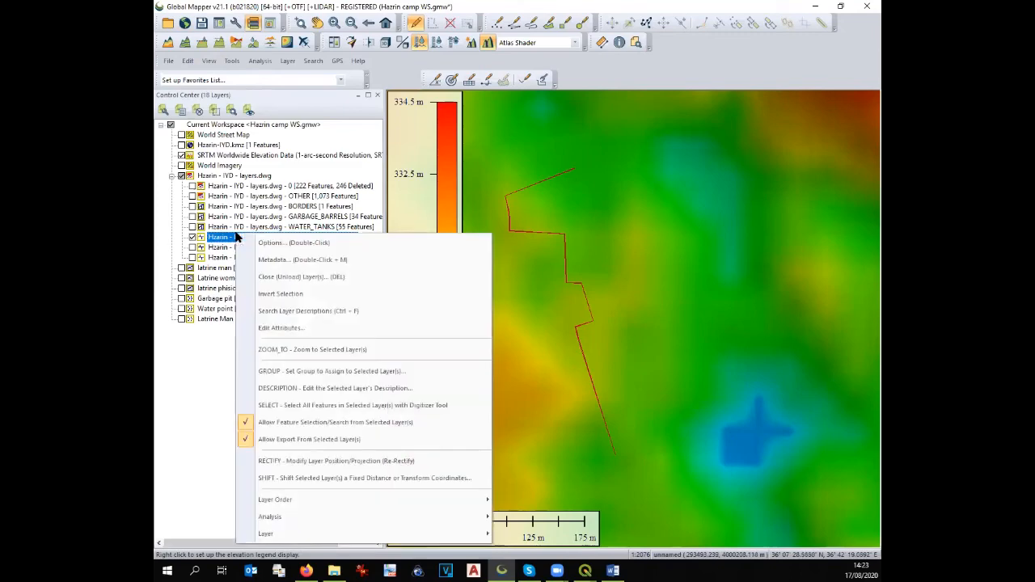
pyautogui.click(277, 406)
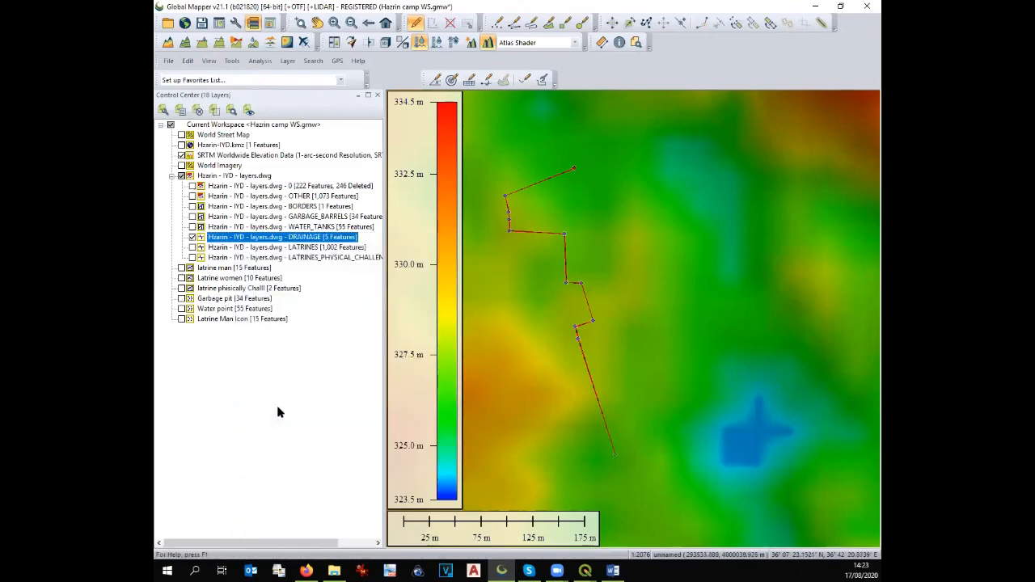
pyautogui.rightClick(566, 282)
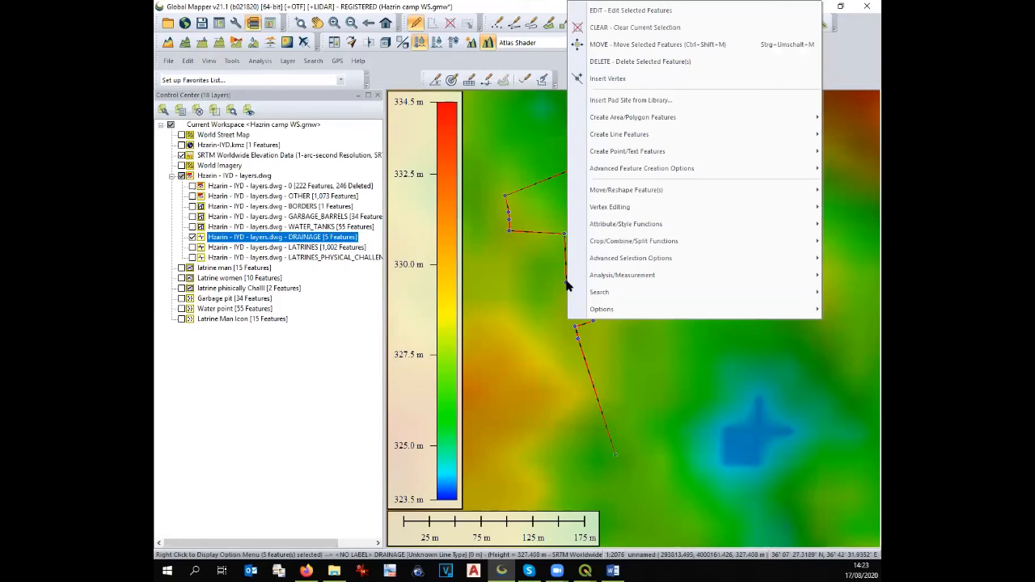
pyautogui.moveTo(607, 279)
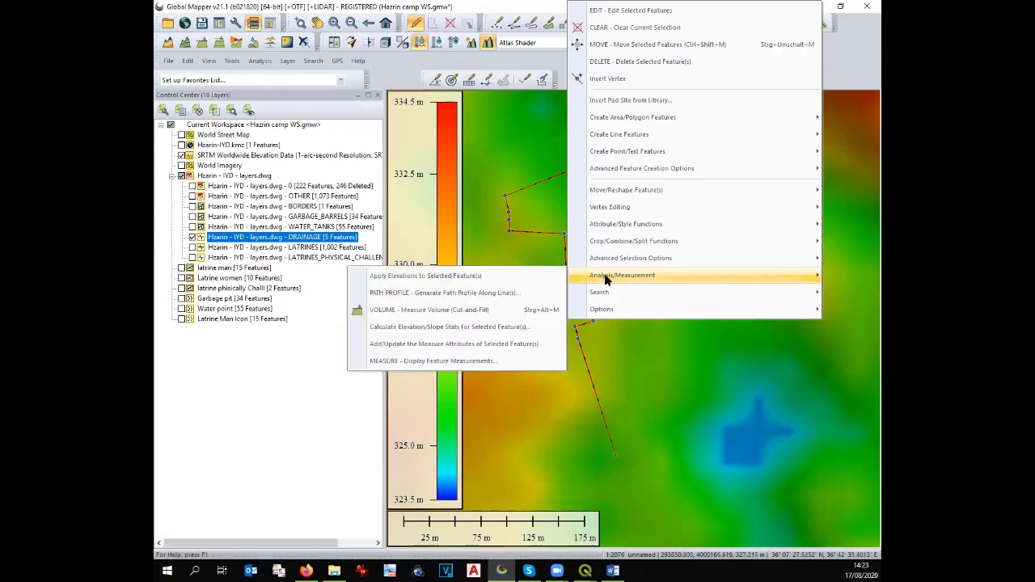
pyautogui.click(540, 279)
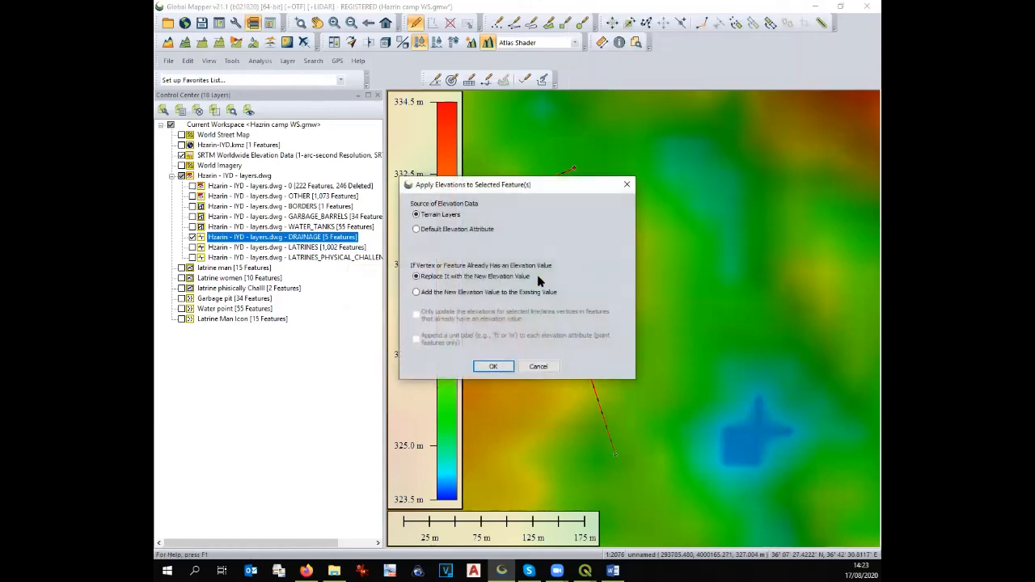
pyautogui.click(494, 366)
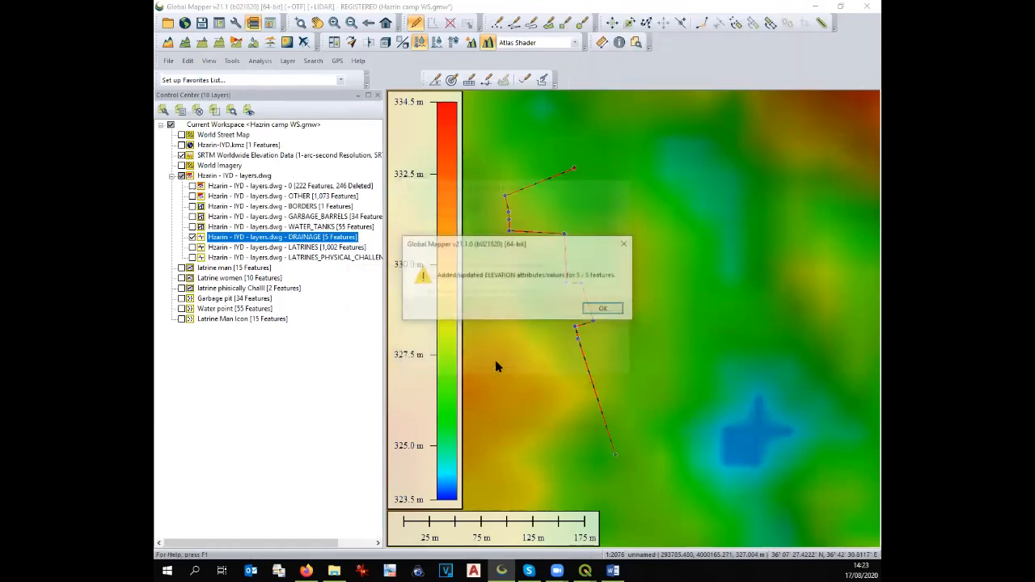
pyautogui.click(606, 310)
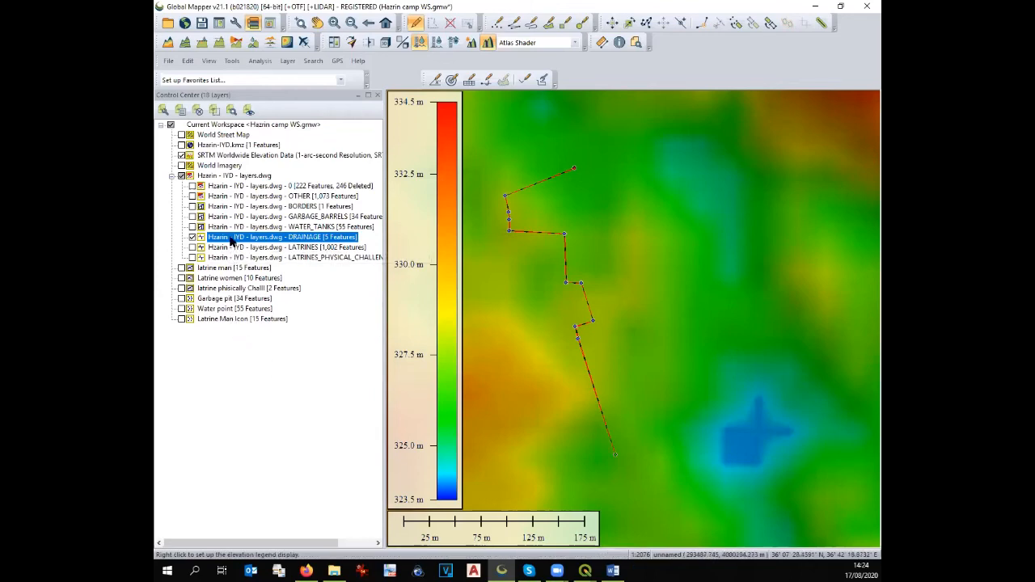
# Step: Generate path profiles along the selected drainage lines and move the profile window clear of the drainage on the map
pyautogui.rightClick(565, 285)
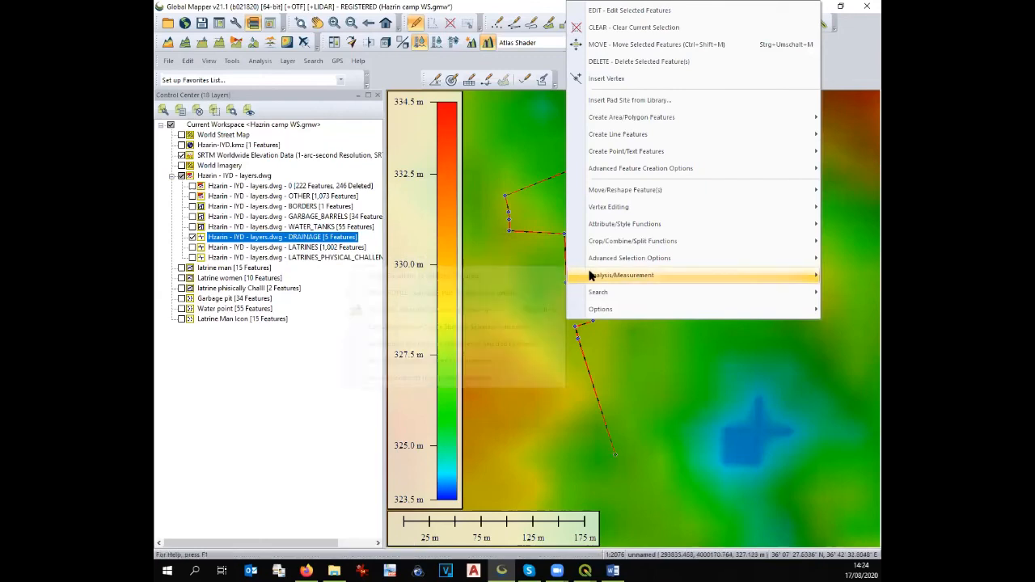
pyautogui.moveTo(591, 276)
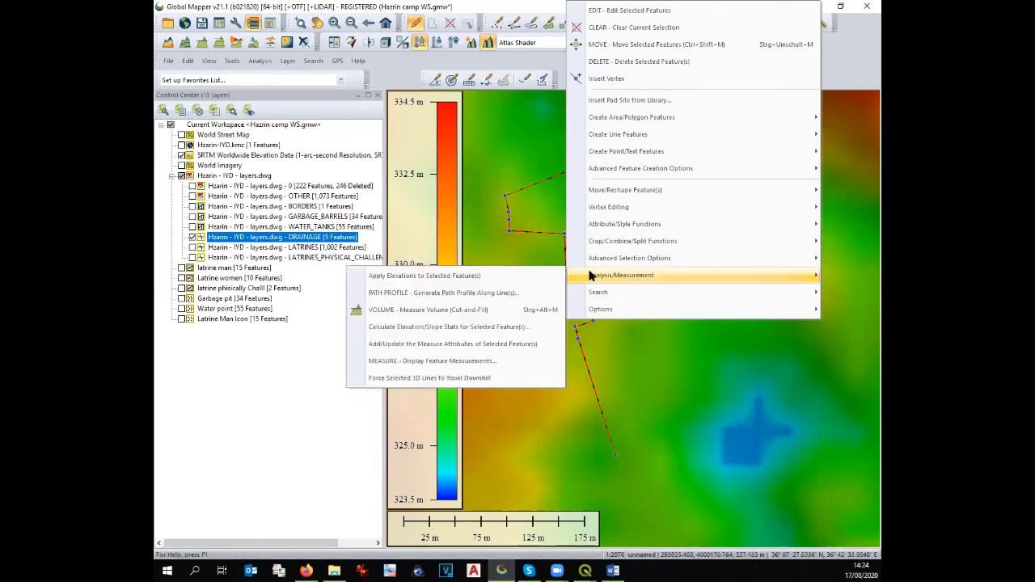
pyautogui.click(528, 292)
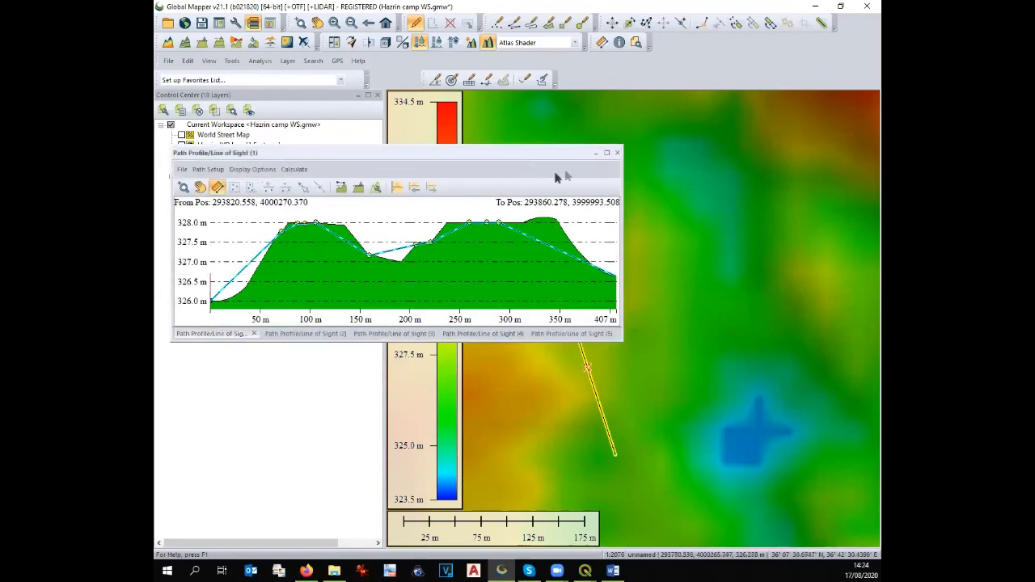
pyautogui.moveTo(557, 158); pyautogui.dragTo(662, 102)
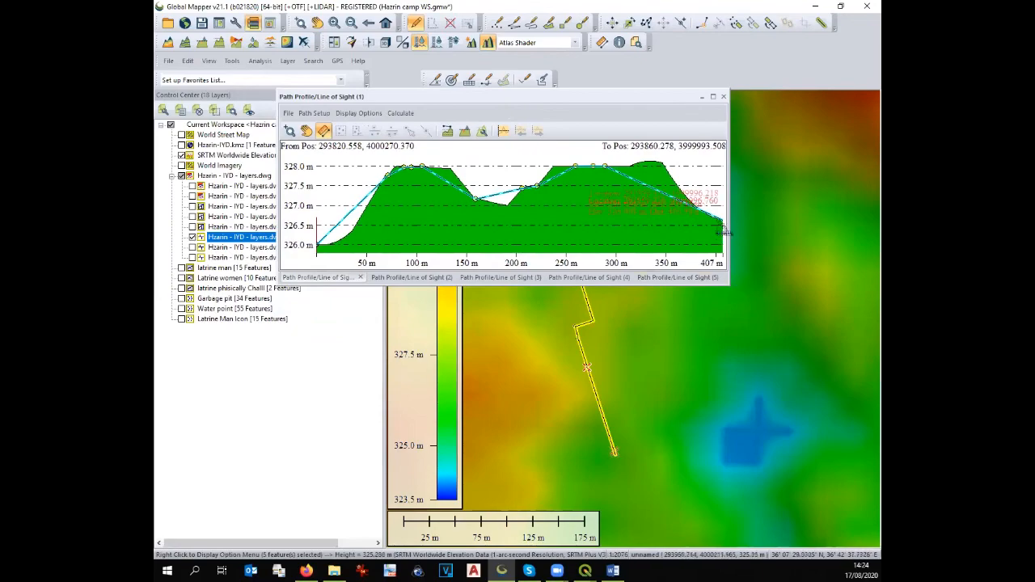
pyautogui.moveTo(663, 100); pyautogui.dragTo(458, 290)
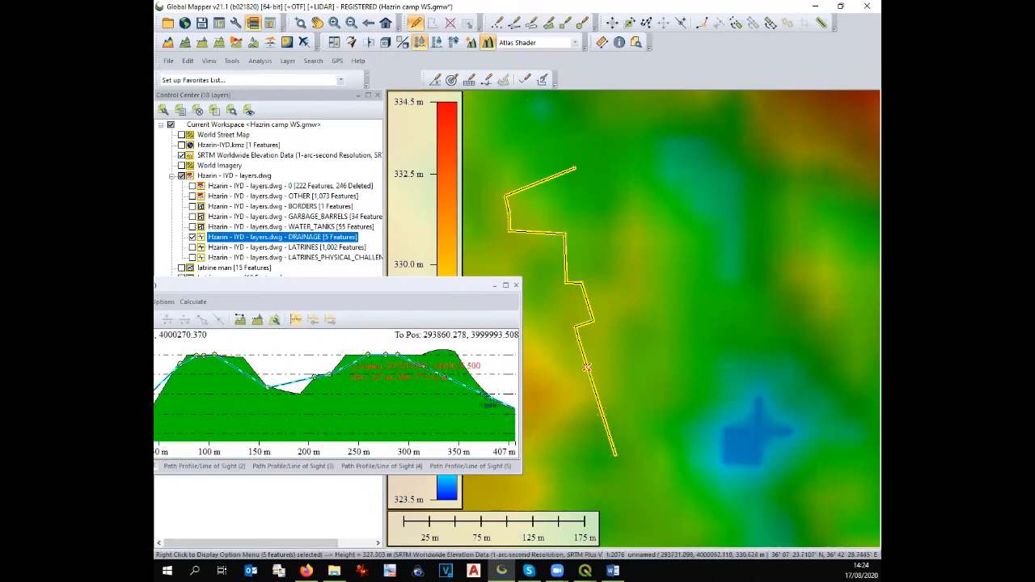
# Step: Measure the sub-path slope across the whole profile, from its 407 m end back to its start
pyautogui.moveTo(488, 388); pyautogui.dragTo(433, 361)
pyautogui.moveTo(465, 286); pyautogui.dragTo(566, 229)
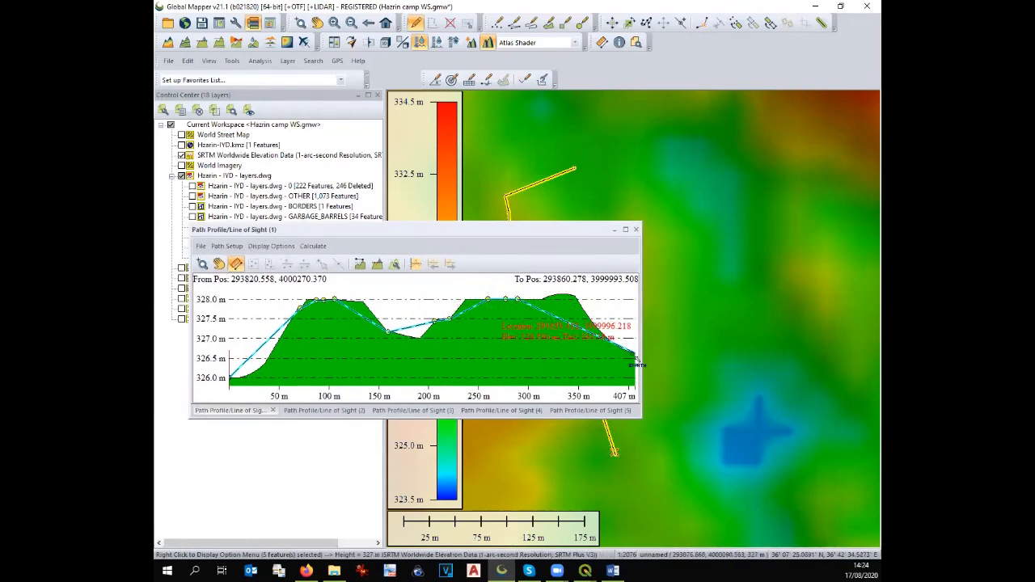
pyautogui.moveTo(637, 363); pyautogui.dragTo(231, 384)
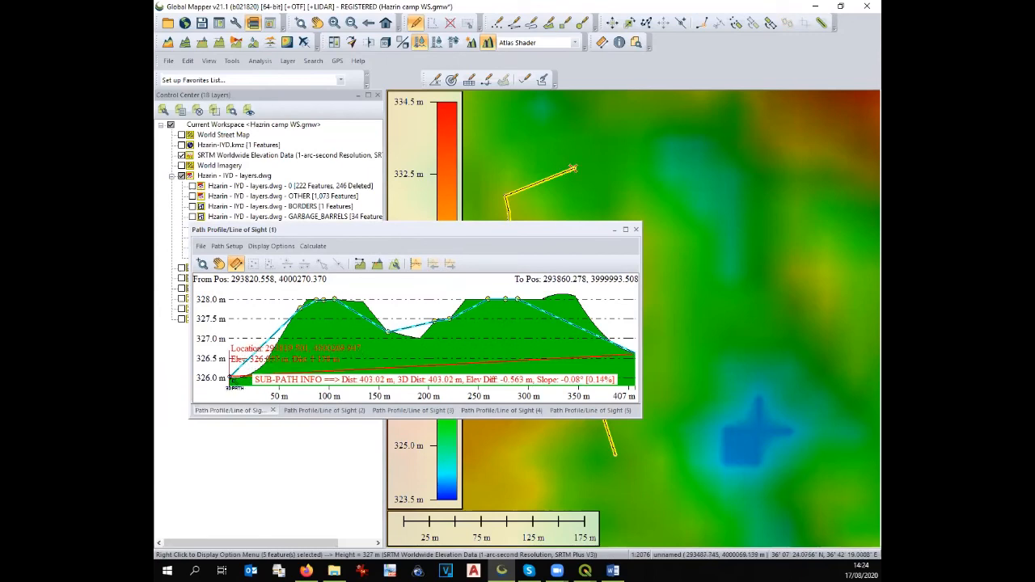
pyautogui.moveTo(231, 384); pyautogui.dragTo(231, 385)
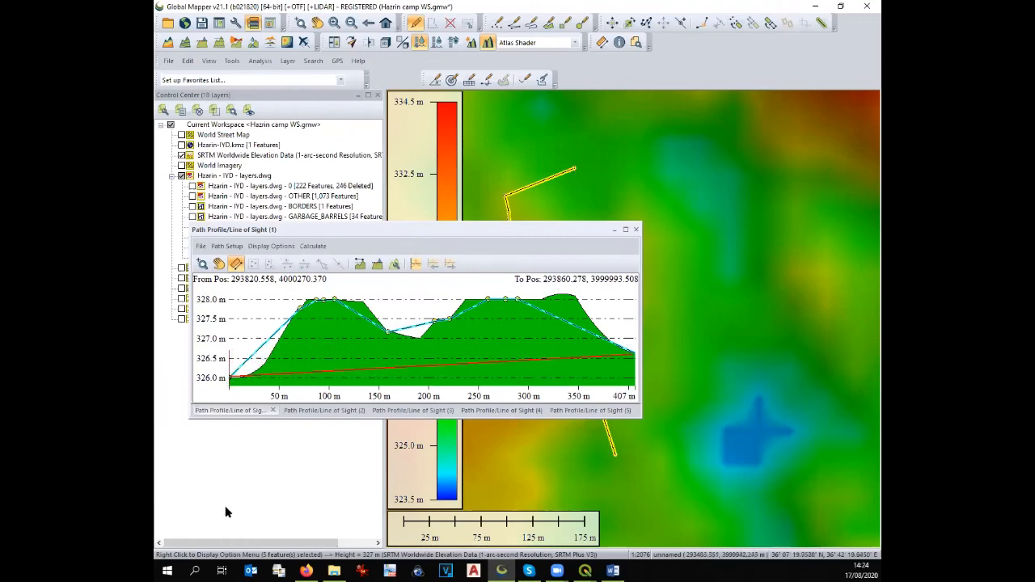
# Step: Switch to IrfanView and capture a screenshot of the desktop with the drainage path profile
pyautogui.click(362, 571)
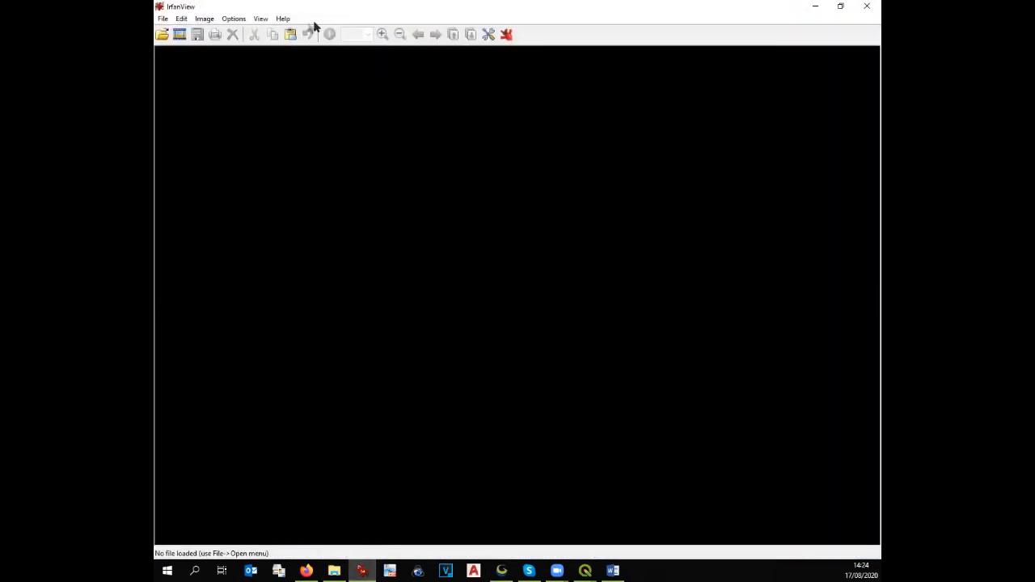
pyautogui.click(241, 21)
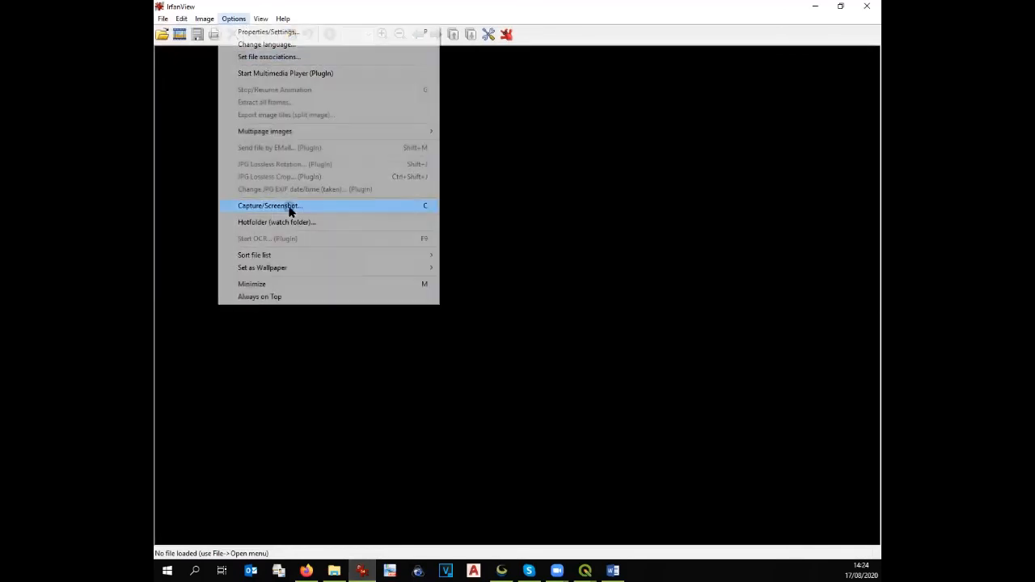
pyautogui.click(287, 207)
pyautogui.click(486, 405)
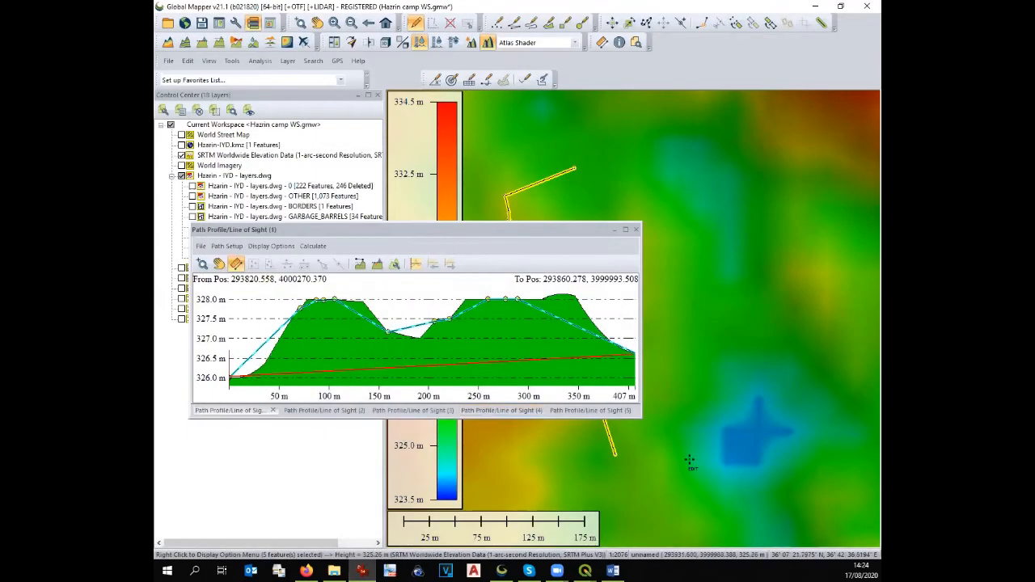
pyautogui.hotkey('ctrl', 'F11')
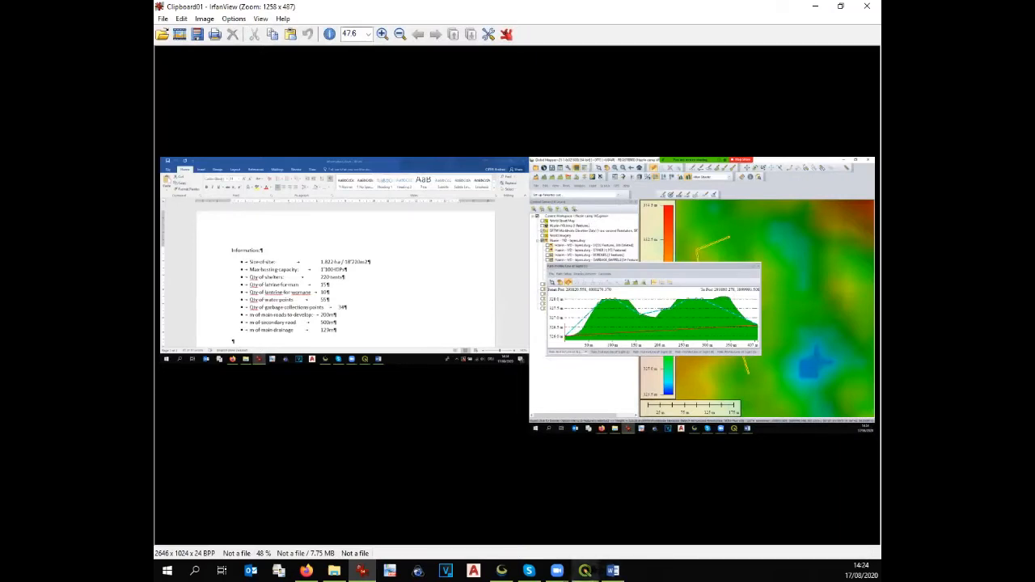
# Step: Return to Global Mapper and save the path profile as the BMP file Drain, displayed on the main map view at 100% of view width
pyautogui.click(501, 571)
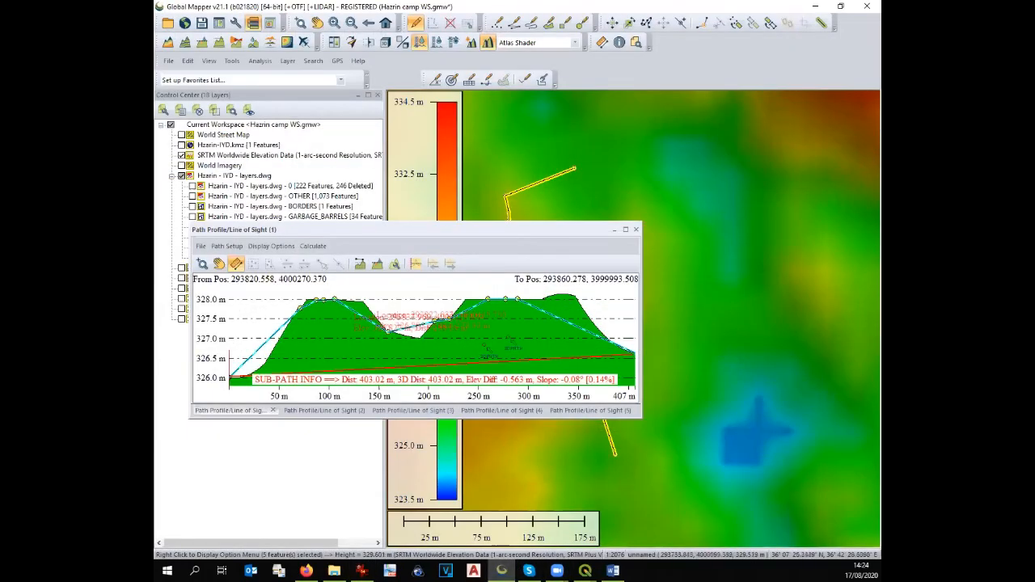
pyautogui.click(200, 246)
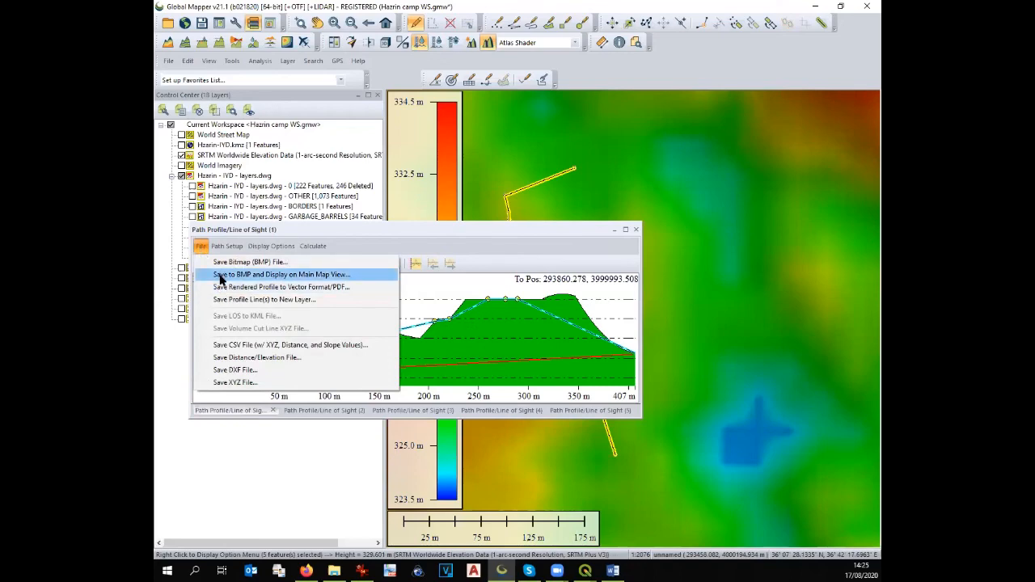
pyautogui.click(219, 275)
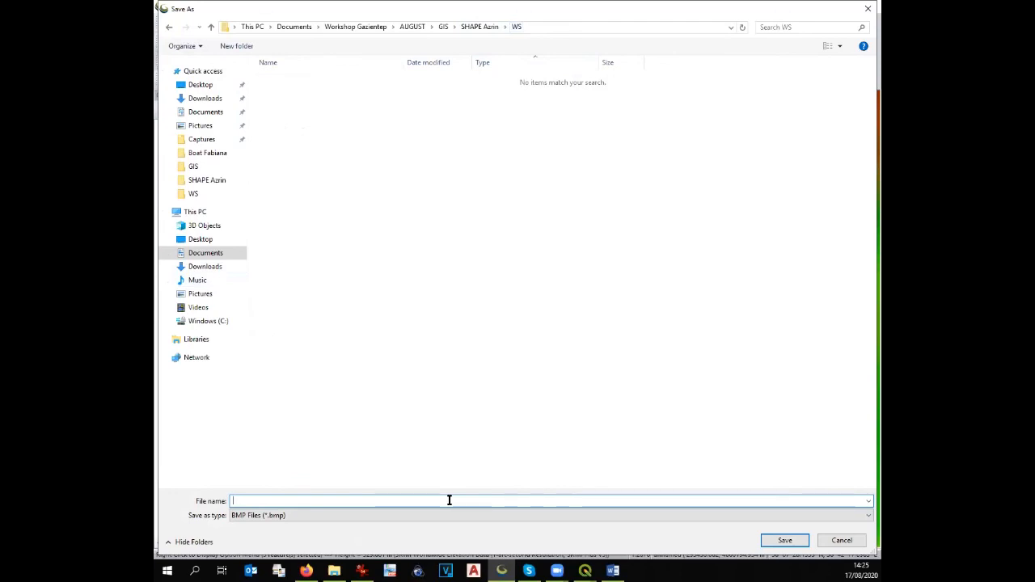
pyautogui.write('Dr')
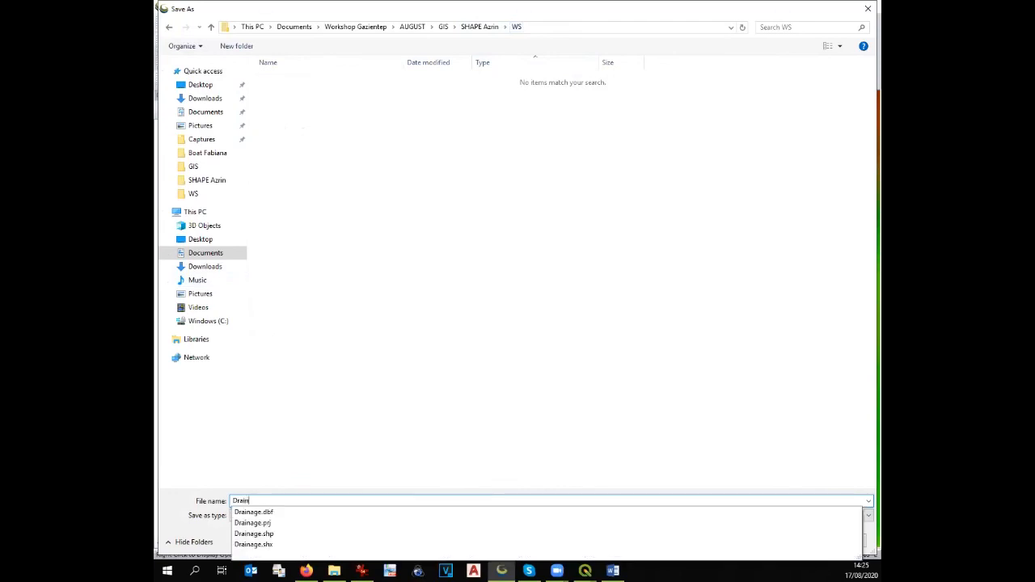
pyautogui.write('ain')
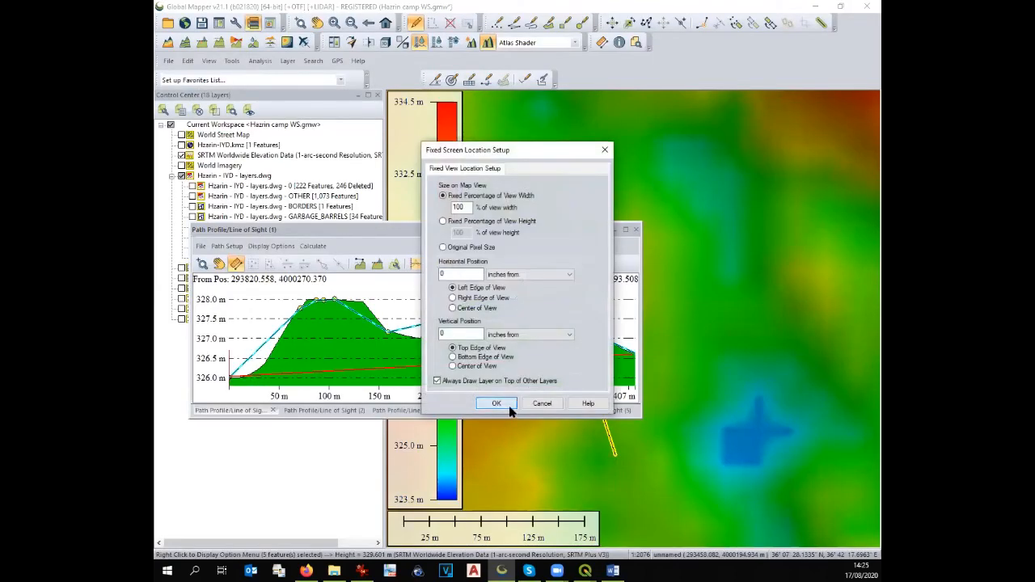
pyautogui.click(508, 408)
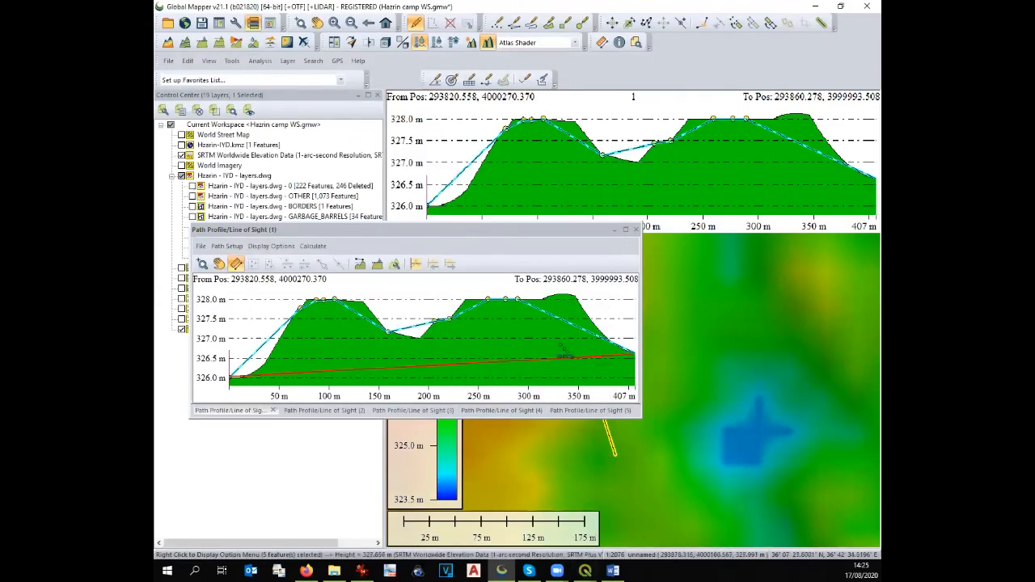
# Step: Switch to the A4 Portrait layout in QGIS and draw a picture frame in the empty area above the legend
pyautogui.moveTo(585, 571)
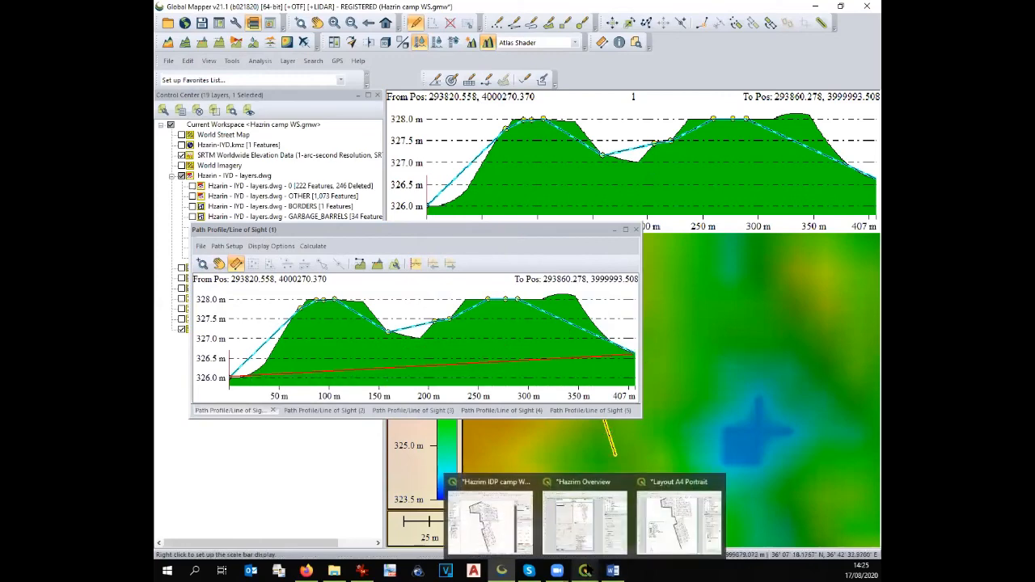
pyautogui.click(660, 543)
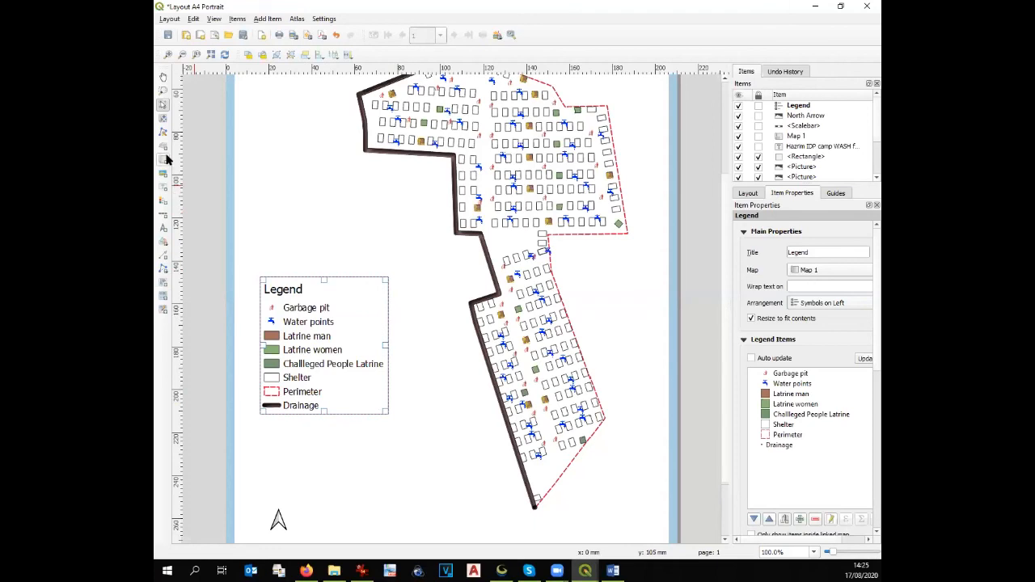
pyautogui.click(164, 173)
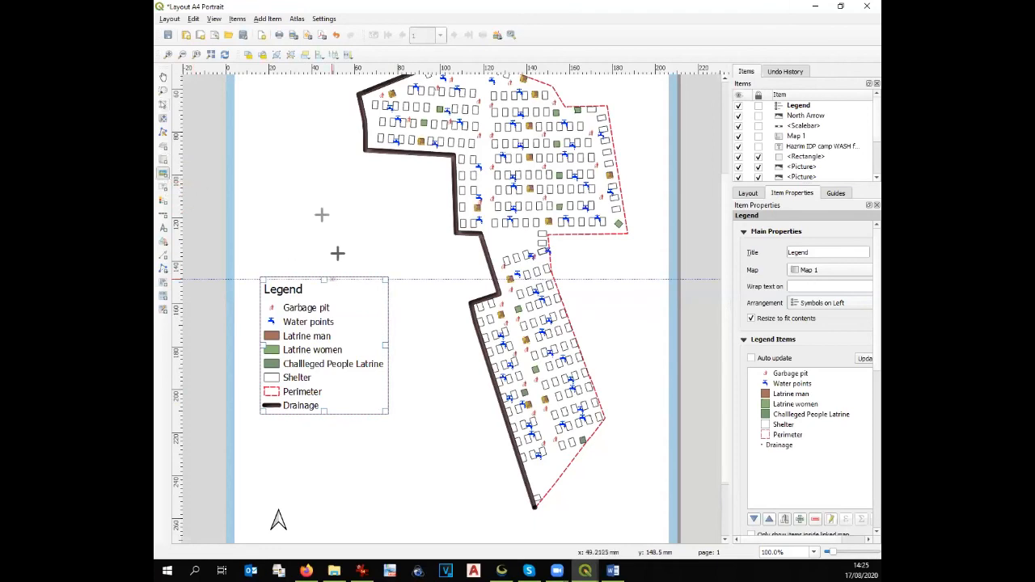
pyautogui.moveTo(267, 158); pyautogui.dragTo(422, 251)
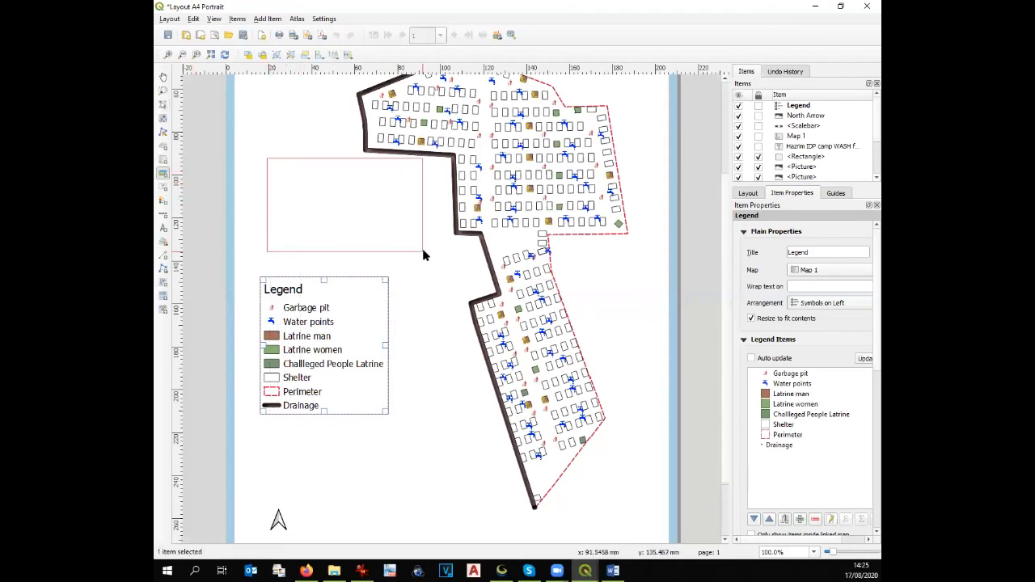
# Step: Set the new picture's image source to Drain.bmp from the SHAPE Azrin/WS folder
pyautogui.click(872, 263)
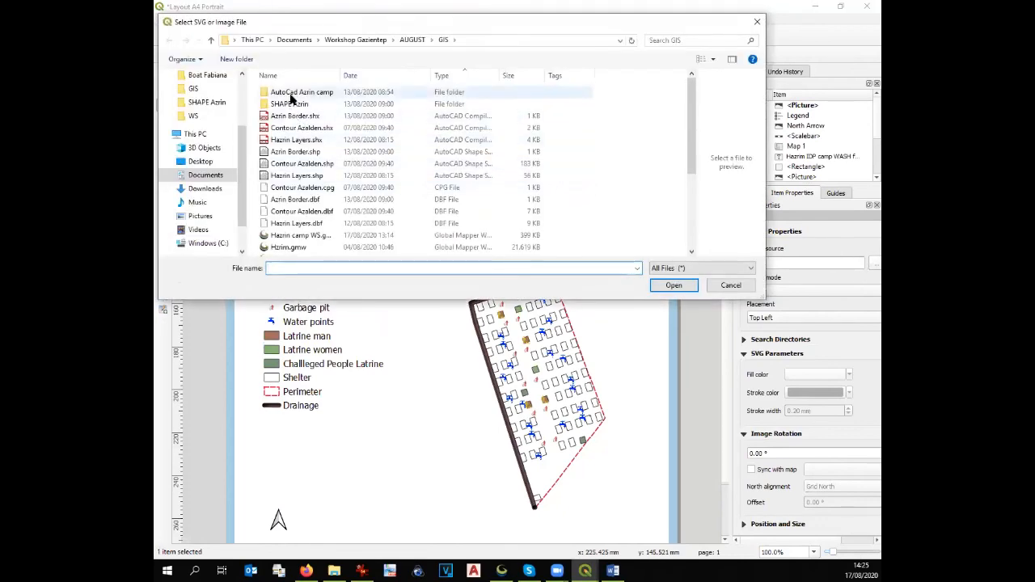
pyautogui.doubleClick(292, 104)
pyautogui.doubleClick(285, 97)
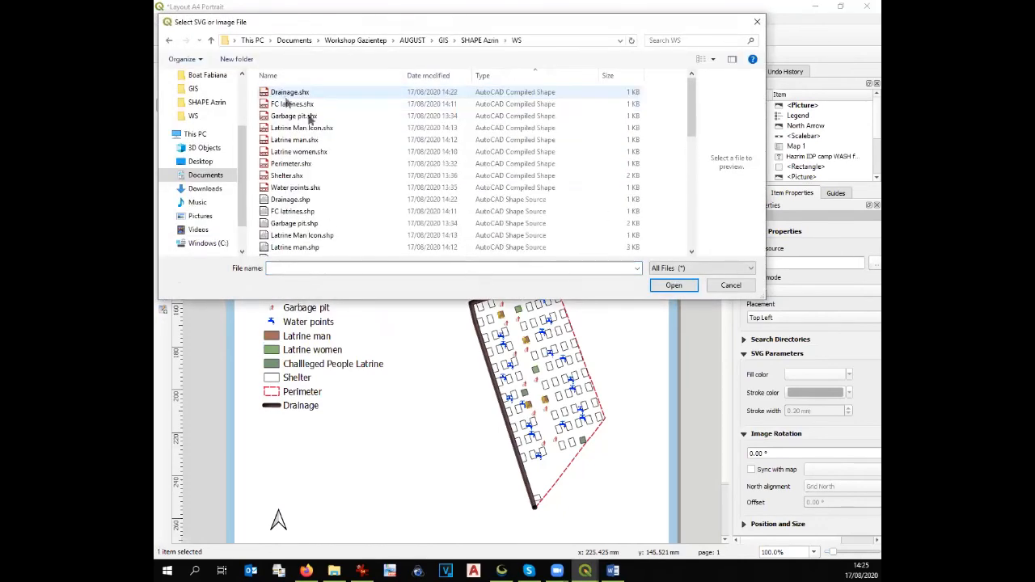
pyautogui.scroll(-8, 332, 214)
pyautogui.click(333, 203)
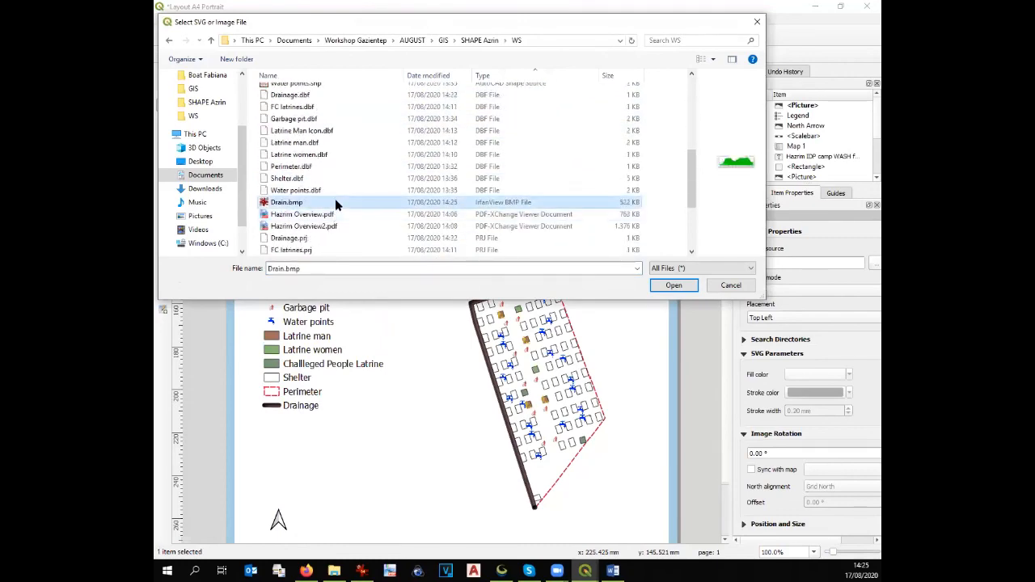
pyautogui.click(674, 285)
# Step: Fit the drainage profile picture into a low frame directly below the legend and check its legibility
pyautogui.moveTo(421, 251)
pyautogui.mouseDown()
pyautogui.moveTo(434, 209)
pyautogui.moveTo(404, 365)
pyautogui.moveTo(412, 469)
pyautogui.moveTo(396, 457)
pyautogui.mouseUp()
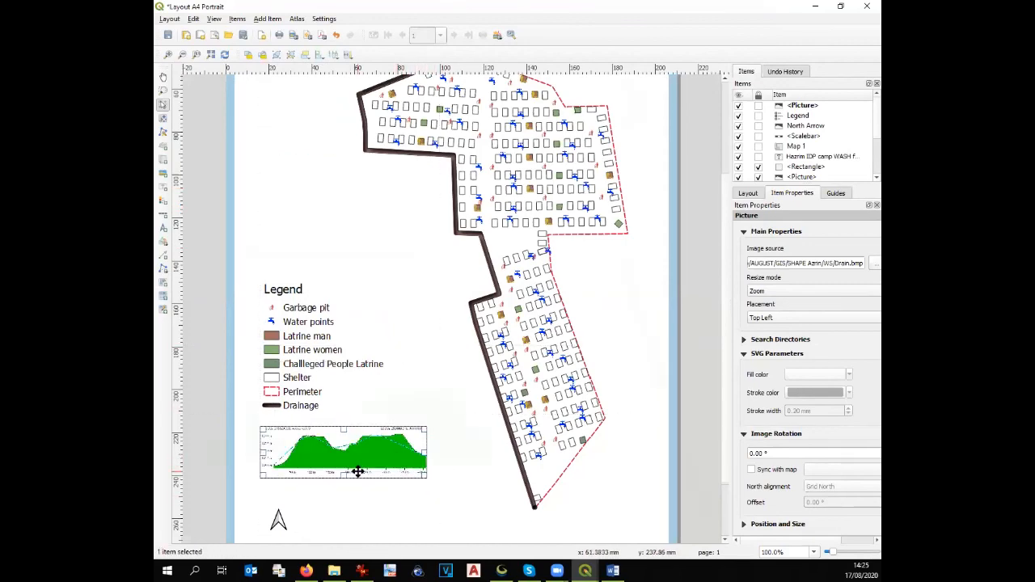
pyautogui.scroll(1, 356, 472)
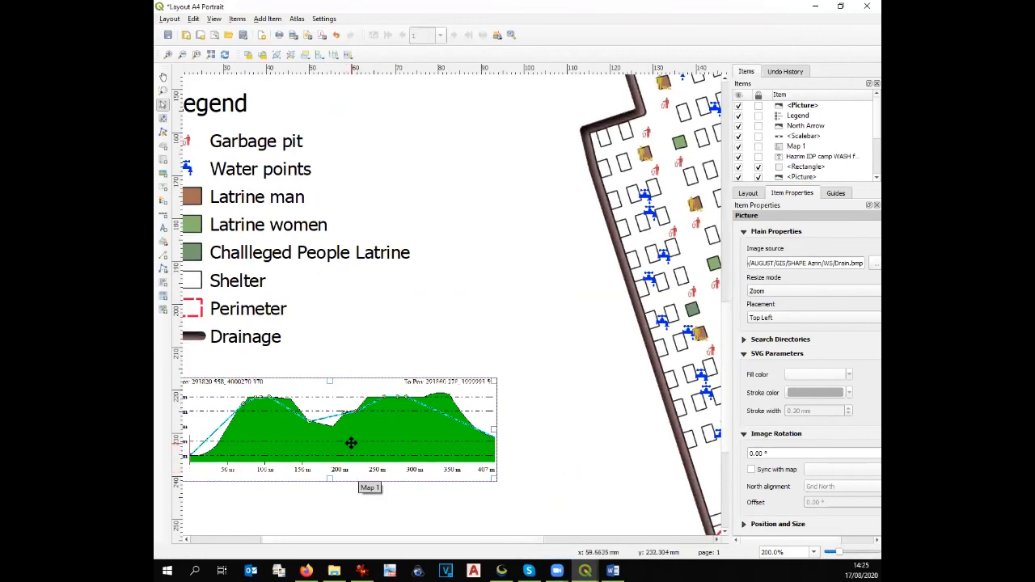
pyautogui.scroll(-1, 361, 431)
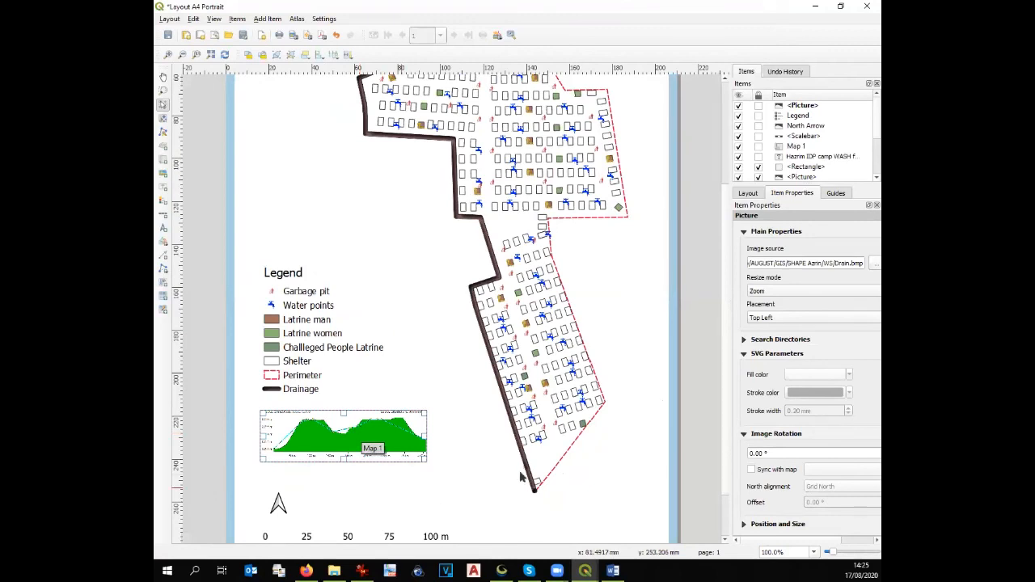
# Step: Add a text label above the legend and select its placeholder text
pyautogui.click(164, 187)
pyautogui.moveTo(260, 128); pyautogui.dragTo(388, 257)
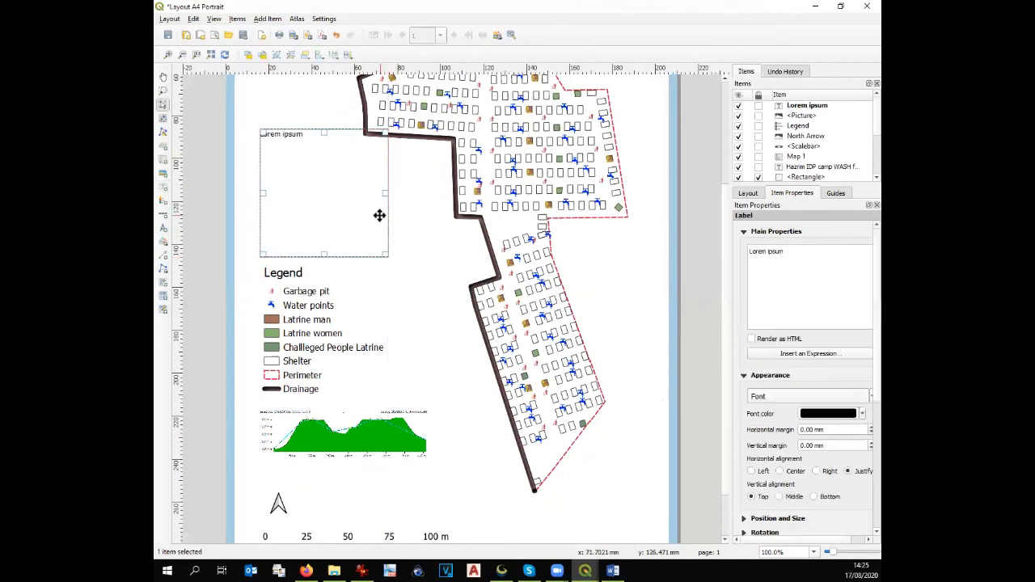
pyautogui.tripleClick(756, 255)
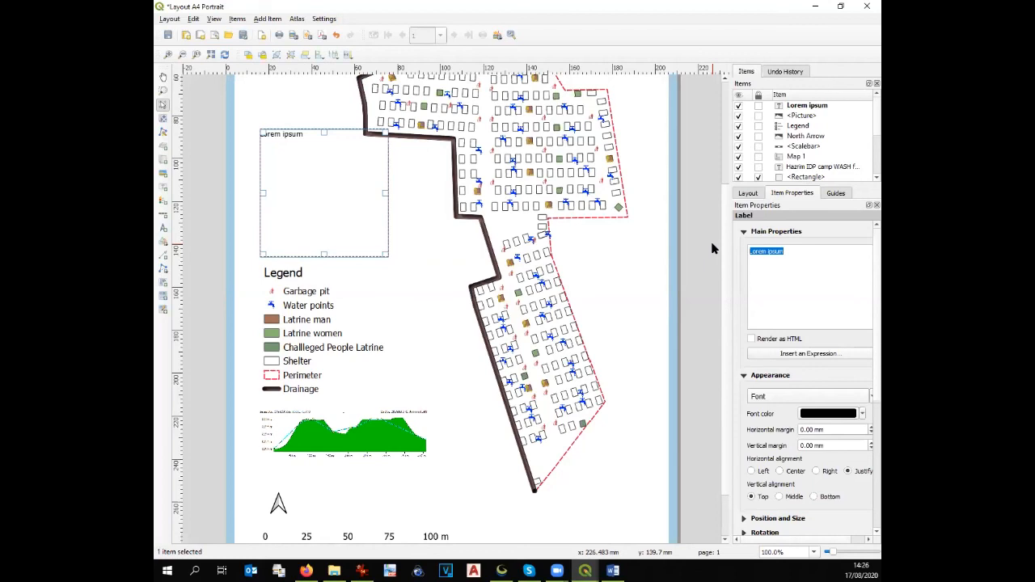
# Step: Select Map 1 and examine the shelters, latrines and water points in the upper part of the camp
pyautogui.moveTo(724, 380); pyautogui.dragTo(733, 298)
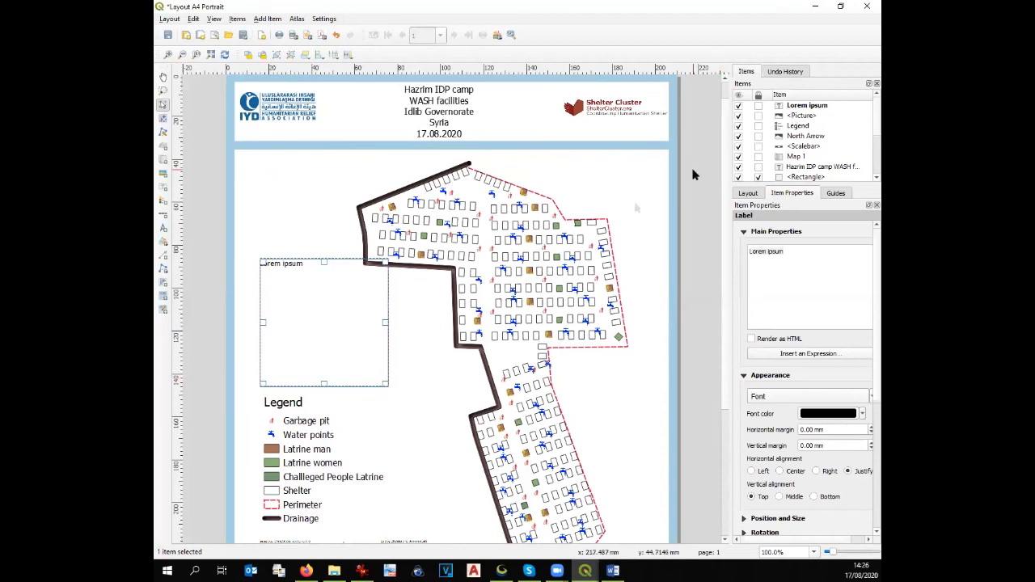
pyautogui.click(406, 335)
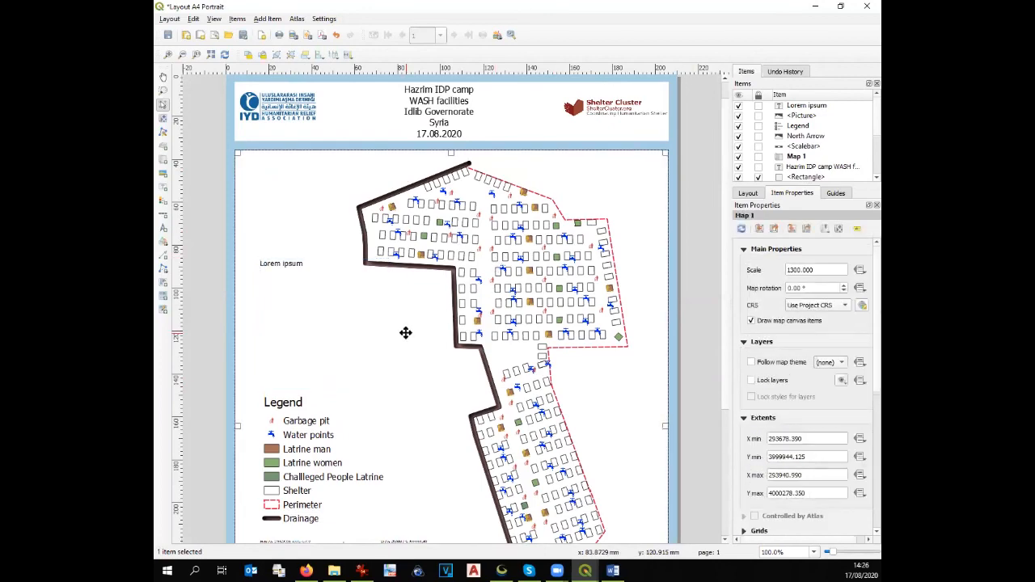
pyautogui.scroll(1, 502, 217)
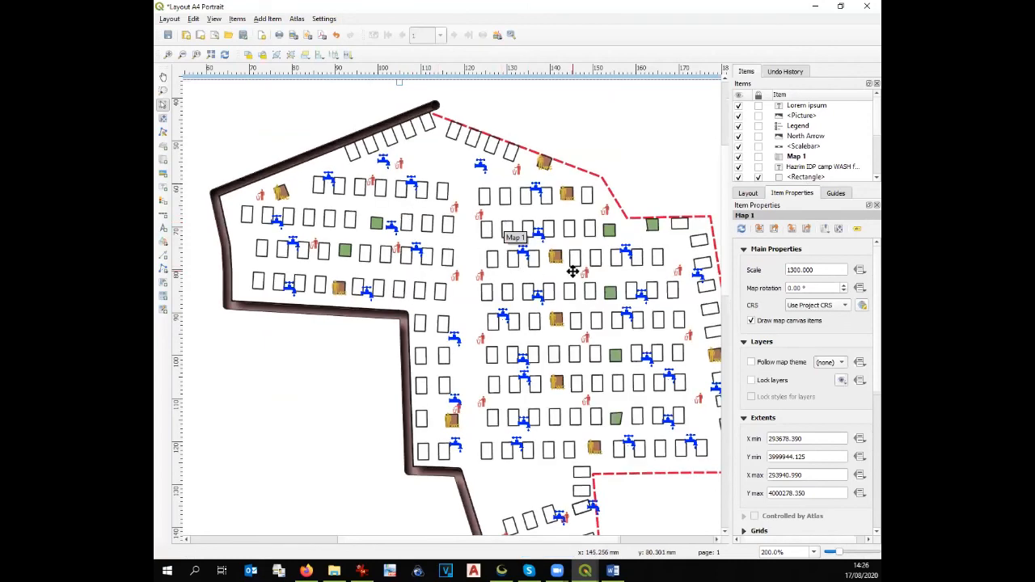
pyautogui.scroll(1, 581, 274)
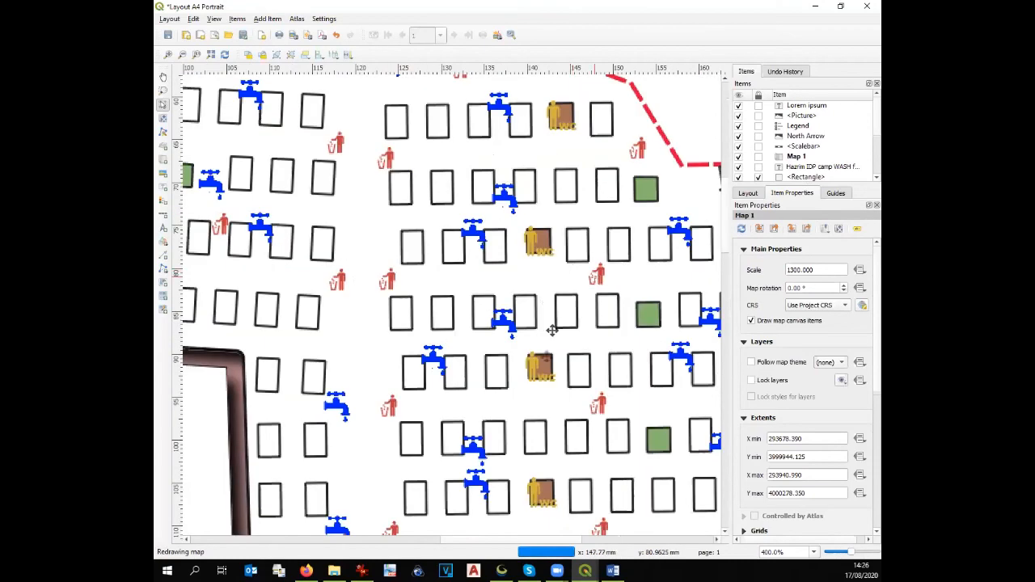
pyautogui.scroll(-1, 547, 356)
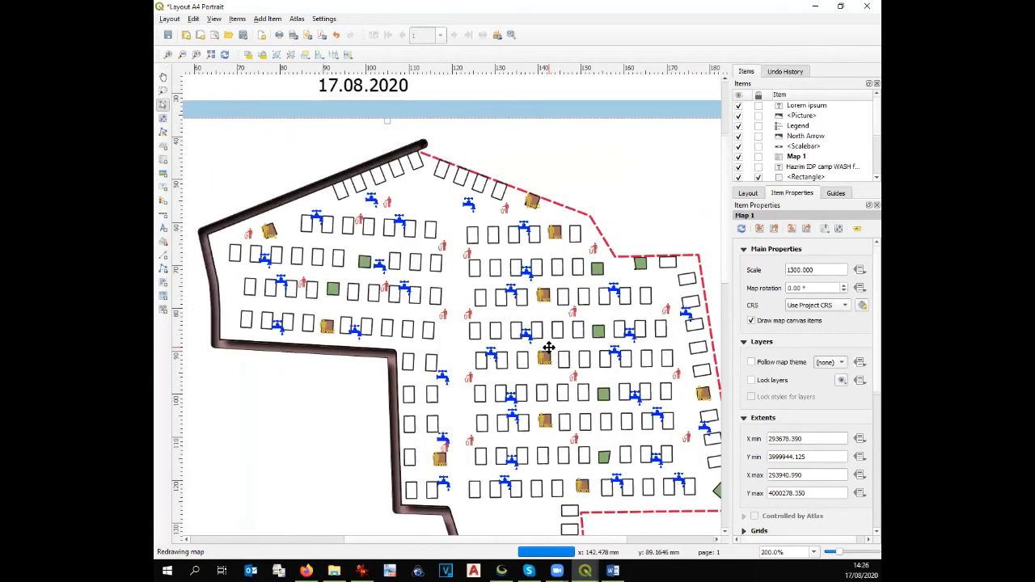
# Step: Compare the spacing of latrine blocks, taps and garbage pits between the western and central shelter rows at close range
pyautogui.scroll(-1, 549, 347)
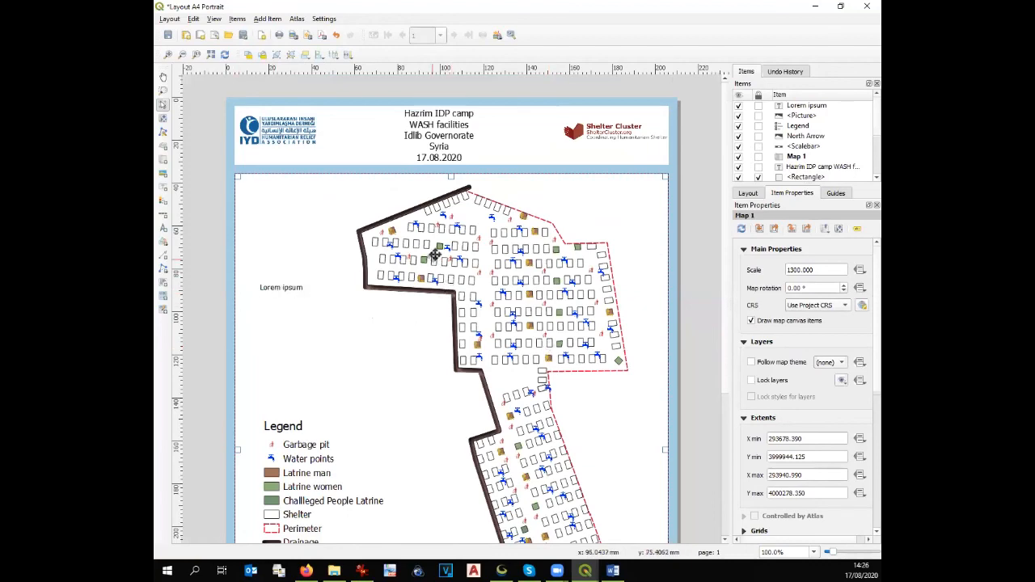
pyautogui.scroll(1, 435, 255)
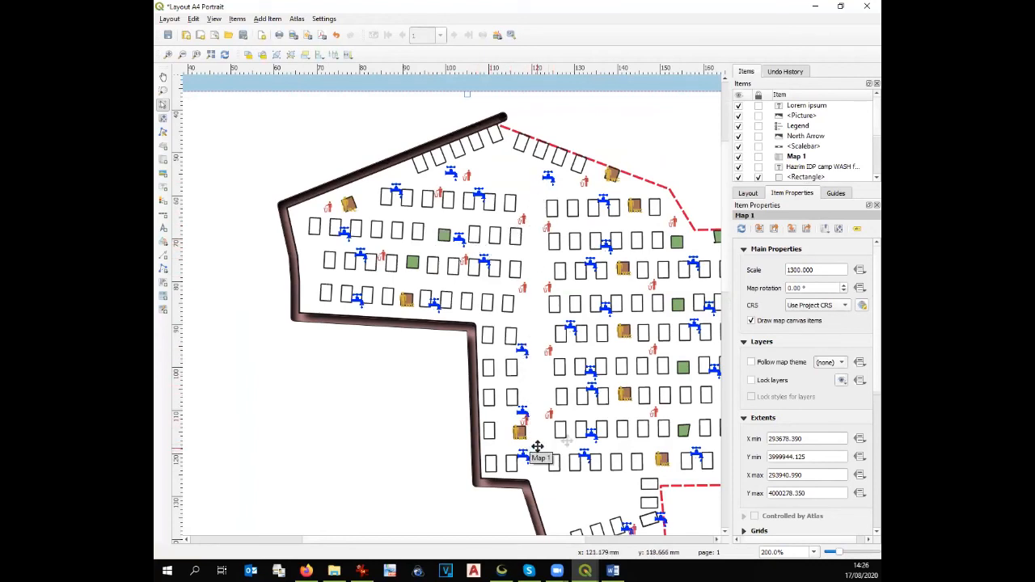
pyautogui.scroll(1, 452, 235)
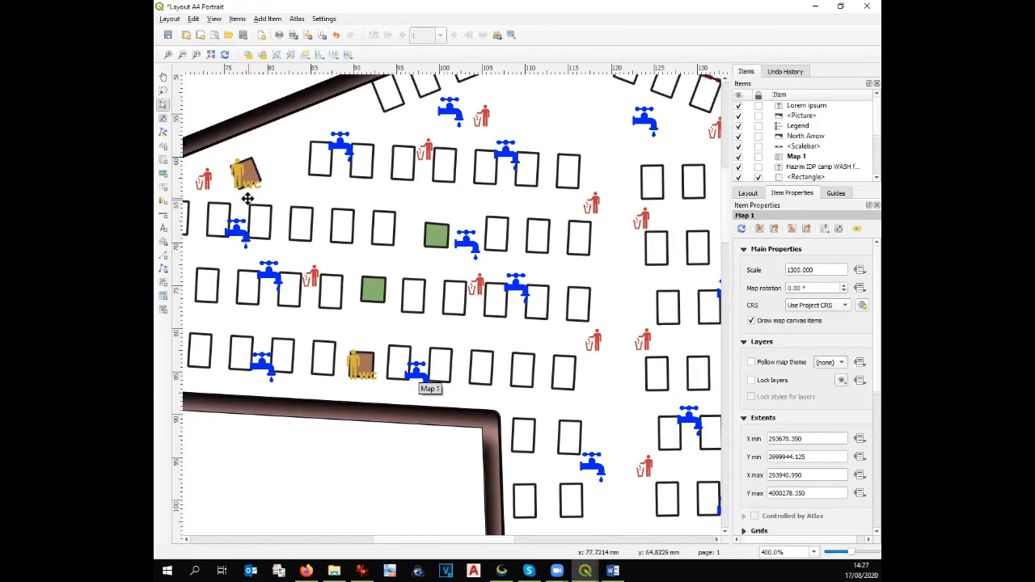
pyautogui.scroll(-3, 248, 196)
pyautogui.scroll(3, 542, 321)
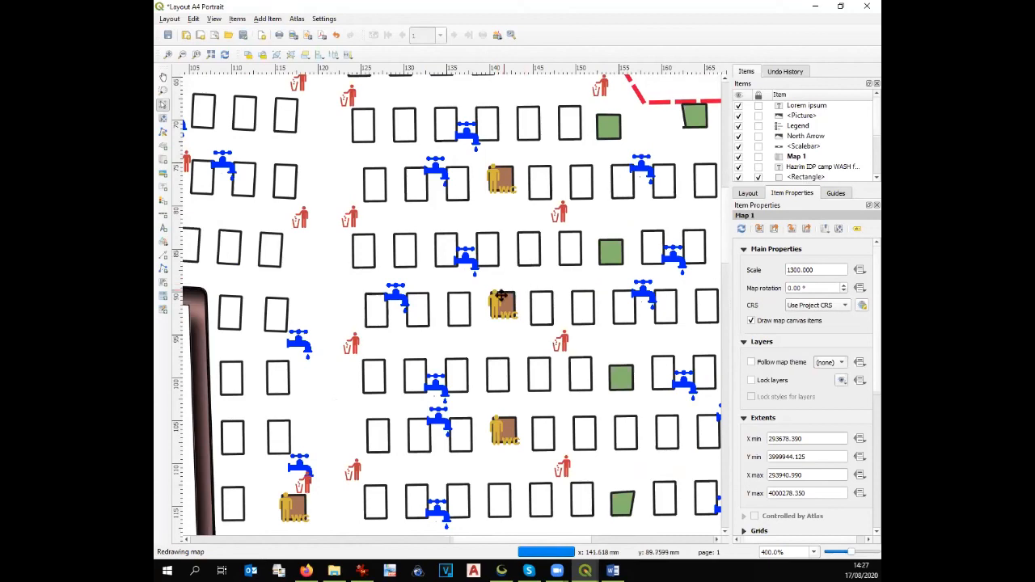
pyautogui.scroll(-1, 502, 298)
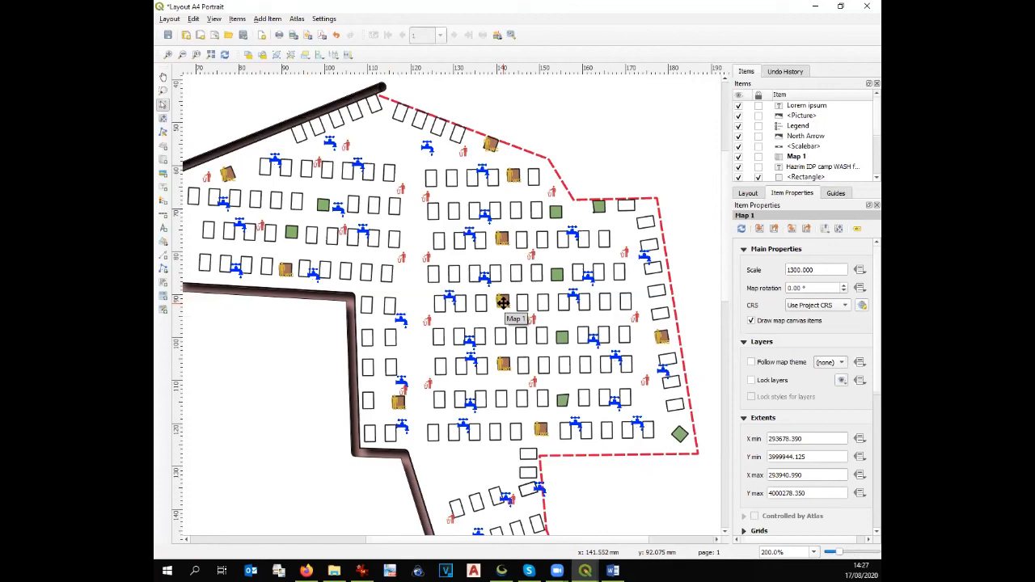
pyautogui.click(558, 571)
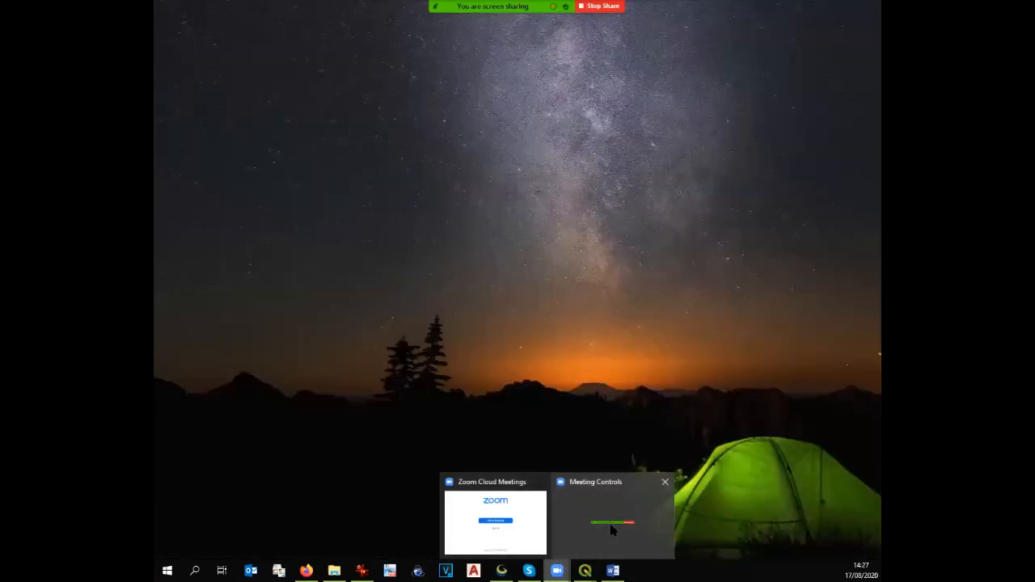
pyautogui.click(610, 525)
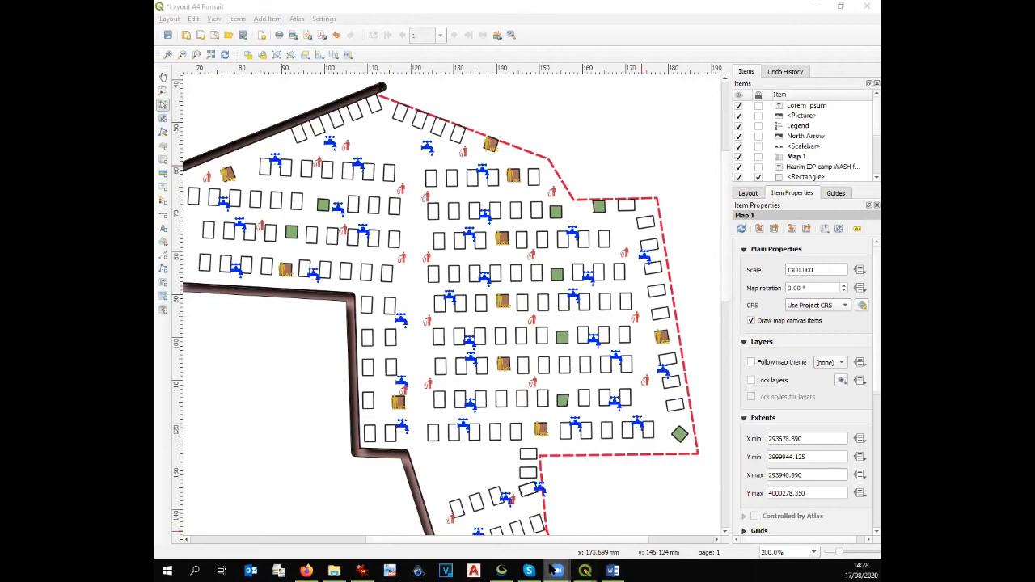
pyautogui.moveTo(555, 571)
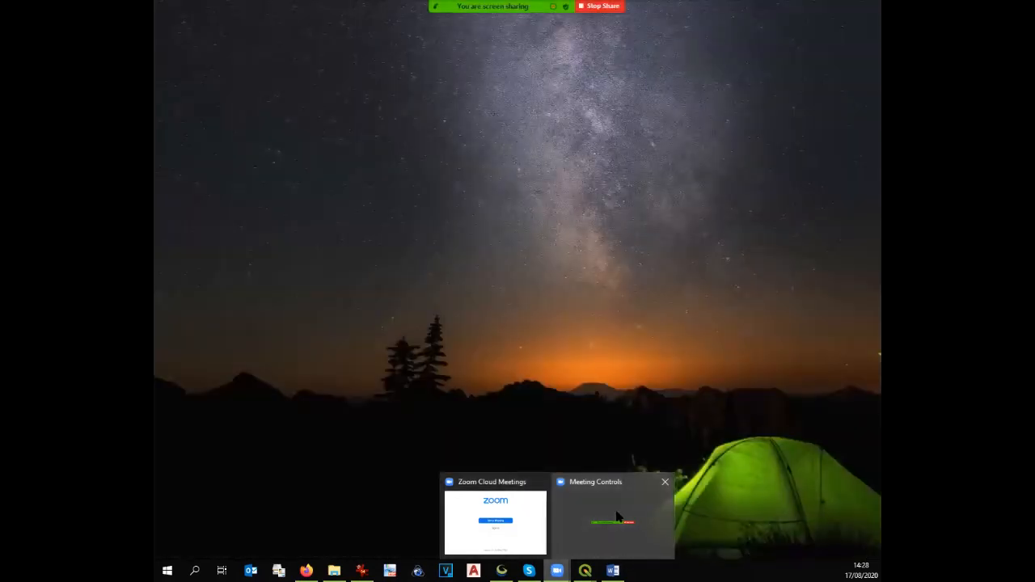
pyautogui.click(616, 511)
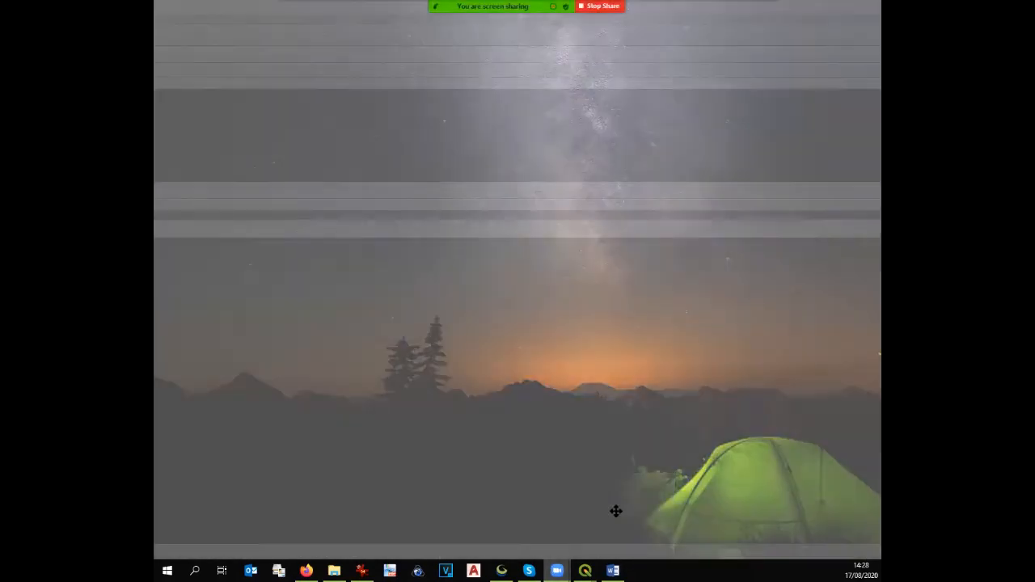